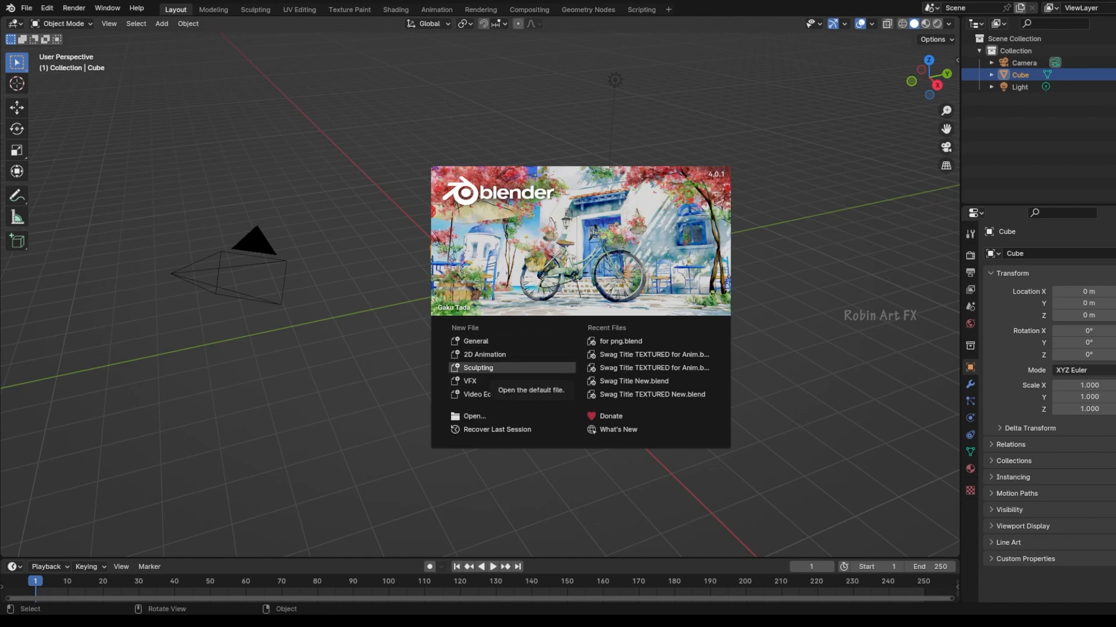
# - Start a new Sculpting file and set the Draw brush's radius to about 135 px
pyautogui.click(506, 367)
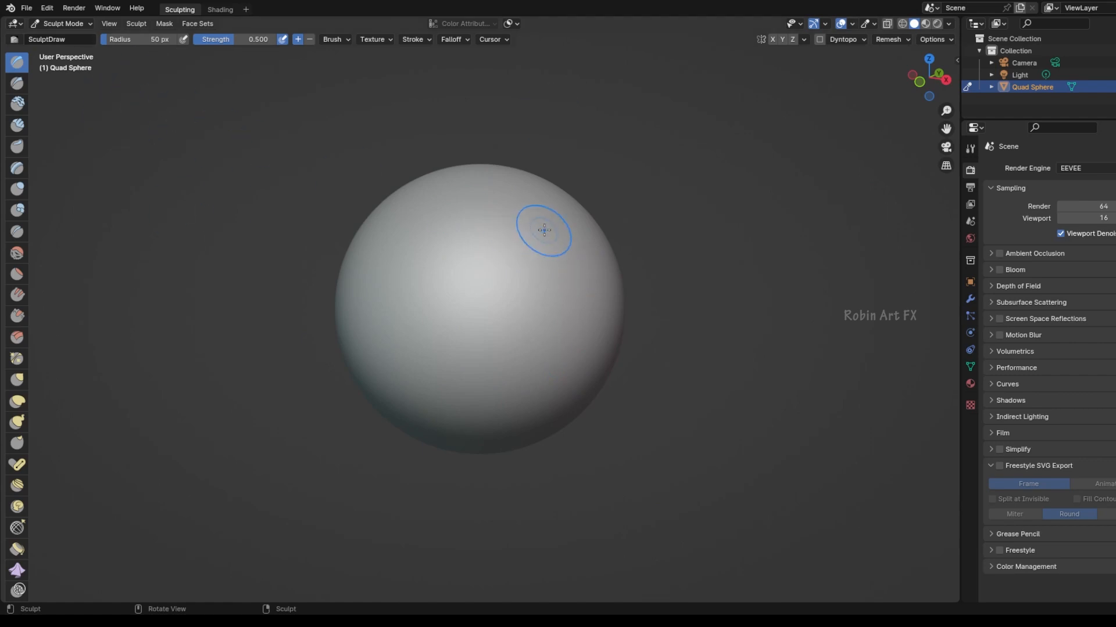
pyautogui.press('f')
pyautogui.click(570, 221)
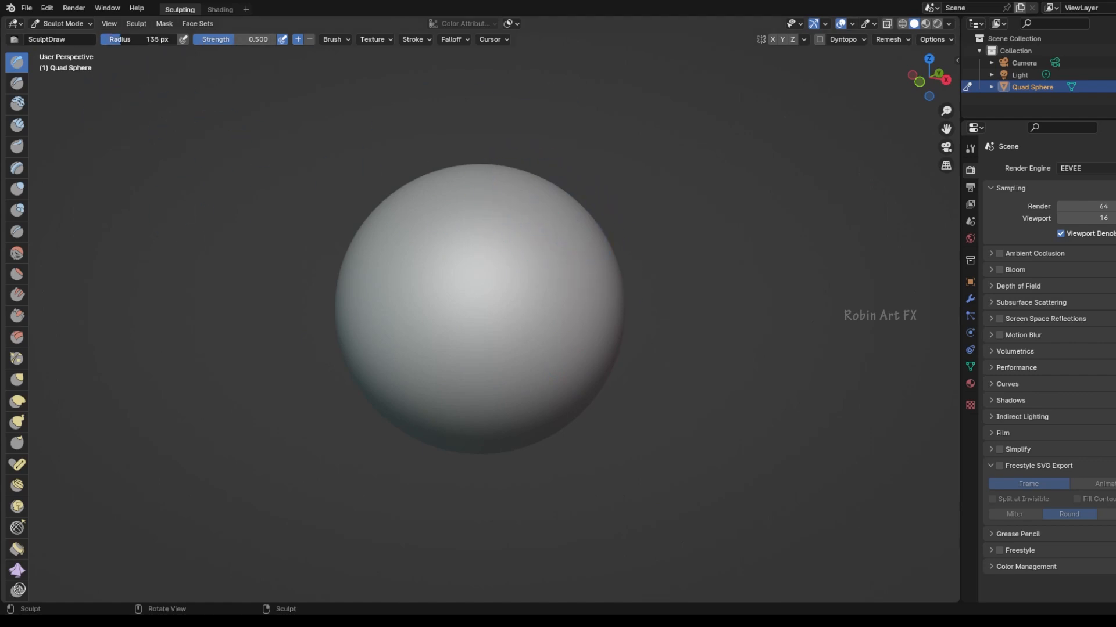
# - Vary the Draw brush's radius between larger and smaller sizes, ending at 139 px
pyautogui.moveTo(160, 37); pyautogui.dragTo(177, 37)
pyautogui.press('[')
pyautogui.press('[')
pyautogui.press('[')
pyautogui.press('[')
pyautogui.press('[')
pyautogui.press('[')
pyautogui.press('[')
pyautogui.press('[')
pyautogui.press('[')
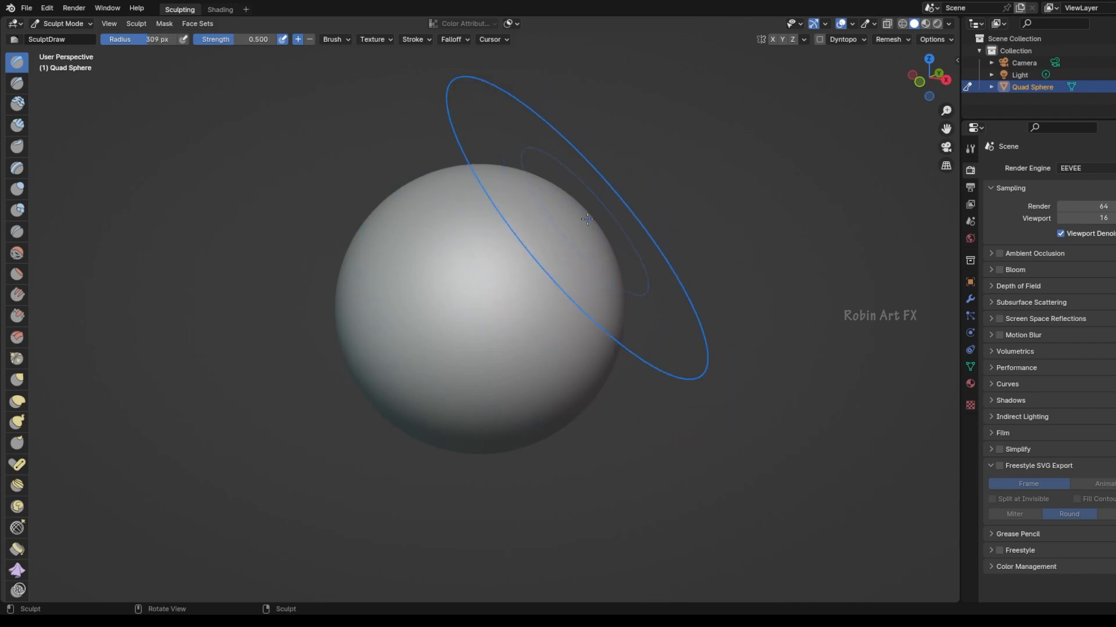
pyautogui.press('[')
pyautogui.press('[')
pyautogui.press('[')
pyautogui.press('[')
pyautogui.press('[')
pyautogui.press('[')
pyautogui.press(']')
pyautogui.press(']')
pyautogui.press(']')
pyautogui.press(']')
pyautogui.press(']')
pyautogui.press(']')
pyautogui.press(']')
pyautogui.press(']')
pyautogui.press(']')
pyautogui.press('[')
pyautogui.press('[')
pyautogui.press('[')
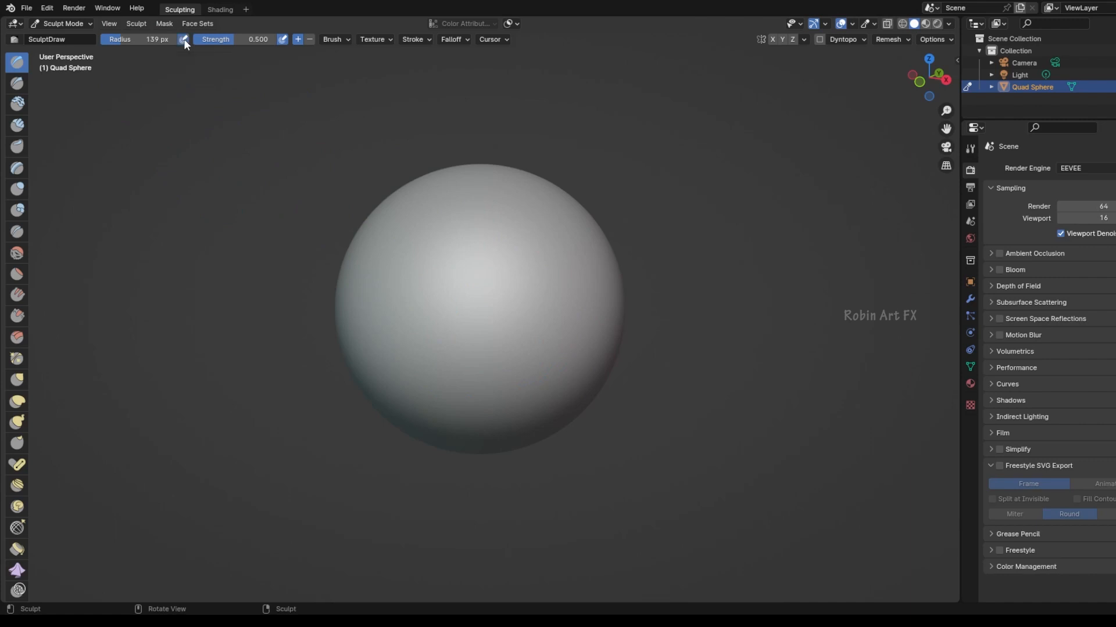
# - Reduce the Draw brush's radius and sculpt a diagonal test stroke across the sphere
pyautogui.click(282, 39)
pyautogui.click(298, 39)
pyautogui.press('[')
pyautogui.press('[')
pyautogui.press('[')
pyautogui.press('[')
pyautogui.press('[')
pyautogui.press('[')
pyautogui.press('[')
pyautogui.press('[')
pyautogui.press('[')
pyautogui.press('[')
pyautogui.moveTo(463, 207)
pyautogui.mouseDown()
pyautogui.moveTo(481, 295)
pyautogui.moveTo(518, 330)
pyautogui.moveTo(526, 279)
pyautogui.mouseUp()
# - Enlarge the brush radius and sculpt a vertical test stroke down the sphere's middle
pyautogui.press(']')
pyautogui.press(']')
pyautogui.press(']')
pyautogui.press(']')
pyautogui.press(']')
pyautogui.press(']')
pyautogui.press(']')
pyautogui.press(']')
pyautogui.press(']')
pyautogui.press(']')
pyautogui.press(']')
pyautogui.press(']')
pyautogui.press(']')
pyautogui.press(']')
pyautogui.press(']')
pyautogui.press(']')
pyautogui.moveTo(461, 238); pyautogui.dragTo(464, 337)
# - Shrink the brush radius again and sculpt a long diagonal test stroke across the sphere
pyautogui.press('[')
pyautogui.press('[')
pyautogui.press('[')
pyautogui.press('[')
pyautogui.press('[')
pyautogui.press('[')
pyautogui.press('[')
pyautogui.press('[')
pyautogui.press('[')
pyautogui.press('[')
pyautogui.press('[')
pyautogui.press('[')
pyautogui.press('[')
pyautogui.press('[')
pyautogui.press('[')
pyautogui.press('[')
pyautogui.moveTo(440, 259); pyautogui.dragTo(581, 381)
# - Sculpt one test stroke with the Draw brush in subtract mode and another in add mode
pyautogui.click(309, 40)
pyautogui.moveTo(496, 239)
pyautogui.mouseDown()
pyautogui.moveTo(535, 267)
pyautogui.moveTo(511, 250)
pyautogui.moveTo(521, 265)
pyautogui.moveTo(462, 257)
pyautogui.moveTo(465, 279)
pyautogui.mouseUp()
pyautogui.moveTo(483, 279); pyautogui.dragTo(467, 282, button='middle')
pyautogui.click(298, 40)
pyautogui.moveTo(543, 203); pyautogui.dragTo(540, 390)
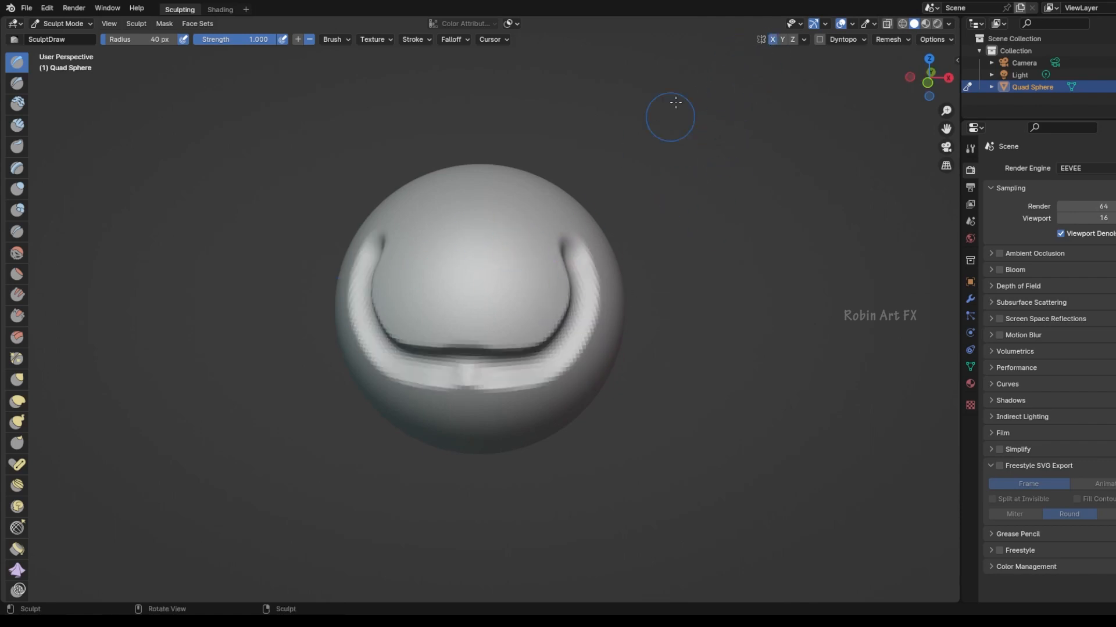
# - Carve mirrored curved strokes on the sphere using X symmetry, with Y symmetry also enabled for the inner stroke
pyautogui.click(804, 39)
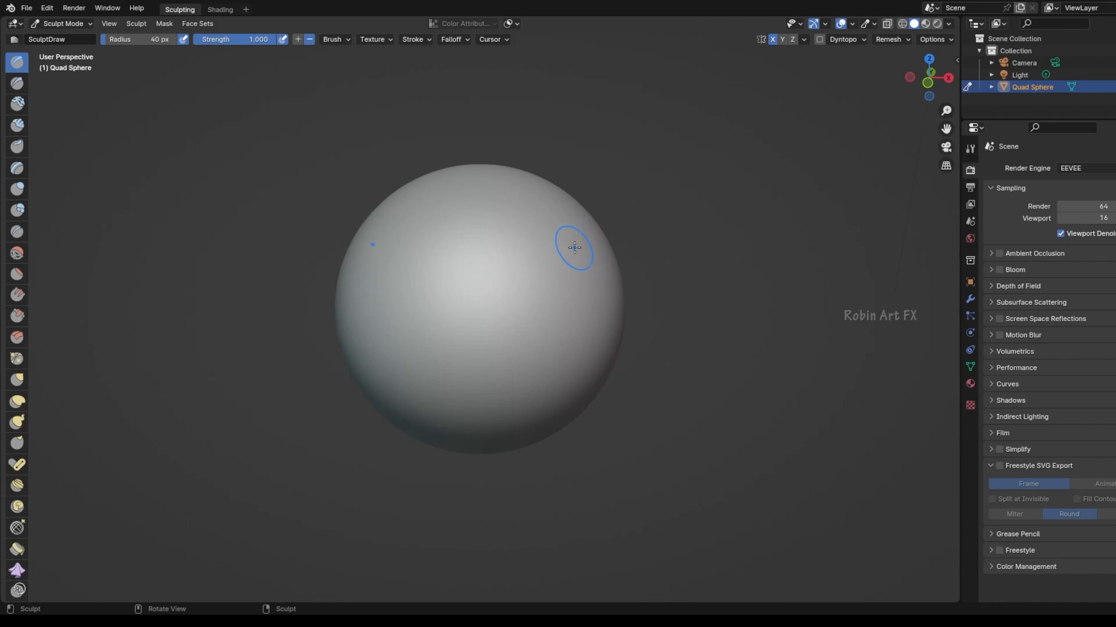
pyautogui.moveTo(574, 248)
pyautogui.mouseDown()
pyautogui.moveTo(584, 305)
pyautogui.moveTo(555, 352)
pyautogui.moveTo(494, 371)
pyautogui.mouseUp()
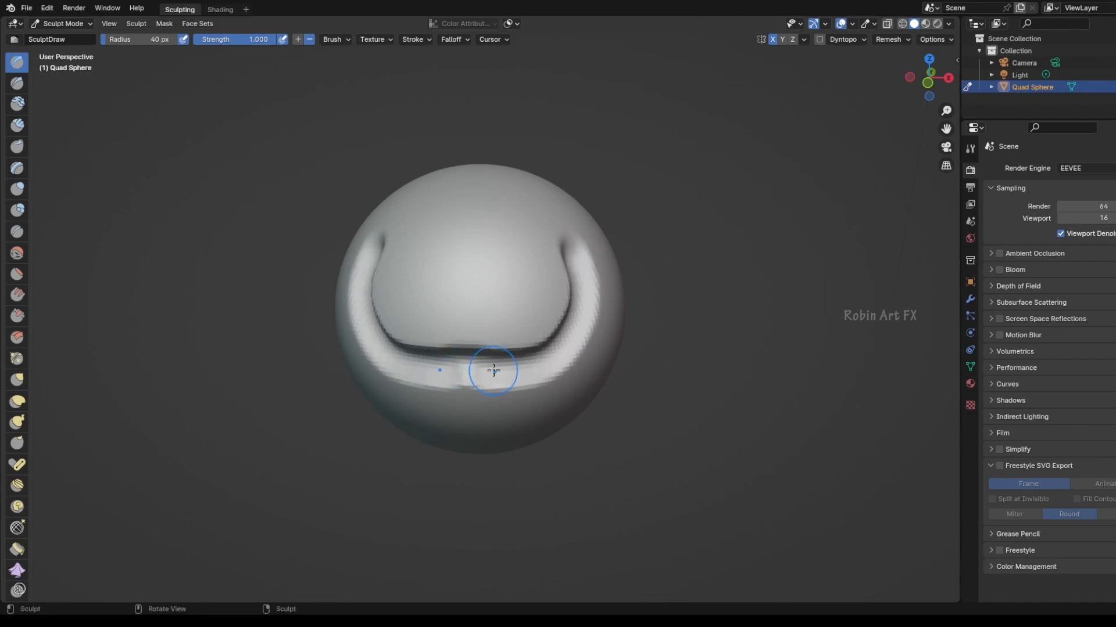
pyautogui.click(804, 39)
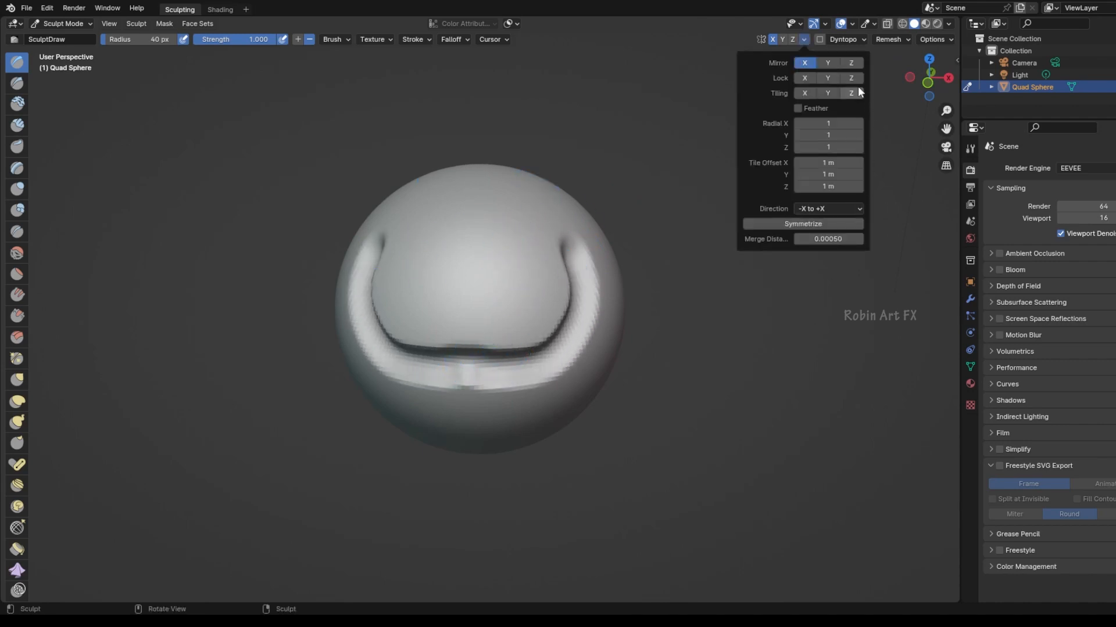
pyautogui.click(802, 40)
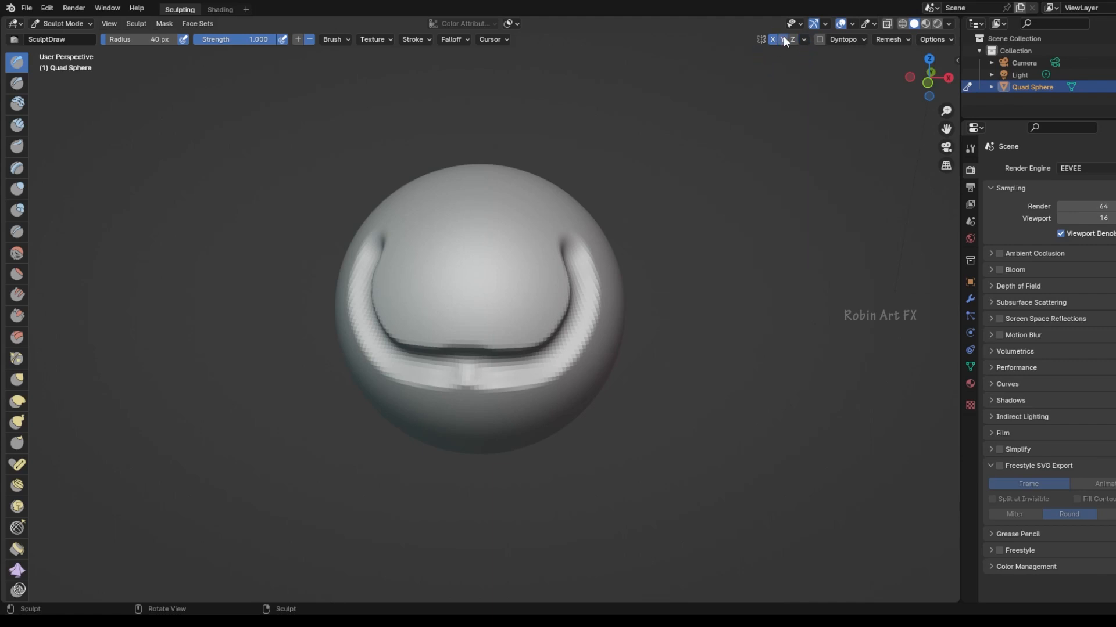
pyautogui.click(783, 39)
pyautogui.moveTo(546, 224)
pyautogui.mouseDown()
pyautogui.moveTo(520, 250)
pyautogui.moveTo(535, 270)
pyautogui.moveTo(497, 305)
pyautogui.moveTo(477, 287)
pyautogui.mouseUp()
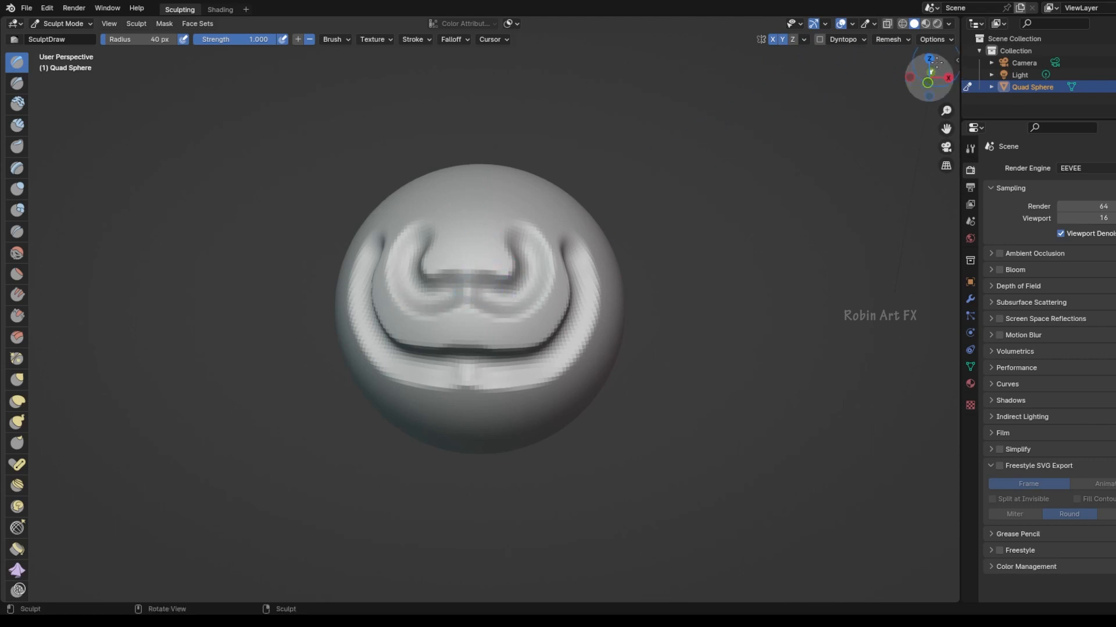
# - Build up two mirrored feet beneath the sphere and rounded arms at its sides using Draw with X symmetry
pyautogui.moveTo(929, 76)
pyautogui.mouseDown()
pyautogui.moveTo(489, 309)
pyautogui.moveTo(341, 242)
pyautogui.moveTo(501, 364)
pyautogui.moveTo(506, 291)
pyautogui.moveTo(503, 329)
pyautogui.moveTo(394, 312)
pyautogui.moveTo(644, 303)
pyautogui.mouseUp()
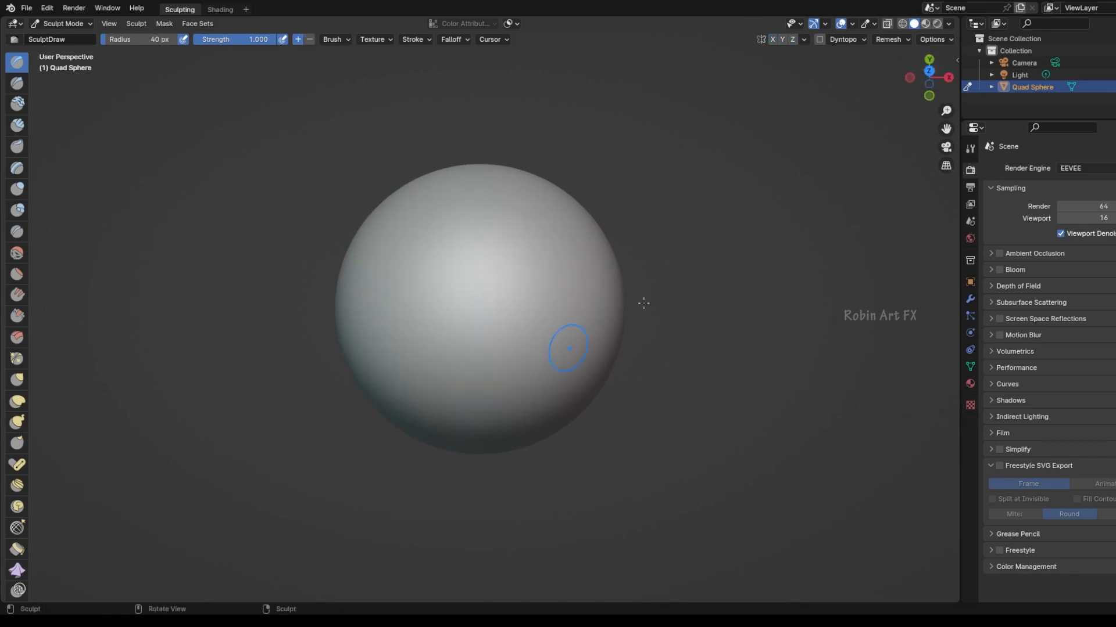
pyautogui.moveTo(564, 313)
pyautogui.mouseDown()
pyautogui.moveTo(511, 325)
pyautogui.moveTo(530, 277)
pyautogui.moveTo(598, 317)
pyautogui.moveTo(541, 321)
pyautogui.moveTo(581, 316)
pyautogui.moveTo(566, 299)
pyautogui.moveTo(573, 344)
pyautogui.mouseUp()
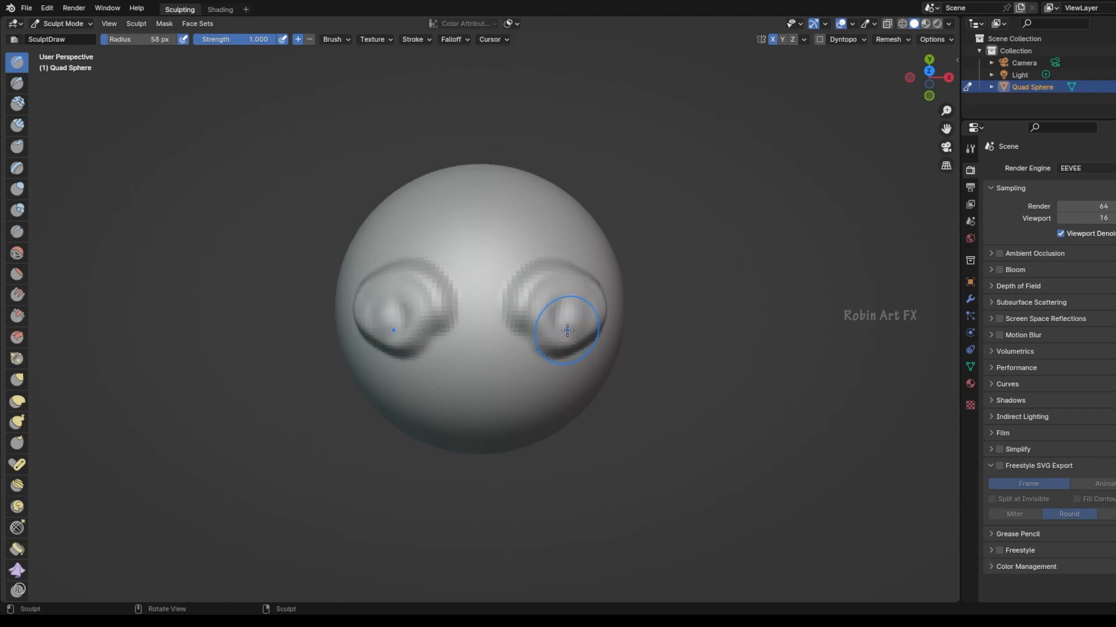
pyautogui.moveTo(560, 302)
pyautogui.mouseDown()
pyautogui.moveTo(581, 314)
pyautogui.moveTo(567, 294)
pyautogui.moveTo(577, 330)
pyautogui.moveTo(586, 306)
pyautogui.mouseUp()
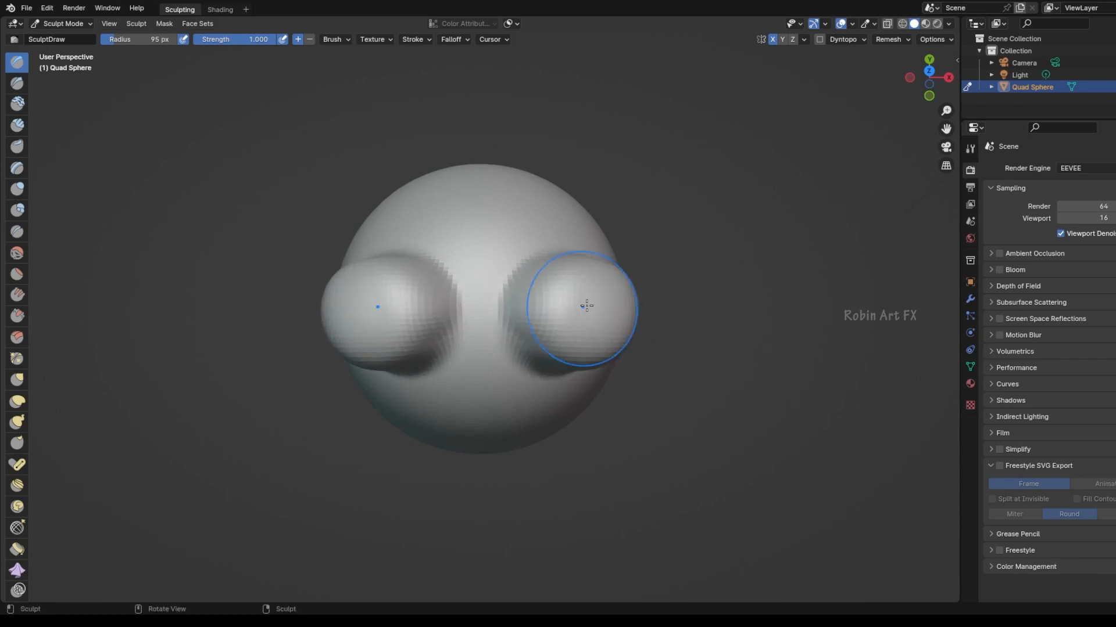
pyautogui.moveTo(917, 98); pyautogui.dragTo(920, 177)
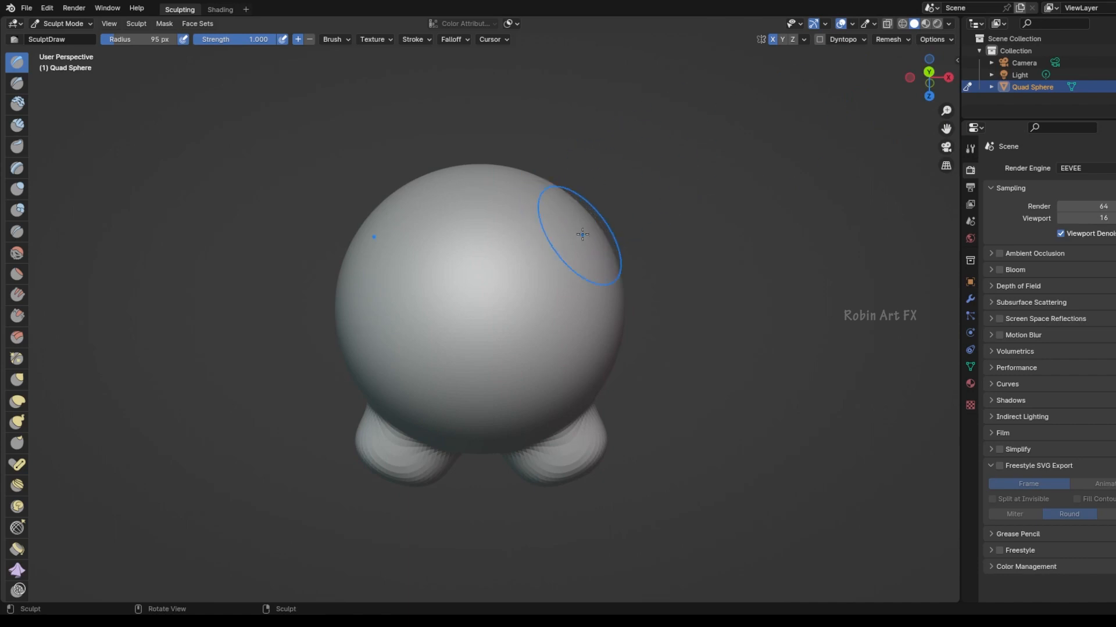
pyautogui.moveTo(598, 243)
pyautogui.mouseDown()
pyautogui.moveTo(608, 220)
pyautogui.moveTo(645, 215)
pyautogui.mouseUp()
# - Build up a rounded head with a small protruding nose on top of the body using the Draw brush
pyautogui.moveTo(928, 77)
pyautogui.mouseDown()
pyautogui.moveTo(930, 98)
pyautogui.moveTo(913, 82)
pyautogui.mouseUp()
pyautogui.moveTo(478, 224)
pyautogui.mouseDown()
pyautogui.moveTo(482, 170)
pyautogui.moveTo(505, 157)
pyautogui.moveTo(552, 187)
pyautogui.moveTo(447, 218)
pyautogui.moveTo(517, 211)
pyautogui.moveTo(483, 139)
pyautogui.moveTo(424, 175)
pyautogui.moveTo(523, 142)
pyautogui.moveTo(499, 145)
pyautogui.moveTo(532, 161)
pyautogui.mouseUp()
pyautogui.moveTo(532, 161)
pyautogui.mouseDown(button='middle')
pyautogui.moveTo(461, 227)
pyautogui.moveTo(441, 183)
pyautogui.mouseUp(button='middle')
pyautogui.moveTo(441, 183); pyautogui.dragTo(419, 204)
pyautogui.moveTo(419, 204); pyautogui.dragTo(448, 186, button='middle')
# - Raise two mirrored pointed ears on top of the head with the Draw brush at 67 px
pyautogui.scroll(-5, 448, 186)
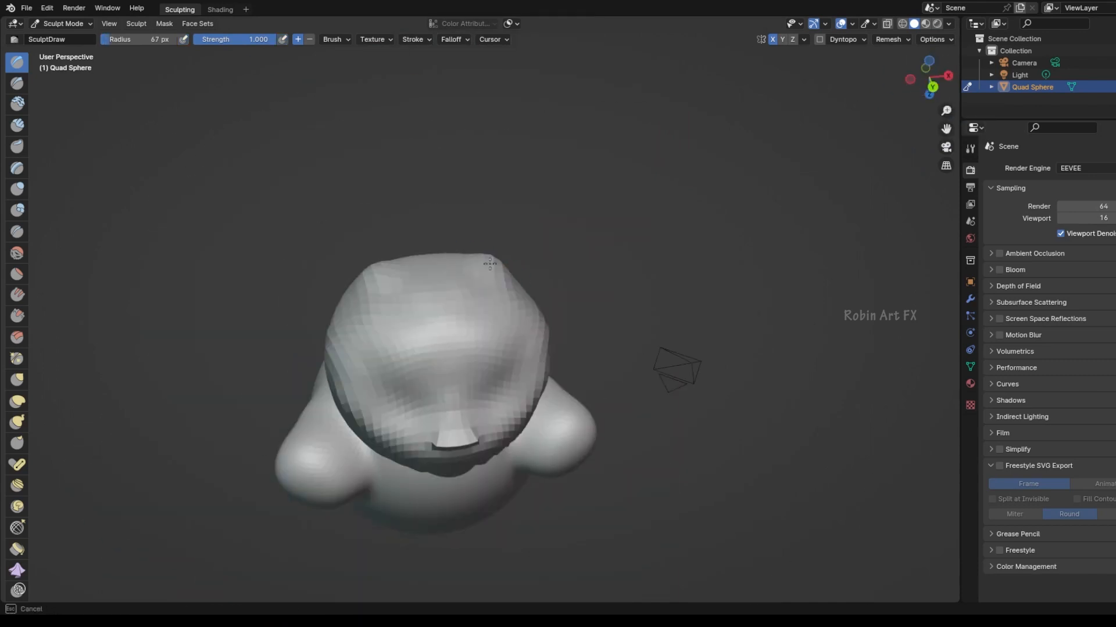
pyautogui.moveTo(442, 302); pyautogui.dragTo(417, 267, button='middle')
pyautogui.moveTo(417, 268); pyautogui.dragTo(405, 282)
pyautogui.moveTo(407, 290); pyautogui.dragTo(511, 291, button='middle')
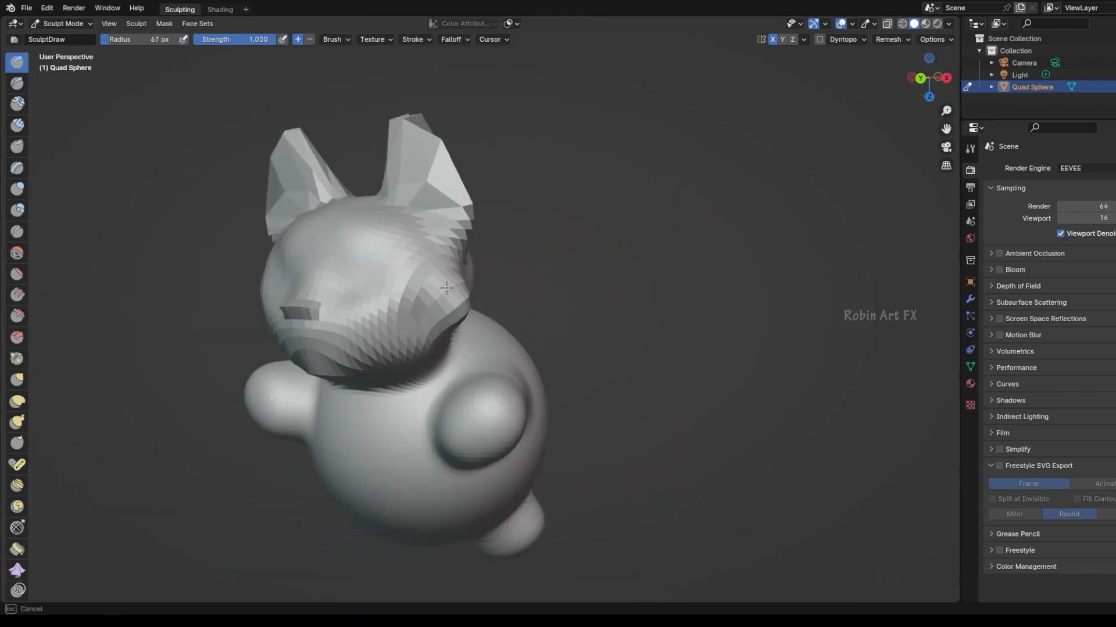
# - Shape the face and carve mirrored eye sockets with the Draw brush in subtract mode at 30 px
pyautogui.moveTo(432, 308); pyautogui.dragTo(419, 340)
pyautogui.moveTo(688, 324); pyautogui.dragTo(785, 313, button='middle')
pyautogui.moveTo(511, 337); pyautogui.dragTo(497, 366)
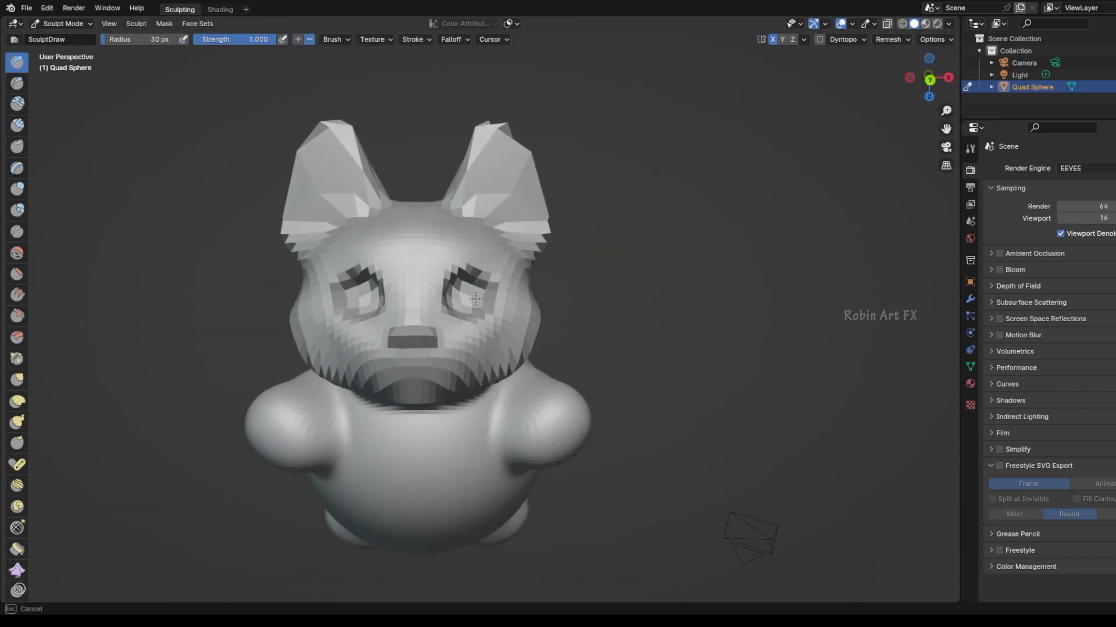
# - Build up small fingers on both hands and toes on both feet with the Draw brush in add mode
pyautogui.moveTo(930, 79); pyautogui.dragTo(842, 76)
pyautogui.click(297, 39)
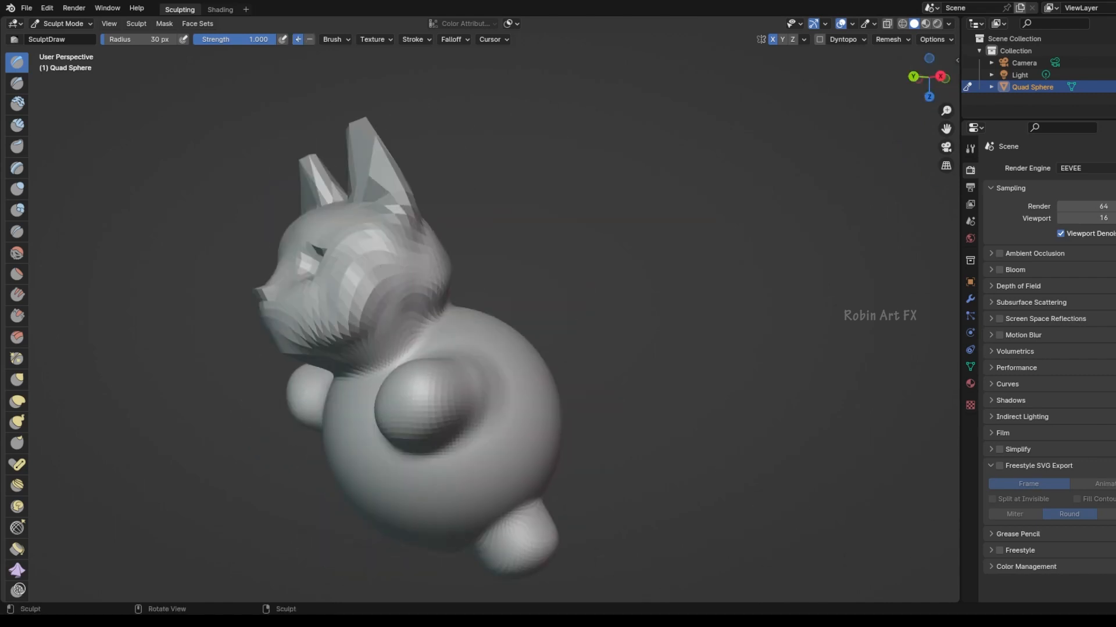
pyautogui.moveTo(372, 320); pyautogui.dragTo(386, 250)
pyautogui.moveTo(918, 80)
pyautogui.mouseDown()
pyautogui.moveTo(953, 83)
pyautogui.moveTo(931, 87)
pyautogui.mouseUp()
pyautogui.moveTo(538, 401)
pyautogui.mouseDown()
pyautogui.moveTo(568, 391)
pyautogui.moveTo(567, 430)
pyautogui.mouseUp()
pyautogui.moveTo(933, 82); pyautogui.dragTo(935, 85)
pyautogui.moveTo(946, 129); pyautogui.dragTo(930, 76)
pyautogui.moveTo(533, 453); pyautogui.dragTo(543, 442)
pyautogui.moveTo(935, 78)
pyautogui.mouseDown()
pyautogui.moveTo(912, 81)
pyautogui.moveTo(943, 75)
pyautogui.mouseUp()
pyautogui.moveTo(506, 312); pyautogui.dragTo(525, 319)
pyautogui.moveTo(933, 80)
pyautogui.mouseDown()
pyautogui.moveTo(921, 80)
pyautogui.moveTo(932, 82)
pyautogui.mouseUp()
pyautogui.scroll(-6, 499, 349)
pyautogui.scroll(4, 476, 325)
# - Turn off X symmetry and apply Shade Smooth to the whole figure in Object Mode
pyautogui.click(772, 39)
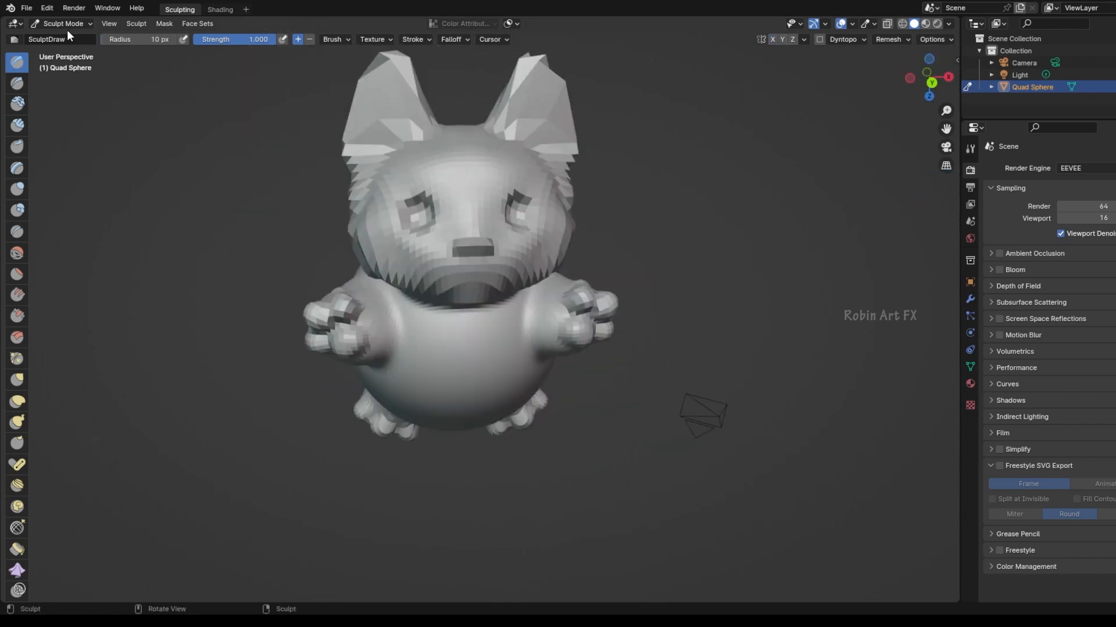
pyautogui.click(65, 25)
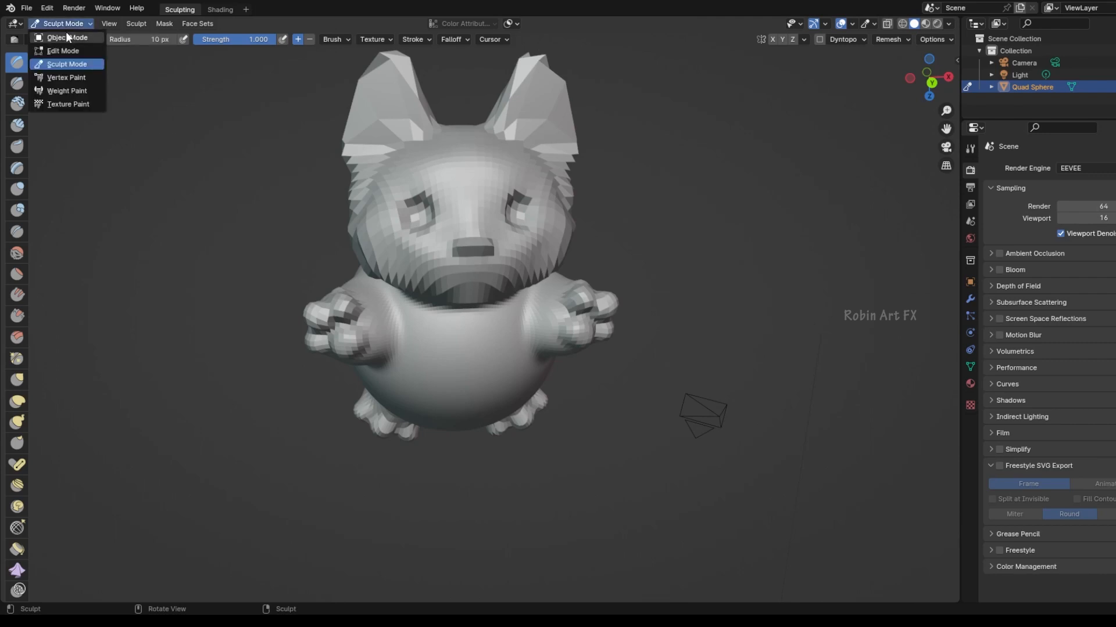
pyautogui.click(67, 38)
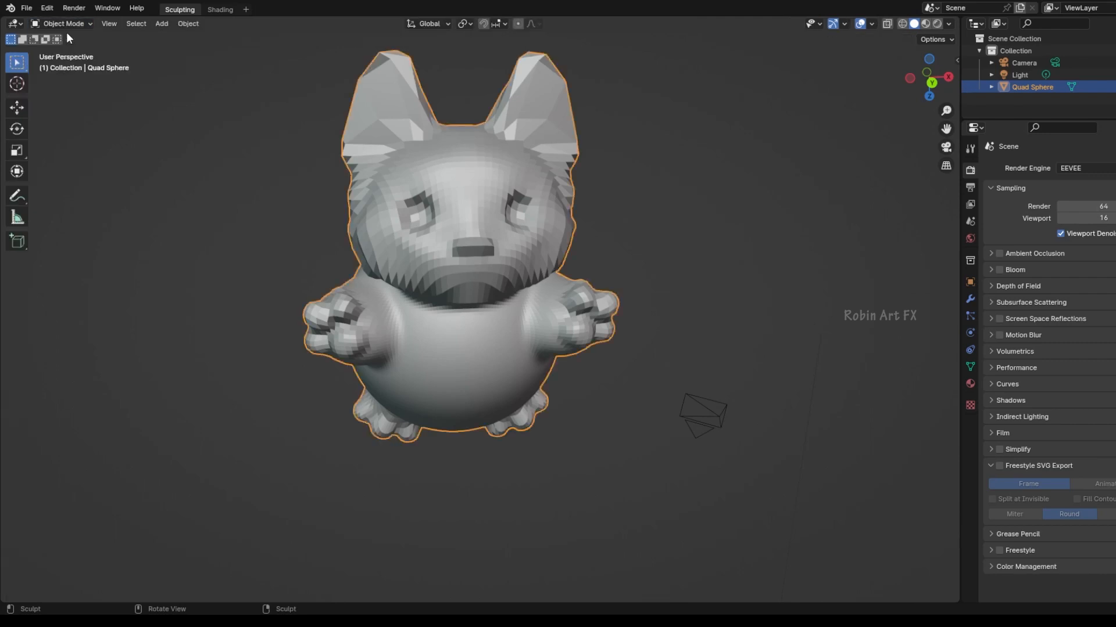
pyautogui.rightClick(459, 260)
pyautogui.click(460, 259)
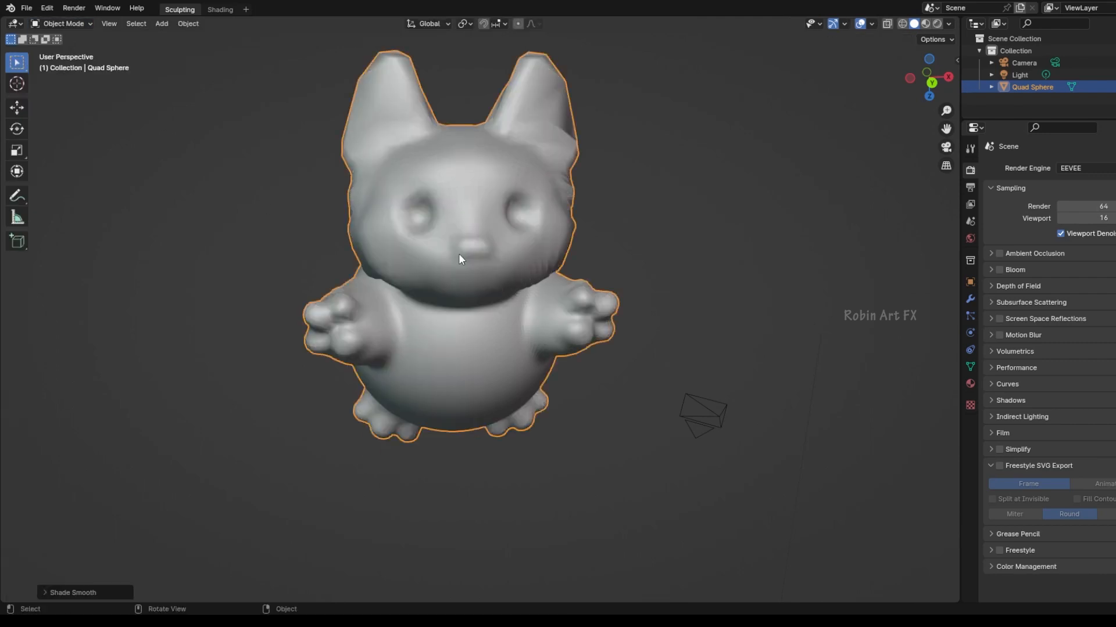
pyautogui.moveTo(928, 77)
pyautogui.mouseDown()
pyautogui.moveTo(842, 84)
pyautogui.moveTo(958, 78)
pyautogui.moveTo(906, 81)
pyautogui.moveTo(952, 81)
pyautogui.moveTo(929, 78)
pyautogui.mouseUp()
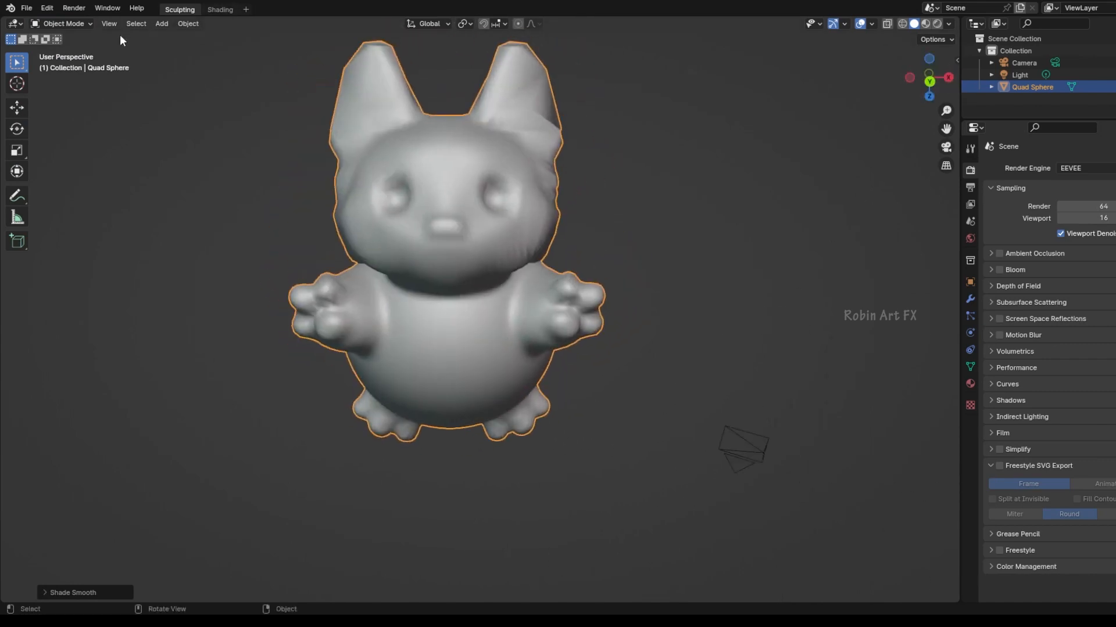
# - Return to Sculpt Mode and smooth away the fingers and toes with the Smooth brush at 55 px and X symmetry on
pyautogui.click(68, 23)
pyautogui.click(76, 63)
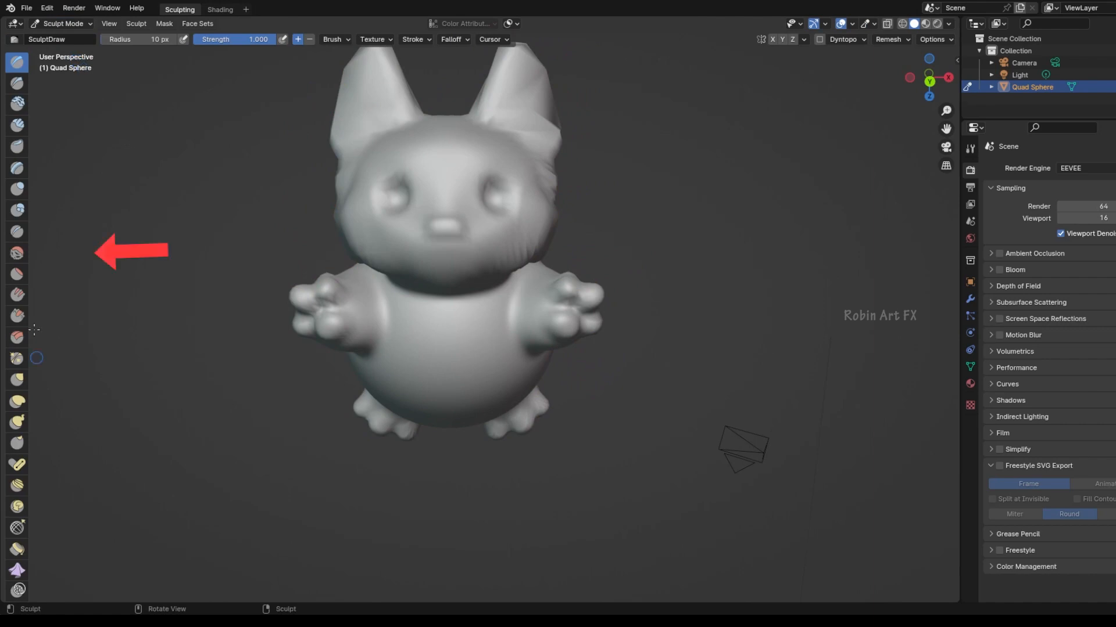
pyautogui.click(17, 253)
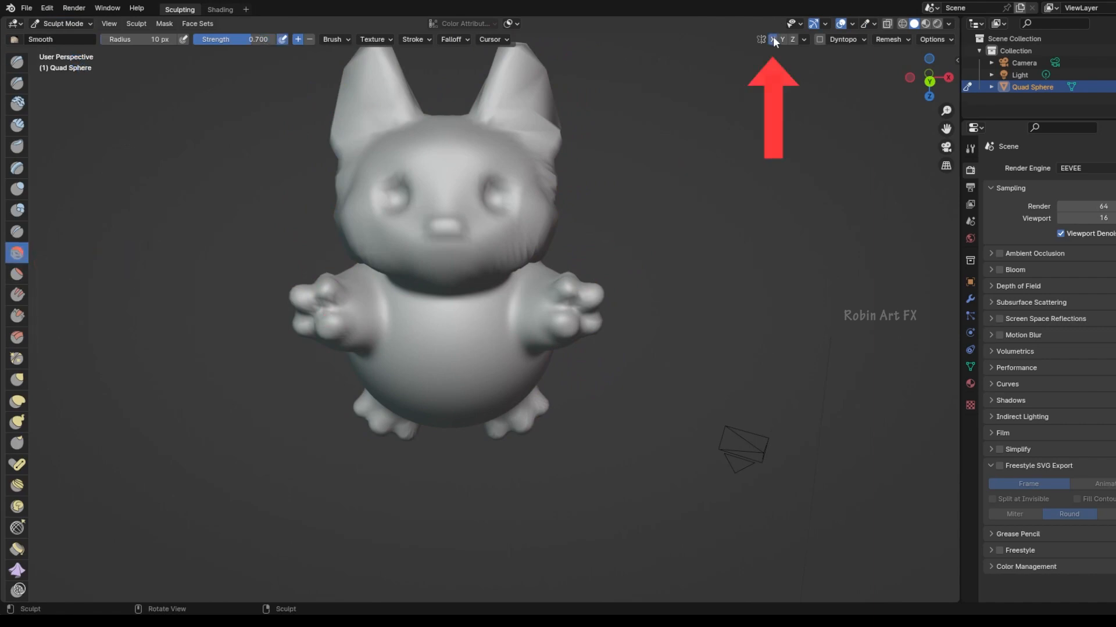
pyautogui.click(580, 307)
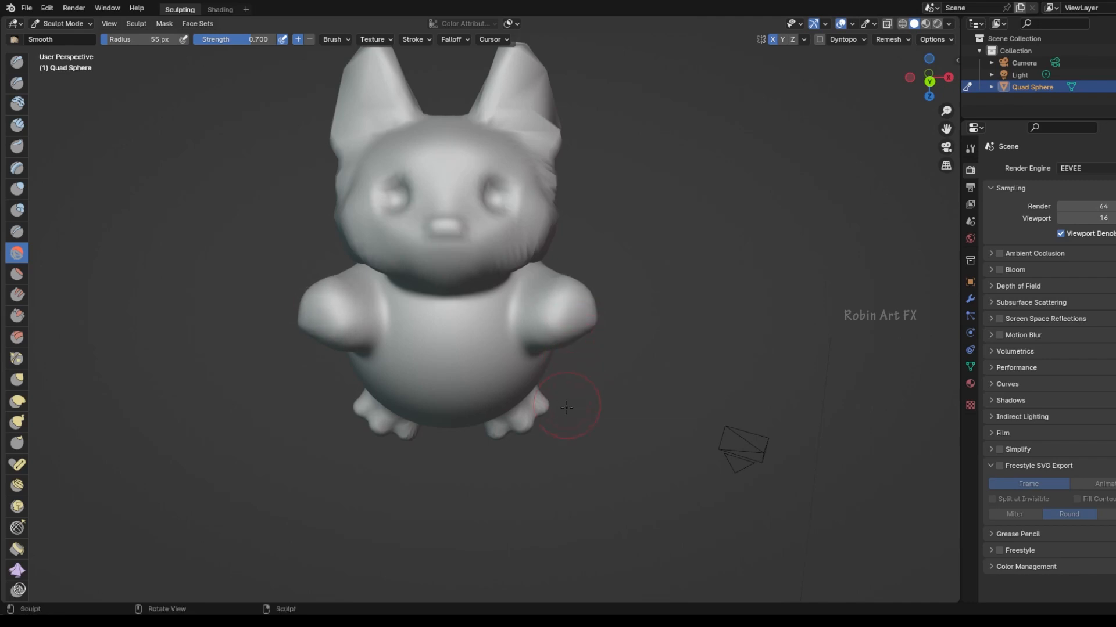
pyautogui.moveTo(544, 409); pyautogui.dragTo(544, 409)
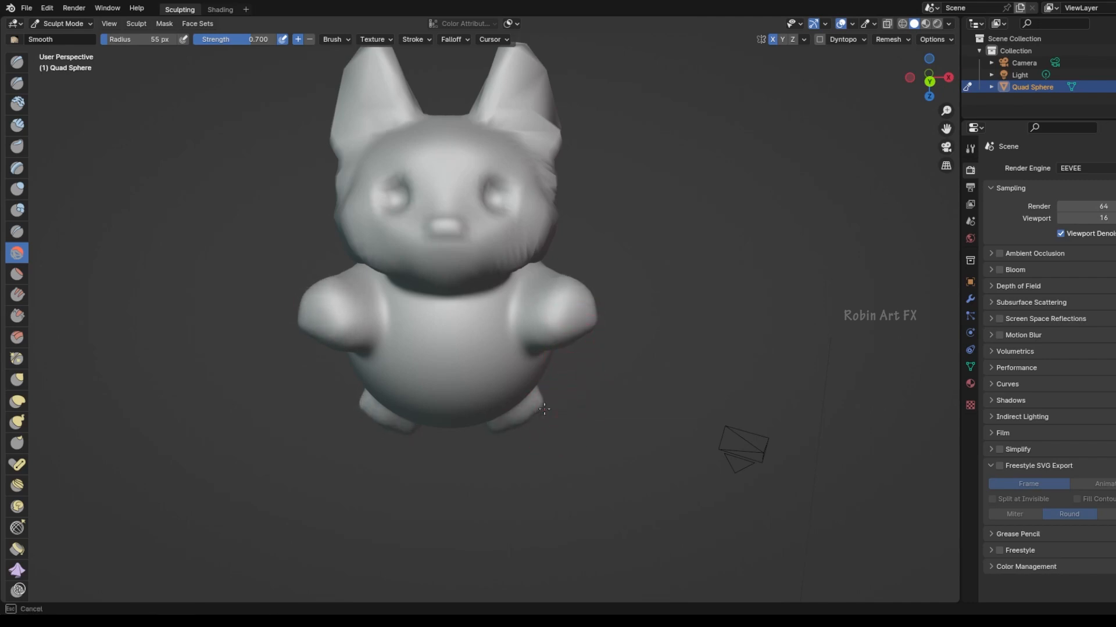
# - Lengthen both arms by pulling the hands outward and upward with the Grab brush at 101 px
pyautogui.moveTo(929, 75); pyautogui.dragTo(941, 89)
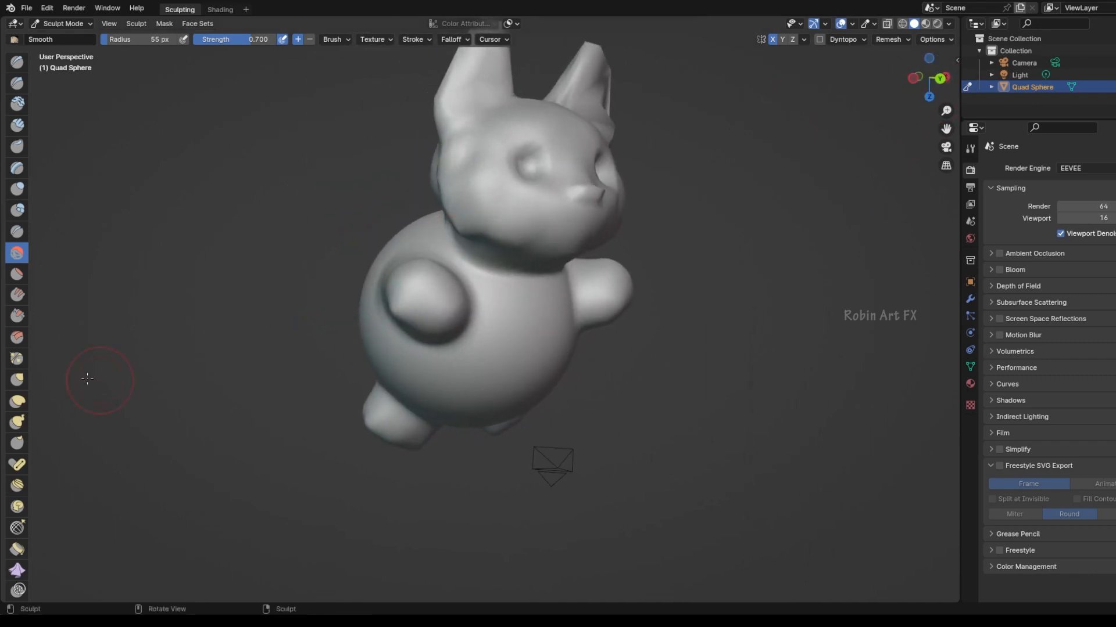
pyautogui.click(17, 380)
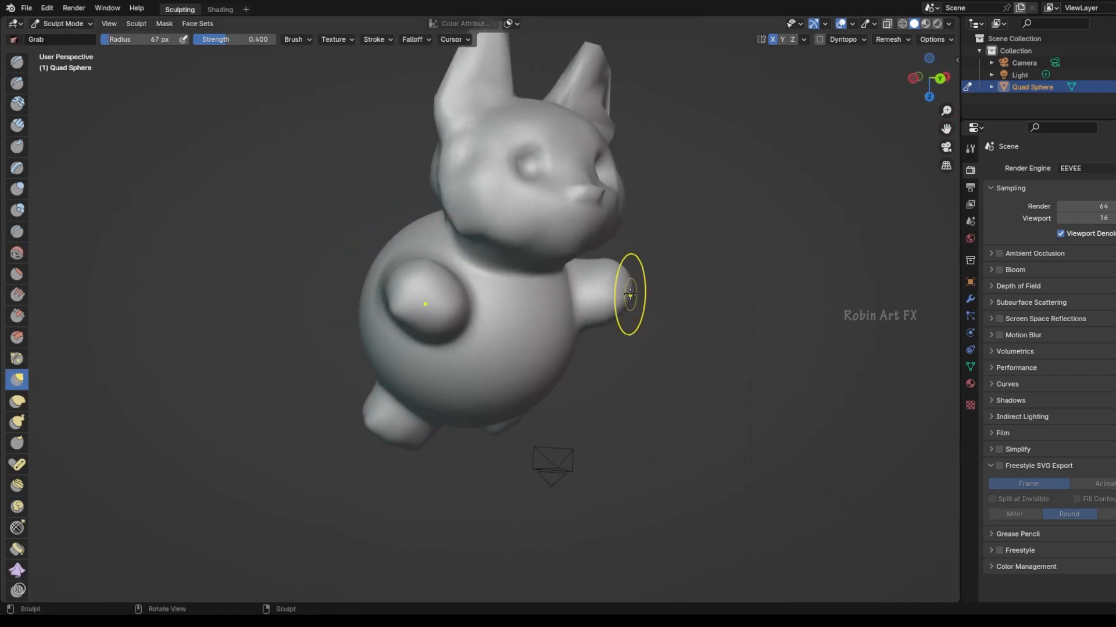
pyautogui.press('f')
pyautogui.moveTo(631, 285)
pyautogui.mouseDown()
pyautogui.moveTo(664, 270)
pyautogui.moveTo(686, 230)
pyautogui.mouseUp()
pyautogui.moveTo(929, 74)
pyautogui.mouseDown()
pyautogui.moveTo(932, 89)
pyautogui.moveTo(898, 100)
pyautogui.mouseUp()
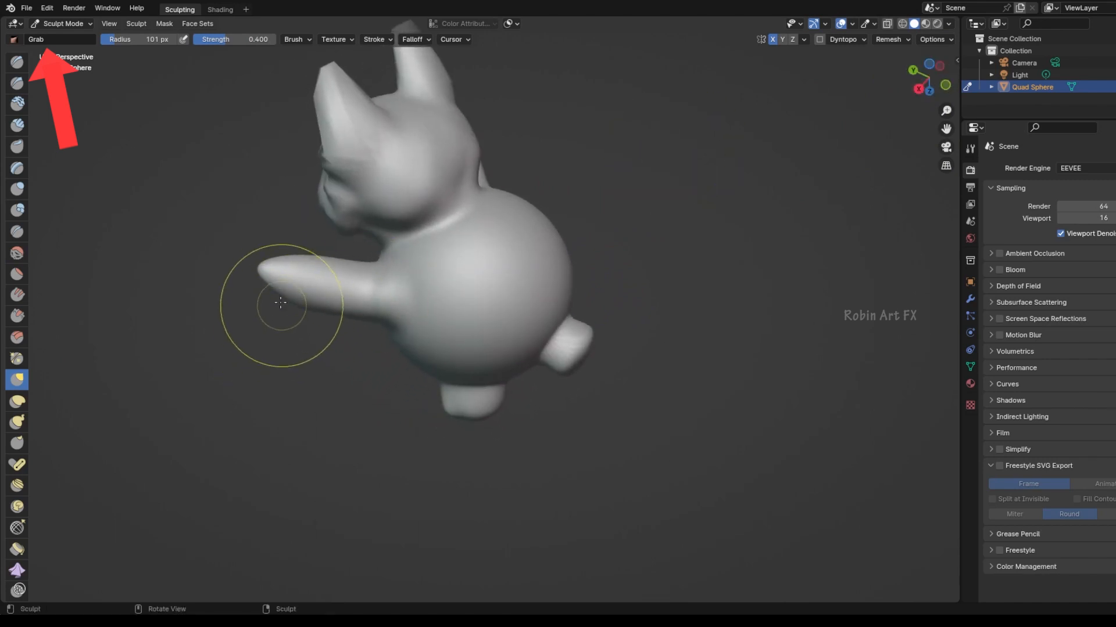
pyautogui.moveTo(280, 291)
pyautogui.mouseDown()
pyautogui.moveTo(270, 304)
pyautogui.moveTo(269, 262)
pyautogui.mouseUp()
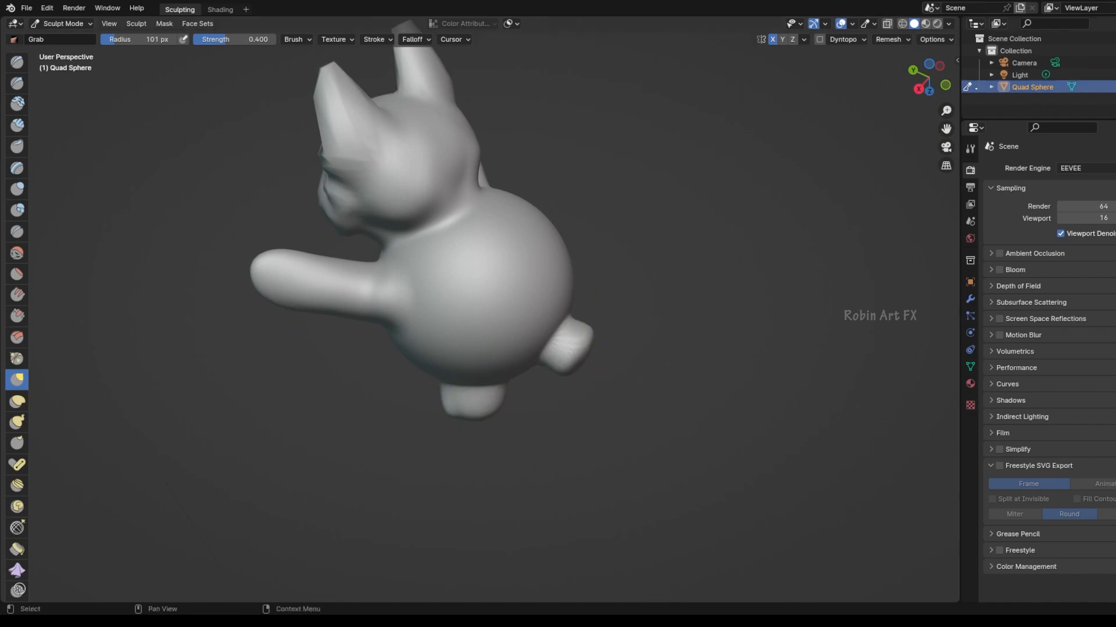
# - Pull both legs downward and reshape the body with the Grab brush, adjusting its radius
pyautogui.moveTo(926, 75); pyautogui.dragTo(925, 87)
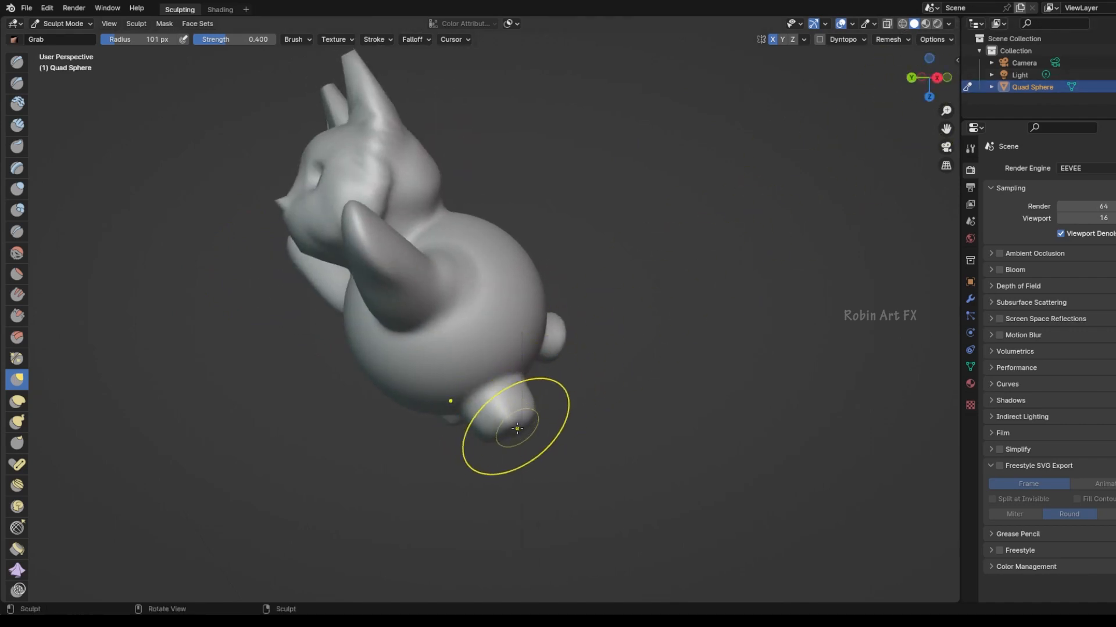
pyautogui.moveTo(504, 419)
pyautogui.mouseDown()
pyautogui.moveTo(514, 429)
pyautogui.moveTo(495, 471)
pyautogui.moveTo(487, 454)
pyautogui.moveTo(501, 452)
pyautogui.mouseUp()
pyautogui.moveTo(520, 527); pyautogui.dragTo(520, 528)
pyautogui.moveTo(918, 87)
pyautogui.mouseDown()
pyautogui.moveTo(942, 86)
pyautogui.moveTo(912, 84)
pyautogui.mouseUp()
pyautogui.press('f')
pyautogui.moveTo(504, 239)
pyautogui.mouseDown()
pyautogui.moveTo(510, 231)
pyautogui.moveTo(503, 250)
pyautogui.mouseUp()
pyautogui.moveTo(928, 81); pyautogui.dragTo(912, 82)
pyautogui.moveTo(513, 270); pyautogui.dragTo(511, 281)
# - Spread the arms outward and refine the figure's proportions with a resized Grab brush
pyautogui.moveTo(928, 81)
pyautogui.mouseDown()
pyautogui.moveTo(941, 81)
pyautogui.moveTo(929, 78)
pyautogui.mouseUp()
pyautogui.moveTo(570, 326); pyautogui.dragTo(651, 233)
pyautogui.press('f')
pyautogui.moveTo(601, 251); pyautogui.dragTo(585, 256)
pyautogui.moveTo(930, 80)
pyautogui.mouseDown()
pyautogui.moveTo(913, 81)
pyautogui.moveTo(942, 81)
pyautogui.moveTo(914, 82)
pyautogui.mouseUp()
pyautogui.moveTo(685, 323); pyautogui.dragTo(689, 305)
# - Add small details to the nose and hands with the Draw brush at about 17 px
pyautogui.moveTo(941, 80)
pyautogui.mouseDown()
pyautogui.moveTo(929, 80)
pyautogui.moveTo(943, 80)
pyautogui.mouseUp()
pyautogui.moveTo(516, 213); pyautogui.dragTo(372, 220, button='middle')
pyautogui.click(16, 62)
pyautogui.press('f')
pyautogui.moveTo(456, 219); pyautogui.dragTo(467, 219)
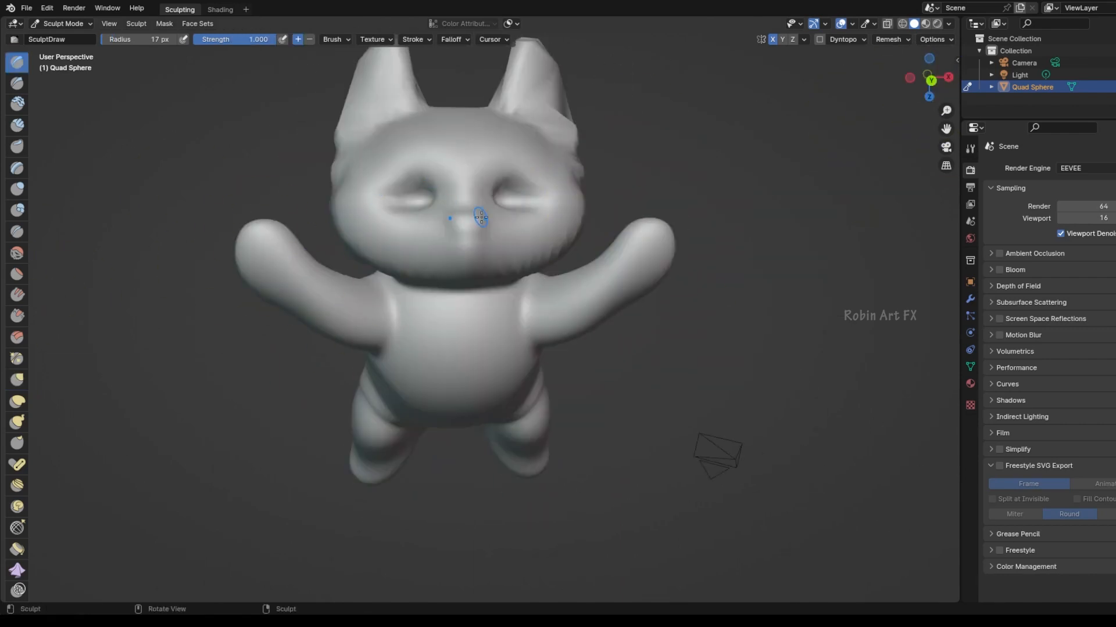
pyautogui.moveTo(466, 219); pyautogui.dragTo(488, 215, button='middle')
pyautogui.moveTo(244, 247); pyautogui.dragTo(232, 238)
pyautogui.moveTo(523, 214)
pyautogui.mouseDown(button='middle')
pyautogui.moveTo(302, 215)
pyautogui.moveTo(372, 217)
pyautogui.mouseUp(button='middle')
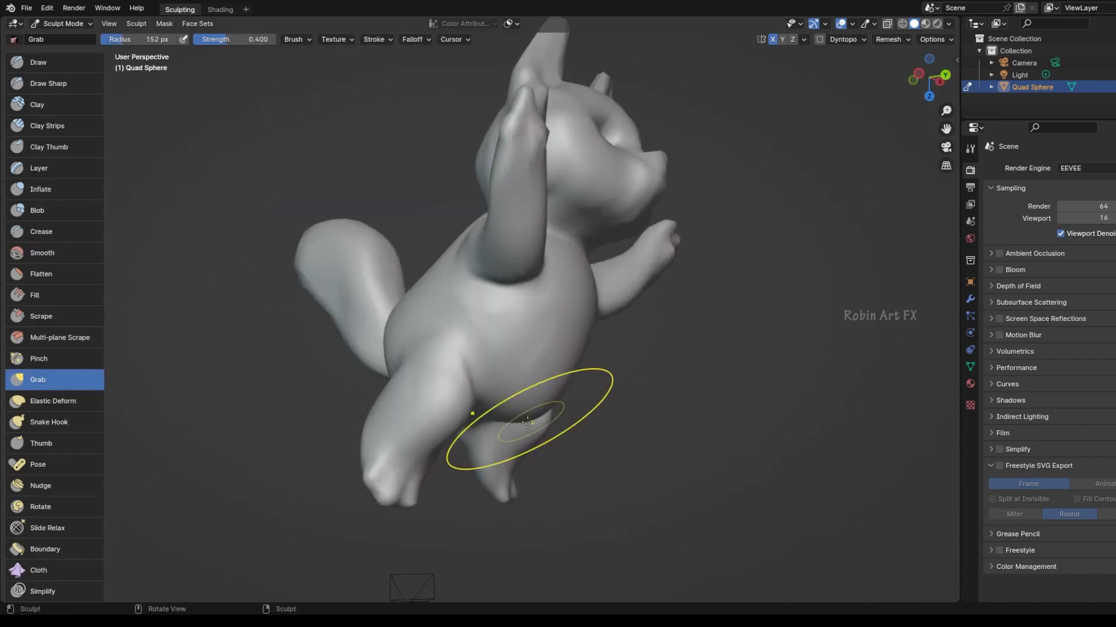
# - Adjust the legs and head with the Grab brush, resizing the brush between strokes
pyautogui.moveTo(461, 435); pyautogui.dragTo(551, 406, button='middle')
pyautogui.moveTo(552, 406); pyautogui.dragTo(555, 404)
pyautogui.moveTo(930, 80)
pyautogui.mouseDown()
pyautogui.moveTo(922, 87)
pyautogui.moveTo(931, 83)
pyautogui.mouseUp()
pyautogui.press('f')
pyautogui.press('f')
pyautogui.moveTo(571, 252); pyautogui.dragTo(565, 252)
# - Switch to the Crease brush and set the Dyntopo detailing to Constant Detail
pyautogui.hotkey('shift', 'c')
pyautogui.moveTo(929, 80); pyautogui.dragTo(906, 85)
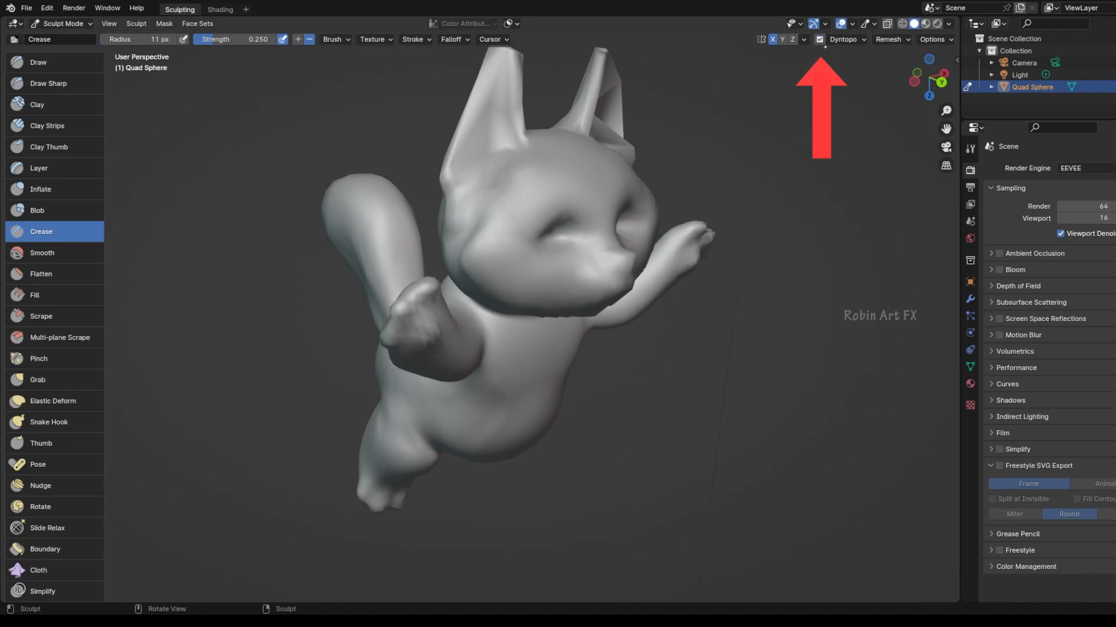
pyautogui.click(846, 40)
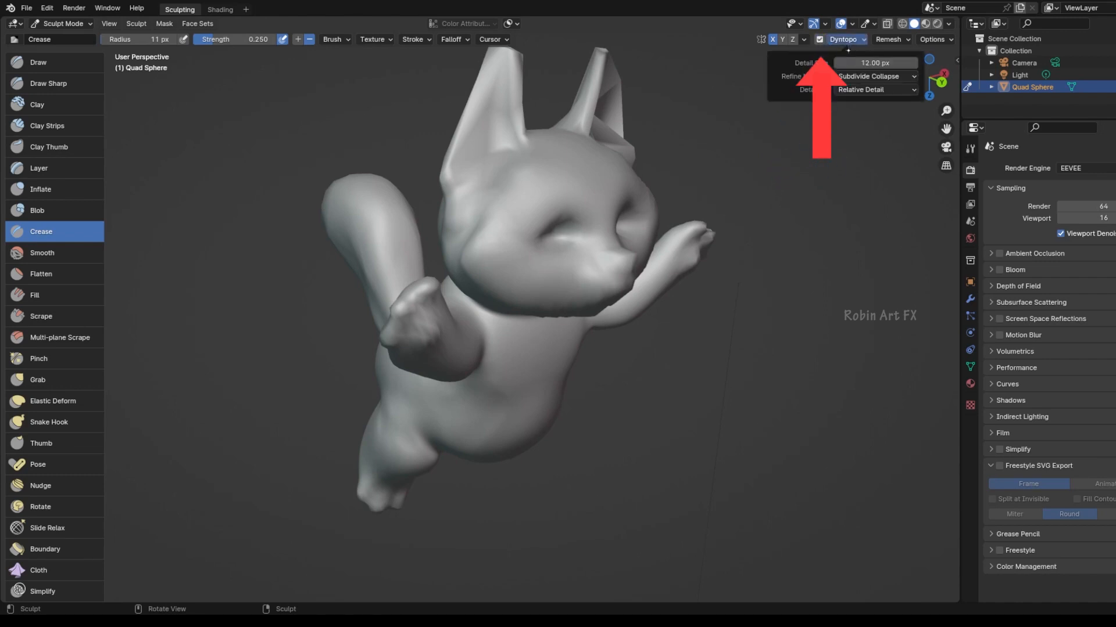
pyautogui.click(869, 91)
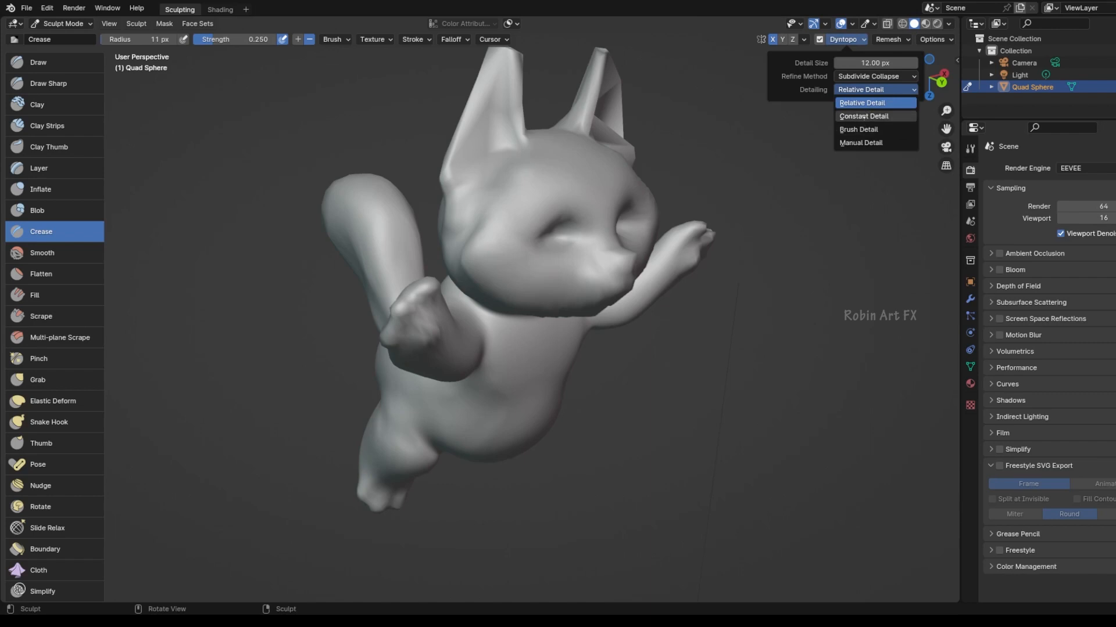
pyautogui.click(865, 118)
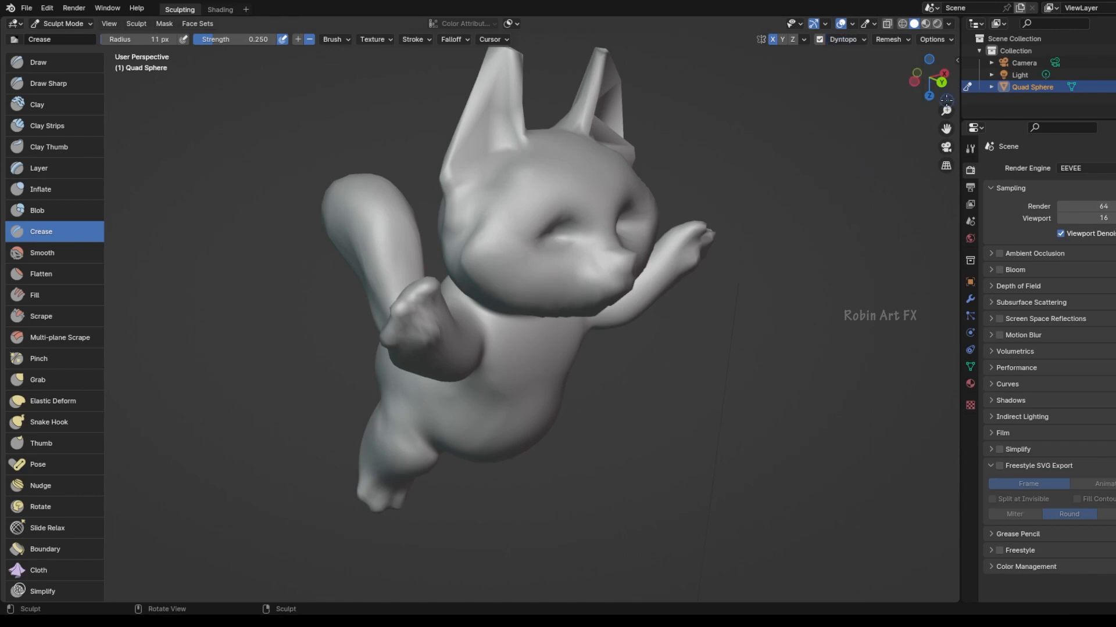
# - Undo the trial crease strokes on the face and adjust the Dyntopo resolution
pyautogui.moveTo(946, 111)
pyautogui.mouseDown()
pyautogui.moveTo(912, 80)
pyautogui.moveTo(874, 85)
pyautogui.moveTo(739, 145)
pyautogui.mouseUp()
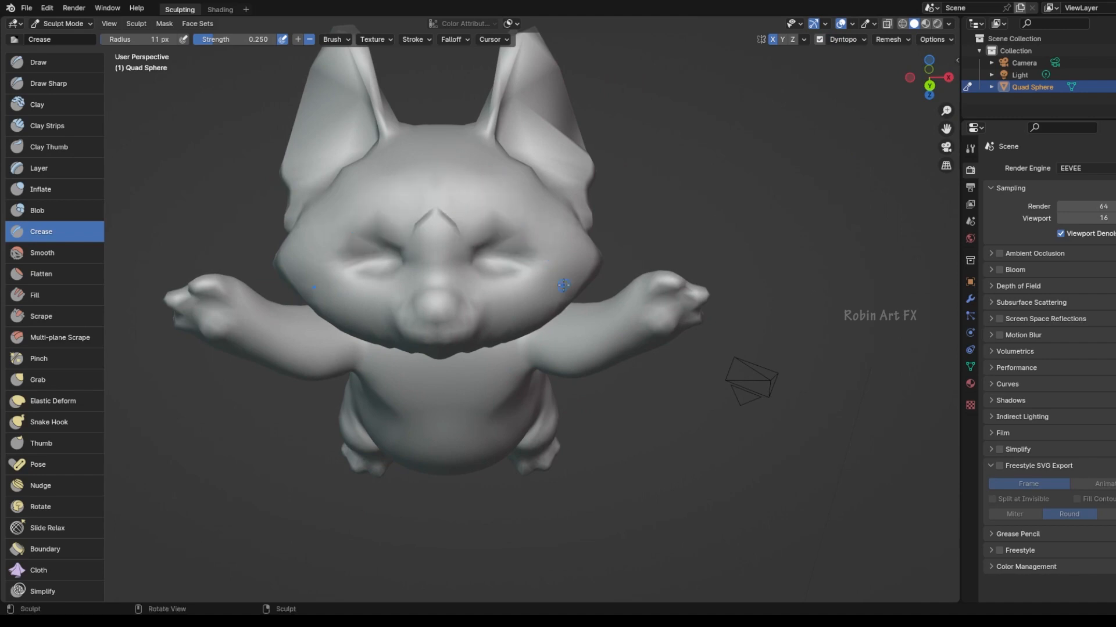
pyautogui.hotkey('ctrl', 'z')
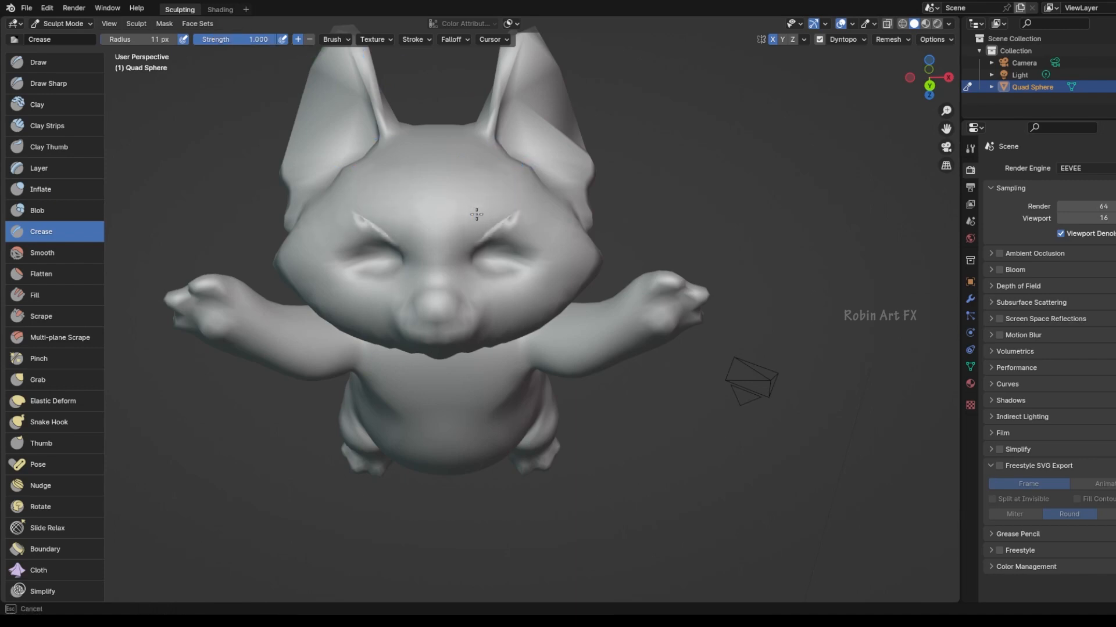
pyautogui.hotkey('ctrl', 'z')
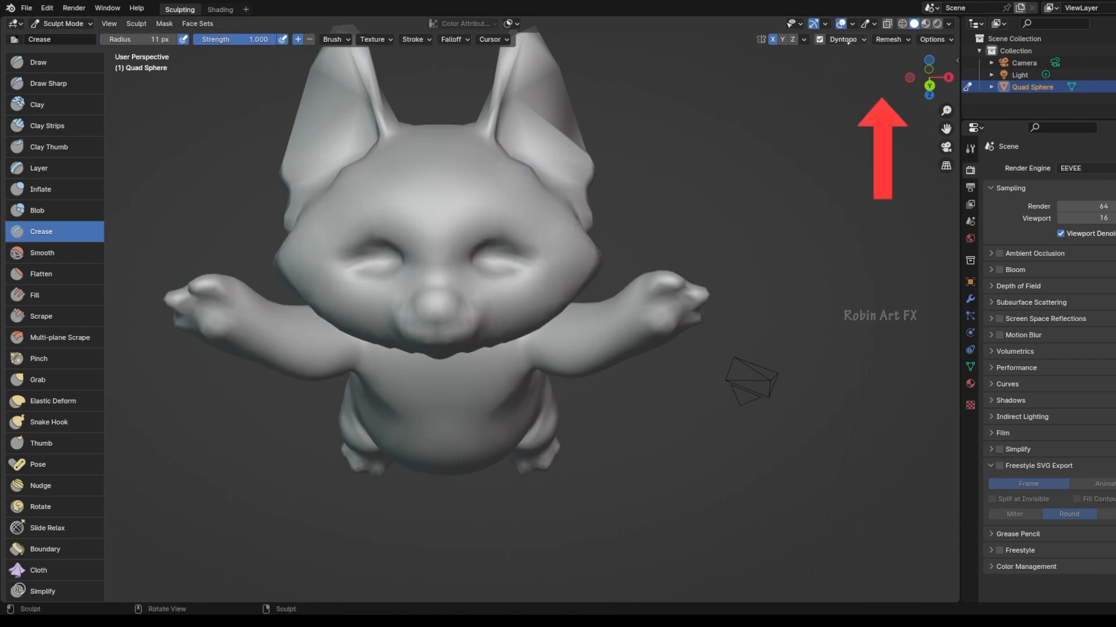
pyautogui.click(848, 39)
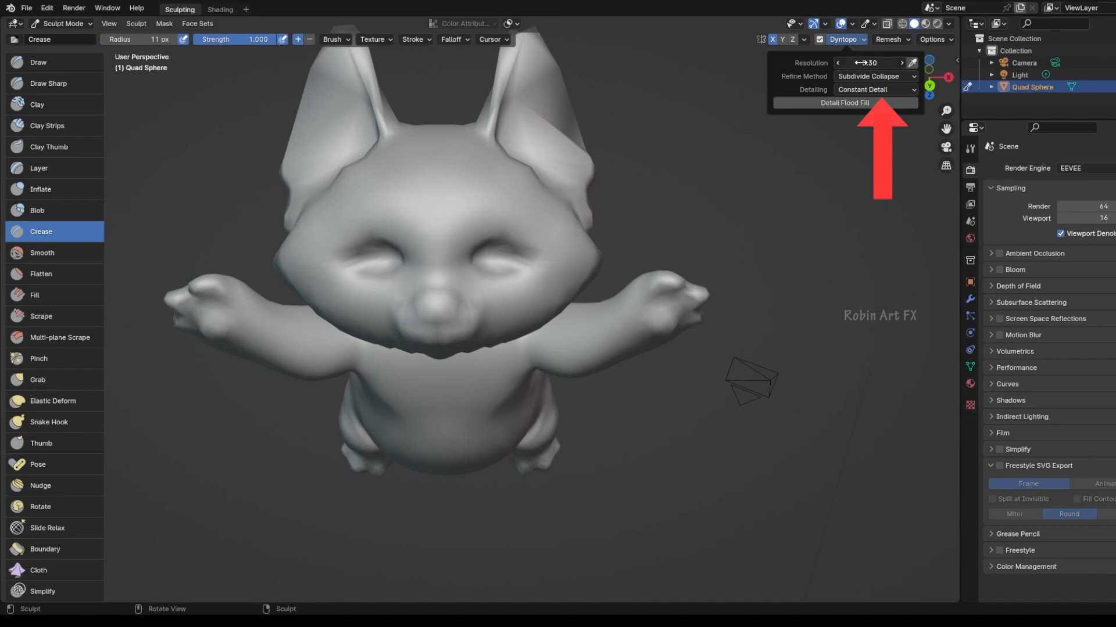
pyautogui.moveTo(859, 63); pyautogui.dragTo(861, 56)
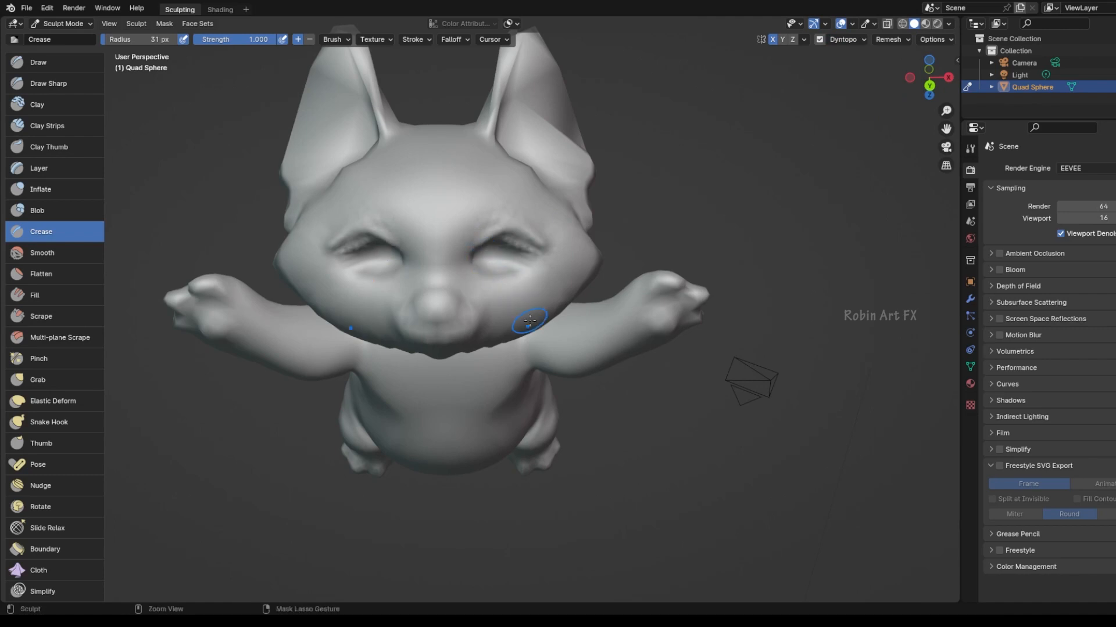
pyautogui.hotkey('ctrl', 'z')
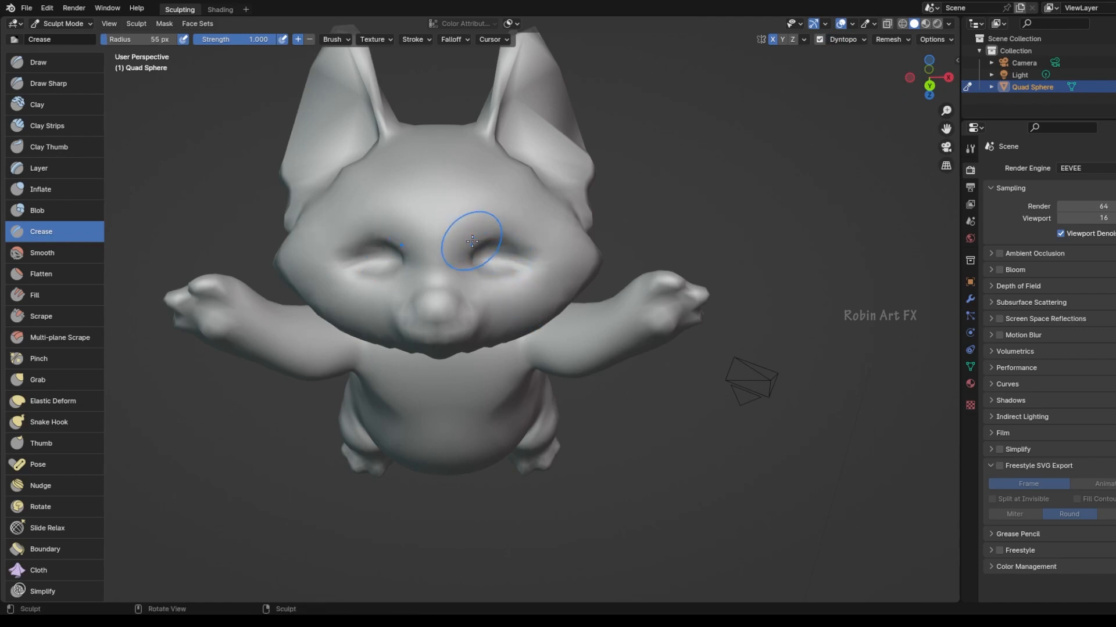
# - Carve the eyelids and the nose outline with the Crease brush at 55 px and strength 1.000
pyautogui.moveTo(473, 241); pyautogui.dragTo(540, 254)
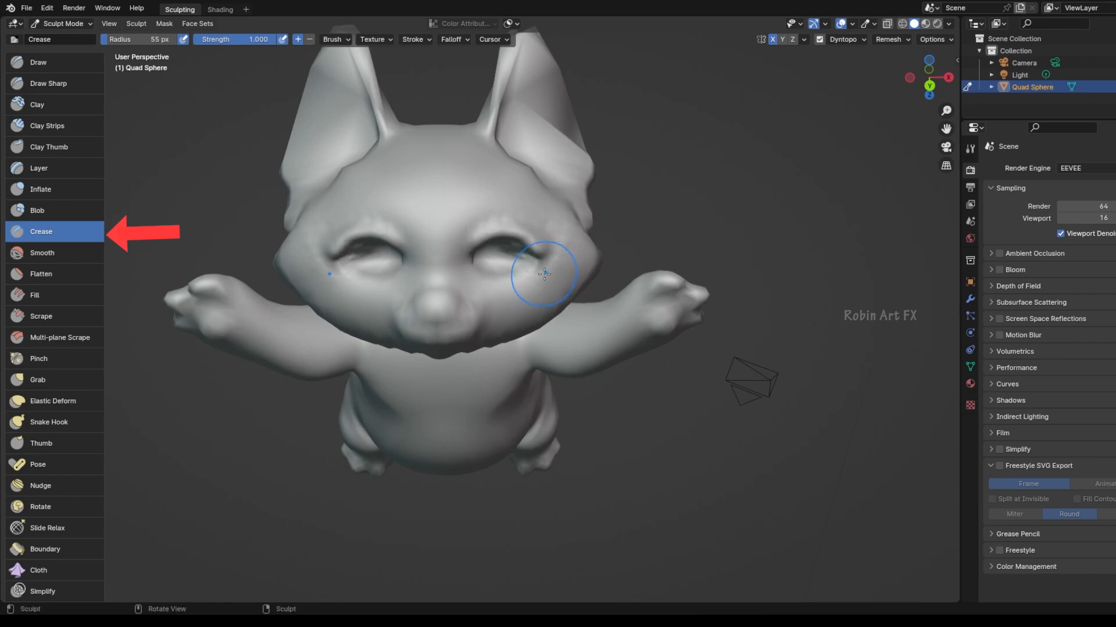
pyautogui.moveTo(445, 299)
pyautogui.mouseDown()
pyautogui.moveTo(429, 303)
pyautogui.moveTo(447, 316)
pyautogui.mouseUp()
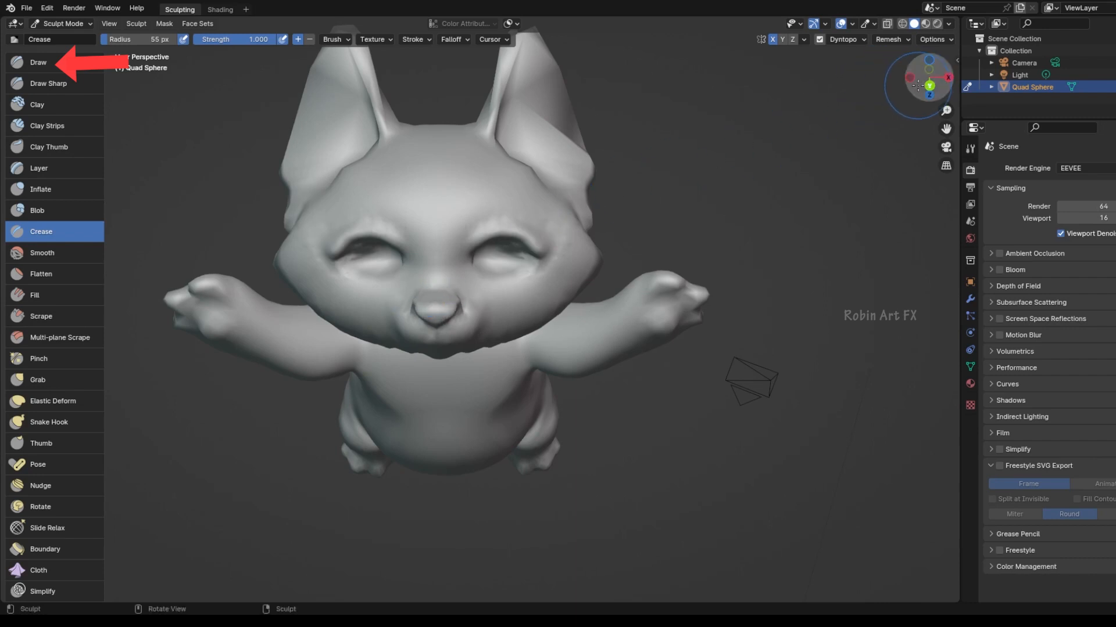
pyautogui.moveTo(928, 81)
pyautogui.mouseDown()
pyautogui.moveTo(895, 87)
pyautogui.moveTo(948, 81)
pyautogui.mouseUp()
pyautogui.moveTo(405, 206); pyautogui.dragTo(407, 212)
# - Smooth the cheek below the eye with the Smooth brush at 55 px and strength 0.700
pyautogui.moveTo(407, 213)
pyautogui.mouseDown(button='middle')
pyautogui.moveTo(604, 249)
pyautogui.moveTo(399, 219)
pyautogui.mouseUp(button='middle')
pyautogui.hotkey('shift', 's')
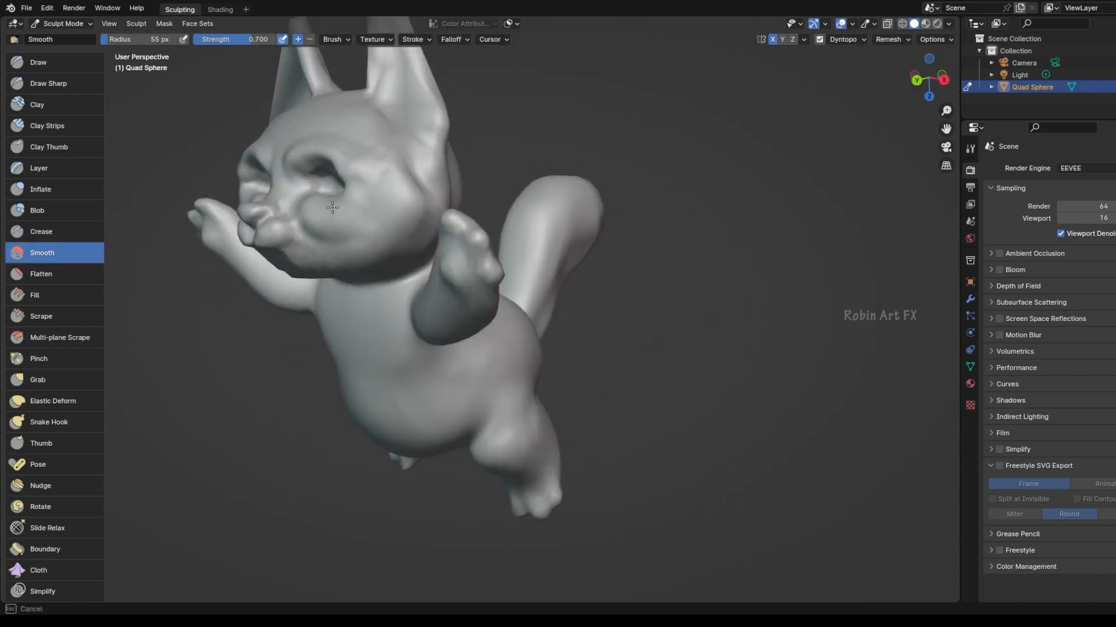
pyautogui.moveTo(332, 207)
pyautogui.mouseDown()
pyautogui.moveTo(326, 176)
pyautogui.moveTo(287, 224)
pyautogui.moveTo(366, 227)
pyautogui.mouseUp()
# - Reshape the muzzle and lift the brows and eye areas with the Grab brush at 35 px
pyautogui.moveTo(916, 82); pyautogui.dragTo(935, 81)
pyautogui.press('g')
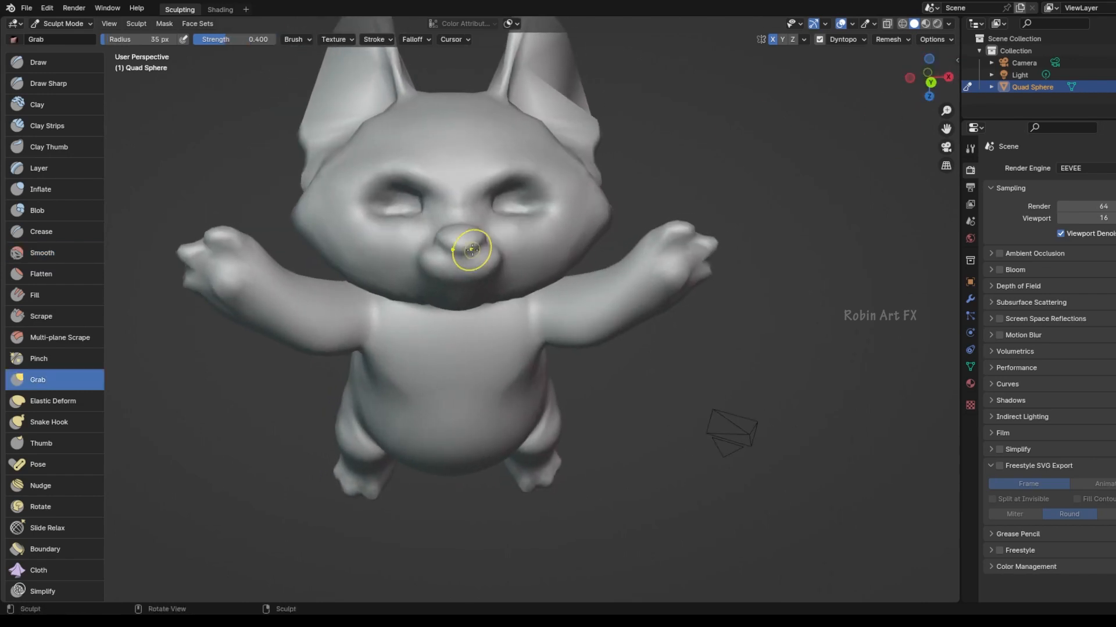
pyautogui.moveTo(472, 250); pyautogui.dragTo(481, 243)
pyautogui.moveTo(495, 259); pyautogui.dragTo(503, 254)
pyautogui.moveTo(501, 188); pyautogui.dragTo(507, 175)
pyautogui.moveTo(503, 211)
pyautogui.mouseDown()
pyautogui.moveTo(498, 223)
pyautogui.moveTo(562, 201)
pyautogui.moveTo(514, 187)
pyautogui.mouseUp()
pyautogui.moveTo(497, 264); pyautogui.dragTo(498, 260)
pyautogui.moveTo(511, 211)
pyautogui.mouseDown()
pyautogui.moveTo(521, 195)
pyautogui.moveTo(498, 172)
pyautogui.mouseUp()
# - Outline the palm pad and toes on the paws with the Crease brush at 16 px
pyautogui.moveTo(616, 261); pyautogui.dragTo(575, 241, button='middle')
pyautogui.hotkey('shift', 'c')
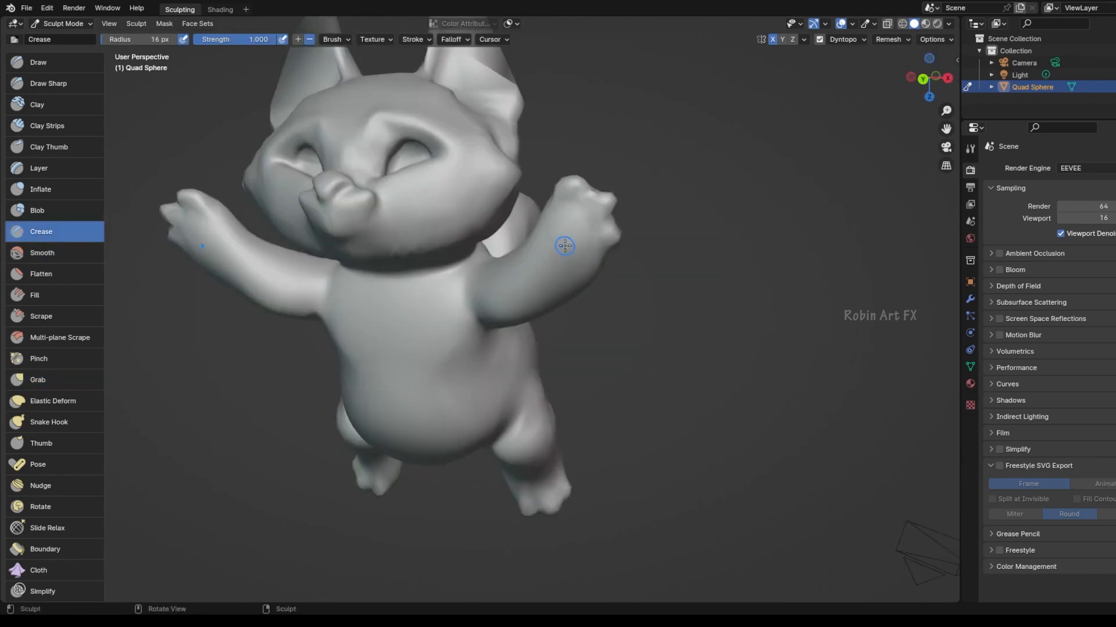
pyautogui.moveTo(558, 248); pyautogui.dragTo(581, 244)
pyautogui.moveTo(565, 197)
pyautogui.mouseDown()
pyautogui.moveTo(587, 193)
pyautogui.moveTo(605, 242)
pyautogui.moveTo(604, 203)
pyautogui.moveTo(607, 228)
pyautogui.mouseUp()
# - Puff up the paw pads and toes, then touch up the face with the Inflate brush at 41 px and strength 0.500
pyautogui.press('x')
pyautogui.moveTo(933, 80)
pyautogui.mouseDown()
pyautogui.moveTo(912, 82)
pyautogui.moveTo(933, 83)
pyautogui.mouseUp()
pyautogui.click(77, 189)
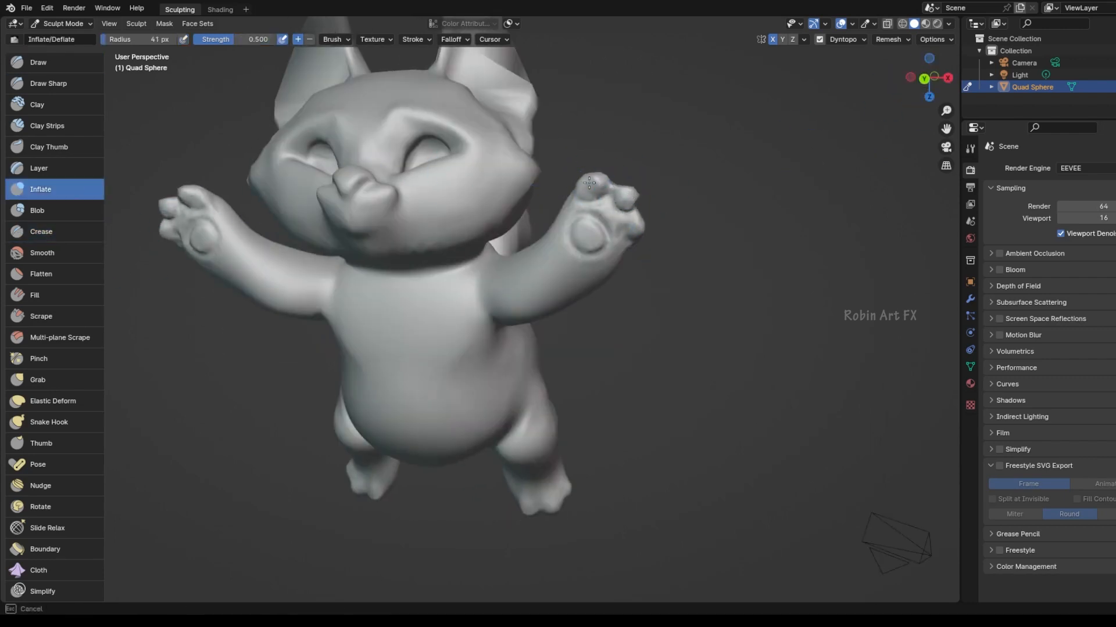
pyautogui.moveTo(589, 183); pyautogui.dragTo(625, 194)
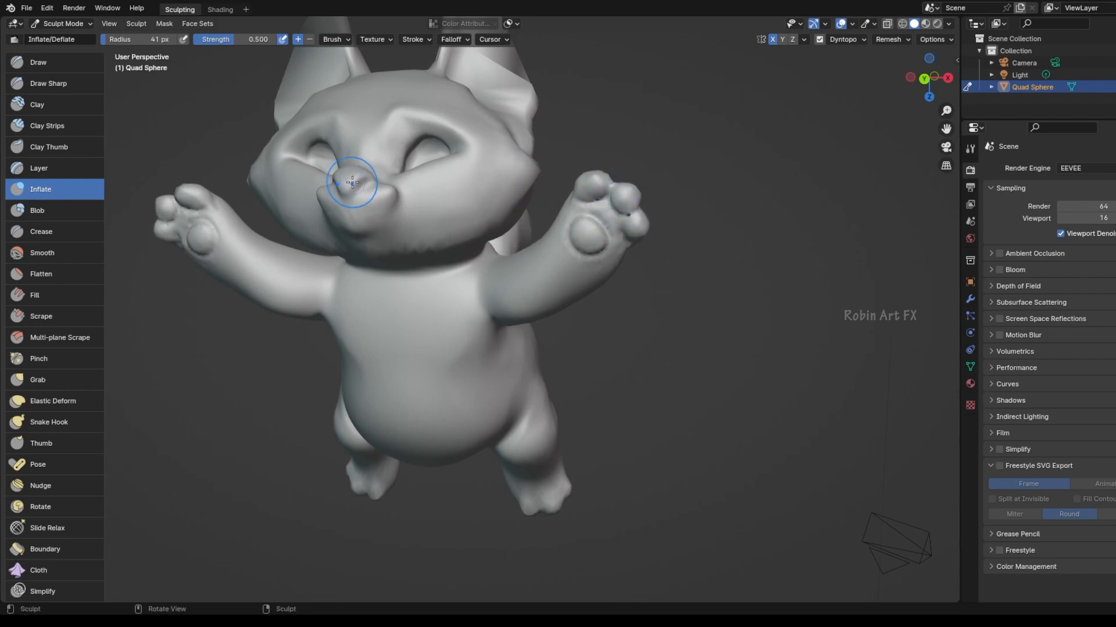
pyautogui.moveTo(406, 130)
pyautogui.mouseDown()
pyautogui.moveTo(396, 130)
pyautogui.moveTo(405, 132)
pyautogui.mouseUp()
pyautogui.moveTo(420, 187)
pyautogui.mouseDown()
pyautogui.moveTo(466, 190)
pyautogui.moveTo(498, 210)
pyautogui.moveTo(509, 185)
pyautogui.mouseUp()
# - Smooth the cheeks and the base of the ears with the Smooth brush at 41 px
pyautogui.moveTo(420, 201); pyautogui.dragTo(423, 223, button='middle')
pyautogui.hotkey('shift', 's')
pyautogui.moveTo(518, 211)
pyautogui.mouseDown()
pyautogui.moveTo(383, 211)
pyautogui.moveTo(503, 251)
pyautogui.moveTo(428, 266)
pyautogui.mouseUp()
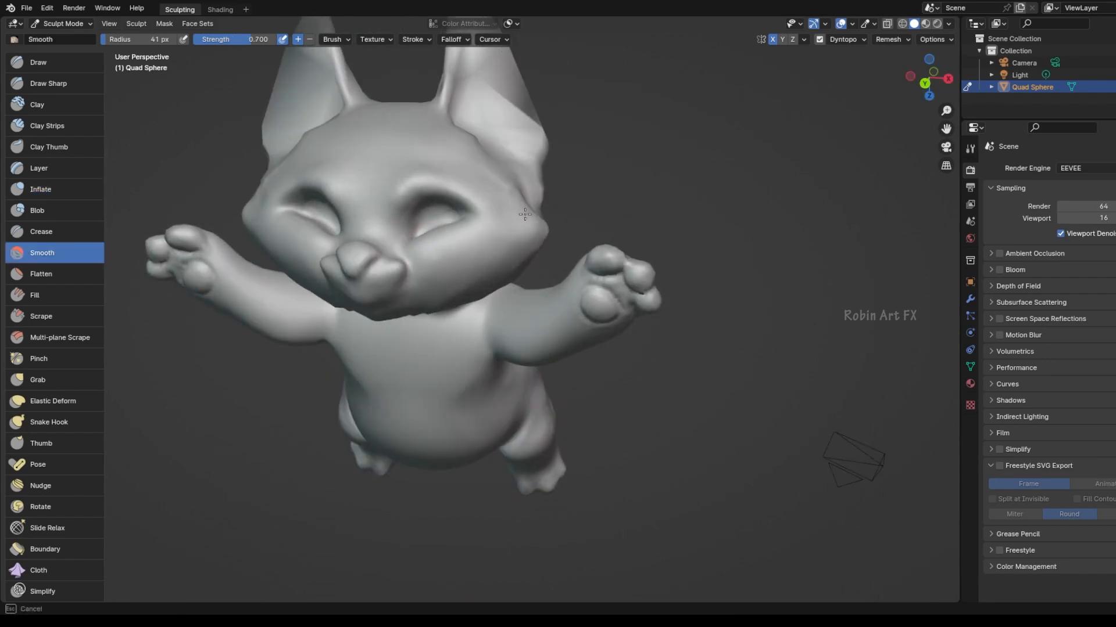
pyautogui.moveTo(524, 215); pyautogui.dragTo(468, 131)
# - Hollow the inner ears with the Crease brush at 41 px and smooth the surrounding surface
pyautogui.hotkey('shift', 'c')
pyautogui.moveTo(503, 65)
pyautogui.mouseDown()
pyautogui.moveTo(462, 114)
pyautogui.moveTo(484, 146)
pyautogui.mouseUp()
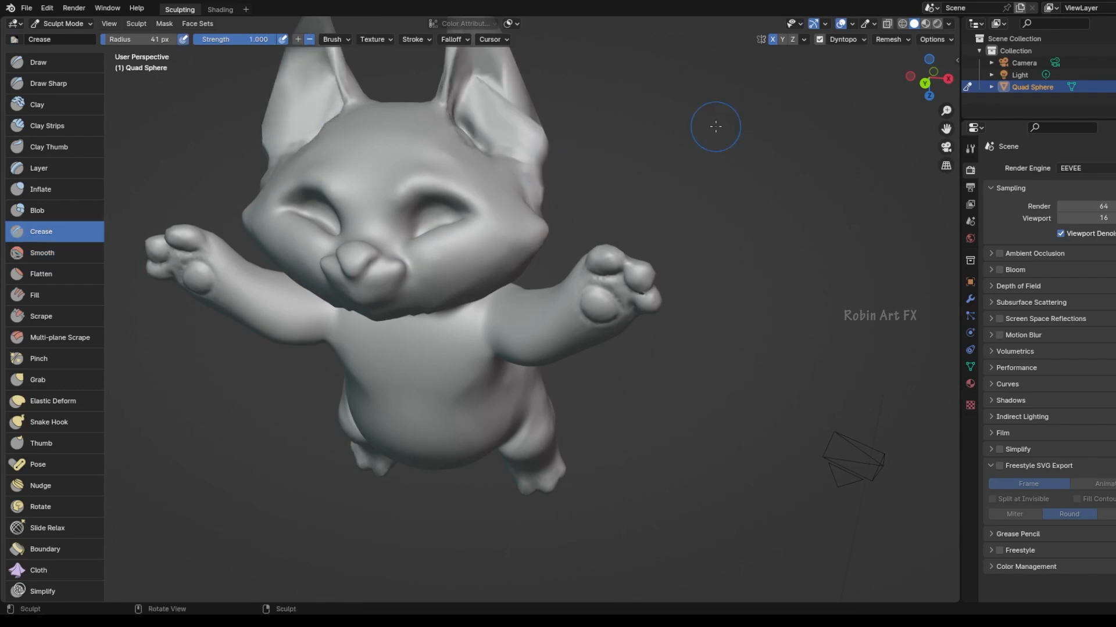
pyautogui.moveTo(929, 84)
pyautogui.mouseDown()
pyautogui.moveTo(907, 46)
pyautogui.moveTo(977, 108)
pyautogui.mouseUp()
pyautogui.moveTo(425, 111)
pyautogui.mouseDown()
pyautogui.moveTo(380, 194)
pyautogui.moveTo(378, 276)
pyautogui.moveTo(390, 291)
pyautogui.mouseUp()
pyautogui.moveTo(431, 194)
pyautogui.mouseDown()
pyautogui.moveTo(416, 113)
pyautogui.moveTo(433, 89)
pyautogui.moveTo(442, 170)
pyautogui.moveTo(362, 273)
pyautogui.moveTo(419, 125)
pyautogui.moveTo(456, 215)
pyautogui.mouseUp()
pyautogui.click(43, 253)
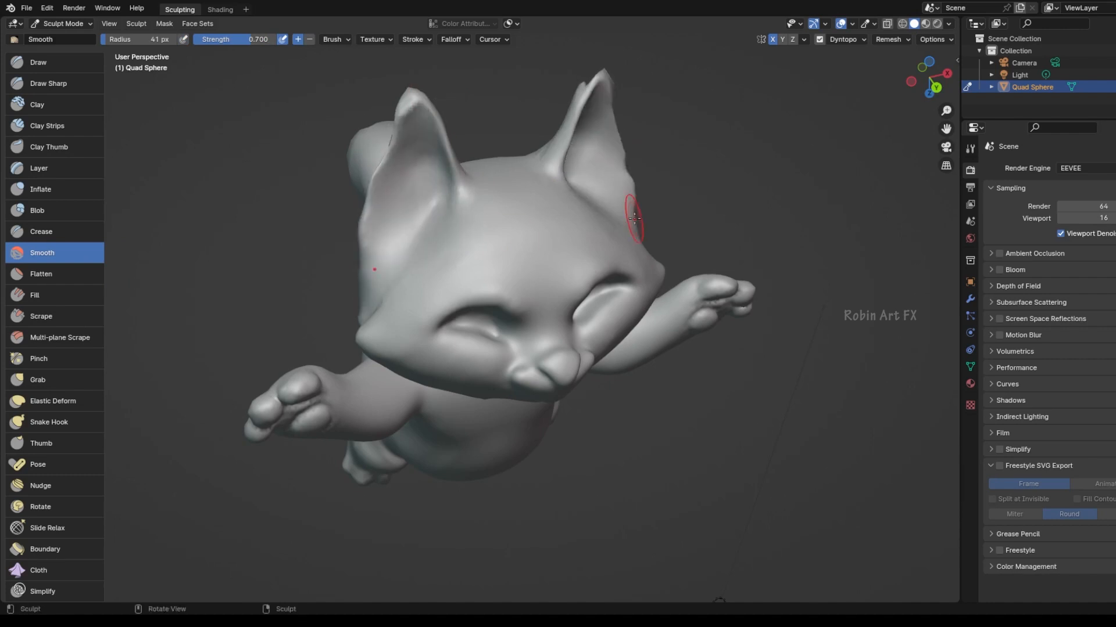
pyautogui.moveTo(932, 81); pyautogui.dragTo(882, 63)
# - Pull pointed fur tufts out of both cheeks with the Grab brush, enlarging it to 78 px
pyautogui.click(38, 380)
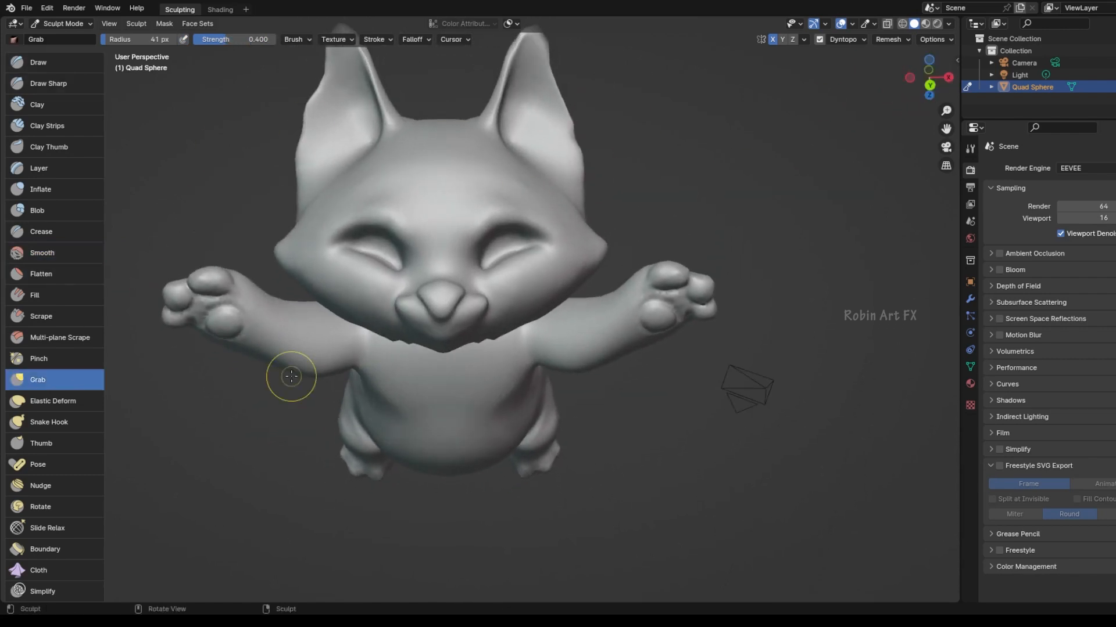
pyautogui.moveTo(291, 373)
pyautogui.mouseDown(button='middle')
pyautogui.moveTo(438, 273)
pyautogui.moveTo(639, 104)
pyautogui.moveTo(523, 261)
pyautogui.mouseUp(button='middle')
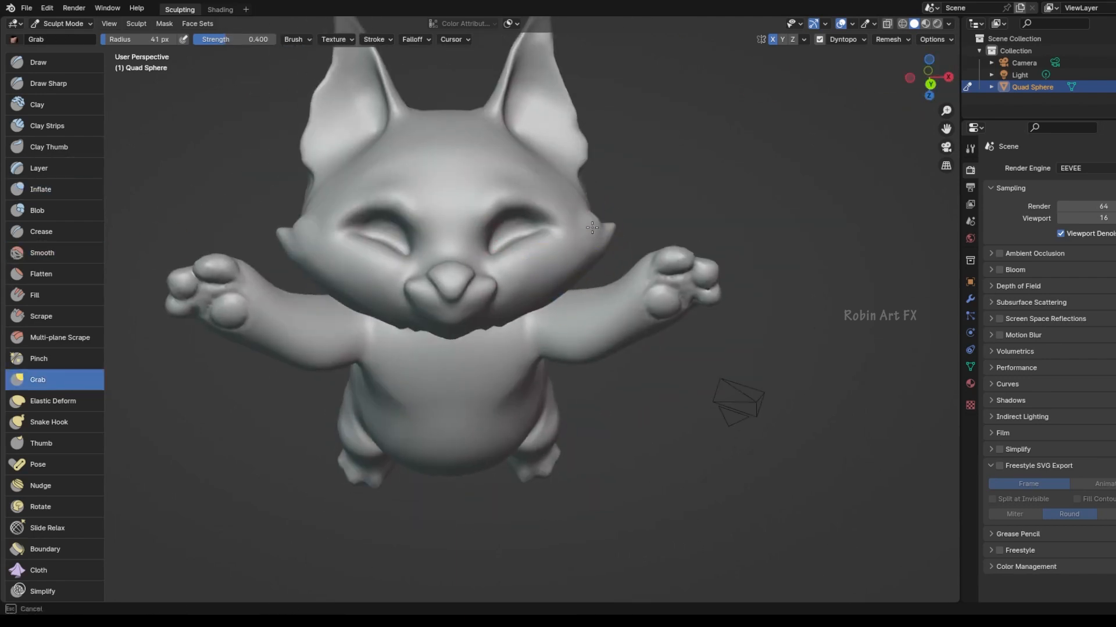
pyautogui.press('f')
pyautogui.click(619, 260)
pyautogui.moveTo(573, 273); pyautogui.dragTo(540, 272)
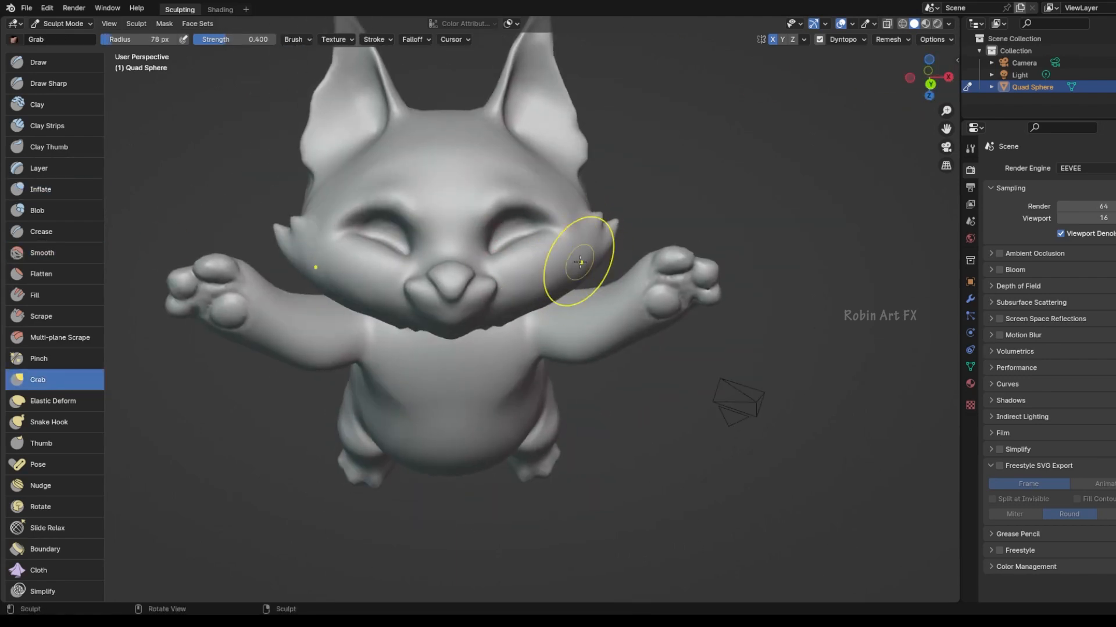
pyautogui.moveTo(599, 247); pyautogui.dragTo(603, 244)
# - Refine the muzzle, eyes and head shape with the Grab brush from several angles
pyautogui.moveTo(507, 265); pyautogui.dragTo(479, 295)
pyautogui.moveTo(934, 79); pyautogui.dragTo(931, 76)
pyautogui.moveTo(547, 207); pyautogui.dragTo(545, 202)
pyautogui.moveTo(482, 234); pyautogui.dragTo(480, 229)
pyautogui.moveTo(950, 78); pyautogui.dragTo(948, 86)
pyautogui.moveTo(389, 303); pyautogui.dragTo(395, 329)
pyautogui.moveTo(930, 76); pyautogui.dragTo(926, 83)
pyautogui.moveTo(242, 323); pyautogui.dragTo(240, 329)
pyautogui.moveTo(927, 83); pyautogui.dragTo(934, 76)
pyautogui.moveTo(516, 250); pyautogui.dragTo(509, 252)
# - Carve the mouth line below the muzzle with the Crease brush at 6 px and smooth it
pyautogui.hotkey('shift', 'c')
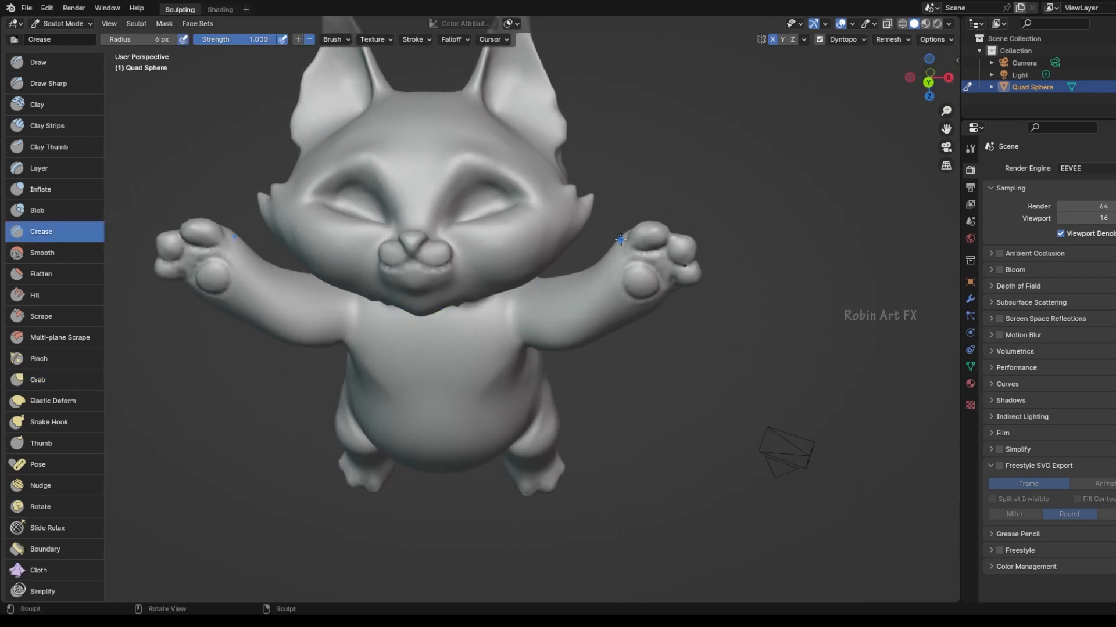
pyautogui.keyDown('shift'); pyautogui.moveTo(416, 269); pyautogui.dragTo(419, 271); pyautogui.keyUp('shift')
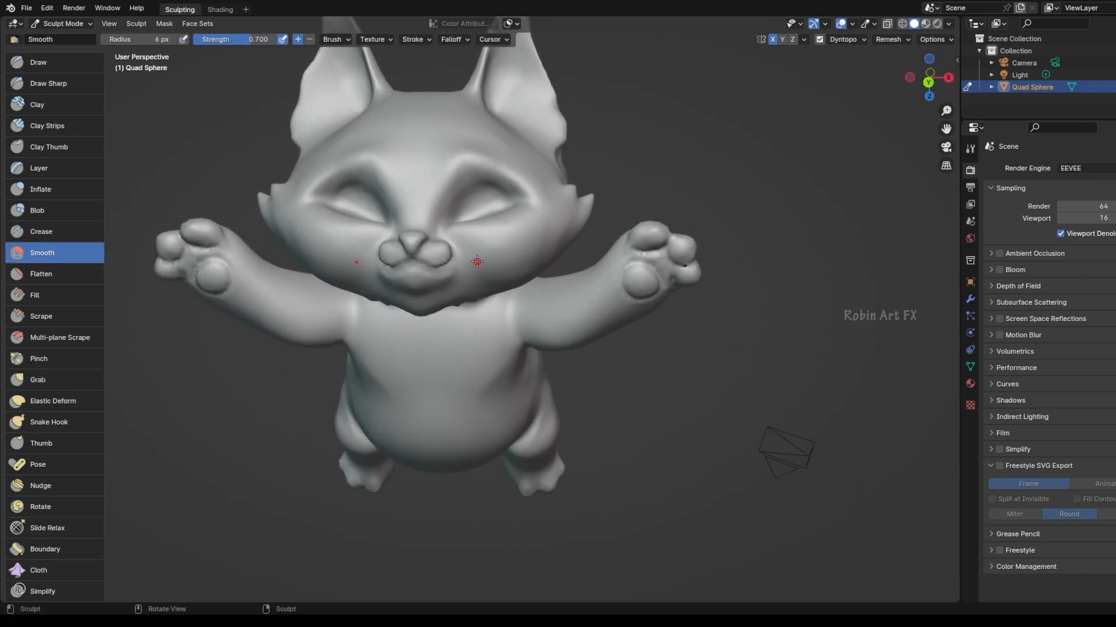
# - Reshape the front profile of the head and muzzle with the Grab brush
pyautogui.scroll(-5, 459, 295)
pyautogui.moveTo(929, 79)
pyautogui.mouseDown()
pyautogui.moveTo(988, 78)
pyautogui.moveTo(967, 80)
pyautogui.mouseUp()
pyautogui.scroll(3, 523, 290)
pyautogui.click(39, 380)
pyautogui.moveTo(665, 234); pyautogui.dragTo(597, 254)
pyautogui.moveTo(664, 218)
pyautogui.mouseDown()
pyautogui.moveTo(647, 216)
pyautogui.moveTo(648, 205)
pyautogui.mouseUp()
# - Open up the eye sockets and refine the muzzle and cheeks with the Grab brush at 57 px
pyautogui.moveTo(929, 79)
pyautogui.mouseDown()
pyautogui.moveTo(814, 81)
pyautogui.moveTo(839, 80)
pyautogui.mouseUp()
pyautogui.moveTo(463, 197); pyautogui.dragTo(458, 193)
pyautogui.moveTo(493, 192); pyautogui.dragTo(494, 186)
pyautogui.moveTo(500, 225); pyautogui.dragTo(501, 219)
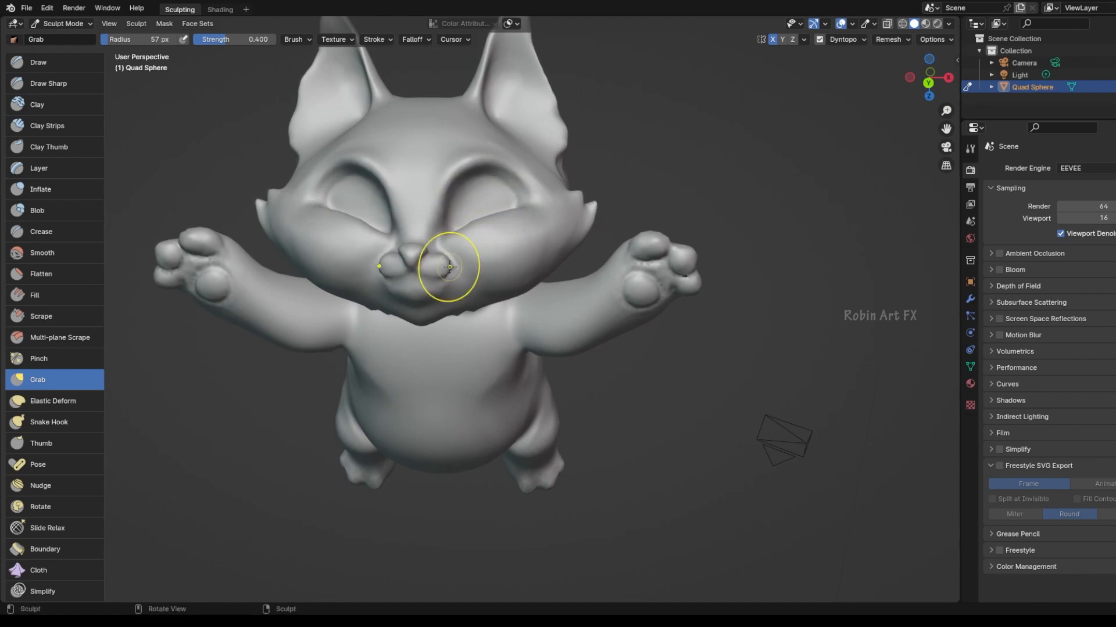
pyautogui.moveTo(449, 267); pyautogui.dragTo(451, 263)
pyautogui.moveTo(438, 258)
pyautogui.mouseDown()
pyautogui.moveTo(434, 248)
pyautogui.moveTo(429, 273)
pyautogui.mouseUp()
pyautogui.moveTo(586, 207)
pyautogui.mouseDown()
pyautogui.moveTo(576, 250)
pyautogui.moveTo(547, 265)
pyautogui.mouseUp()
# - Smooth the back of the head, the body and the face with the Smooth brush at 85 px and strength 0.700
pyautogui.press(']')
pyautogui.press(']')
pyautogui.press(']')
pyautogui.press(']')
pyautogui.moveTo(930, 79); pyautogui.dragTo(680, 81)
pyautogui.keyDown('shift'); pyautogui.moveTo(468, 210); pyautogui.dragTo(473, 144); pyautogui.keyUp('shift')
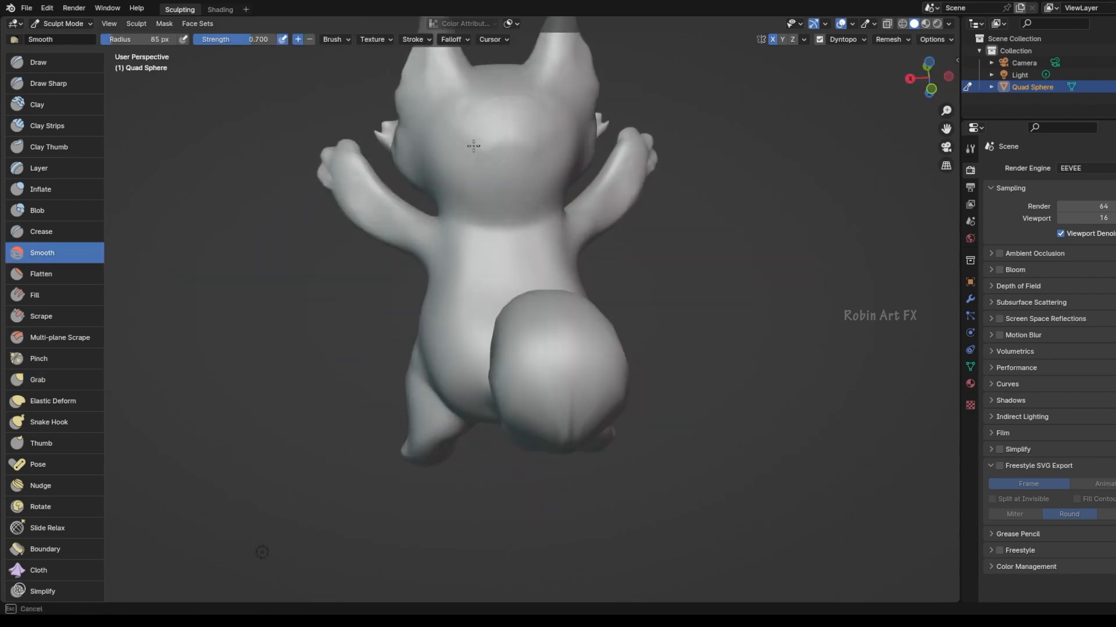
pyautogui.moveTo(930, 77); pyautogui.dragTo(668, 75)
pyautogui.moveTo(407, 239)
pyautogui.mouseDown()
pyautogui.moveTo(442, 218)
pyautogui.moveTo(447, 244)
pyautogui.mouseUp()
pyautogui.moveTo(929, 78)
pyautogui.mouseDown()
pyautogui.moveTo(898, 113)
pyautogui.moveTo(936, 125)
pyautogui.mouseUp()
pyautogui.moveTo(541, 237); pyautogui.dragTo(523, 218)
pyautogui.moveTo(930, 79)
pyautogui.mouseDown()
pyautogui.moveTo(866, 88)
pyautogui.moveTo(974, 26)
pyautogui.mouseUp()
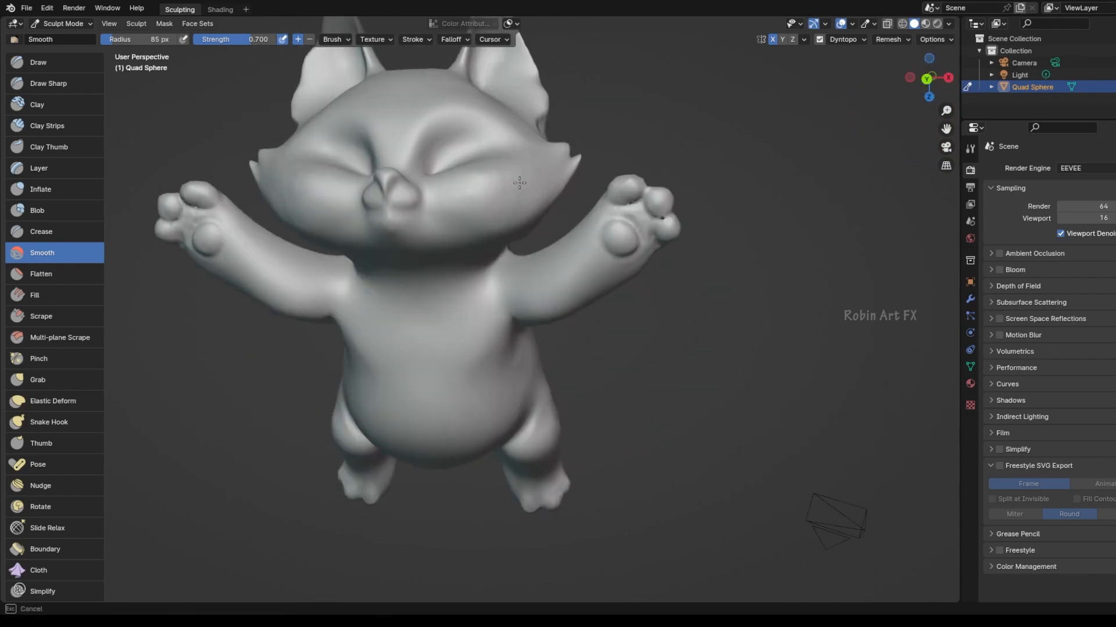
pyautogui.moveTo(520, 182); pyautogui.dragTo(523, 201)
# - Reshape the sides of the head, the cheeks and the ears with the Grab brush at 85 px
pyautogui.moveTo(929, 77); pyautogui.dragTo(930, 134)
pyautogui.press('g')
pyautogui.moveTo(541, 329); pyautogui.dragTo(534, 323)
pyautogui.moveTo(554, 165); pyautogui.dragTo(568, 162)
pyautogui.moveTo(577, 208); pyautogui.dragTo(592, 221)
pyautogui.moveTo(575, 273); pyautogui.dragTo(584, 267)
pyautogui.moveTo(601, 314); pyautogui.dragTo(602, 302)
pyautogui.moveTo(590, 215); pyautogui.dragTo(583, 212)
pyautogui.moveTo(548, 144); pyautogui.dragTo(564, 144)
pyautogui.moveTo(552, 119); pyautogui.dragTo(520, 135)
pyautogui.moveTo(503, 177); pyautogui.dragTo(499, 174)
# - Pull the ears into pointed, curved shapes from the side and above with the Grab brush at 85 px
pyautogui.moveTo(929, 77); pyautogui.dragTo(1000, 81)
pyautogui.moveTo(658, 167); pyautogui.dragTo(654, 160)
pyautogui.moveTo(667, 88); pyautogui.dragTo(675, 84)
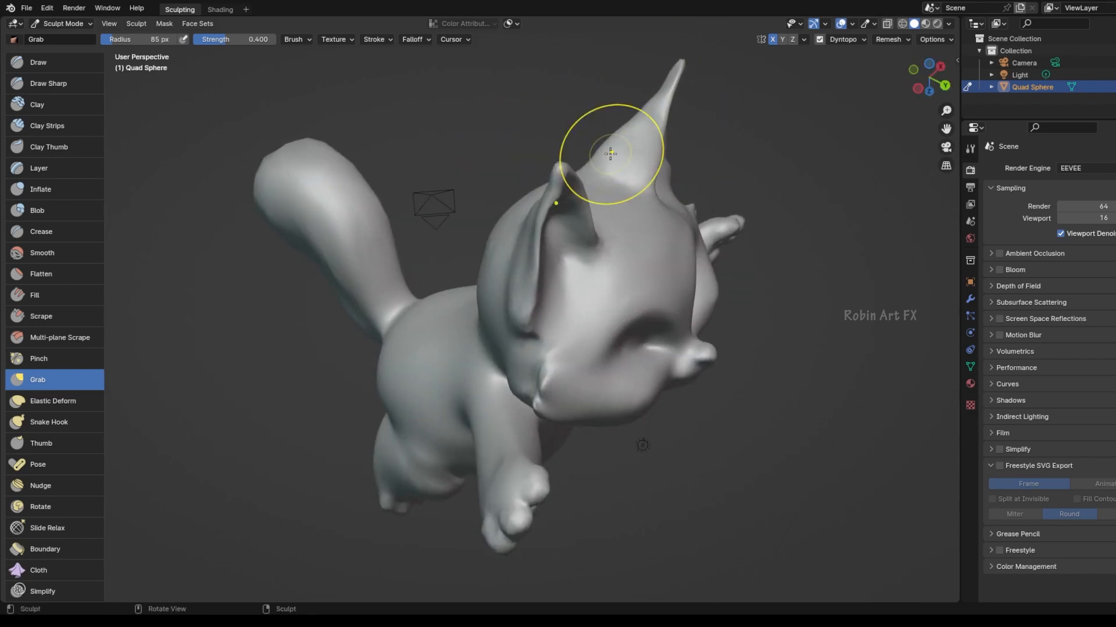
pyautogui.moveTo(610, 149); pyautogui.dragTo(684, 312, button='middle')
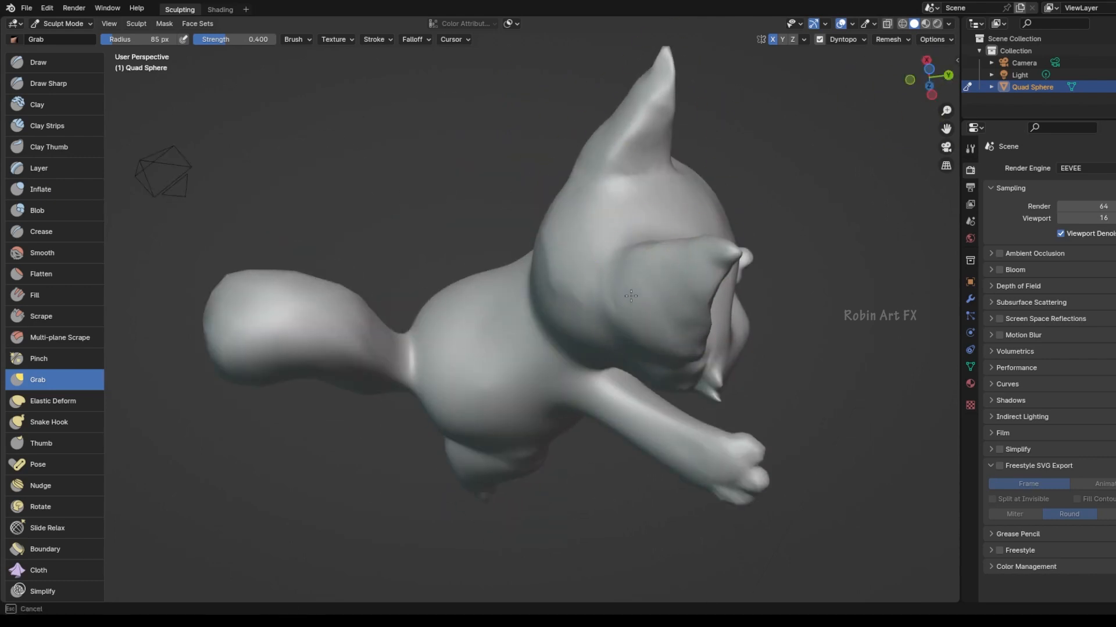
pyautogui.moveTo(929, 78); pyautogui.dragTo(969, 137)
pyautogui.moveTo(706, 372); pyautogui.dragTo(712, 363)
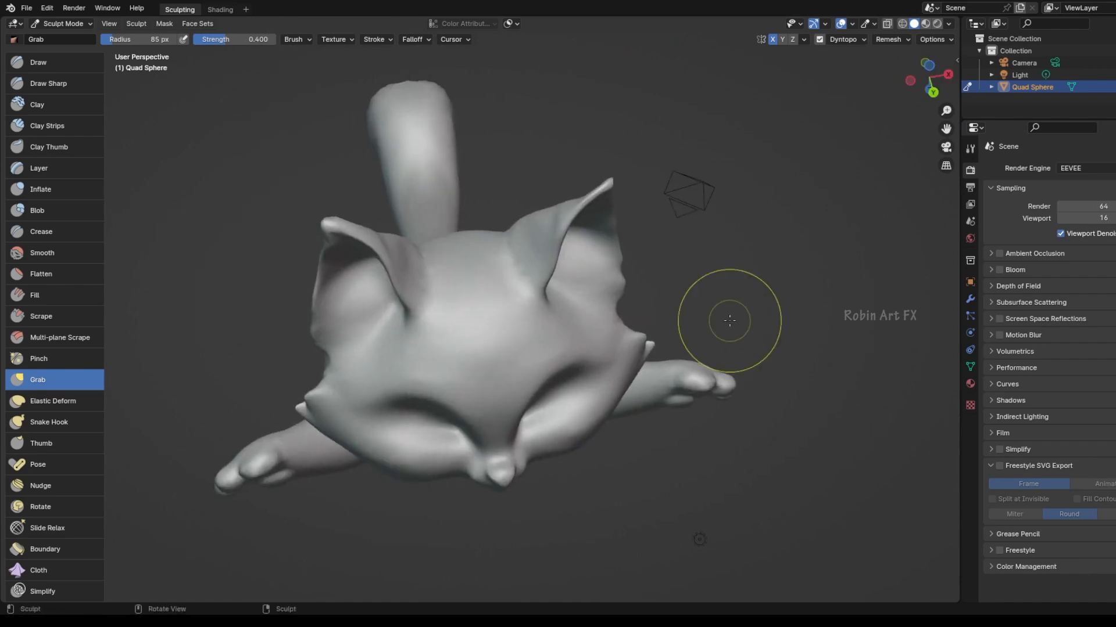
# - Smooth the side of the head from several angles with the Smooth brush
pyautogui.click(42, 253)
pyautogui.moveTo(610, 390); pyautogui.dragTo(590, 406)
pyautogui.moveTo(930, 79); pyautogui.dragTo(929, 27)
pyautogui.moveTo(694, 241); pyautogui.dragTo(685, 256)
# - Reposition and reshape the legs and feet with the Grab brush at 85 px
pyautogui.moveTo(932, 80)
pyautogui.mouseDown()
pyautogui.moveTo(954, 92)
pyautogui.moveTo(930, 46)
pyautogui.mouseUp()
pyautogui.click(38, 380)
pyautogui.moveTo(555, 413); pyautogui.dragTo(565, 414)
pyautogui.moveTo(539, 451); pyautogui.dragTo(527, 462)
pyautogui.moveTo(530, 414); pyautogui.dragTo(552, 367)
pyautogui.moveTo(929, 79); pyautogui.dragTo(880, 80)
pyautogui.moveTo(524, 429)
pyautogui.mouseDown()
pyautogui.moveTo(521, 443)
pyautogui.moveTo(528, 401)
pyautogui.mouseUp()
# - Fill out the thighs and hips from the side and back with the Grab brush
pyautogui.moveTo(929, 79); pyautogui.dragTo(836, 85)
pyautogui.moveTo(504, 400); pyautogui.dragTo(512, 414)
pyautogui.moveTo(930, 79); pyautogui.dragTo(721, 64)
pyautogui.moveTo(493, 372); pyautogui.dragTo(490, 382)
pyautogui.moveTo(488, 419); pyautogui.dragTo(485, 429)
pyautogui.moveTo(928, 65); pyautogui.dragTo(924, 80)
pyautogui.moveTo(525, 391); pyautogui.dragTo(532, 389)
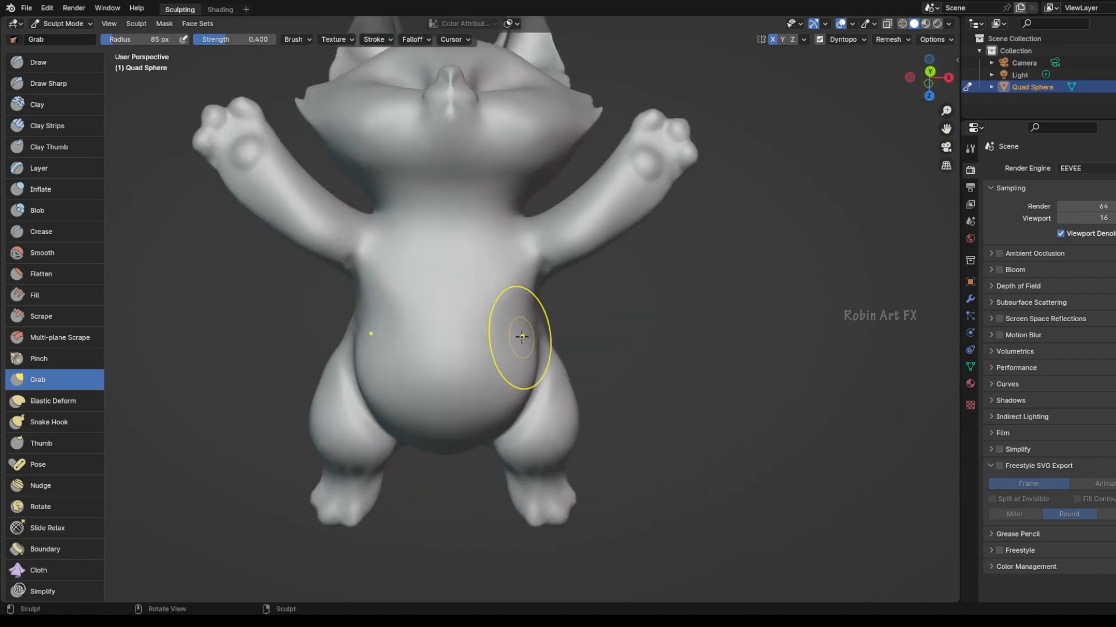
# - Refine the waist, armpits, arms and paws with the Grab brush at 85 px
pyautogui.moveTo(521, 331); pyautogui.dragTo(527, 336)
pyautogui.moveTo(534, 258); pyautogui.dragTo(520, 265)
pyautogui.moveTo(688, 157); pyautogui.dragTo(693, 159)
pyautogui.moveTo(677, 129); pyautogui.dragTo(647, 118)
pyautogui.moveTo(574, 187); pyautogui.dragTo(577, 193)
# - Reshape the cheeks and the jawline from the front with the Grab brush at 85 px
pyautogui.moveTo(930, 78)
pyautogui.mouseDown()
pyautogui.moveTo(878, 75)
pyautogui.moveTo(928, 119)
pyautogui.mouseUp()
pyautogui.moveTo(346, 266); pyautogui.dragTo(341, 270)
pyautogui.moveTo(319, 242); pyautogui.dragTo(314, 246)
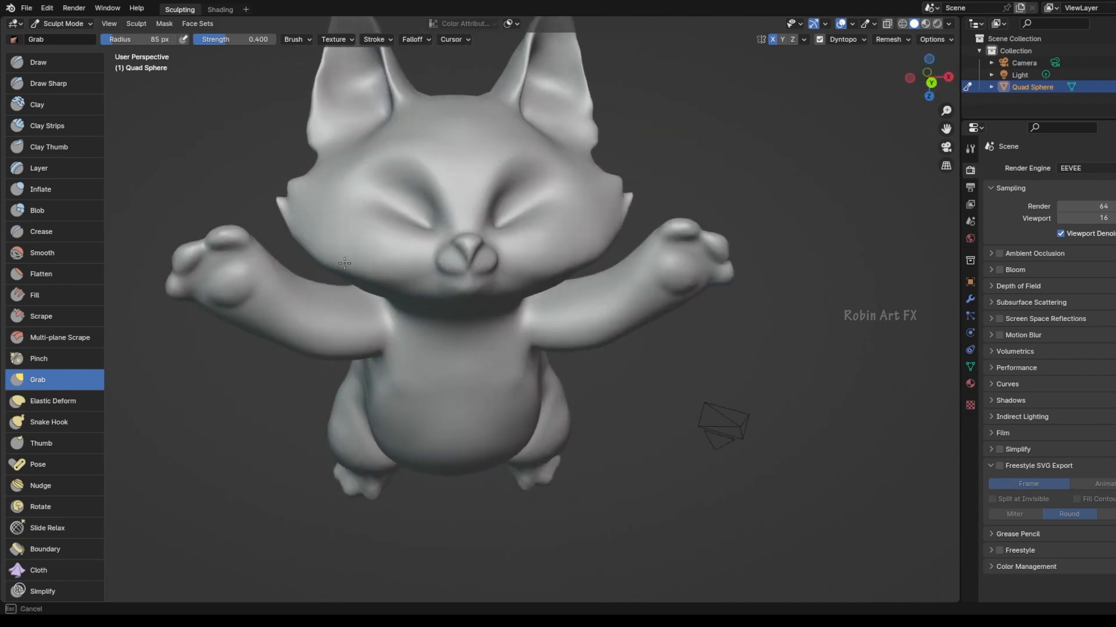
pyautogui.moveTo(295, 183); pyautogui.dragTo(297, 190)
pyautogui.moveTo(331, 266); pyautogui.dragTo(329, 272)
pyautogui.moveTo(395, 278); pyautogui.dragTo(370, 286)
pyautogui.moveTo(332, 259); pyautogui.dragTo(372, 283)
# - Adjust the inner eye creases and round off the chin with the Grab brush
pyautogui.moveTo(505, 217); pyautogui.dragTo(501, 208)
pyautogui.moveTo(505, 205); pyautogui.dragTo(534, 213)
pyautogui.moveTo(544, 207); pyautogui.dragTo(541, 213)
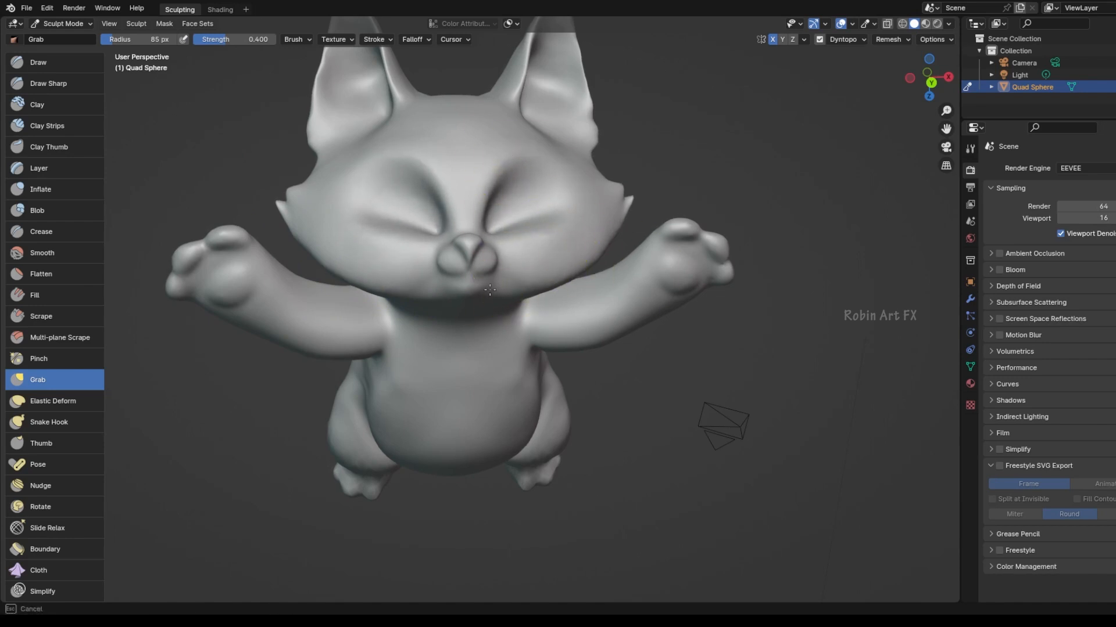
pyautogui.moveTo(490, 290); pyautogui.dragTo(488, 294)
pyautogui.moveTo(481, 282); pyautogui.dragTo(524, 294)
pyautogui.moveTo(530, 316); pyautogui.dragTo(522, 317)
# - Pull the paws' toes slightly upward and outward with the Grab brush at 85 px
pyautogui.moveTo(659, 239); pyautogui.dragTo(685, 219)
pyautogui.moveTo(719, 247); pyautogui.dragTo(722, 246)
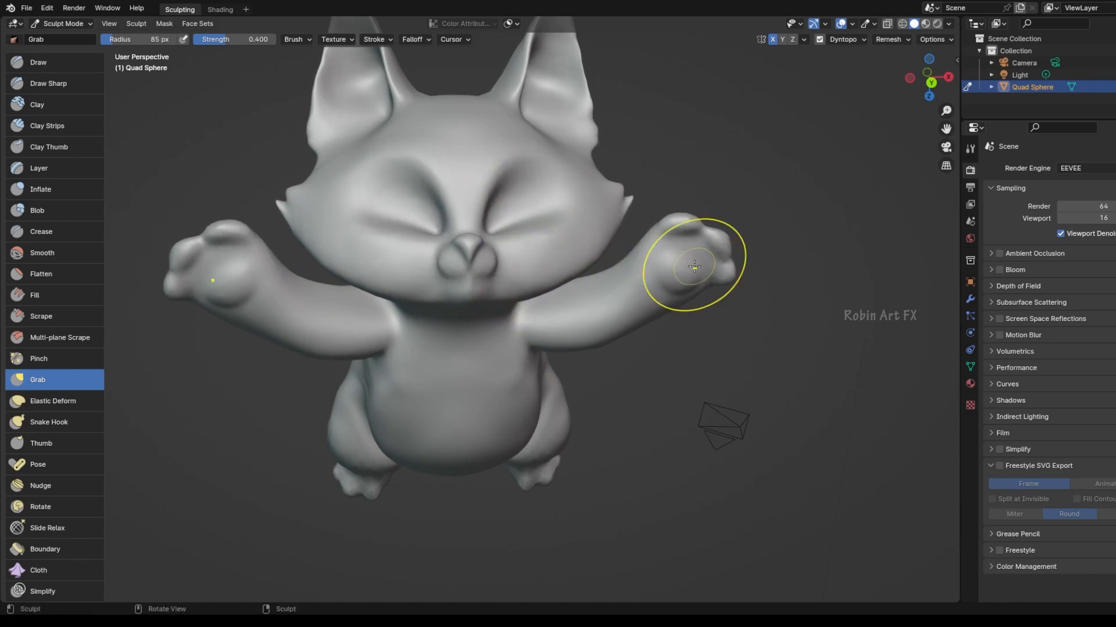
# - Reshape the sides of the belly and the armpits with the Grab brush at 85 px and smooth the flank
pyautogui.moveTo(520, 401); pyautogui.dragTo(519, 420)
pyautogui.moveTo(489, 423); pyautogui.dragTo(501, 432)
pyautogui.moveTo(511, 419)
pyautogui.mouseDown(button='middle')
pyautogui.moveTo(424, 419)
pyautogui.moveTo(505, 417)
pyautogui.mouseUp(button='middle')
pyautogui.moveTo(521, 393); pyautogui.dragTo(526, 397)
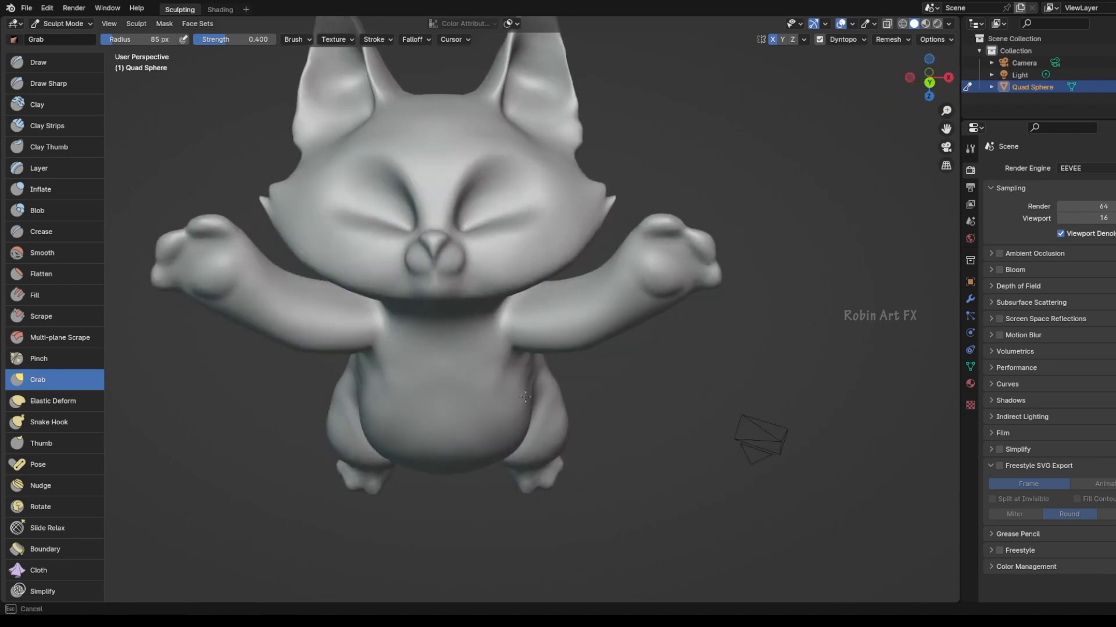
pyautogui.keyDown('shift'); pyautogui.moveTo(372, 401); pyautogui.dragTo(385, 374); pyautogui.keyUp('shift')
pyautogui.moveTo(401, 374)
pyautogui.mouseDown(button='middle')
pyautogui.moveTo(337, 375)
pyautogui.moveTo(453, 372)
pyautogui.mouseUp(button='middle')
pyautogui.moveTo(457, 339); pyautogui.dragTo(453, 336)
pyautogui.moveTo(463, 327); pyautogui.dragTo(458, 323)
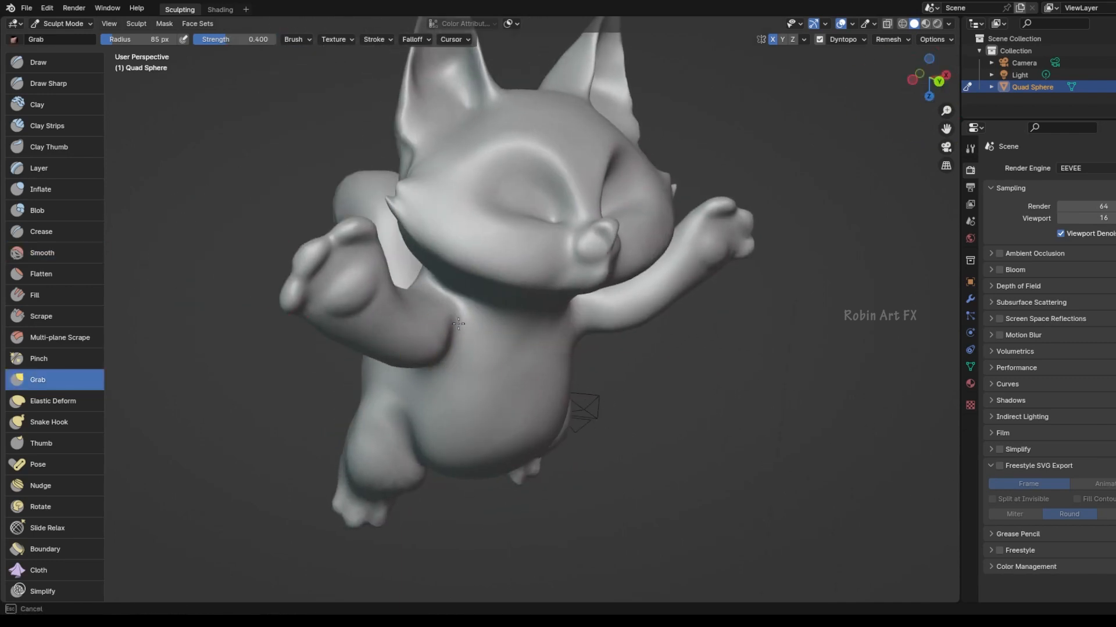
# - Check the body from both sides and reshape the muzzle below the nose with the Grab brush at 85 px
pyautogui.moveTo(458, 324); pyautogui.dragTo(411, 356, button='middle')
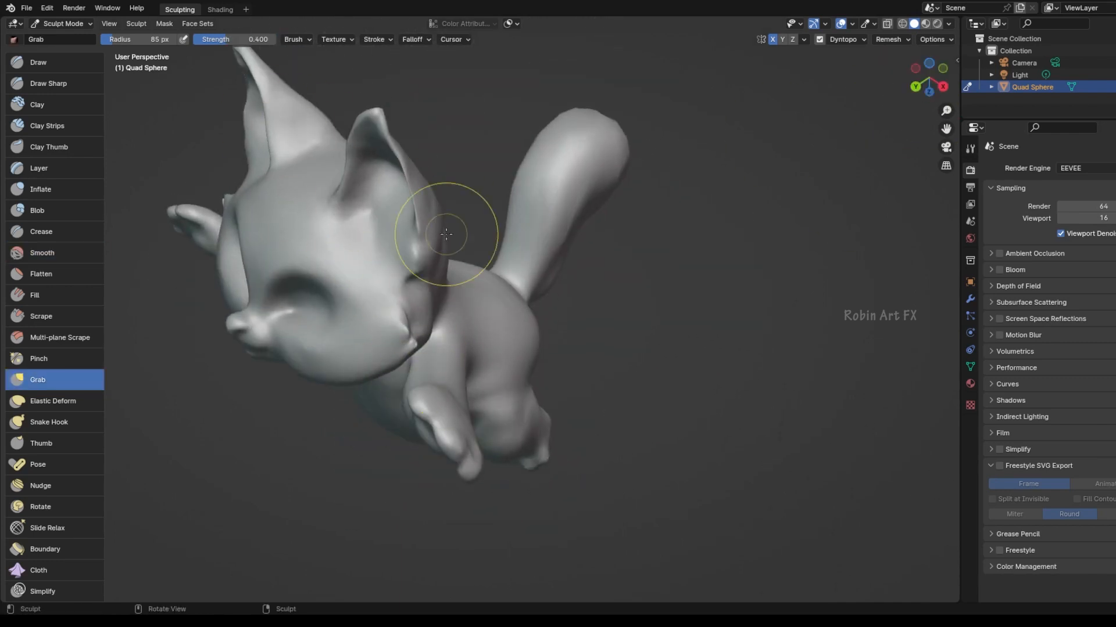
pyautogui.moveTo(446, 234)
pyautogui.mouseDown(button='middle')
pyautogui.moveTo(625, 104)
pyautogui.moveTo(264, 389)
pyautogui.moveTo(619, 522)
pyautogui.mouseUp(button='middle')
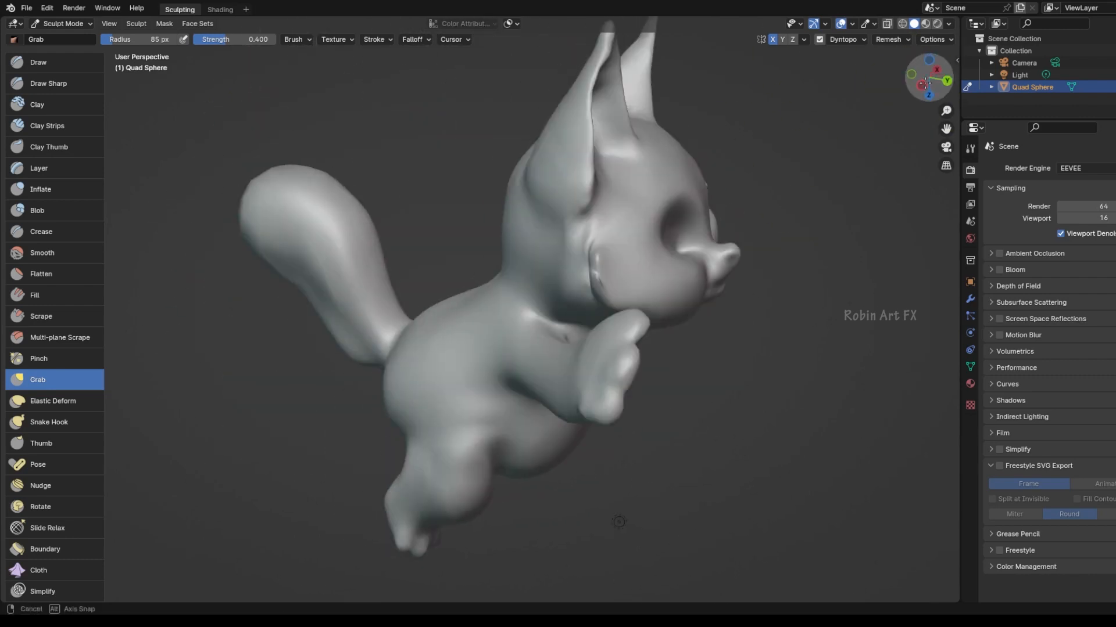
pyautogui.moveTo(924, 84); pyautogui.dragTo(917, 87, button='middle')
pyautogui.moveTo(651, 251); pyautogui.dragTo(507, 199, button='middle')
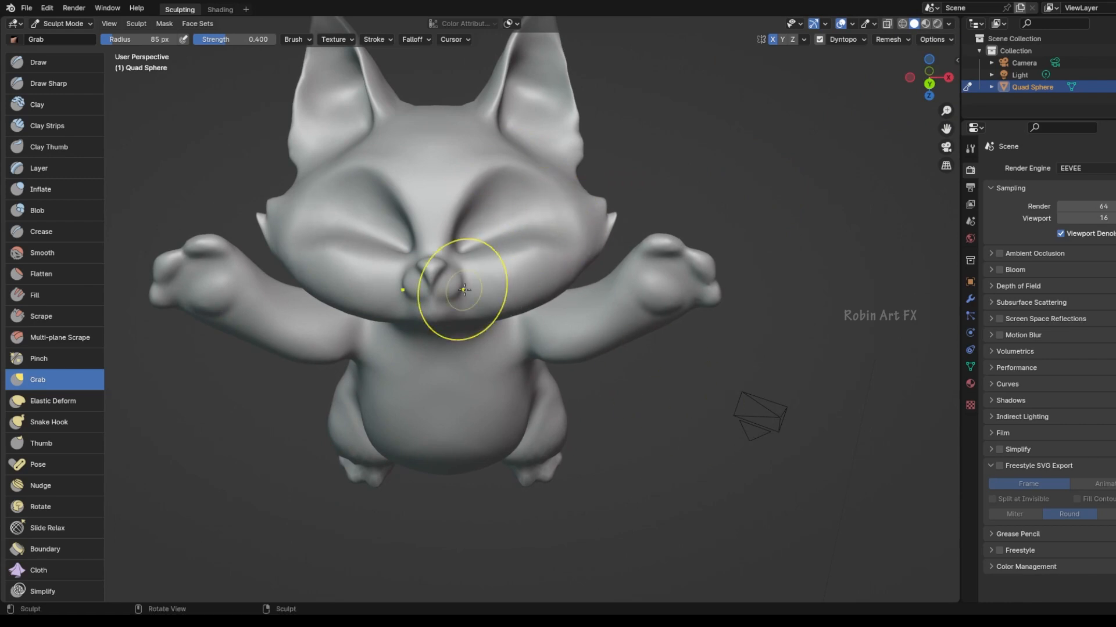
pyautogui.moveTo(464, 289)
pyautogui.mouseDown()
pyautogui.moveTo(448, 323)
pyautogui.moveTo(443, 290)
pyautogui.moveTo(456, 275)
pyautogui.moveTo(512, 256)
pyautogui.moveTo(513, 272)
pyautogui.mouseUp()
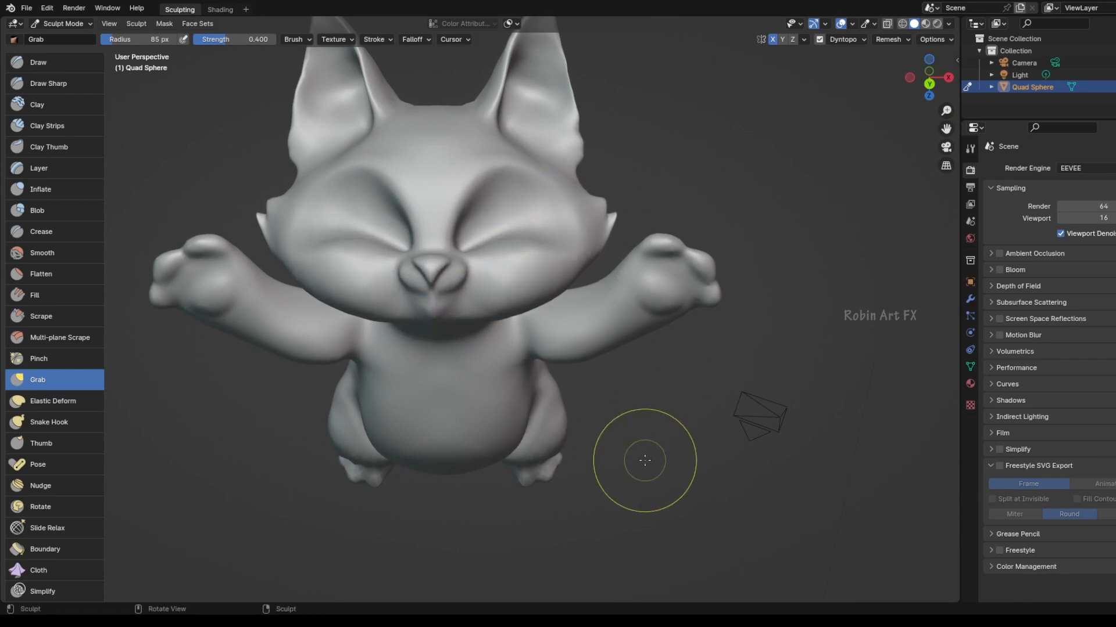
# - Puff out the toes and palm pads of the front paws with the Inflate brush at 38 px and strength 0.500
pyautogui.press('i')
pyautogui.moveTo(650, 262); pyautogui.dragTo(705, 265)
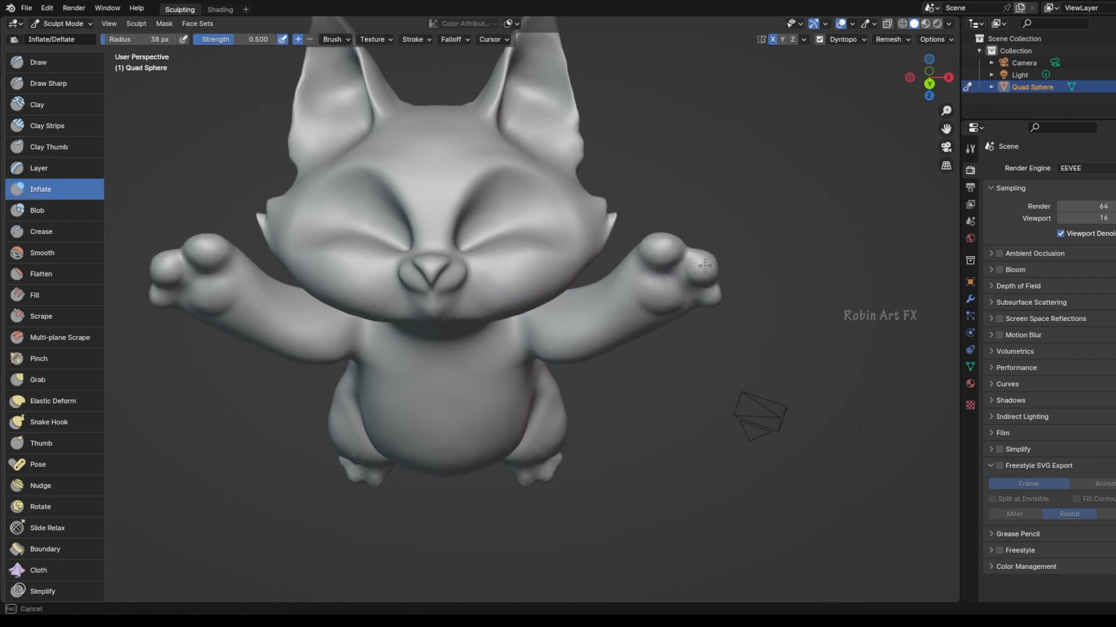
pyautogui.moveTo(214, 296)
pyautogui.mouseDown()
pyautogui.moveTo(203, 285)
pyautogui.moveTo(219, 297)
pyautogui.mouseUp()
pyautogui.moveTo(372, 302); pyautogui.dragTo(232, 290, button='middle')
pyautogui.moveTo(232, 235)
pyautogui.mouseDown()
pyautogui.moveTo(241, 247)
pyautogui.moveTo(223, 243)
pyautogui.mouseUp()
pyautogui.moveTo(349, 291); pyautogui.dragTo(668, 268, button='middle')
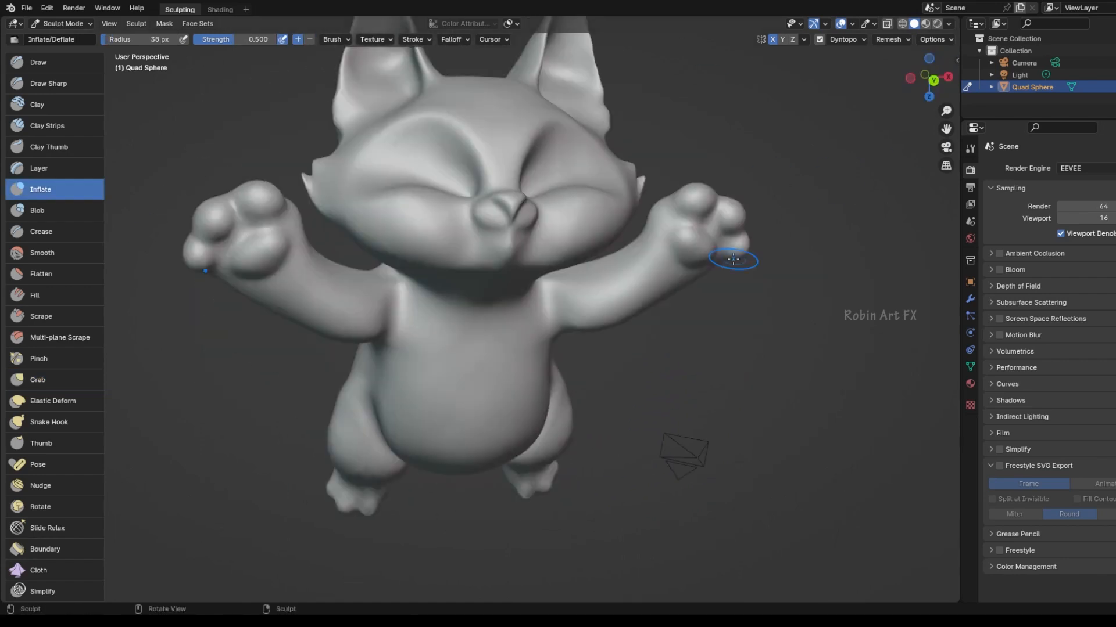
# - Smooth the area around the jaw and neck with the Smooth brush at 24 px and strength 0.700
pyautogui.hotkey('shift', 'c')
pyautogui.press('s')
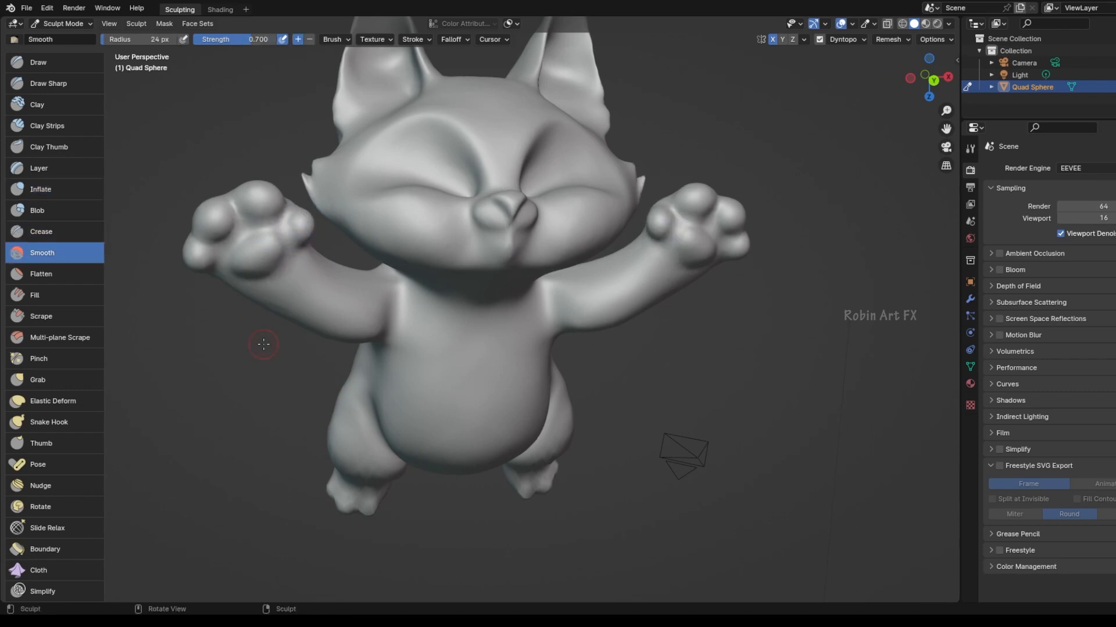
pyautogui.moveTo(456, 279)
pyautogui.mouseDown()
pyautogui.moveTo(445, 253)
pyautogui.moveTo(418, 244)
pyautogui.mouseUp()
pyautogui.moveTo(427, 247)
pyautogui.mouseDown(button='middle')
pyautogui.moveTo(340, 256)
pyautogui.moveTo(430, 270)
pyautogui.mouseUp(button='middle')
# - Fill out the cheeks and upper body with the Inflate brush at 55 px
pyautogui.press('f')
pyautogui.click(494, 278)
pyautogui.moveTo(378, 314)
pyautogui.mouseDown()
pyautogui.moveTo(351, 298)
pyautogui.moveTo(372, 319)
pyautogui.mouseUp()
pyautogui.moveTo(928, 79); pyautogui.dragTo(899, 68)
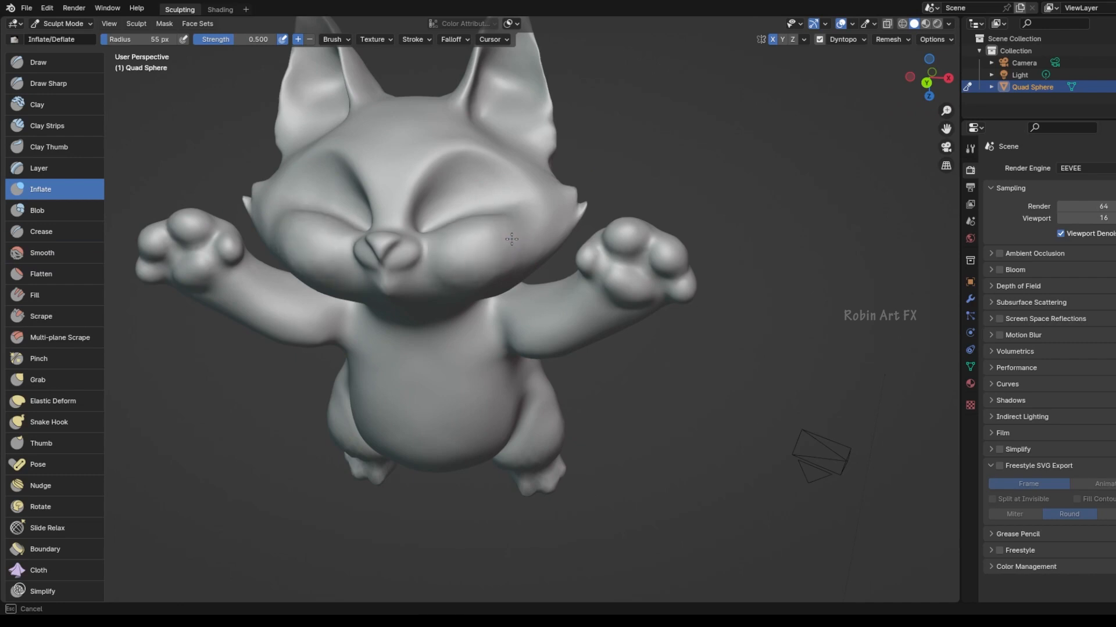
# - Inflate the thighs at 55 px and smooth the back of the head and the upper arms at 152 px
pyautogui.moveTo(929, 57); pyautogui.dragTo(807, 61)
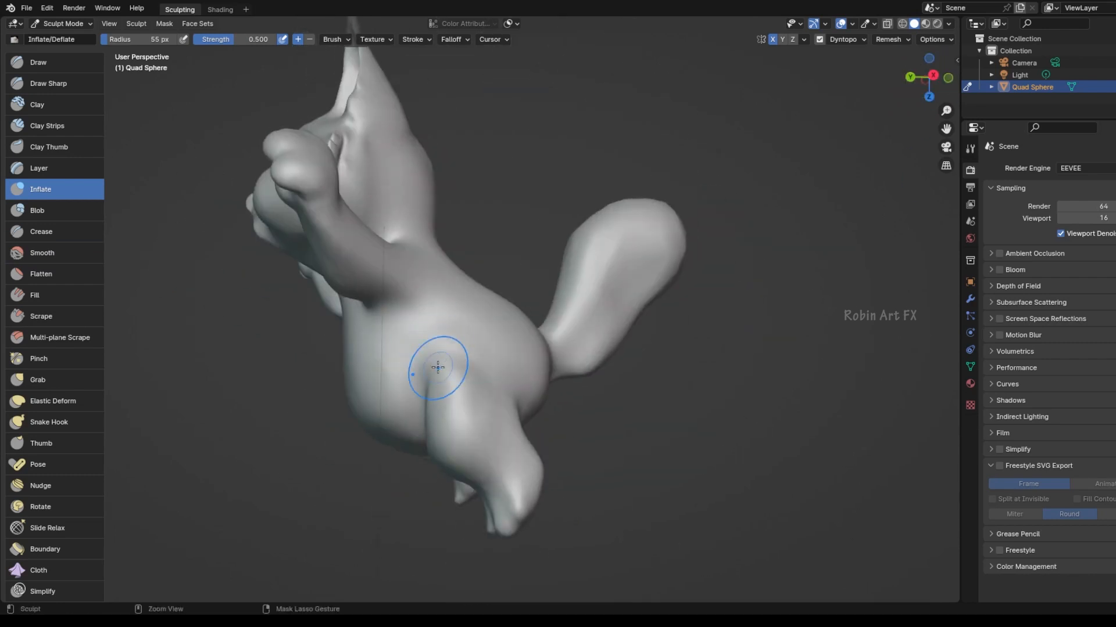
pyautogui.moveTo(930, 73)
pyautogui.mouseDown()
pyautogui.moveTo(916, 76)
pyautogui.moveTo(936, 75)
pyautogui.mouseUp()
pyautogui.moveTo(407, 232)
pyautogui.keyDown('shift'); pyautogui.mouseDown()
pyautogui.moveTo(418, 290)
pyautogui.moveTo(412, 174)
pyautogui.mouseUp(); pyautogui.keyUp('shift')
pyautogui.moveTo(929, 76); pyautogui.dragTo(866, 80)
pyautogui.moveTo(357, 300); pyautogui.dragTo(325, 273)
pyautogui.moveTo(929, 76)
pyautogui.mouseDown()
pyautogui.moveTo(813, 77)
pyautogui.moveTo(930, 93)
pyautogui.moveTo(807, 84)
pyautogui.mouseUp()
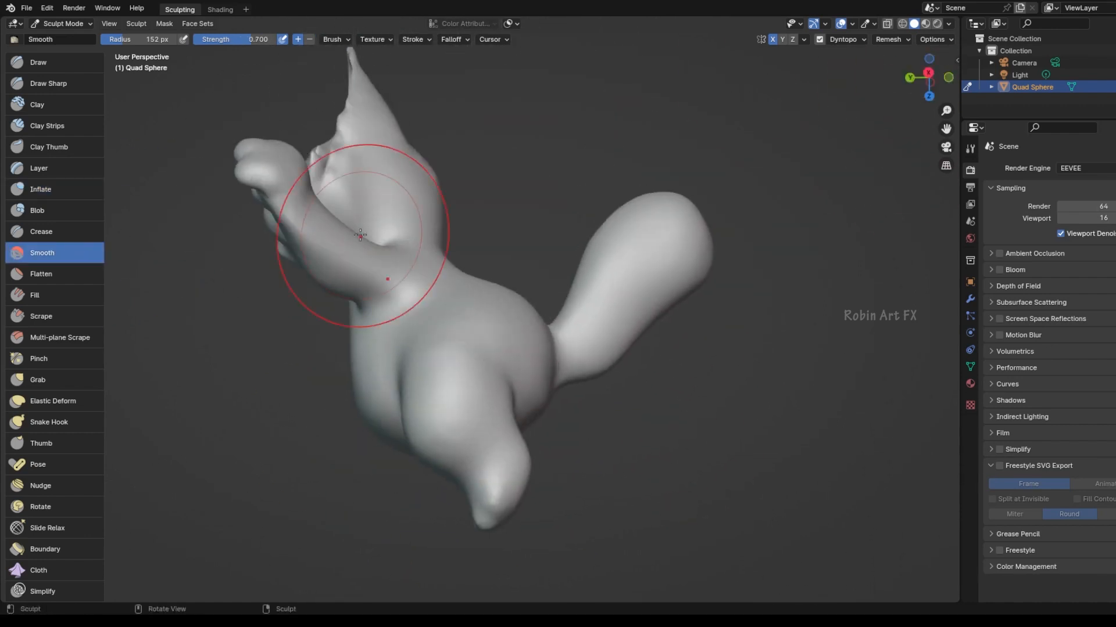
# - Adjust the front paws and the lower jawline with the Grab brush, enlarging its radius to 109 px
pyautogui.press('g')
pyautogui.moveTo(285, 177); pyautogui.dragTo(279, 157)
pyautogui.moveTo(929, 76); pyautogui.dragTo(1052, 136)
pyautogui.moveTo(366, 374); pyautogui.dragTo(357, 352)
pyautogui.press('f')
pyautogui.click(363, 369)
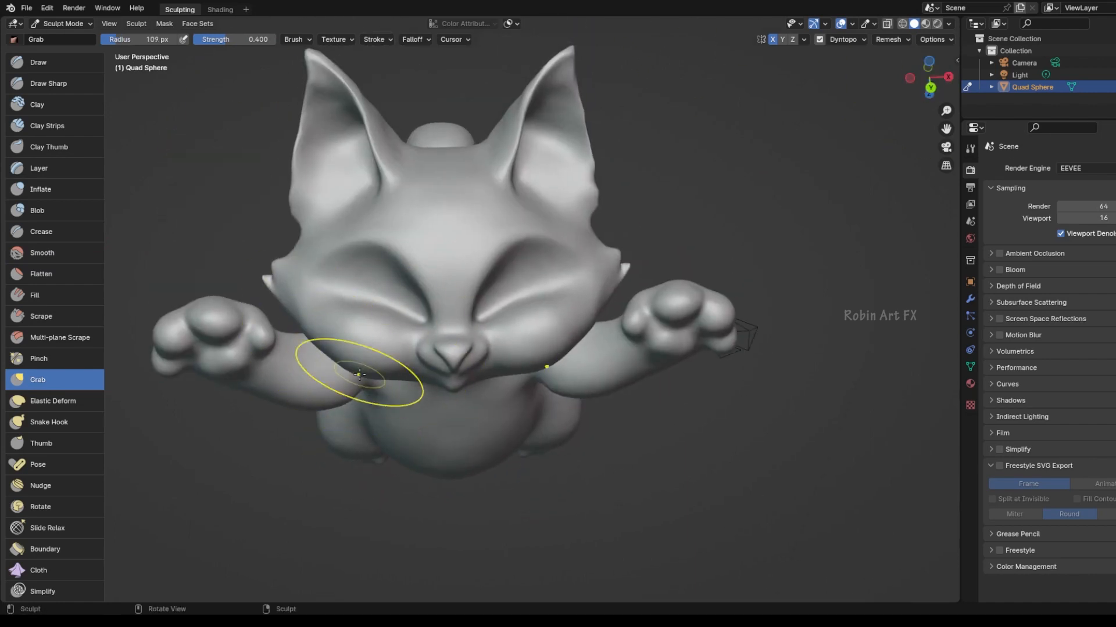
pyautogui.moveTo(929, 76)
pyautogui.mouseDown()
pyautogui.moveTo(784, 67)
pyautogui.moveTo(1035, 47)
pyautogui.moveTo(949, 23)
pyautogui.moveTo(929, 43)
pyautogui.mouseUp()
# - Carve the mouth line beneath the muzzle with the Crease brush at 11 px and strength 1.000 in subtract mode
pyautogui.press('i')
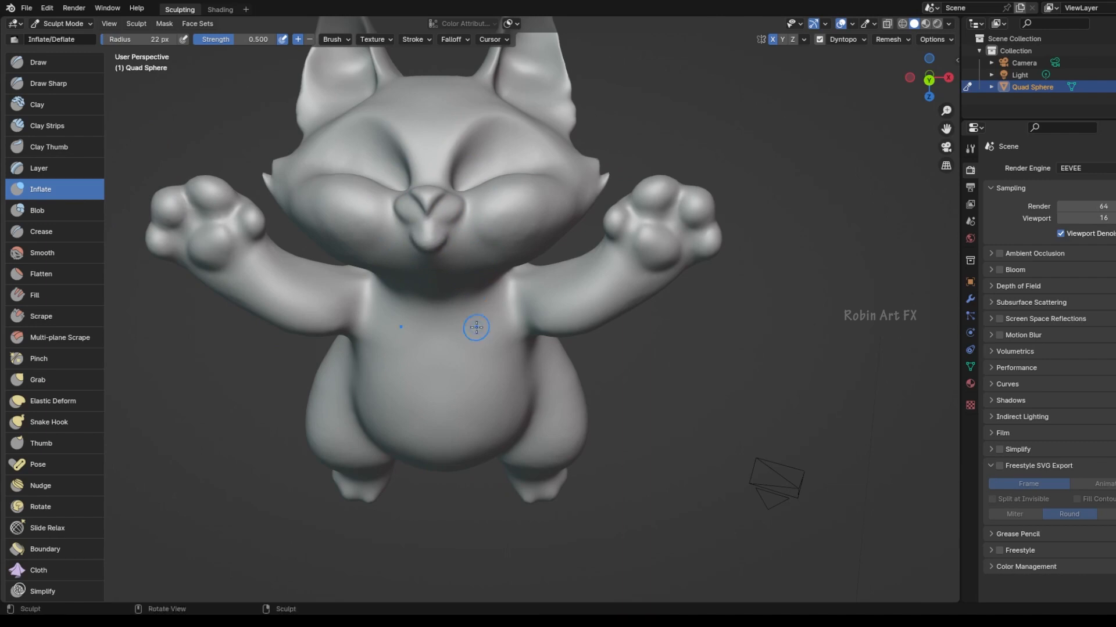
pyautogui.click(61, 228)
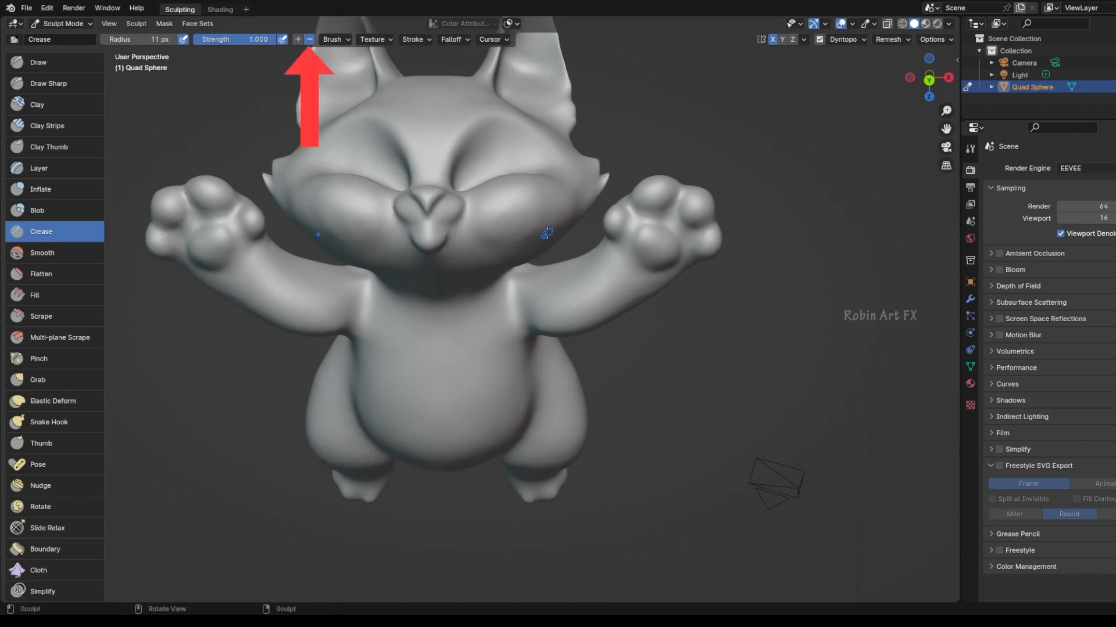
pyautogui.moveTo(946, 129); pyautogui.dragTo(946, 64)
pyautogui.moveTo(531, 465); pyautogui.dragTo(528, 465)
pyautogui.click(847, 39)
pyautogui.moveTo(607, 475); pyautogui.dragTo(378, 401, button='middle')
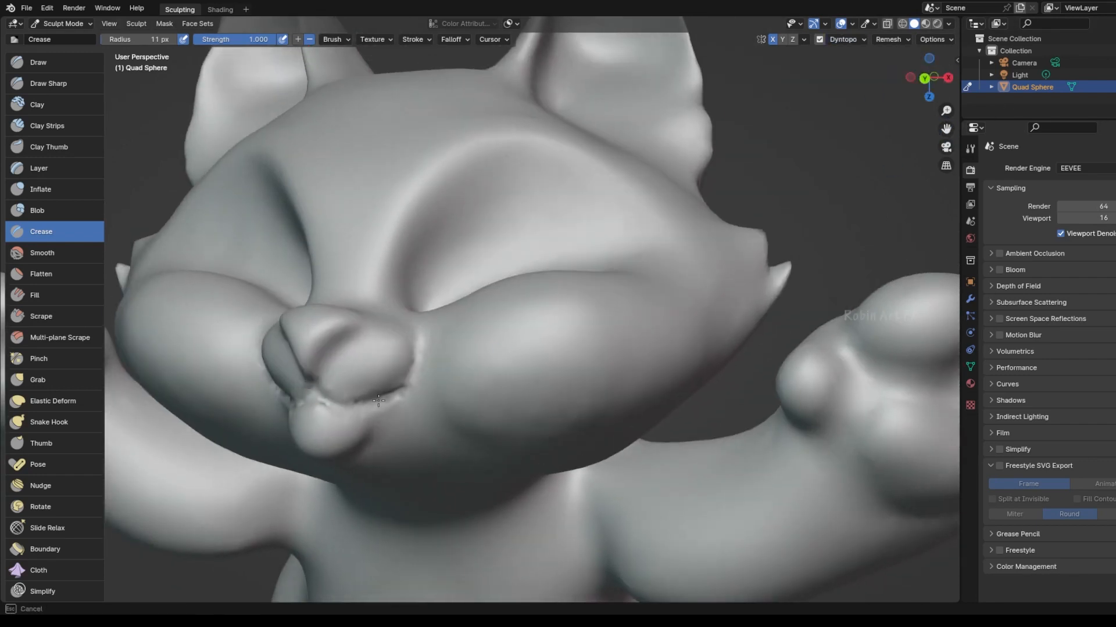
pyautogui.click(925, 78)
# - Soften the mouth crease and puff out the muzzle and chin with the Inflate brush at 50 px
pyautogui.moveTo(600, 389)
pyautogui.keyDown('shift'); pyautogui.mouseDown()
pyautogui.moveTo(582, 409)
pyautogui.moveTo(477, 395)
pyautogui.mouseUp(); pyautogui.keyUp('shift')
pyautogui.press('i')
pyautogui.moveTo(490, 341)
pyautogui.mouseDown()
pyautogui.moveTo(504, 373)
pyautogui.moveTo(478, 374)
pyautogui.mouseUp()
pyautogui.moveTo(528, 420); pyautogui.dragTo(535, 431)
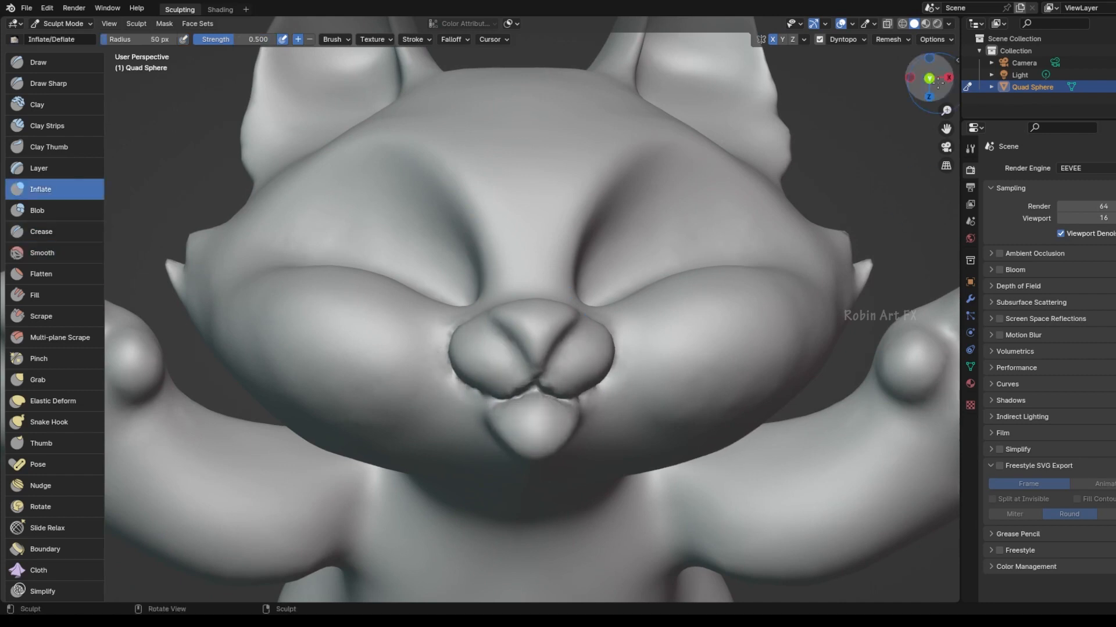
pyautogui.moveTo(929, 78); pyautogui.dragTo(976, 73)
# - Define the nose outline and mouth corners with the Crease brush at 15 px, smoothing around the nose
pyautogui.moveTo(845, 348); pyautogui.dragTo(850, 356)
pyautogui.moveTo(529, 344); pyautogui.dragTo(512, 374)
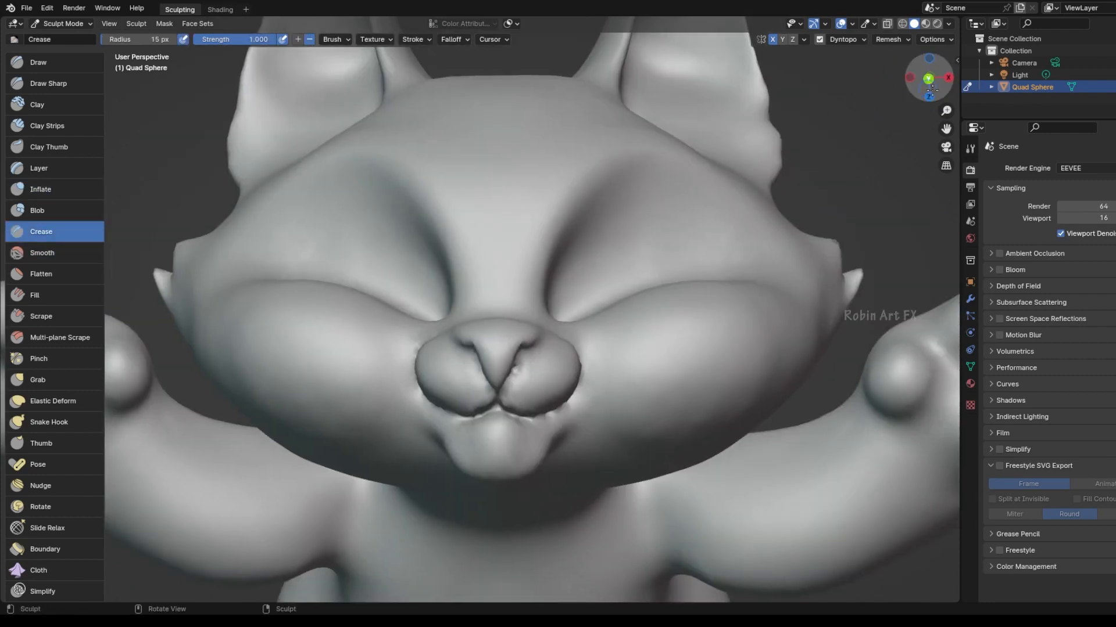
pyautogui.moveTo(931, 90); pyautogui.dragTo(918, 88)
pyautogui.keyDown('shift'); pyautogui.moveTo(435, 347); pyautogui.dragTo(444, 336); pyautogui.keyUp('shift')
pyautogui.moveTo(442, 390)
pyautogui.mouseDown()
pyautogui.moveTo(425, 442)
pyautogui.moveTo(401, 437)
pyautogui.mouseUp()
pyautogui.moveTo(929, 81); pyautogui.dragTo(933, 70)
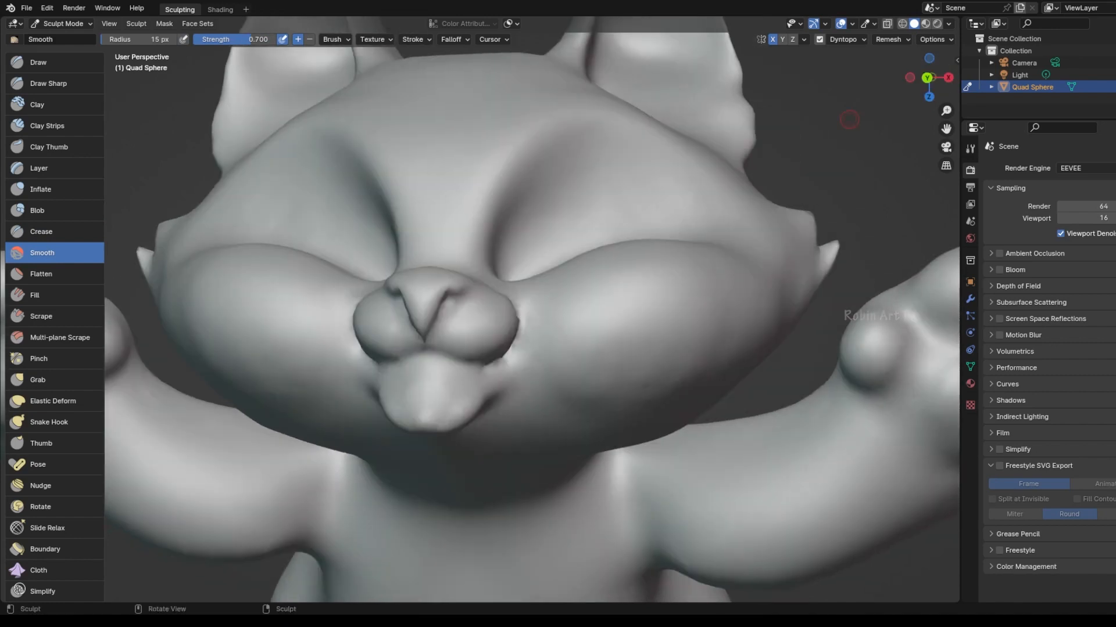
# - Smooth the chin and mouth area with the Smooth brush at 15 px and check the whole character
pyautogui.moveTo(419, 412); pyautogui.dragTo(434, 430)
pyautogui.moveTo(928, 78)
pyautogui.mouseDown()
pyautogui.moveTo(946, 85)
pyautogui.moveTo(928, 79)
pyautogui.mouseUp()
pyautogui.scroll(-9, 927, 79)
pyautogui.scroll(7, 697, 291)
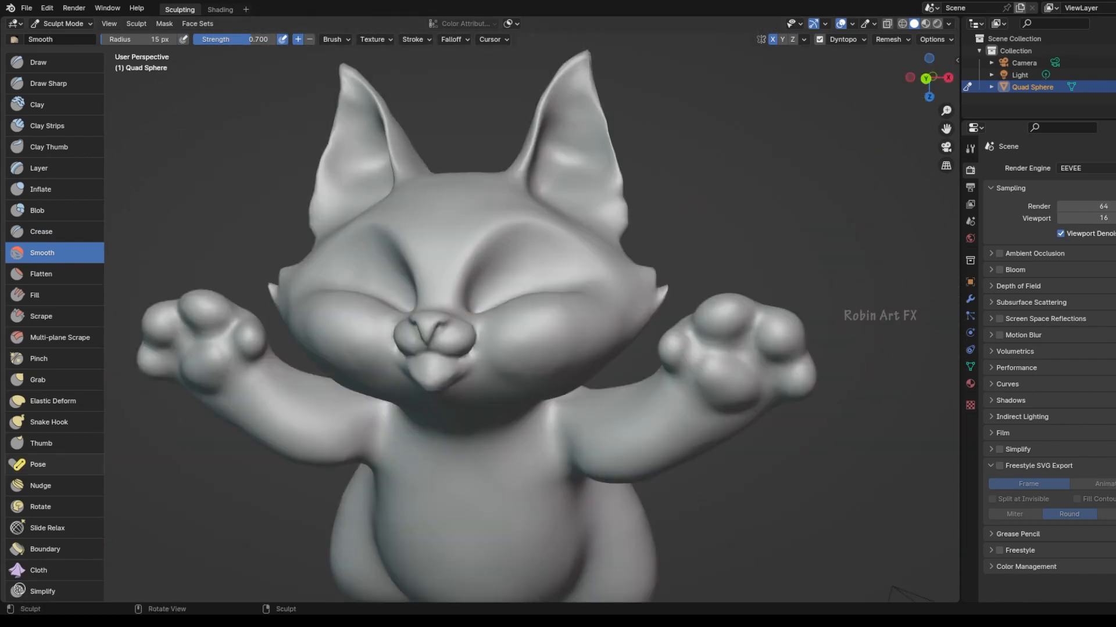
pyautogui.scroll(-2, 55, 325)
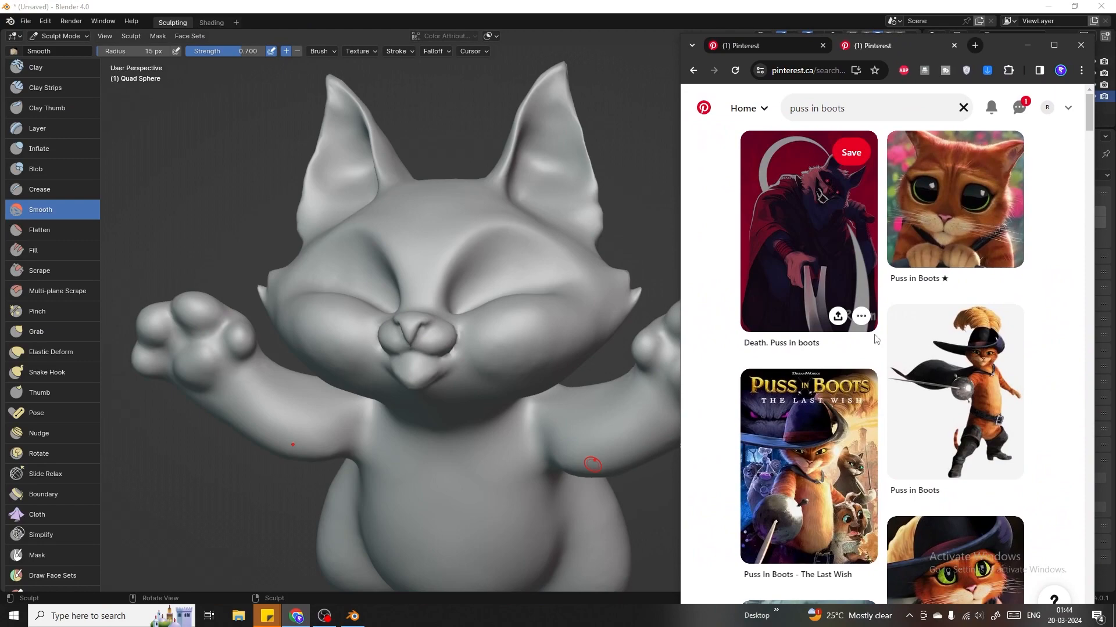
# - Switch to Pinterest in the browser and study Puss in Boots and jumping cat reference images
pyautogui.click(808, 459)
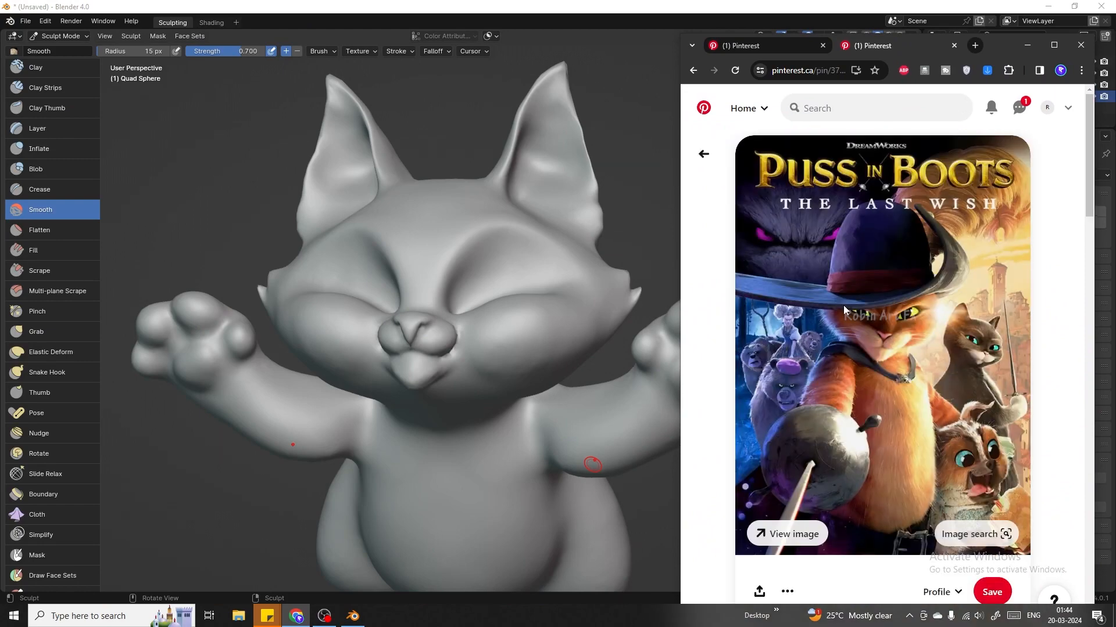
pyautogui.scroll(-10, 843, 305)
pyautogui.click(848, 328)
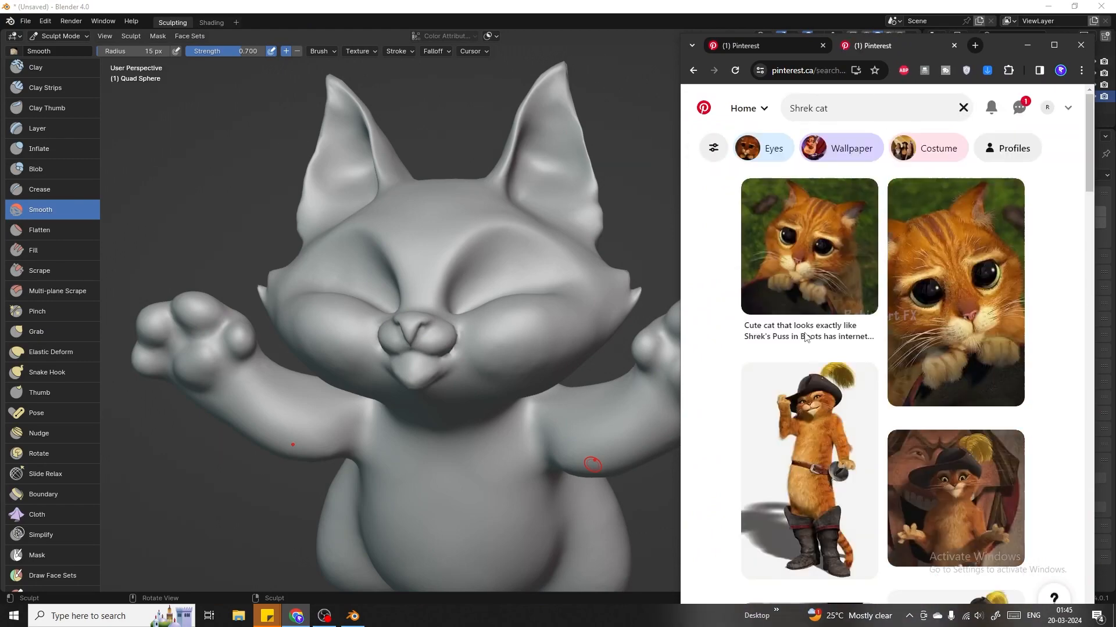
pyautogui.click(942, 492)
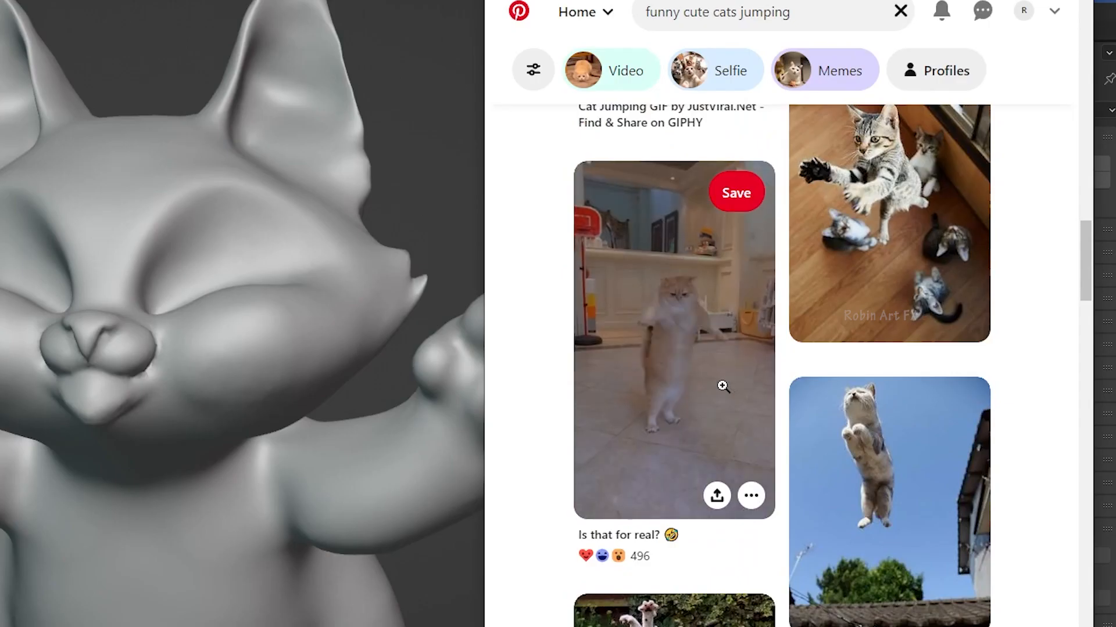
pyautogui.click(668, 368)
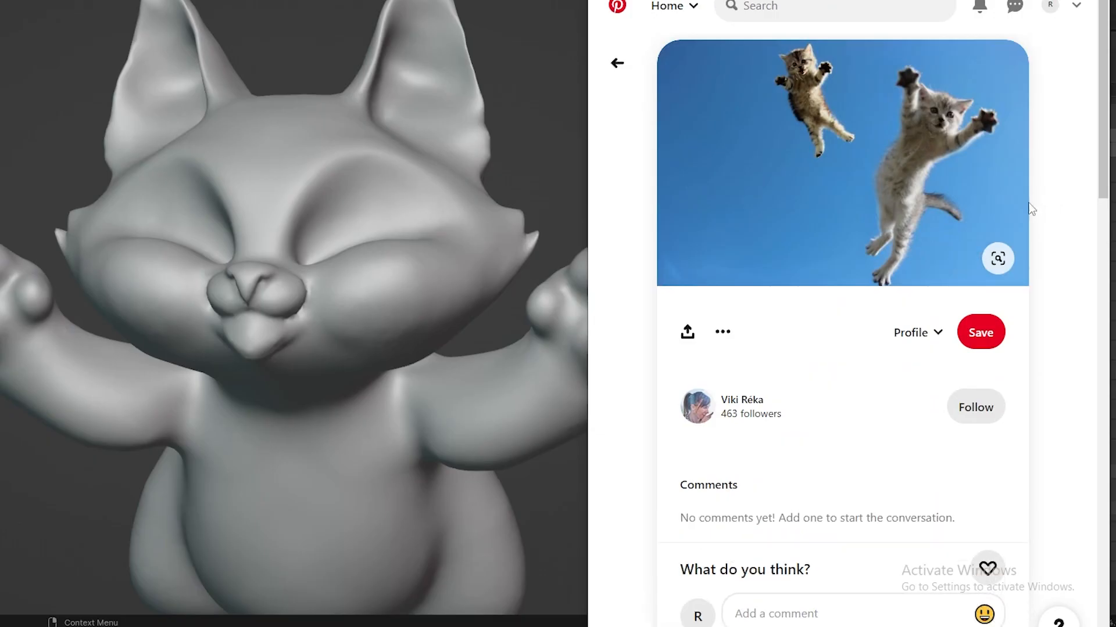
pyautogui.scroll(-10, 1031, 209)
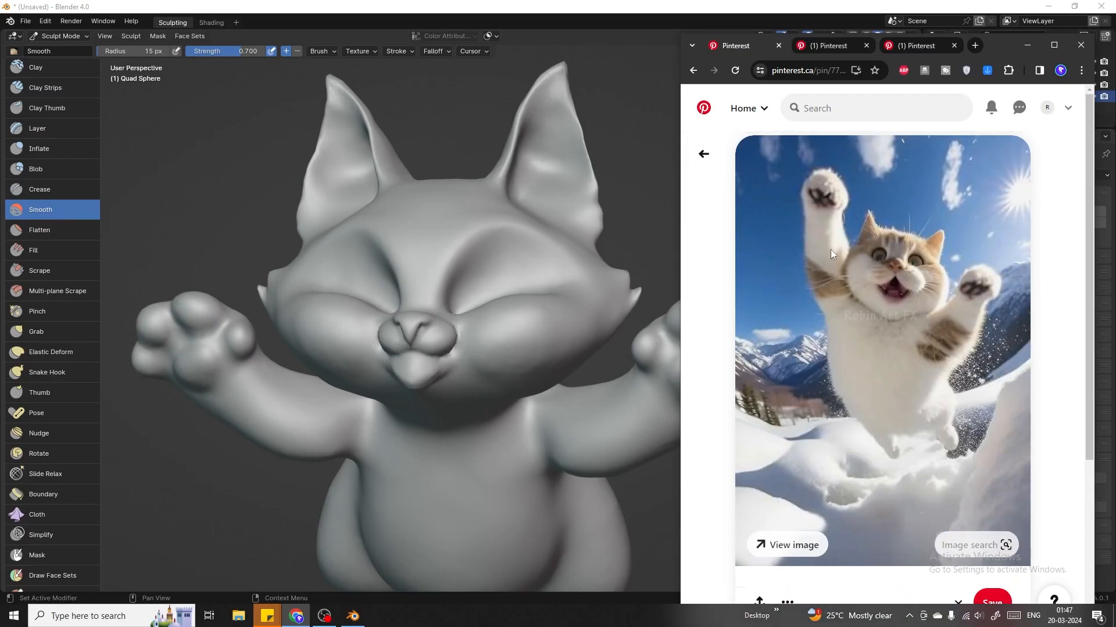
pyautogui.rightClick(903, 372)
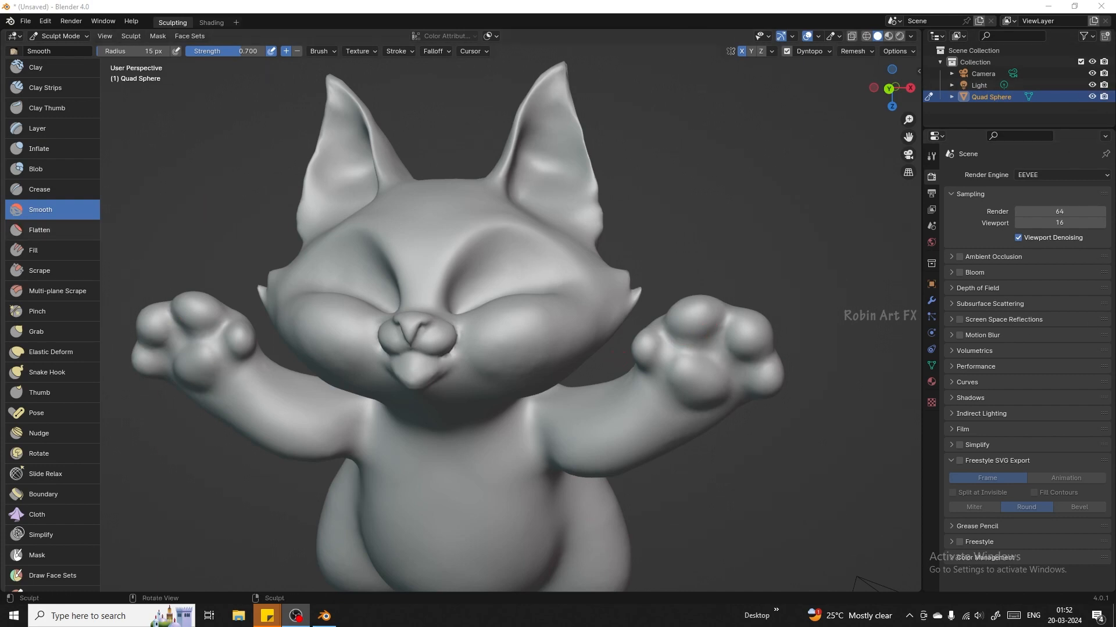
# - Return to Blender, switch the character from Sculpt Mode to Object Mode and add a UV sphere
pyautogui.click(78, 34)
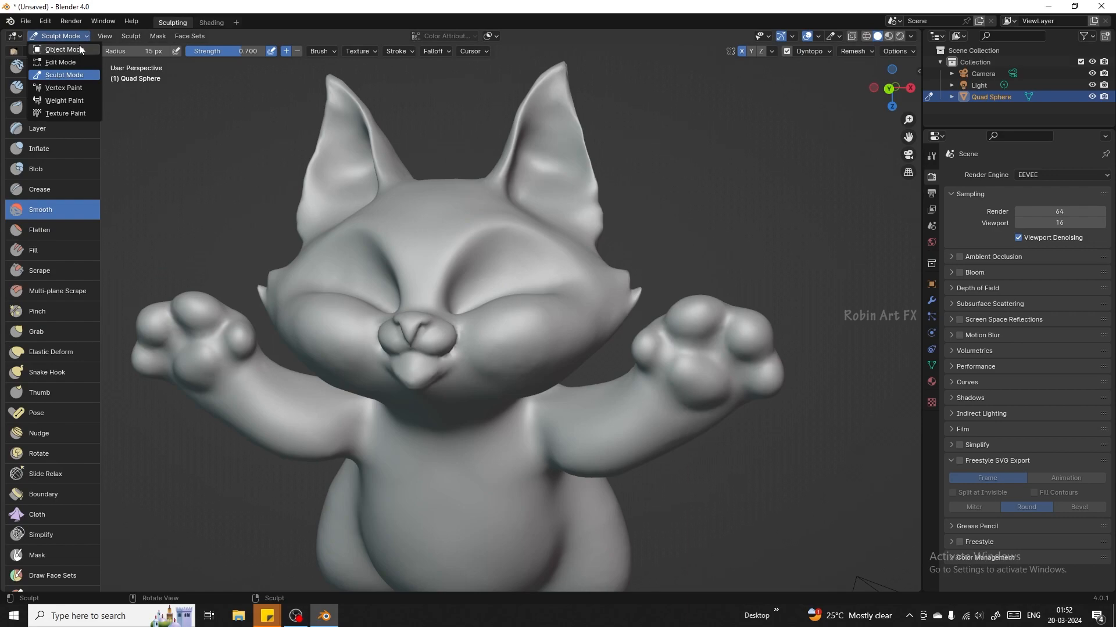
pyautogui.click(79, 47)
pyautogui.click(155, 36)
pyautogui.moveTo(167, 50)
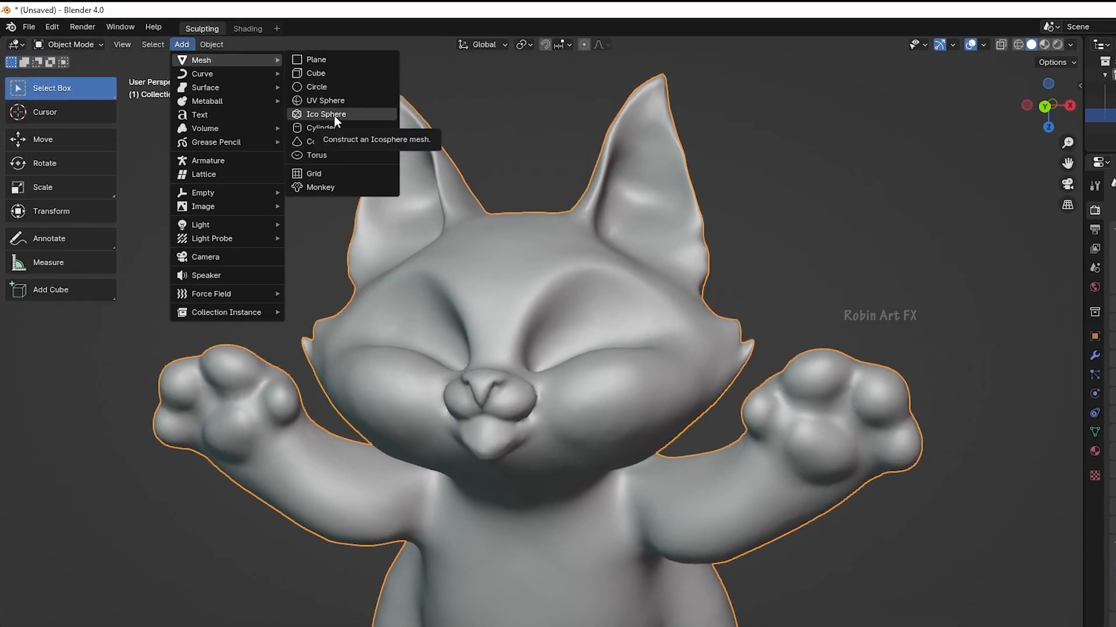
pyautogui.click(325, 100)
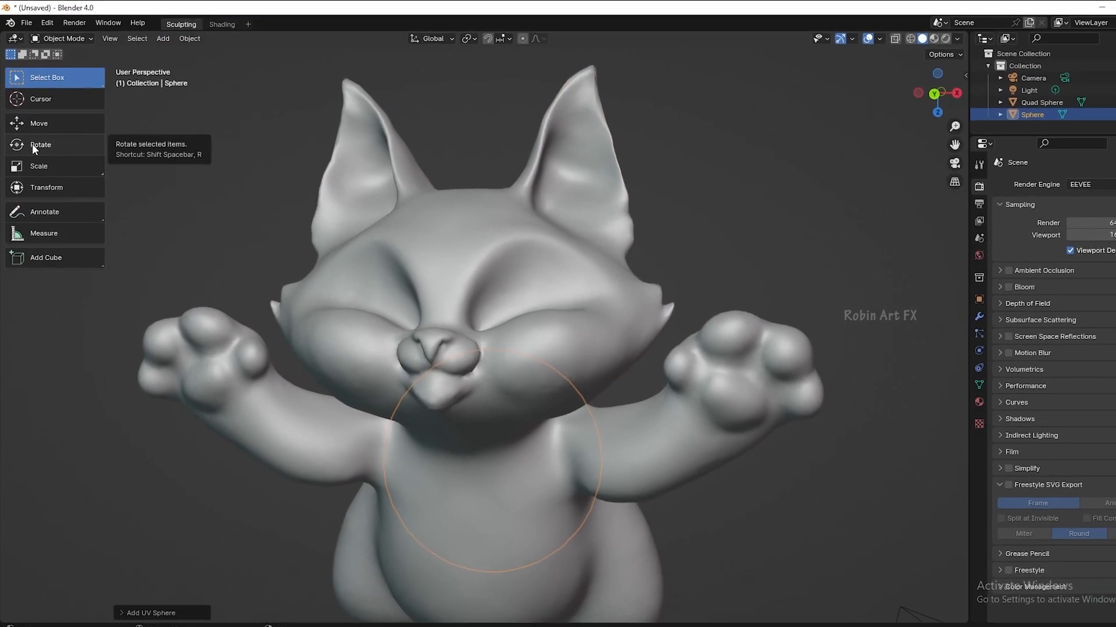
# - Raise the new sphere to eye height and scale it down uniformly to eyeball size
pyautogui.click(36, 142)
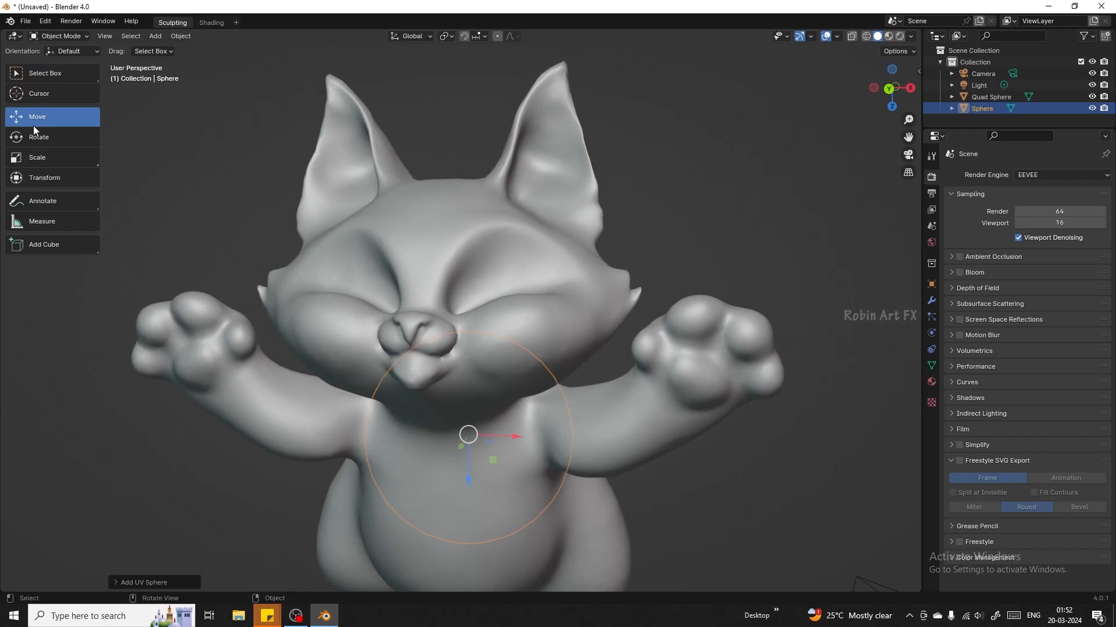
pyautogui.click(41, 158)
pyautogui.moveTo(450, 244); pyautogui.dragTo(464, 280)
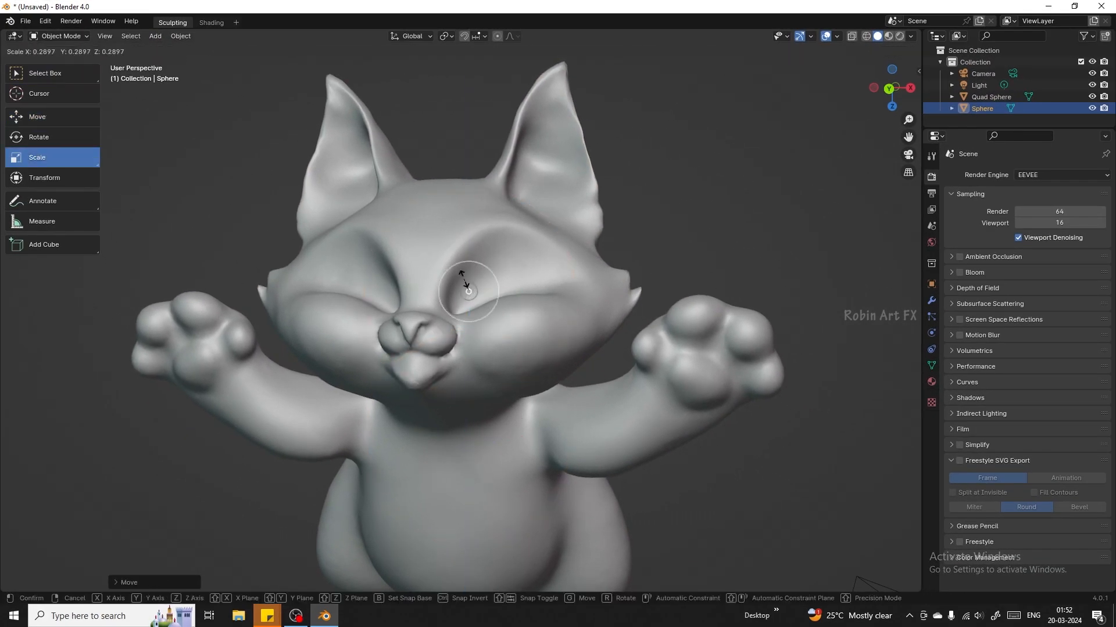
# - Move the small sphere forward and fit it into the inner part of the eye socket beside the nose
pyautogui.moveTo(892, 88); pyautogui.dragTo(985, 92)
pyautogui.click(40, 117)
pyautogui.moveTo(551, 301); pyautogui.dragTo(724, 337)
pyautogui.moveTo(892, 88); pyautogui.dragTo(799, 90)
pyautogui.moveTo(487, 363); pyautogui.dragTo(528, 364)
pyautogui.moveTo(891, 87); pyautogui.dragTo(810, 107)
pyautogui.moveTo(279, 423); pyautogui.dragTo(268, 427)
pyautogui.moveTo(892, 88); pyautogui.dragTo(968, 64)
pyautogui.moveTo(536, 313); pyautogui.dragTo(542, 313)
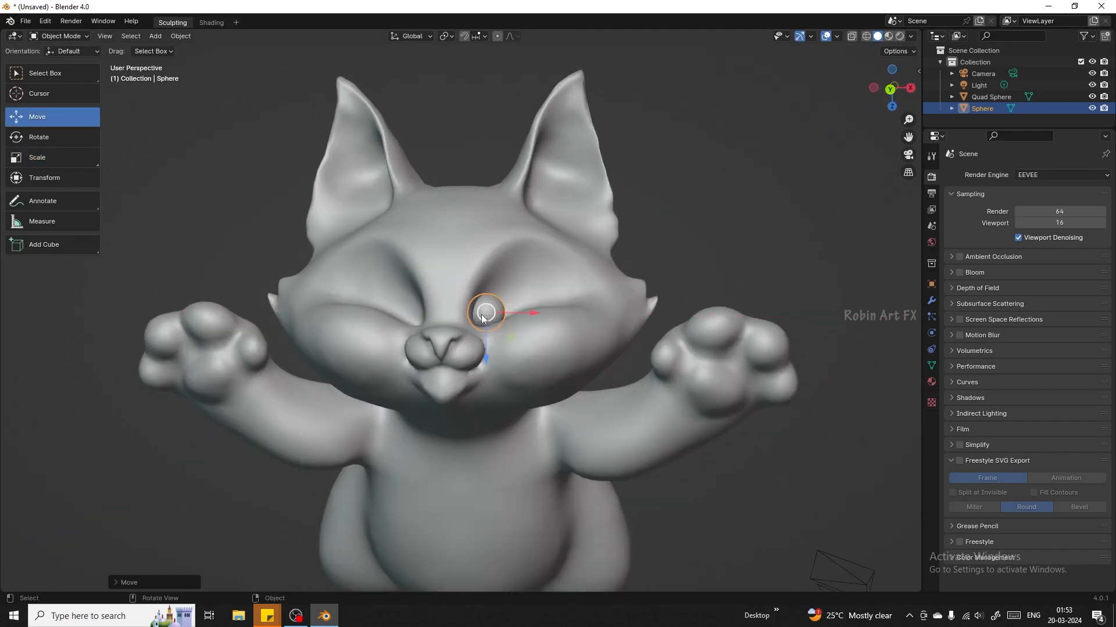
# - Rotate the small eyeball sphere so its pole faces forward, out of the eye socket
pyautogui.scroll(10, 531, 325)
pyautogui.scroll(-3, 542, 334)
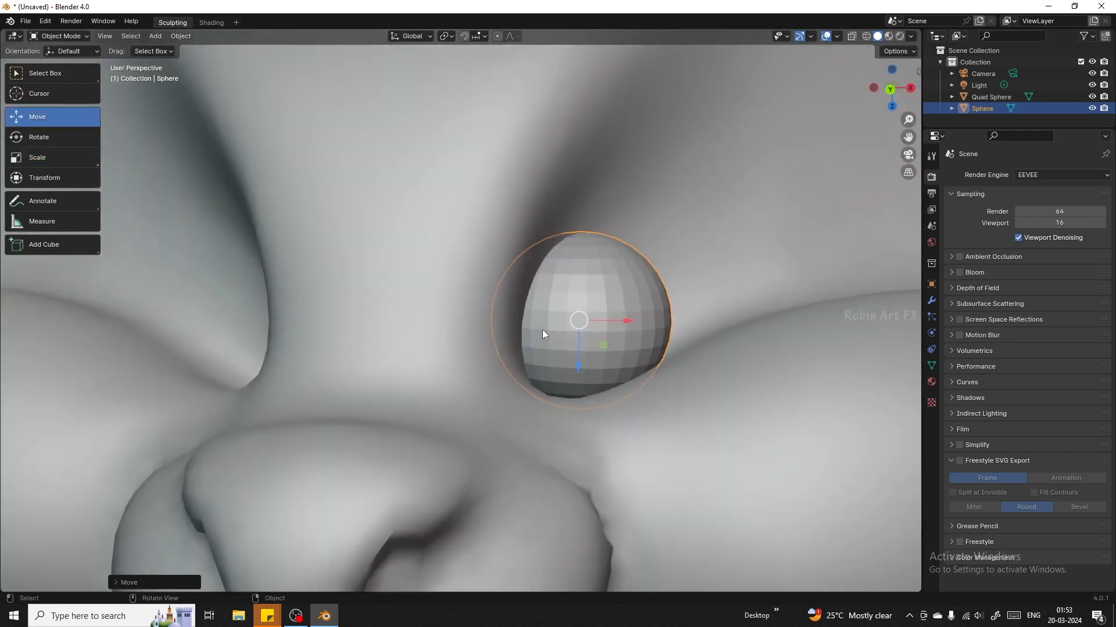
pyautogui.click(81, 146)
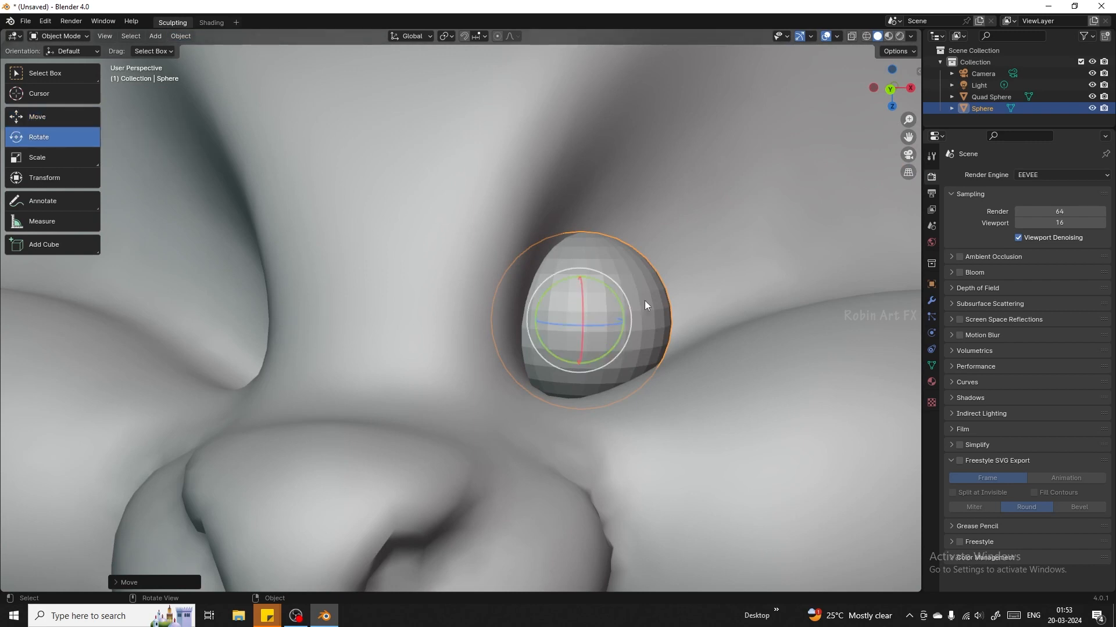
pyautogui.moveTo(585, 301); pyautogui.dragTo(585, 326)
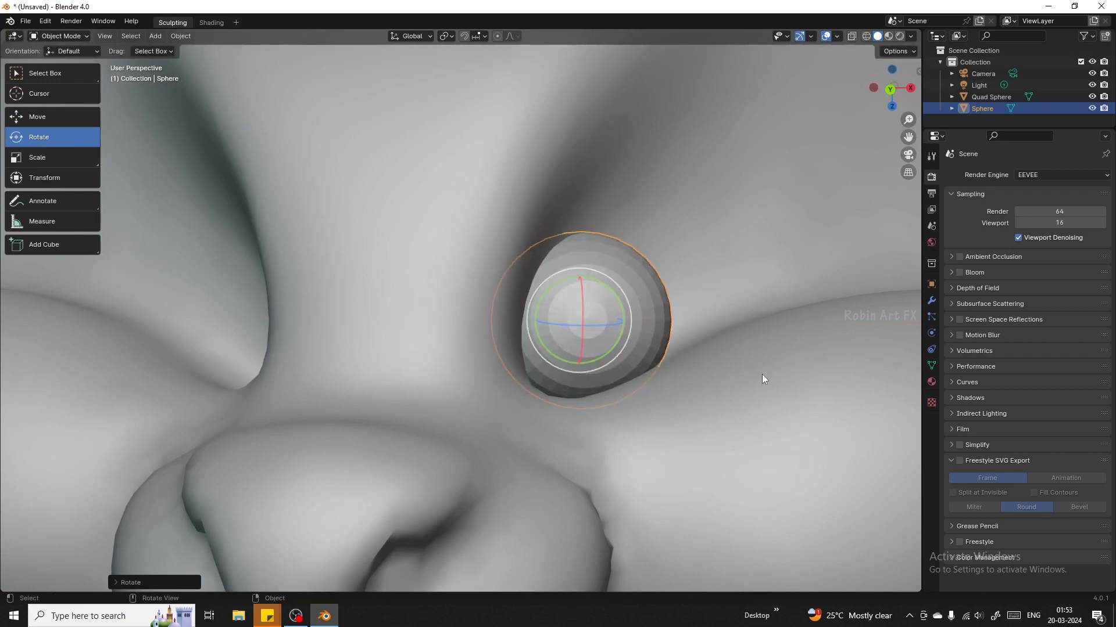
pyautogui.click(740, 342)
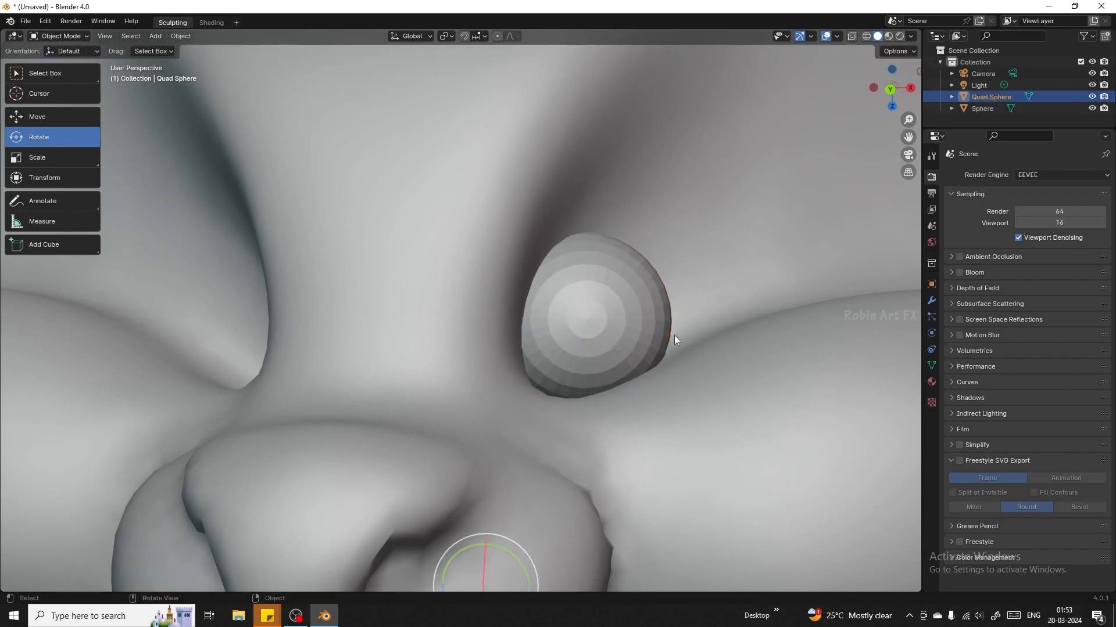
pyautogui.click(609, 324)
pyautogui.moveTo(607, 308); pyautogui.dragTo(597, 312)
pyautogui.click(722, 277)
pyautogui.scroll(-9, 721, 277)
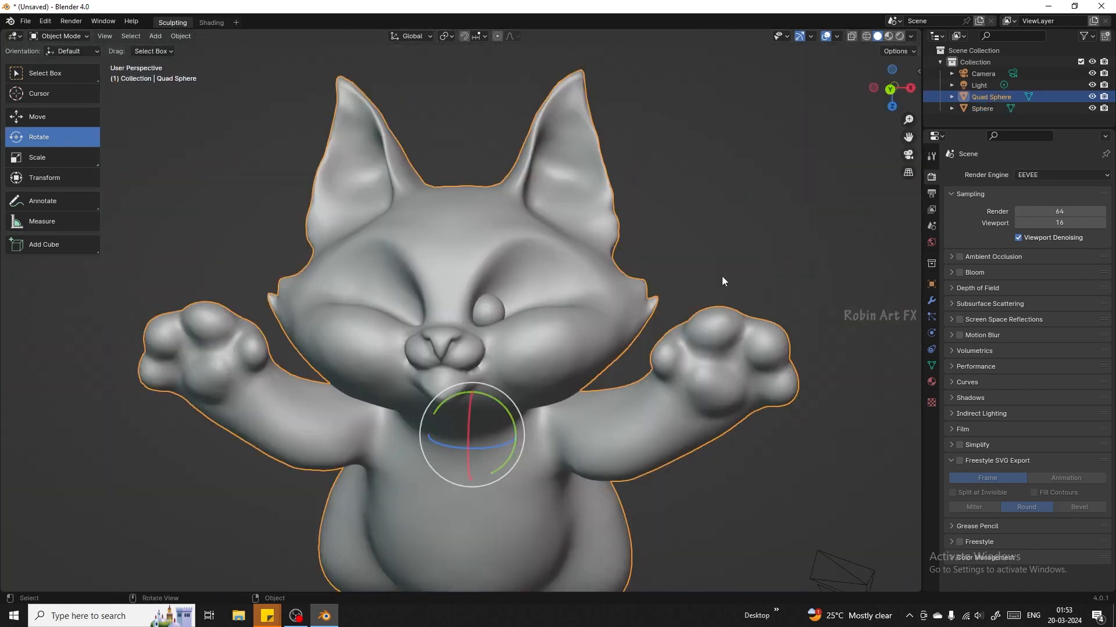
# - Add a Mirror modifier on the X axis to the eyeball, using Quad Sphere as the mirror object
pyautogui.click(497, 312)
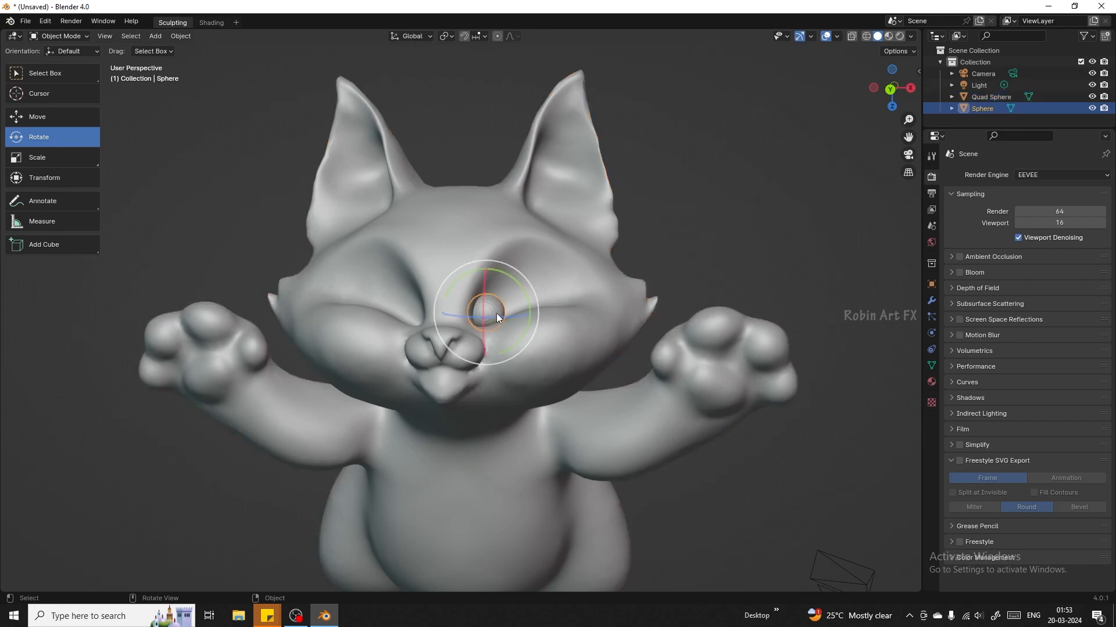
pyautogui.click(930, 301)
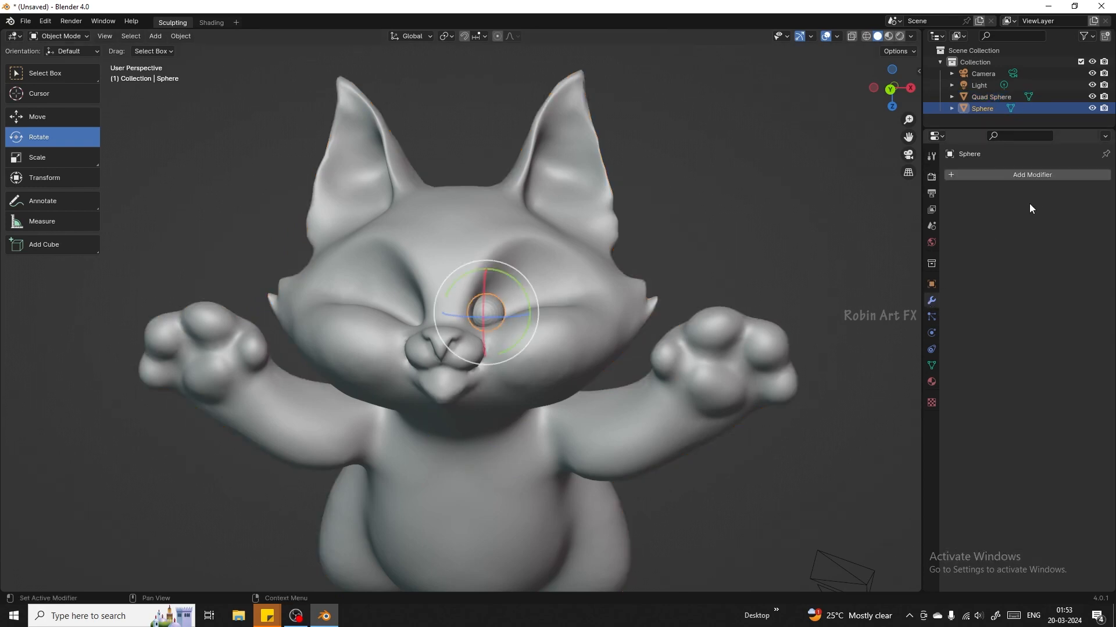
pyautogui.click(1034, 174)
pyautogui.moveTo(993, 217)
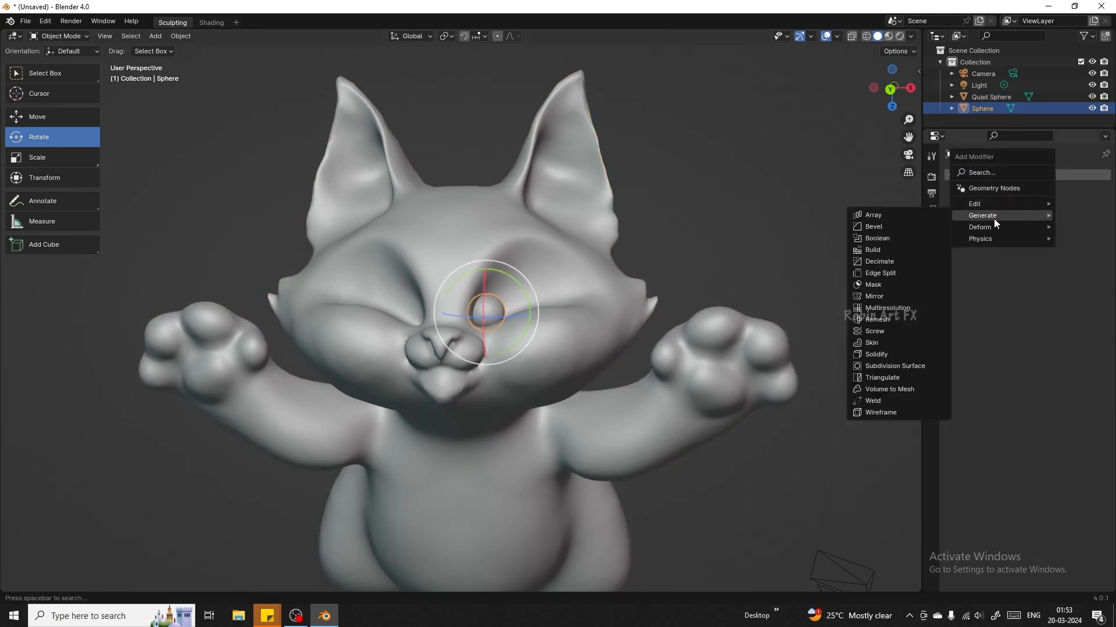
pyautogui.click(887, 295)
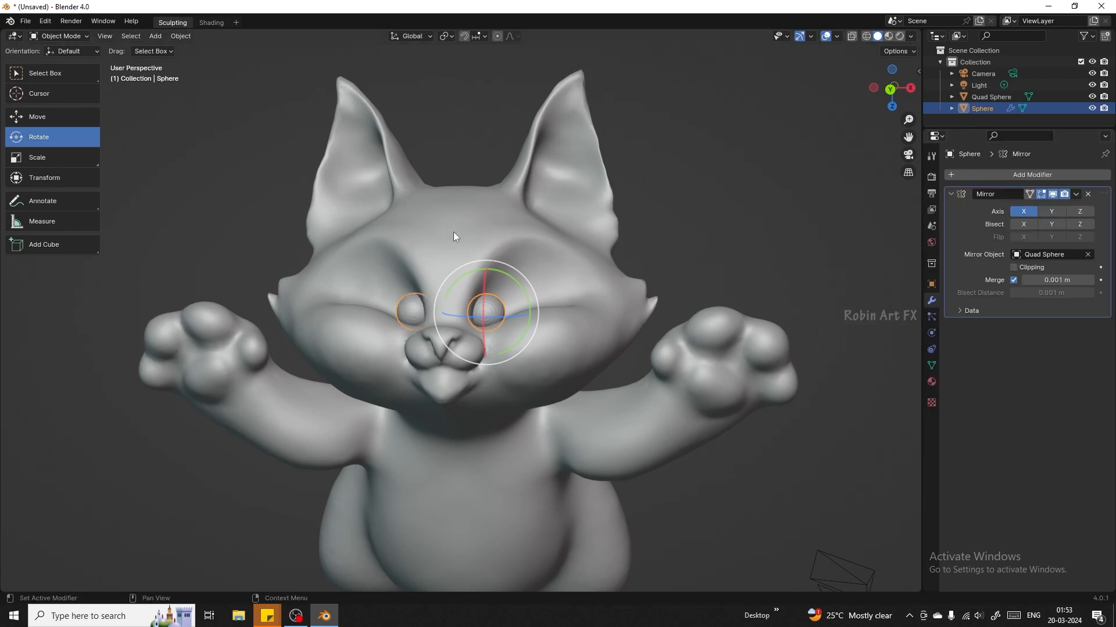
pyautogui.click(236, 162)
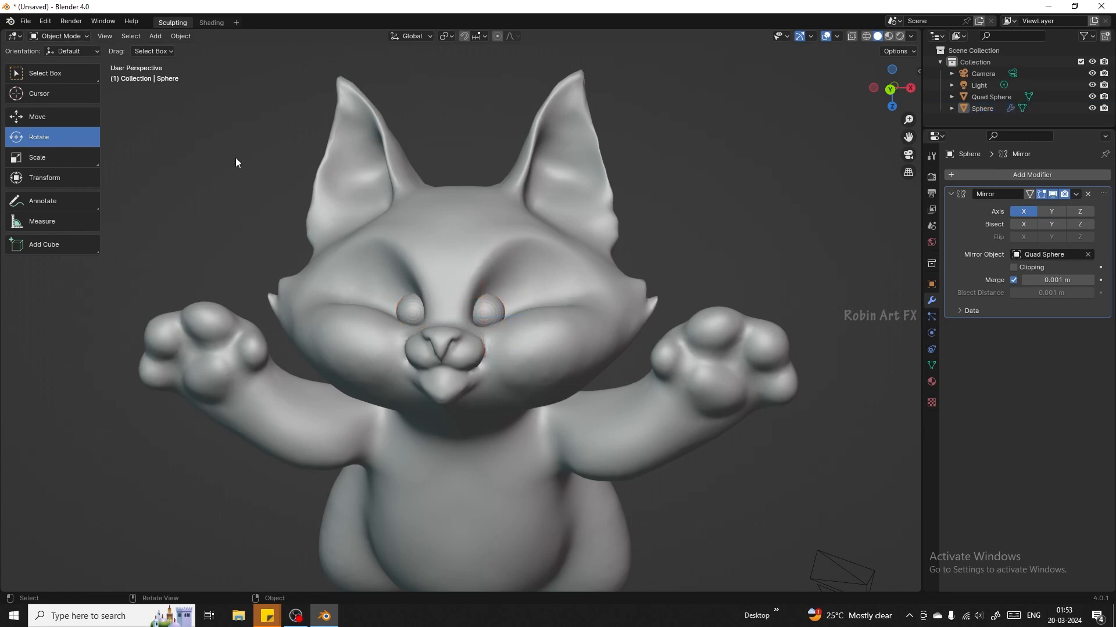
# - Put the character body back in Sculpt Mode and reshape the brows and eye sockets with the Grab and Inflate brushes
pyautogui.moveTo(883, 94); pyautogui.dragTo(854, 55)
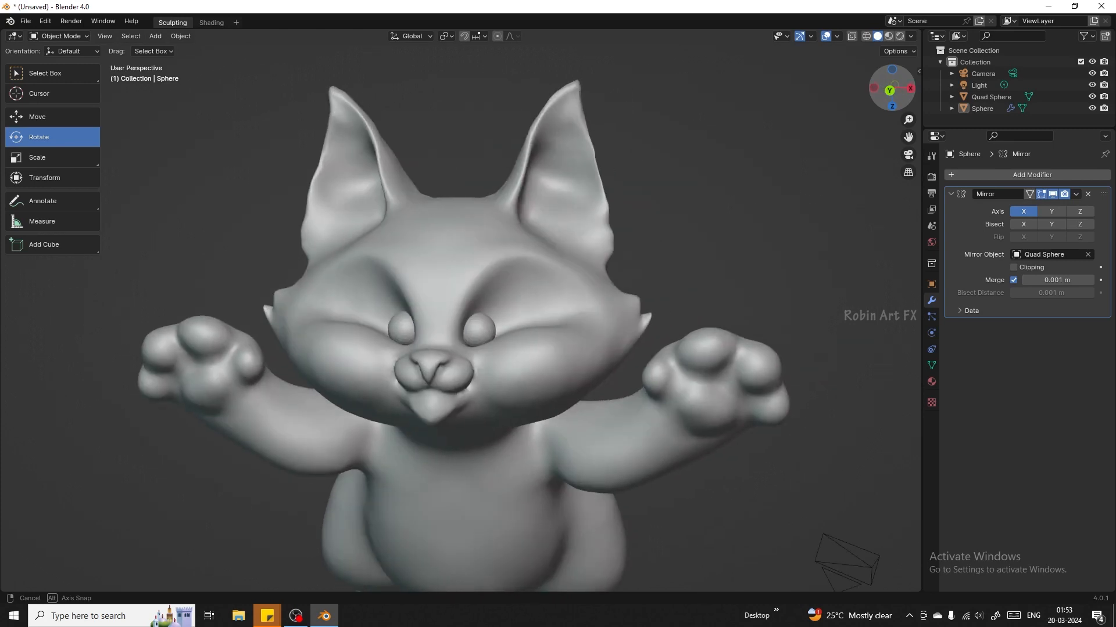
pyautogui.click(542, 333)
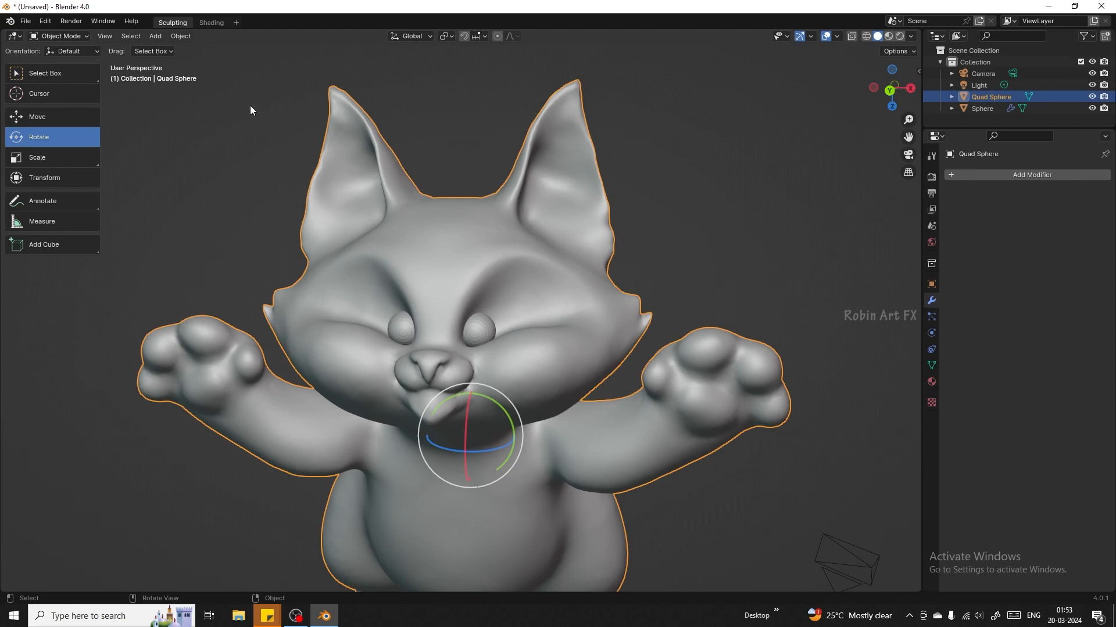
pyautogui.click(58, 36)
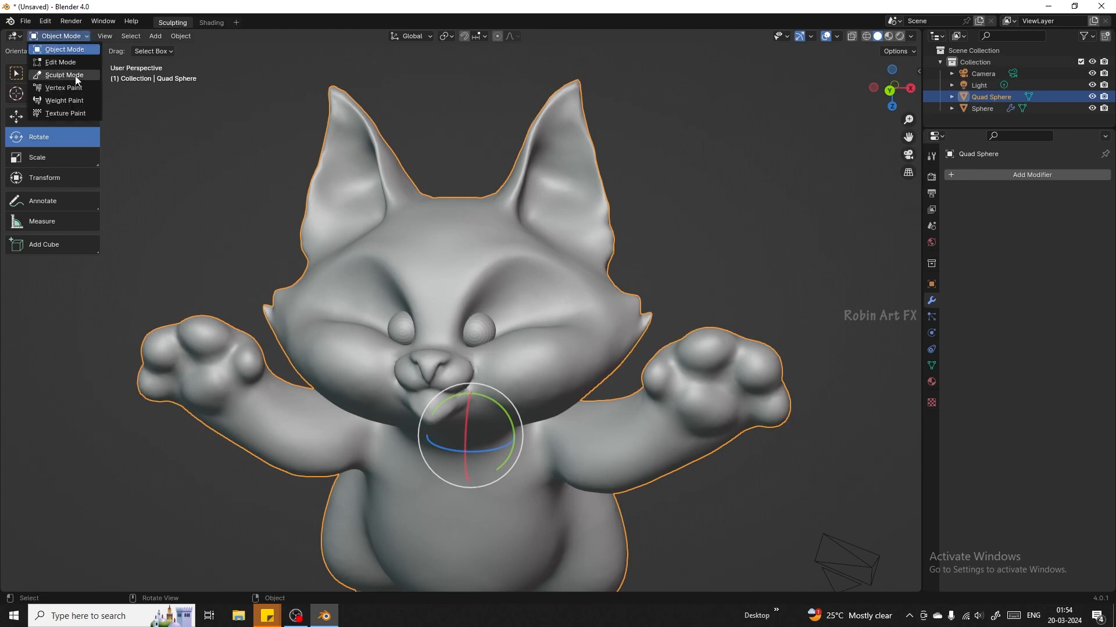
pyautogui.click(64, 75)
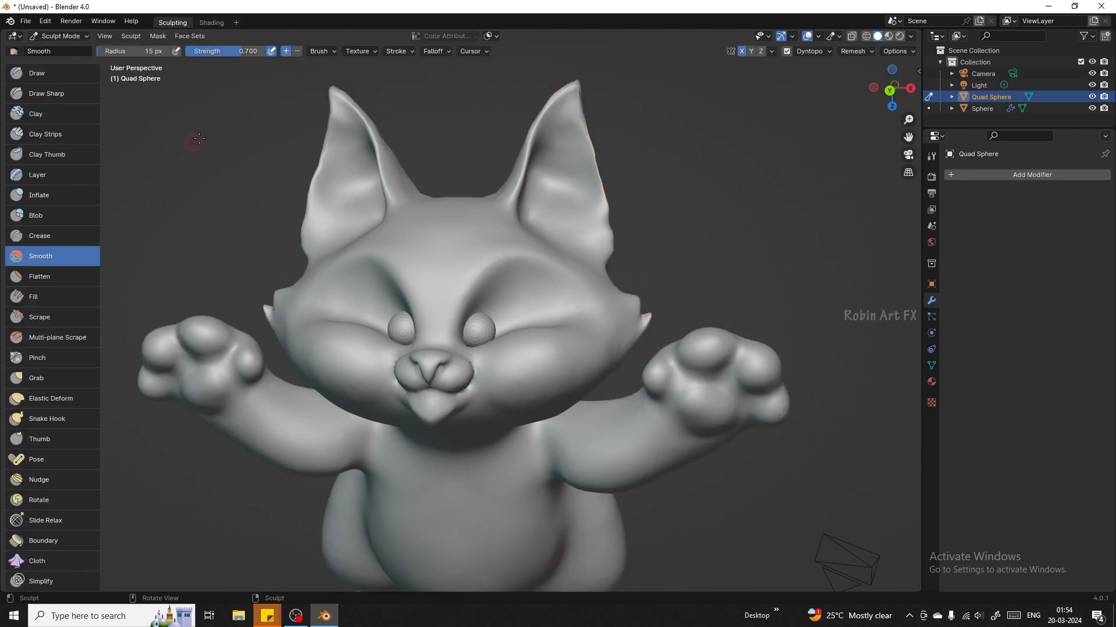
pyautogui.click(75, 380)
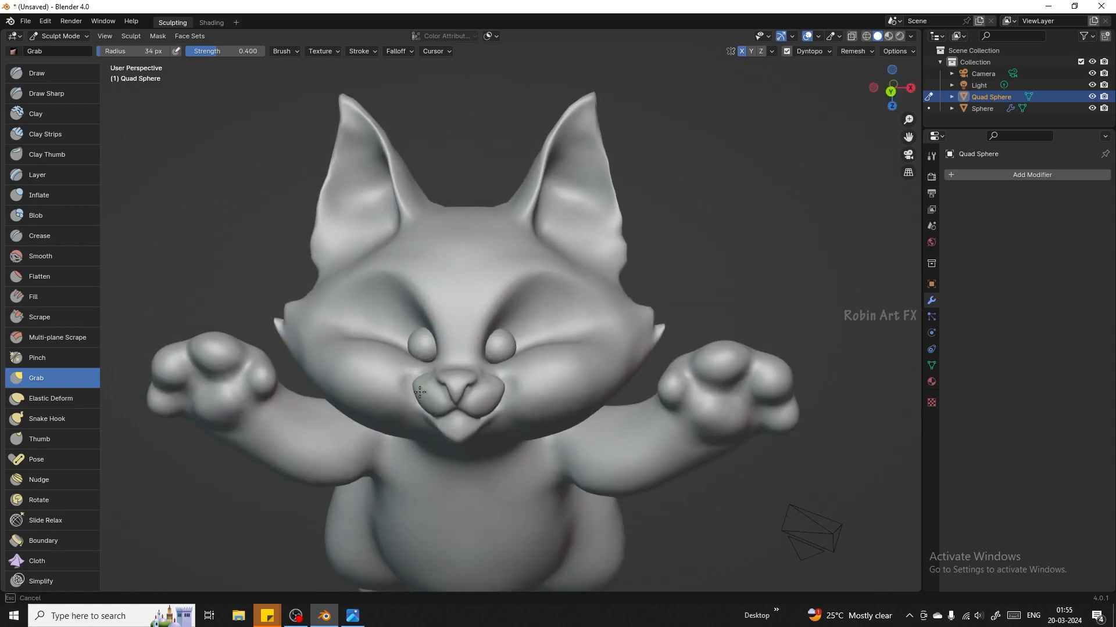
pyautogui.moveTo(894, 93); pyautogui.dragTo(884, 87)
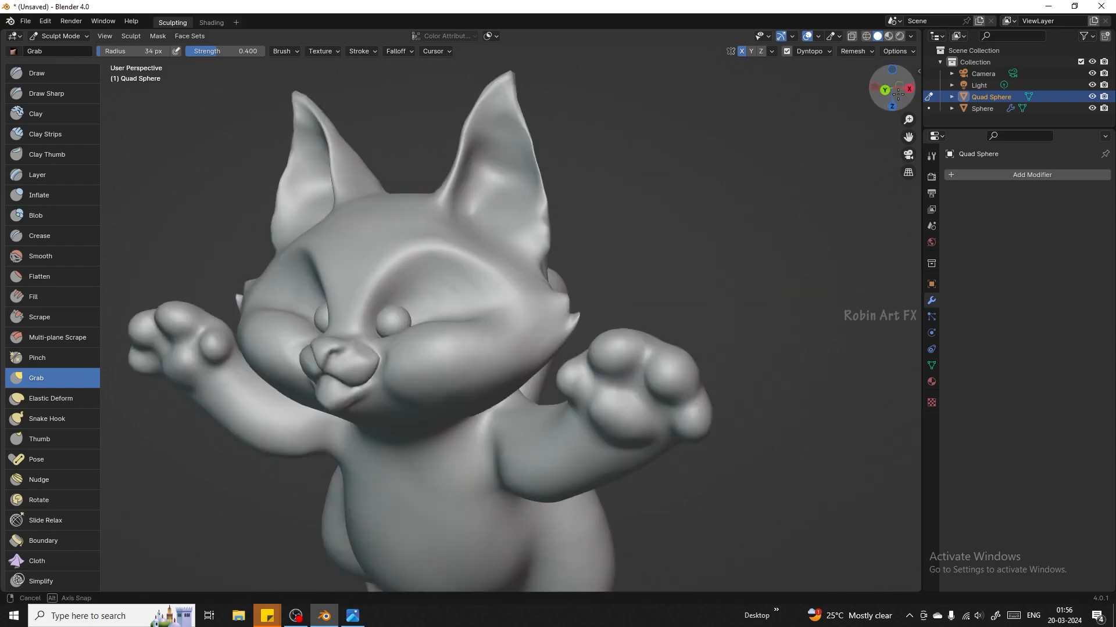
pyautogui.hotkey('shift', 's')
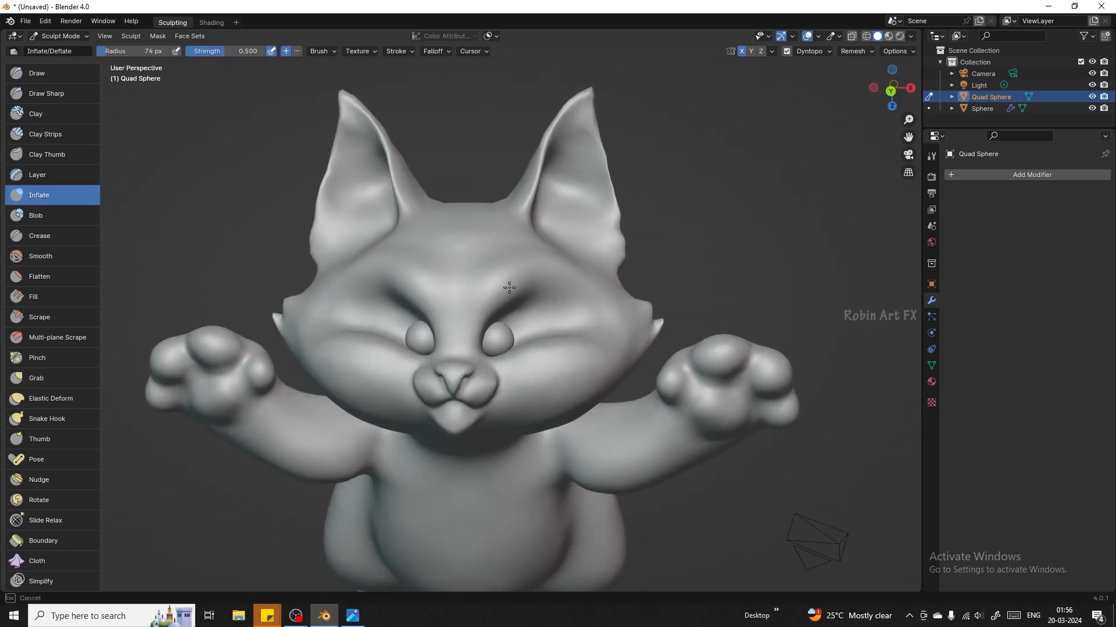
pyautogui.moveTo(894, 92); pyautogui.dragTo(900, 97)
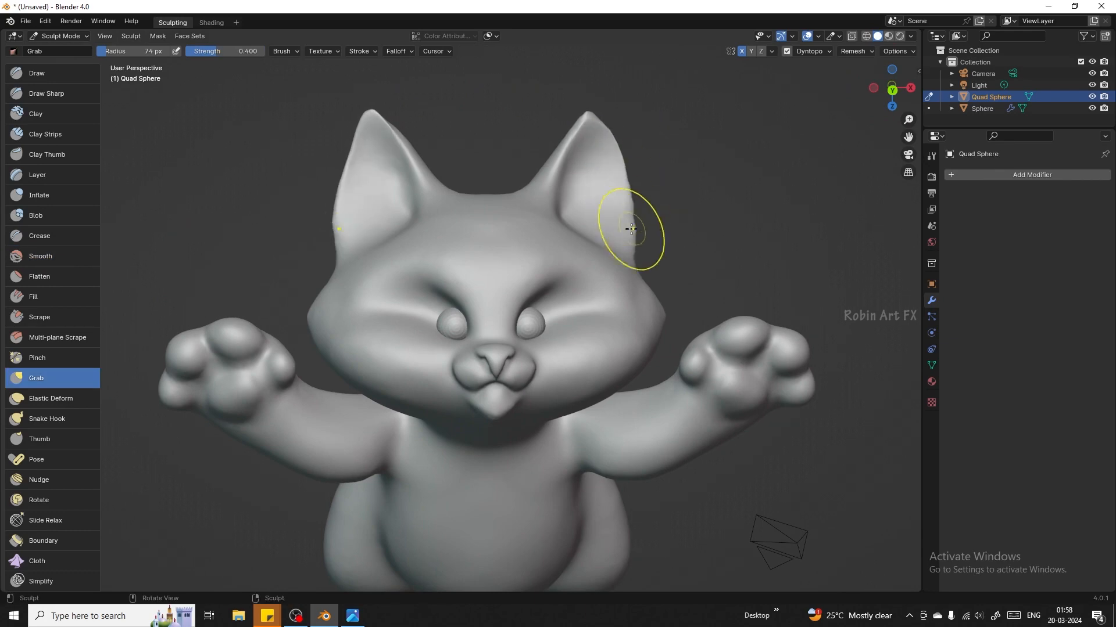
# - Reshape the ears and the upper head with the Grab brush, working from the front and the side
pyautogui.moveTo(401, 174); pyautogui.dragTo(406, 186)
pyautogui.moveTo(891, 90); pyautogui.dragTo(906, 92)
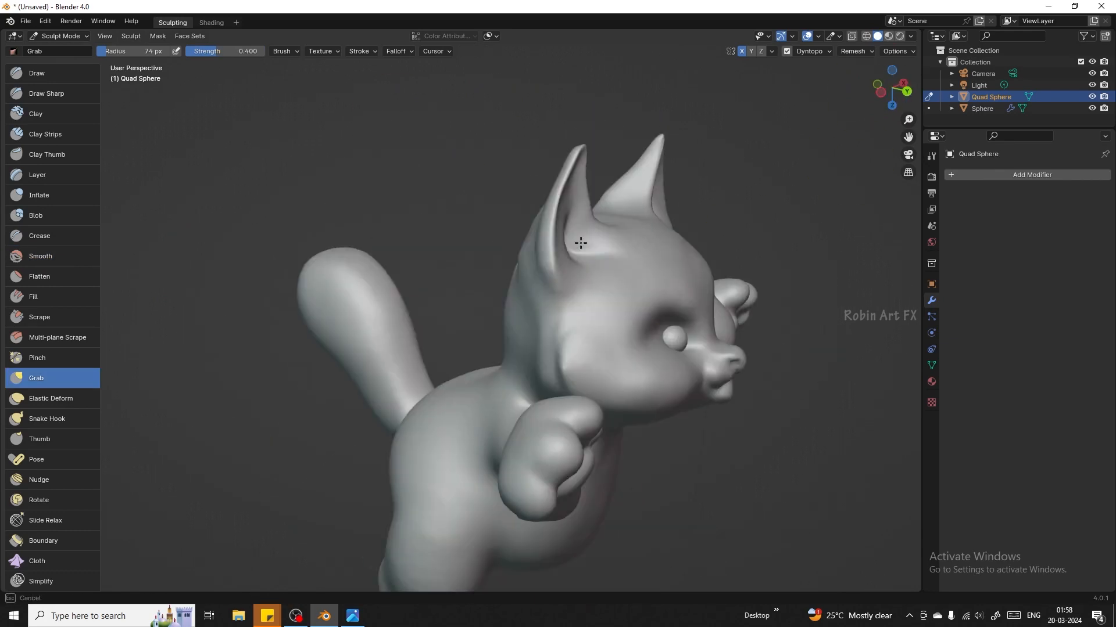
pyautogui.moveTo(580, 242); pyautogui.dragTo(573, 236)
pyautogui.moveTo(900, 92); pyautogui.dragTo(878, 98)
pyautogui.moveTo(264, 309); pyautogui.dragTo(254, 298)
pyautogui.moveTo(889, 91); pyautogui.dragTo(907, 91)
pyautogui.moveTo(573, 388); pyautogui.dragTo(575, 394)
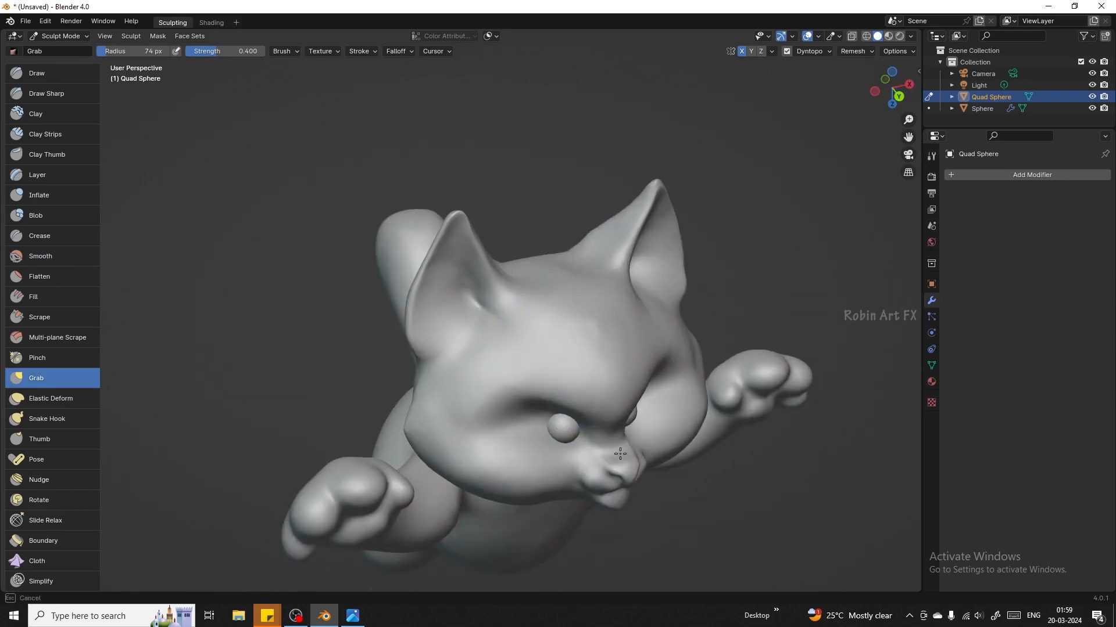
# - Refine the contours of the head and face by alternating the Grab and Smooth brushes
pyautogui.moveTo(907, 90); pyautogui.dragTo(881, 87)
pyautogui.moveTo(188, 326); pyautogui.dragTo(195, 331)
pyautogui.click(41, 256)
pyautogui.moveTo(889, 89); pyautogui.dragTo(904, 90)
pyautogui.click(36, 378)
pyautogui.moveTo(553, 351); pyautogui.dragTo(548, 346)
pyautogui.click(40, 256)
# - Switch to Object Mode, enlarge the mirrored eyeball and shift it slightly outward in its socket
pyautogui.click(64, 36)
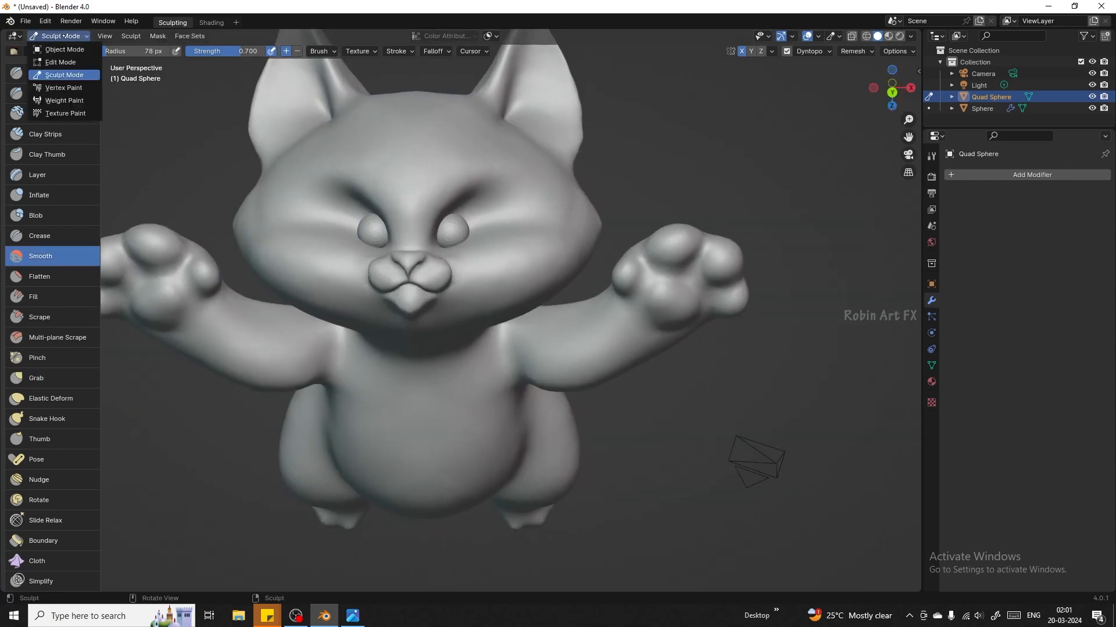
pyautogui.click(64, 49)
pyautogui.click(455, 231)
pyautogui.click(37, 157)
pyautogui.moveTo(490, 205); pyautogui.dragTo(530, 192)
pyautogui.click(37, 117)
pyautogui.moveTo(492, 233); pyautogui.dragTo(500, 232)
pyautogui.click(749, 156)
# - Return the body to Sculpt Mode and refine the muzzle and mouth line with the Grab, Crease and Smooth brushes
pyautogui.moveTo(888, 90)
pyautogui.mouseDown()
pyautogui.moveTo(908, 91)
pyautogui.moveTo(885, 91)
pyautogui.mouseUp()
pyautogui.click(558, 229)
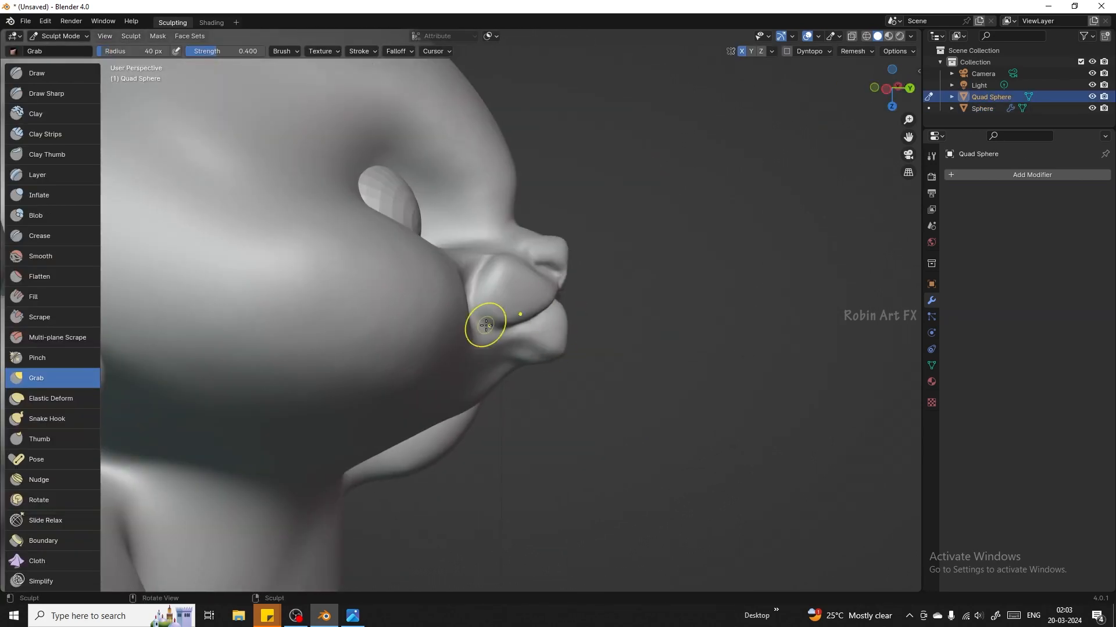
pyautogui.hotkey('shift', 's')
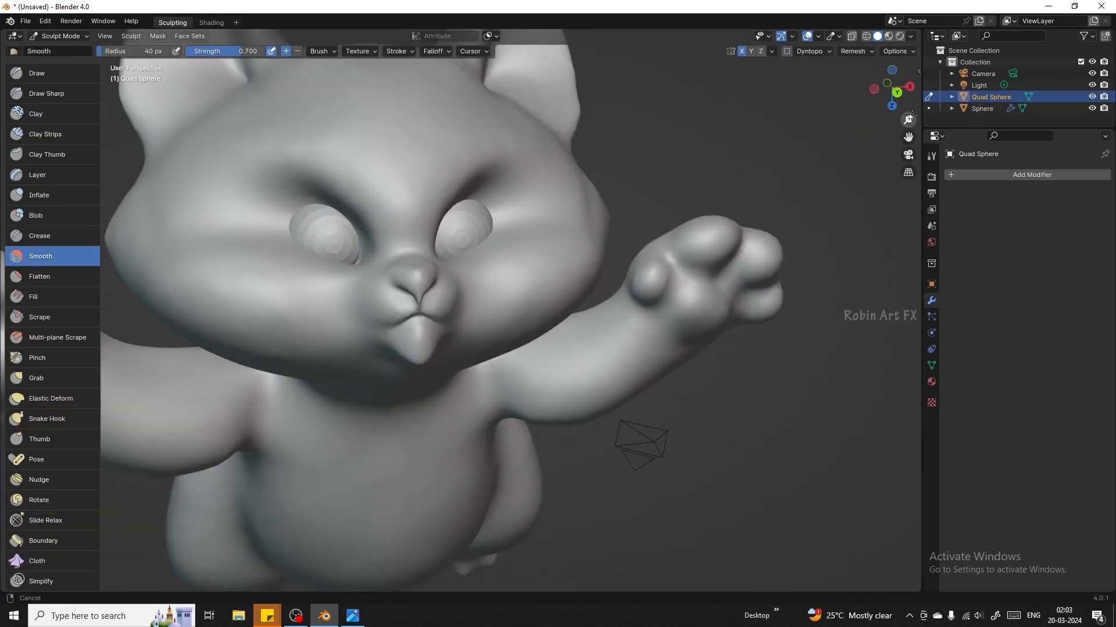
pyautogui.hotkey('shift', 'c')
pyautogui.moveTo(910, 116); pyautogui.dragTo(909, 89)
pyautogui.keyDown('shift'); pyautogui.moveTo(491, 341); pyautogui.dragTo(493, 273); pyautogui.keyUp('shift')
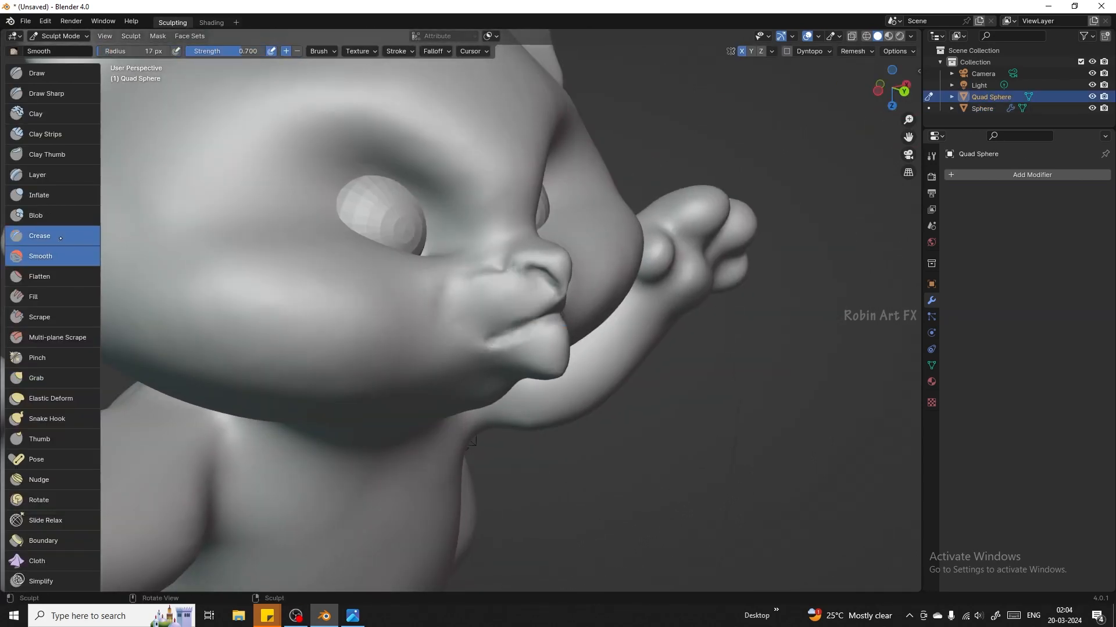
pyautogui.keyDown('shift'); pyautogui.moveTo(493, 337); pyautogui.dragTo(509, 279); pyautogui.keyUp('shift')
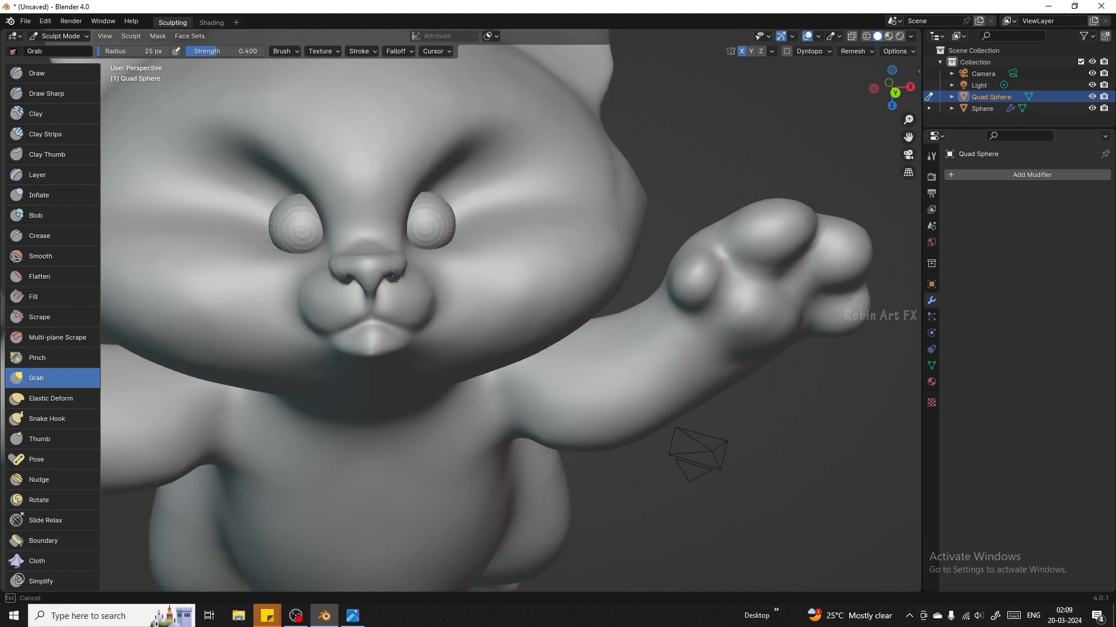
# - Inflate the eyelid area above both eyeballs and smooth the added volume into the sockets
pyautogui.moveTo(892, 89); pyautogui.dragTo(887, 90)
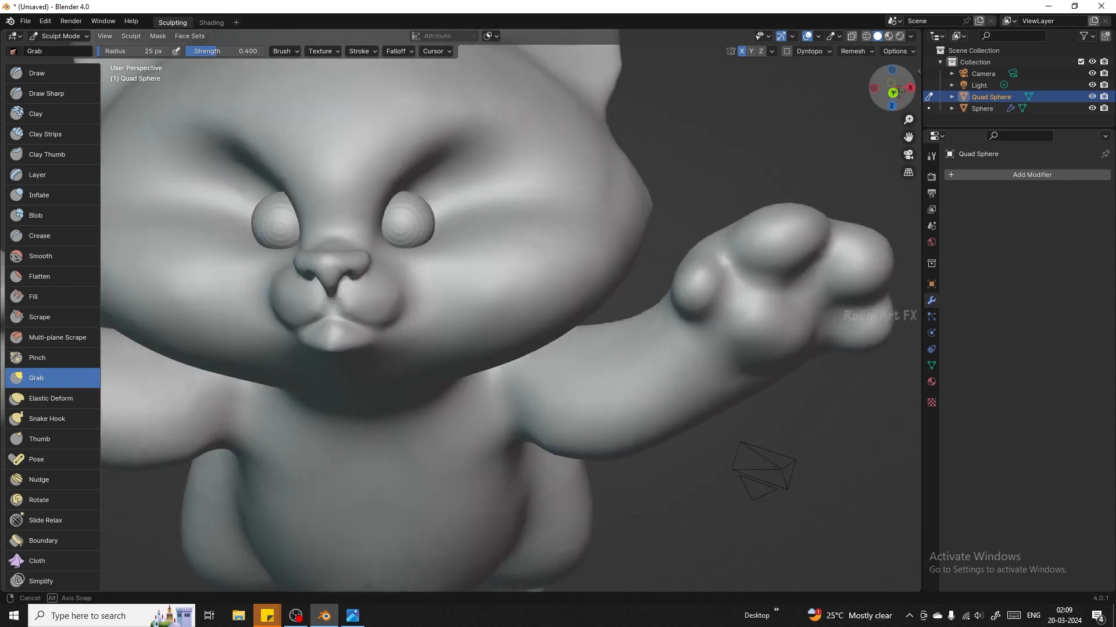
pyautogui.press('i')
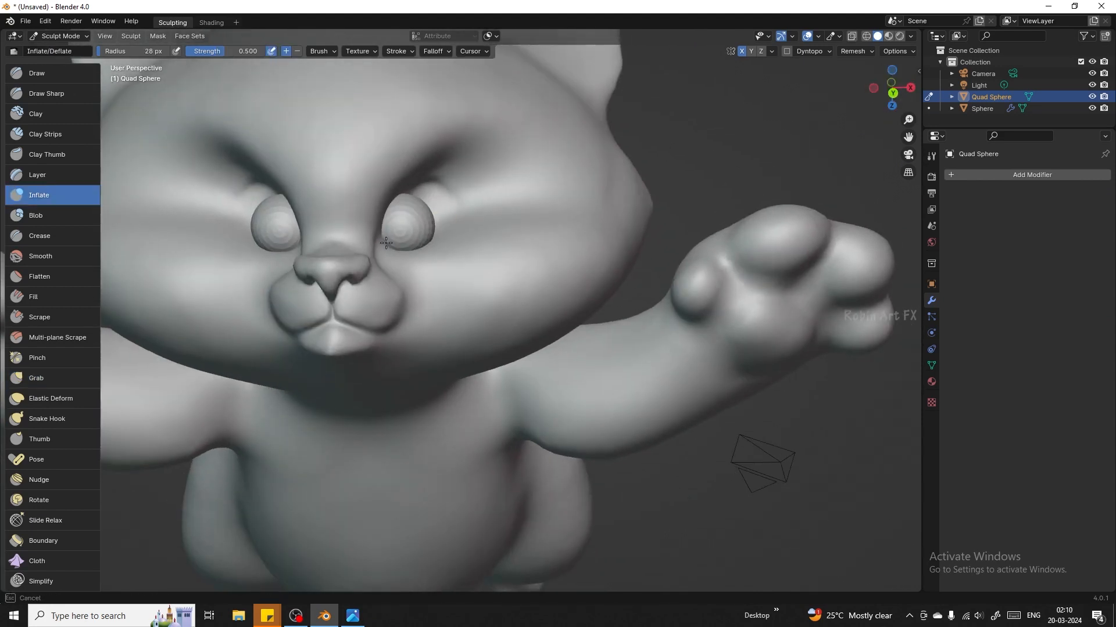
pyautogui.press('shift')
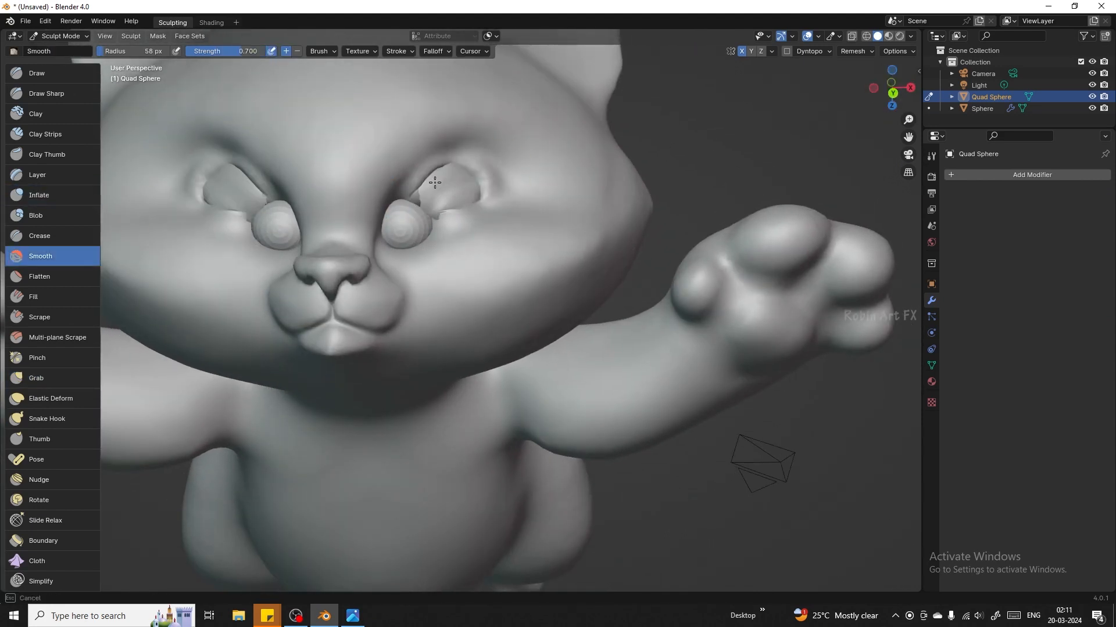
pyautogui.keyDown('shift'); pyautogui.moveTo(434, 182); pyautogui.dragTo(435, 182); pyautogui.keyUp('shift')
# - Adjust the shape of the muzzle beside the nose with the Grab brush
pyautogui.moveTo(436, 182); pyautogui.dragTo(400, 185, button='middle')
pyautogui.press('g')
pyautogui.moveTo(280, 290); pyautogui.dragTo(292, 288)
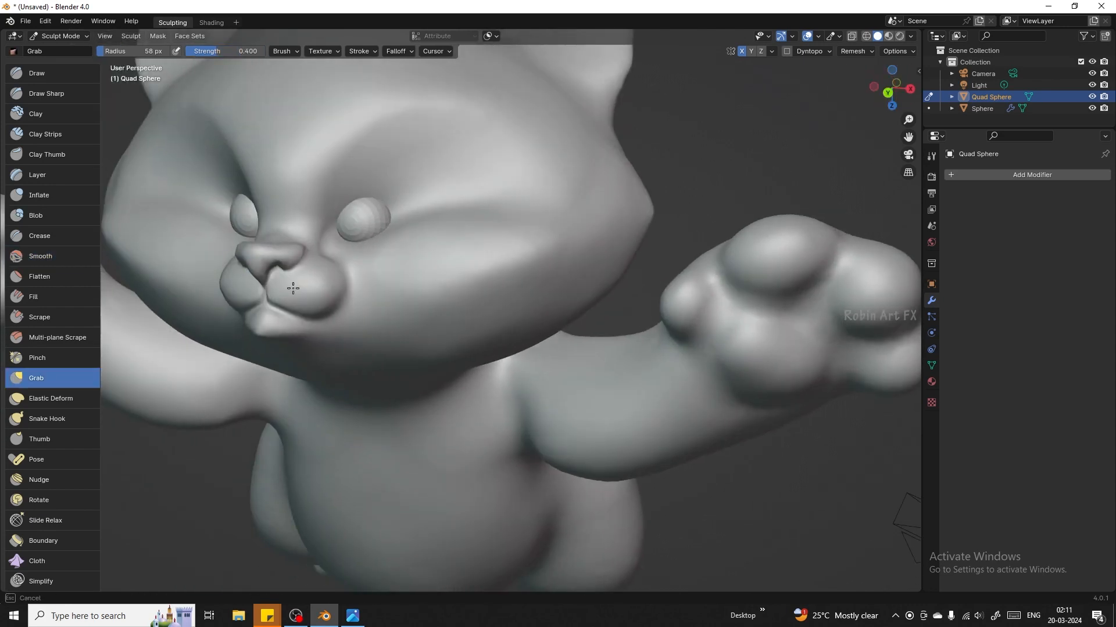
pyautogui.moveTo(348, 219)
pyautogui.mouseDown(button='middle')
pyautogui.moveTo(534, 249)
pyautogui.moveTo(441, 211)
pyautogui.moveTo(326, 197)
pyautogui.mouseUp(button='middle')
# - Define the eyelids and outer eye corners with the Crease and Inflate brushes, blending them with Smooth
pyautogui.hotkey('shift', 'c')
pyautogui.moveTo(459, 194)
pyautogui.keyDown('shift'); pyautogui.mouseDown()
pyautogui.moveTo(453, 172)
pyautogui.moveTo(569, 168)
pyautogui.moveTo(406, 204)
pyautogui.moveTo(423, 190)
pyautogui.mouseUp(); pyautogui.keyUp('shift')
pyautogui.click(39, 196)
pyautogui.moveTo(892, 89)
pyautogui.mouseDown()
pyautogui.moveTo(902, 89)
pyautogui.moveTo(882, 100)
pyautogui.moveTo(893, 88)
pyautogui.mouseUp()
pyautogui.click(41, 255)
# - Switch to Object Mode and reposition the eyeball within the reshaped socket
pyautogui.click(61, 36)
pyautogui.click(61, 51)
pyautogui.click(401, 219)
pyautogui.click(38, 116)
pyautogui.click(454, 278)
# - Return the body to Sculpt Mode, inflate the eyelids around the eyeballs and smooth them into the face
pyautogui.click(61, 36)
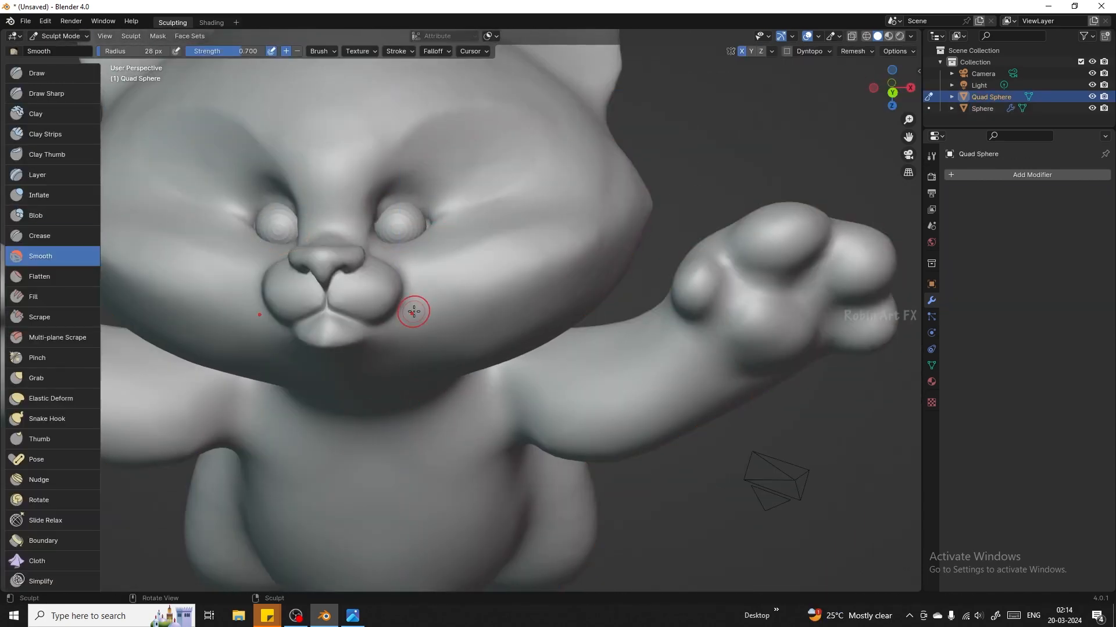
pyautogui.click(39, 195)
pyautogui.moveTo(383, 200)
pyautogui.mouseDown()
pyautogui.moveTo(411, 185)
pyautogui.moveTo(421, 201)
pyautogui.mouseUp()
pyautogui.click(41, 257)
pyautogui.moveTo(418, 200); pyautogui.dragTo(429, 212)
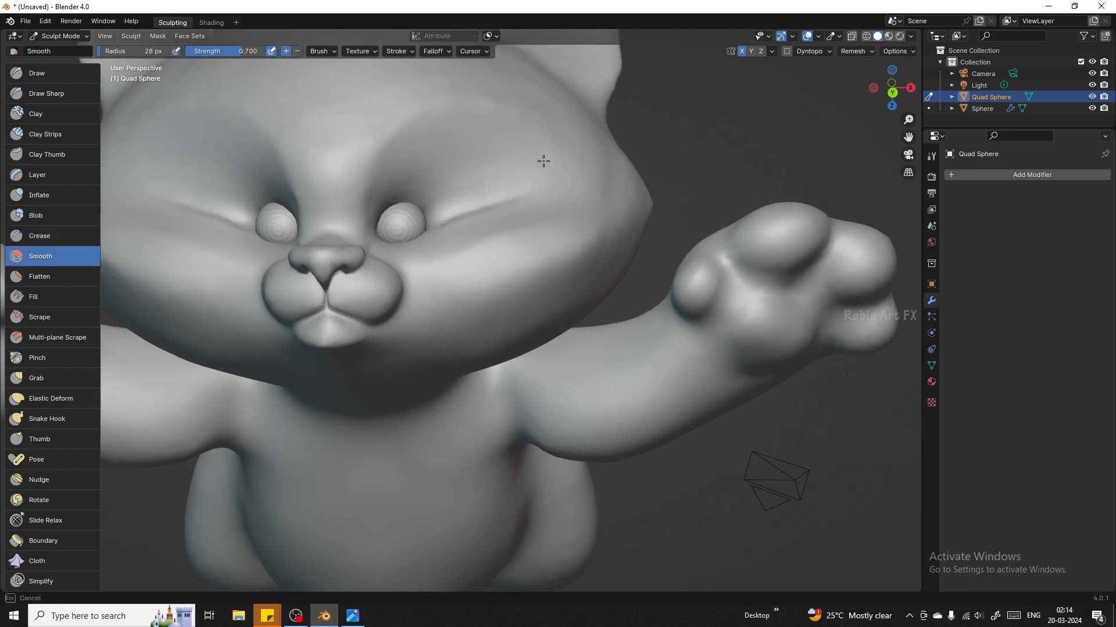
pyautogui.moveTo(542, 159); pyautogui.dragTo(184, 271, button='middle')
pyautogui.moveTo(481, 183); pyautogui.dragTo(433, 112)
pyautogui.moveTo(882, 92)
pyautogui.mouseDown()
pyautogui.moveTo(897, 92)
pyautogui.moveTo(900, 119)
pyautogui.moveTo(893, 99)
pyautogui.mouseUp()
# - Switch to Object Mode and adjust the eyeball's scale and position to fit the sculpted eyelids
pyautogui.click(61, 36)
pyautogui.click(63, 50)
pyautogui.click(449, 279)
pyautogui.click(37, 157)
pyautogui.click(37, 117)
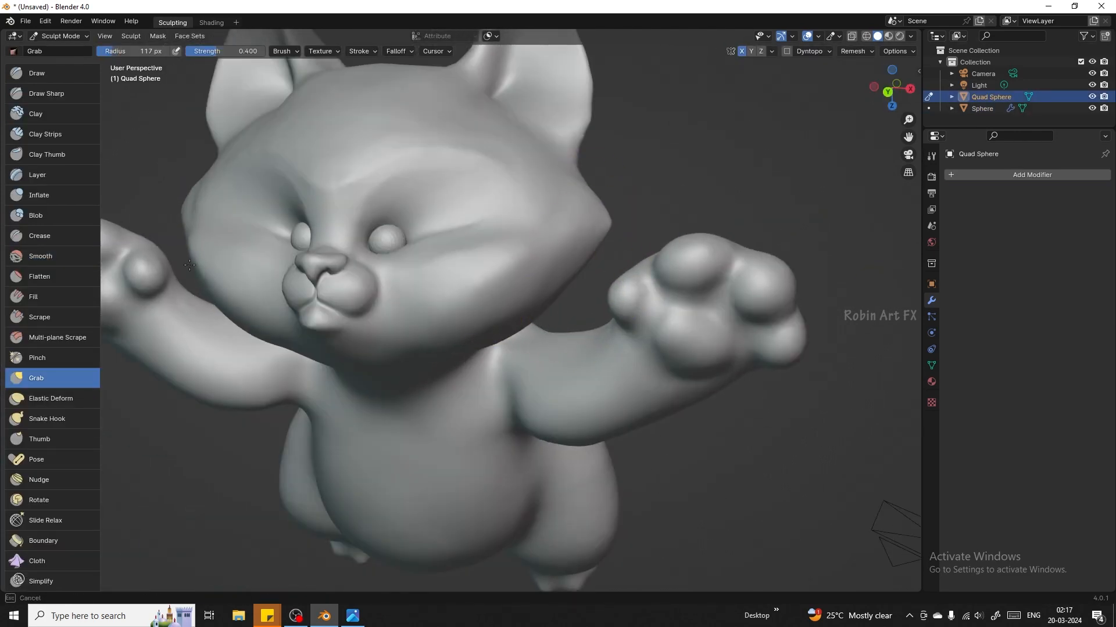
# - Reshape the cheeks and overall head silhouette with a large Grab brush in Sculpt Mode and smooth the face
pyautogui.hotkey('shift', 's')
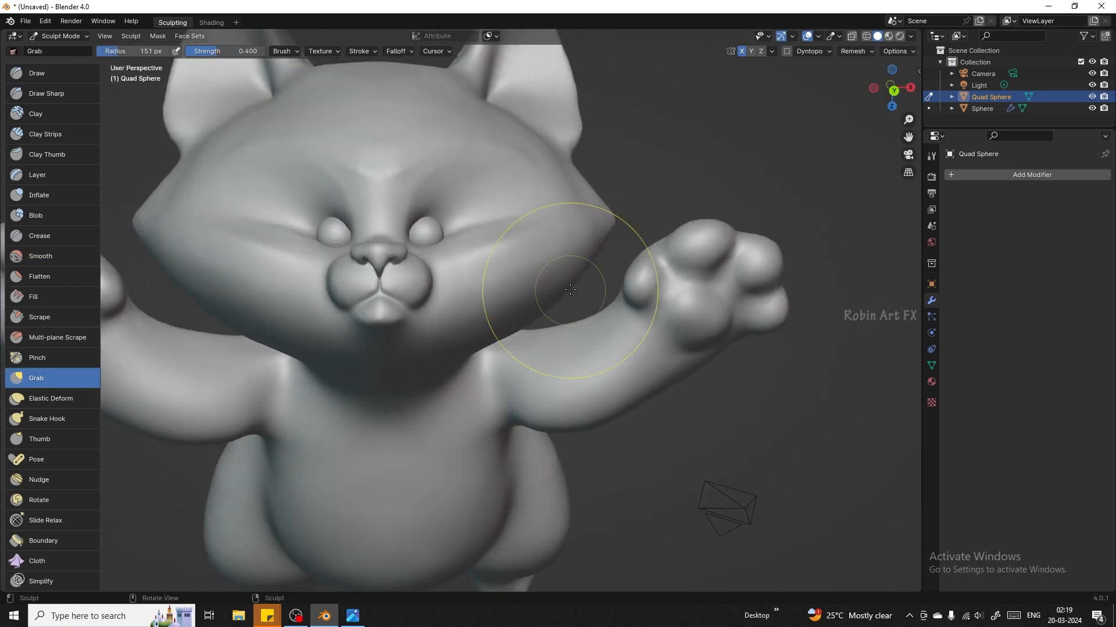
pyautogui.moveTo(570, 289); pyautogui.dragTo(396, 320)
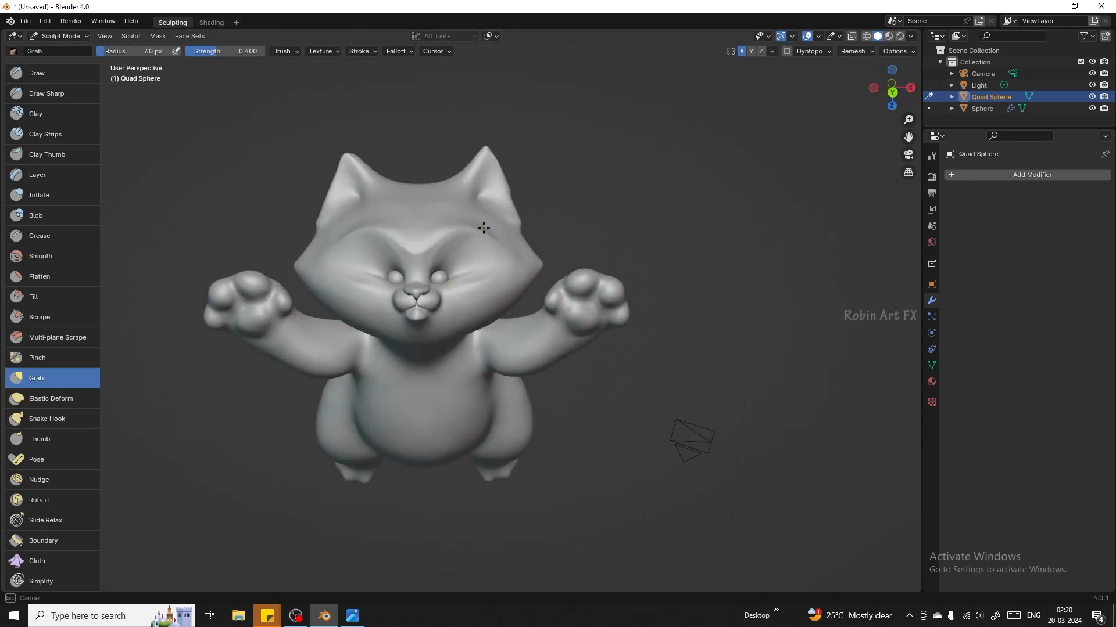
pyautogui.hotkey('shift', 's')
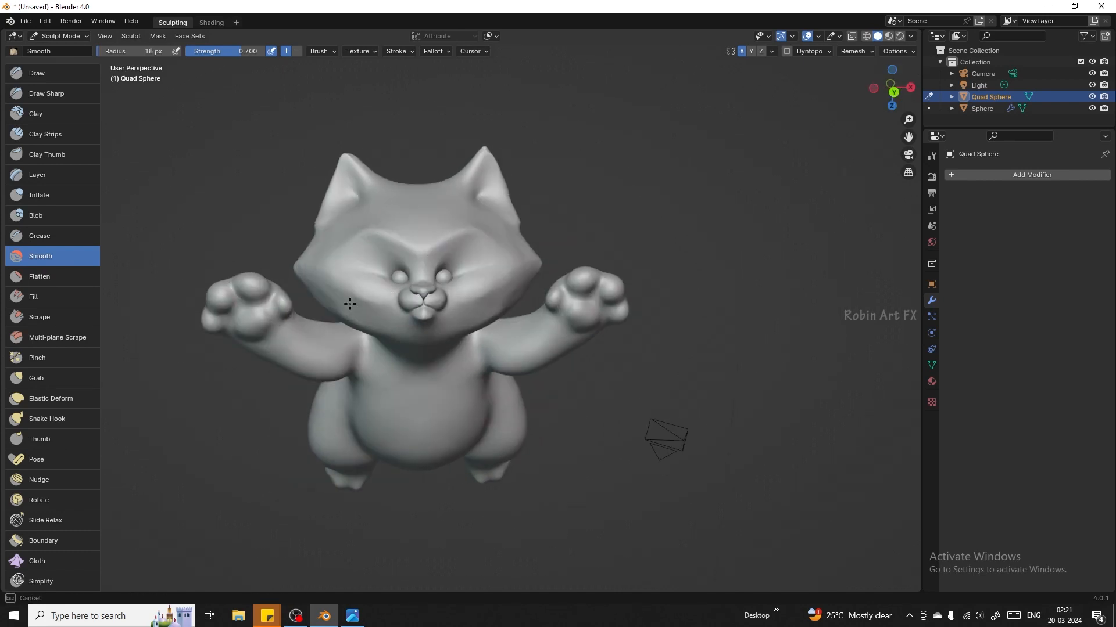
# - Refine the cheeks and inner ears with the Grab and Crease brushes and smooth the head
pyautogui.press('g')
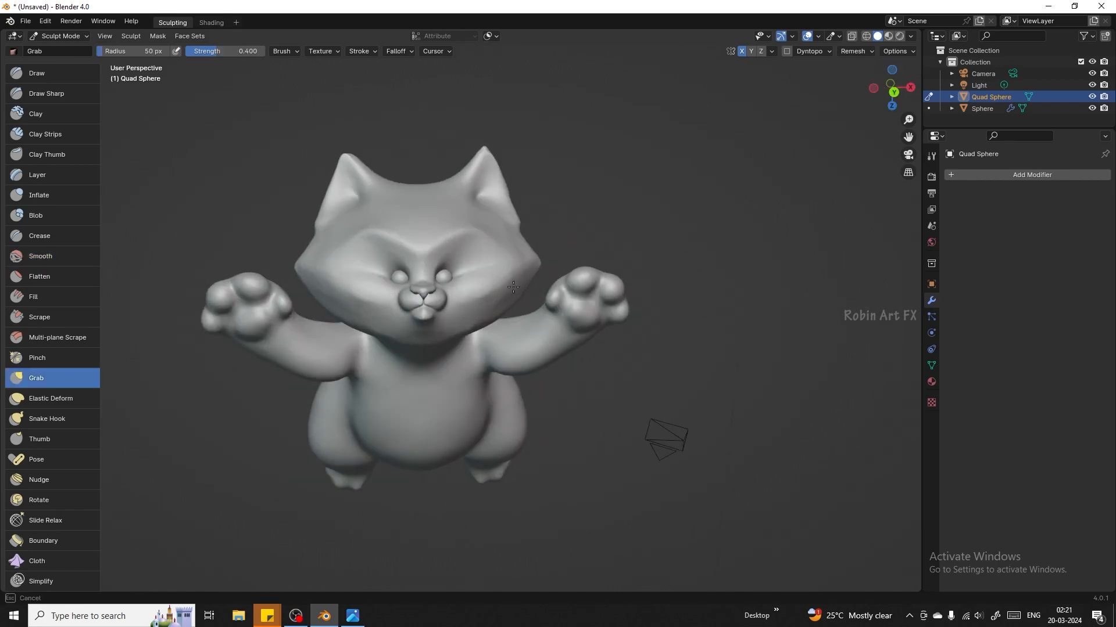
pyautogui.hotkey('shift', 's')
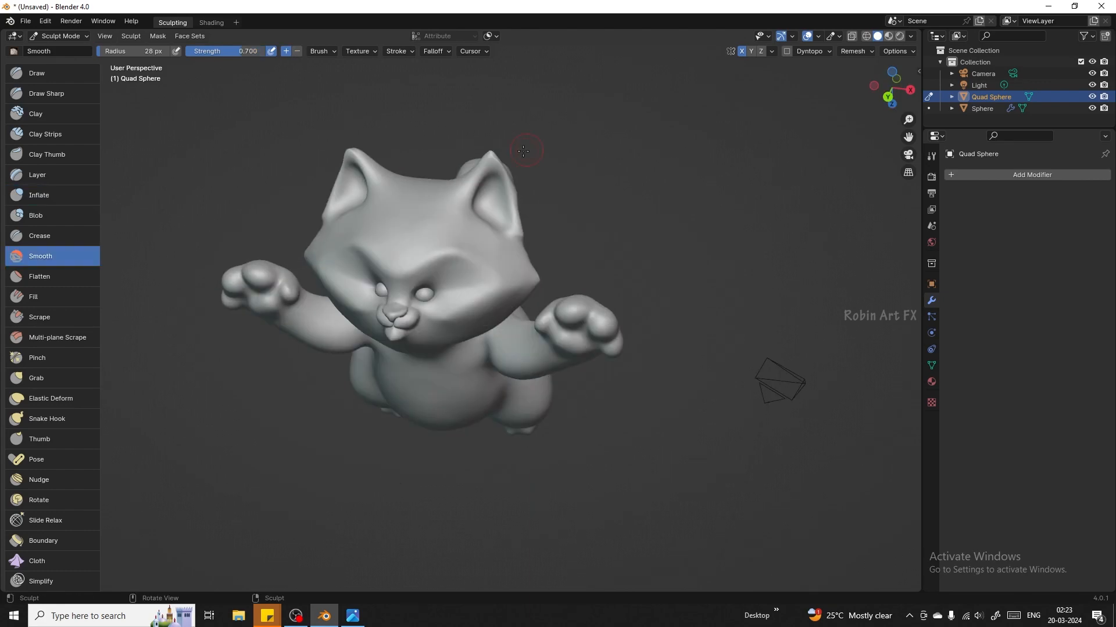
pyautogui.moveTo(892, 88)
pyautogui.mouseDown()
pyautogui.moveTo(930, 64)
pyautogui.moveTo(935, 101)
pyautogui.mouseUp()
pyautogui.click(39, 236)
pyautogui.click(41, 257)
pyautogui.moveTo(427, 175); pyautogui.dragTo(432, 226)
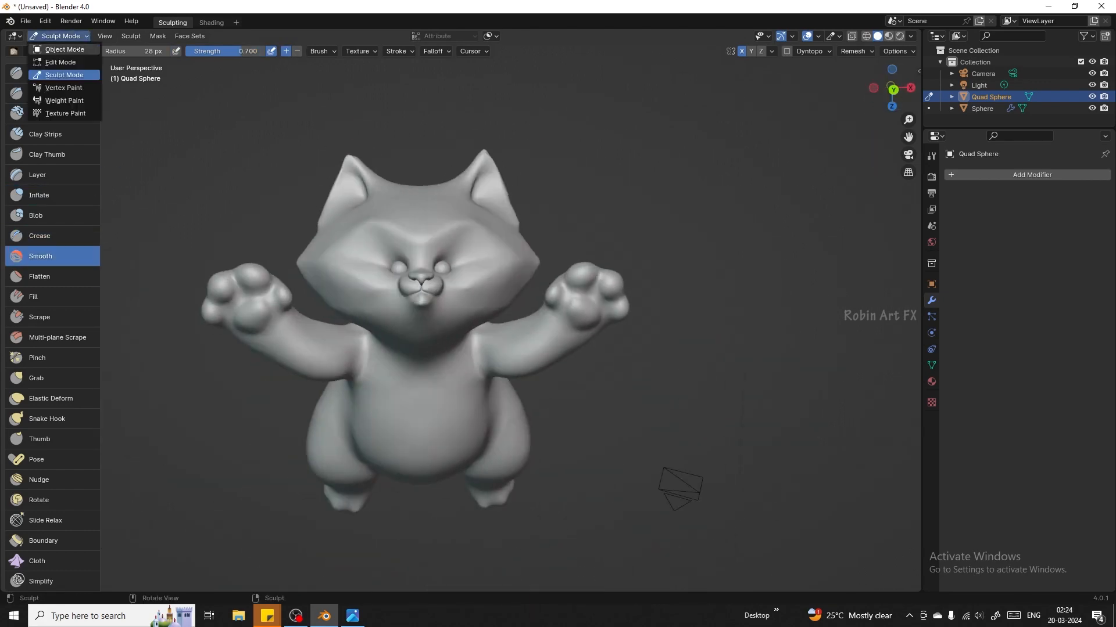
# - Switch to Object Mode, enlarge the mirrored eyeballs, and return the body to Sculpt Mode
pyautogui.click(58, 36)
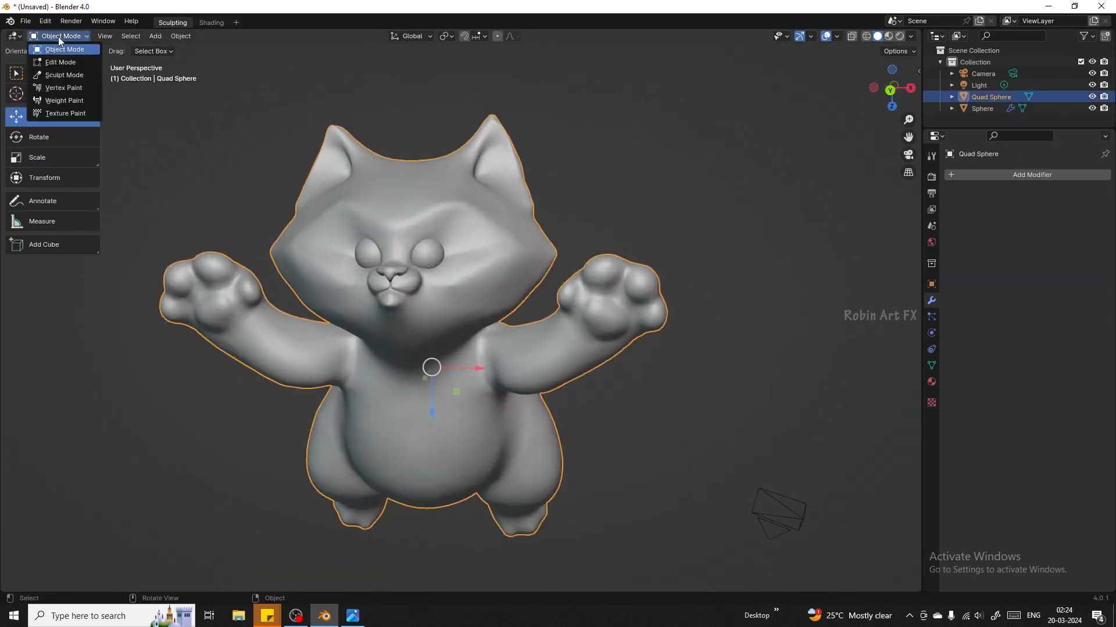
pyautogui.click(64, 75)
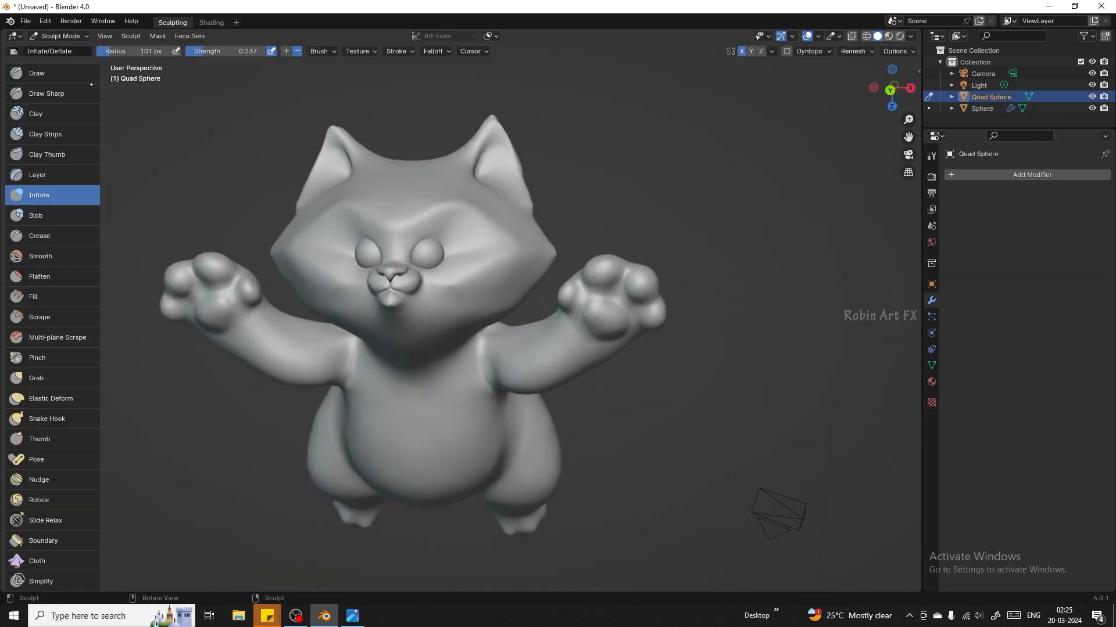
pyautogui.moveTo(371, 314); pyautogui.dragTo(424, 316, button='middle')
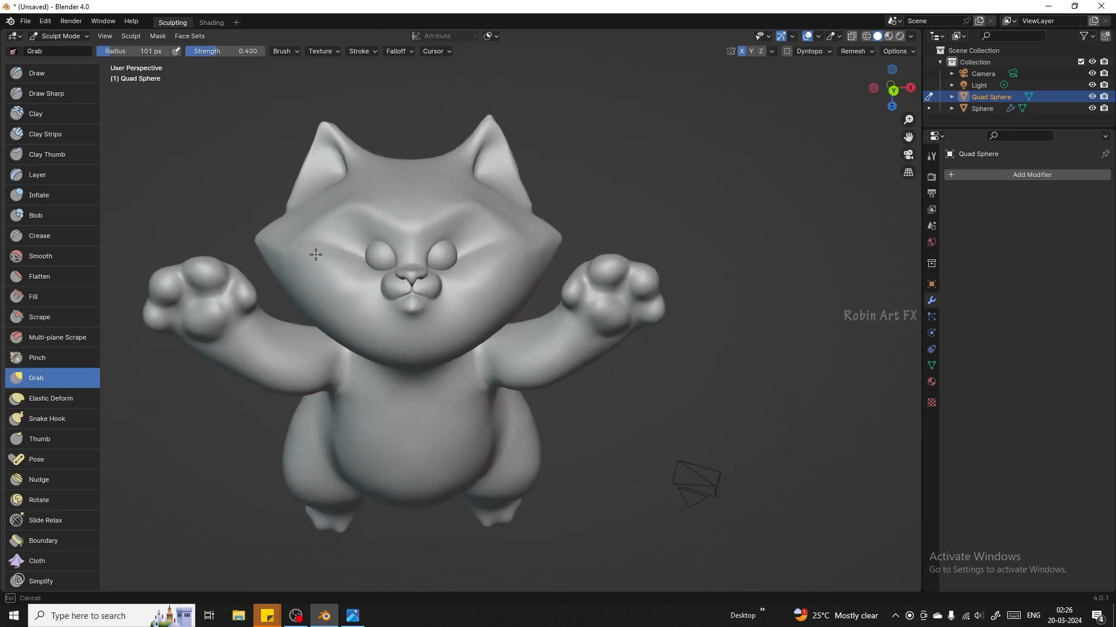
# - Widen the cheeks and reshape the lower face with the Grab brush, smoothing the chin
pyautogui.moveTo(316, 252); pyautogui.dragTo(395, 268, button='middle')
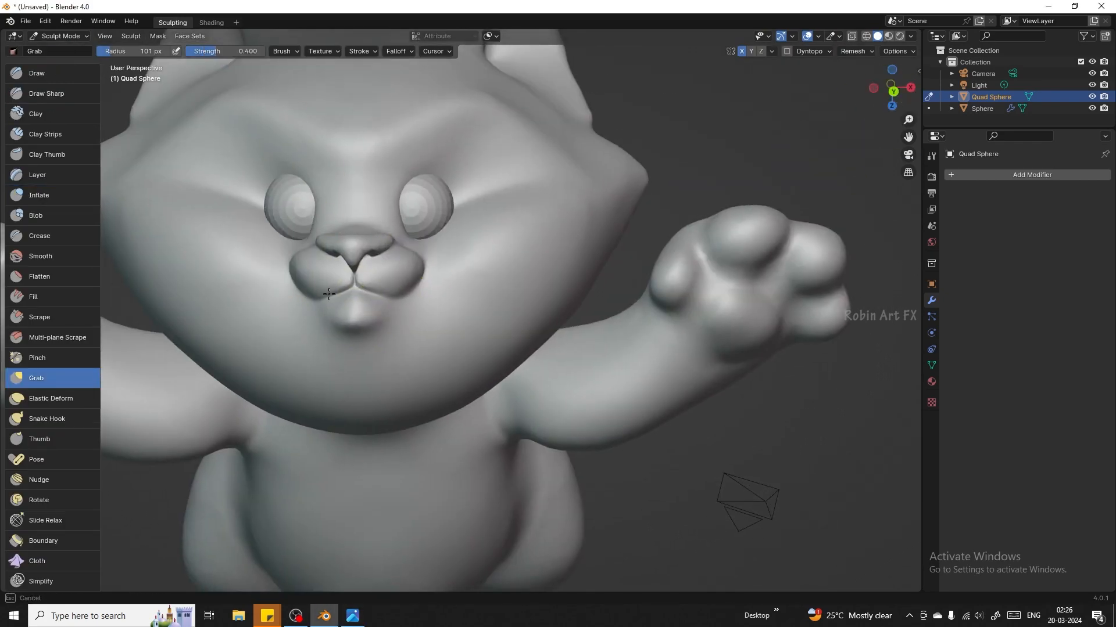
pyautogui.moveTo(415, 292); pyautogui.dragTo(596, 308, button='middle')
pyautogui.press('shift')
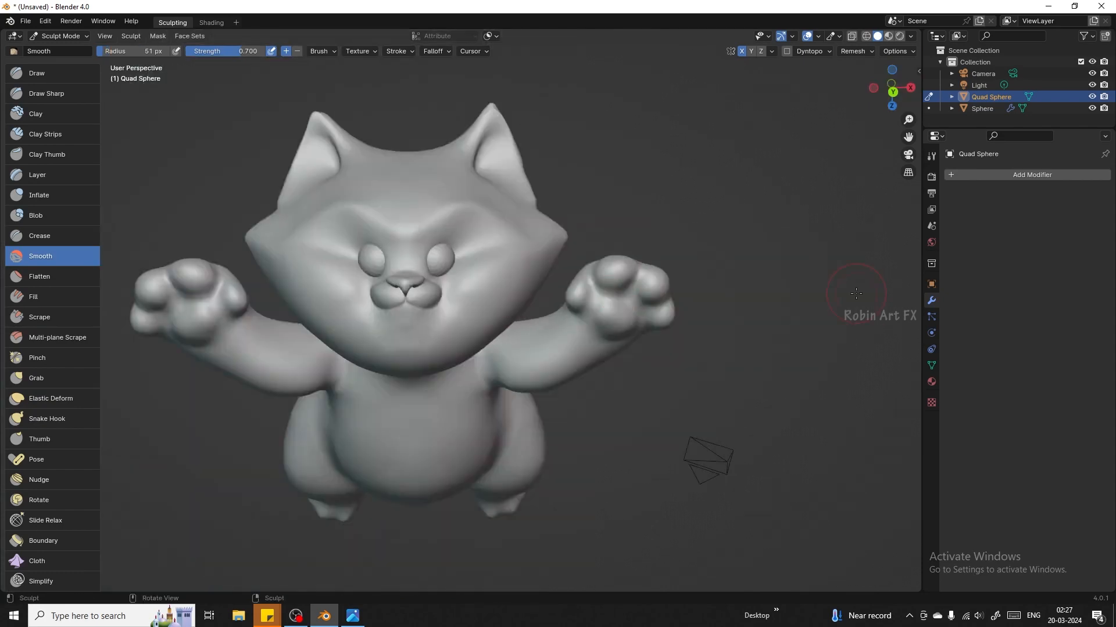
pyautogui.scroll(3, 466, 159)
pyautogui.press('g')
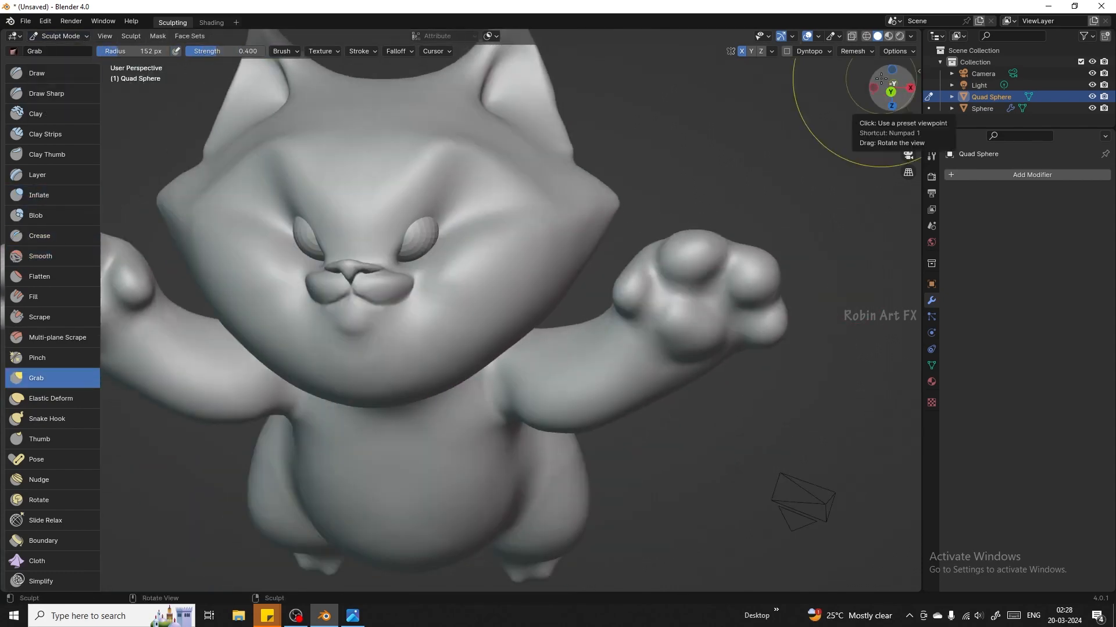
# - Pull the pointed cheek tips upward with the Grab brush and refine the lower face around the muzzle
pyautogui.scroll(-4, 787, 401)
pyautogui.scroll(5, 372, 361)
pyautogui.keyDown('shift'); pyautogui.moveTo(371, 360); pyautogui.dragTo(358, 374); pyautogui.keyUp('shift')
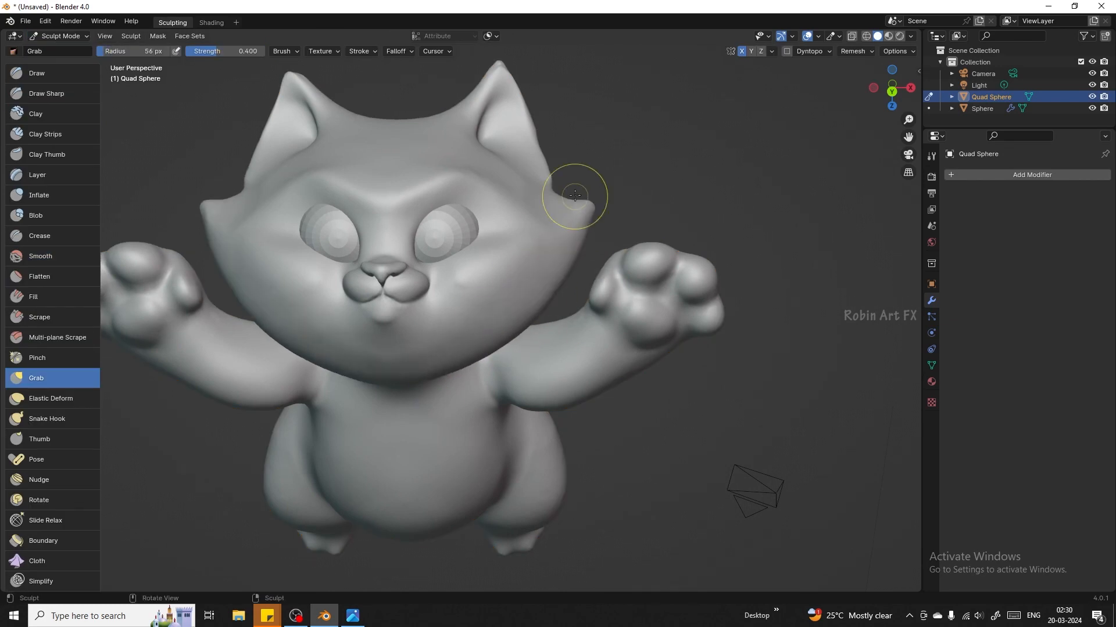
pyautogui.moveTo(574, 195); pyautogui.dragTo(579, 184)
pyautogui.moveTo(579, 184)
pyautogui.mouseDown(button='middle')
pyautogui.moveTo(418, 210)
pyautogui.moveTo(575, 197)
pyautogui.mouseUp(button='middle')
pyautogui.moveTo(407, 233)
pyautogui.mouseDown(button='middle')
pyautogui.moveTo(261, 224)
pyautogui.moveTo(407, 233)
pyautogui.mouseUp(button='middle')
pyautogui.moveTo(437, 281); pyautogui.dragTo(433, 286)
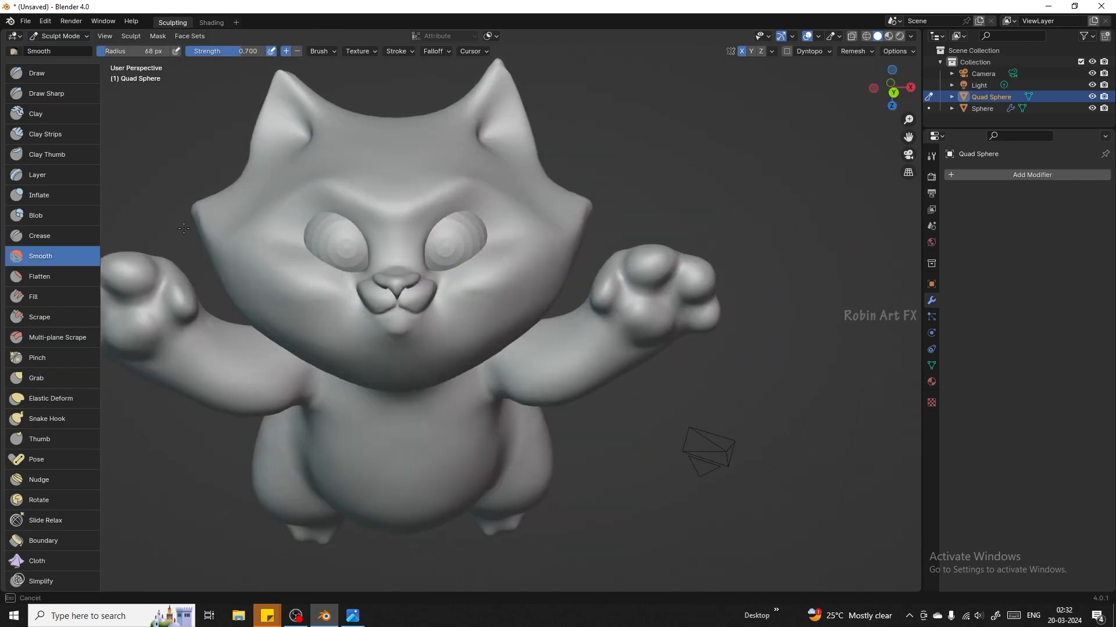
# - Reshape the ear bases and the sides of the head with Crease and Grab, smoothing the surface
pyautogui.scroll(2, 430, 279)
pyautogui.moveTo(407, 244)
pyautogui.mouseDown(button='middle')
pyautogui.moveTo(558, 233)
pyautogui.moveTo(418, 238)
pyautogui.mouseUp(button='middle')
pyautogui.keyDown('shift'); pyautogui.moveTo(494, 169); pyautogui.dragTo(506, 157); pyautogui.keyUp('shift')
pyautogui.moveTo(506, 156)
pyautogui.mouseDown(button='middle')
pyautogui.moveTo(508, 135)
pyautogui.moveTo(372, 140)
pyautogui.moveTo(506, 136)
pyautogui.mouseUp(button='middle')
pyautogui.hotkey('shift', 'c')
pyautogui.press('g')
pyautogui.hotkey('shift', 's')
pyautogui.scroll(-4, 421, 361)
pyautogui.moveTo(421, 361); pyautogui.dragTo(523, 349, button='middle')
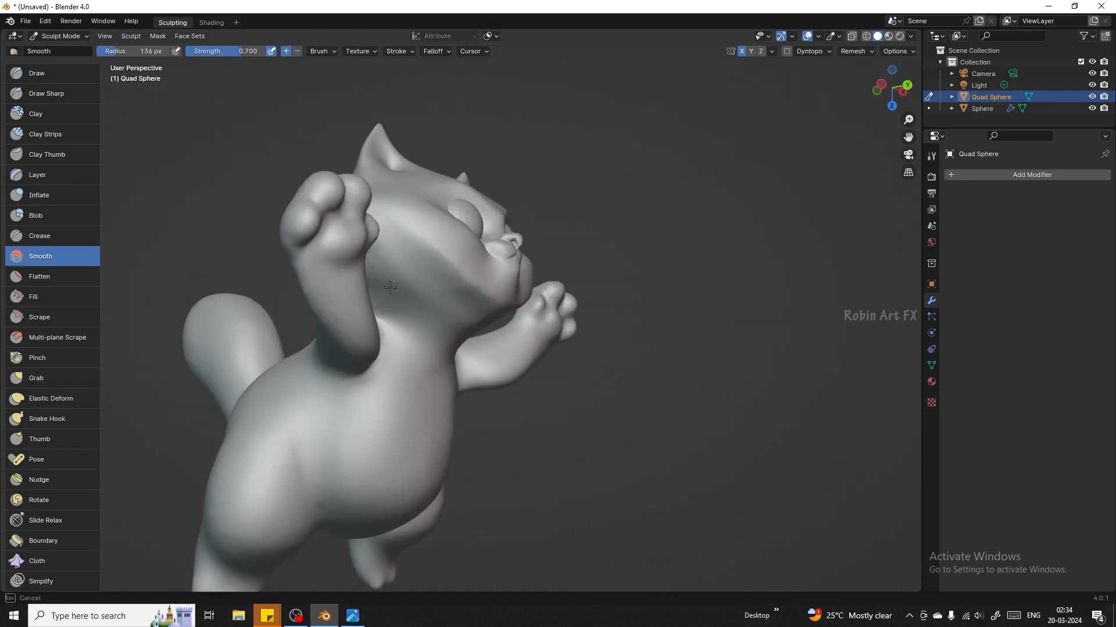
# - Refine the paws and toes with the Inflate, Crease and Smooth brushes
pyautogui.moveTo(906, 88)
pyautogui.mouseDown()
pyautogui.moveTo(838, 134)
pyautogui.moveTo(903, 95)
pyautogui.moveTo(892, 89)
pyautogui.mouseUp()
pyautogui.press('i')
pyautogui.scroll(2, 633, 378)
pyautogui.scroll(2, 632, 378)
pyautogui.hotkey('shift', 's')
pyautogui.click(41, 236)
pyautogui.click(41, 256)
pyautogui.click(41, 236)
pyautogui.click(41, 257)
# - Round the cheeks, ears and muzzle in Sculpt Mode with the Grab, Crease, Inflate and Smooth brushes
pyautogui.click(66, 74)
pyautogui.click(41, 378)
pyautogui.click(41, 236)
pyautogui.click(41, 256)
pyautogui.click(41, 195)
pyautogui.click(41, 256)
pyautogui.click(41, 378)
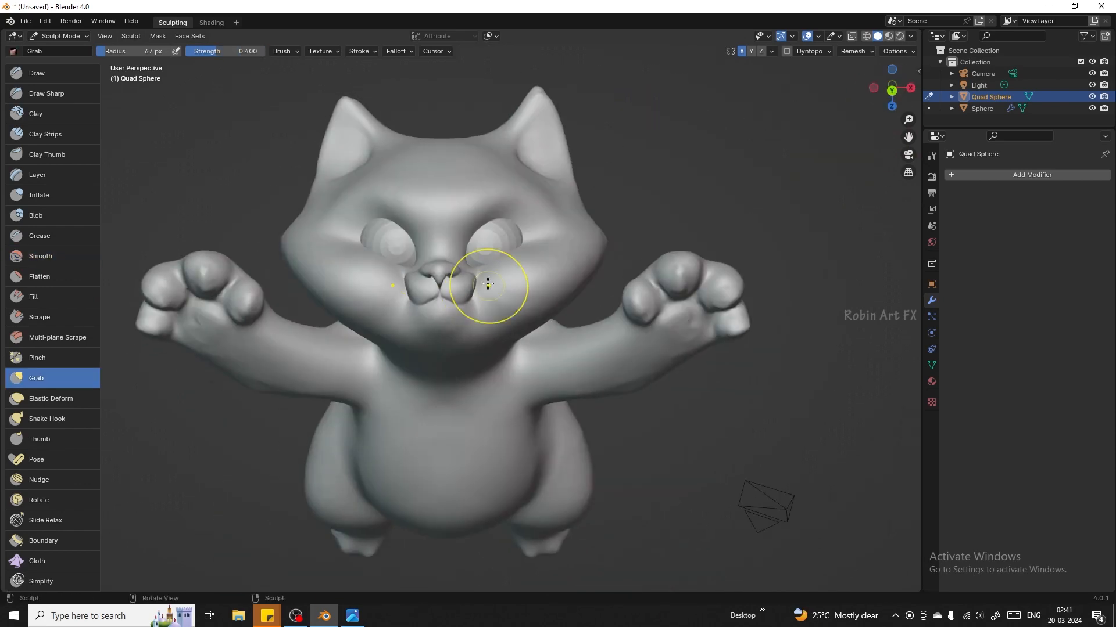
pyautogui.click(41, 256)
pyautogui.moveTo(908, 137); pyautogui.dragTo(908, 35)
# - Shape the feet with the Grab and Inflate brushes and smooth them
pyautogui.click(41, 378)
pyautogui.click(41, 195)
pyautogui.moveTo(892, 89); pyautogui.dragTo(878, 88)
pyautogui.moveTo(630, 465)
pyautogui.mouseDown()
pyautogui.moveTo(649, 453)
pyautogui.moveTo(633, 476)
pyautogui.mouseUp()
pyautogui.moveTo(892, 89)
pyautogui.mouseDown()
pyautogui.moveTo(877, 76)
pyautogui.moveTo(892, 99)
pyautogui.moveTo(872, 84)
pyautogui.mouseUp()
pyautogui.click(40, 257)
# - Adjust the upper body with the Grab brush, smooth it, and scrape the belly surface
pyautogui.click(41, 379)
pyautogui.moveTo(512, 279); pyautogui.dragTo(499, 285)
pyautogui.moveTo(893, 89)
pyautogui.mouseDown()
pyautogui.moveTo(906, 86)
pyautogui.moveTo(880, 81)
pyautogui.mouseUp()
pyautogui.click(40, 257)
pyautogui.click(40, 317)
pyautogui.moveTo(434, 415)
pyautogui.mouseDown()
pyautogui.moveTo(428, 404)
pyautogui.moveTo(407, 430)
pyautogui.mouseUp()
# - Carve the separations between the toes of the feet with the Crease brush and smooth them
pyautogui.moveTo(892, 90)
pyautogui.mouseDown()
pyautogui.moveTo(904, 87)
pyautogui.moveTo(883, 84)
pyautogui.mouseUp()
pyautogui.click(40, 236)
pyautogui.moveTo(614, 494); pyautogui.dragTo(610, 472)
pyautogui.click(41, 257)
pyautogui.scroll(-6, 610, 472)
pyautogui.moveTo(897, 90); pyautogui.dragTo(894, 85)
pyautogui.scroll(5, 441, 250)
# - Adjust the cheek contour with the Grab brush in Sculpt Mode
pyautogui.hotkey('ctrl', 'Tab')
pyautogui.hotkey('ctrl', 'Tab')
pyautogui.click(36, 378)
pyautogui.moveTo(341, 225); pyautogui.dragTo(350, 243)
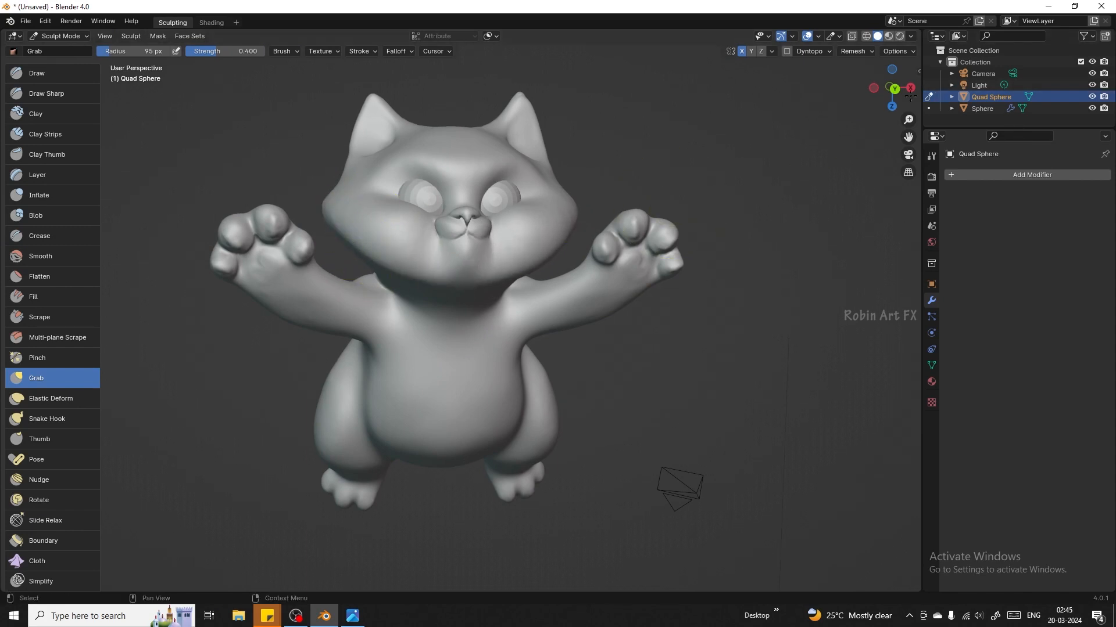
# - Try Studio lighting for the viewport shading and switch back to MatCap
pyautogui.click(909, 36)
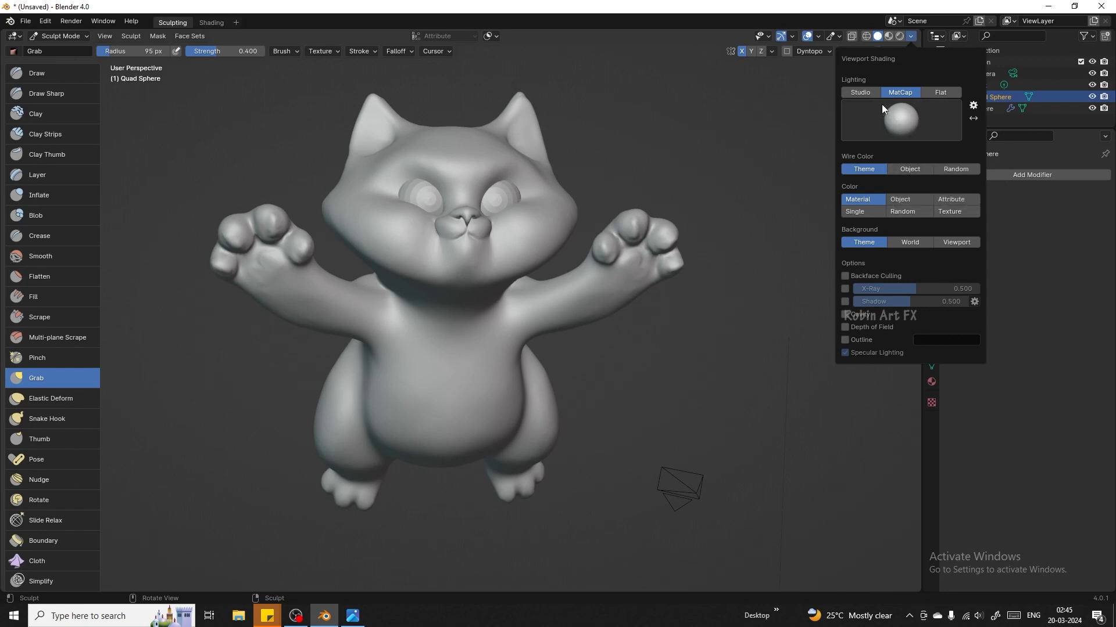
pyautogui.click(863, 93)
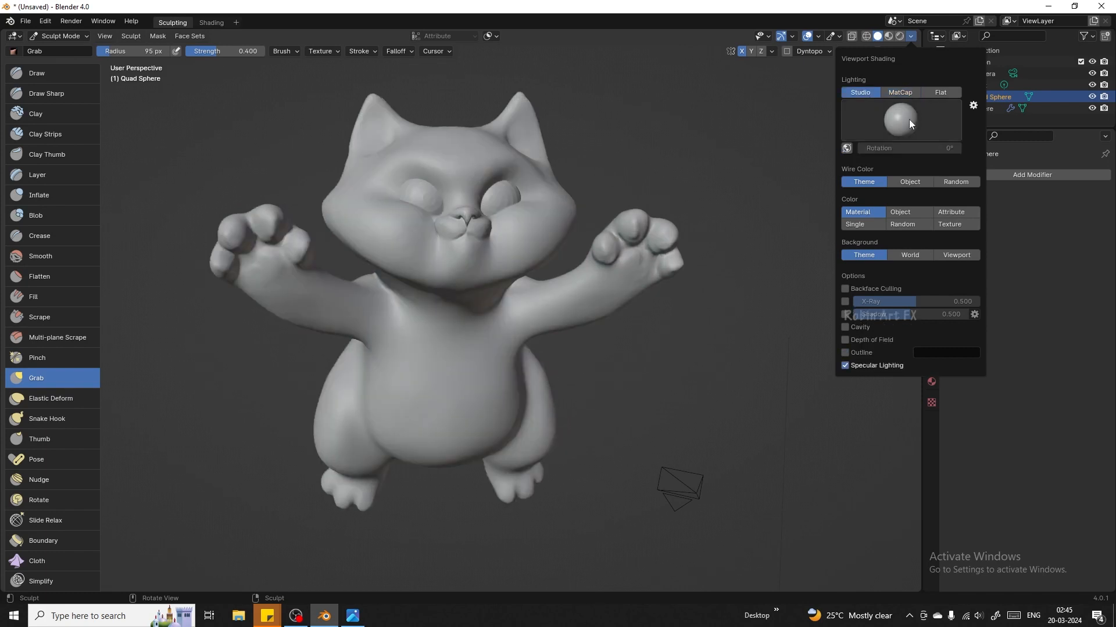
pyautogui.click(906, 94)
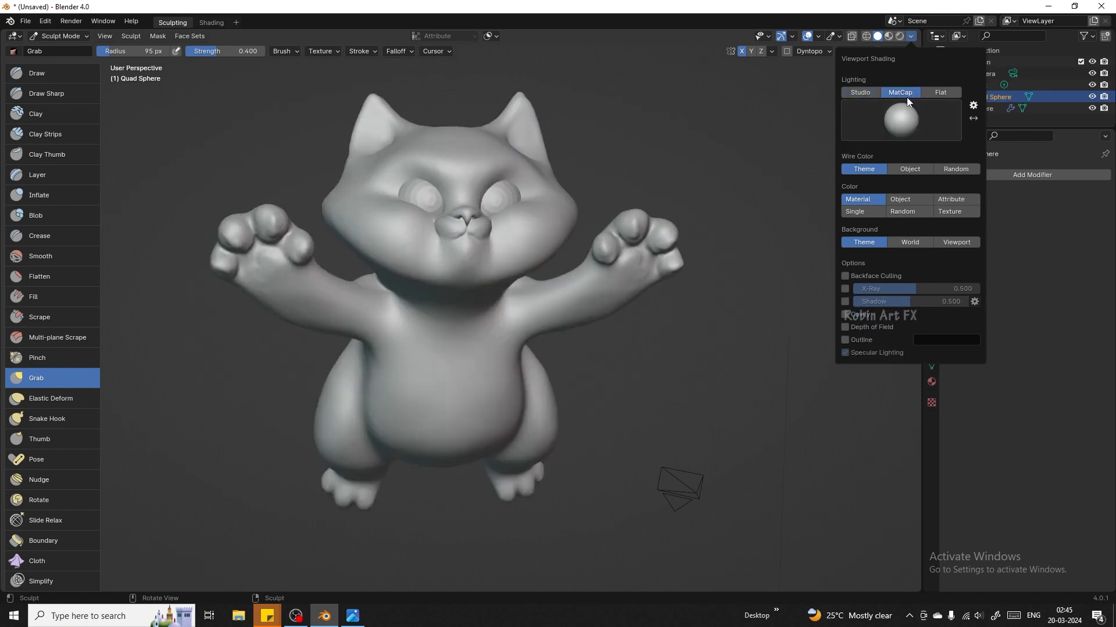
# - Try the white and brown MatCaps and apply the red clay MatCap to the viewport
pyautogui.click(898, 116)
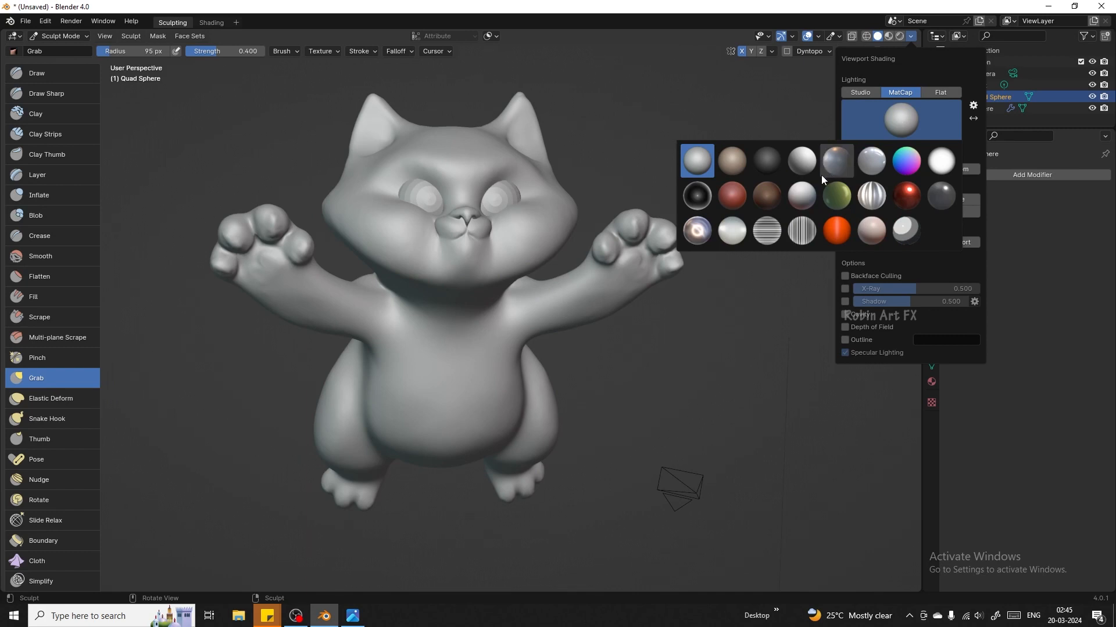
pyautogui.click(808, 169)
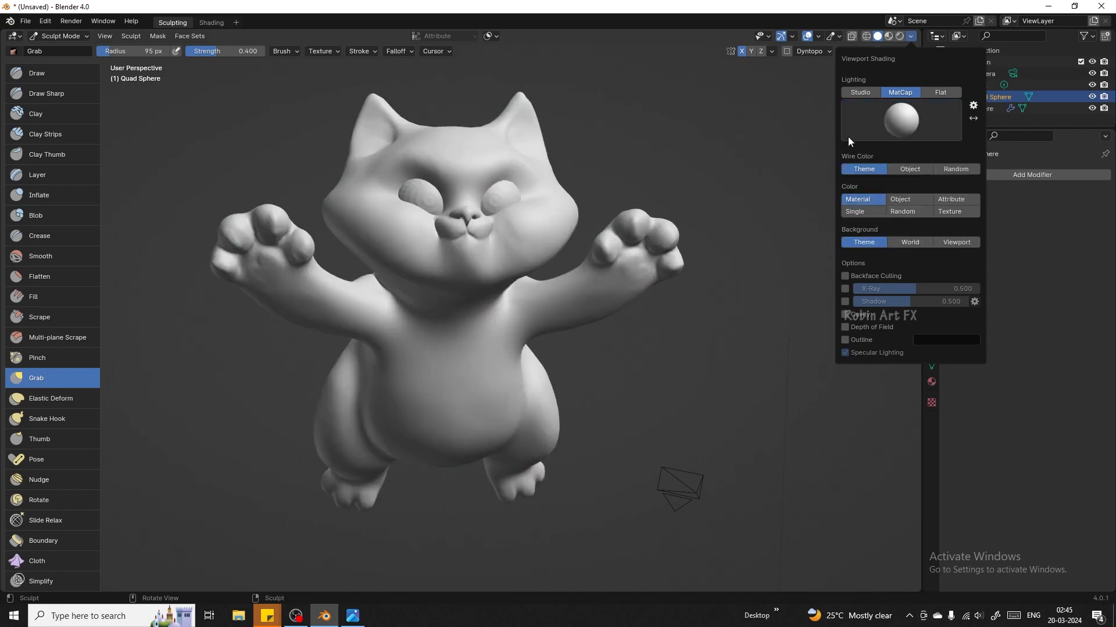
pyautogui.click(891, 123)
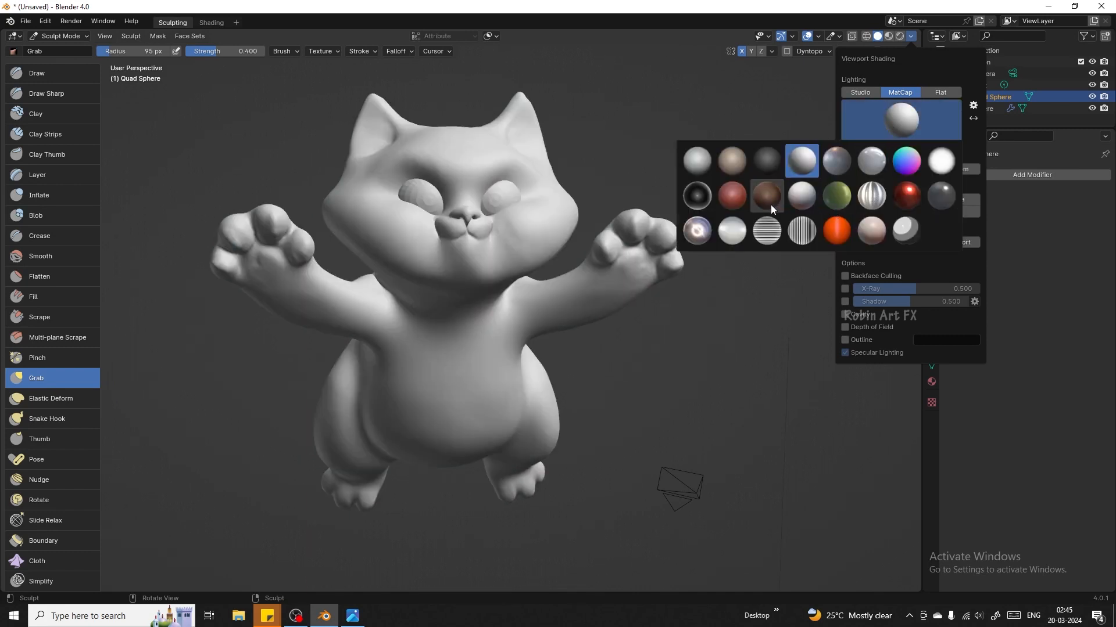
pyautogui.click(767, 197)
pyautogui.click(891, 121)
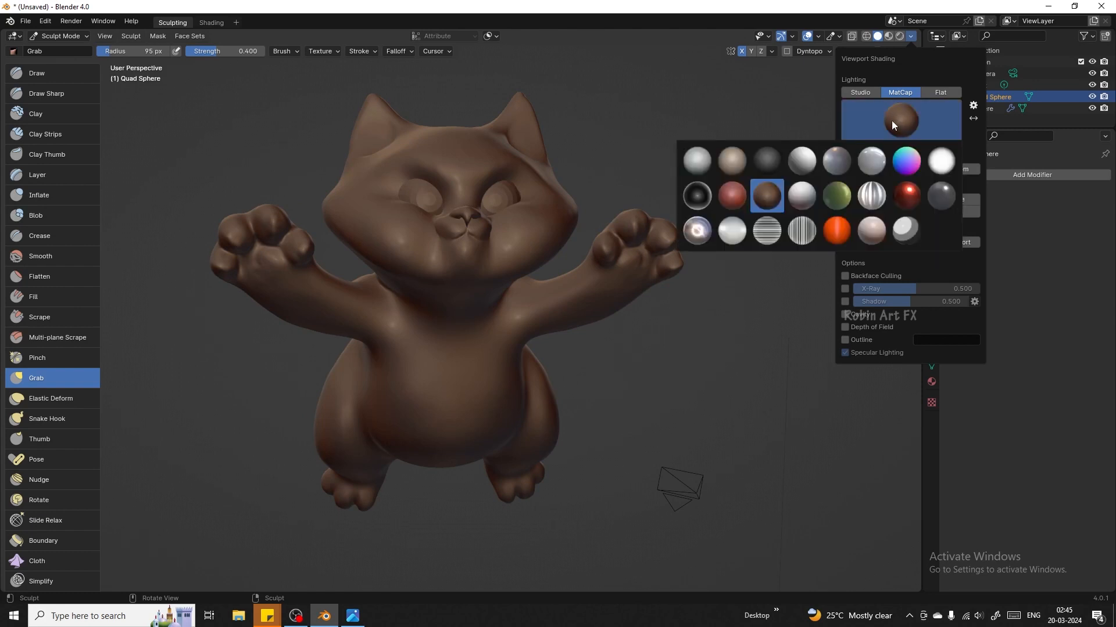
pyautogui.click(739, 207)
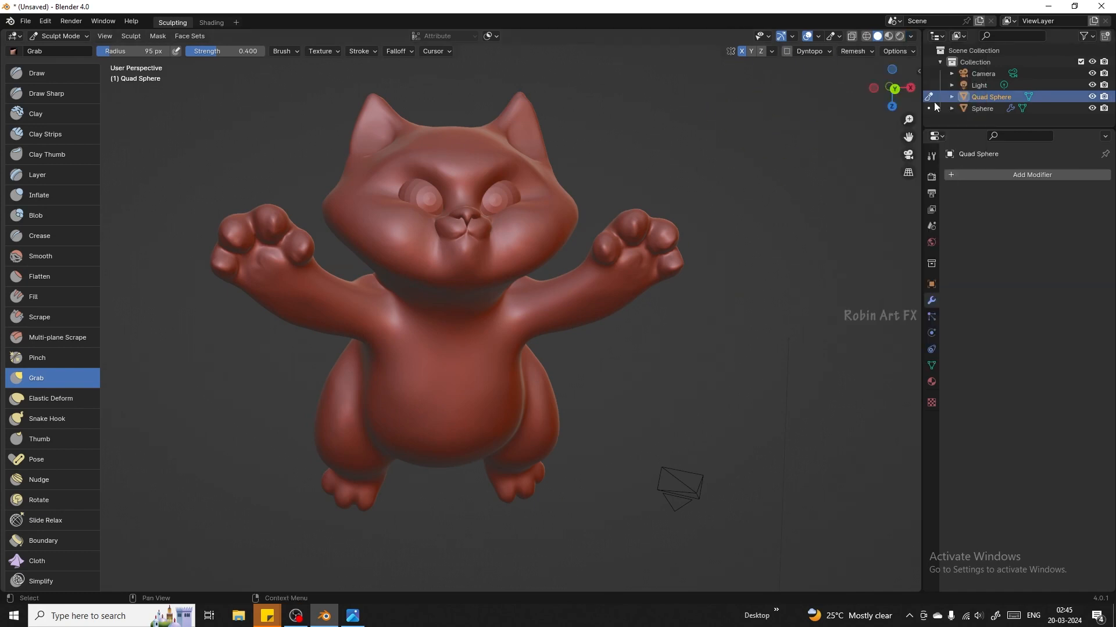
# - Adjust the character's form with Grab and Elastic Deform strokes and smooth the result
pyautogui.moveTo(872, 346); pyautogui.dragTo(205, 366, button='middle')
pyautogui.moveTo(205, 367); pyautogui.dragTo(247, 375)
pyautogui.moveTo(892, 88)
pyautogui.mouseDown()
pyautogui.moveTo(802, 93)
pyautogui.moveTo(837, 102)
pyautogui.moveTo(888, 93)
pyautogui.moveTo(891, 81)
pyautogui.moveTo(884, 92)
pyautogui.moveTo(898, 90)
pyautogui.mouseUp()
pyautogui.click(51, 398)
pyautogui.click(41, 257)
# - Crease the junction of neck and shoulders and smooth the cheeks beside the muzzle
pyautogui.click(40, 236)
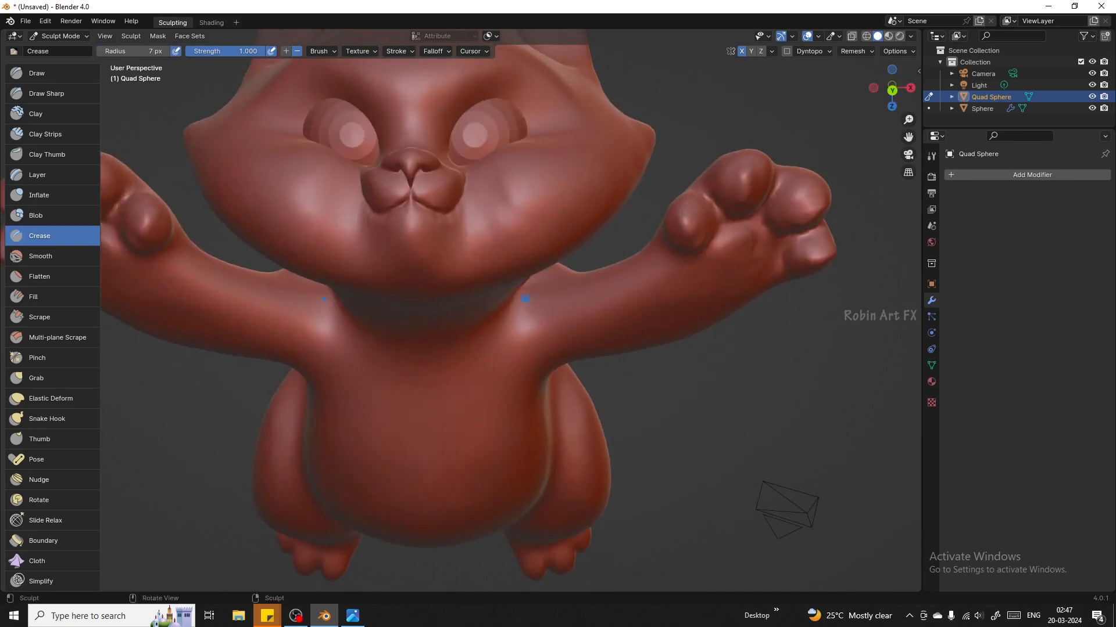
pyautogui.click(40, 256)
pyautogui.moveTo(469, 224)
pyautogui.mouseDown()
pyautogui.moveTo(466, 234)
pyautogui.moveTo(506, 250)
pyautogui.mouseUp()
pyautogui.click(36, 378)
pyautogui.moveTo(892, 89)
pyautogui.mouseDown()
pyautogui.moveTo(859, 96)
pyautogui.moveTo(924, 87)
pyautogui.mouseUp()
pyautogui.click(41, 256)
pyautogui.moveTo(505, 268); pyautogui.dragTo(517, 262)
pyautogui.moveTo(891, 89)
pyautogui.mouseDown()
pyautogui.moveTo(842, 102)
pyautogui.moveTo(929, 78)
pyautogui.mouseUp()
# - Reshape the brows and cheeks with the Grab brush and undo the last stroke
pyautogui.click(36, 378)
pyautogui.moveTo(324, 175); pyautogui.dragTo(332, 173)
pyautogui.moveTo(892, 89)
pyautogui.mouseDown()
pyautogui.moveTo(877, 122)
pyautogui.moveTo(906, 113)
pyautogui.moveTo(889, 49)
pyautogui.mouseUp()
pyautogui.moveTo(503, 255); pyautogui.dragTo(500, 272)
pyautogui.moveTo(892, 89); pyautogui.dragTo(891, 96)
pyautogui.hotkey('ctrl', 'z')
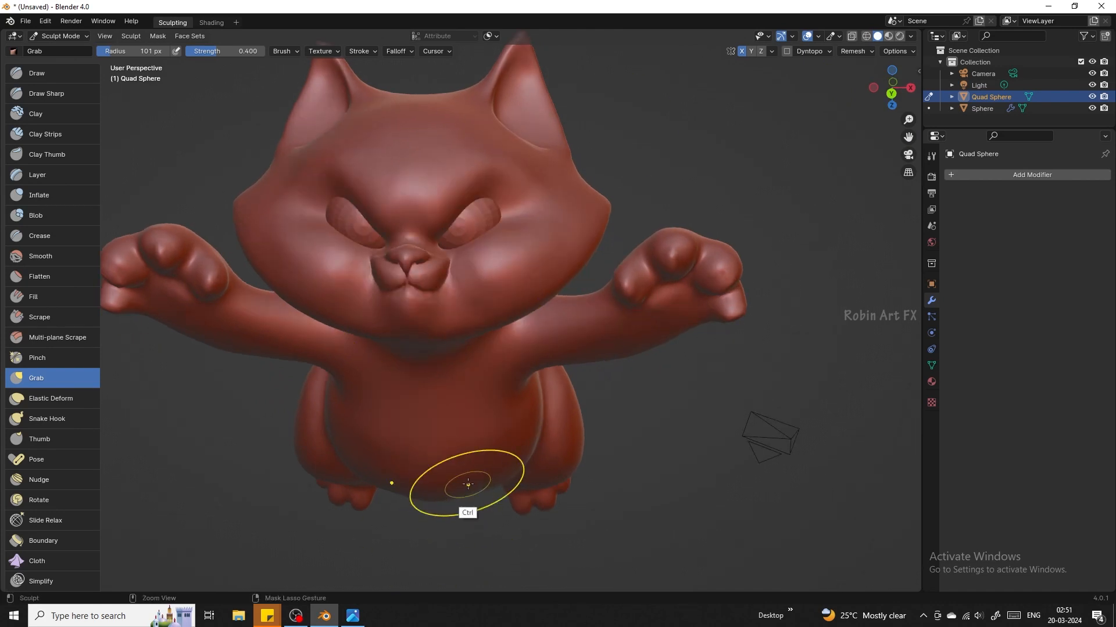
# - Try pulling the muzzle upward with the Grab brush and undo the strokes
pyautogui.moveTo(436, 257)
pyautogui.mouseDown()
pyautogui.moveTo(438, 231)
pyautogui.moveTo(438, 266)
pyautogui.moveTo(448, 193)
pyautogui.mouseUp()
pyautogui.hotkey('ctrl', 'z')
pyautogui.hotkey('ctrl', 'z')
# - Try different brow and muzzle shapes around the eyes and mouth with a 101 px Grab brush
pyautogui.moveTo(508, 223); pyautogui.dragTo(506, 219)
pyautogui.moveTo(500, 221); pyautogui.dragTo(507, 226, button='middle')
pyautogui.moveTo(473, 211); pyautogui.dragTo(469, 221)
pyautogui.moveTo(469, 220); pyautogui.dragTo(435, 291, button='middle')
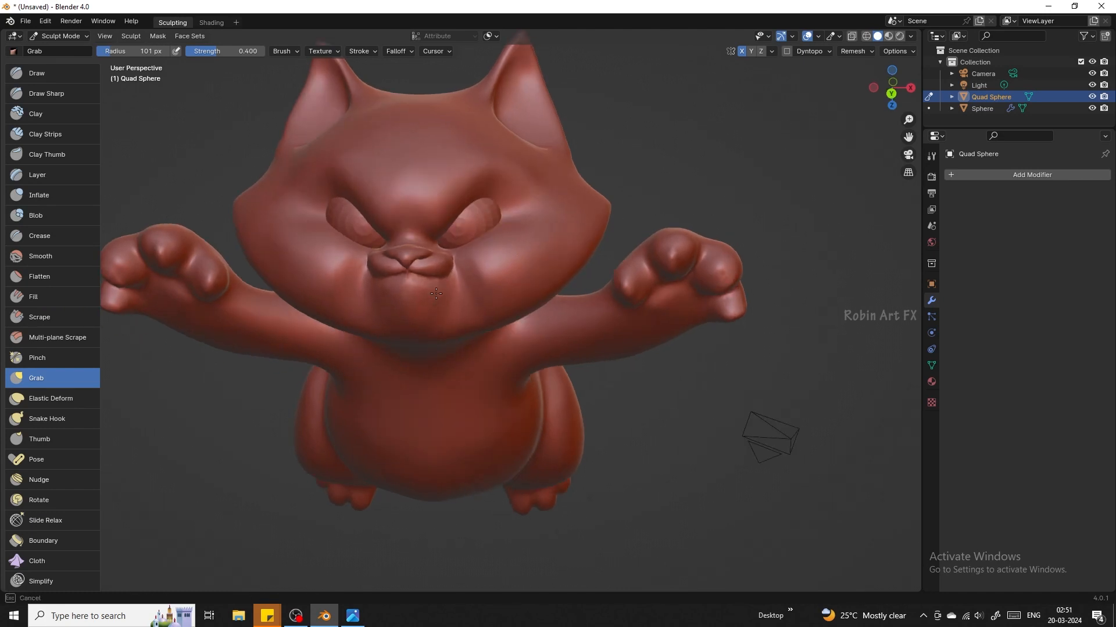
pyautogui.moveTo(435, 293); pyautogui.dragTo(436, 294)
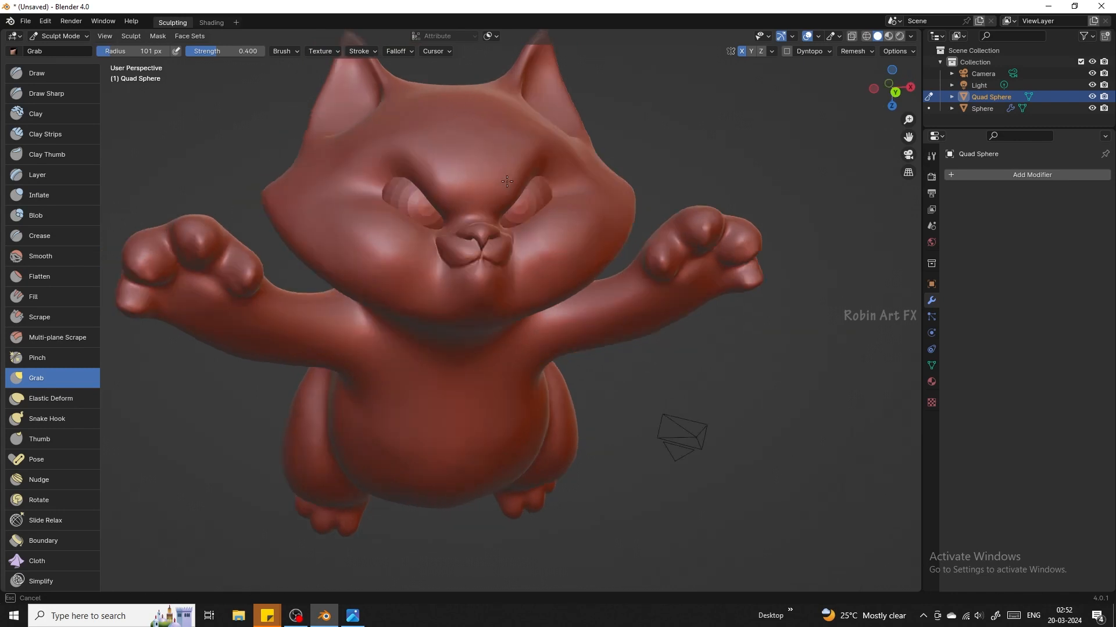
# - Rework the brow above the eyes and the cheek with the Grab brush, undo one stroke, and smooth the face
pyautogui.moveTo(507, 170); pyautogui.dragTo(503, 187)
pyautogui.moveTo(888, 93)
pyautogui.mouseDown()
pyautogui.moveTo(838, 97)
pyautogui.moveTo(874, 101)
pyautogui.mouseUp()
pyautogui.hotkey('ctrl', 'z')
pyautogui.moveTo(364, 270); pyautogui.dragTo(354, 276)
pyautogui.click(44, 256)
pyautogui.scroll(-4, 465, 232)
pyautogui.moveTo(889, 90)
pyautogui.mouseDown()
pyautogui.moveTo(789, 92)
pyautogui.moveTo(912, 90)
pyautogui.moveTo(898, 90)
pyautogui.mouseUp()
pyautogui.scroll(4, 894, 88)
pyautogui.moveTo(894, 88)
pyautogui.mouseDown()
pyautogui.moveTo(937, 87)
pyautogui.moveTo(895, 89)
pyautogui.mouseUp()
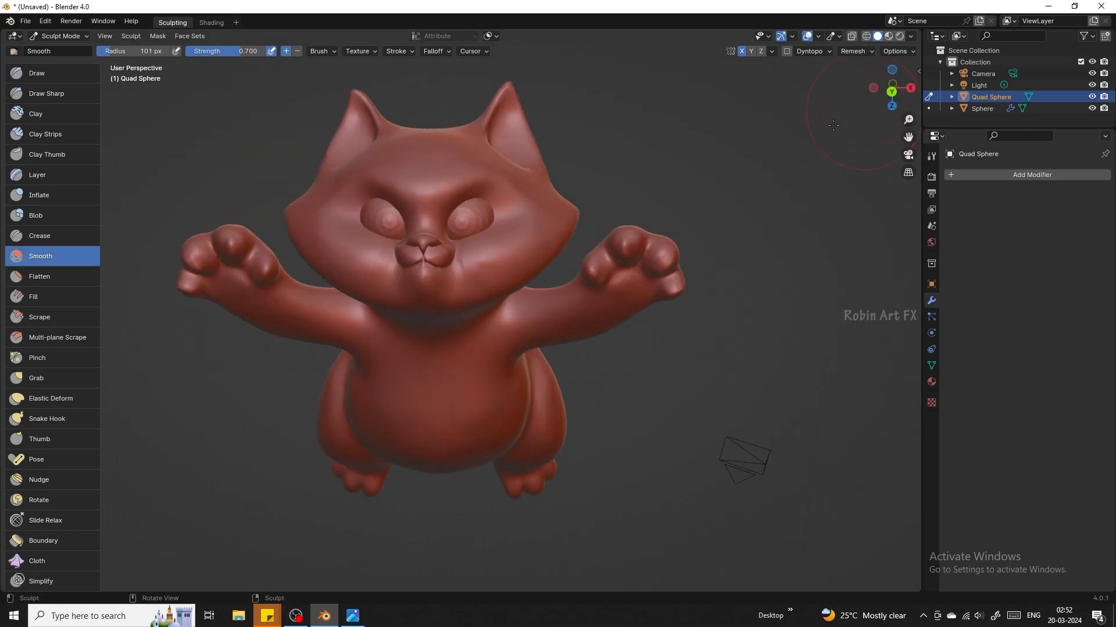
# - Switch to Object Mode, select the mirrored eyeball sphere and enter Edit Mode on it
pyautogui.click(60, 36)
pyautogui.click(60, 50)
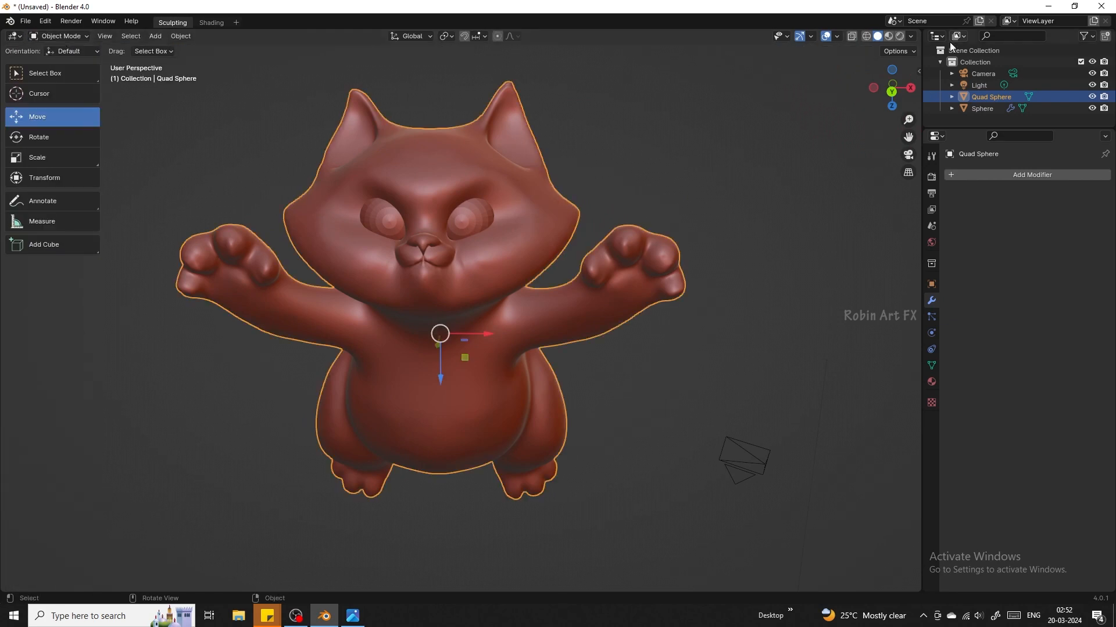
pyautogui.click(472, 216)
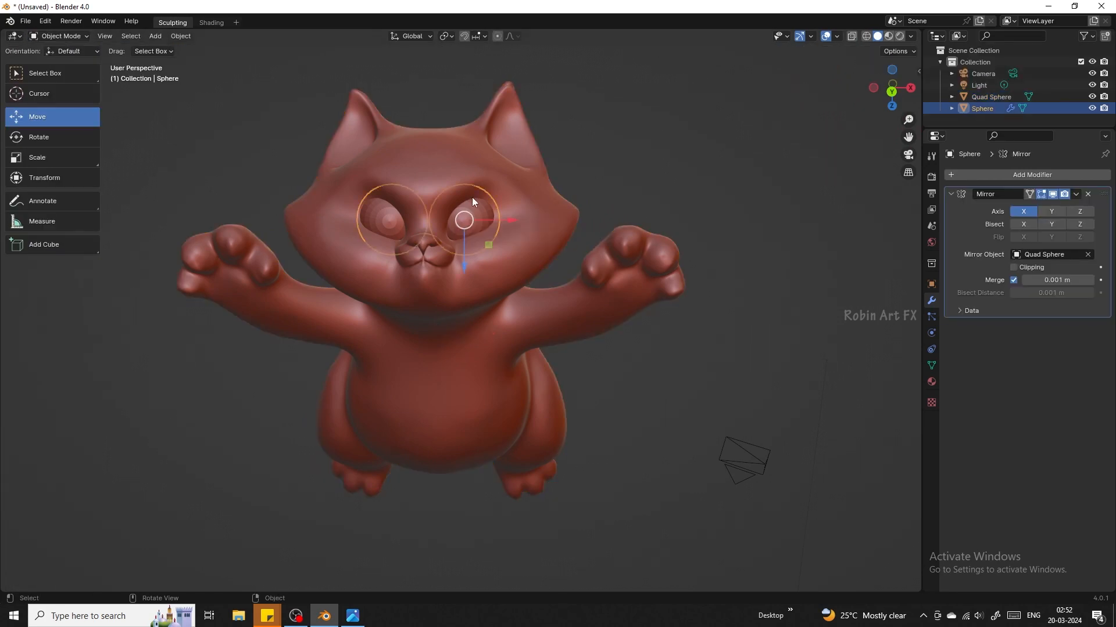
pyautogui.scroll(6, 469, 193)
pyautogui.moveTo(903, 133); pyautogui.dragTo(989, 330)
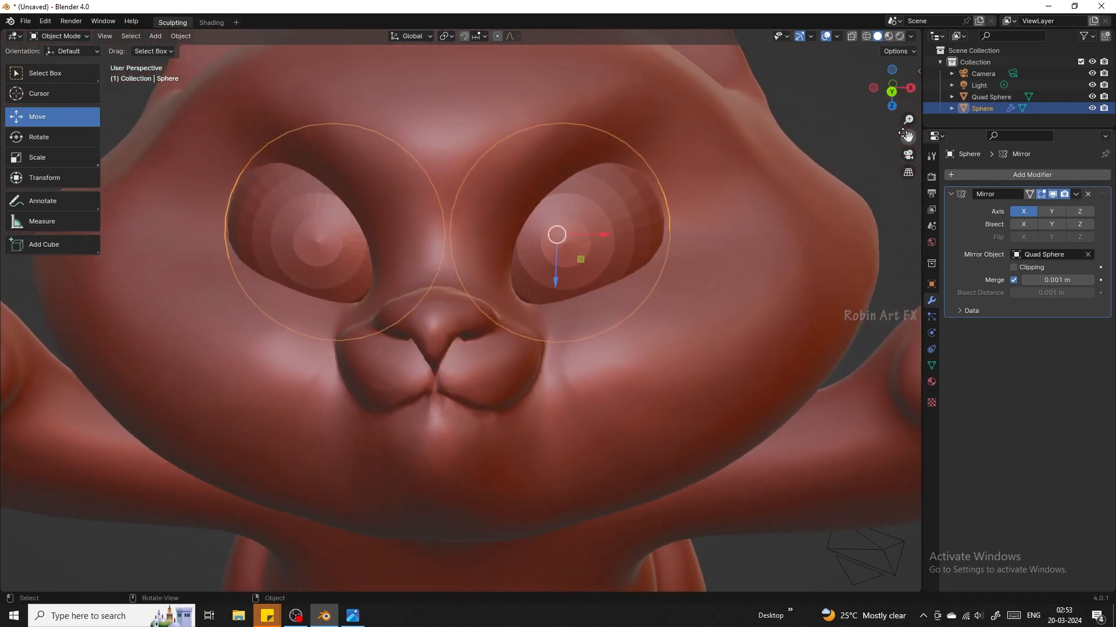
pyautogui.click(57, 37)
pyautogui.click(61, 62)
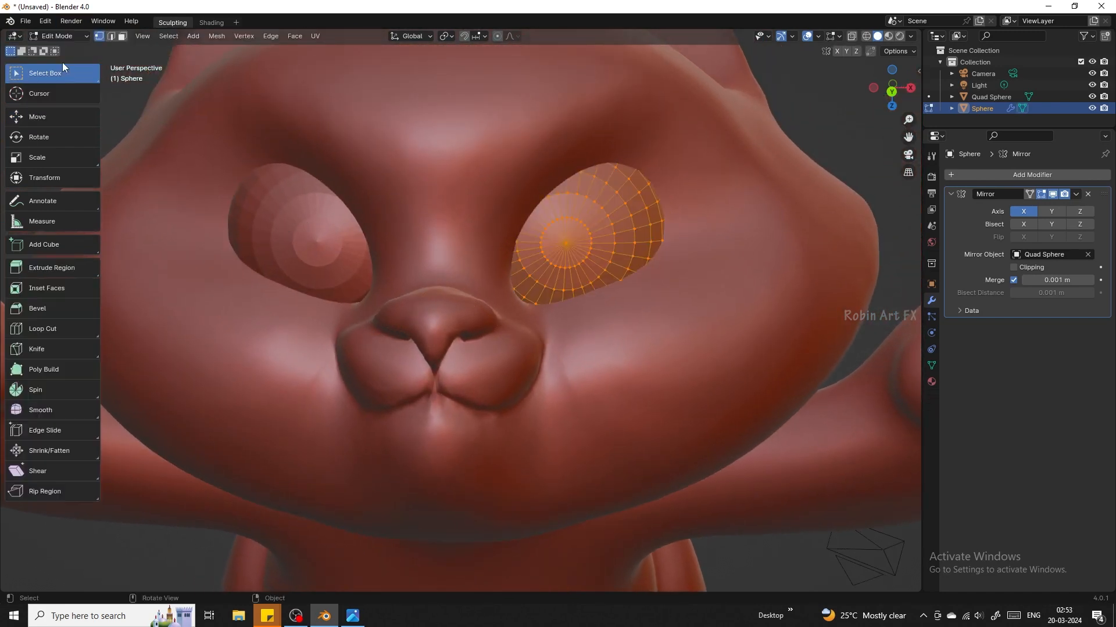
# - Switch to face selection and select the faces covering the front iris area of the eyeball with circle selection
pyautogui.click(122, 37)
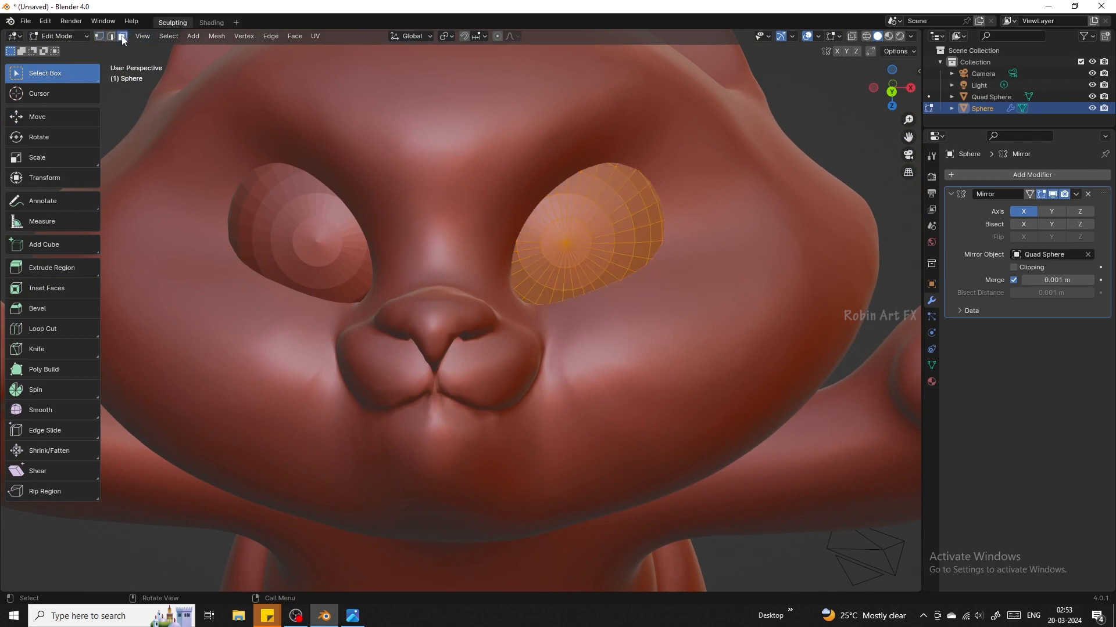
pyautogui.click(624, 229)
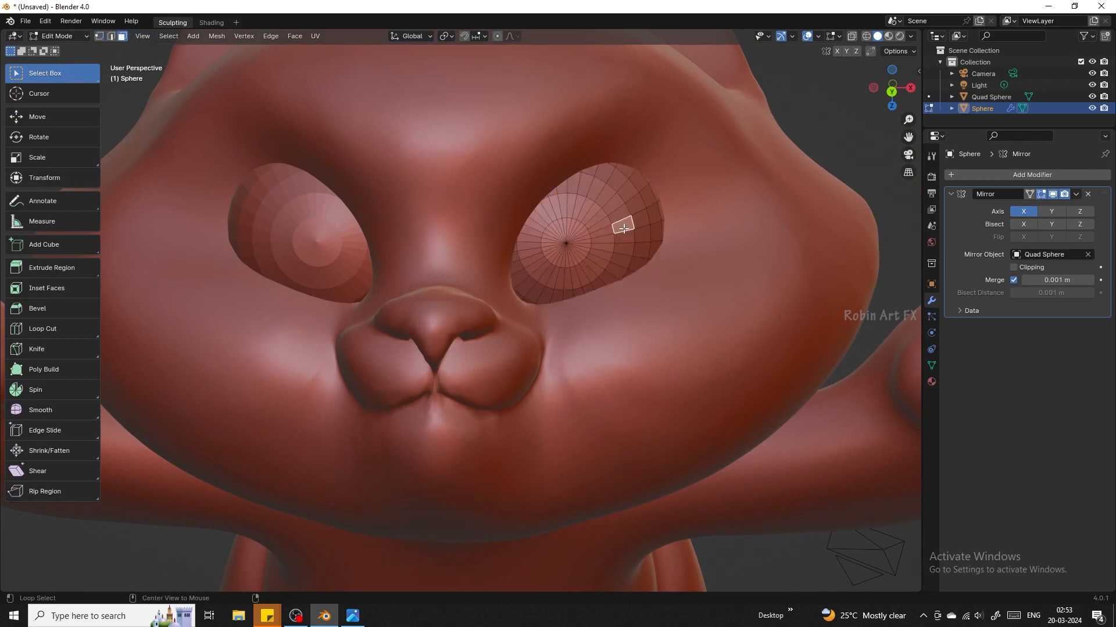
pyautogui.keyDown('alt'); pyautogui.click(624, 228); pyautogui.keyUp('alt')
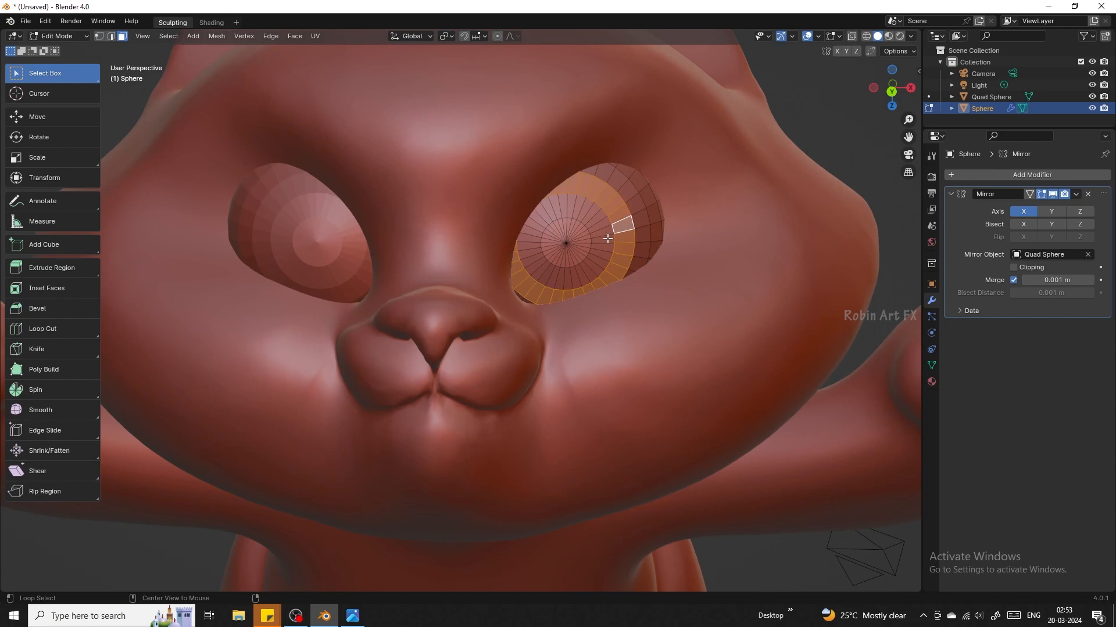
pyautogui.keyDown('alt'); pyautogui.click(606, 238); pyautogui.keyUp('alt')
pyautogui.keyDown('alt'); pyautogui.keyDown('shift'); pyautogui.click(589, 226); pyautogui.keyUp('shift'); pyautogui.keyUp('alt')
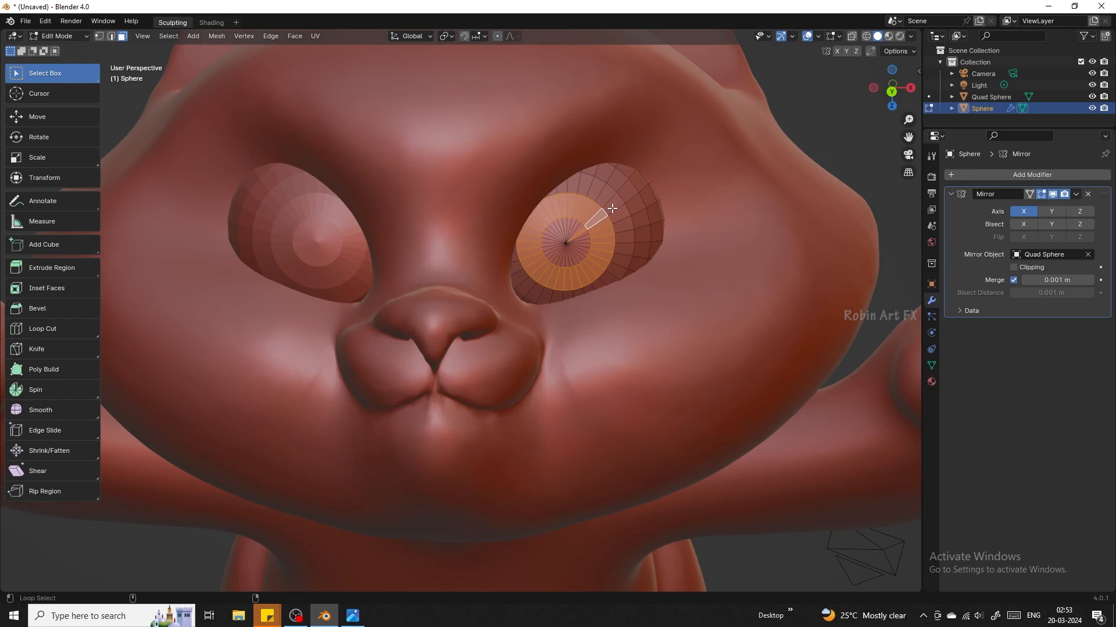
pyautogui.click(601, 240)
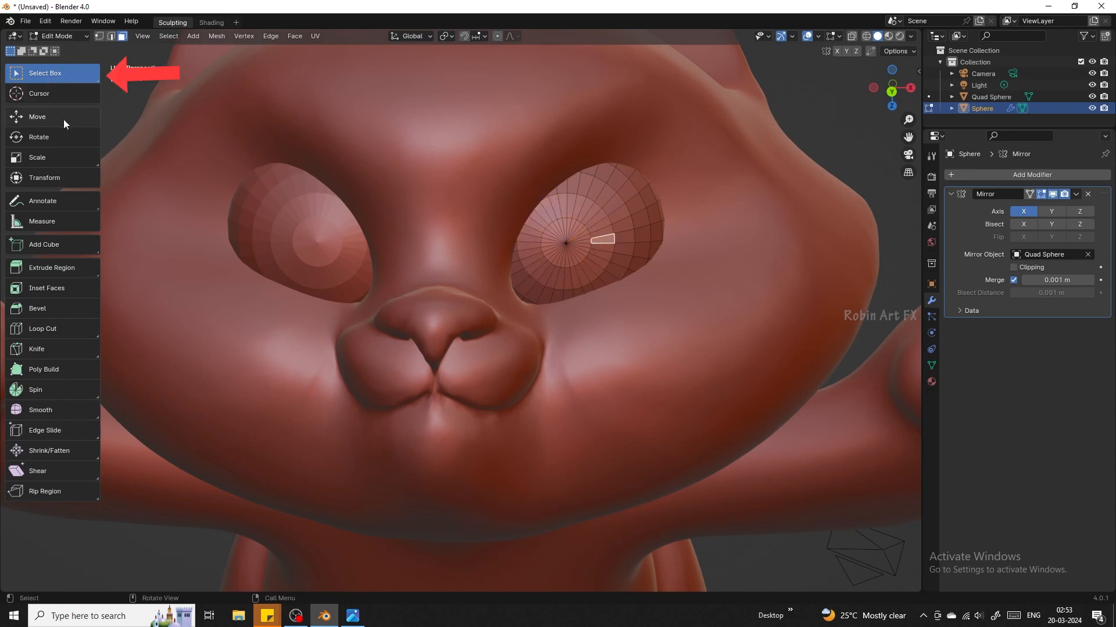
pyautogui.moveTo(46, 71); pyautogui.dragTo(58, 139)
pyautogui.moveTo(566, 247)
pyautogui.mouseDown()
pyautogui.moveTo(558, 232)
pyautogui.moveTo(573, 252)
pyautogui.moveTo(589, 215)
pyautogui.moveTo(604, 267)
pyautogui.moveTo(529, 279)
pyautogui.moveTo(523, 232)
pyautogui.moveTo(565, 198)
pyautogui.moveTo(621, 274)
pyautogui.mouseUp()
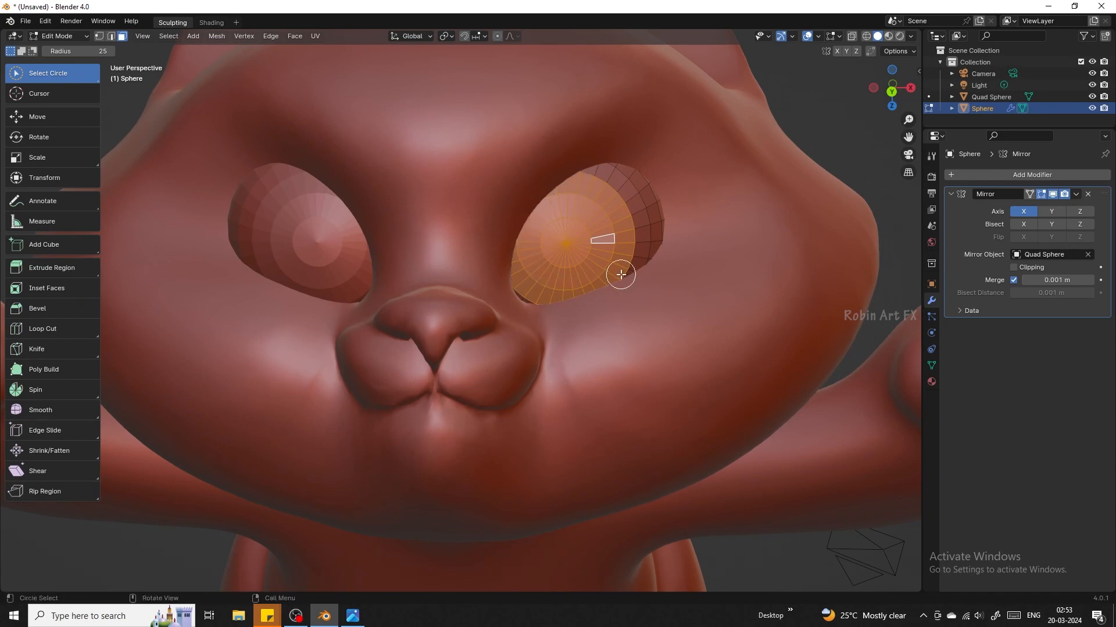
# - Add two material slots to the eyeball and create a new material in each
pyautogui.click(931, 381)
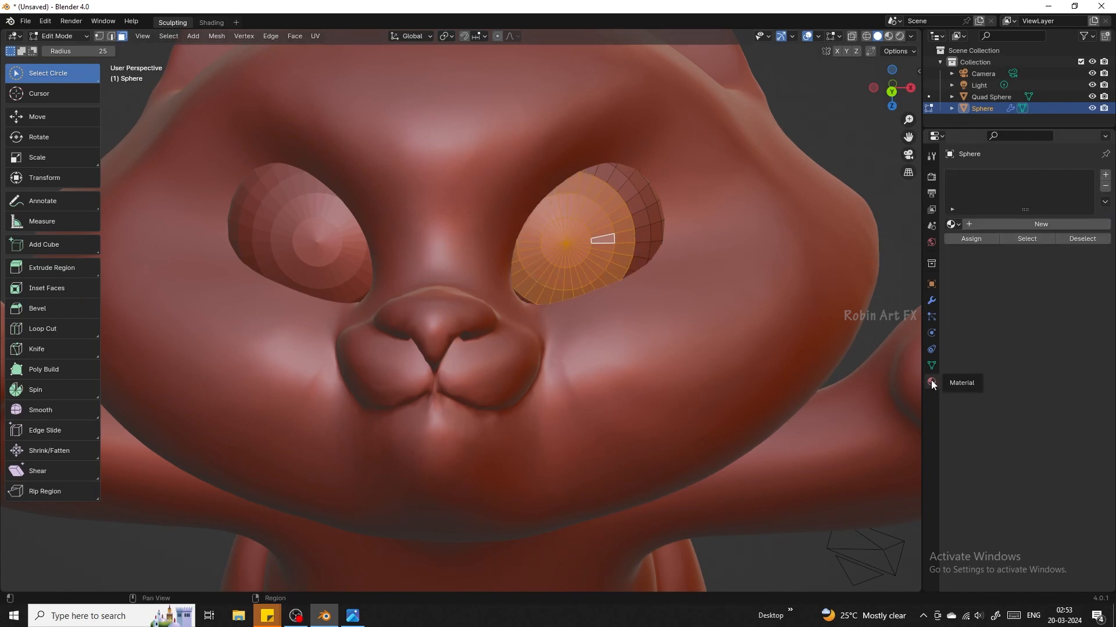
pyautogui.click(1010, 224)
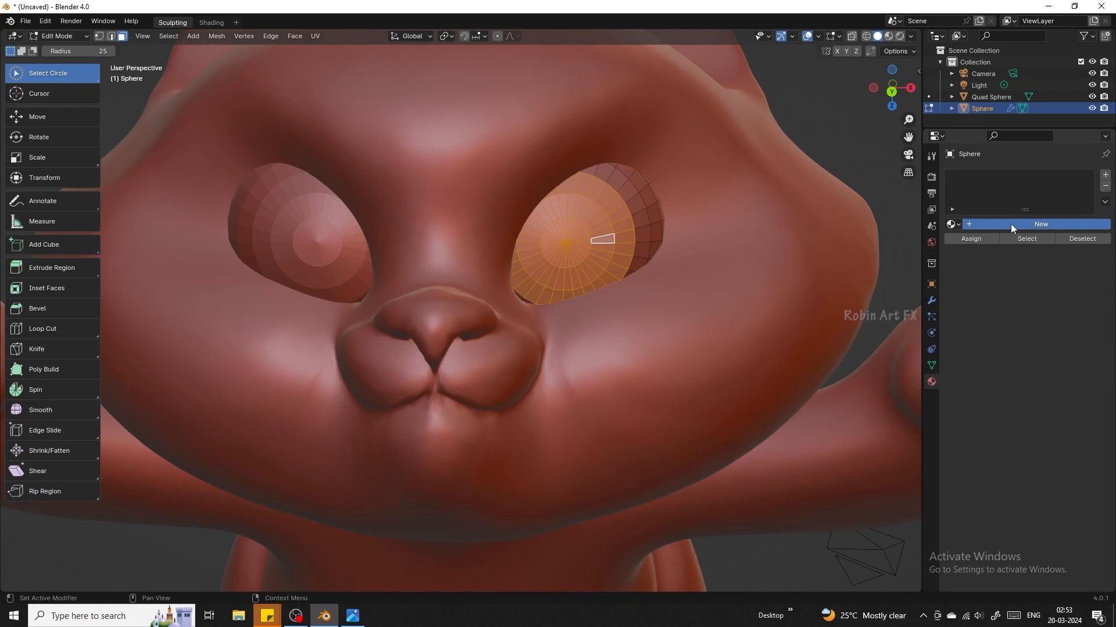
pyautogui.click(1104, 177)
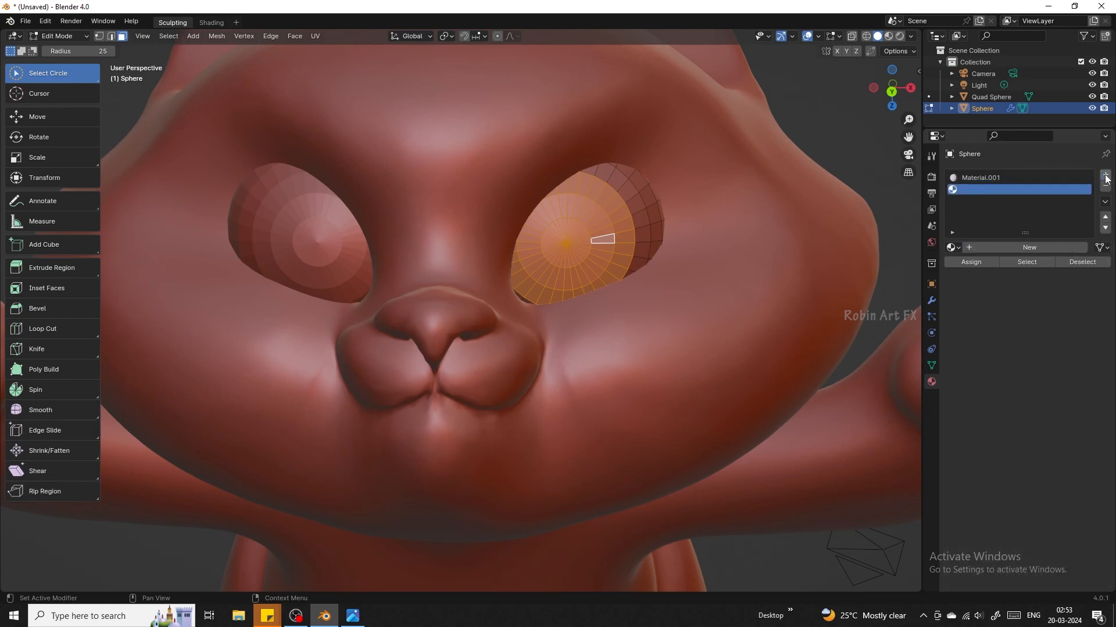
pyautogui.click(1031, 246)
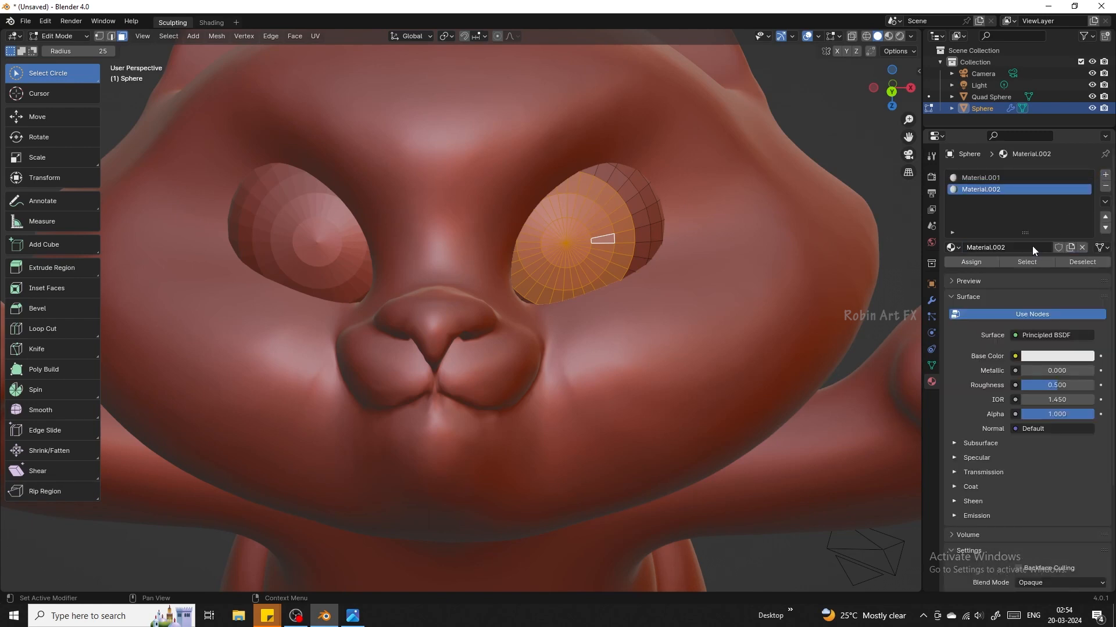
# - Assign the second material to the selected iris faces and set its base color to black
pyautogui.click(982, 263)
pyautogui.click(1037, 357)
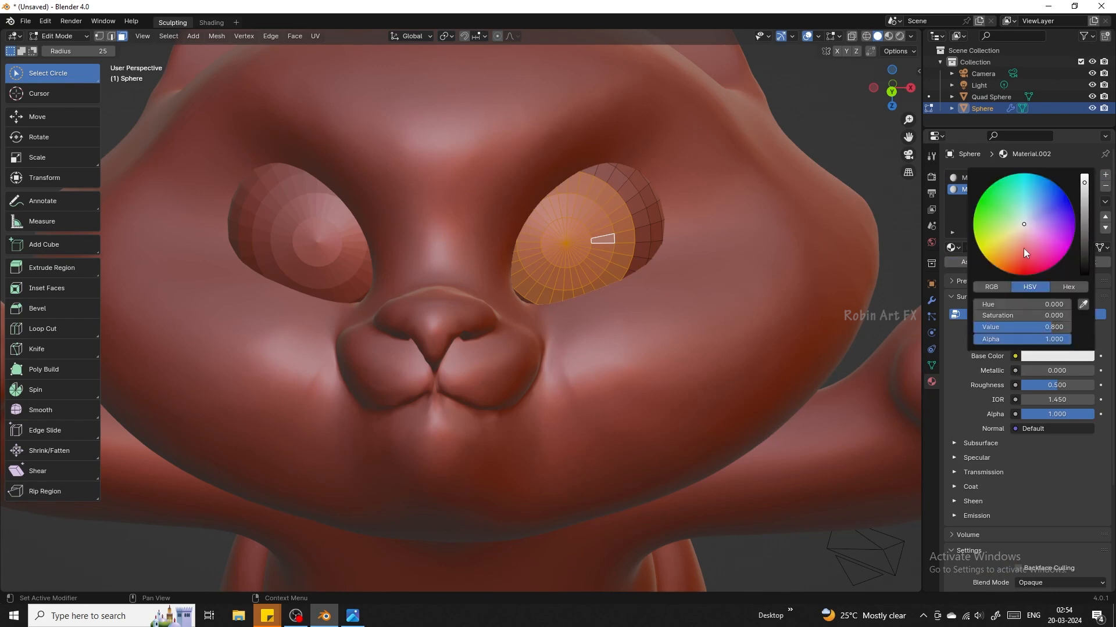
pyautogui.moveTo(1085, 207); pyautogui.dragTo(1084, 274)
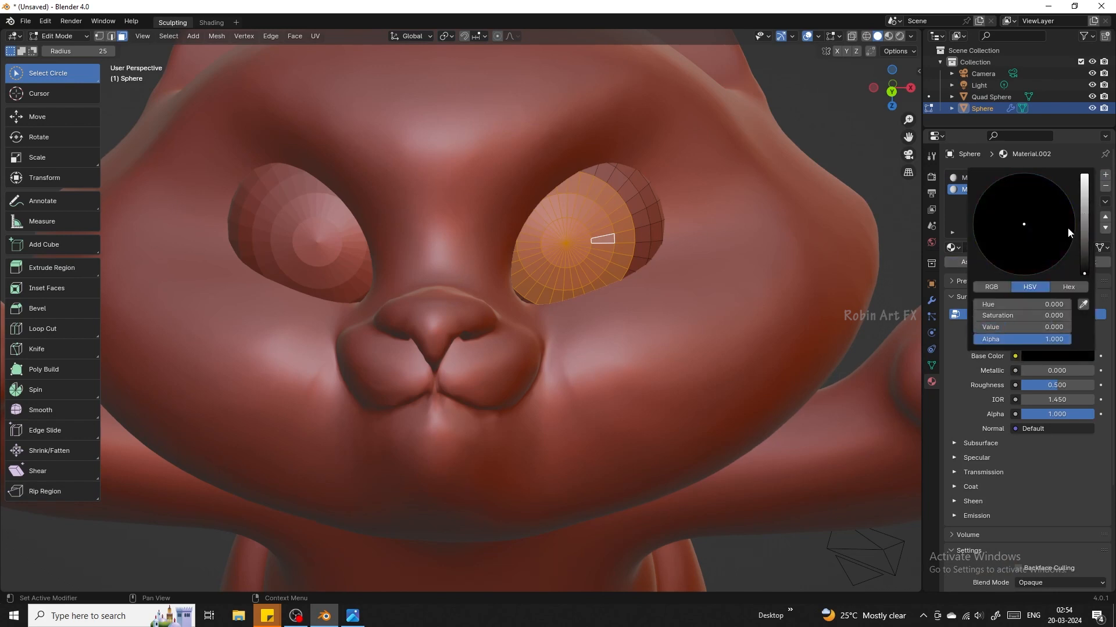
# - Try Flat and MatCap lighting, settle on Studio lighting with Object wire color, and try Attribute and Object surface colors
pyautogui.click(911, 36)
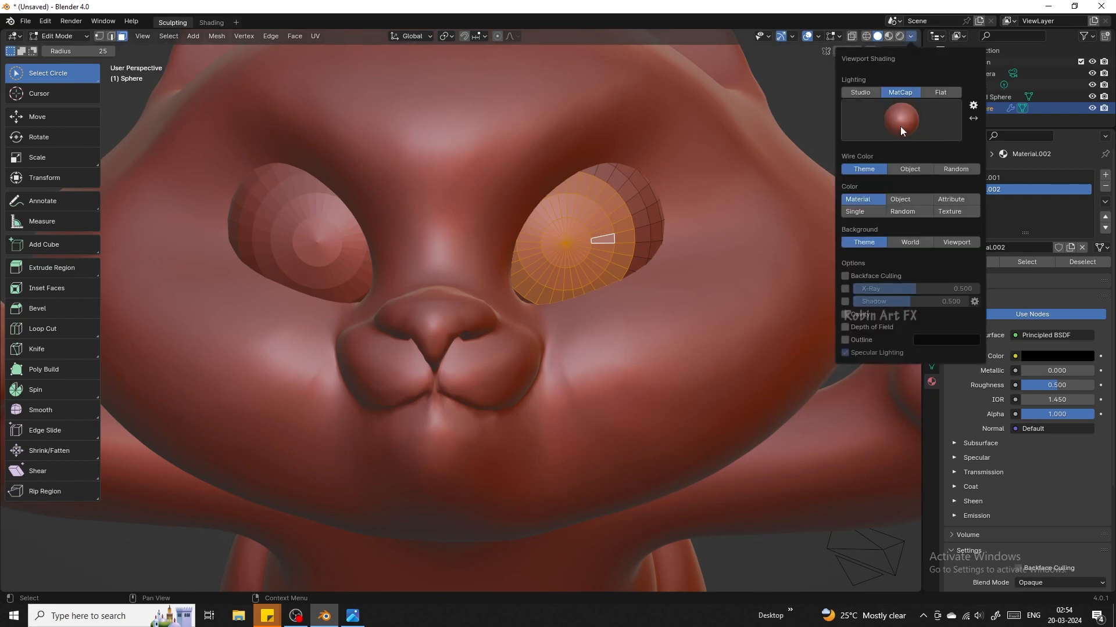
pyautogui.click(865, 93)
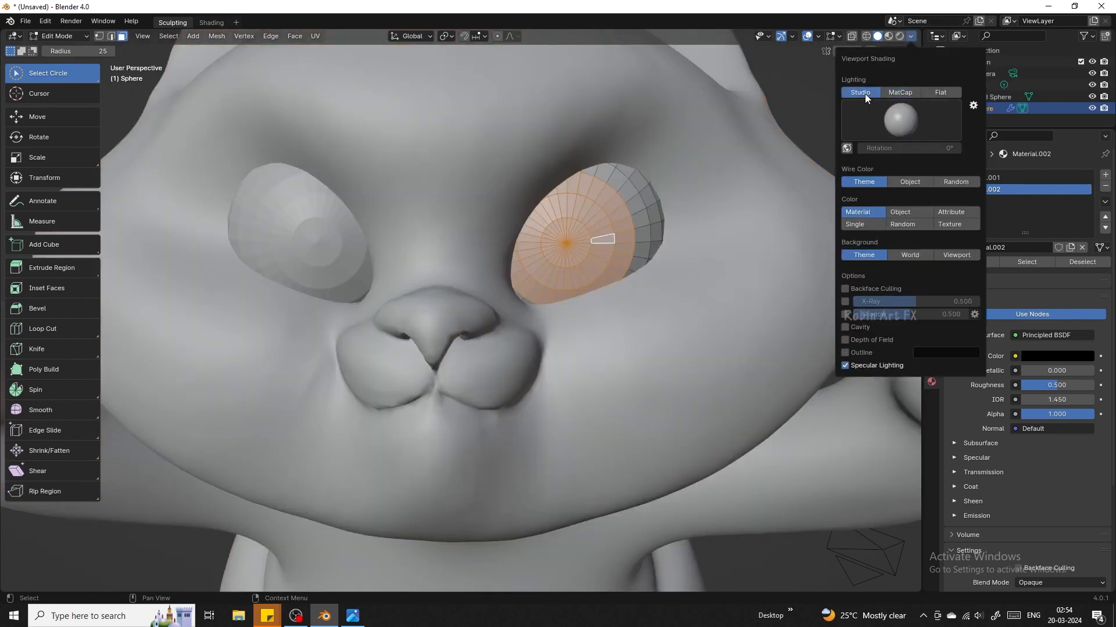
pyautogui.click(904, 186)
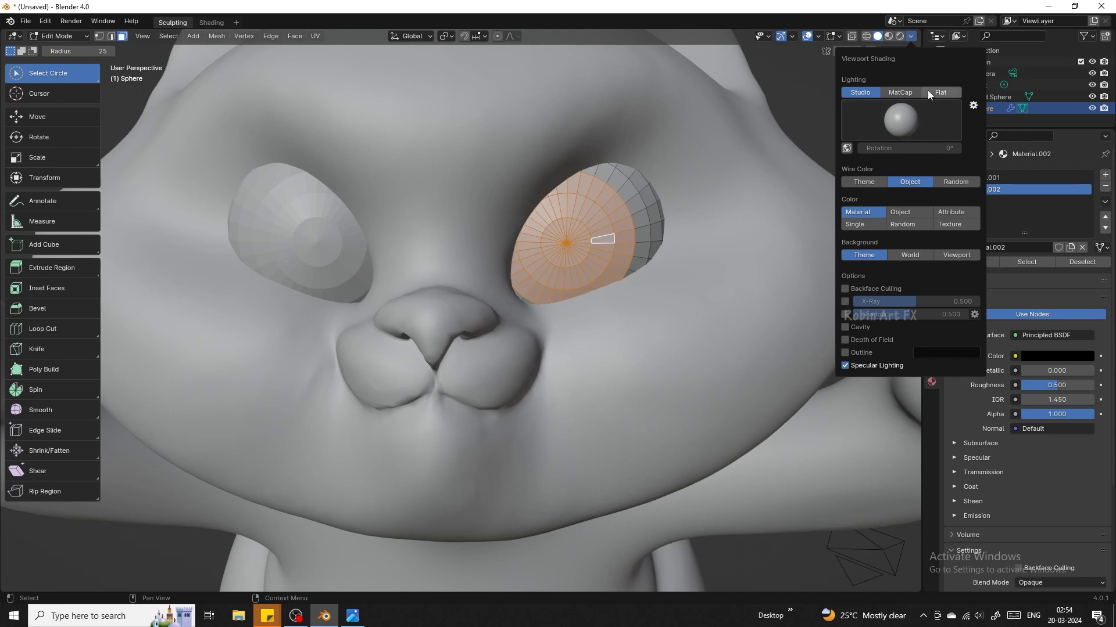
pyautogui.click(927, 92)
pyautogui.click(900, 92)
pyautogui.click(870, 92)
pyautogui.click(959, 212)
pyautogui.click(887, 214)
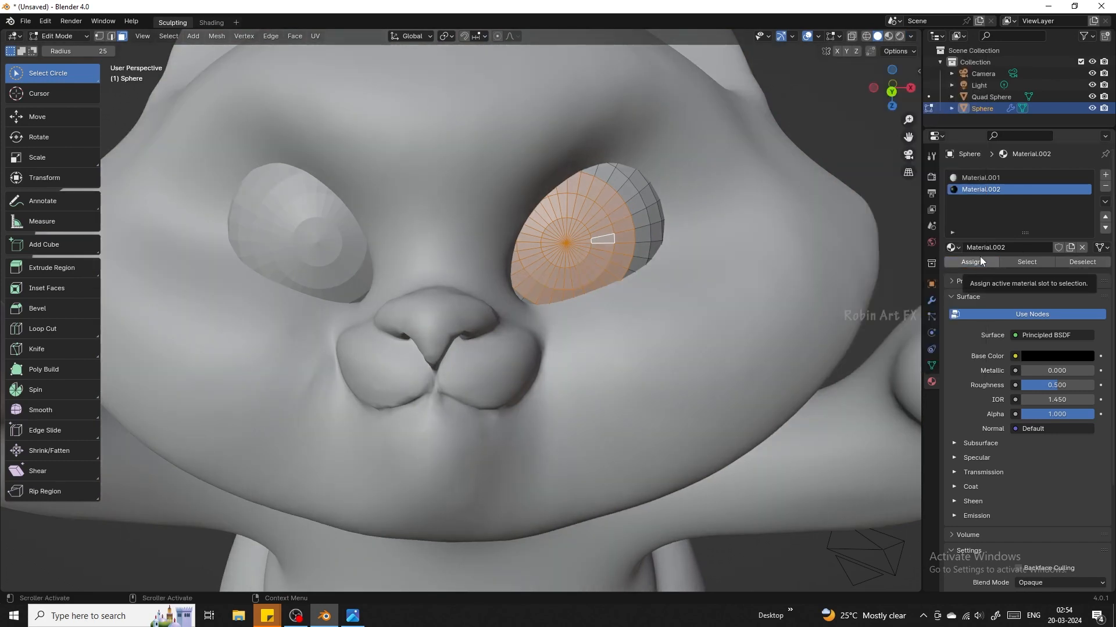
# - Display the viewport in Material Preview and return to Object Mode with nothing selected
pyautogui.click(984, 176)
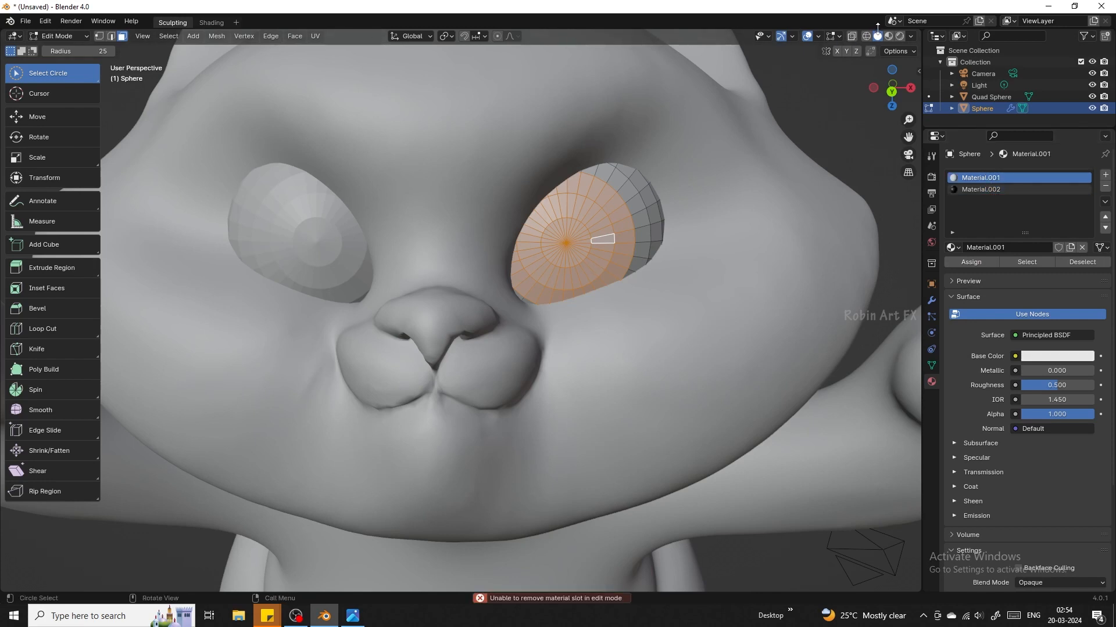
pyautogui.click(888, 37)
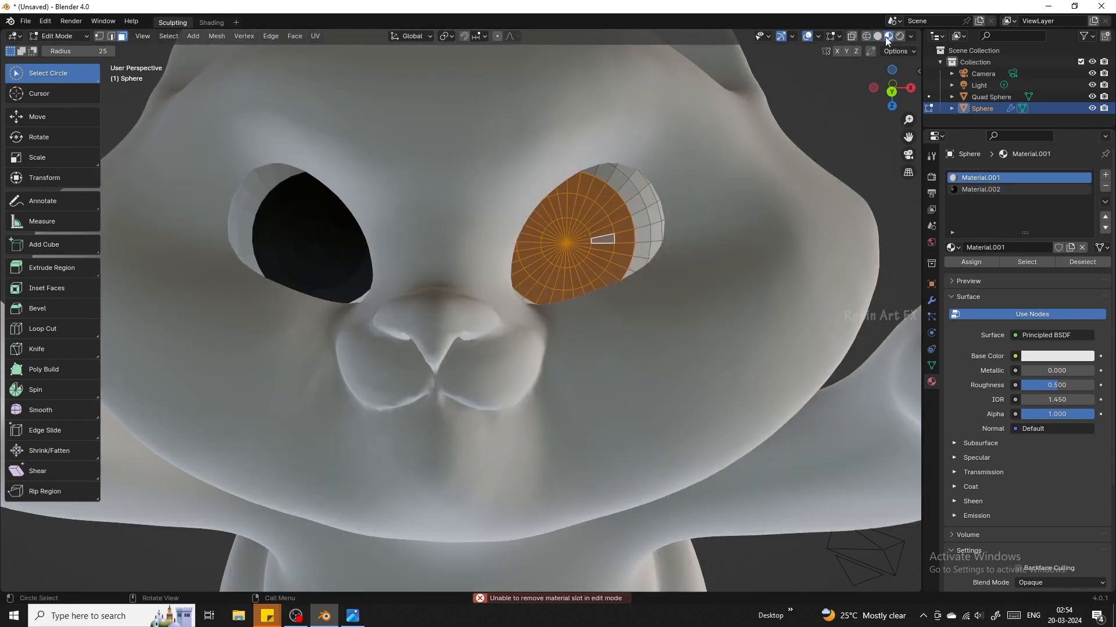
pyautogui.click(78, 37)
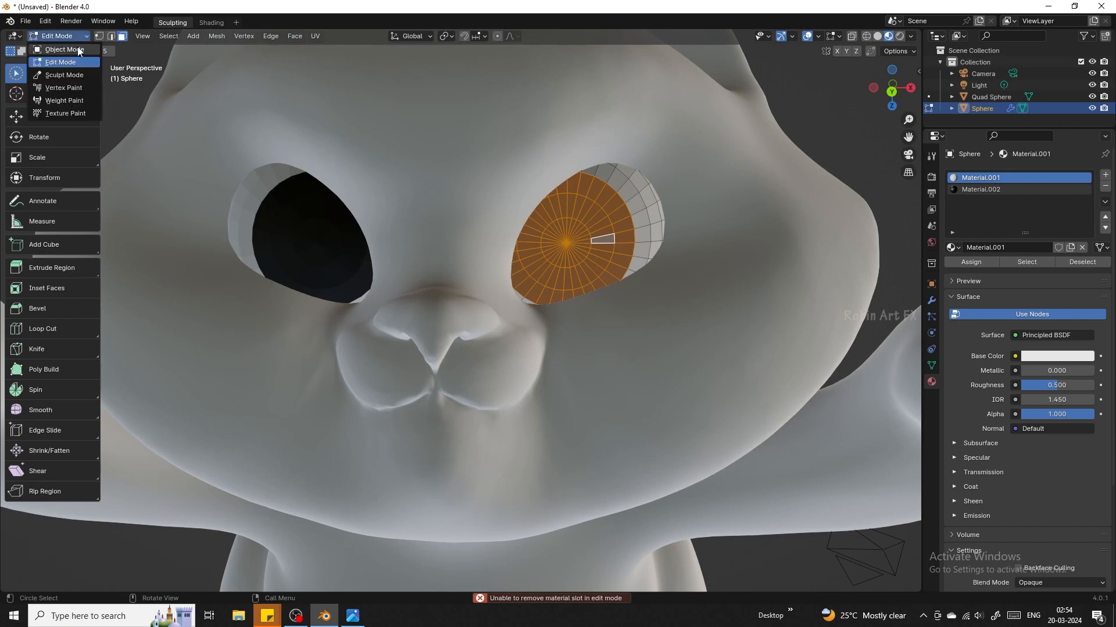
pyautogui.click(59, 42)
pyautogui.click(805, 110)
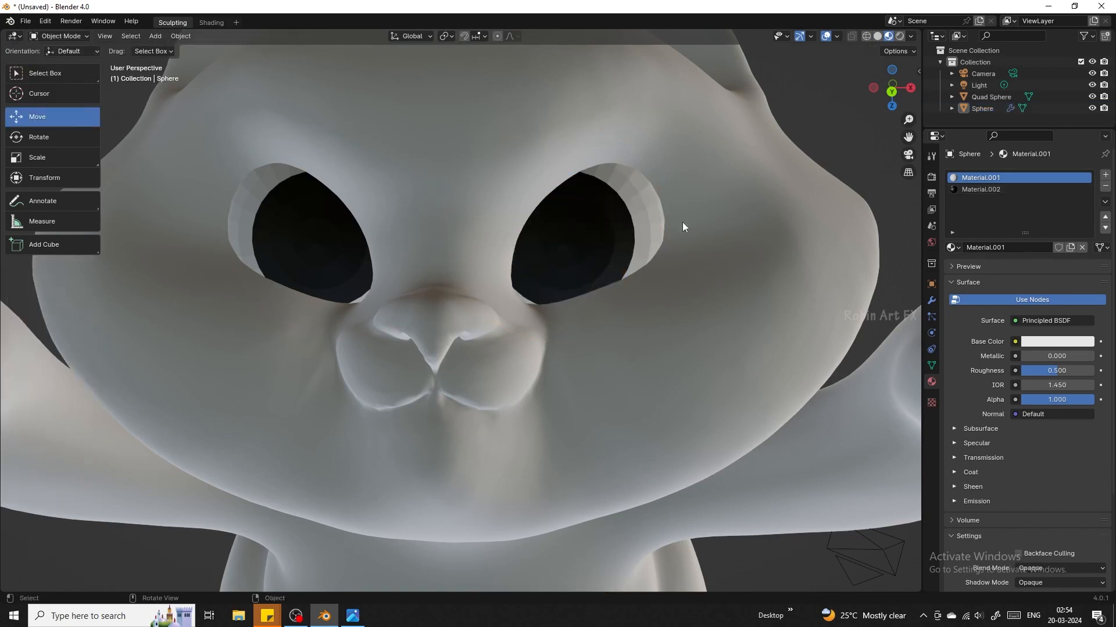
# - Select the character's body and put it into Sculpt Mode
pyautogui.scroll(-6, 677, 227)
pyautogui.click(558, 286)
pyautogui.press('r')
pyautogui.scroll(2, 689, 194)
pyautogui.click(61, 37)
pyautogui.click(58, 72)
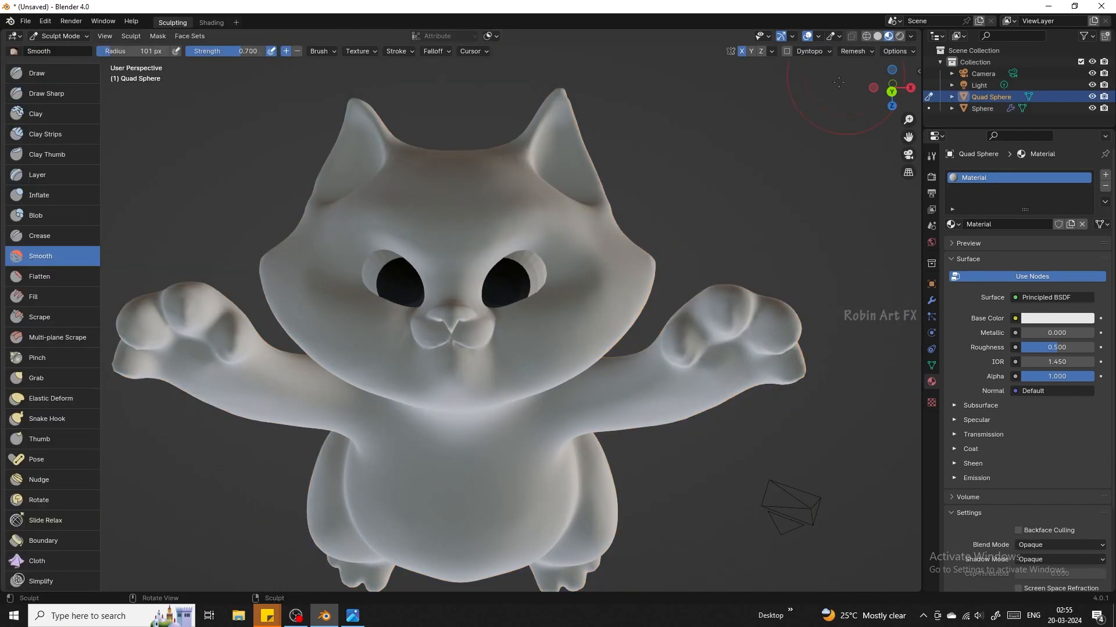
# - Reshape the outer edges of the ears with the Grab brush and smooth them at a strength of 0.168
pyautogui.press('g')
pyautogui.moveTo(356, 162); pyautogui.dragTo(317, 209)
pyautogui.hotkey('shift', 's')
pyautogui.moveTo(239, 52); pyautogui.dragTo(200, 51)
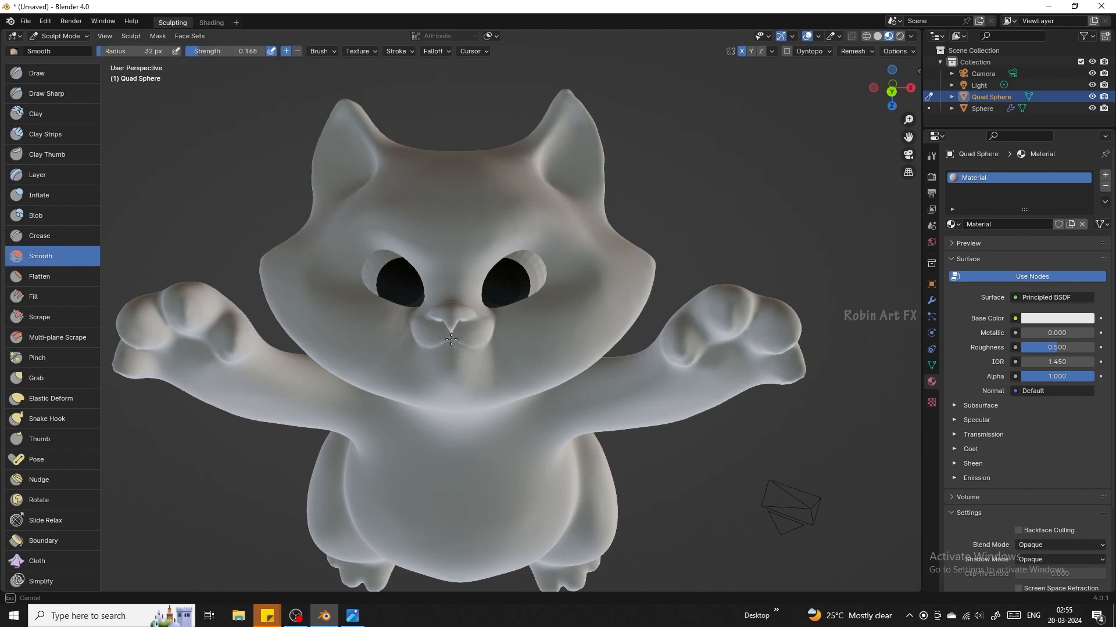
pyautogui.moveTo(321, 201)
pyautogui.mouseDown()
pyautogui.moveTo(317, 168)
pyautogui.moveTo(334, 125)
pyautogui.moveTo(324, 181)
pyautogui.mouseUp()
# - Refine the sides, bases and tips of both ears with a 75 px Grab brush at 0.400 strength
pyautogui.click(38, 378)
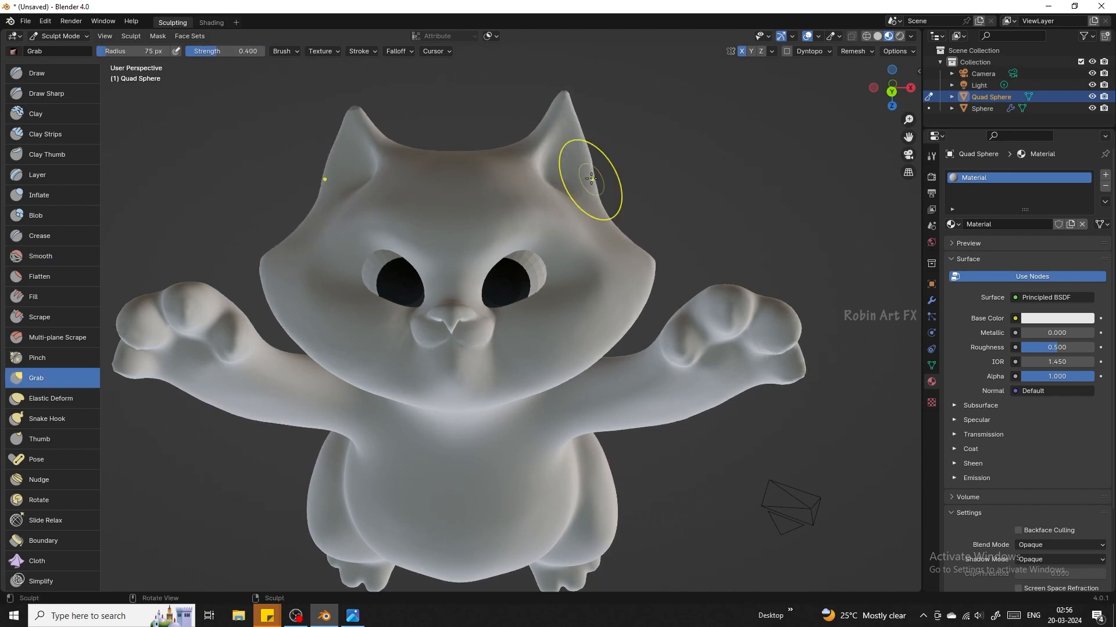
pyautogui.moveTo(591, 176); pyautogui.dragTo(583, 173)
pyautogui.moveTo(615, 221); pyautogui.dragTo(606, 213)
pyautogui.moveTo(555, 125); pyautogui.dragTo(563, 111)
pyautogui.moveTo(890, 88); pyautogui.dragTo(898, 78)
pyautogui.moveTo(590, 139); pyautogui.dragTo(598, 137)
pyautogui.moveTo(892, 90); pyautogui.dragTo(896, 87)
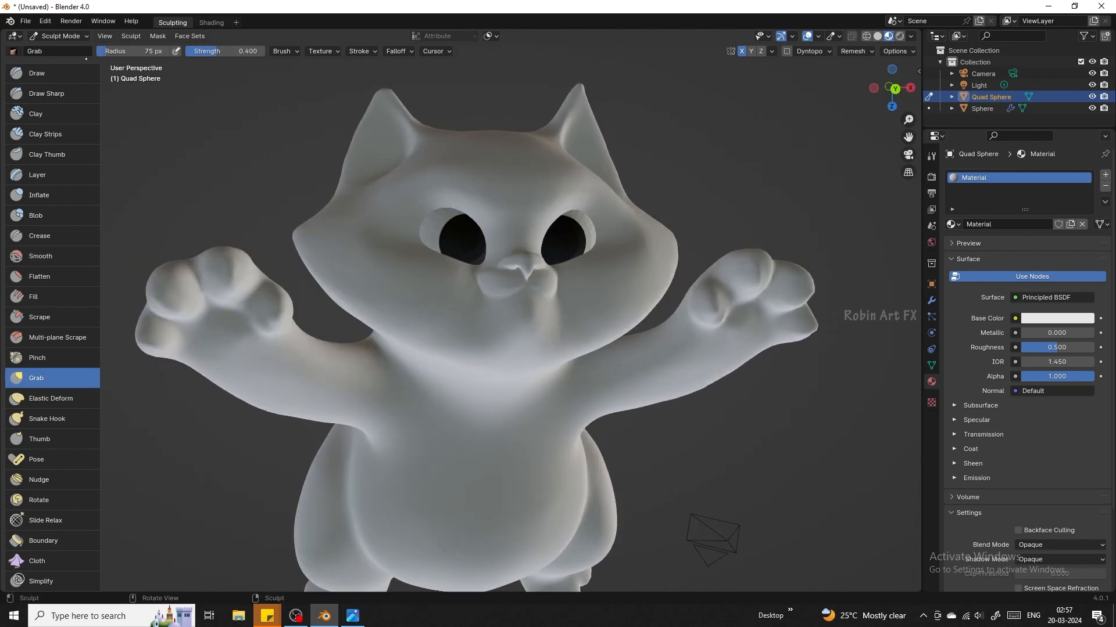
# - Put the body into Vertex Paint mode and open the Shading workspace with the character's face in view
pyautogui.click(58, 36)
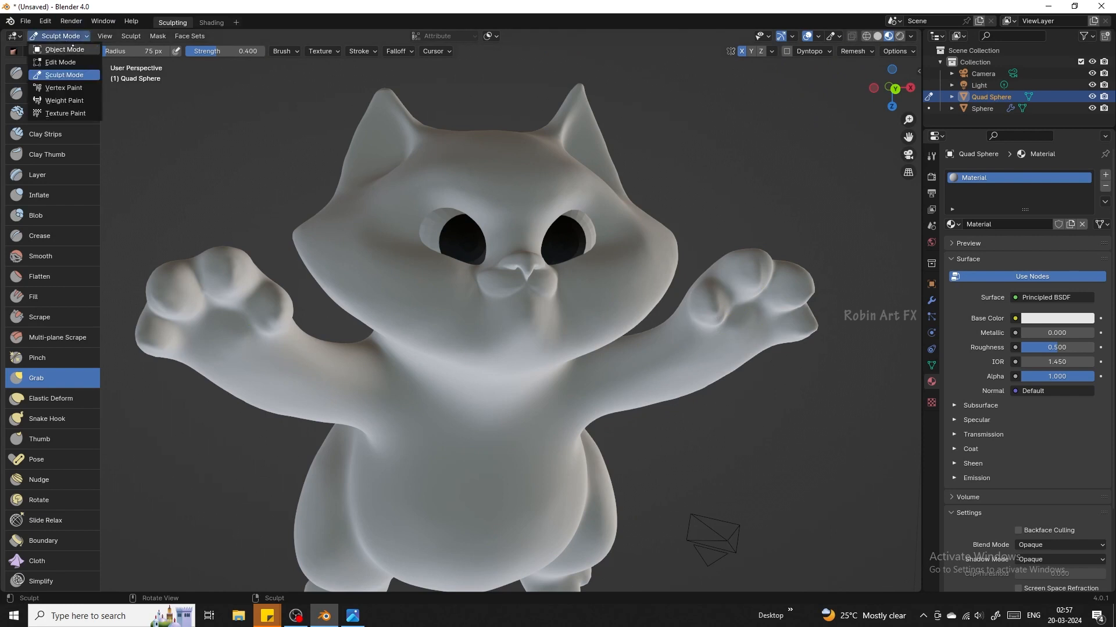
pyautogui.click(74, 87)
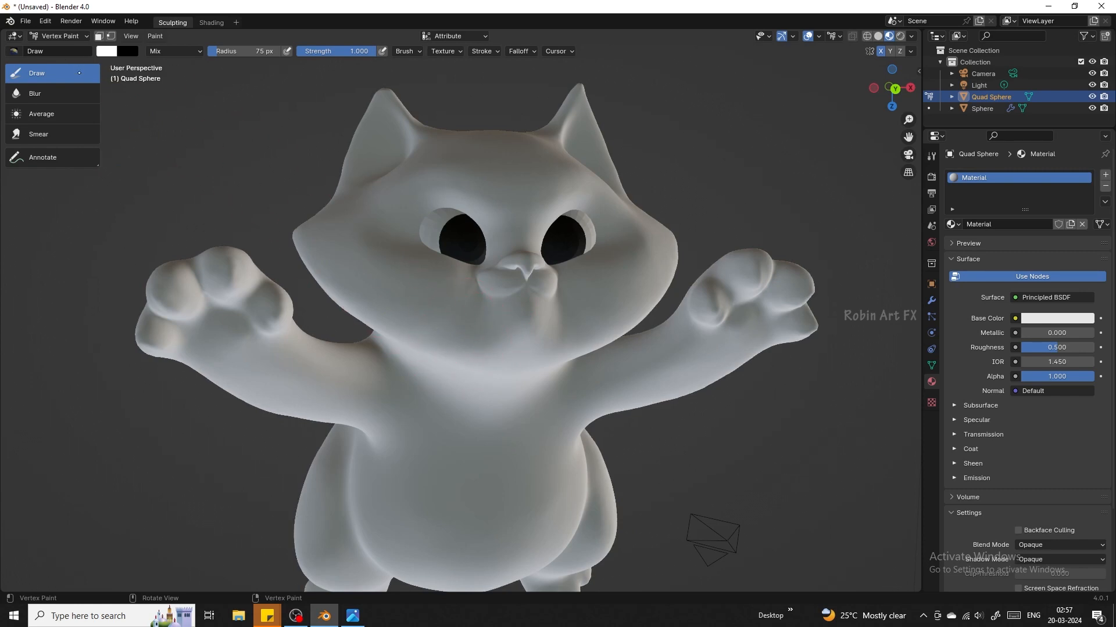
pyautogui.click(211, 22)
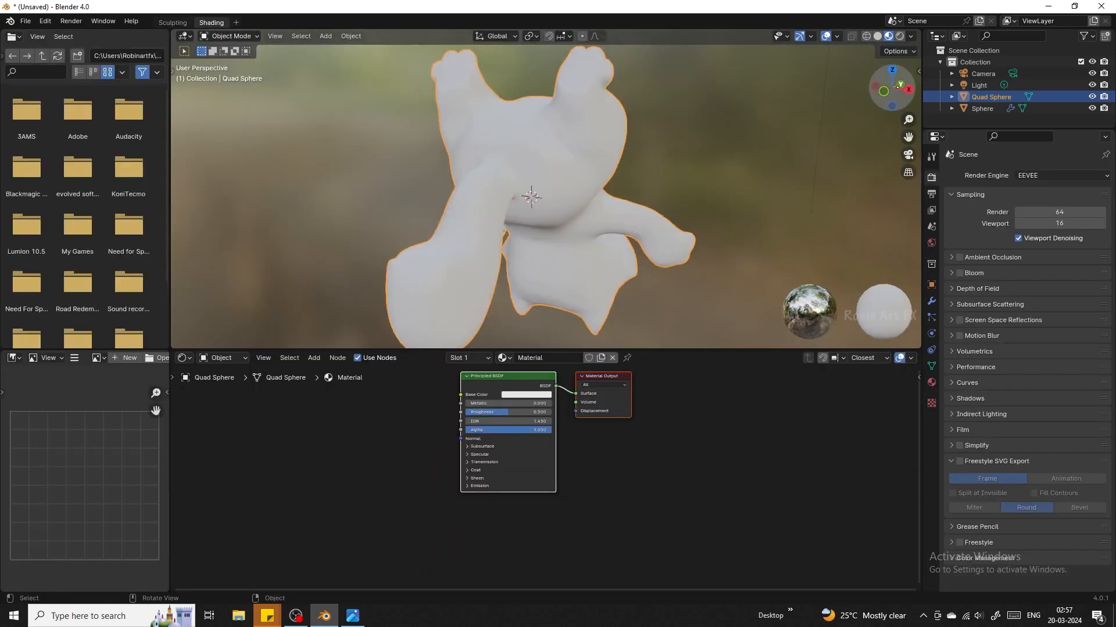
pyautogui.moveTo(890, 87); pyautogui.dragTo(894, 84)
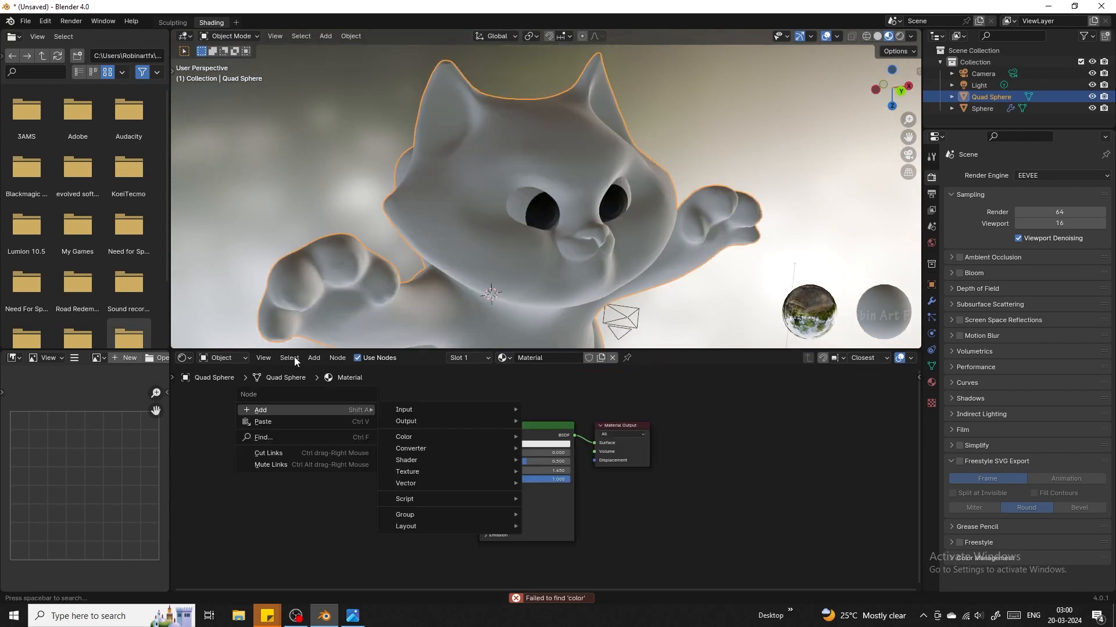
# - Add a Color Attribute node to the body material and connect its Color output to the Principled BSDF's Base Color
pyautogui.click(314, 358)
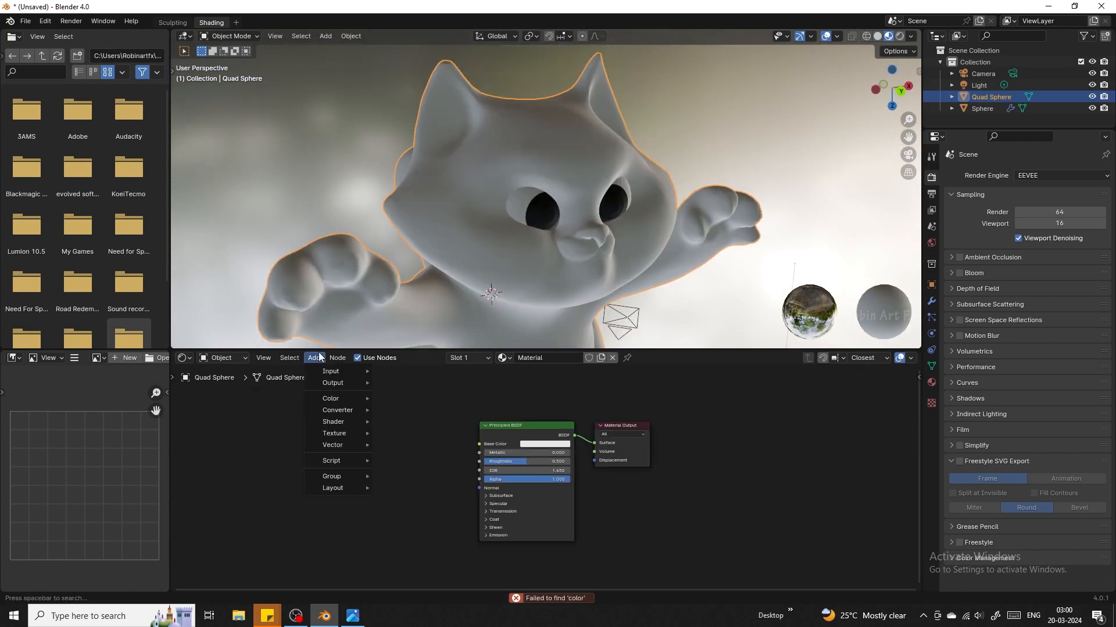
pyautogui.moveTo(332, 379)
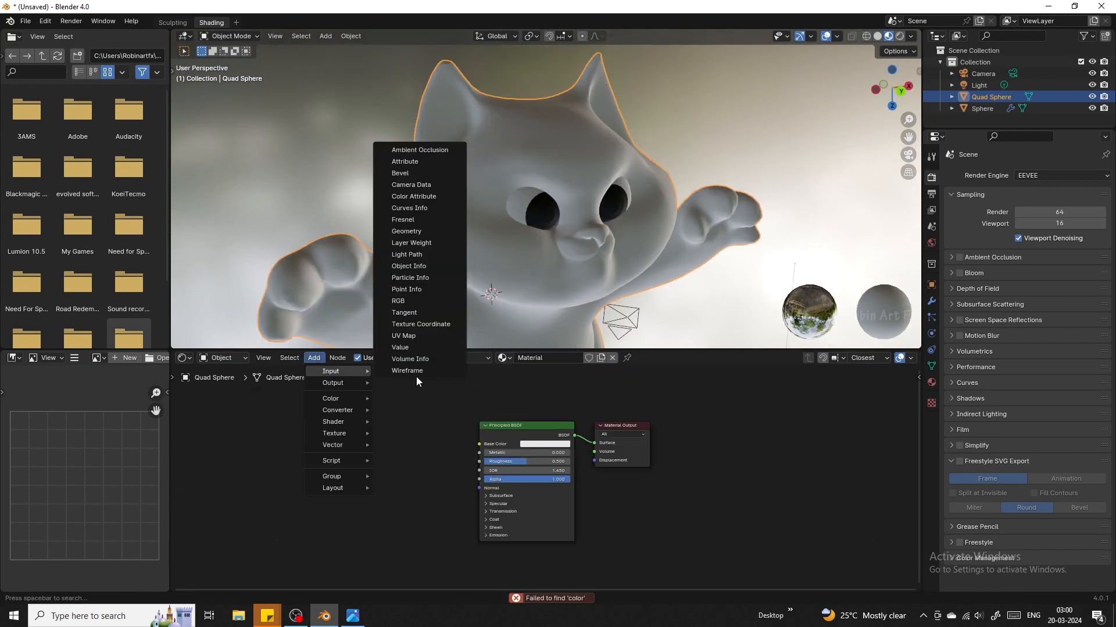
pyautogui.click(420, 200)
pyautogui.click(340, 469)
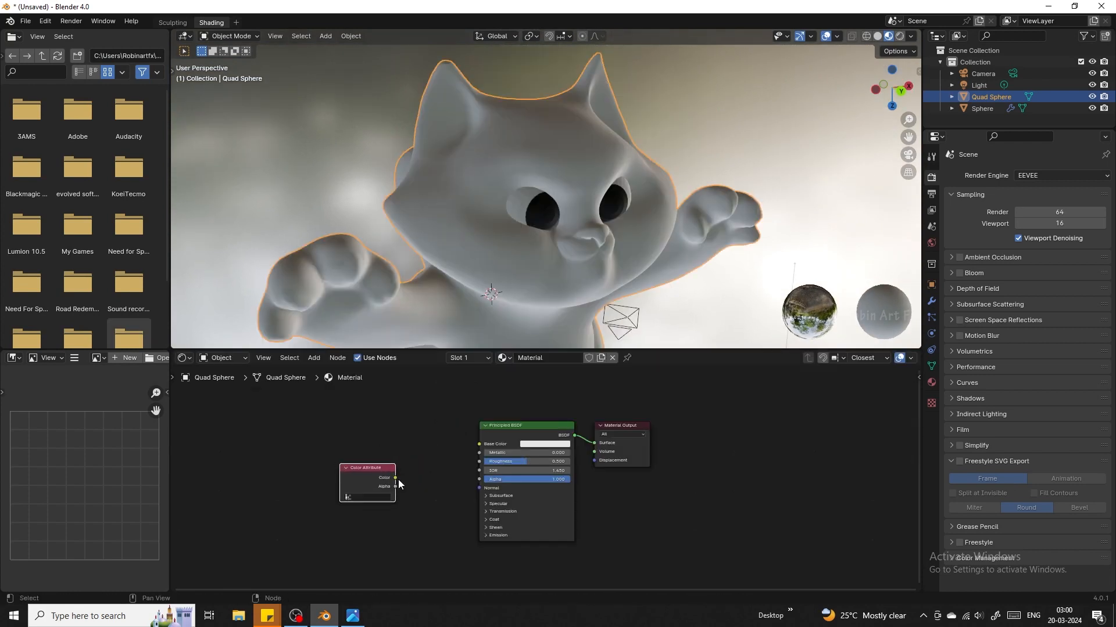
pyautogui.moveTo(399, 484); pyautogui.dragTo(400, 484)
pyautogui.moveTo(485, 446); pyautogui.dragTo(484, 446)
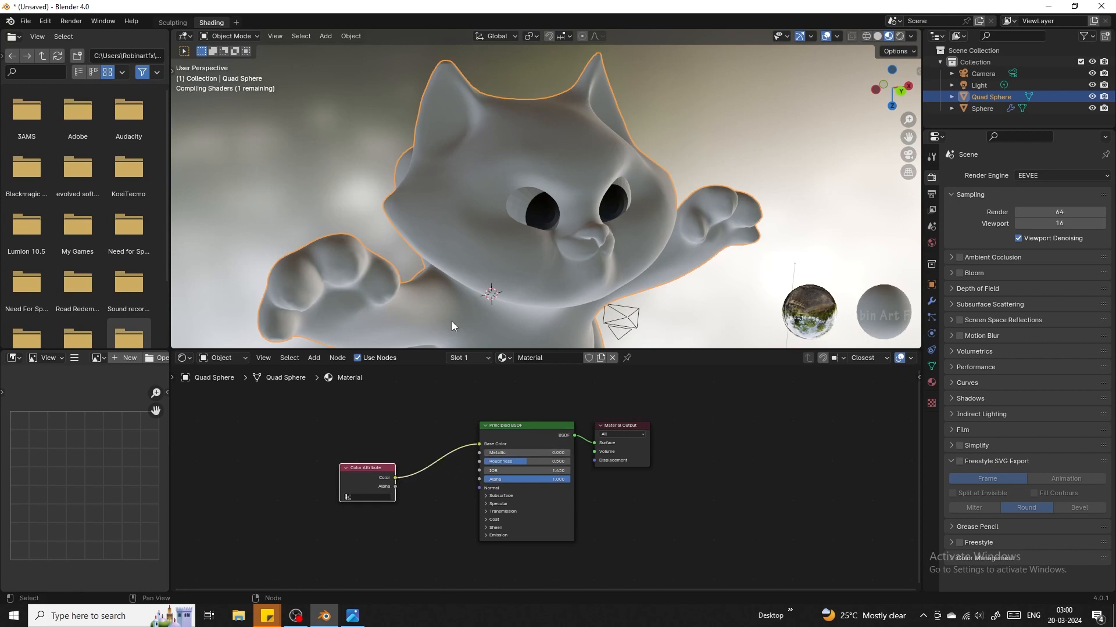
# - Switch the body to Vertex Paint mode in the Shading workspace and set the brush color to pink
pyautogui.click(251, 35)
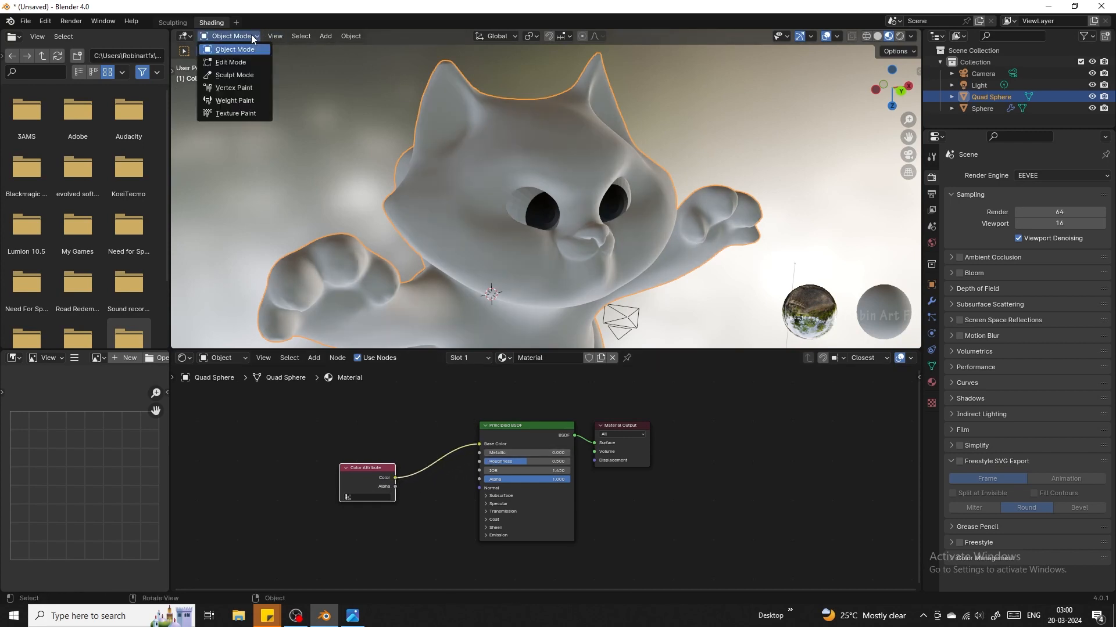
pyautogui.click(250, 88)
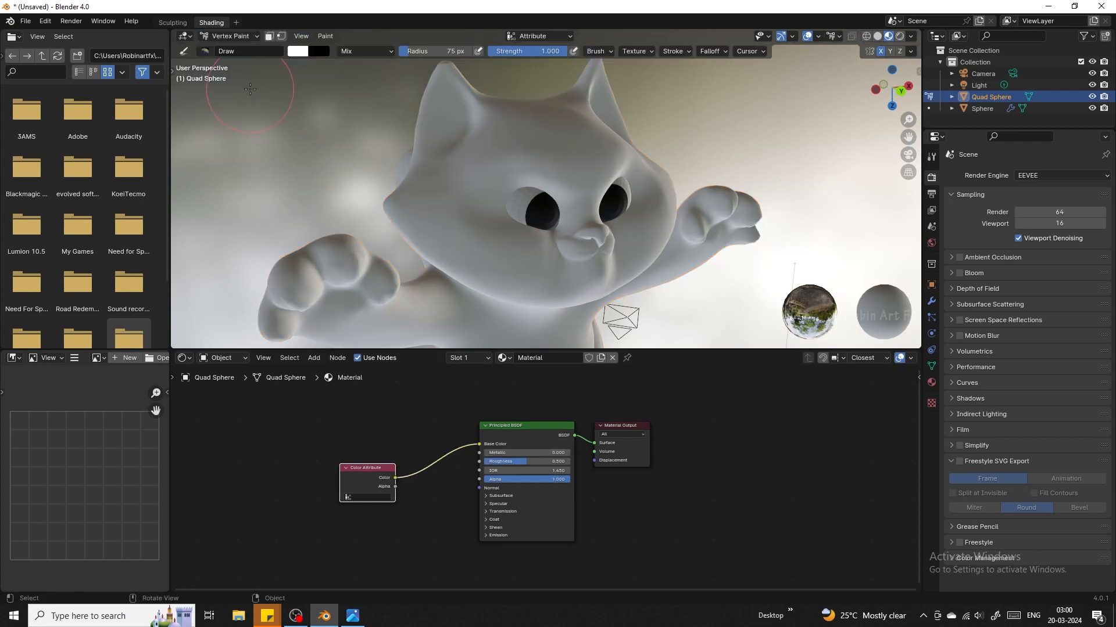
pyautogui.click(298, 53)
pyautogui.moveTo(350, 121); pyautogui.dragTo(346, 156)
# - Try a vertex paint stroke over the face, and disconnect the Color Attribute node from Base Color
pyautogui.moveTo(573, 160)
pyautogui.mouseDown()
pyautogui.moveTo(482, 221)
pyautogui.moveTo(512, 192)
pyautogui.moveTo(581, 273)
pyautogui.moveTo(546, 262)
pyautogui.mouseUp()
pyautogui.moveTo(479, 444); pyautogui.dragTo(435, 439)
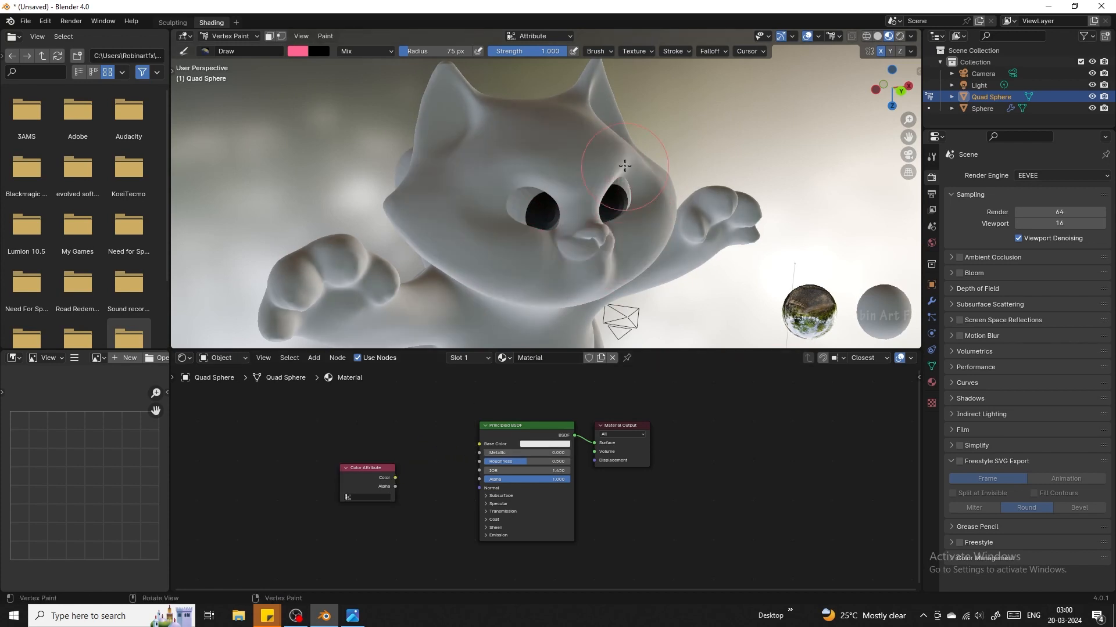
# - Reconnect the Color Attribute's Color output to the Principled BSDF's Base Color and paint the head, limbs and body pink
pyautogui.moveTo(395, 478)
pyautogui.mouseDown()
pyautogui.moveTo(480, 433)
pyautogui.moveTo(478, 444)
pyautogui.mouseUp()
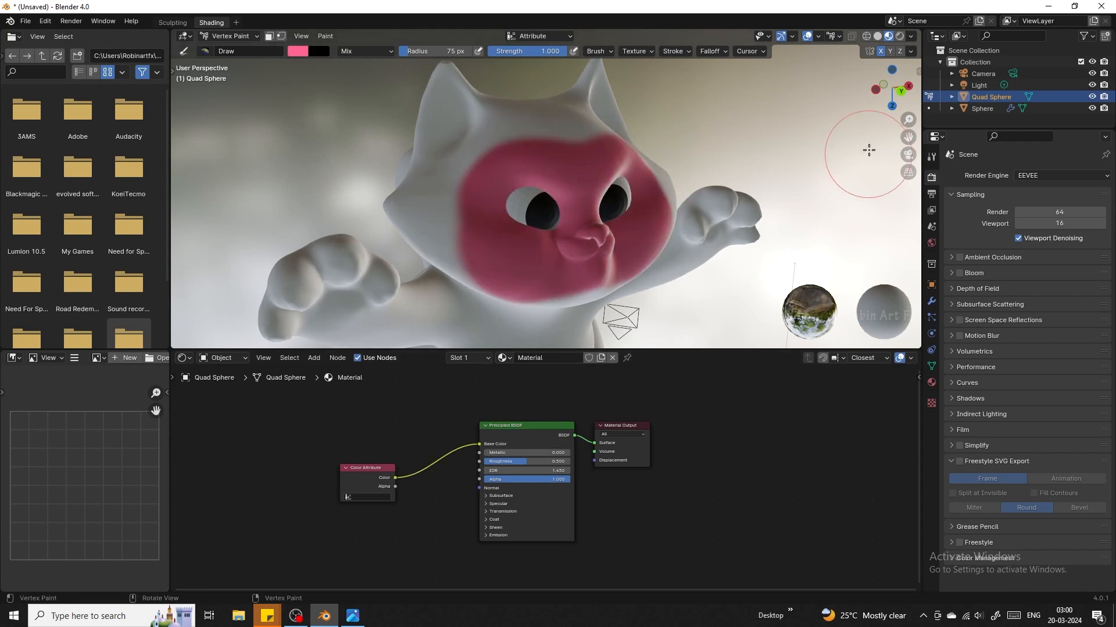
pyautogui.moveTo(860, 144); pyautogui.dragTo(805, 125, button='middle')
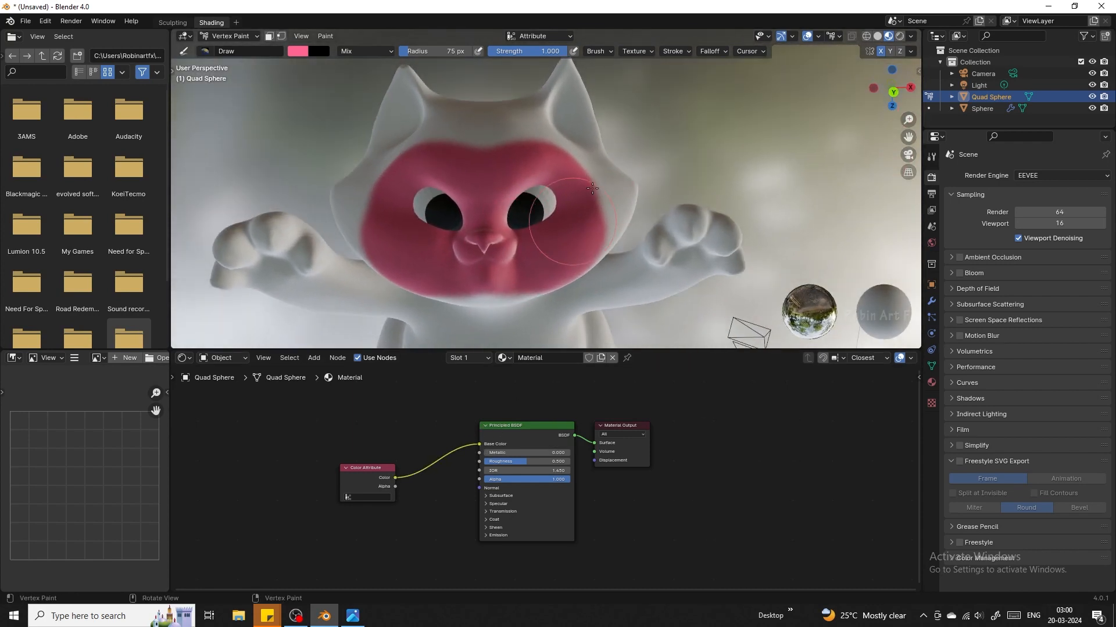
pyautogui.moveTo(592, 187)
pyautogui.mouseDown()
pyautogui.moveTo(573, 87)
pyautogui.moveTo(488, 128)
pyautogui.moveTo(384, 61)
pyautogui.mouseUp()
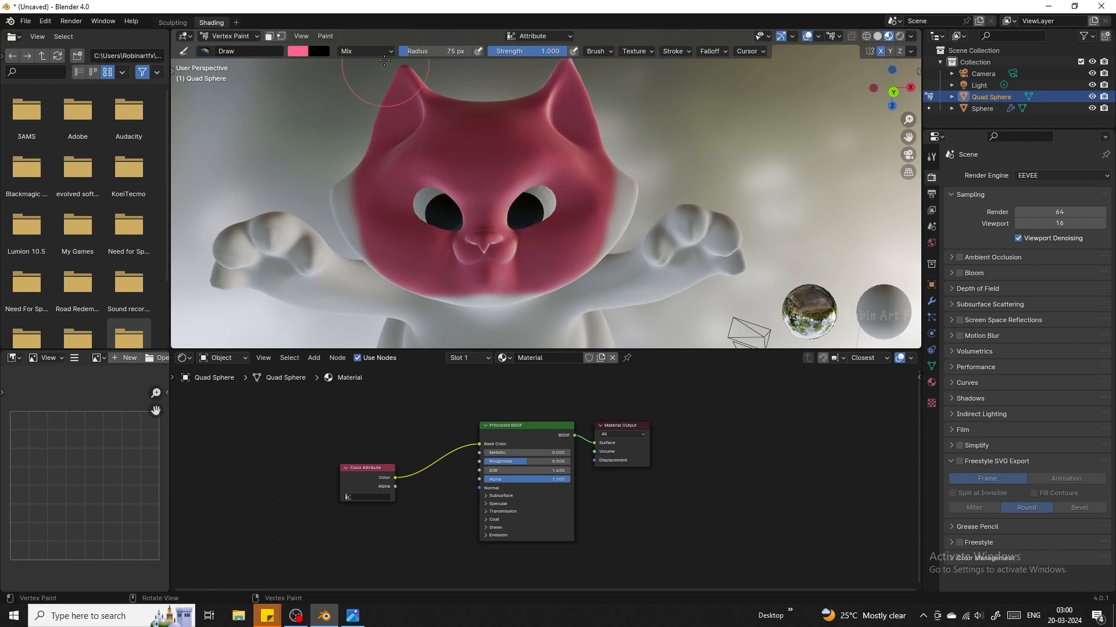
pyautogui.moveTo(372, 262)
pyautogui.mouseDown()
pyautogui.moveTo(325, 273)
pyautogui.moveTo(302, 250)
pyautogui.moveTo(229, 319)
pyautogui.moveTo(168, 277)
pyautogui.moveTo(244, 313)
pyautogui.moveTo(442, 325)
pyautogui.mouseUp()
pyautogui.moveTo(441, 326)
pyautogui.mouseDown(button='middle')
pyautogui.moveTo(749, 168)
pyautogui.moveTo(477, 285)
pyautogui.mouseUp(button='middle')
pyautogui.scroll(-3, 750, 168)
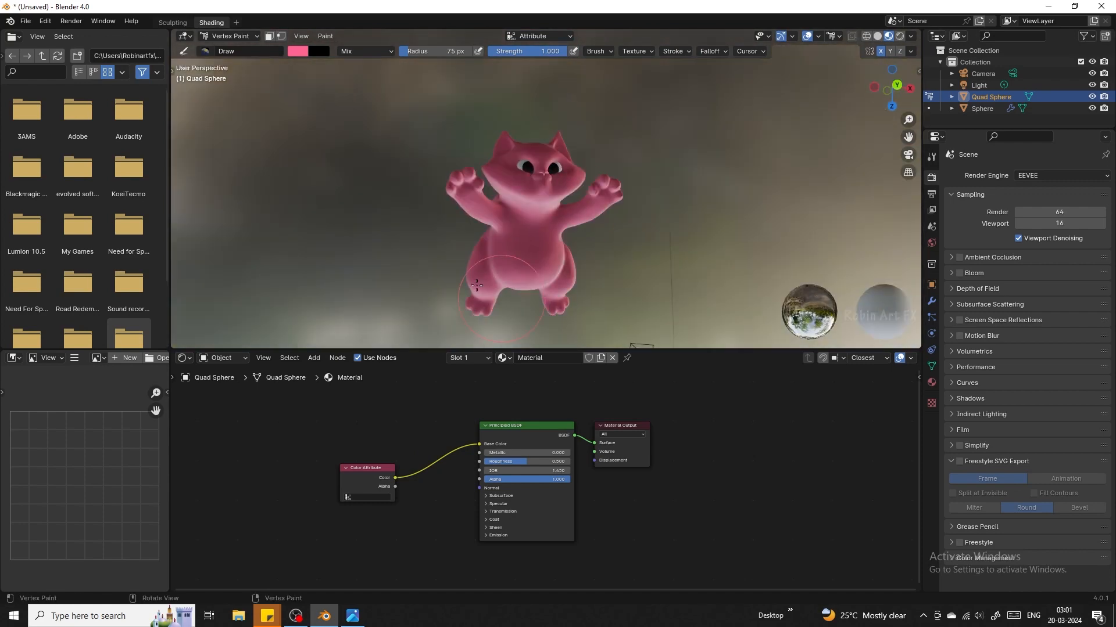
# - Return to the Sculpting workspace and put the body into Vertex Paint mode
pyautogui.click(173, 22)
pyautogui.click(64, 36)
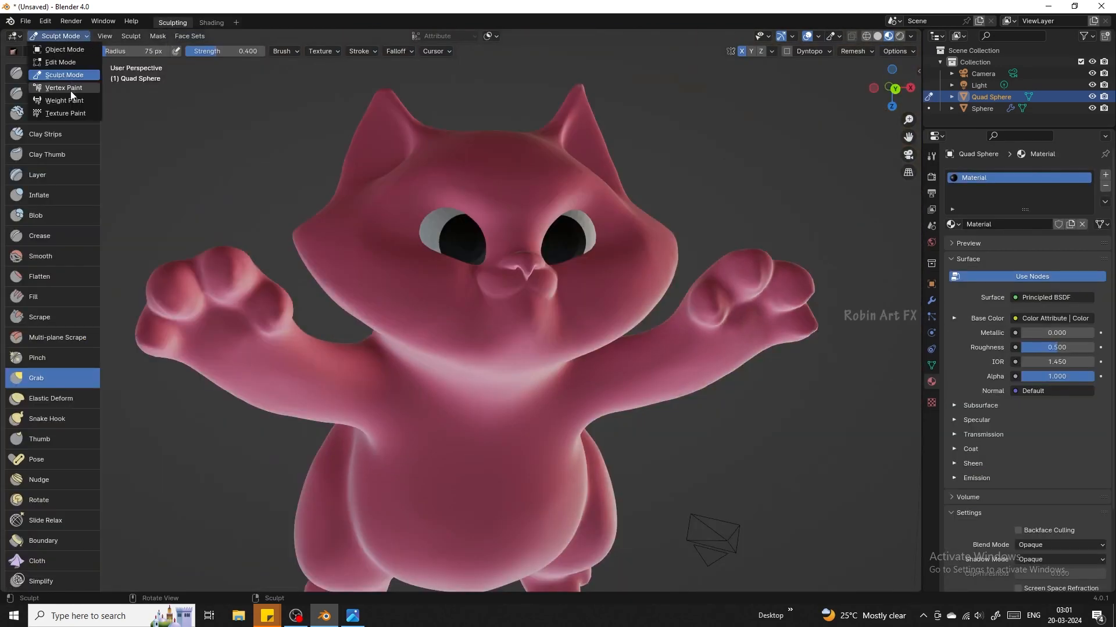
pyautogui.click(70, 91)
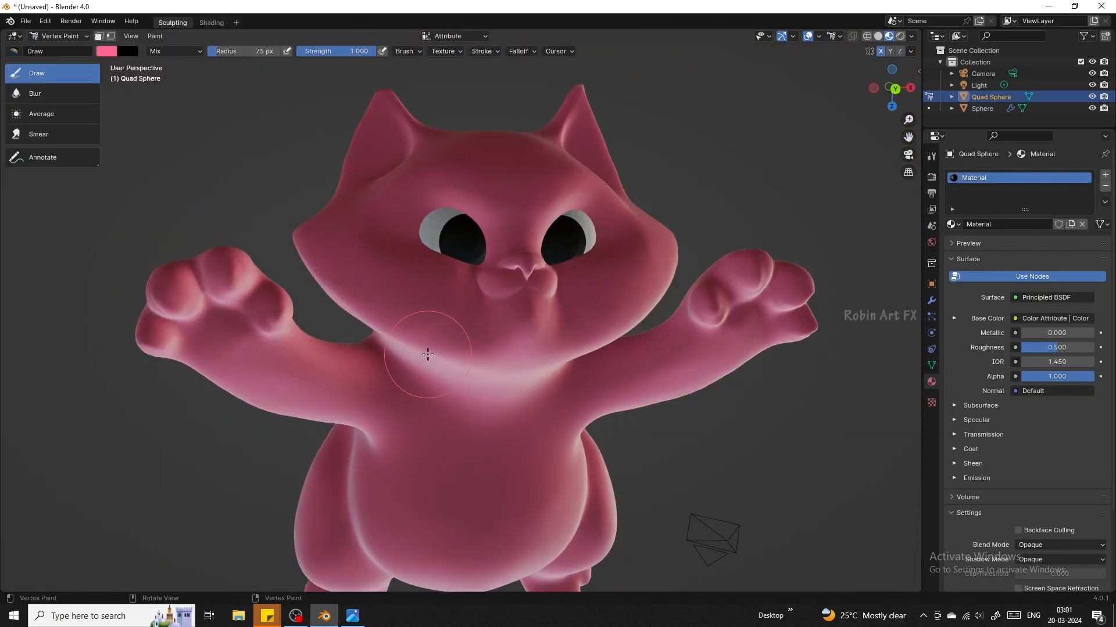
# - Set the brush color to a muted, darker salmon and paint over the whole head
pyautogui.click(107, 51)
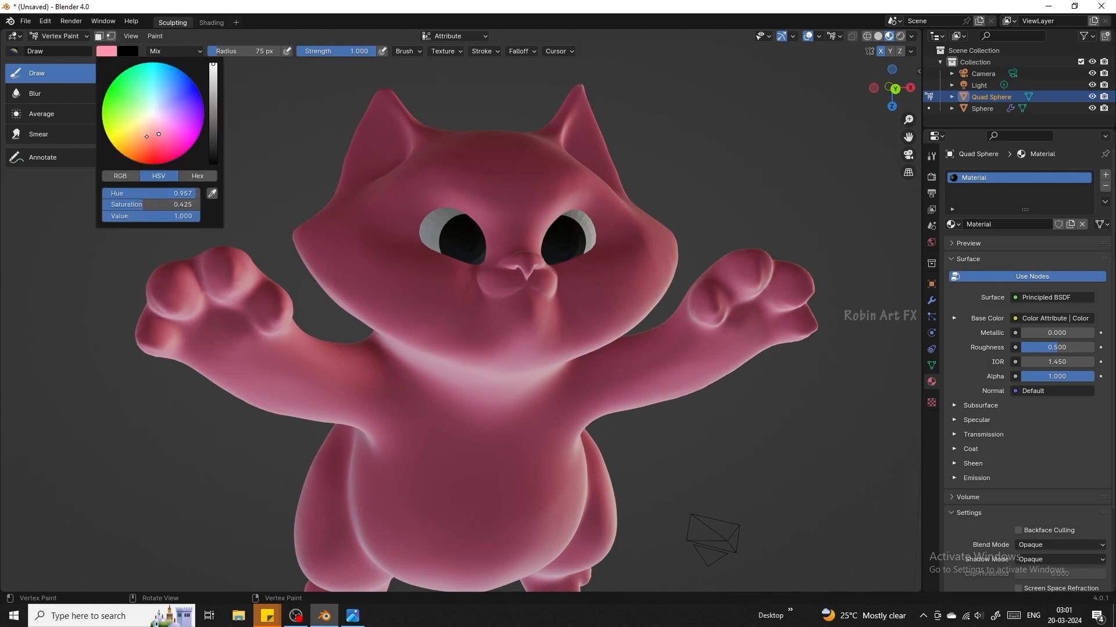
pyautogui.click(147, 136)
pyautogui.click(151, 138)
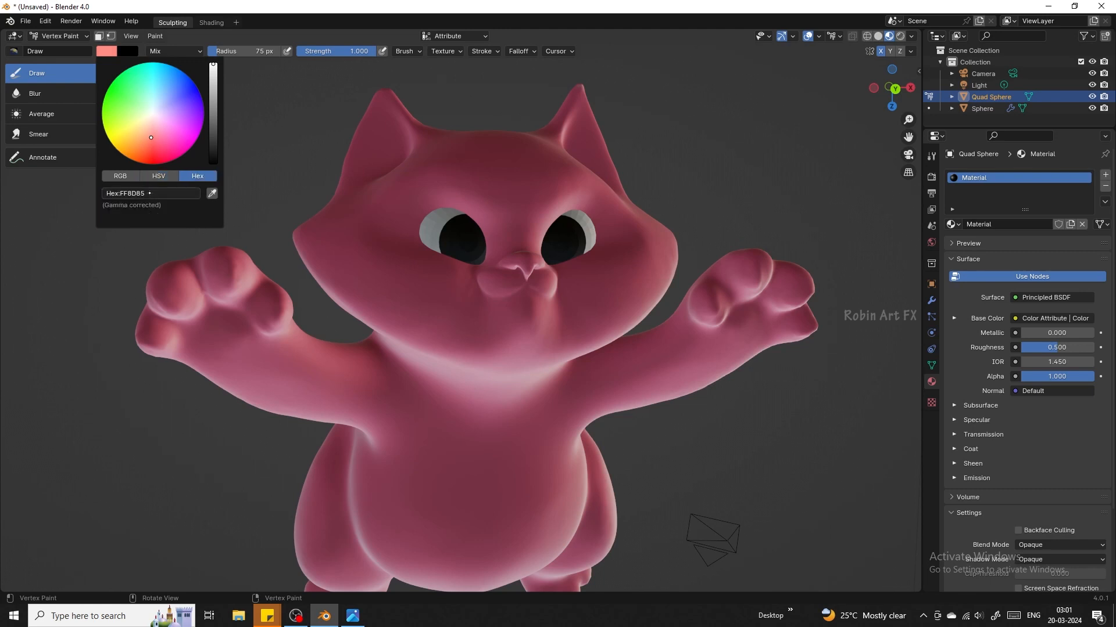
pyautogui.moveTo(149, 204); pyautogui.dragTo(140, 203)
pyautogui.moveTo(152, 216); pyautogui.dragTo(131, 216)
pyautogui.moveTo(478, 336); pyautogui.dragTo(338, 228)
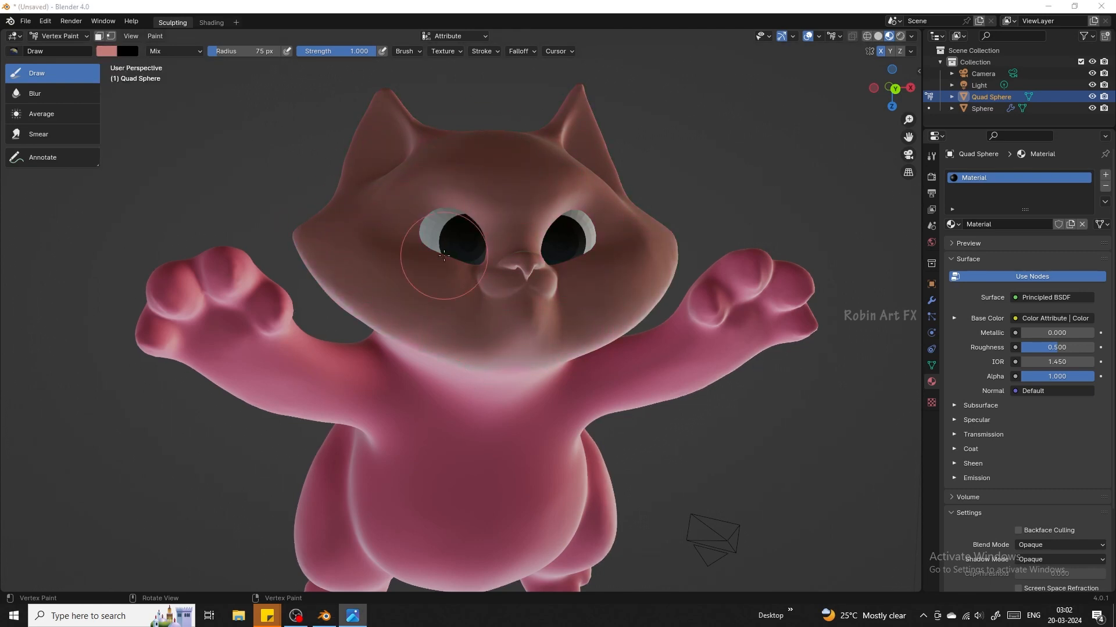
# - Set the brush color to black and paint the ears and upper half of the head
pyautogui.click(107, 51)
pyautogui.moveTo(140, 216); pyautogui.dragTo(103, 216)
pyautogui.moveTo(434, 172)
pyautogui.mouseDown()
pyautogui.moveTo(468, 190)
pyautogui.moveTo(423, 195)
pyautogui.moveTo(462, 158)
pyautogui.mouseUp()
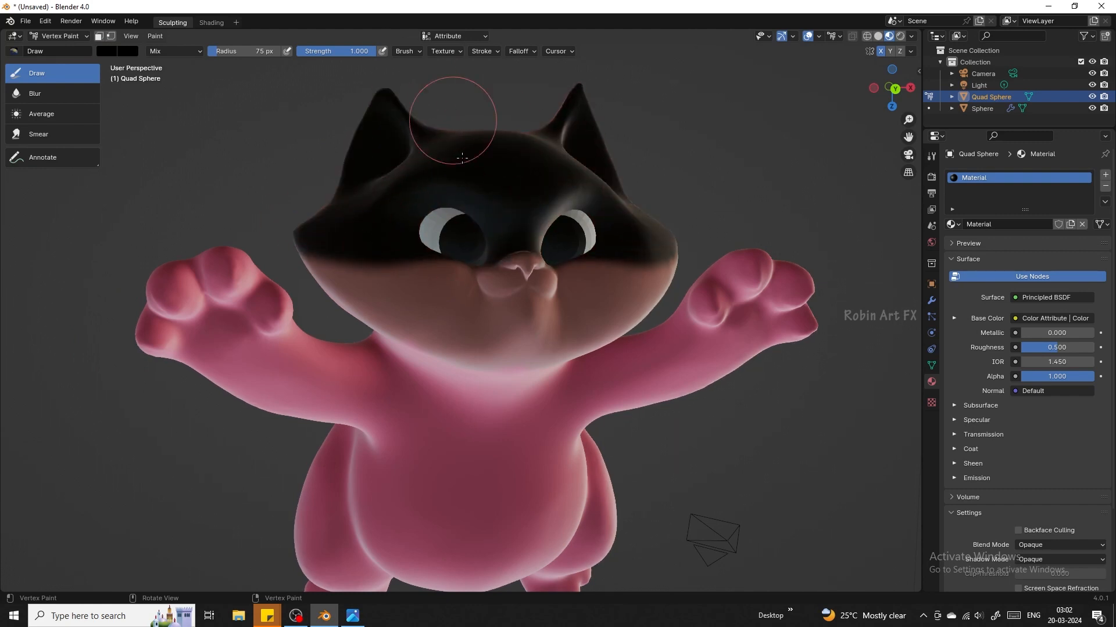
# - Set the brush color to white, paint the lower face, and add a strip between the eyes with a 24 px brush
pyautogui.click(107, 51)
pyautogui.moveTo(122, 216); pyautogui.dragTo(218, 217)
pyautogui.moveTo(325, 270)
pyautogui.mouseDown()
pyautogui.moveTo(480, 327)
pyautogui.moveTo(516, 219)
pyautogui.moveTo(498, 252)
pyautogui.mouseUp()
pyautogui.press('f')
pyautogui.click(499, 250)
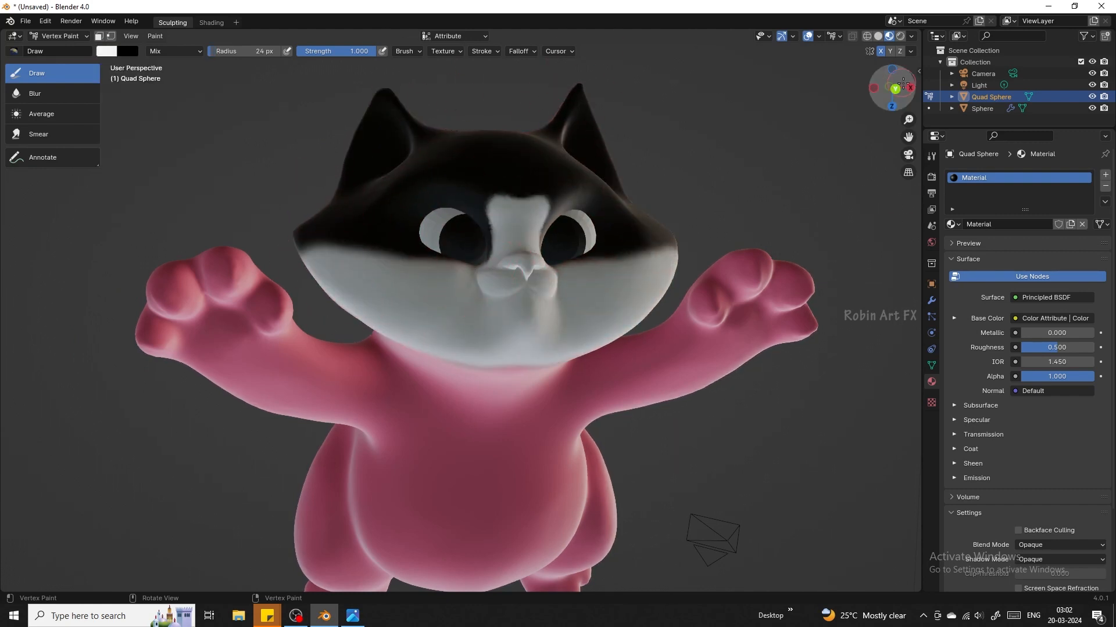
pyautogui.moveTo(902, 83)
pyautogui.mouseDown()
pyautogui.moveTo(872, 93)
pyautogui.moveTo(919, 80)
pyautogui.mouseUp()
pyautogui.click(508, 196)
pyautogui.hotkey('ctrl', 'z')
# - Set the brush color back to black and touch up the edge of the black mask around the eyes
pyautogui.click(107, 51)
pyautogui.moveTo(180, 216); pyautogui.dragTo(104, 216)
pyautogui.moveTo(503, 248); pyautogui.dragTo(585, 256)
pyautogui.click(107, 51)
pyautogui.click(213, 193)
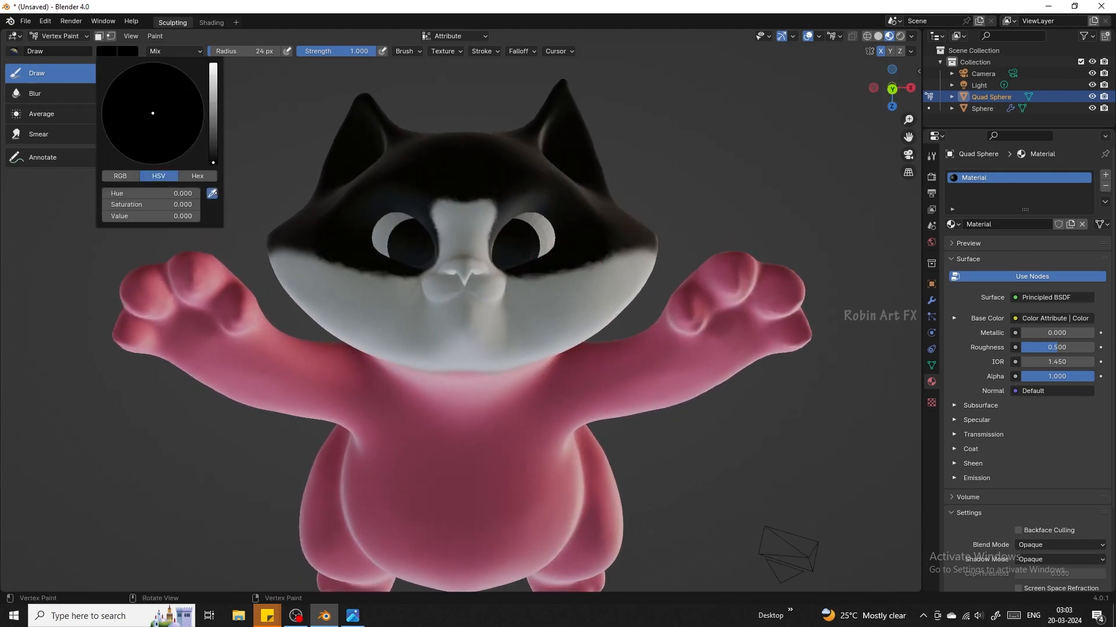
pyautogui.hotkey('ctrl', 'z')
# - Readjust the brush color's value and paint further strokes around the eyes, muzzle and chin
pyautogui.click(107, 51)
pyautogui.moveTo(140, 217); pyautogui.dragTo(199, 216)
pyautogui.hotkey('ctrl', 'z')
pyautogui.moveTo(500, 191)
pyautogui.mouseDown()
pyautogui.moveTo(416, 206)
pyautogui.moveTo(459, 215)
pyautogui.mouseUp()
pyautogui.moveTo(514, 275); pyautogui.dragTo(674, 246)
pyautogui.moveTo(674, 246); pyautogui.dragTo(604, 248, button='middle')
pyautogui.moveTo(465, 261)
pyautogui.mouseDown()
pyautogui.moveTo(427, 267)
pyautogui.moveTo(523, 346)
pyautogui.mouseUp()
# - Enlarge the brush radius to 500 px and cover the entire character in black from all sides
pyautogui.moveTo(221, 51); pyautogui.dragTo(280, 51)
pyautogui.moveTo(588, 288)
pyautogui.mouseDown()
pyautogui.moveTo(273, 232)
pyautogui.moveTo(198, 273)
pyautogui.mouseUp()
pyautogui.moveTo(892, 89); pyautogui.dragTo(982, 88)
pyautogui.click(883, 89)
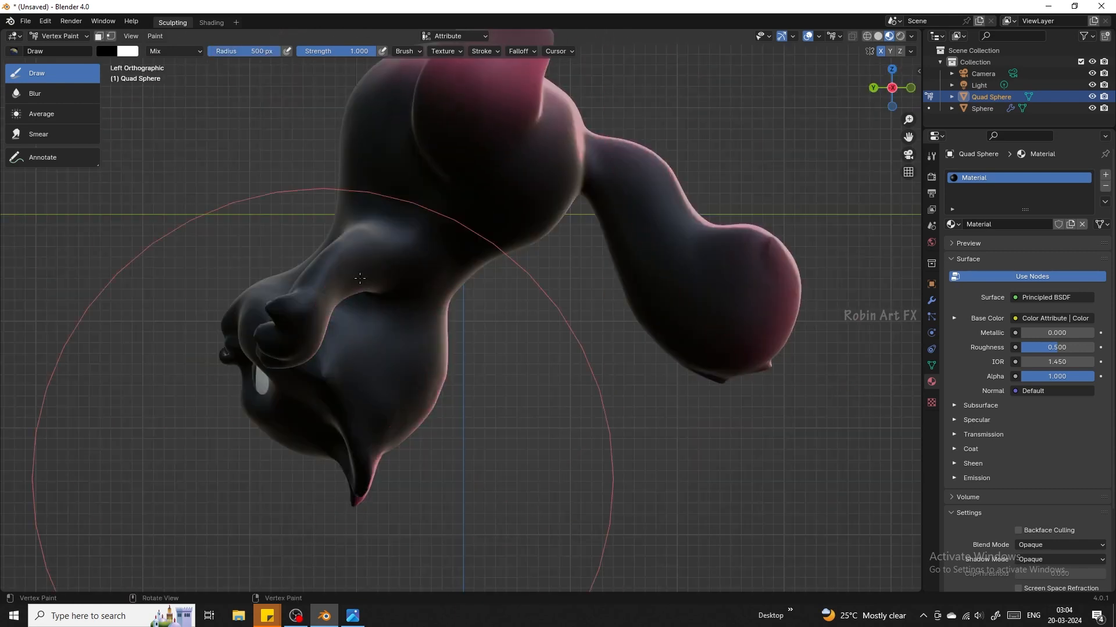
pyautogui.moveTo(359, 278); pyautogui.dragTo(607, 87)
pyautogui.keyDown('shift'); pyautogui.moveTo(617, 67); pyautogui.dragTo(559, 264, button='middle'); pyautogui.keyUp('shift')
pyautogui.click(910, 88)
pyautogui.moveTo(445, 204); pyautogui.dragTo(374, 401)
pyautogui.click(891, 69)
pyautogui.moveTo(677, 55)
pyautogui.keyDown('shift'); pyautogui.mouseDown(button='middle')
pyautogui.moveTo(626, 287)
pyautogui.moveTo(650, 273)
pyautogui.moveTo(557, 314)
pyautogui.mouseUp(button='middle'); pyautogui.keyUp('shift')
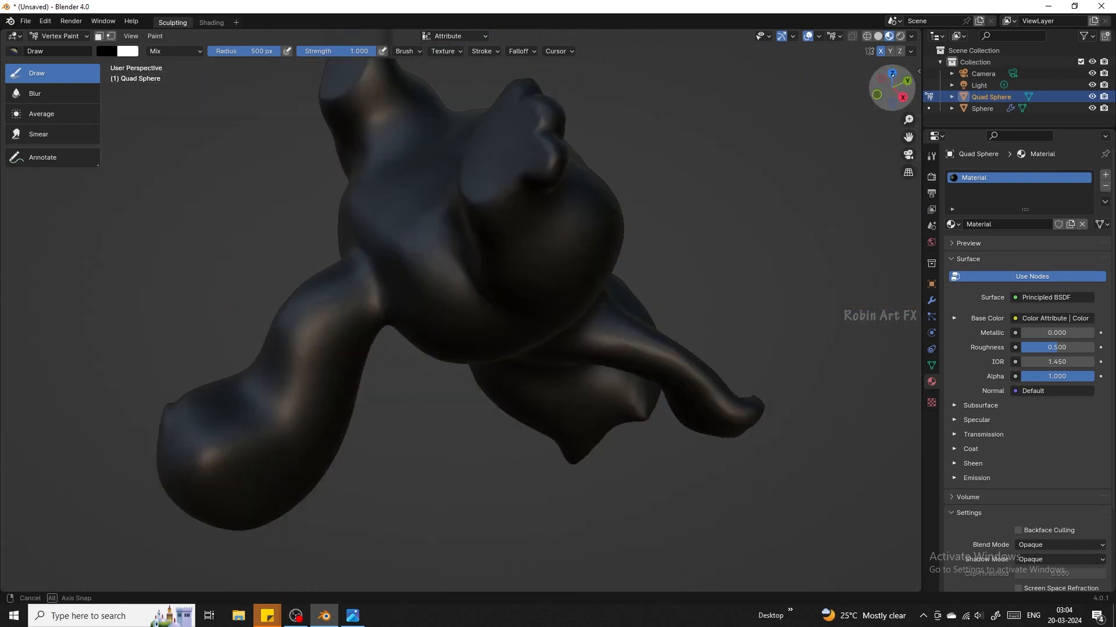
pyautogui.moveTo(892, 75)
pyautogui.mouseDown()
pyautogui.moveTo(901, 87)
pyautogui.moveTo(871, 93)
pyautogui.mouseUp()
# - Reduce the brush radius to 25 px, set the brush color to coral red, and paint the forehead and inner ear edges
pyautogui.moveTo(278, 51); pyautogui.dragTo(211, 51)
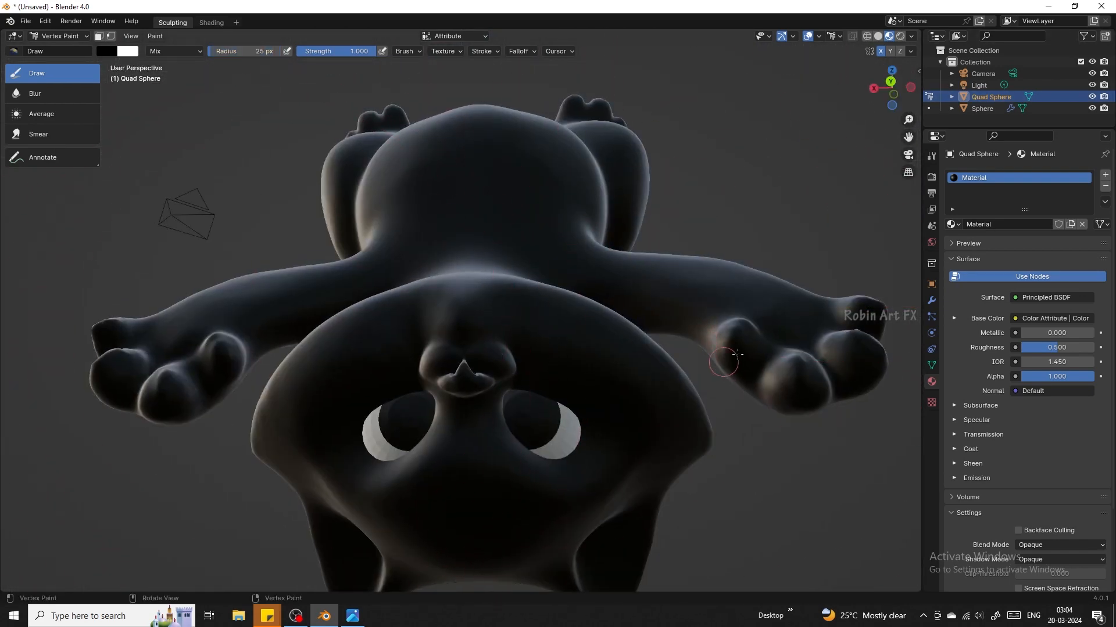
pyautogui.moveTo(892, 88); pyautogui.dragTo(918, 52)
pyautogui.hotkey('alt', 'Tab')
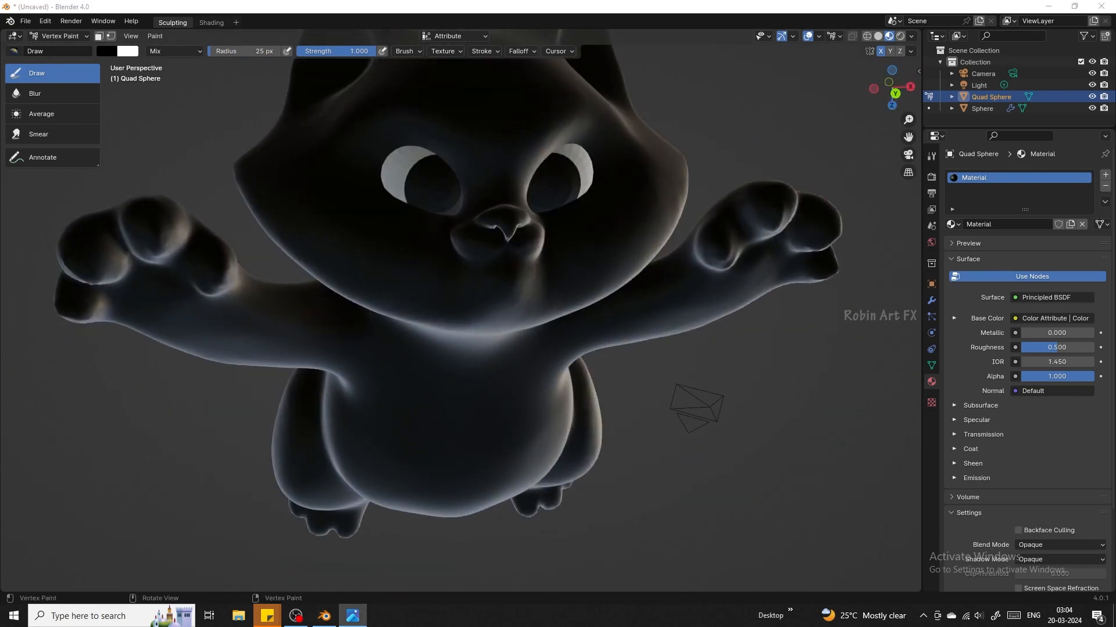
pyautogui.scroll(-2, 452, 239)
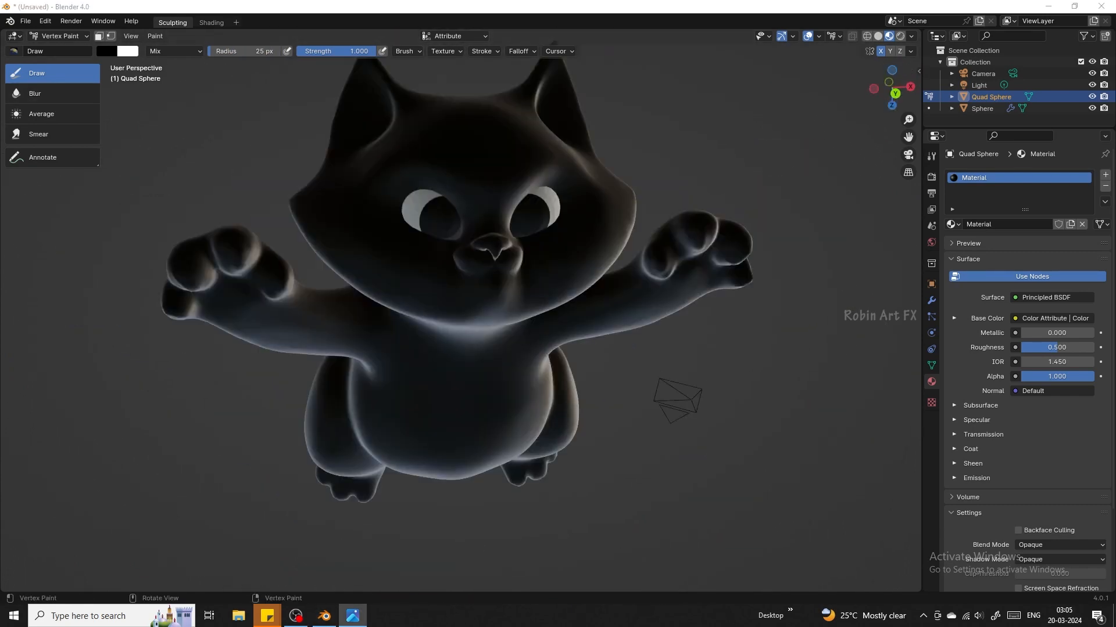
pyautogui.click(106, 51)
pyautogui.click(213, 92)
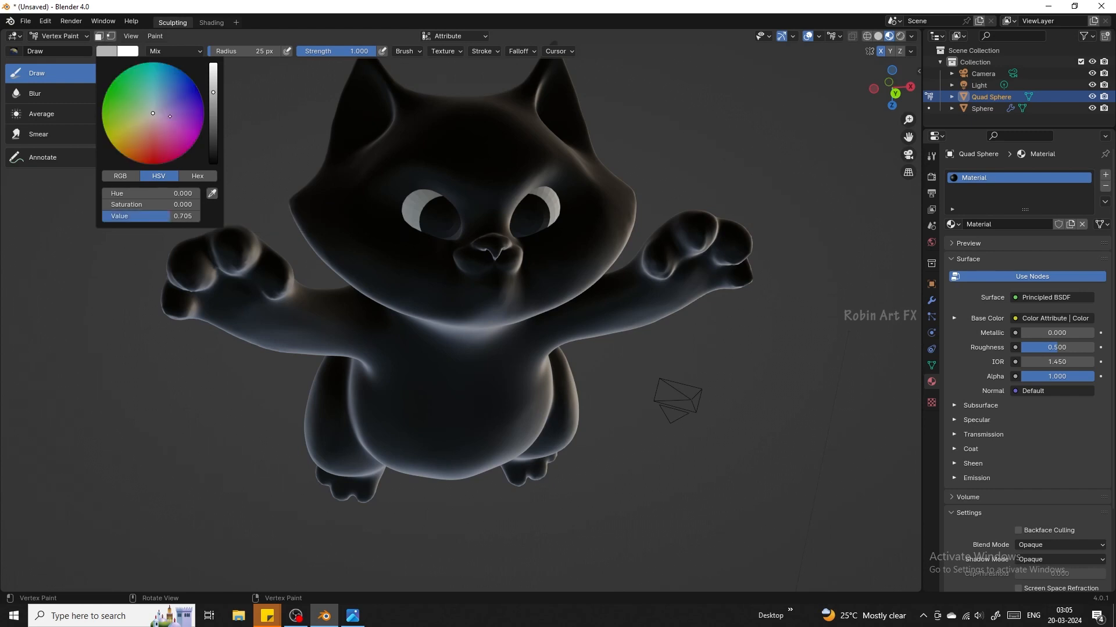
pyautogui.moveTo(215, 89); pyautogui.dragTo(215, 75)
pyautogui.click(151, 144)
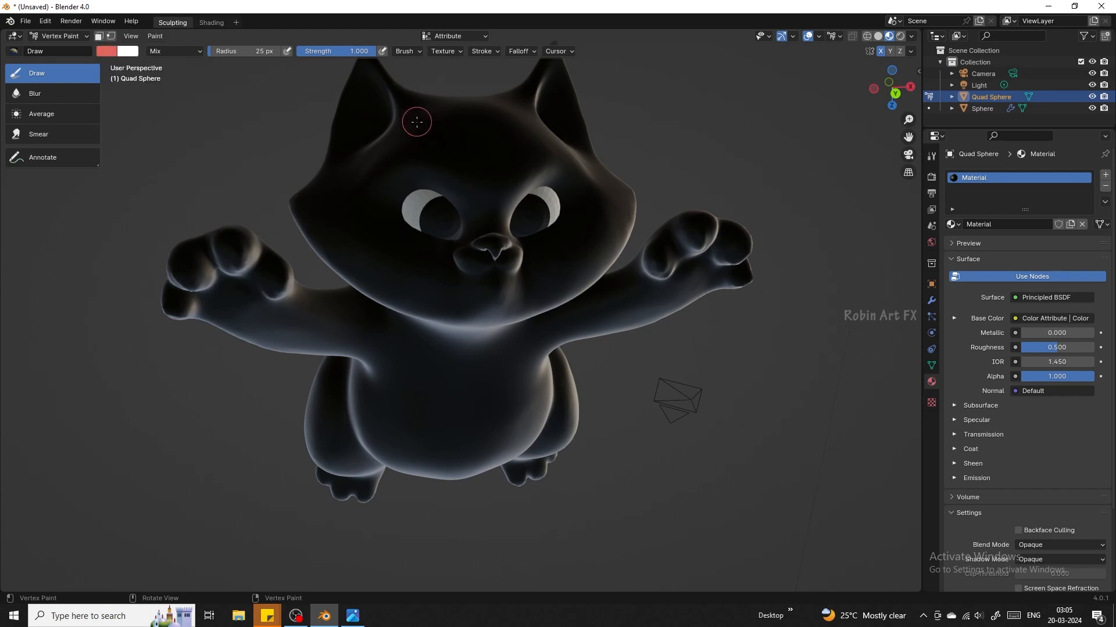
pyautogui.moveTo(402, 117)
pyautogui.mouseDown()
pyautogui.moveTo(388, 76)
pyautogui.moveTo(406, 111)
pyautogui.moveTo(474, 165)
pyautogui.mouseUp()
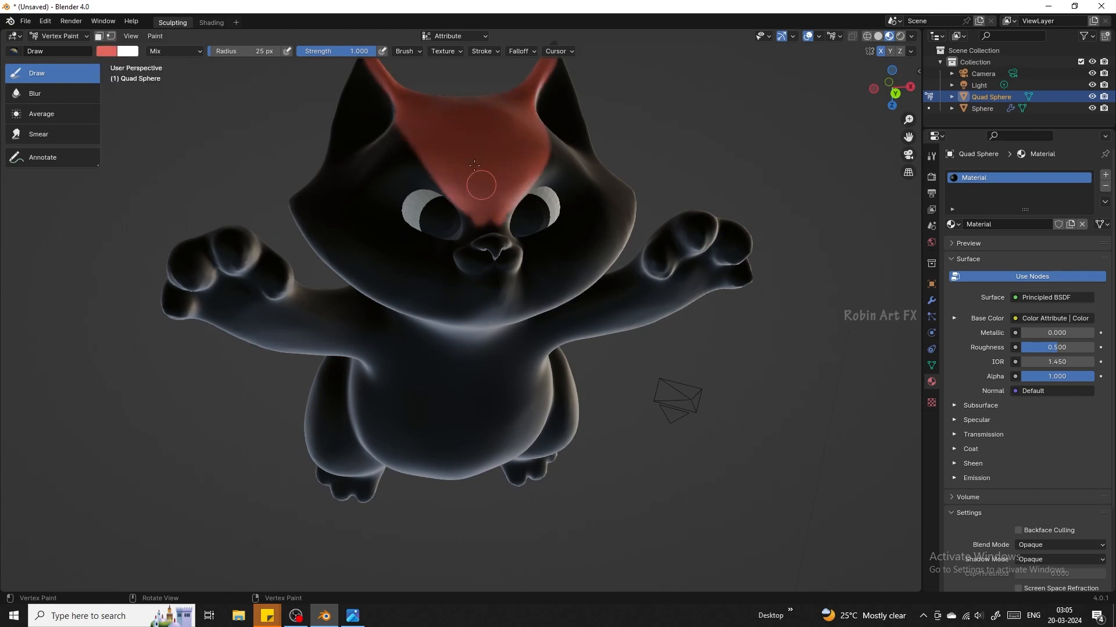
# - Lighten the brush color to a pale salmon and paint vertical stripes on the forehead
pyautogui.click(106, 51)
pyautogui.click(214, 69)
pyautogui.moveTo(151, 137); pyautogui.dragTo(151, 134)
pyautogui.moveTo(436, 103); pyautogui.dragTo(471, 60)
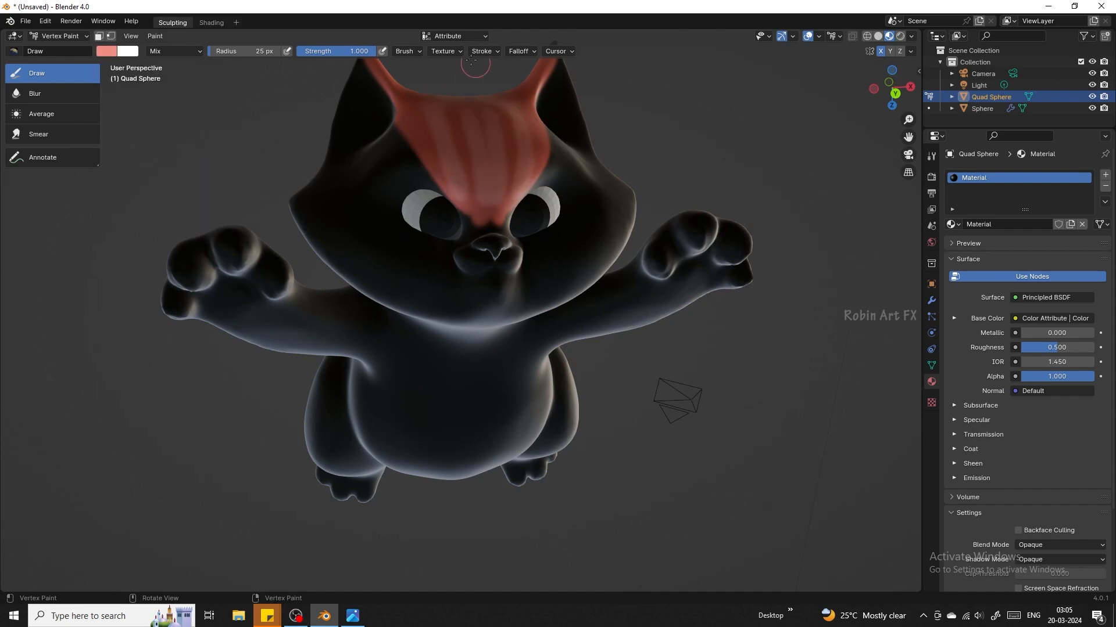
# - Switch the viewport to Solid shading with Flat lighting
pyautogui.click(880, 36)
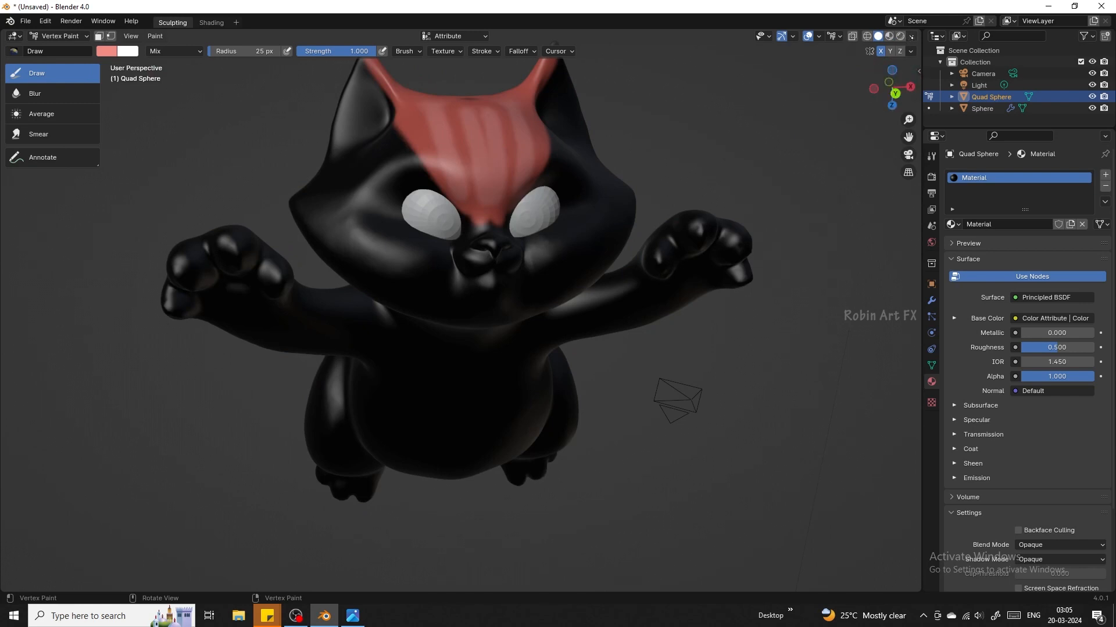
pyautogui.click(912, 36)
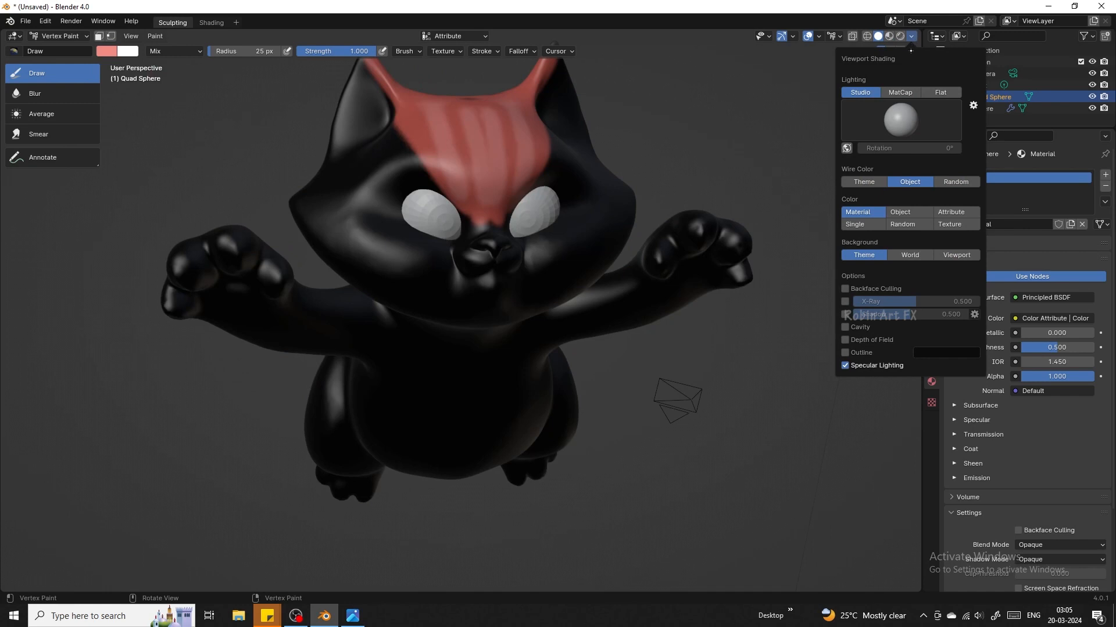
pyautogui.click(938, 92)
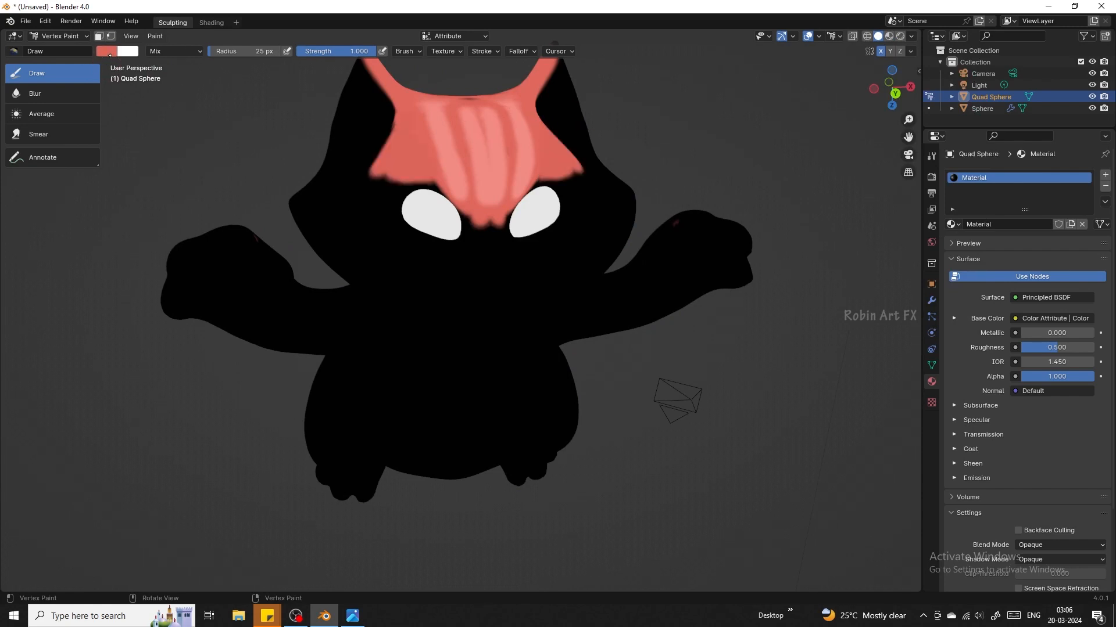
# - Set the brush color to light orange (hue 0.067, saturation 0.498, value 0.909) and paint around the eyes and on the muzzle
pyautogui.click(109, 54)
pyautogui.click(106, 50)
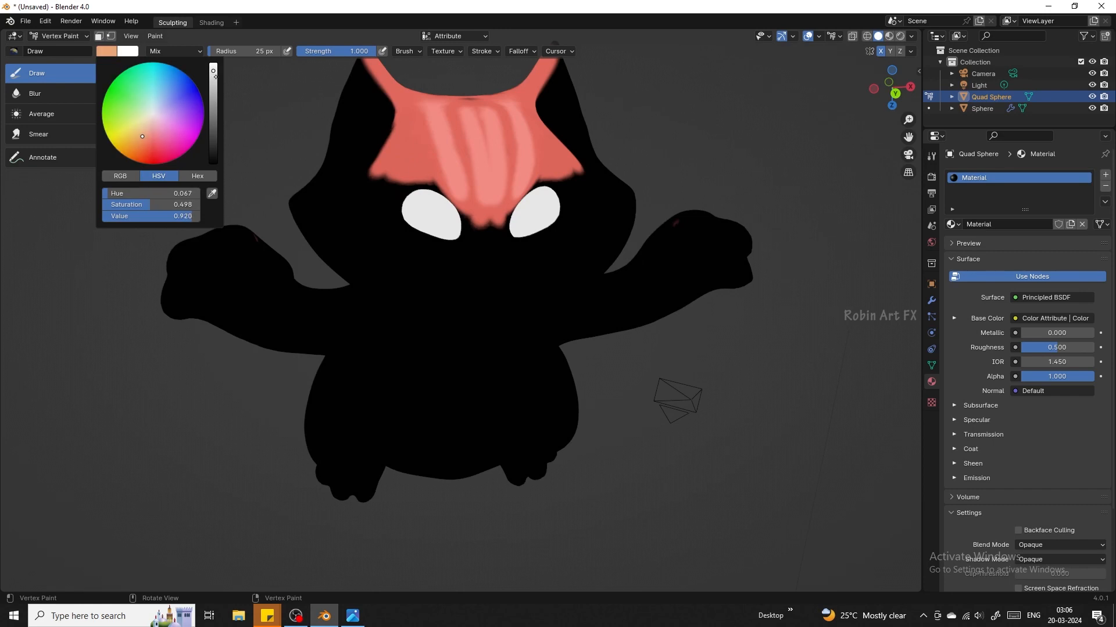
pyautogui.moveTo(390, 184)
pyautogui.mouseDown()
pyautogui.moveTo(412, 190)
pyautogui.moveTo(366, 204)
pyautogui.moveTo(461, 239)
pyautogui.mouseUp()
pyautogui.moveTo(463, 286); pyautogui.dragTo(483, 276)
# - Change the viewport lighting to MatCap and choose a neutral grey matcap sphere
pyautogui.moveTo(906, 88); pyautogui.dragTo(847, 82)
pyautogui.click(911, 36)
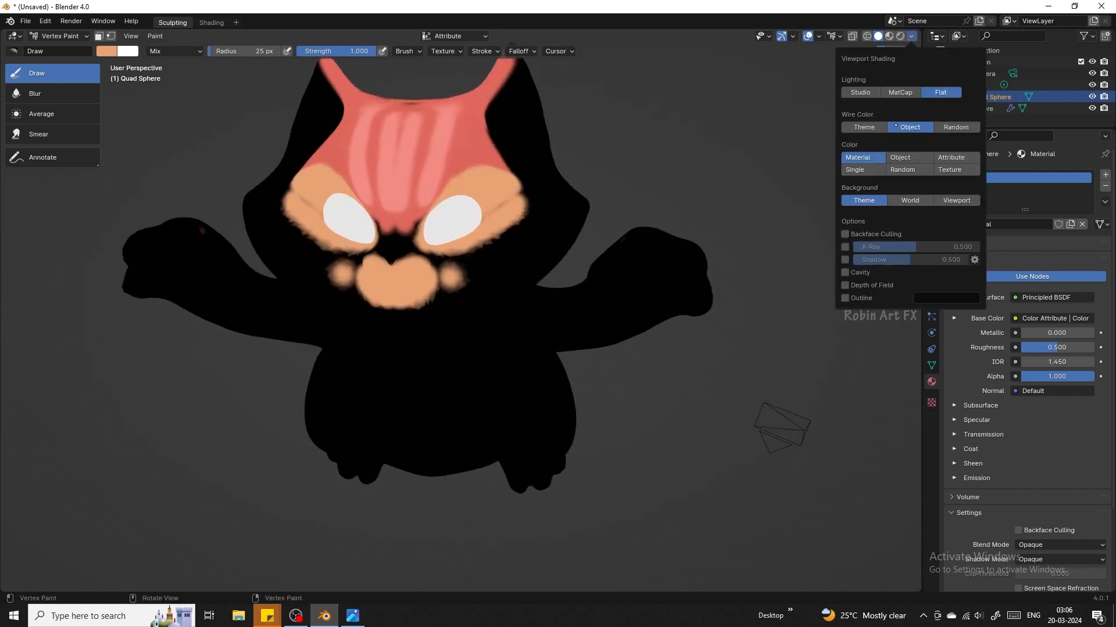
pyautogui.click(900, 92)
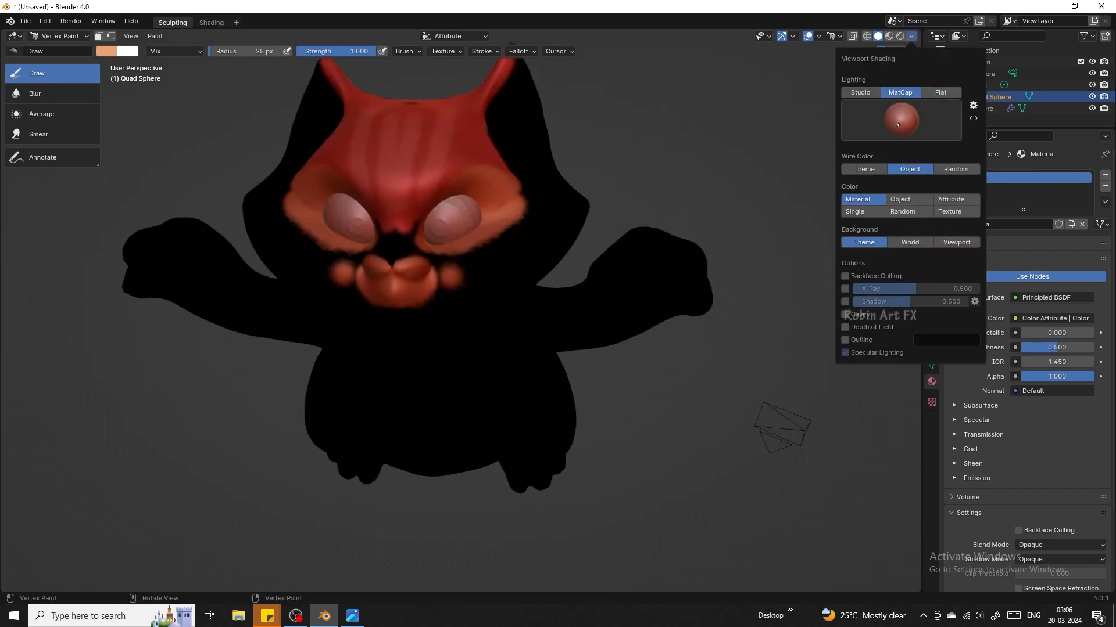
pyautogui.click(898, 125)
pyautogui.click(704, 164)
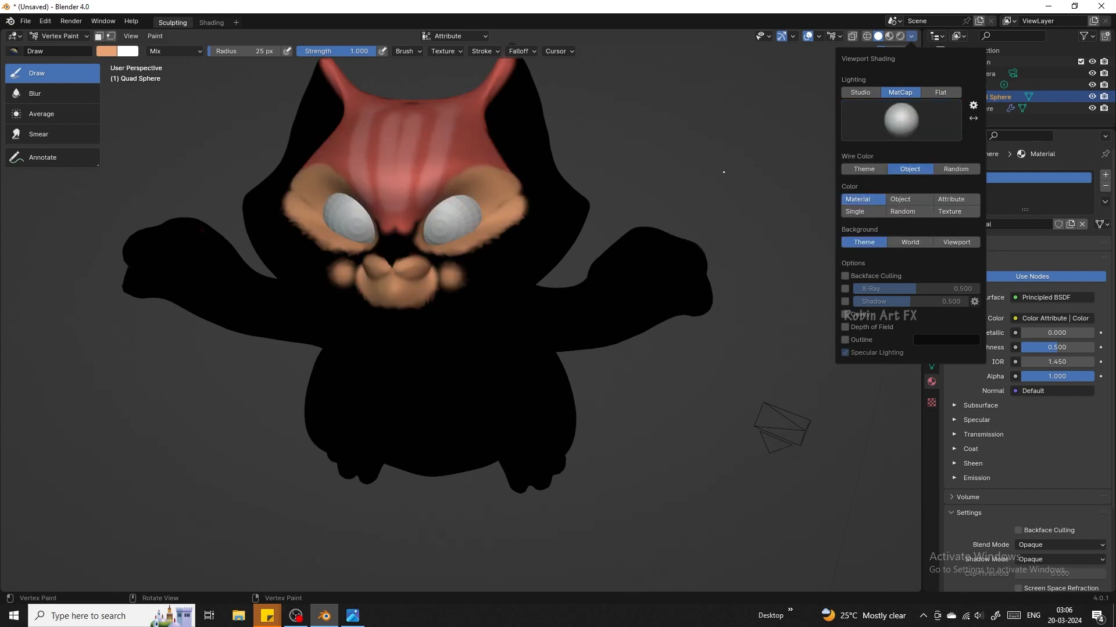
# - Set the brush color to black and paint out the orange spots beside the muzzle, narrowing the muzzle patch to a point
pyautogui.click(106, 51)
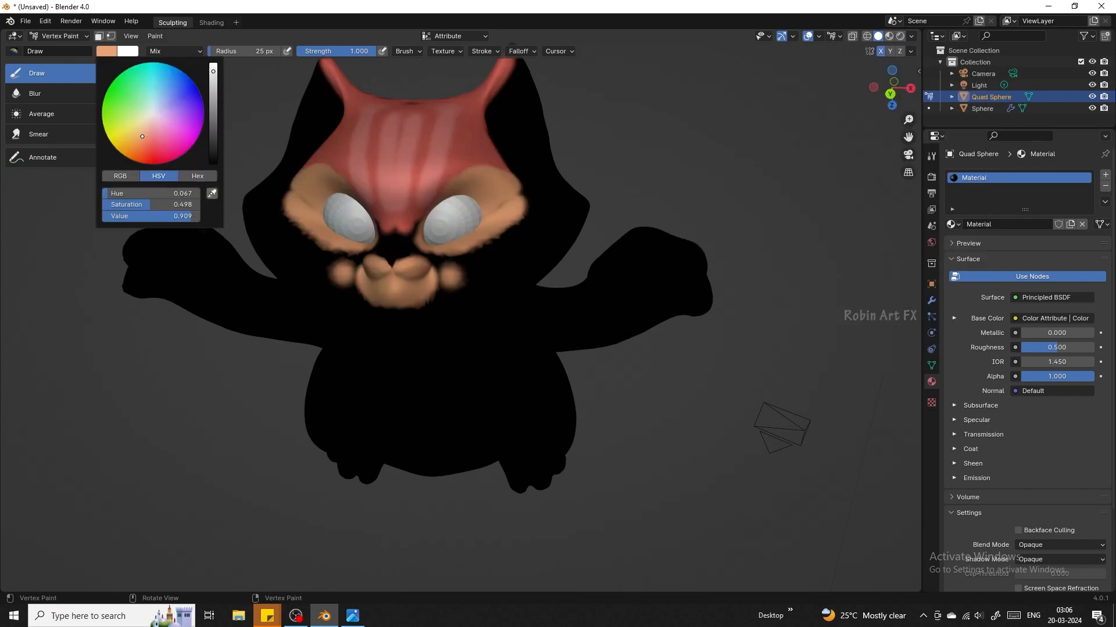
pyautogui.moveTo(213, 116); pyautogui.dragTo(213, 166)
pyautogui.moveTo(337, 264); pyautogui.dragTo(403, 330)
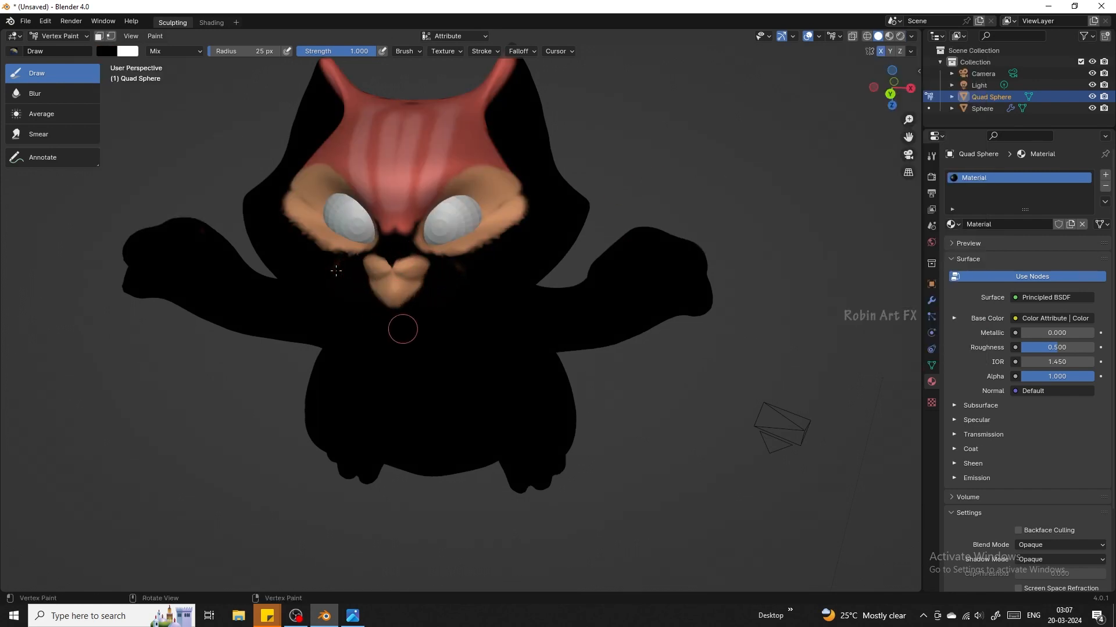
# - Return the viewport lighting to Flat and sample the forehead's coral red as the brush color
pyautogui.click(107, 51)
pyautogui.click(211, 193)
pyautogui.click(343, 140)
pyautogui.click(911, 36)
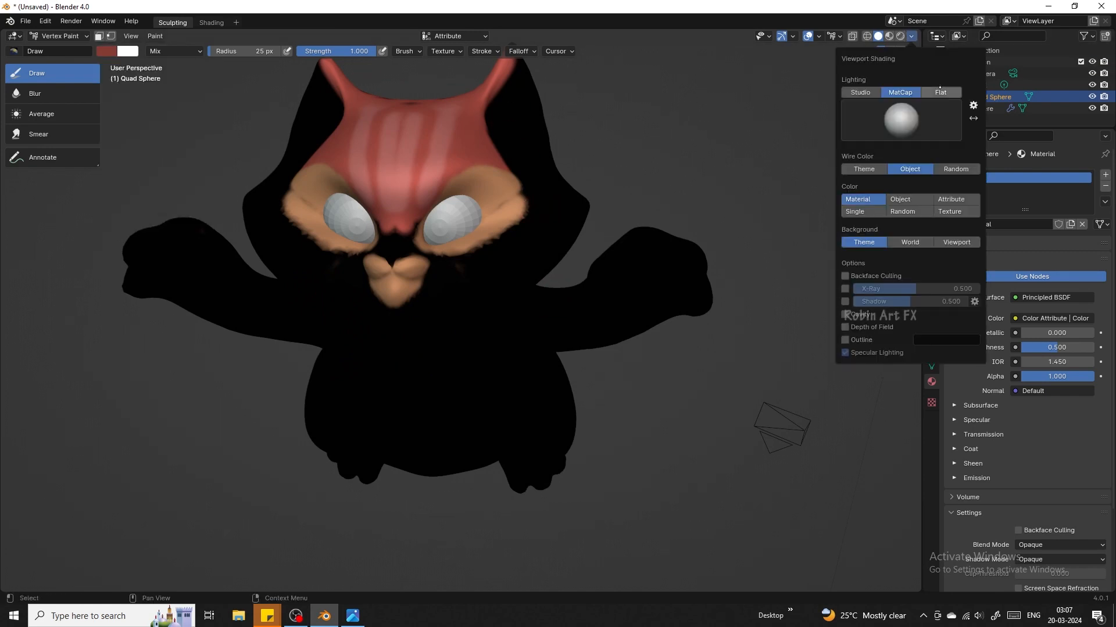
pyautogui.click(950, 92)
pyautogui.click(107, 51)
pyautogui.click(211, 192)
pyautogui.click(464, 137)
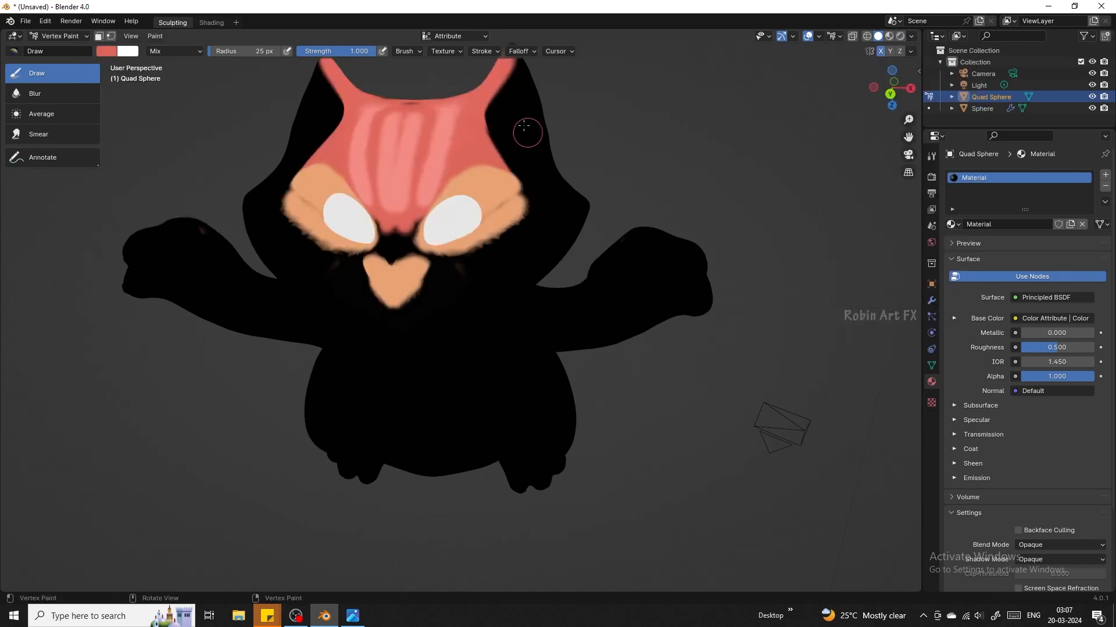
# - Paint the upper face, cheeks and outer ears coral red, leaving the orange eye patches, muzzle and black inner ears
pyautogui.moveTo(524, 127)
pyautogui.mouseDown()
pyautogui.moveTo(505, 152)
pyautogui.moveTo(484, 134)
pyautogui.mouseUp()
pyautogui.moveTo(549, 183)
pyautogui.mouseDown()
pyautogui.moveTo(552, 206)
pyautogui.moveTo(526, 233)
pyautogui.moveTo(444, 256)
pyautogui.moveTo(401, 247)
pyautogui.mouseUp()
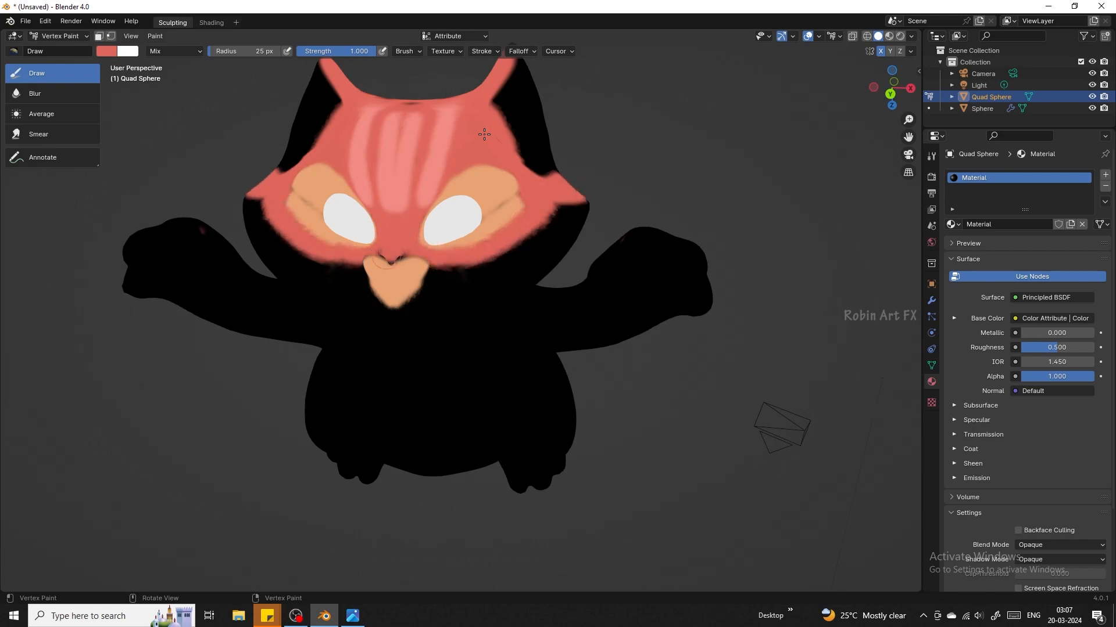
pyautogui.moveTo(580, 189)
pyautogui.mouseDown()
pyautogui.moveTo(483, 266)
pyautogui.moveTo(584, 191)
pyautogui.mouseUp()
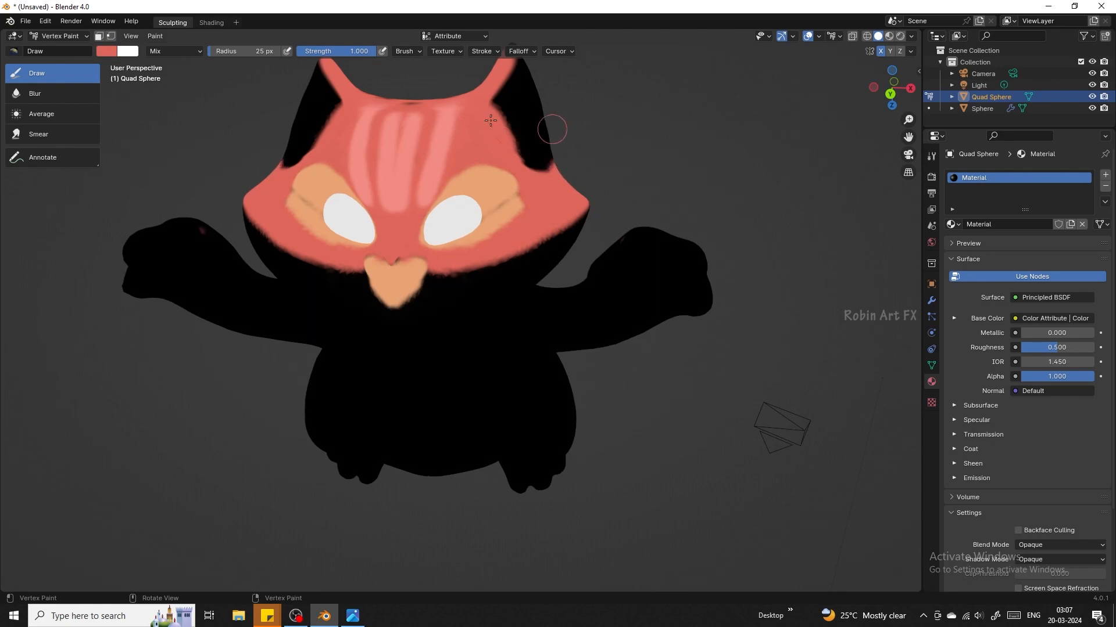
pyautogui.moveTo(551, 148)
pyautogui.mouseDown()
pyautogui.moveTo(517, 63)
pyautogui.moveTo(513, 123)
pyautogui.moveTo(535, 160)
pyautogui.moveTo(500, 222)
pyautogui.moveTo(502, 173)
pyautogui.mouseUp()
# - Blend the forehead stripes and the orange eye patches into the coral red with the Average brush
pyautogui.click(57, 111)
pyautogui.moveTo(459, 131); pyautogui.dragTo(401, 151)
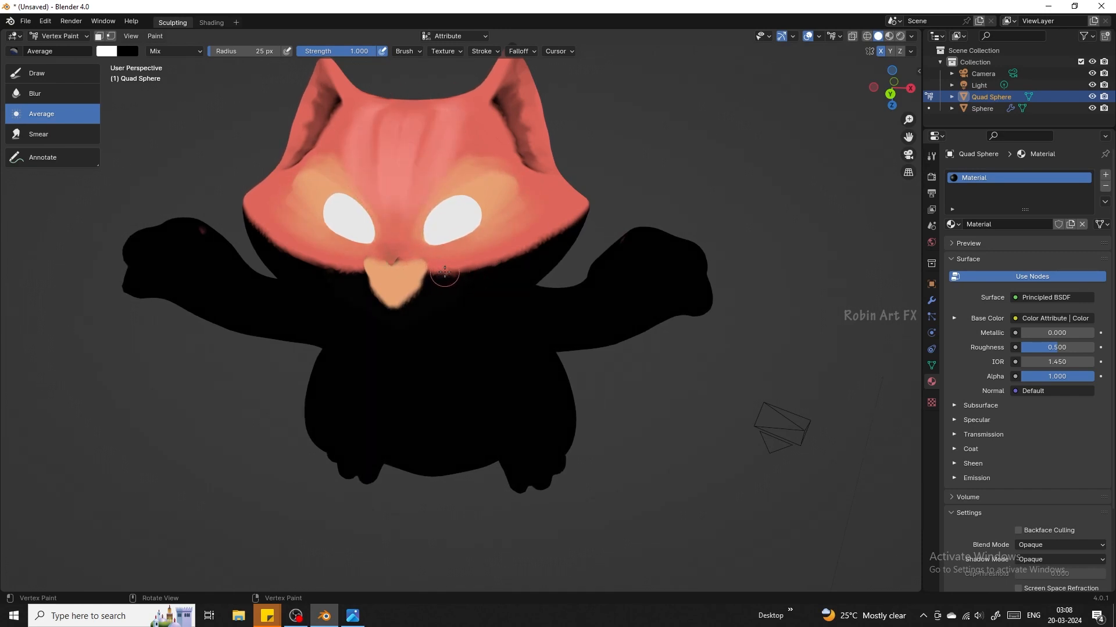
# - Blend the lower edge of the coral red face into the black chin and cheeks with the Average brush
pyautogui.moveTo(440, 280)
pyautogui.mouseDown()
pyautogui.moveTo(552, 252)
pyautogui.moveTo(427, 295)
pyautogui.mouseUp()
pyautogui.moveTo(888, 89)
pyautogui.mouseDown()
pyautogui.moveTo(924, 89)
pyautogui.moveTo(882, 87)
pyautogui.mouseUp()
pyautogui.moveTo(470, 267)
pyautogui.mouseDown()
pyautogui.moveTo(504, 259)
pyautogui.moveTo(369, 223)
pyautogui.moveTo(502, 265)
pyautogui.mouseUp()
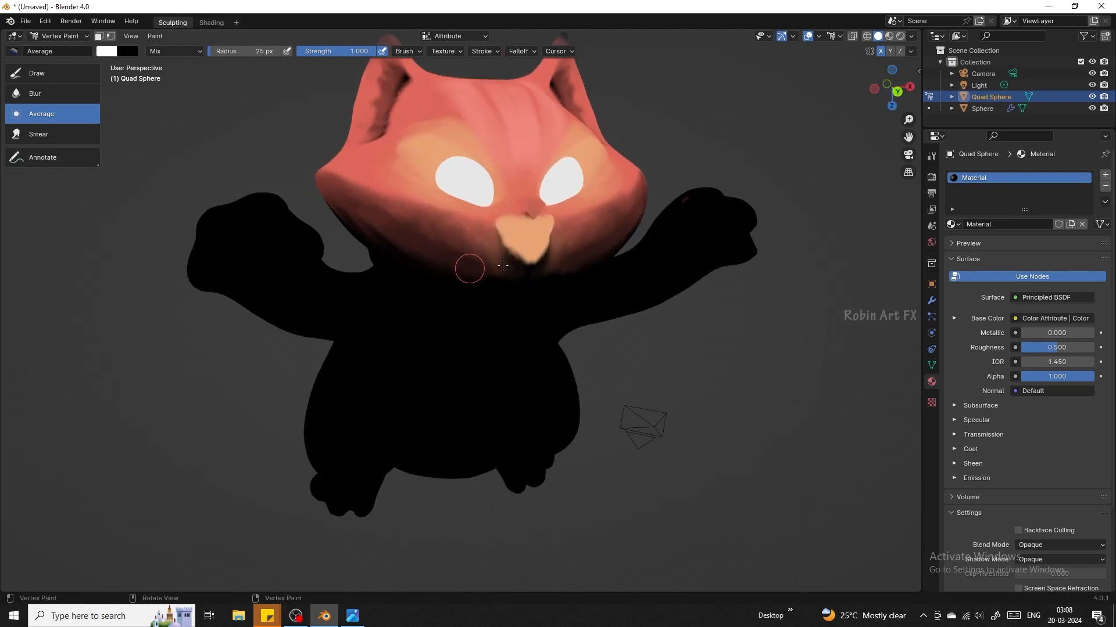
# - Switch to the Draw brush and sample the muzzle's light orange as the brush color
pyautogui.click(107, 51)
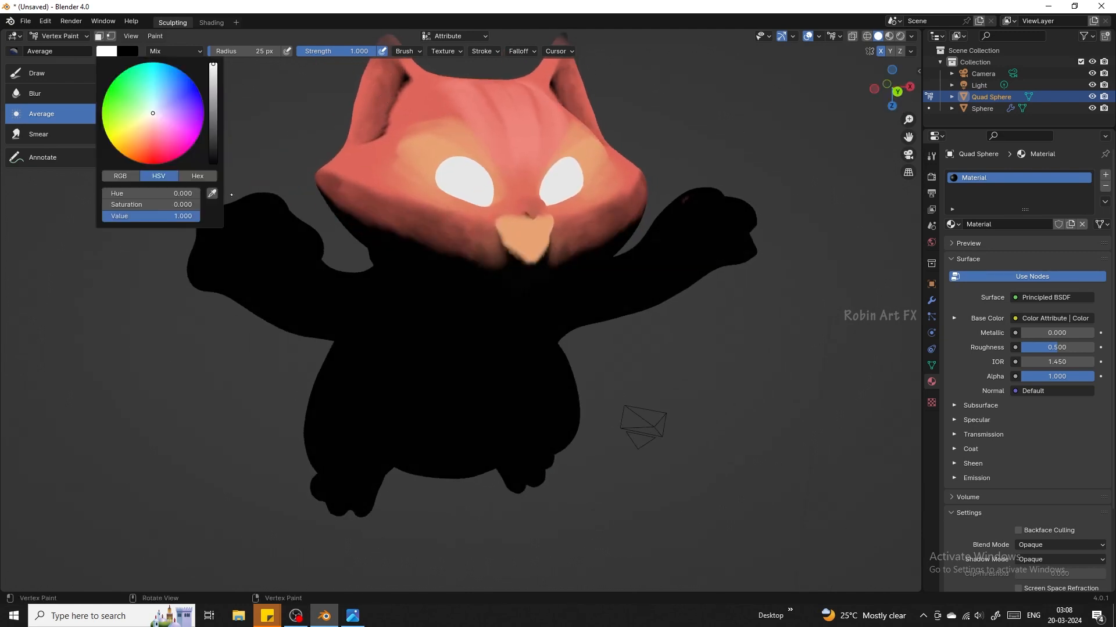
pyautogui.click(213, 193)
pyautogui.click(526, 237)
pyautogui.moveTo(908, 137); pyautogui.dragTo(903, 281)
pyautogui.click(37, 73)
pyautogui.click(106, 51)
pyautogui.click(213, 193)
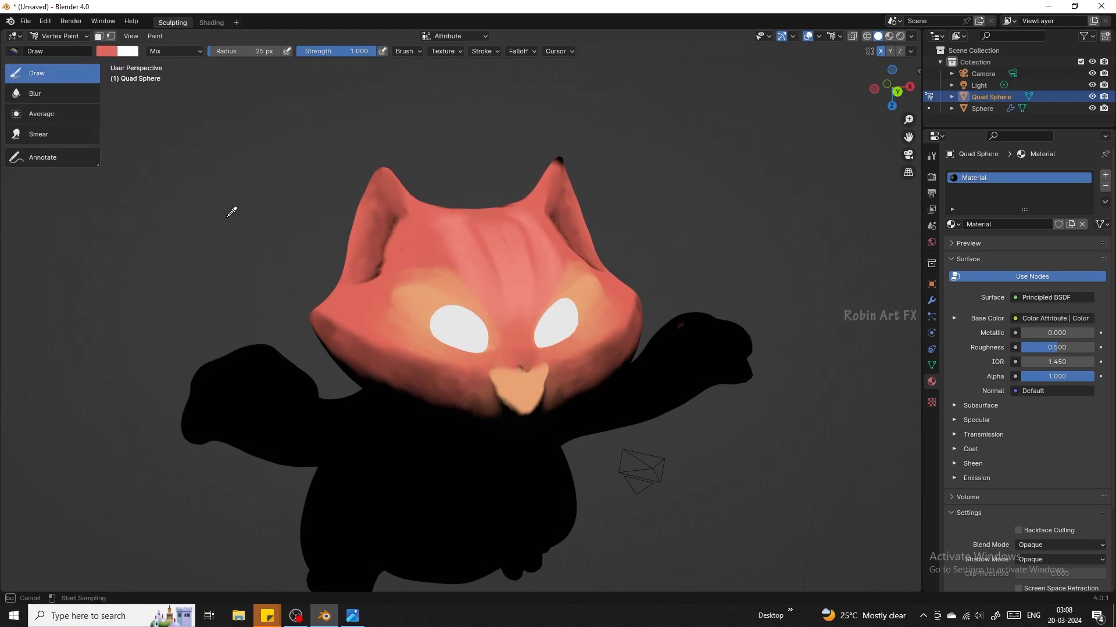
pyautogui.click(521, 392)
# - Paint the insides of both ears light orange up to the tips
pyautogui.moveTo(384, 178)
pyautogui.mouseDown()
pyautogui.moveTo(399, 222)
pyautogui.moveTo(362, 278)
pyautogui.mouseUp()
pyautogui.moveTo(874, 85); pyautogui.dragTo(899, 90)
pyautogui.moveTo(507, 301)
pyautogui.mouseDown()
pyautogui.moveTo(501, 259)
pyautogui.moveTo(491, 282)
pyautogui.mouseUp()
pyautogui.moveTo(611, 172); pyautogui.dragTo(629, 85, button='middle')
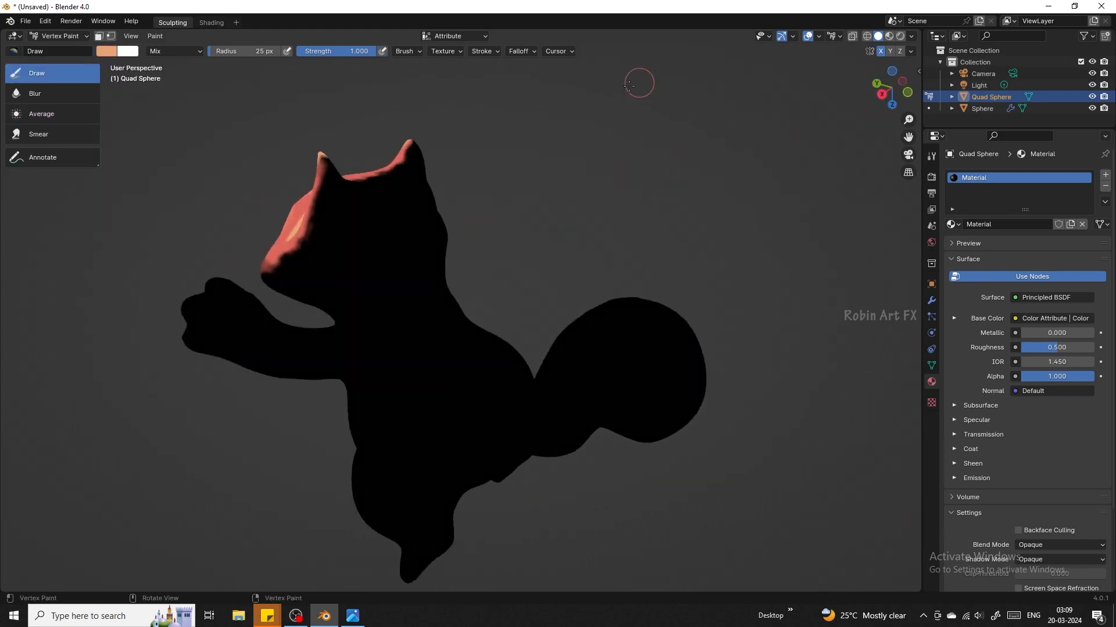
pyautogui.moveTo(616, 201); pyautogui.dragTo(560, 211, button='middle')
# - Soften the orange inner-ear edges and the lower cheeks with the Average brush, sampling the cheek's coral red
pyautogui.click(41, 114)
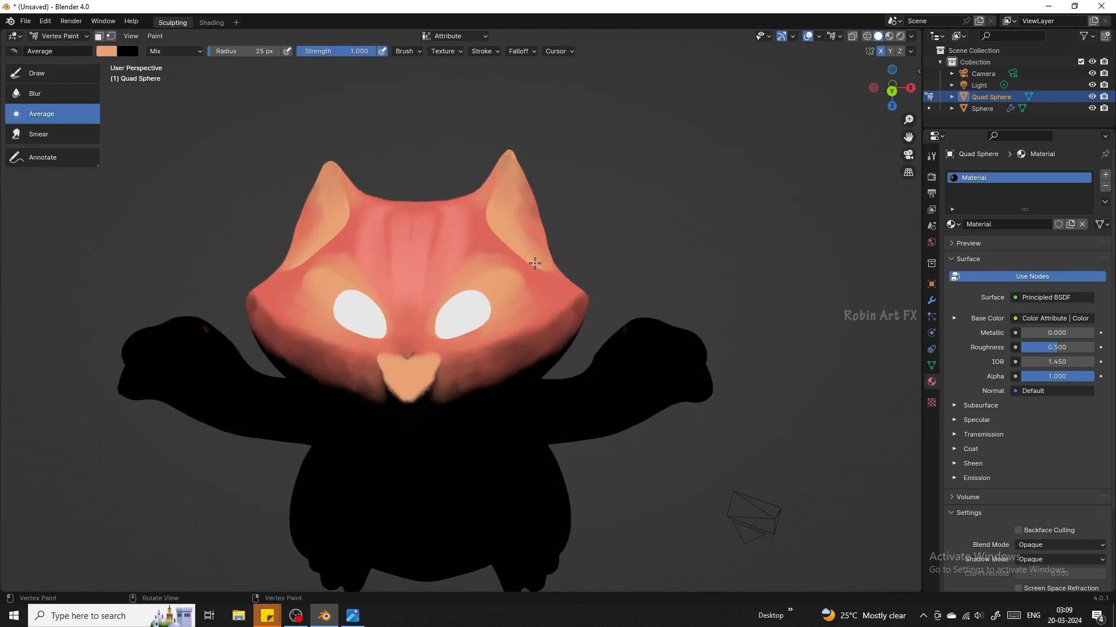
pyautogui.press('s')
pyautogui.click(275, 290)
pyautogui.moveTo(271, 306)
pyautogui.mouseDown()
pyautogui.moveTo(249, 304)
pyautogui.moveTo(386, 418)
pyautogui.mouseUp()
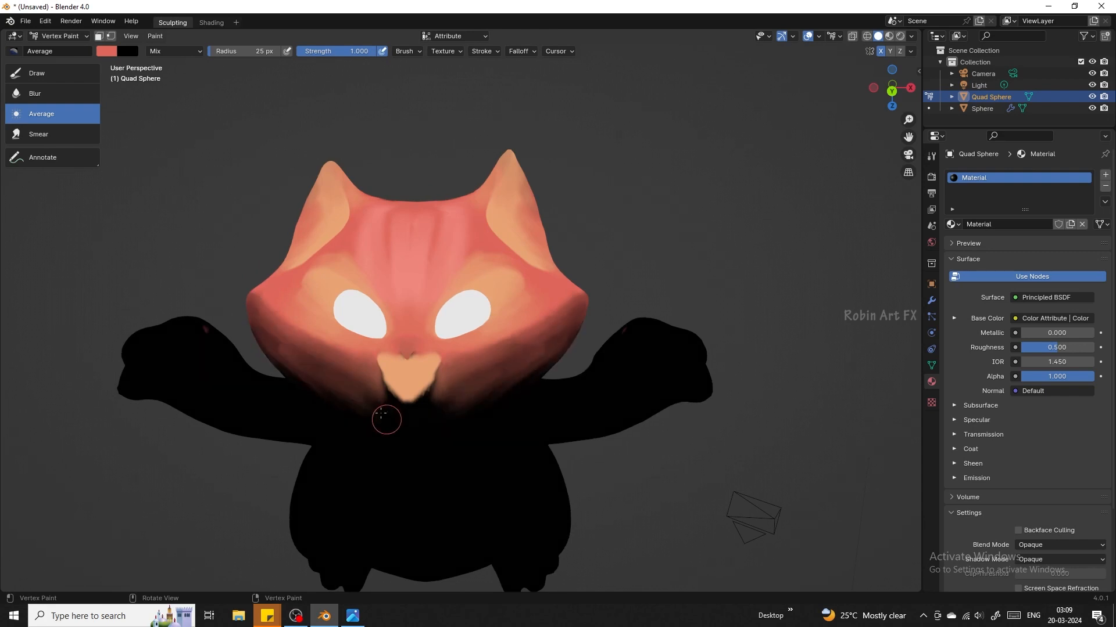
# - Sample the cheek's red with the Draw brush and paint the lower face, chin and the area between the eyes
pyautogui.click(83, 68)
pyautogui.click(107, 52)
pyautogui.click(211, 189)
pyautogui.click(275, 296)
pyautogui.moveTo(260, 306)
pyautogui.mouseDown()
pyautogui.moveTo(369, 375)
pyautogui.moveTo(305, 369)
pyautogui.moveTo(378, 393)
pyautogui.mouseUp()
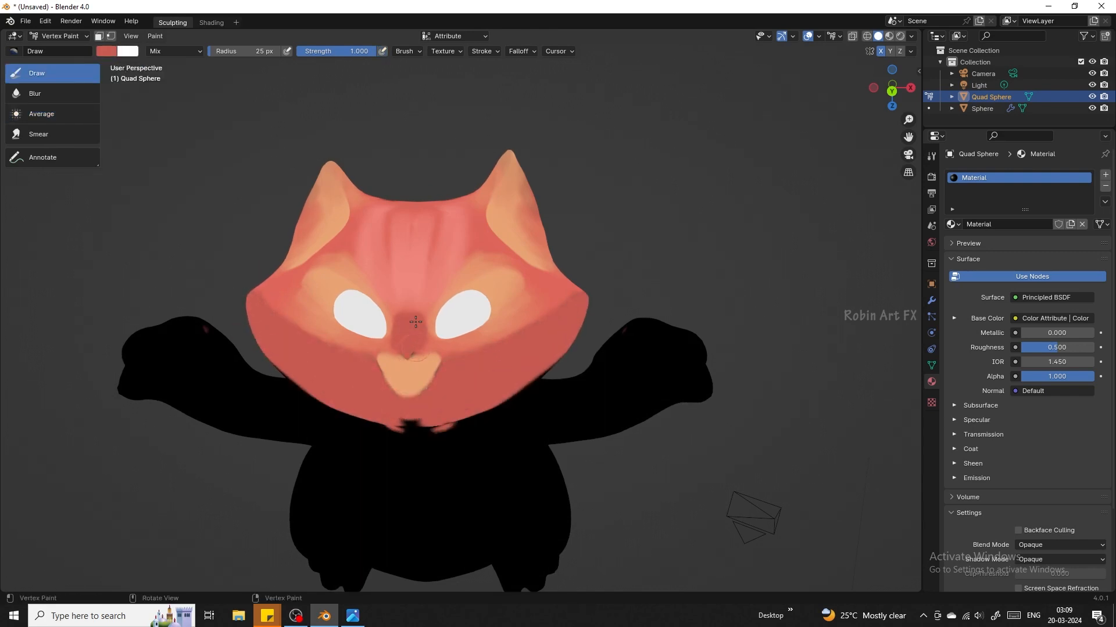
# - Reduce the brush radius to 11 px and paint thin red stripes outward from the outer eye corners
pyautogui.press('f')
pyautogui.click(488, 297)
pyautogui.moveTo(491, 310); pyautogui.dragTo(540, 285)
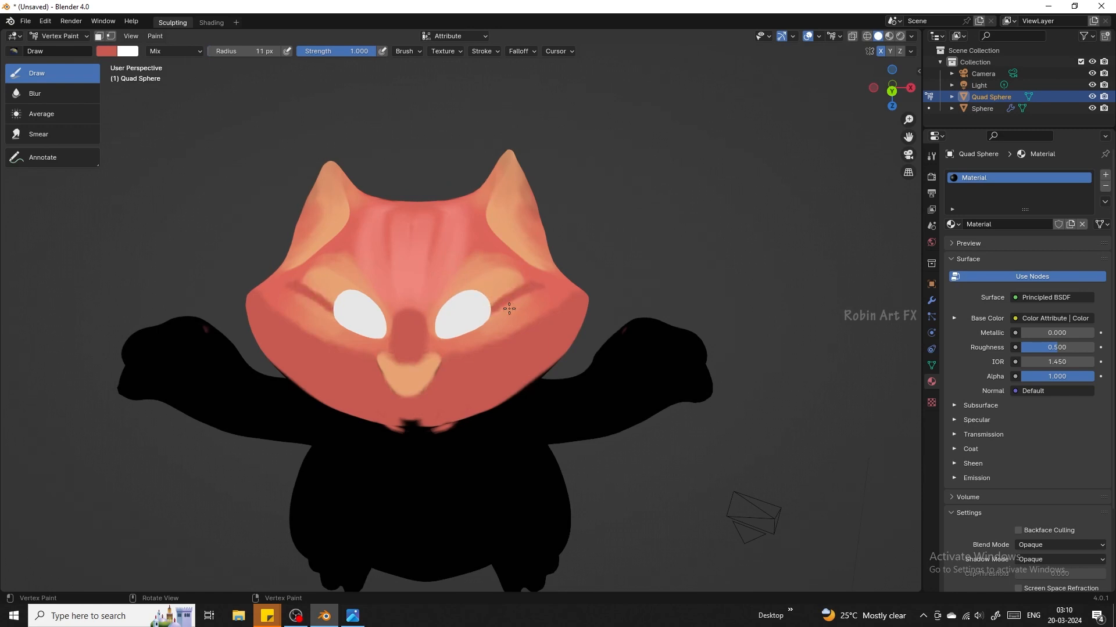
# - Enlarge the brush radius to 50 px and cover the black neck, arms, torso and tail with the red
pyautogui.moveTo(884, 97); pyautogui.dragTo(887, 77)
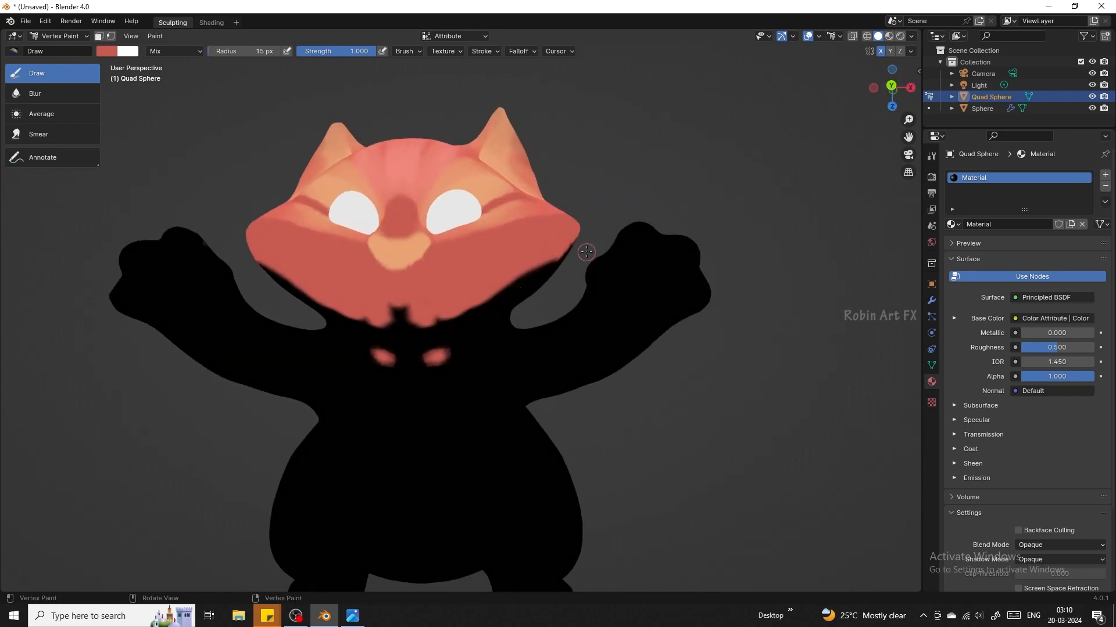
pyautogui.press('f')
pyautogui.click(578, 244)
pyautogui.moveTo(435, 325)
pyautogui.mouseDown()
pyautogui.moveTo(453, 372)
pyautogui.moveTo(674, 266)
pyautogui.moveTo(650, 210)
pyautogui.moveTo(266, 507)
pyautogui.moveTo(543, 423)
pyautogui.mouseUp()
pyautogui.moveTo(921, 93); pyautogui.dragTo(927, 93)
pyautogui.moveTo(906, 86); pyautogui.dragTo(921, 88)
pyautogui.moveTo(395, 275)
pyautogui.mouseDown()
pyautogui.moveTo(379, 245)
pyautogui.moveTo(389, 247)
pyautogui.moveTo(387, 402)
pyautogui.moveTo(471, 346)
pyautogui.moveTo(570, 421)
pyautogui.moveTo(446, 364)
pyautogui.moveTo(370, 561)
pyautogui.mouseUp()
pyautogui.moveTo(898, 88); pyautogui.dragTo(996, 65)
pyautogui.moveTo(490, 493); pyautogui.dragTo(415, 551)
# - Paint the remaining black areas on the back of the head, hips, legs and tail red
pyautogui.moveTo(898, 90); pyautogui.dragTo(923, 87)
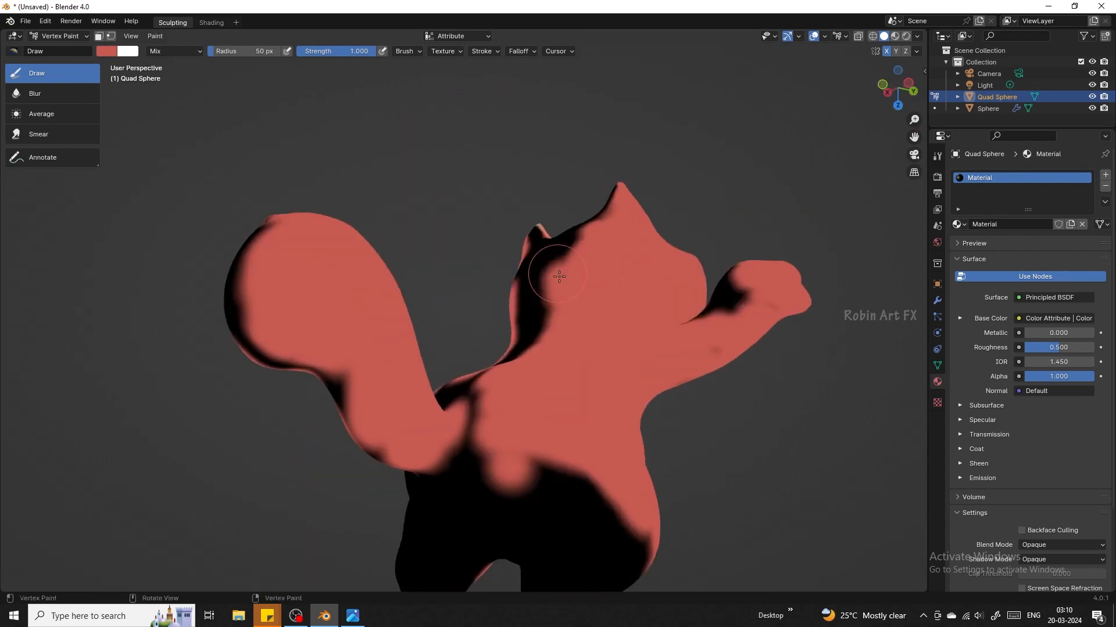
pyautogui.moveTo(500, 449)
pyautogui.mouseDown()
pyautogui.moveTo(249, 300)
pyautogui.moveTo(342, 431)
pyautogui.moveTo(550, 555)
pyautogui.moveTo(639, 511)
pyautogui.mouseUp()
pyautogui.moveTo(914, 137); pyautogui.dragTo(916, 25)
pyautogui.moveTo(561, 406)
pyautogui.mouseDown()
pyautogui.moveTo(578, 491)
pyautogui.moveTo(677, 374)
pyautogui.moveTo(648, 409)
pyautogui.mouseUp()
pyautogui.moveTo(898, 88); pyautogui.dragTo(714, 87)
pyautogui.moveTo(402, 405); pyautogui.dragTo(526, 395)
# - Set the brush color to dark red, try it beside the muzzle and undo that stroke
pyautogui.moveTo(898, 87); pyautogui.dragTo(900, 151)
pyautogui.click(106, 51)
pyautogui.moveTo(212, 84); pyautogui.dragTo(213, 106)
pyautogui.click(155, 152)
pyautogui.moveTo(372, 234); pyautogui.dragTo(368, 228)
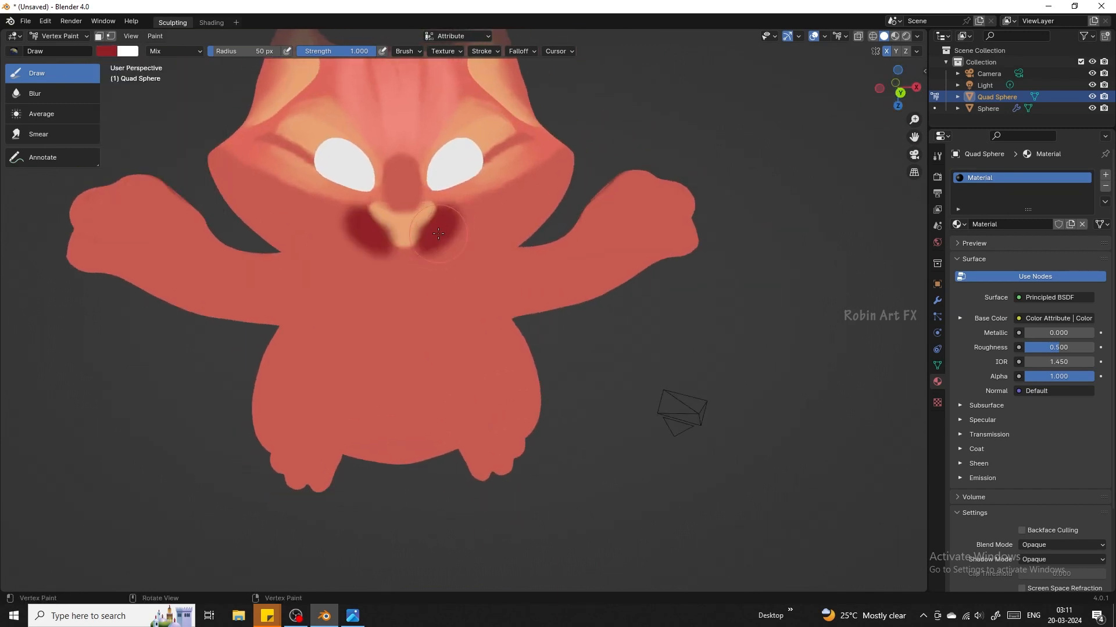
pyautogui.hotkey('ctrl', 'z')
# - Reduce the brush radius to 15 px and paint dark red stripes at the outer and inner eye corners
pyautogui.press('f')
pyautogui.click(423, 180)
pyautogui.moveTo(480, 161); pyautogui.dragTo(532, 133)
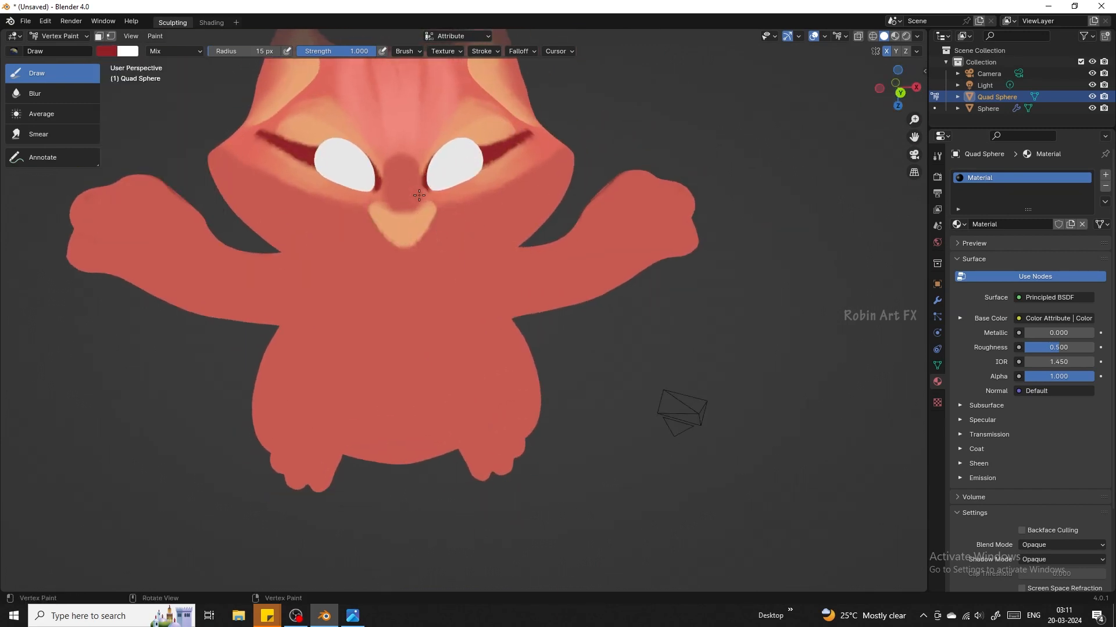
# - Paint dark red accents around the nose and muzzle, and blend them and the eye-corner streaks with the Average brush
pyautogui.moveTo(435, 199); pyautogui.dragTo(465, 224)
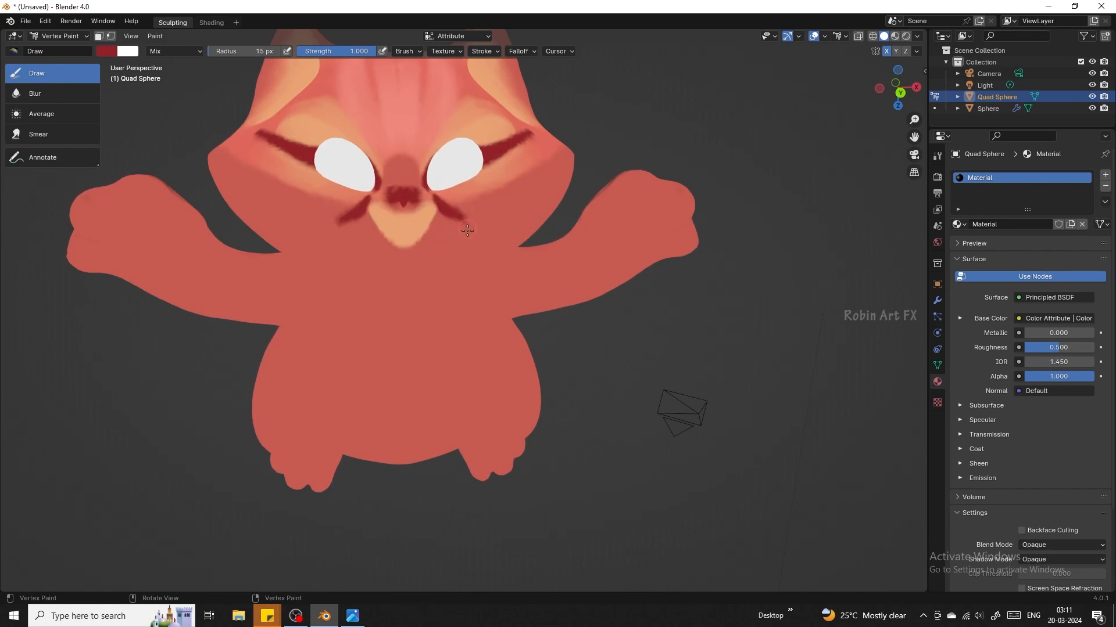
pyautogui.click(44, 114)
pyautogui.moveTo(341, 221); pyautogui.dragTo(362, 208)
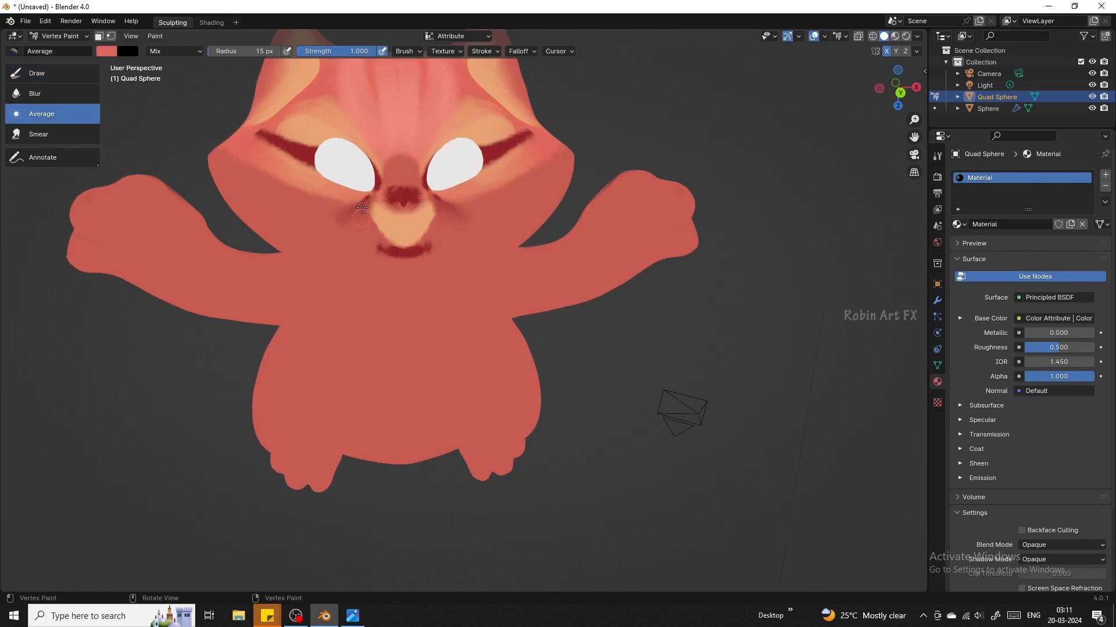
pyautogui.moveTo(257, 133)
pyautogui.mouseDown()
pyautogui.moveTo(308, 152)
pyautogui.moveTo(257, 133)
pyautogui.mouseUp()
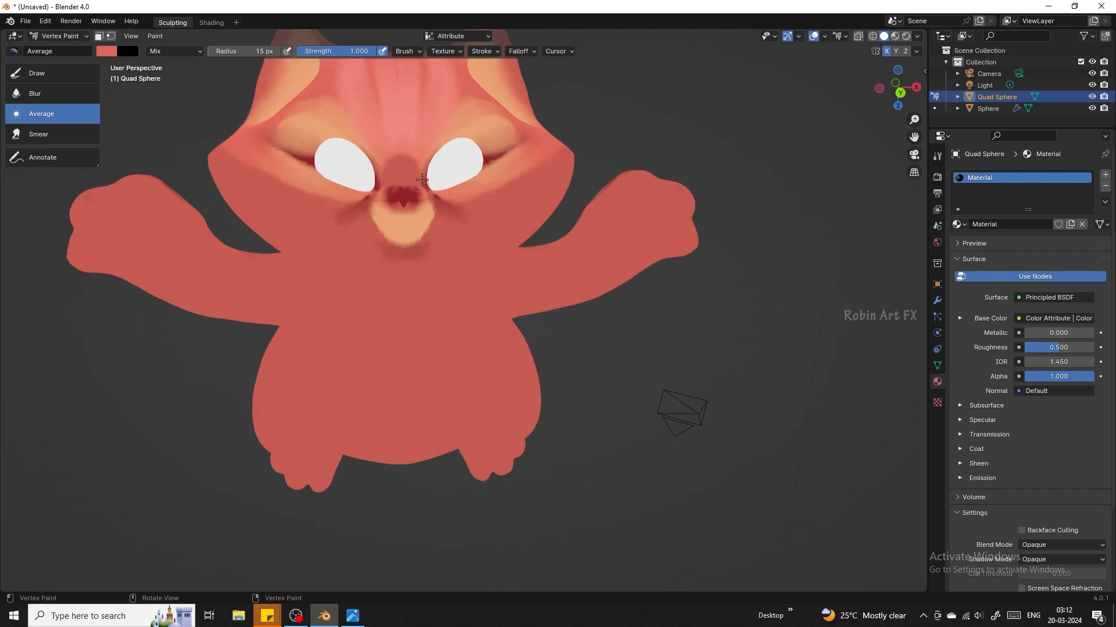
# - Use the Draw brush to repaint the light orange patches above and below both eyes
pyautogui.click(37, 73)
pyautogui.moveTo(323, 114)
pyautogui.mouseDown()
pyautogui.moveTo(316, 127)
pyautogui.moveTo(276, 133)
pyautogui.moveTo(321, 105)
pyautogui.moveTo(374, 177)
pyautogui.mouseUp()
pyautogui.moveTo(264, 146); pyautogui.dragTo(350, 188)
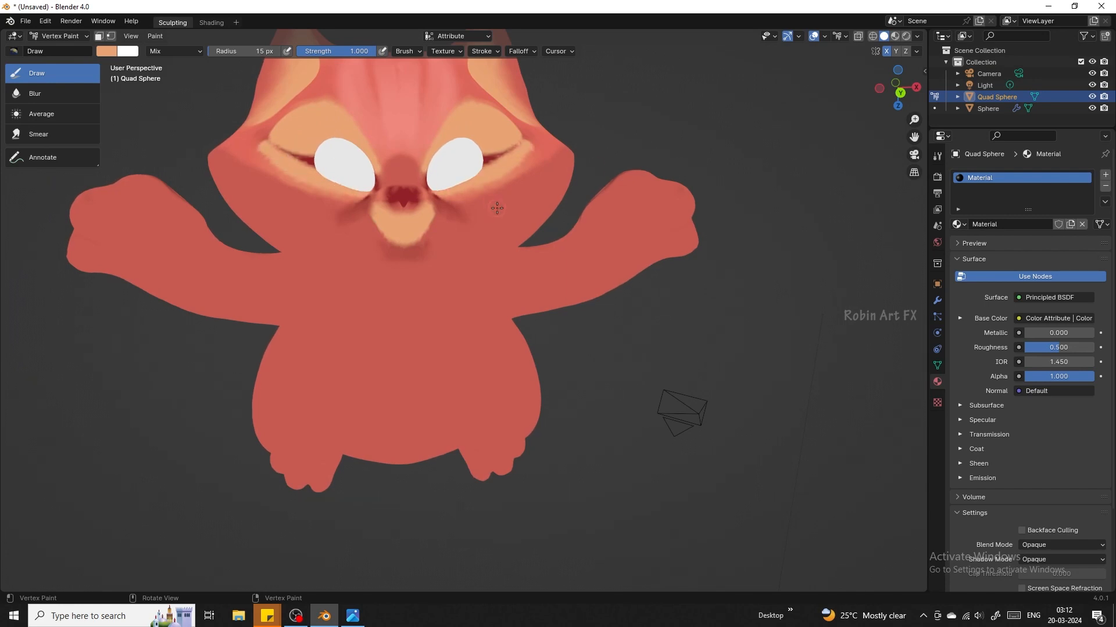
# - Enlarge the brush radius to 41 px and cover both front paws in light orange, including their backs and sides
pyautogui.moveTo(616, 200)
pyautogui.mouseDown()
pyautogui.moveTo(640, 180)
pyautogui.moveTo(657, 217)
pyautogui.moveTo(617, 253)
pyautogui.mouseUp()
pyautogui.press('f')
pyautogui.click(668, 184)
pyautogui.moveTo(897, 89)
pyautogui.mouseDown()
pyautogui.moveTo(785, 82)
pyautogui.moveTo(761, 64)
pyautogui.mouseUp()
pyautogui.moveTo(212, 233)
pyautogui.mouseDown()
pyautogui.moveTo(204, 304)
pyautogui.moveTo(230, 245)
pyautogui.mouseUp()
pyautogui.moveTo(894, 90); pyautogui.dragTo(860, 215)
pyautogui.moveTo(356, 457); pyautogui.dragTo(326, 451)
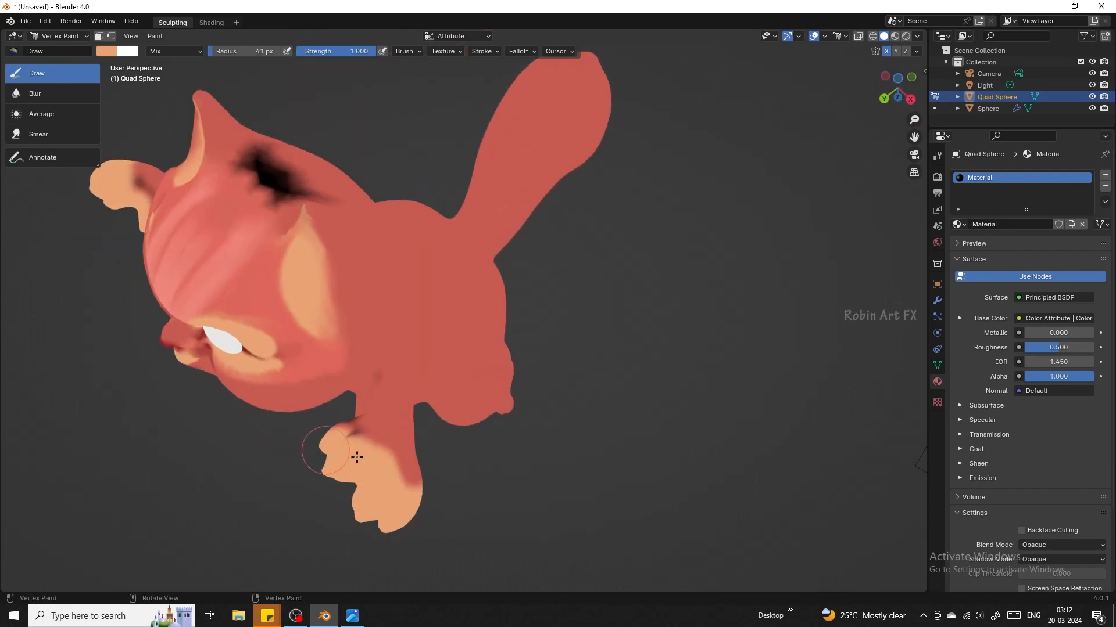
# - Paint a light orange patch across the upper chest and soften its edges with the Average brush
pyautogui.moveTo(898, 89); pyautogui.dragTo(962, 26)
pyautogui.moveTo(380, 293)
pyautogui.mouseDown()
pyautogui.moveTo(430, 304)
pyautogui.moveTo(479, 261)
pyautogui.mouseUp()
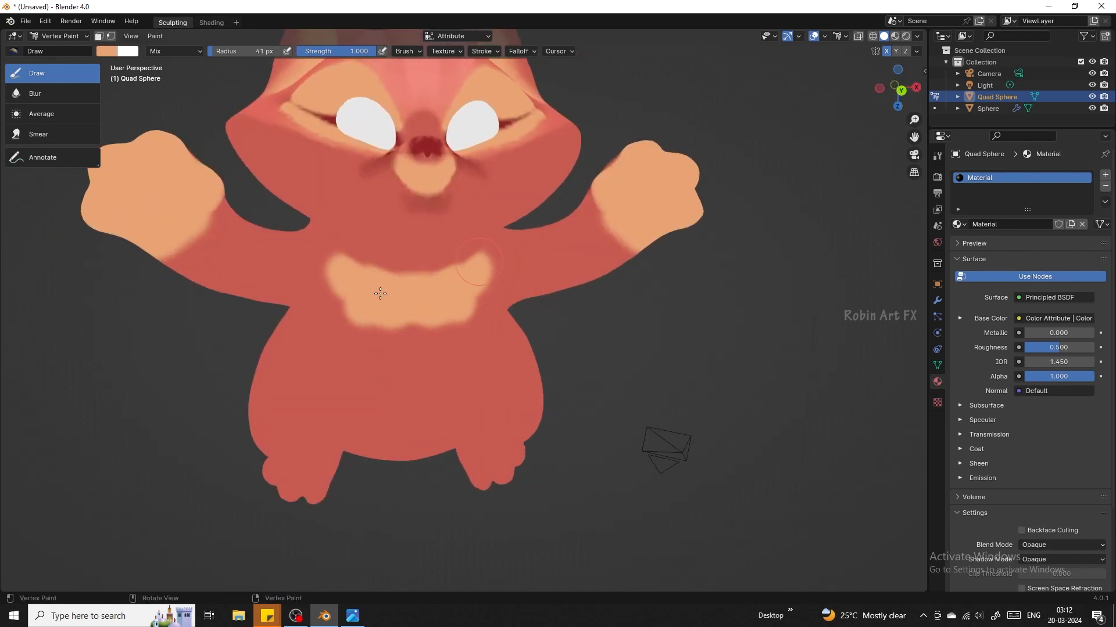
pyautogui.moveTo(897, 88)
pyautogui.mouseDown()
pyautogui.moveTo(982, 90)
pyautogui.moveTo(899, 87)
pyautogui.mouseUp()
pyautogui.click(41, 114)
pyautogui.moveTo(360, 316)
pyautogui.mouseDown()
pyautogui.moveTo(307, 233)
pyautogui.moveTo(334, 232)
pyautogui.moveTo(361, 300)
pyautogui.mouseUp()
# - Sample the red body color with the Draw brush and paint it over the outer edges of the chest patch
pyautogui.click(37, 73)
pyautogui.click(106, 51)
pyautogui.click(211, 192)
pyautogui.click(279, 256)
pyautogui.moveTo(296, 250)
pyautogui.mouseDown()
pyautogui.moveTo(305, 340)
pyautogui.moveTo(495, 294)
pyautogui.mouseUp()
# - Blend the chest patch, paw borders and lower muzzle into the red fur using the Average brush at 22 px radius
pyautogui.click(41, 113)
pyautogui.moveTo(898, 88); pyautogui.dragTo(904, 123)
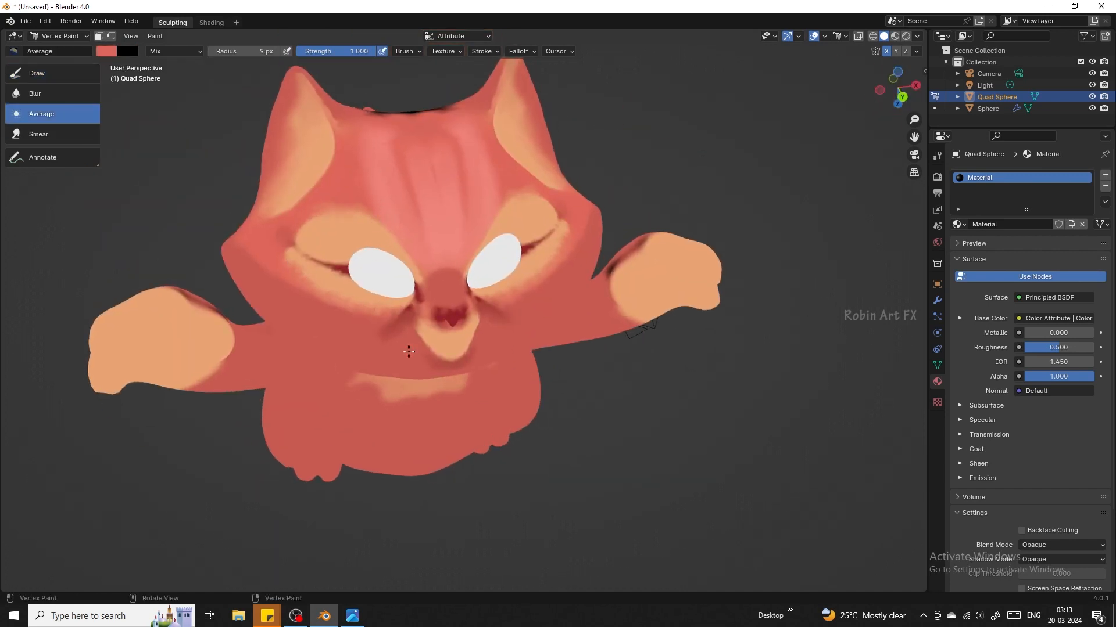
pyautogui.moveTo(479, 277); pyautogui.dragTo(605, 169, button='middle')
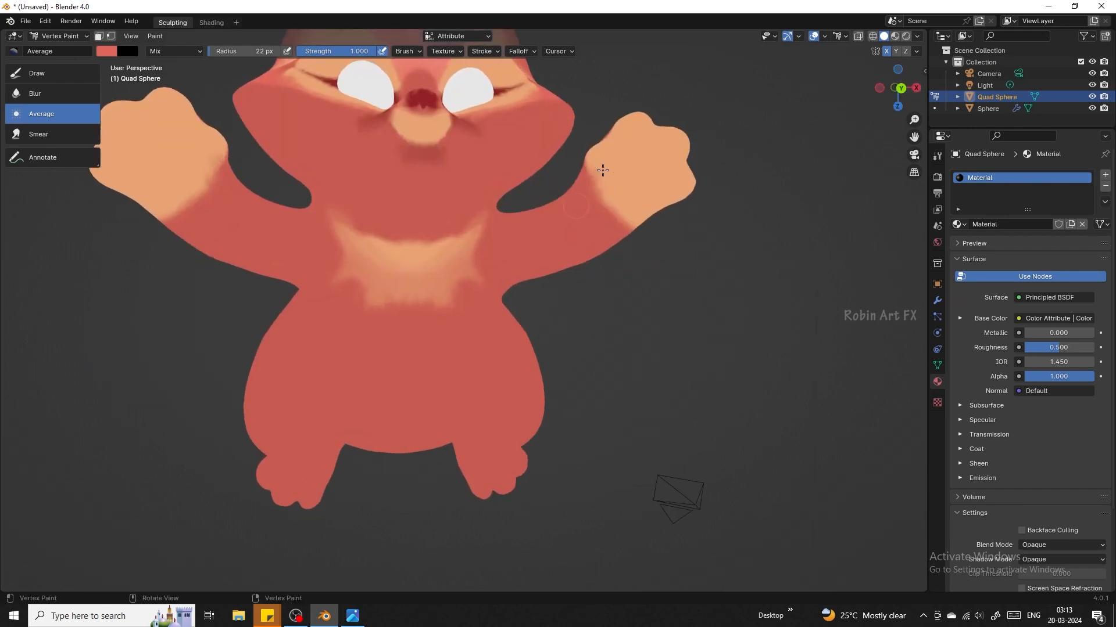
pyautogui.moveTo(420, 138); pyautogui.dragTo(453, 140)
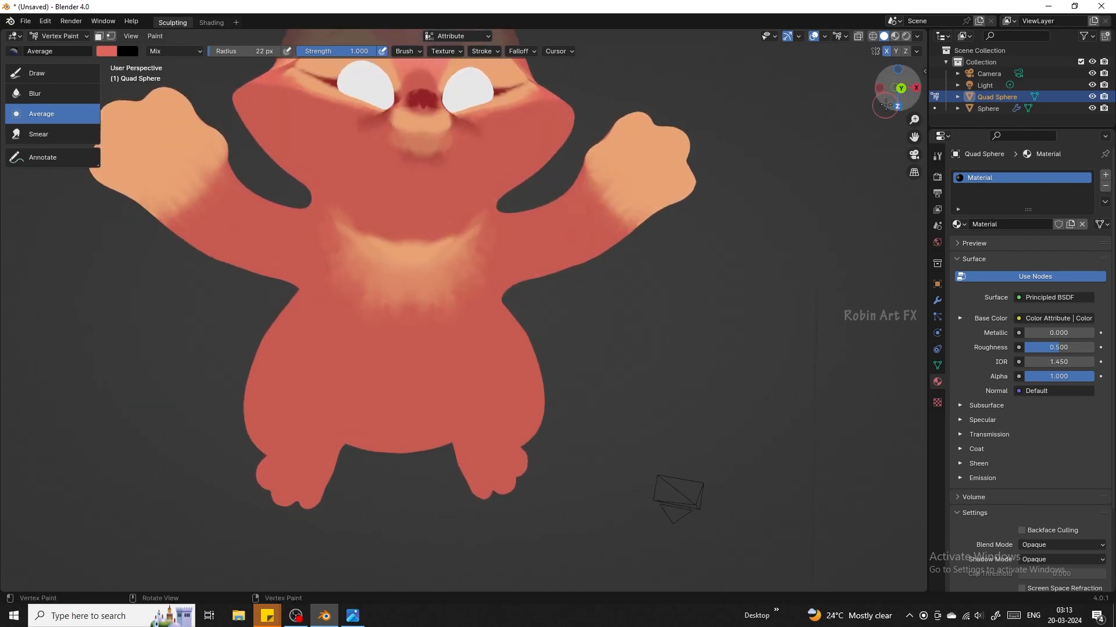
# - Sample the red fur color and paint over the black spot on the back of the head
pyautogui.moveTo(898, 88)
pyautogui.mouseDown()
pyautogui.moveTo(860, 87)
pyautogui.moveTo(930, 102)
pyautogui.moveTo(907, 115)
pyautogui.moveTo(911, 173)
pyautogui.mouseUp()
pyautogui.click(37, 73)
pyautogui.click(108, 51)
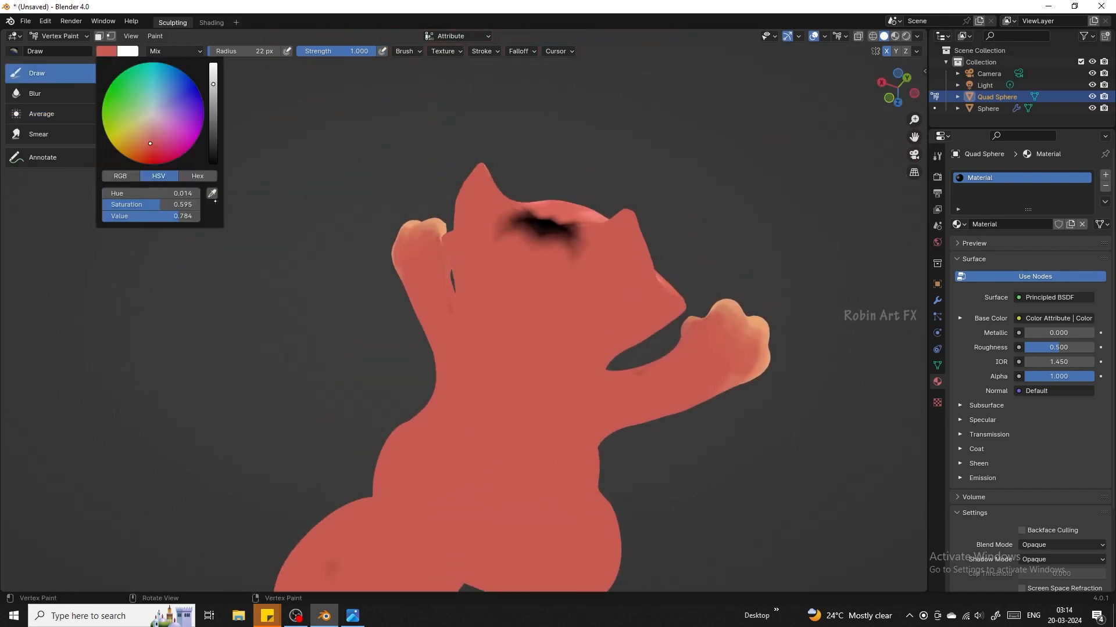
pyautogui.click(212, 194)
pyautogui.click(535, 258)
pyautogui.moveTo(509, 224); pyautogui.dragTo(576, 238)
# - Paint red stripes down the forehead with an 8 px Draw brush, and choose a lighter pink for the bands between them
pyautogui.moveTo(898, 88); pyautogui.dragTo(686, 96)
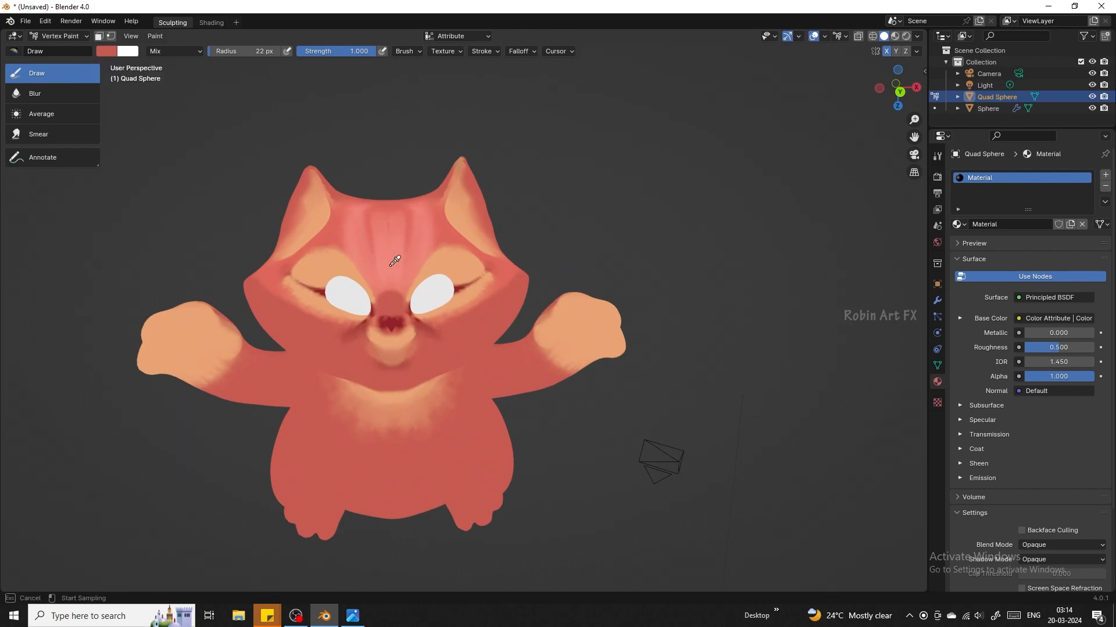
pyautogui.moveTo(366, 235); pyautogui.dragTo(377, 290)
pyautogui.moveTo(376, 213); pyautogui.dragTo(383, 291)
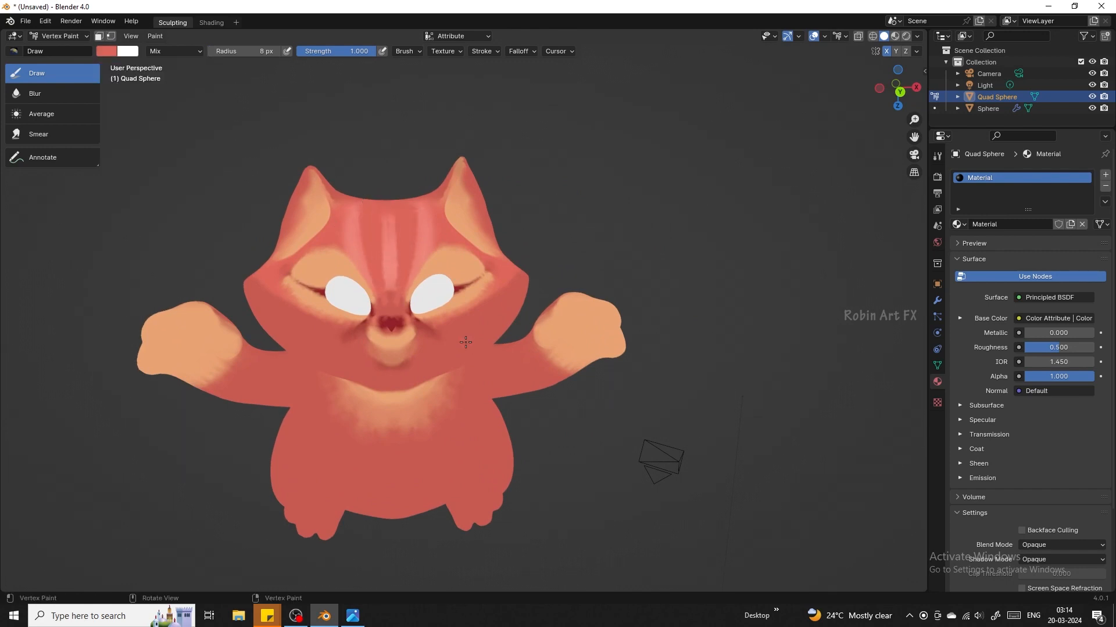
pyautogui.click(108, 51)
pyautogui.click(168, 116)
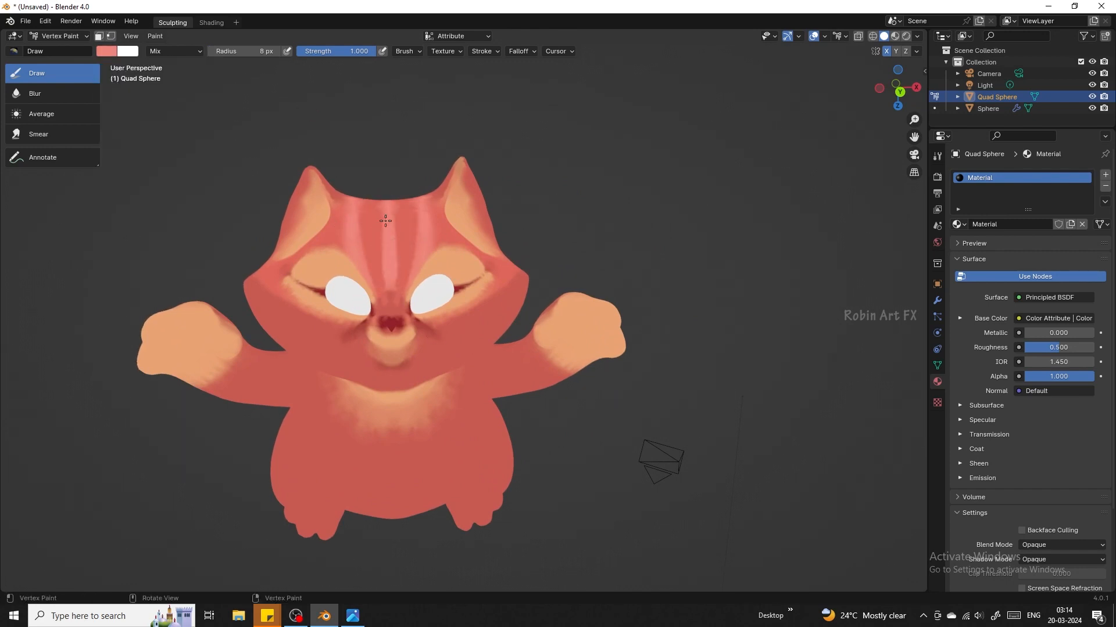
# - Sample the red from the forehead and paint thin red lines through the pink bands
pyautogui.click(107, 52)
pyautogui.click(206, 186)
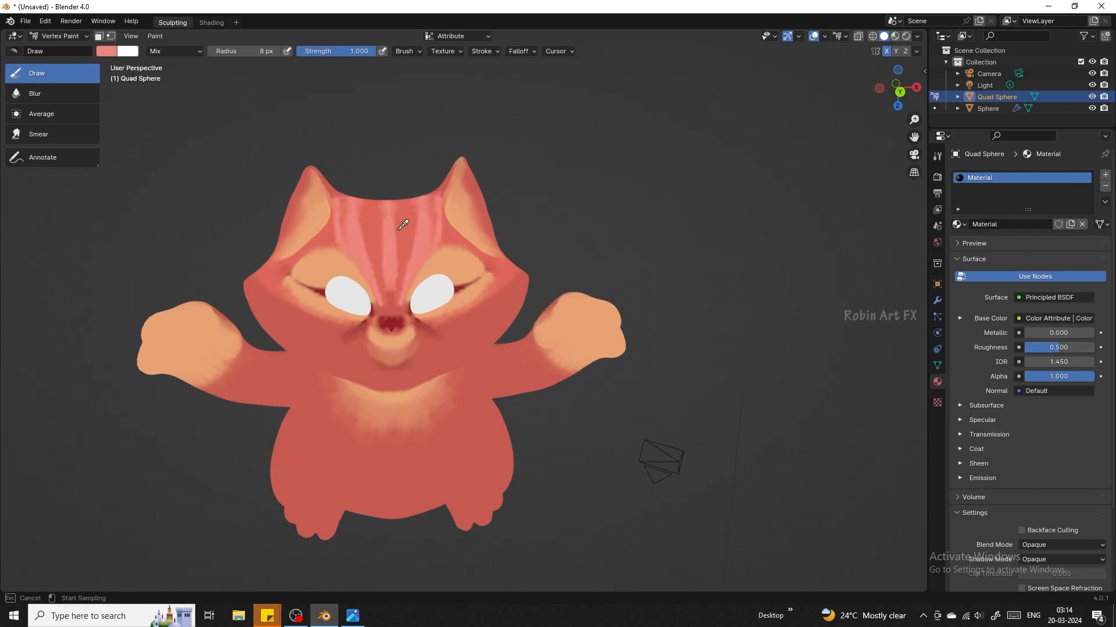
pyautogui.click(403, 224)
pyautogui.moveTo(430, 202); pyautogui.dragTo(413, 277)
pyautogui.moveTo(387, 199); pyautogui.dragTo(388, 279)
# - Pick the light pink again and add thin pink stripes down the middle of the forehead
pyautogui.click(107, 52)
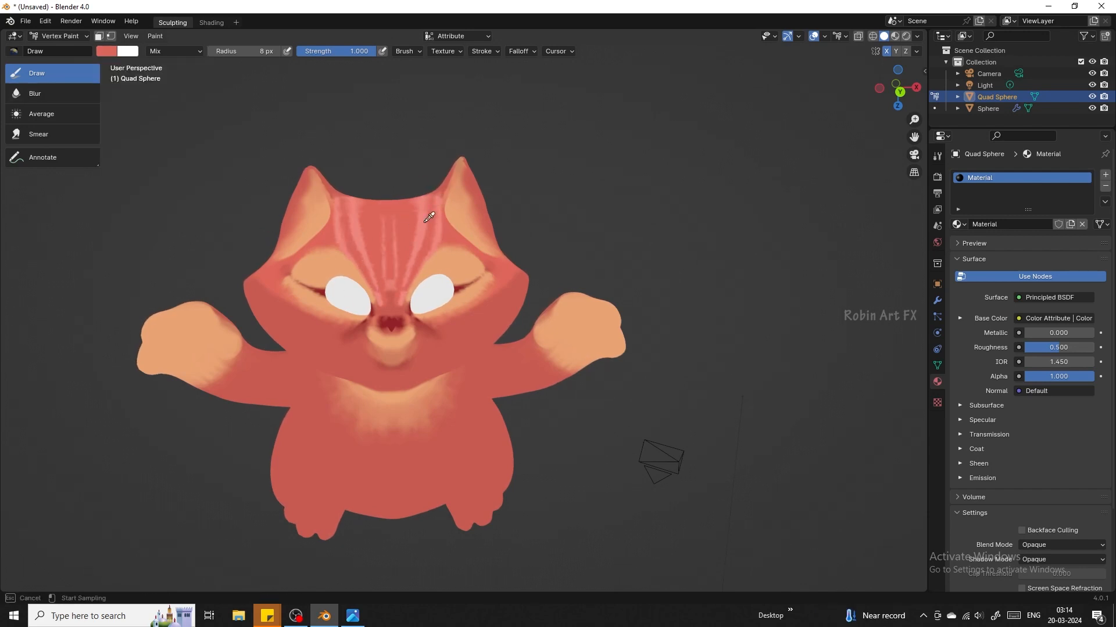
pyautogui.click(168, 116)
pyautogui.moveTo(388, 206); pyautogui.dragTo(398, 274)
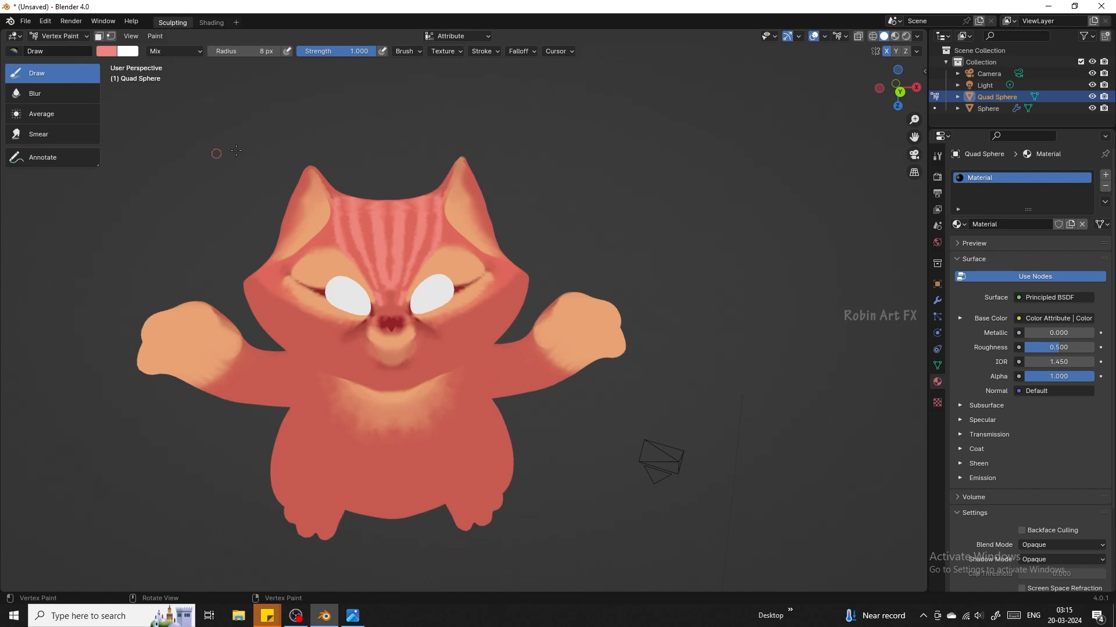
# - Preview the painted cat in Material Preview shading and switch the viewport to Rendered shading
pyautogui.click(895, 36)
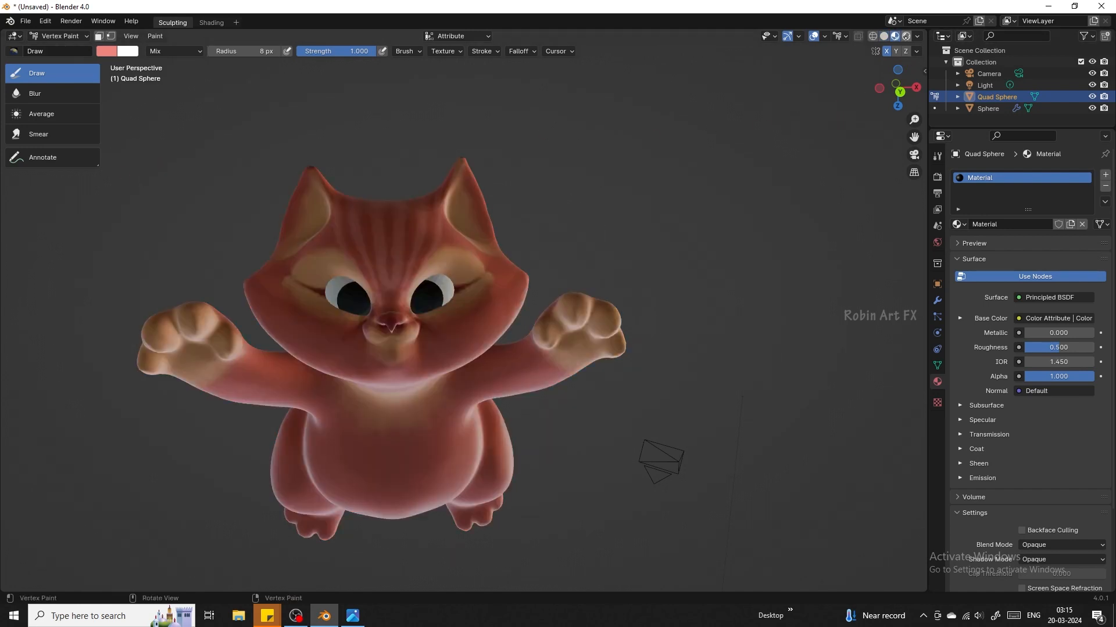
pyautogui.click(906, 36)
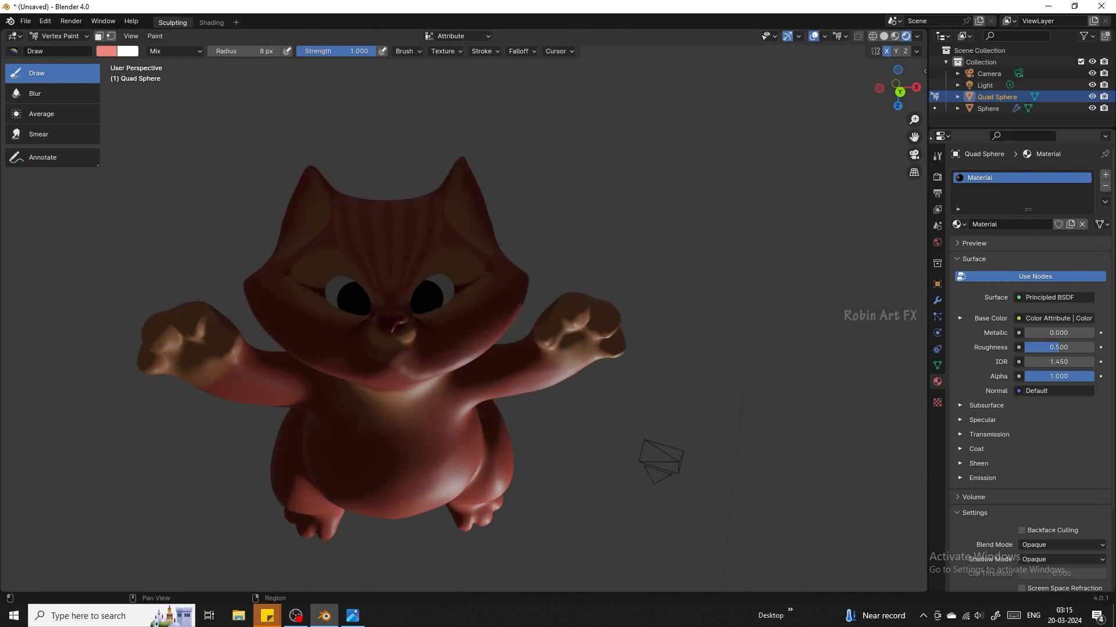
pyautogui.scroll(-5, 563, 328)
pyautogui.scroll(3, 487, 352)
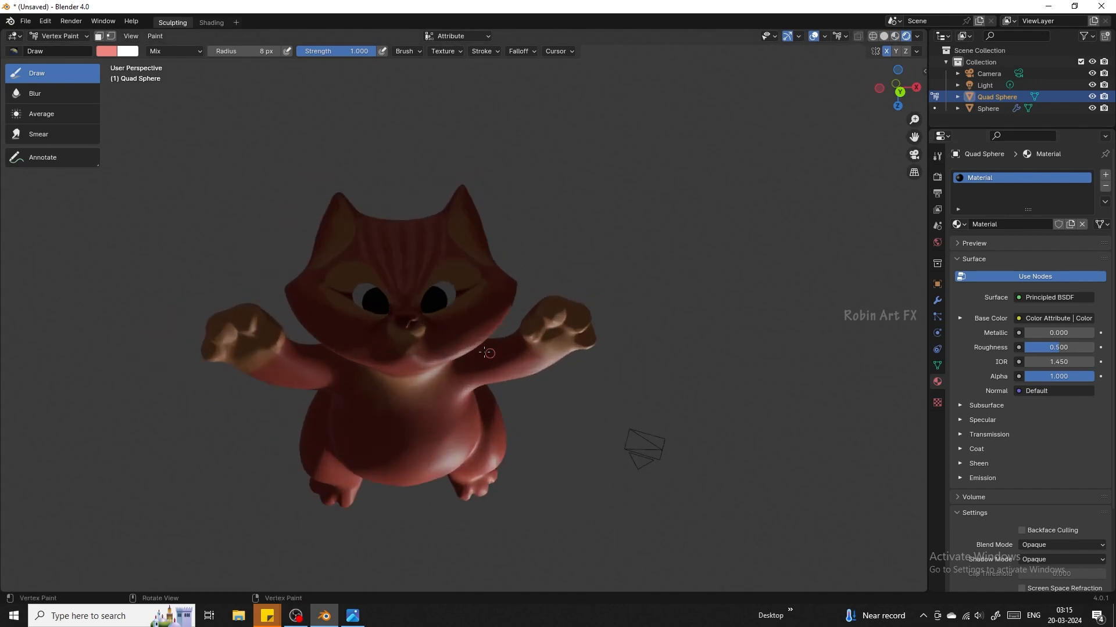
# - Return to Object Mode and set the cat body material's roughness to 1.000
pyautogui.click(63, 36)
pyautogui.click(60, 48)
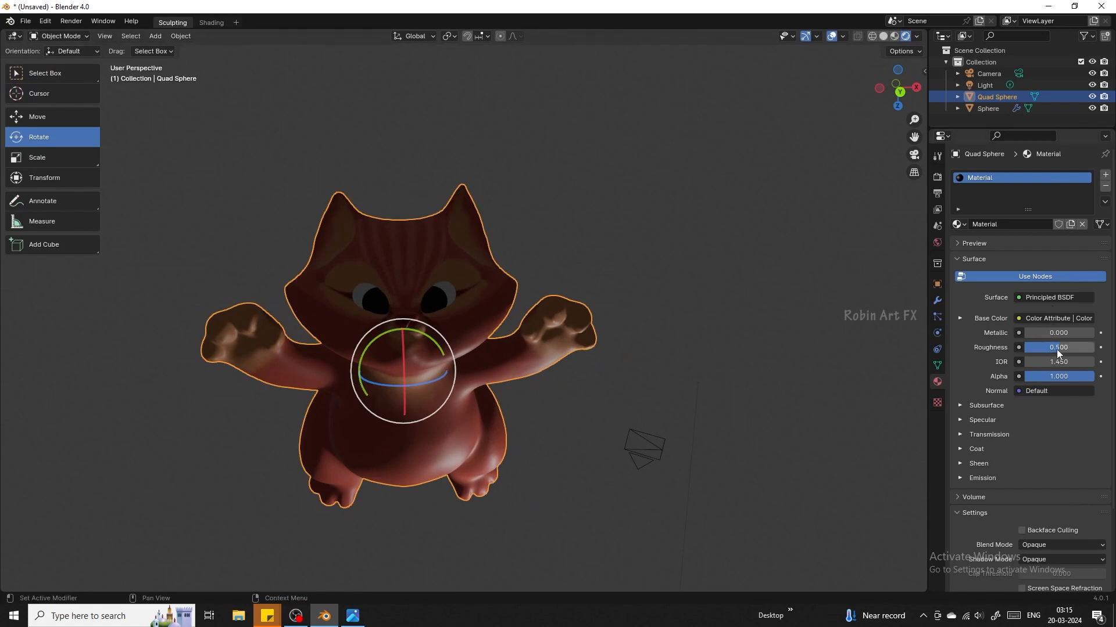
pyautogui.moveTo(1059, 353); pyautogui.dragTo(1092, 353)
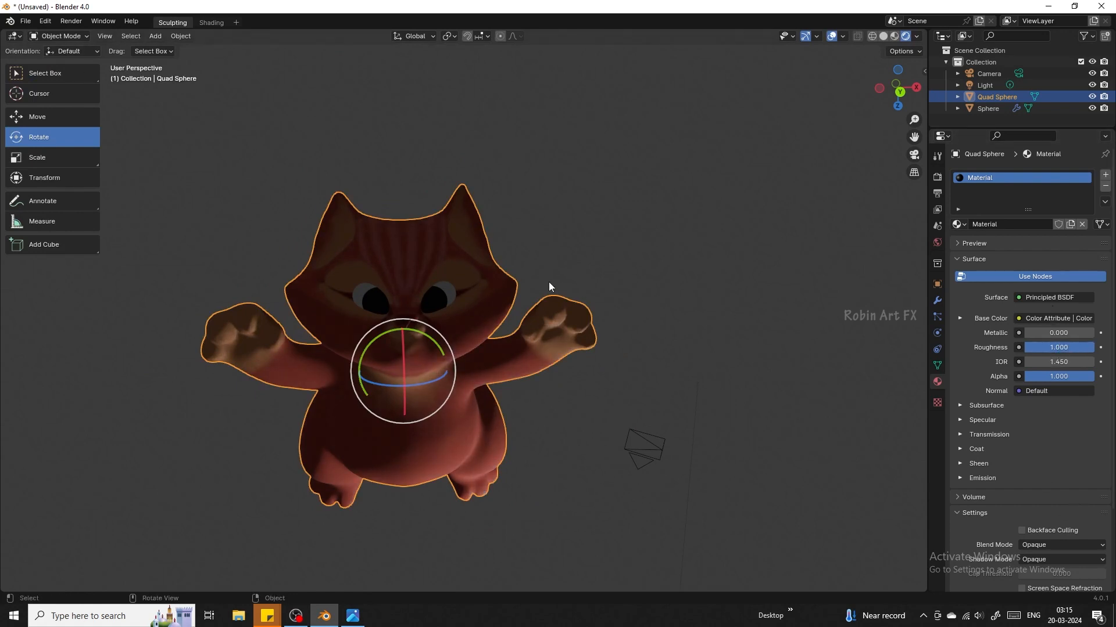
# - Select the scene light and rotate it freely with the trackball rotation
pyautogui.scroll(-2, 548, 281)
pyautogui.click(619, 583)
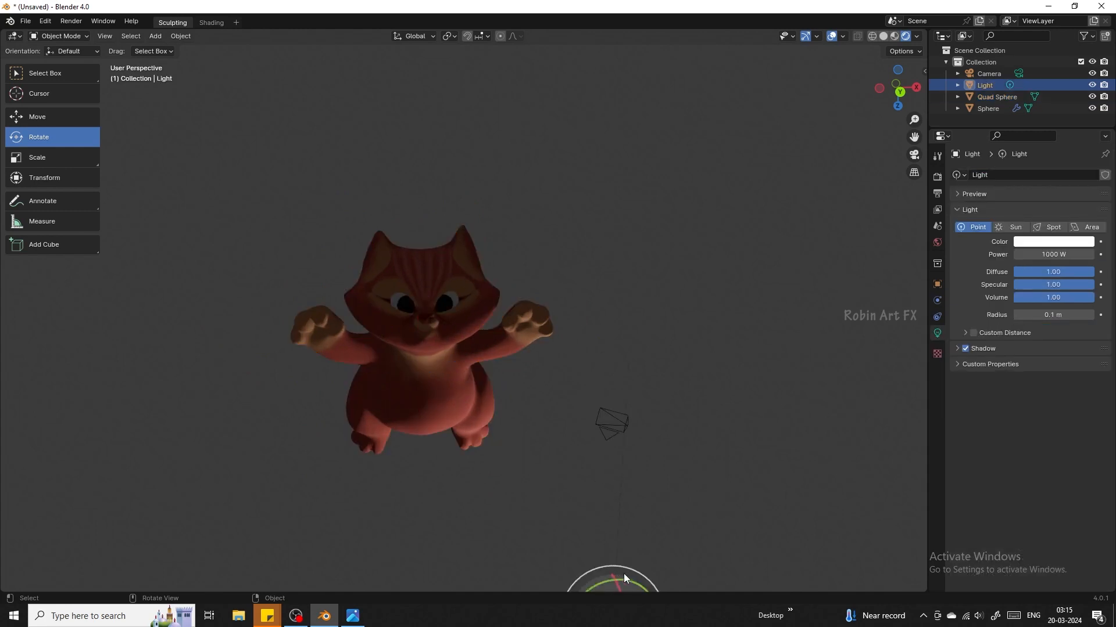
pyautogui.scroll(-1, 639, 540)
pyautogui.moveTo(543, 503); pyautogui.dragTo(500, 578)
pyautogui.moveTo(597, 535); pyautogui.dragTo(541, 563)
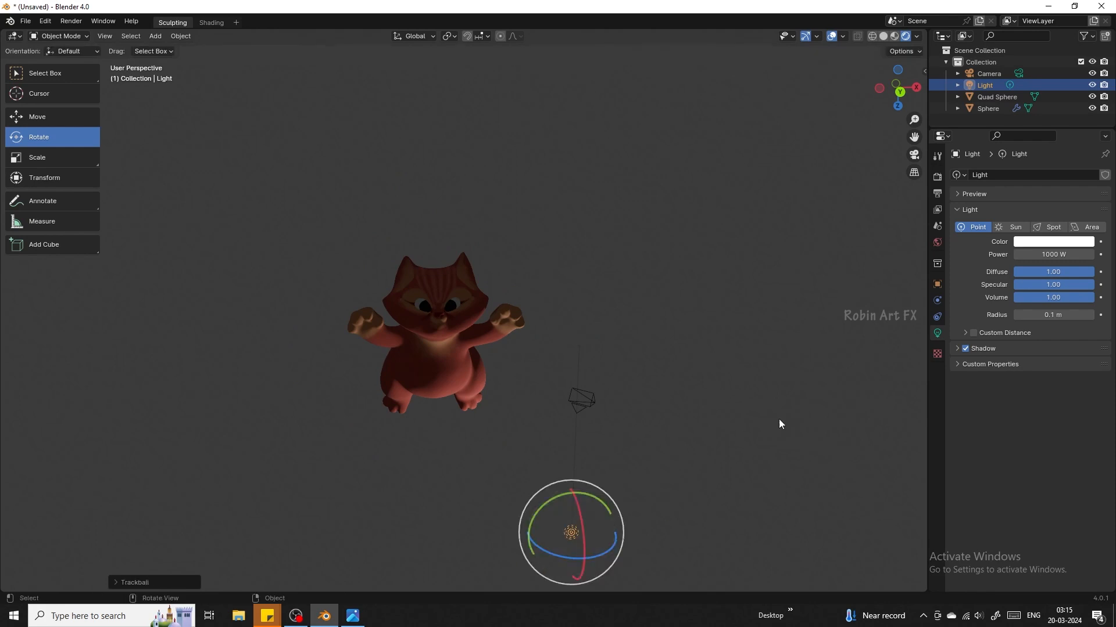
# - Try the light as a Sun with a strength of 100
pyautogui.click(1014, 227)
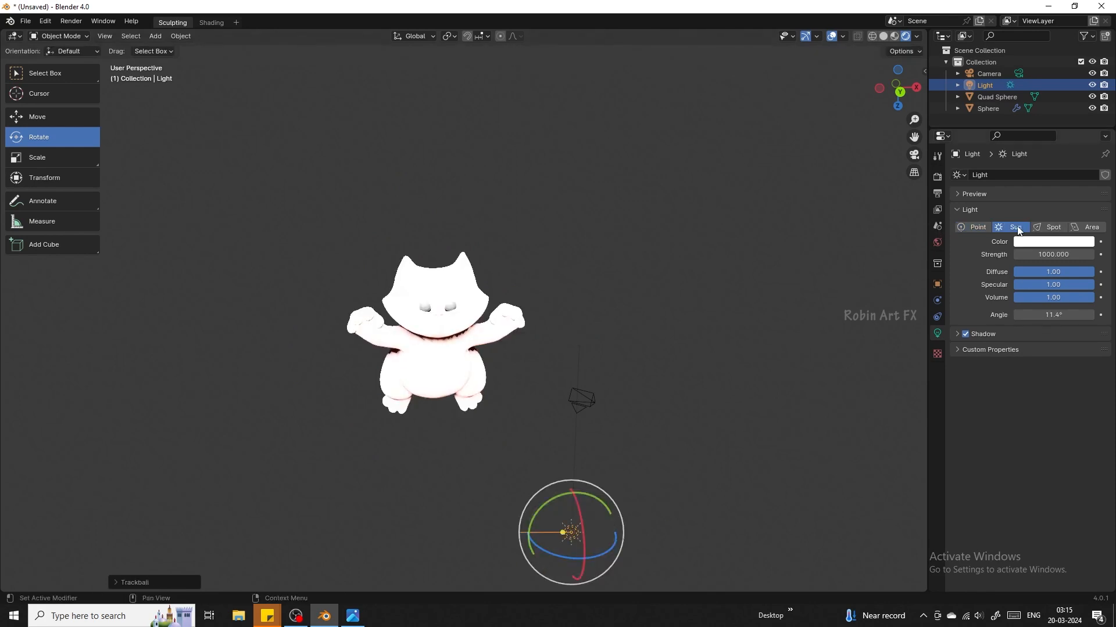
pyautogui.click(1066, 255)
pyautogui.press('BackSpace')
pyautogui.press('Return')
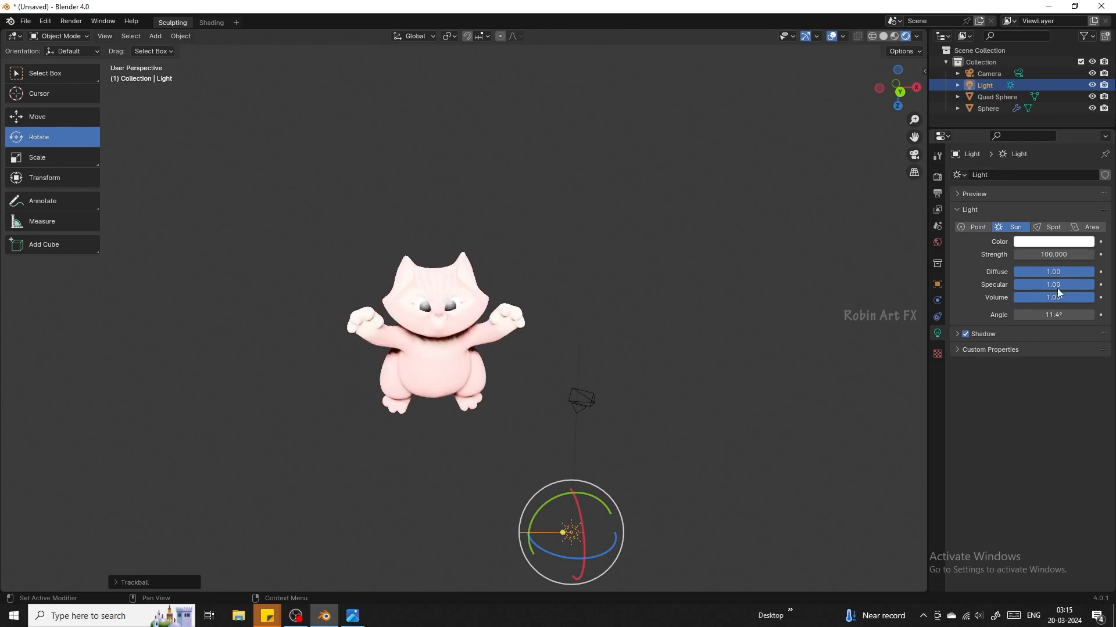
# - Change the light back to a Point light, set its power to 637.7 W and rotate it
pyautogui.click(976, 227)
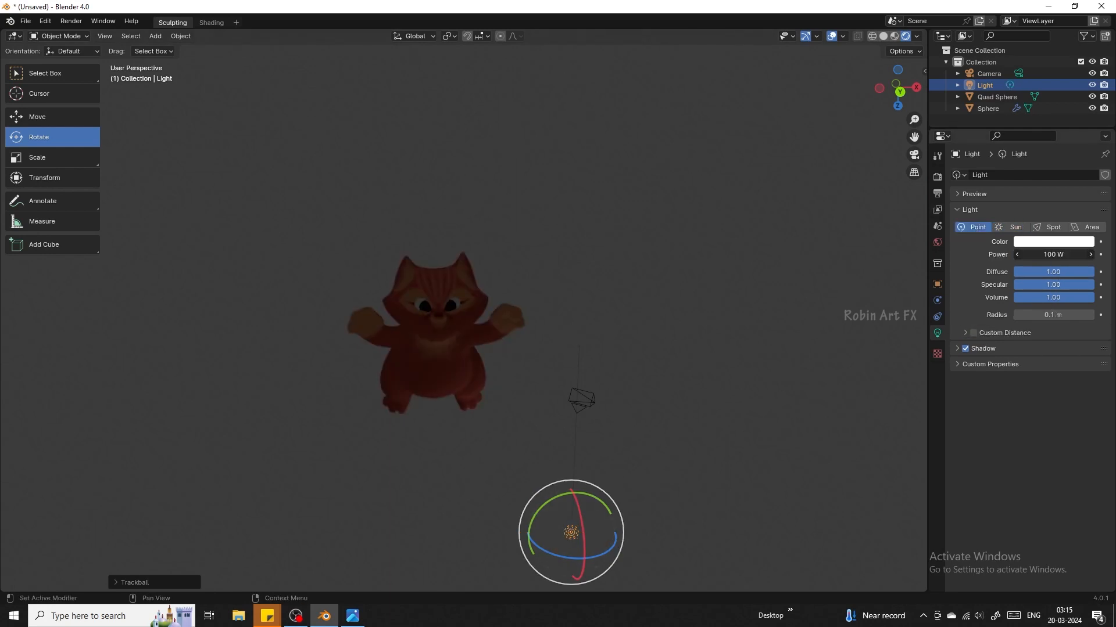
pyautogui.moveTo(1053, 254)
pyautogui.mouseDown()
pyautogui.moveTo(1075, 255)
pyautogui.moveTo(1063, 255)
pyautogui.mouseUp()
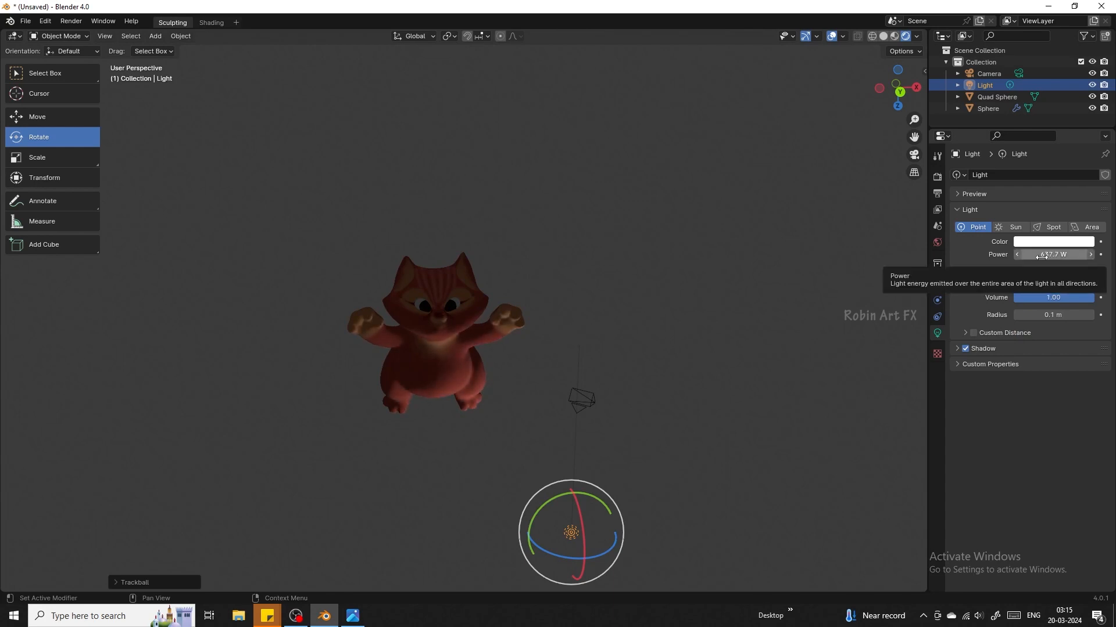
pyautogui.moveTo(565, 492); pyautogui.dragTo(464, 544)
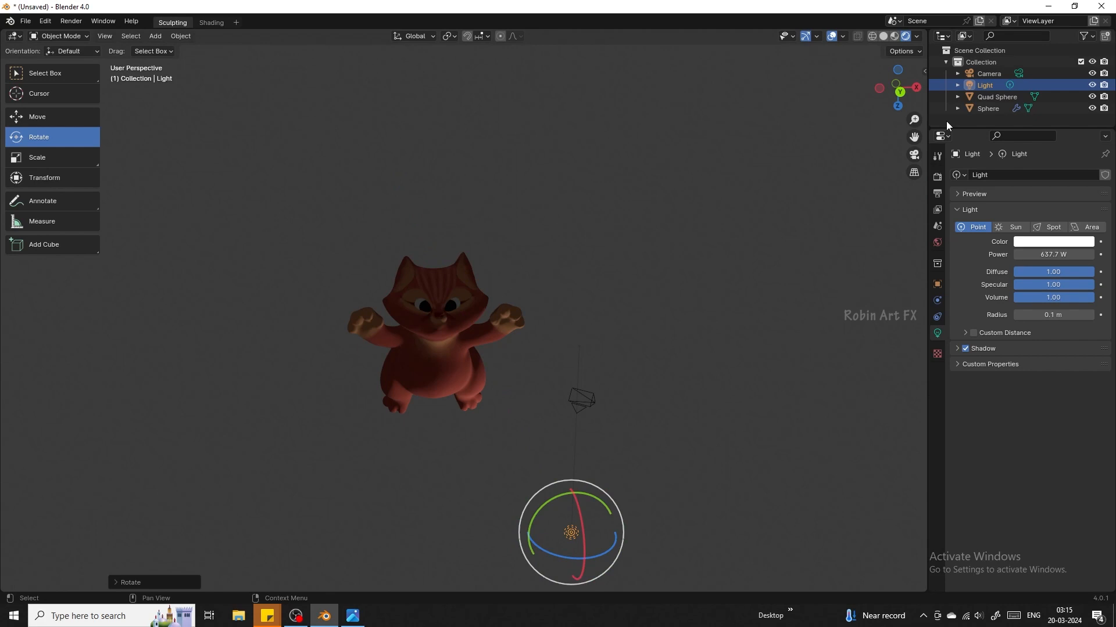
# - Move the light from below the cat's feet to a position above and beside its head
pyautogui.click(39, 117)
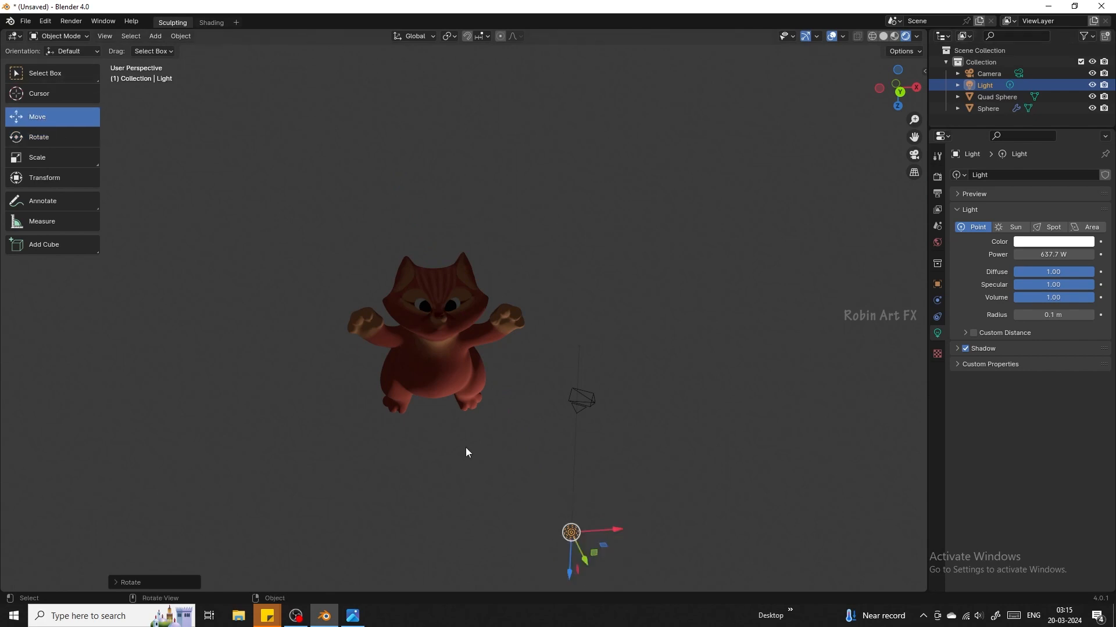
pyautogui.moveTo(586, 570); pyautogui.dragTo(440, 169)
pyautogui.click(39, 137)
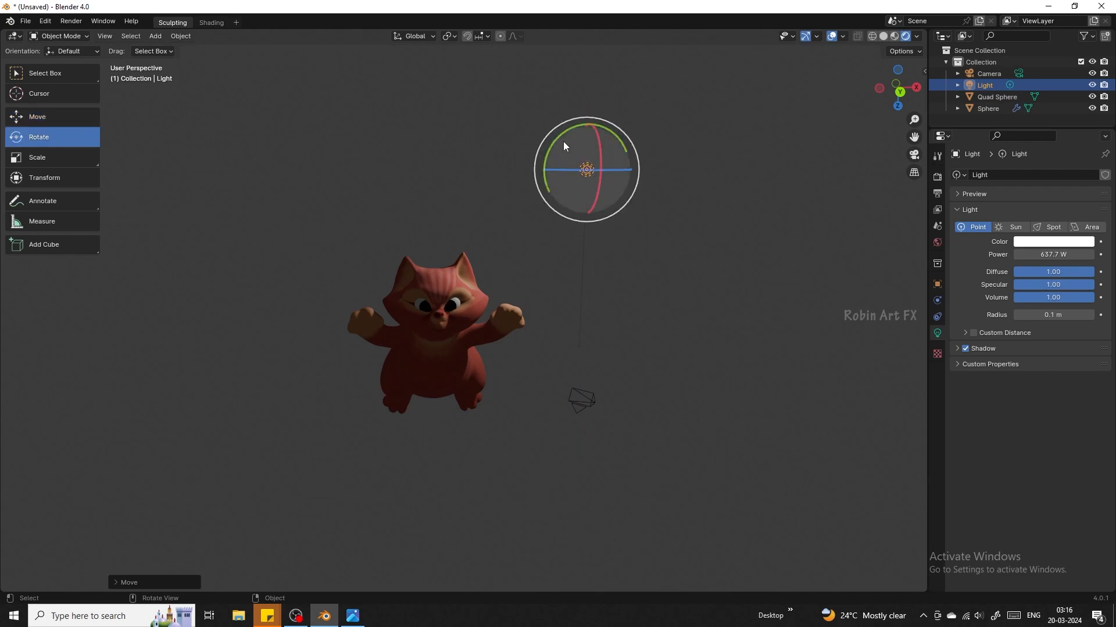
pyautogui.click(586, 169)
pyautogui.click(38, 116)
pyautogui.moveTo(604, 171); pyautogui.dragTo(682, 199)
# - Raise the point light's power beyond 989.7 W and enlarge its radius
pyautogui.moveTo(1053, 254); pyautogui.dragTo(1072, 254)
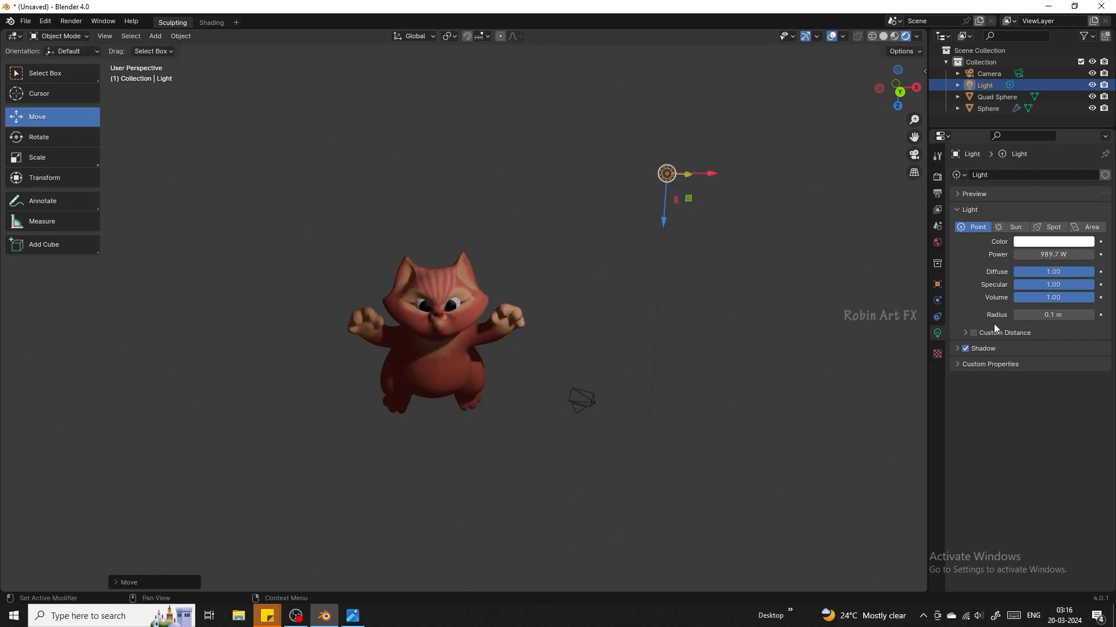
pyautogui.moveTo(1046, 314)
pyautogui.mouseDown()
pyautogui.moveTo(1093, 314)
pyautogui.moveTo(1026, 315)
pyautogui.mouseUp()
pyautogui.moveTo(1053, 255); pyautogui.dragTo(1077, 255)
# - Apply Shade Smooth to the cat's eyes and make their Material.002 slot active
pyautogui.scroll(8, 375, 385)
pyautogui.click(438, 284)
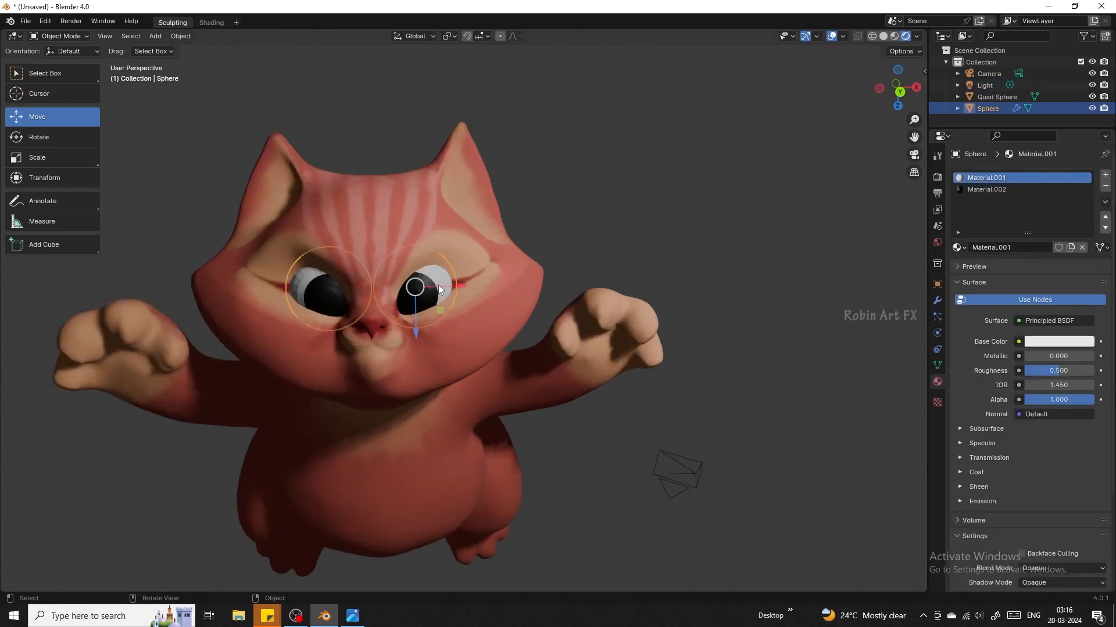
pyautogui.rightClick(439, 289)
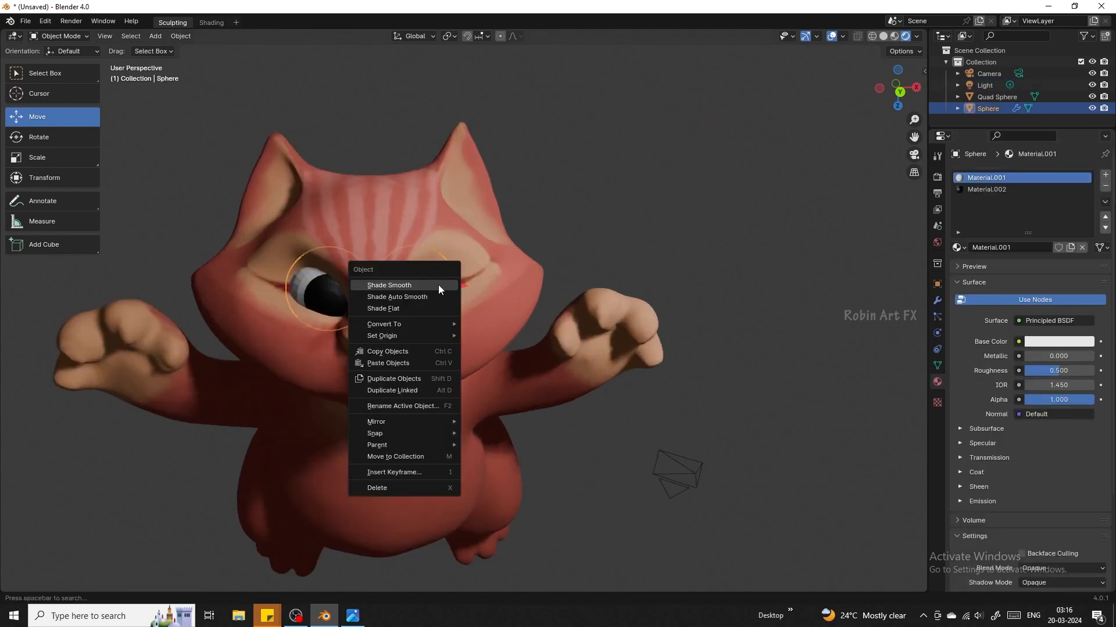
pyautogui.click(429, 284)
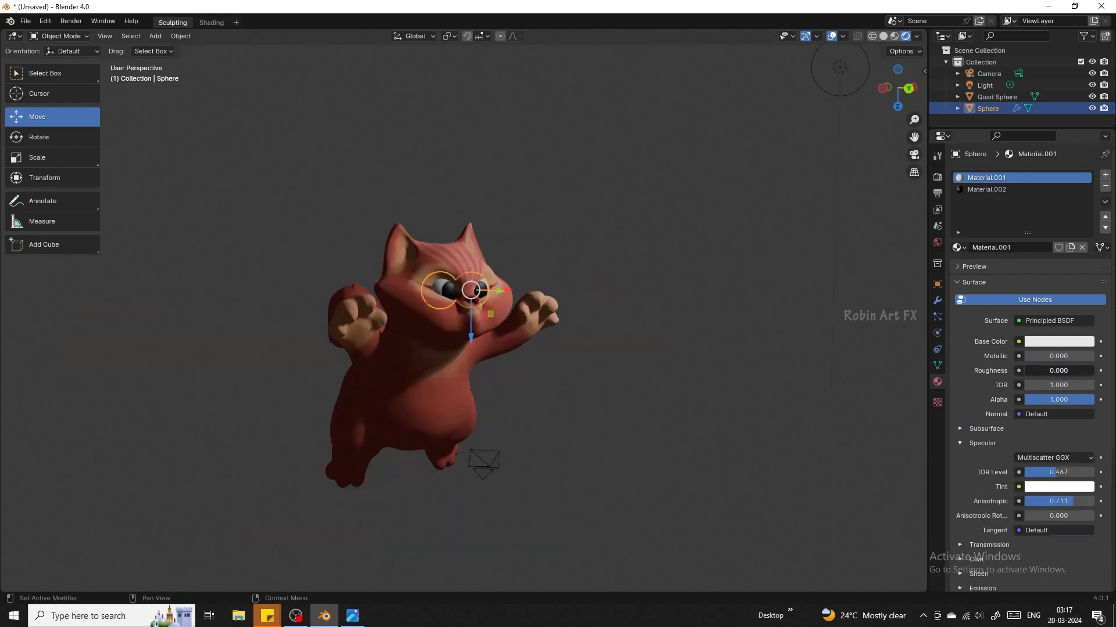
pyautogui.click(996, 193)
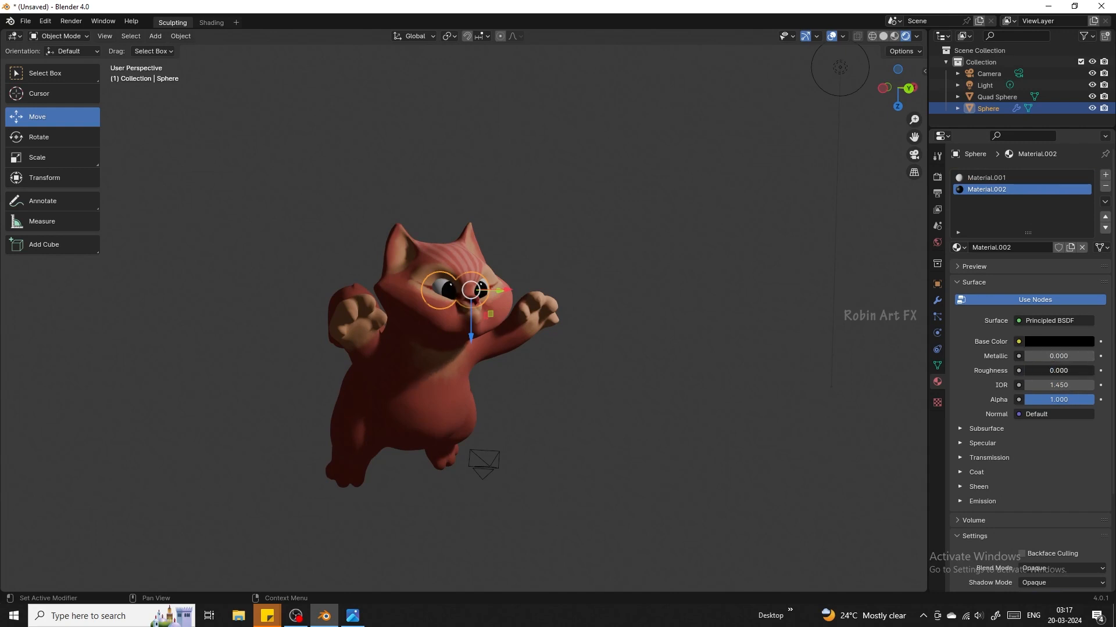
# - Set the roughness of the eyes' Material.002 to 0.000 and inspect their glossy highlights up close
pyautogui.moveTo(1052, 357); pyautogui.dragTo(1025, 357)
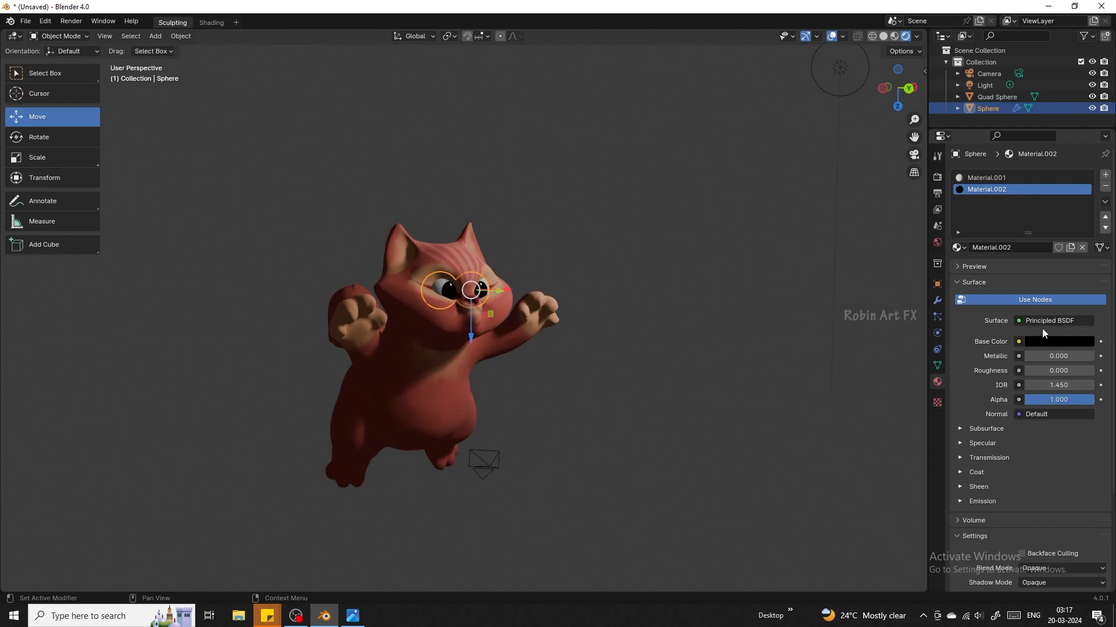
pyautogui.scroll(5, 519, 246)
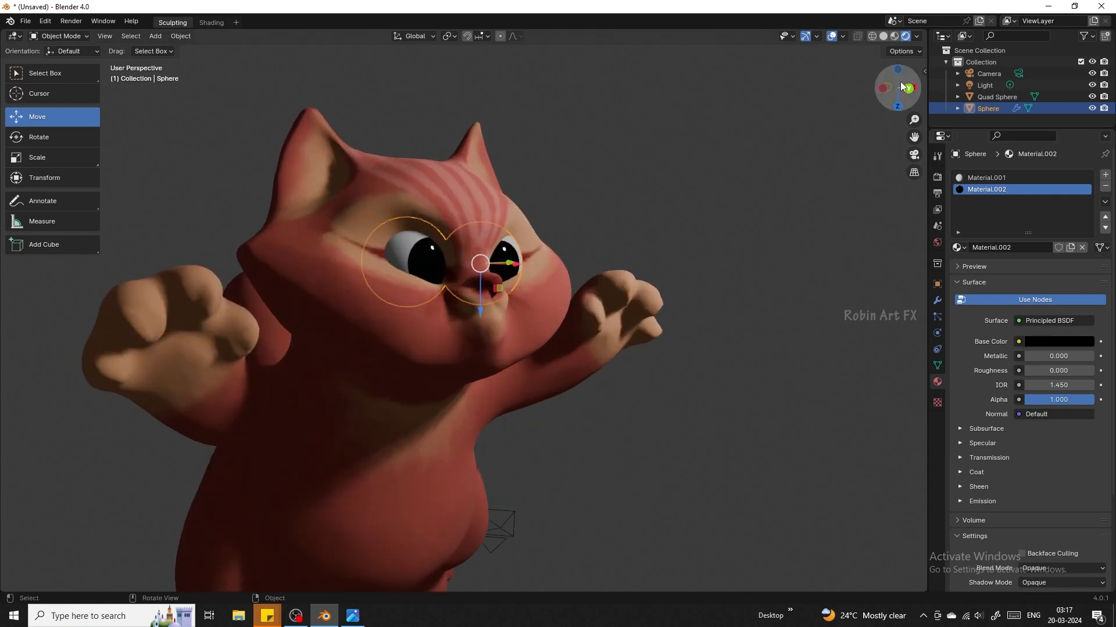
pyautogui.moveTo(898, 89); pyautogui.dragTo(843, 92)
# - Add a second Point light to the scene
pyautogui.click(619, 279)
pyautogui.scroll(-3, 619, 279)
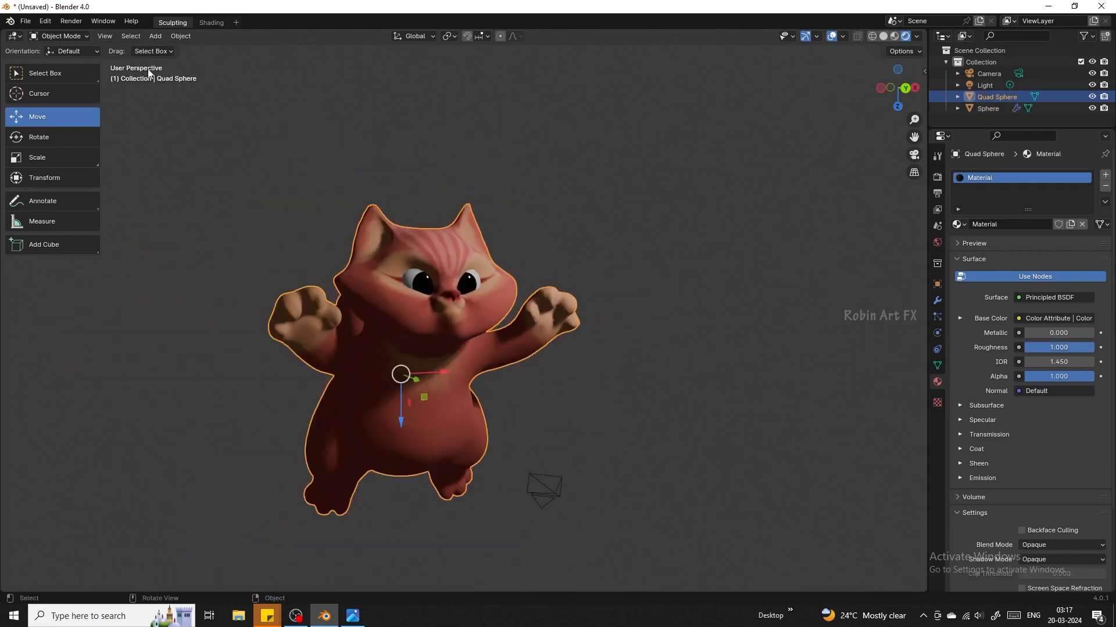
pyautogui.click(162, 36)
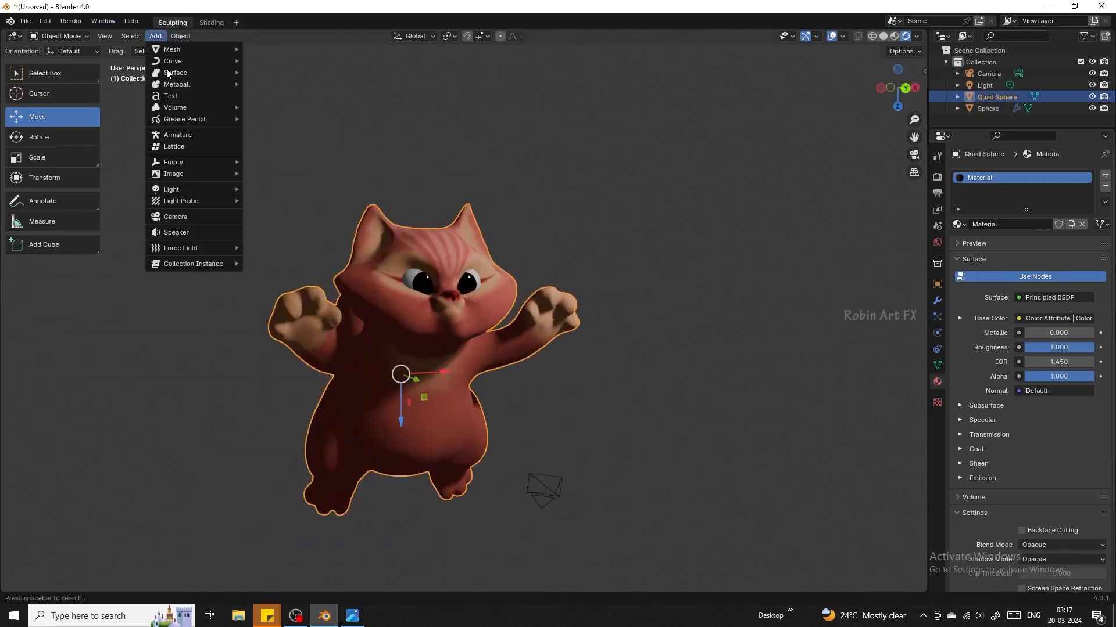
pyautogui.moveTo(217, 192)
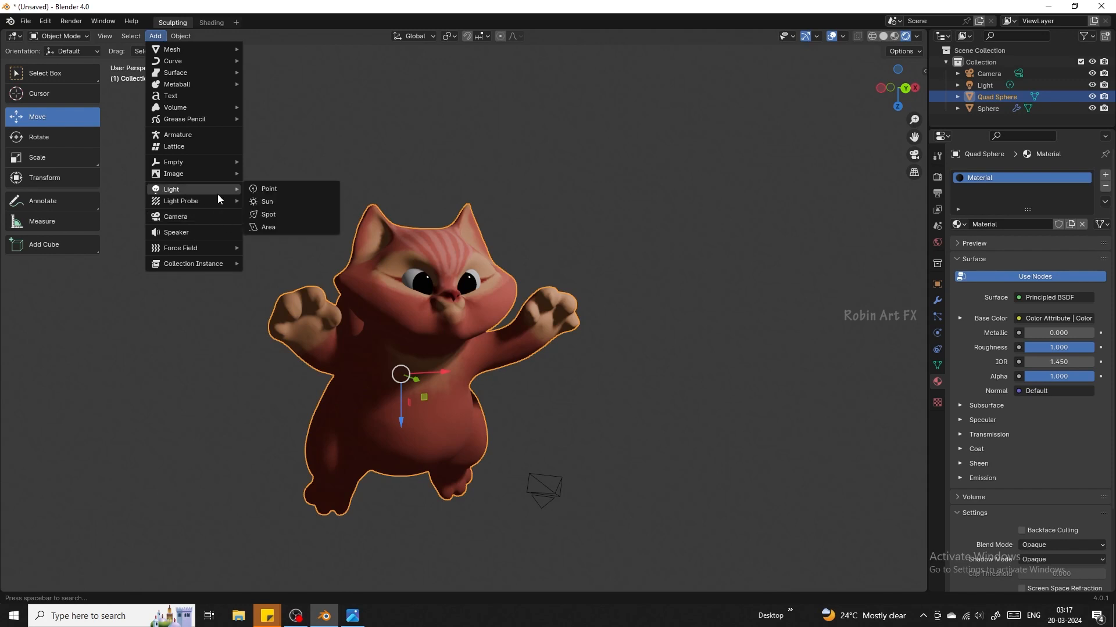
pyautogui.click(282, 190)
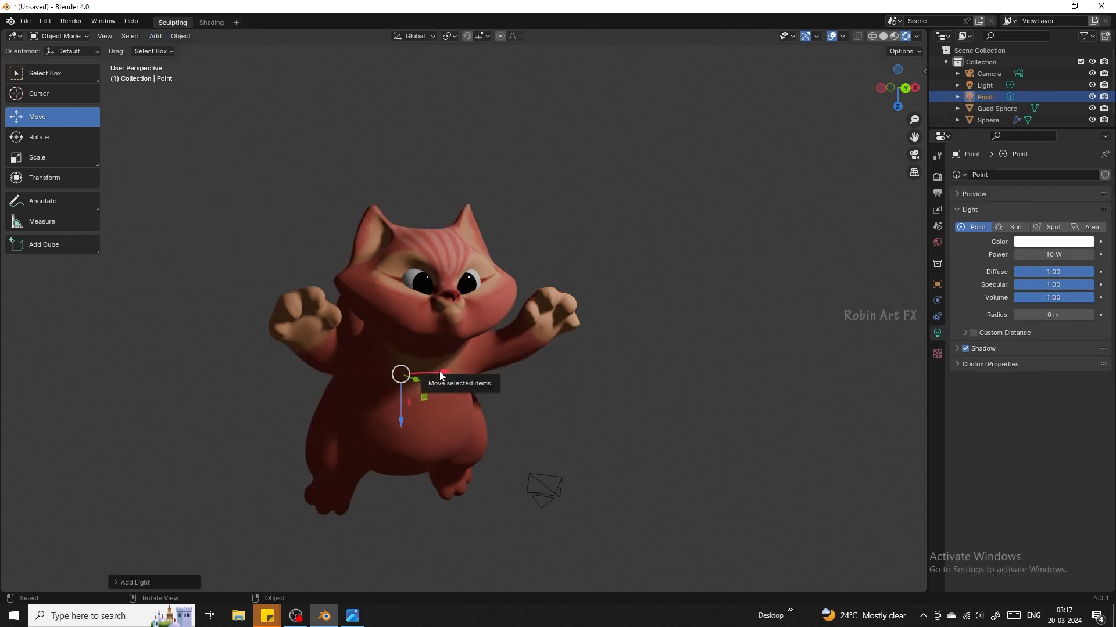
# - Place the new point light beside the cat's raised paw, with its power at 1.1116 MW and radius at 0.28 m
pyautogui.moveTo(439, 371); pyautogui.dragTo(113, 388)
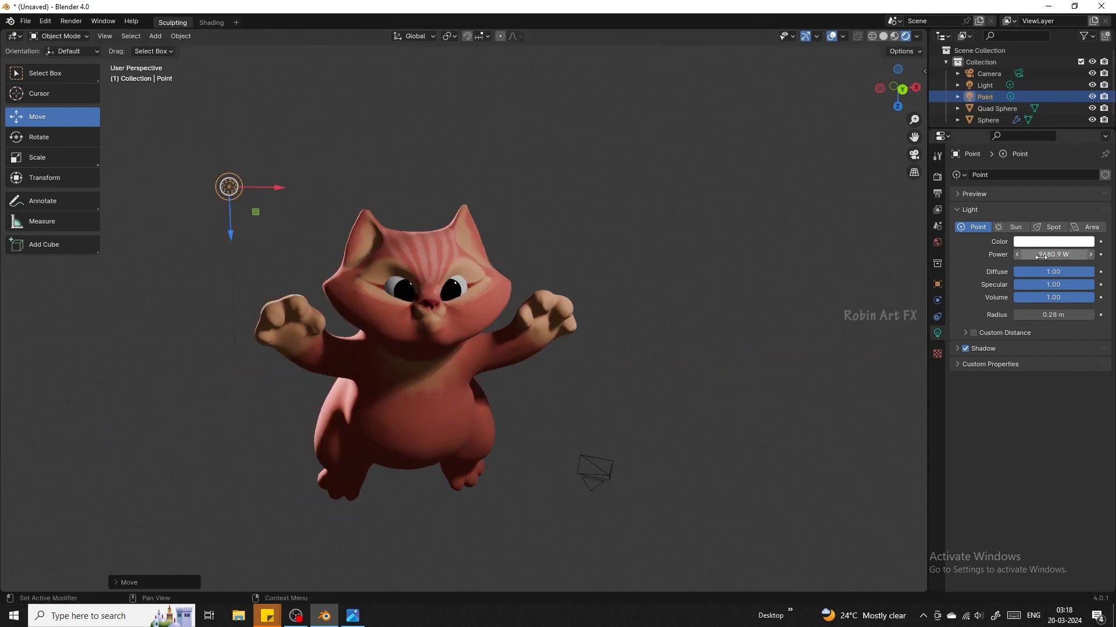
pyautogui.click(1038, 256)
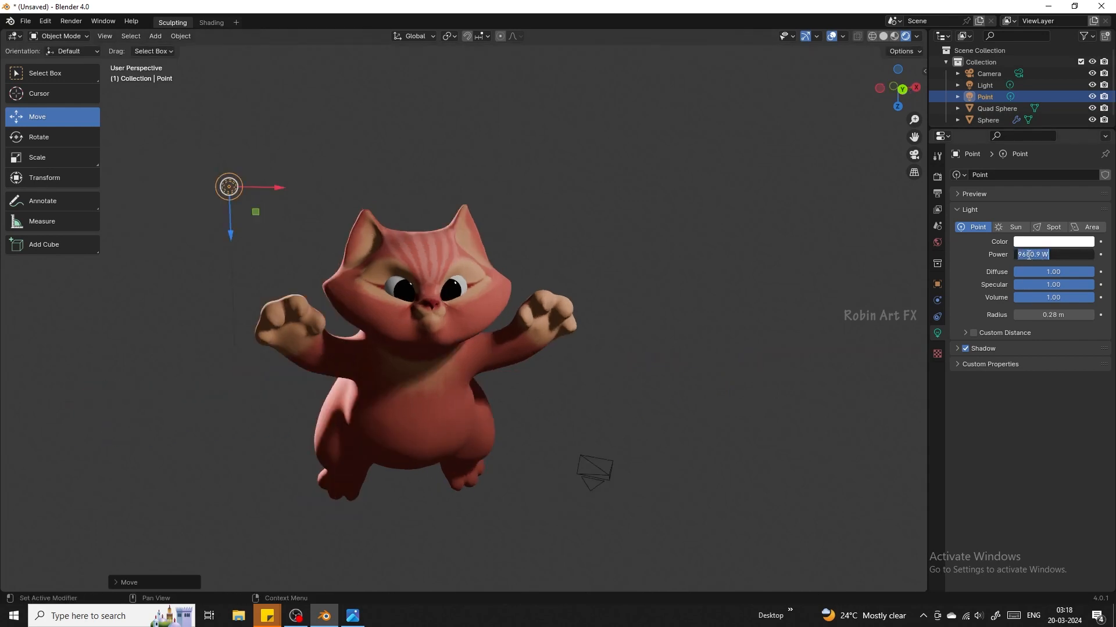
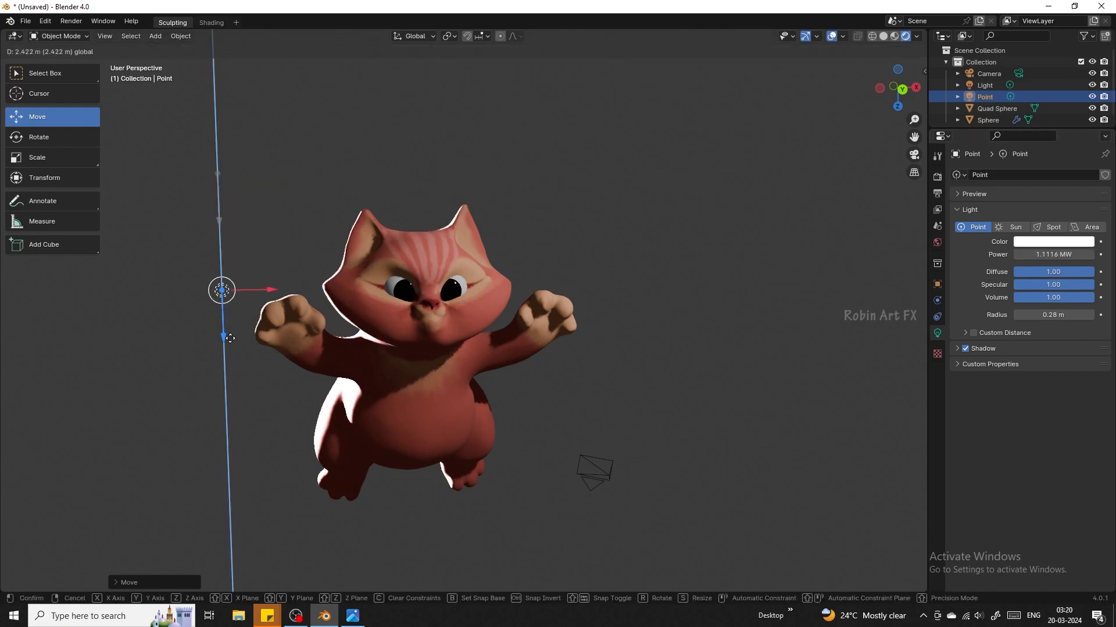
pyautogui.moveTo(230, 337); pyautogui.dragTo(230, 344)
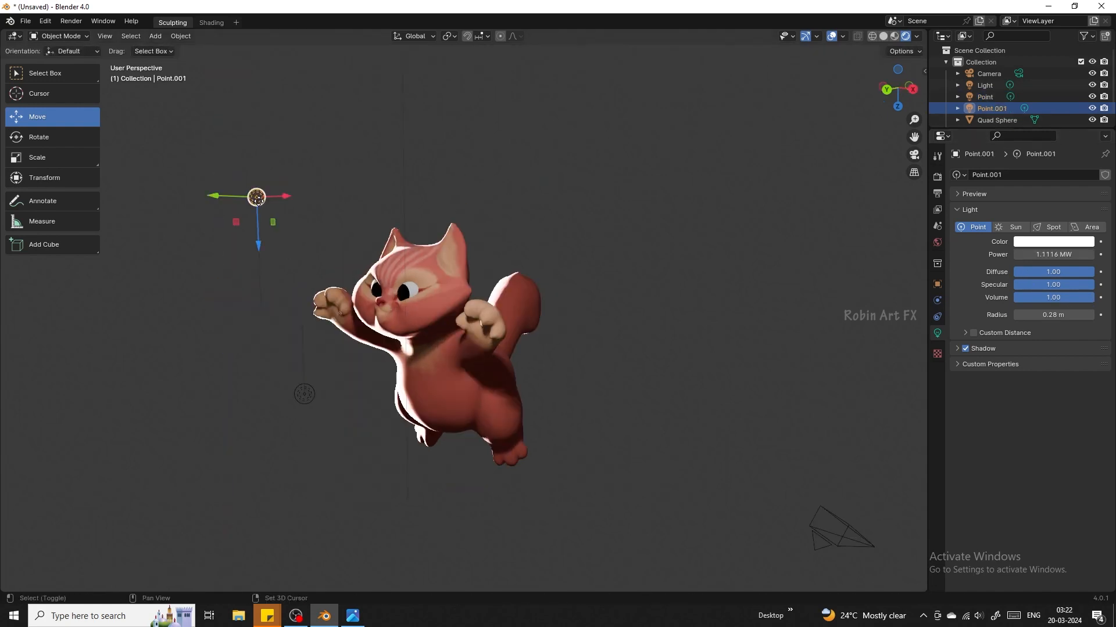
# - Duplicate the Point.001 light and place the copy high above the cat on its opposite side as another rim light
pyautogui.hotkey('shift', 'd')
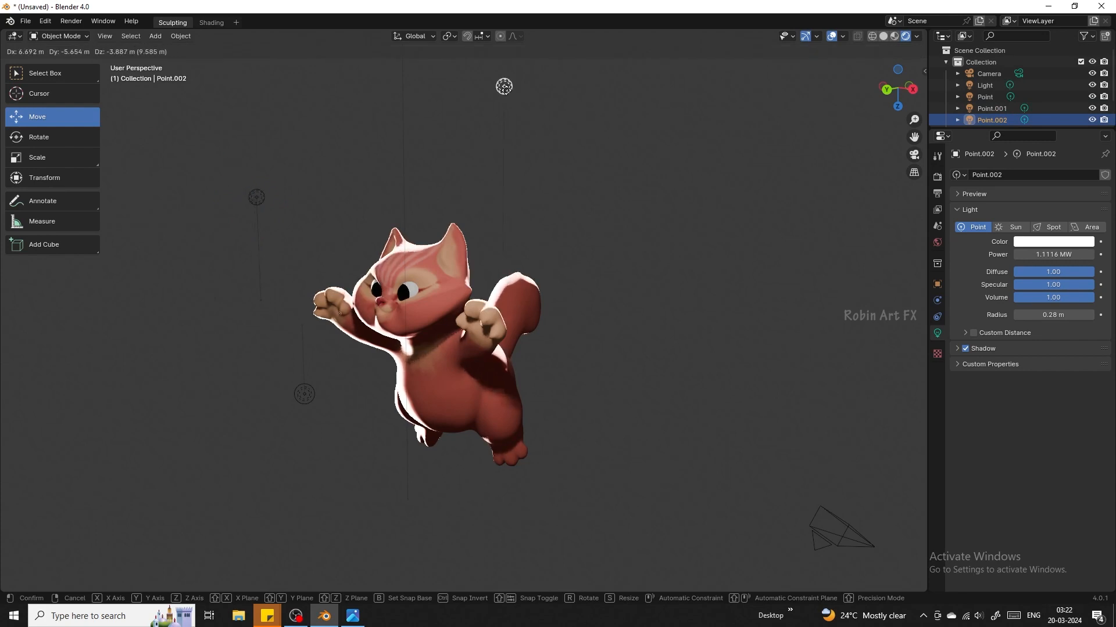
pyautogui.click(596, 117)
pyautogui.moveTo(593, 165); pyautogui.dragTo(583, 119)
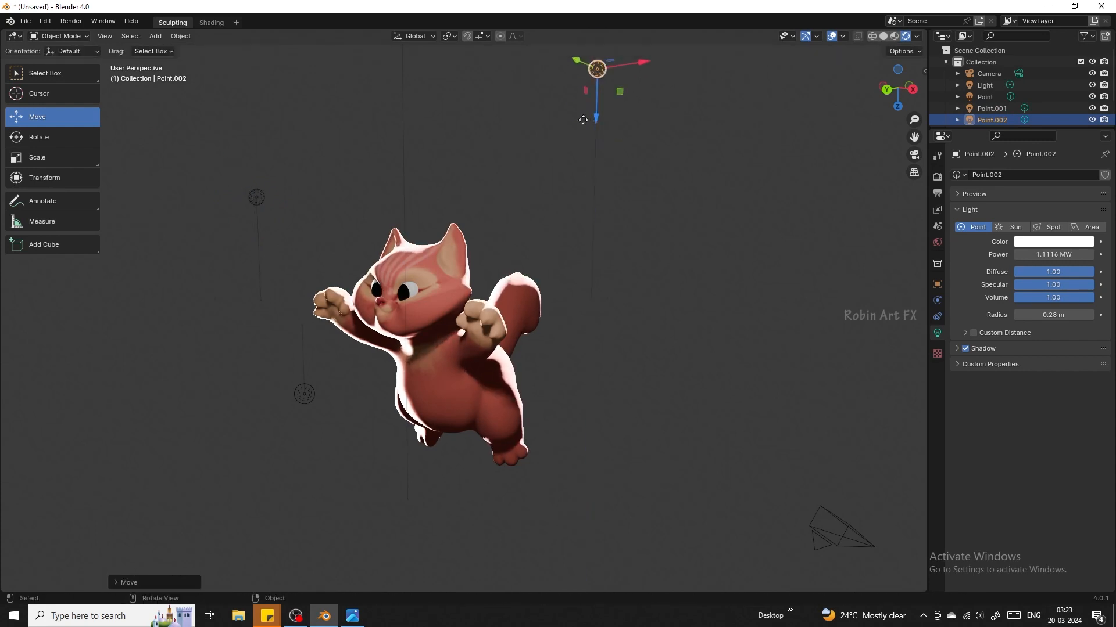
pyautogui.moveTo(897, 91)
pyautogui.mouseDown()
pyautogui.moveTo(968, 91)
pyautogui.moveTo(906, 91)
pyautogui.mouseUp()
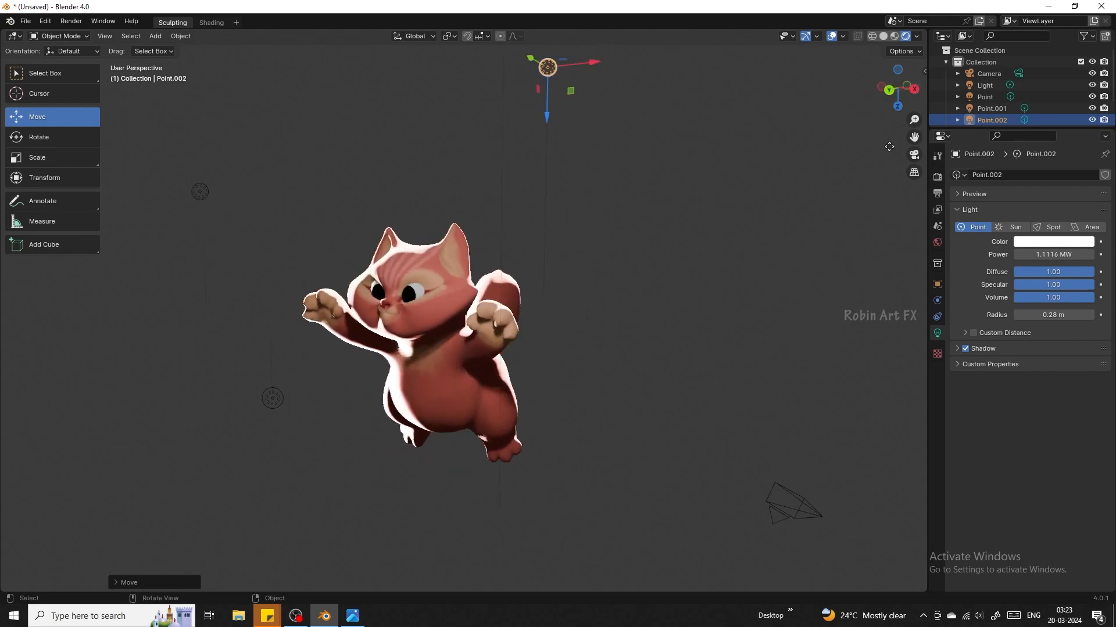
# - Try the Bloom effect in the EEVEE render settings
pyautogui.click(938, 176)
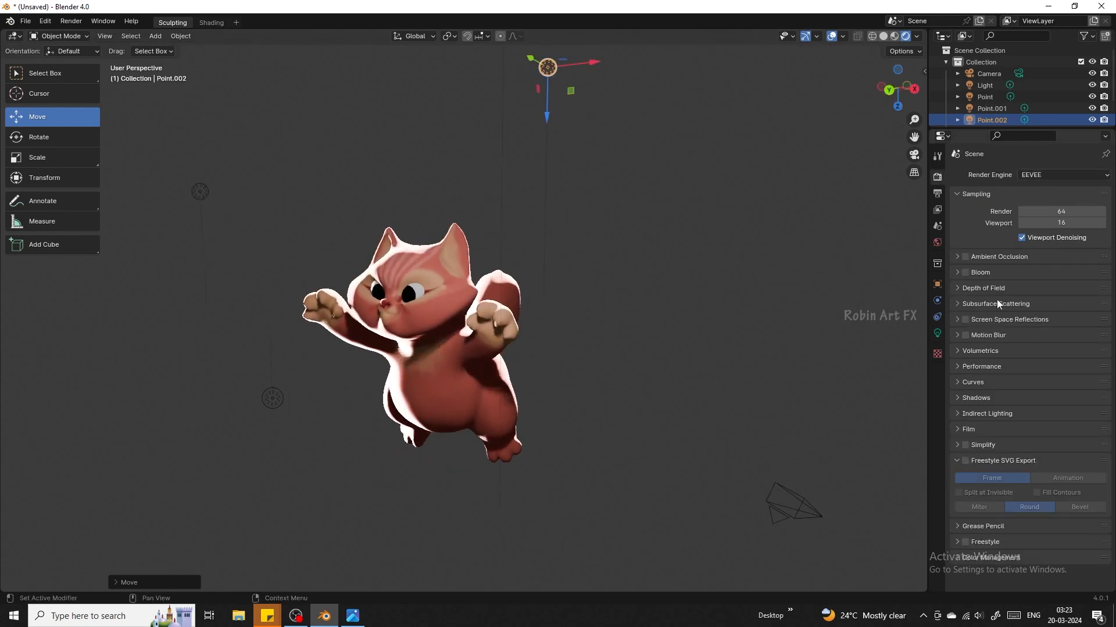
pyautogui.click(966, 272)
pyautogui.click(966, 273)
# - Switch the cat's body to Vertex Paint mode and display the viewport in Solid shading
pyautogui.scroll(4, 872, 163)
pyautogui.moveTo(898, 90); pyautogui.dragTo(937, 92)
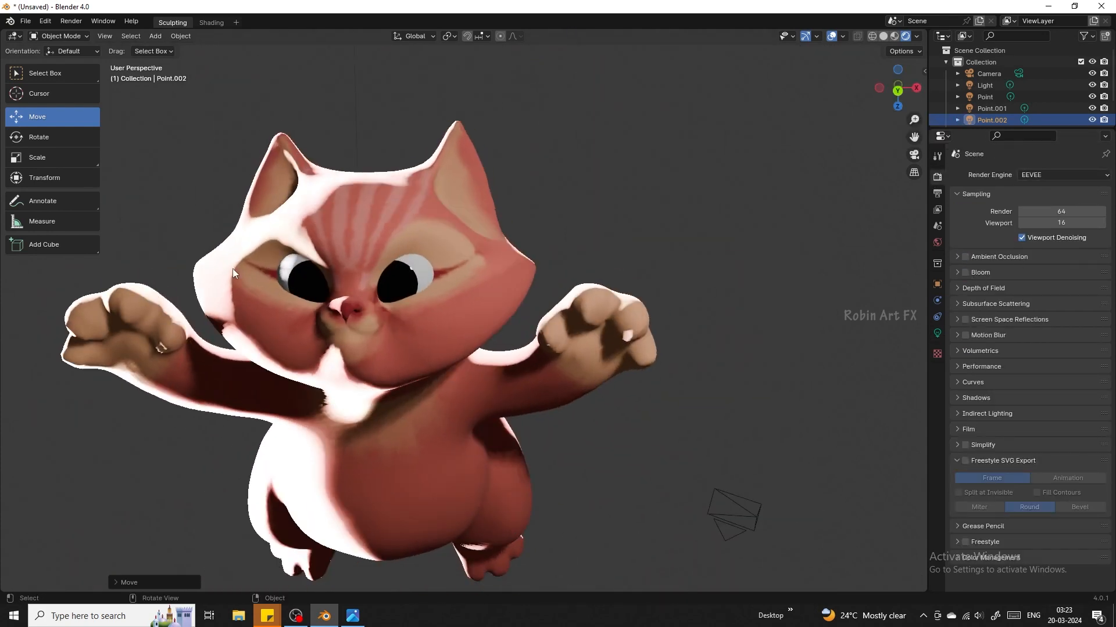
pyautogui.click(233, 269)
pyautogui.click(63, 74)
pyautogui.click(71, 37)
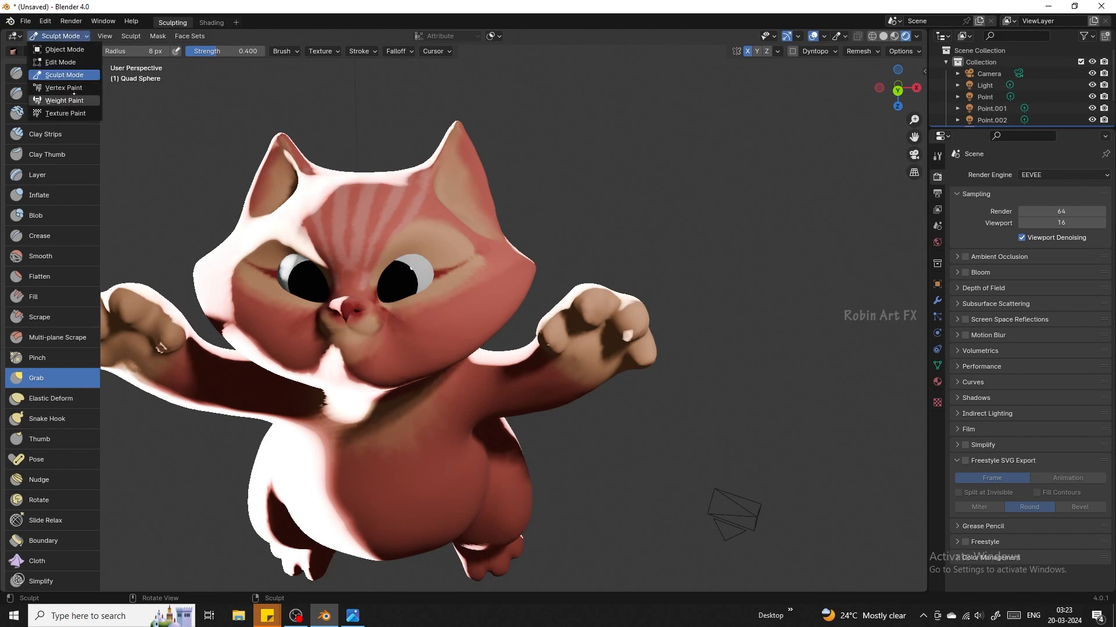
pyautogui.click(64, 88)
pyautogui.click(884, 36)
# - Sample the cream-orange fur colour, enlarge the Draw brush to 37 px and fill the cat's chest and belly with it
pyautogui.click(107, 51)
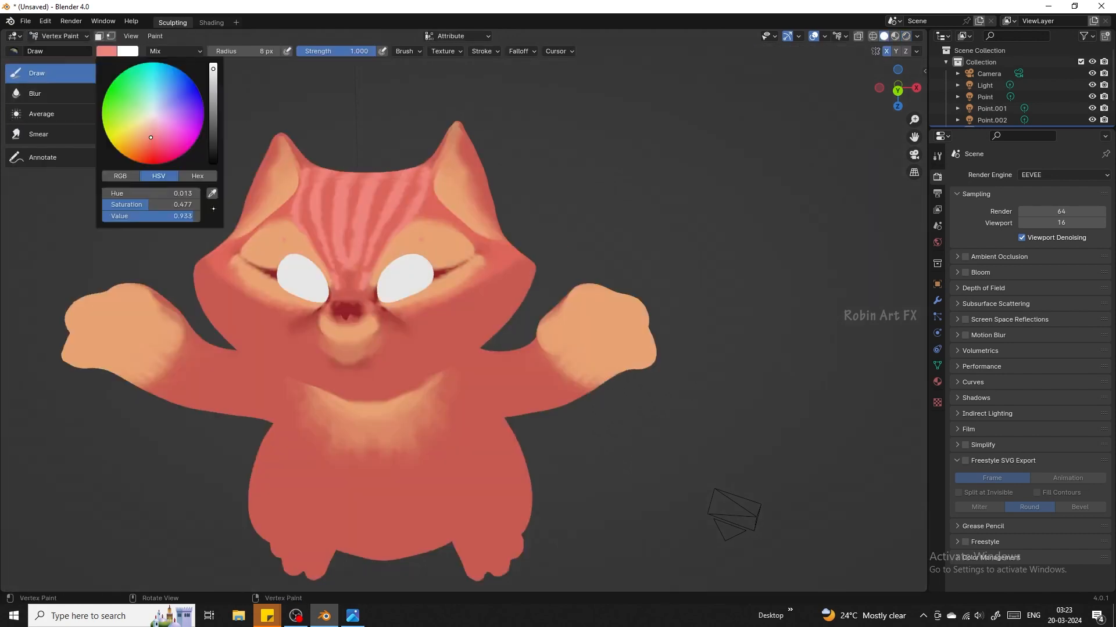
pyautogui.click(211, 193)
pyautogui.press('f')
pyautogui.moveTo(341, 430)
pyautogui.mouseDown()
pyautogui.moveTo(442, 471)
pyautogui.moveTo(461, 448)
pyautogui.moveTo(421, 544)
pyautogui.mouseUp()
pyautogui.moveTo(421, 543); pyautogui.dragTo(415, 494, button='middle')
# - Sample the red fur colour and paint around the cream area to trim it to a rounded belly patch
pyautogui.click(106, 51)
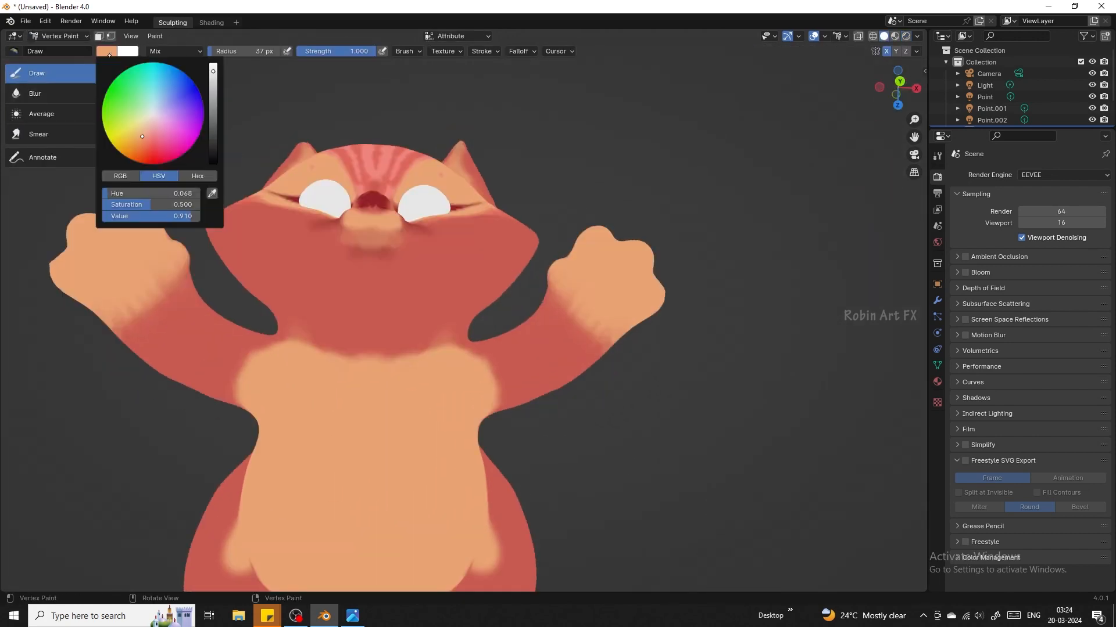
pyautogui.click(211, 192)
pyautogui.moveTo(302, 343); pyautogui.dragTo(239, 361)
pyautogui.moveTo(241, 517); pyautogui.dragTo(233, 572)
pyautogui.moveTo(604, 396); pyautogui.dragTo(488, 394, button='middle')
pyautogui.moveTo(488, 430); pyautogui.dragTo(462, 575)
pyautogui.moveTo(482, 482)
pyautogui.mouseDown(button='middle')
pyautogui.moveTo(532, 439)
pyautogui.moveTo(633, 439)
pyautogui.mouseUp(button='middle')
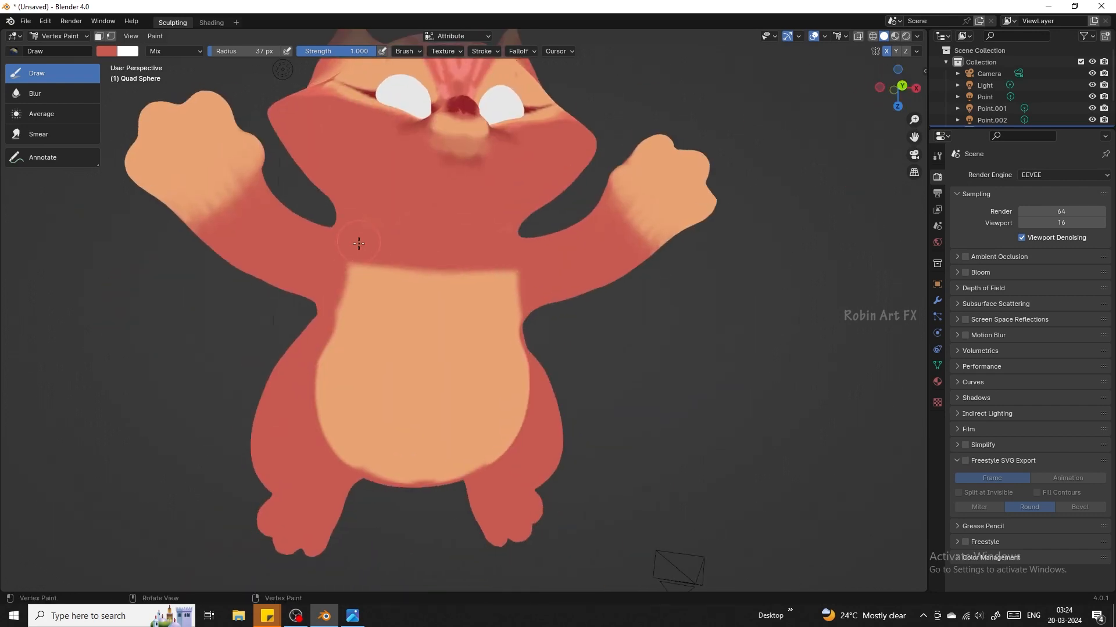
pyautogui.moveTo(347, 267); pyautogui.dragTo(359, 480)
# - Blend the edges of the cream belly patch into the red fur of the chest and sides with the Average brush
pyautogui.click(42, 115)
pyautogui.moveTo(355, 290)
pyautogui.mouseDown()
pyautogui.moveTo(352, 266)
pyautogui.moveTo(328, 355)
pyautogui.moveTo(332, 313)
pyautogui.moveTo(373, 434)
pyautogui.mouseUp()
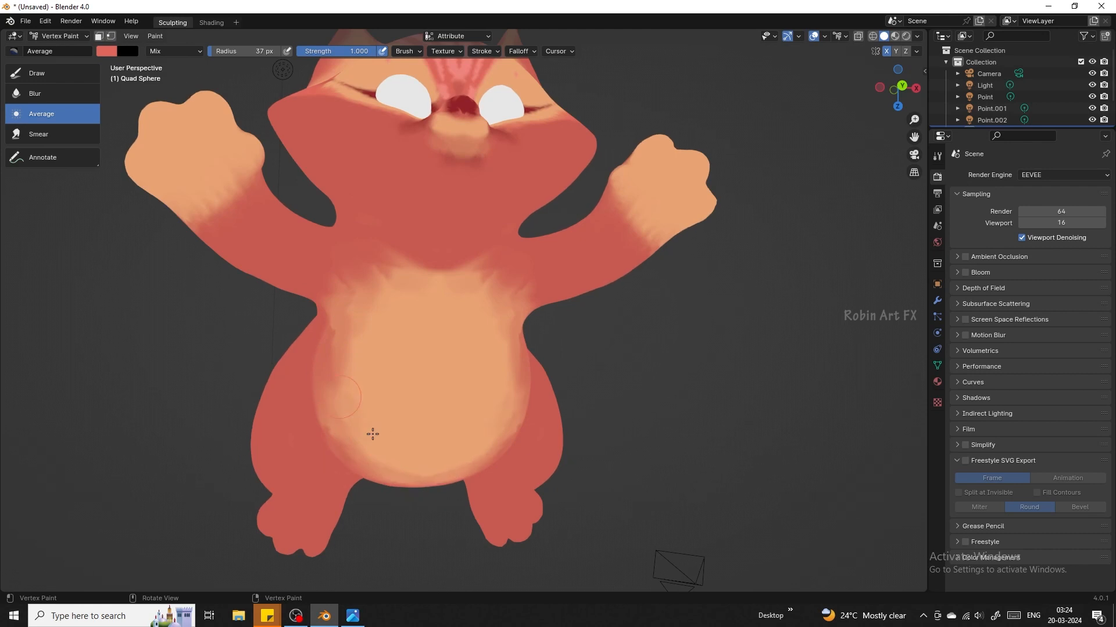
pyautogui.moveTo(373, 434); pyautogui.dragTo(476, 287, button='middle')
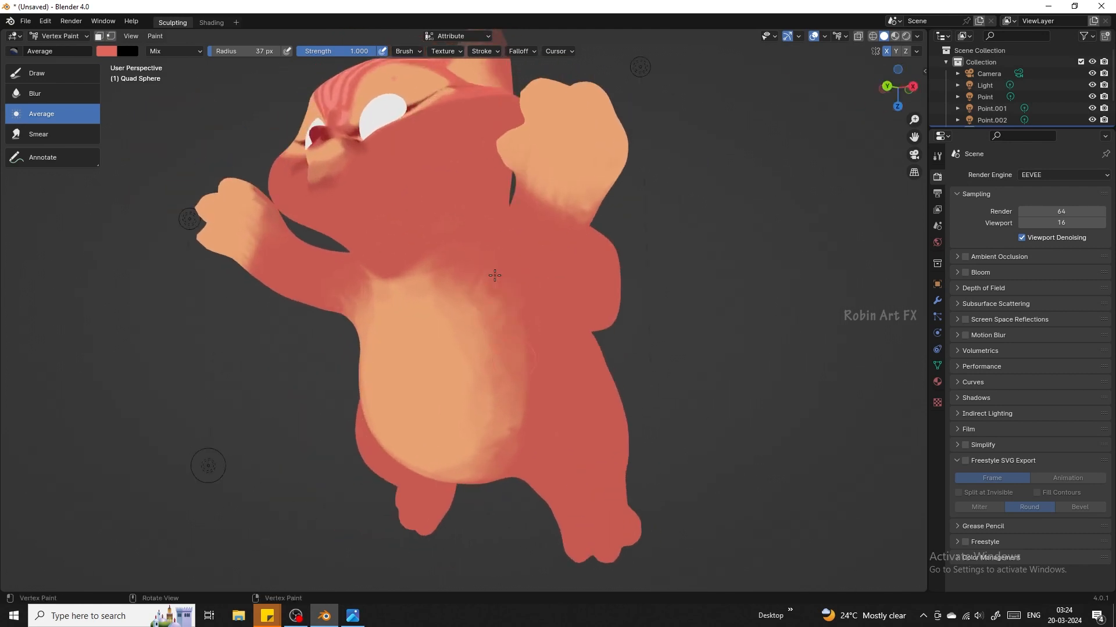
pyautogui.moveTo(471, 253)
pyautogui.mouseDown()
pyautogui.moveTo(381, 279)
pyautogui.moveTo(418, 243)
pyautogui.mouseUp()
# - Soften the transition between the cream paws and the red arms with the Average brush, working around the outer wrist
pyautogui.moveTo(534, 210); pyautogui.dragTo(590, 224)
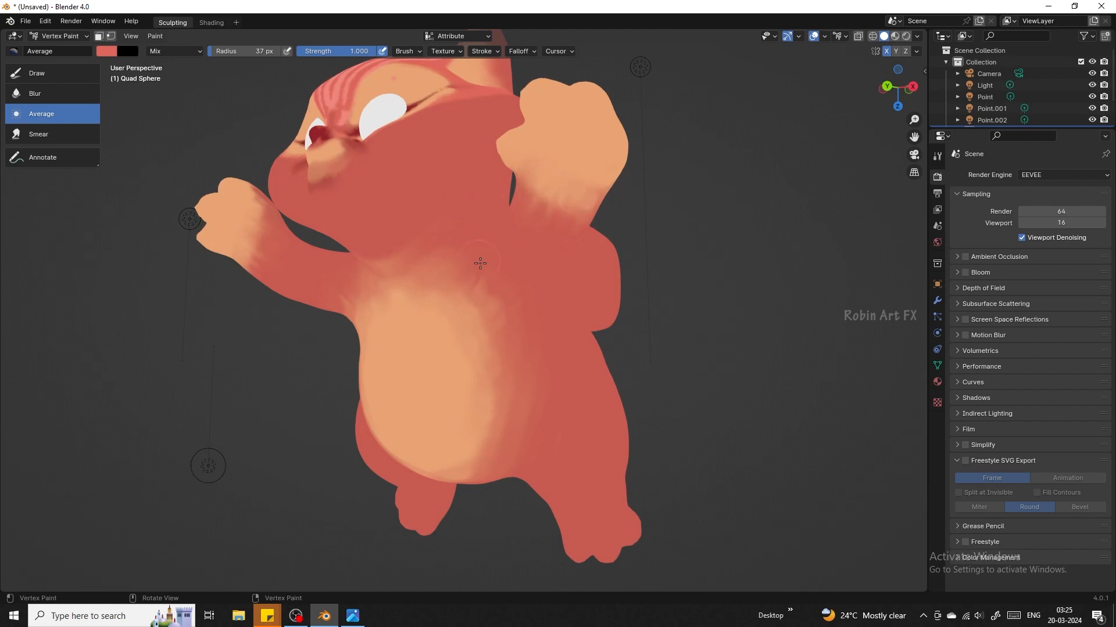
pyautogui.moveTo(480, 264); pyautogui.dragTo(770, 91, button='middle')
pyautogui.moveTo(461, 155); pyautogui.dragTo(395, 226, button='middle')
pyautogui.moveTo(280, 246)
pyautogui.mouseDown()
pyautogui.moveTo(270, 279)
pyautogui.moveTo(279, 220)
pyautogui.moveTo(338, 289)
pyautogui.mouseUp()
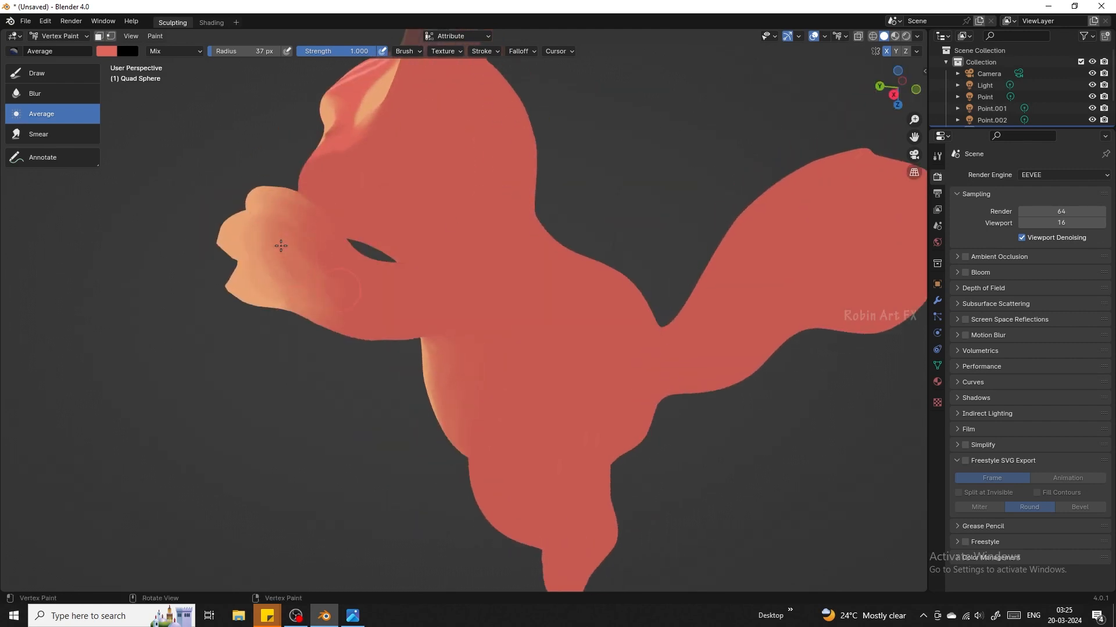
pyautogui.moveTo(281, 246); pyautogui.dragTo(235, 219, button='middle')
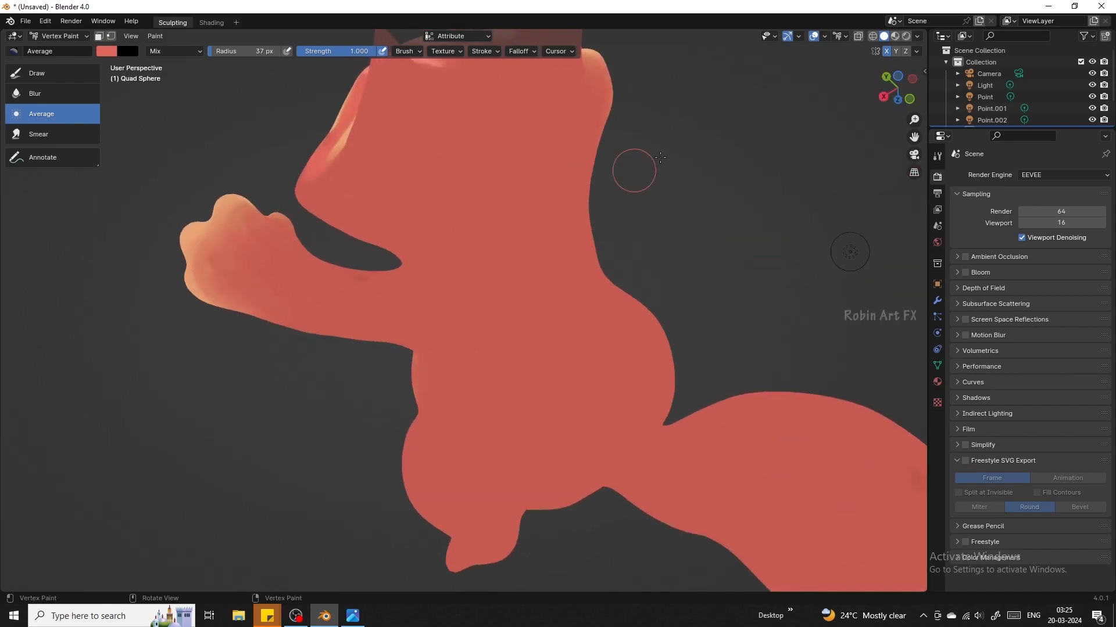
pyautogui.moveTo(660, 157); pyautogui.dragTo(455, 126, button='middle')
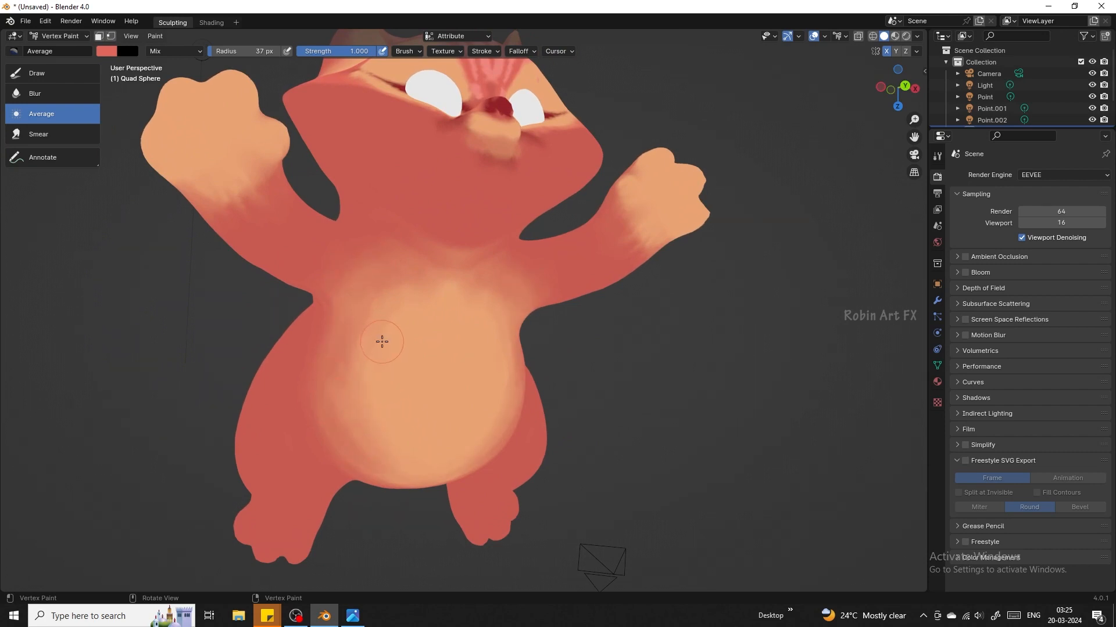
# - Paint three light pink stripe bands across the outer arm with the Draw brush
pyautogui.moveTo(900, 90); pyautogui.dragTo(755, 90)
pyautogui.click(37, 74)
pyautogui.moveTo(308, 221); pyautogui.dragTo(288, 286)
pyautogui.moveTo(349, 250); pyautogui.dragTo(343, 303)
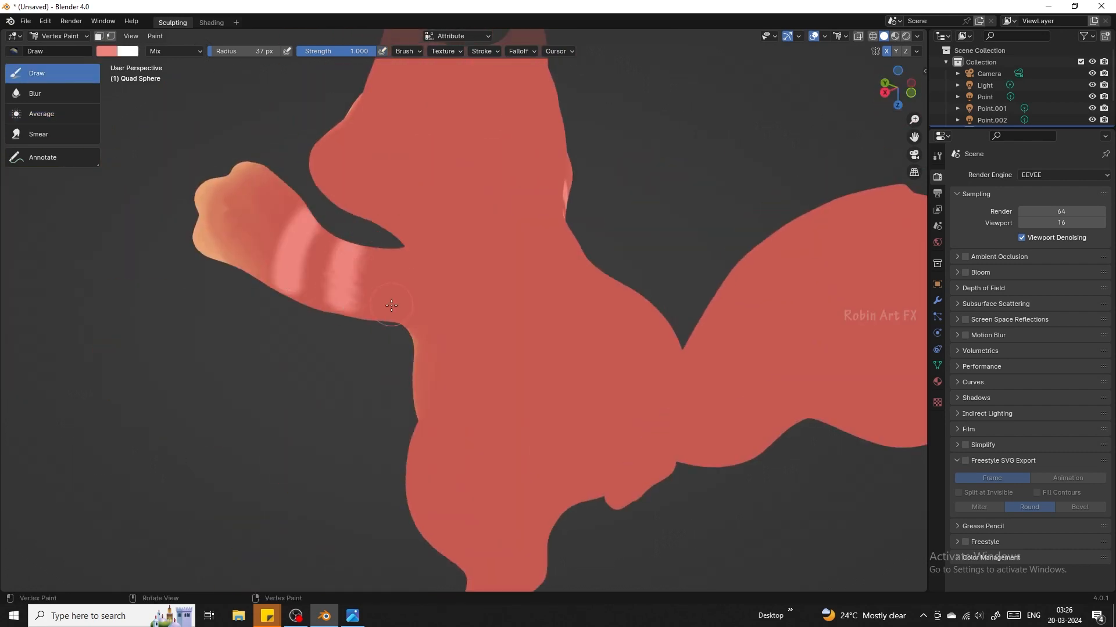
pyautogui.moveTo(401, 260); pyautogui.dragTo(394, 310)
pyautogui.moveTo(458, 240); pyautogui.dragTo(439, 302)
pyautogui.moveTo(531, 240); pyautogui.dragTo(477, 339)
pyautogui.moveTo(565, 268); pyautogui.dragTo(510, 351)
pyautogui.moveTo(594, 326); pyautogui.dragTo(536, 399)
pyautogui.hotkey('ctrl', 'z')
pyautogui.hotkey('ctrl', 'z')
pyautogui.hotkey('ctrl', 'z')
pyautogui.hotkey('ctrl', 'z')
# - Paint long diagonal light pink stripes from the cat's back down across its flank to the base of the tail
pyautogui.moveTo(514, 239); pyautogui.dragTo(421, 407)
pyautogui.moveTo(536, 285); pyautogui.dragTo(428, 503)
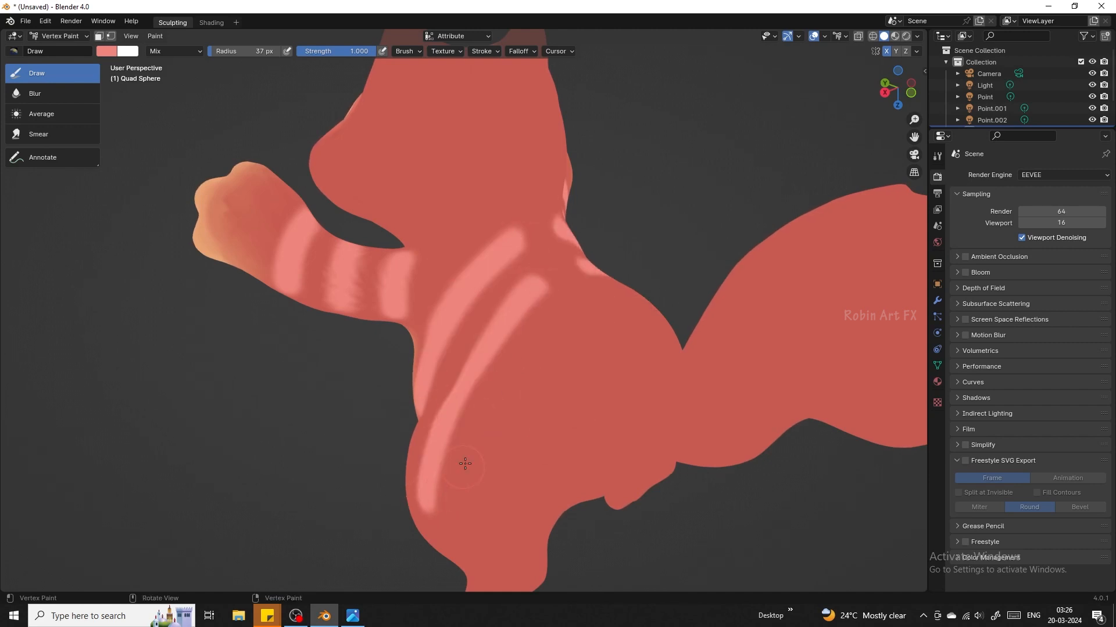
pyautogui.moveTo(564, 323); pyautogui.dragTo(478, 533)
pyautogui.moveTo(601, 353); pyautogui.dragTo(516, 509)
pyautogui.moveTo(626, 373); pyautogui.dragTo(629, 427)
# - Paint light pink stripes across the neck, the sides of the head and down the back of the head
pyautogui.moveTo(499, 204); pyautogui.dragTo(433, 240)
pyautogui.moveTo(490, 177); pyautogui.dragTo(330, 150)
pyautogui.moveTo(486, 127); pyautogui.dragTo(361, 105)
pyautogui.moveTo(897, 89); pyautogui.dragTo(846, 156)
pyautogui.moveTo(488, 219); pyautogui.dragTo(459, 99)
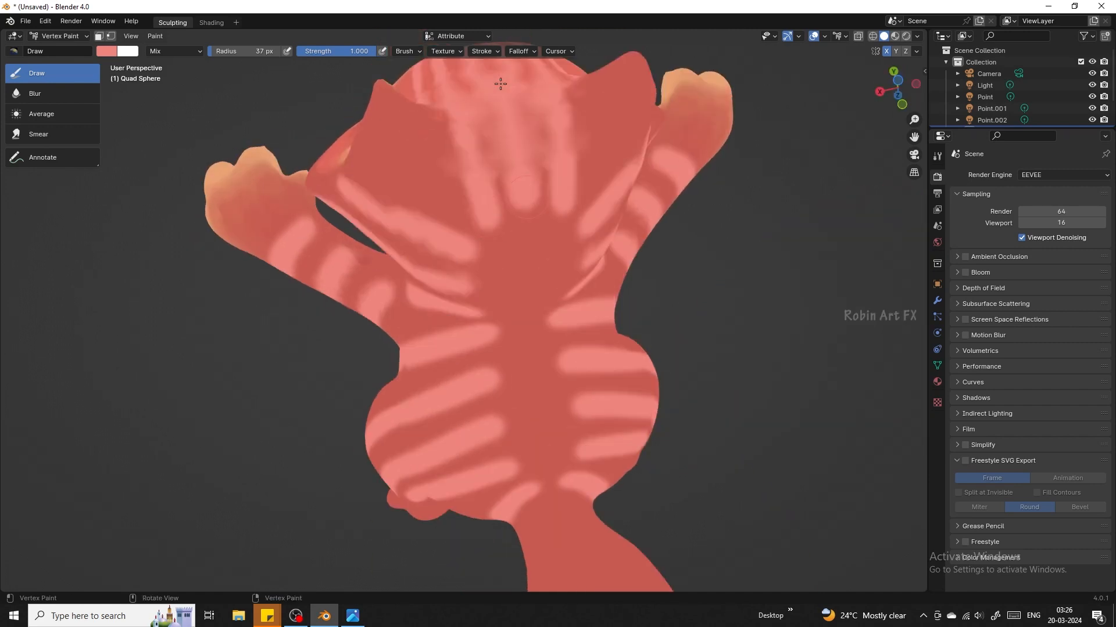
pyautogui.moveTo(586, 93); pyautogui.dragTo(572, 239)
pyautogui.moveTo(564, 218); pyautogui.dragTo(549, 278)
# - Extend the light pink flank stripes forward towards the belly and down over the thigh
pyautogui.moveTo(898, 88); pyautogui.dragTo(814, 34)
pyautogui.moveTo(377, 326); pyautogui.dragTo(433, 377)
pyautogui.moveTo(320, 285); pyautogui.dragTo(351, 453)
pyautogui.moveTo(293, 390); pyautogui.dragTo(317, 516)
pyautogui.moveTo(268, 468); pyautogui.dragTo(294, 543)
pyautogui.moveTo(237, 491); pyautogui.dragTo(247, 537)
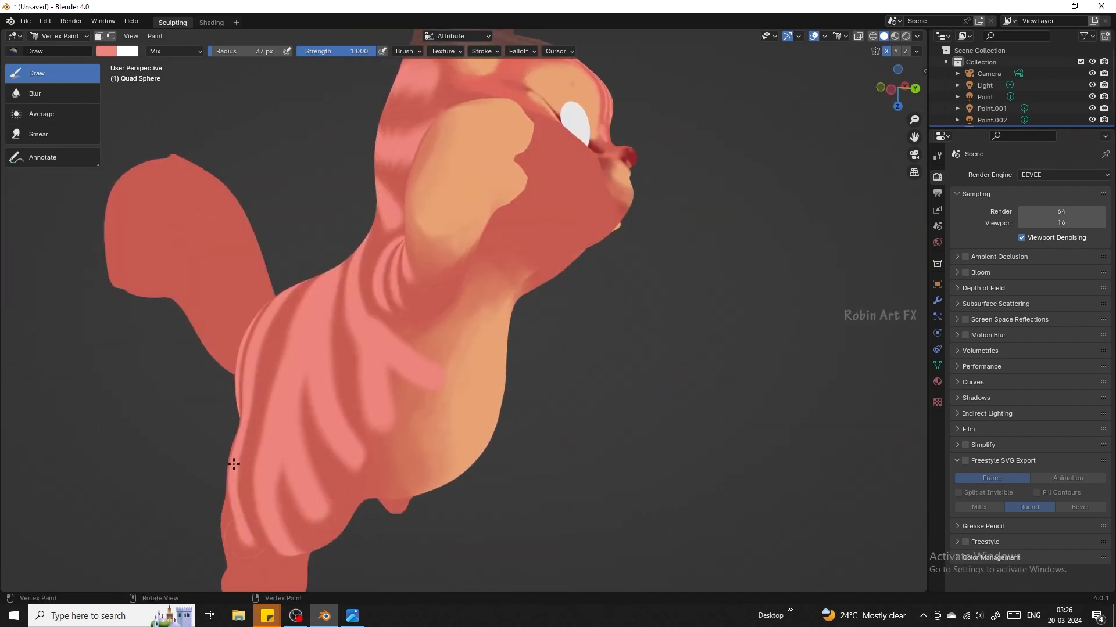
# - Touch up the light pink stripes at the nape and go over the bands on the arm
pyautogui.moveTo(897, 88); pyautogui.dragTo(769, 88)
pyautogui.moveTo(575, 209); pyautogui.dragTo(549, 229)
pyautogui.moveTo(549, 229); pyautogui.dragTo(325, 261, button='middle')
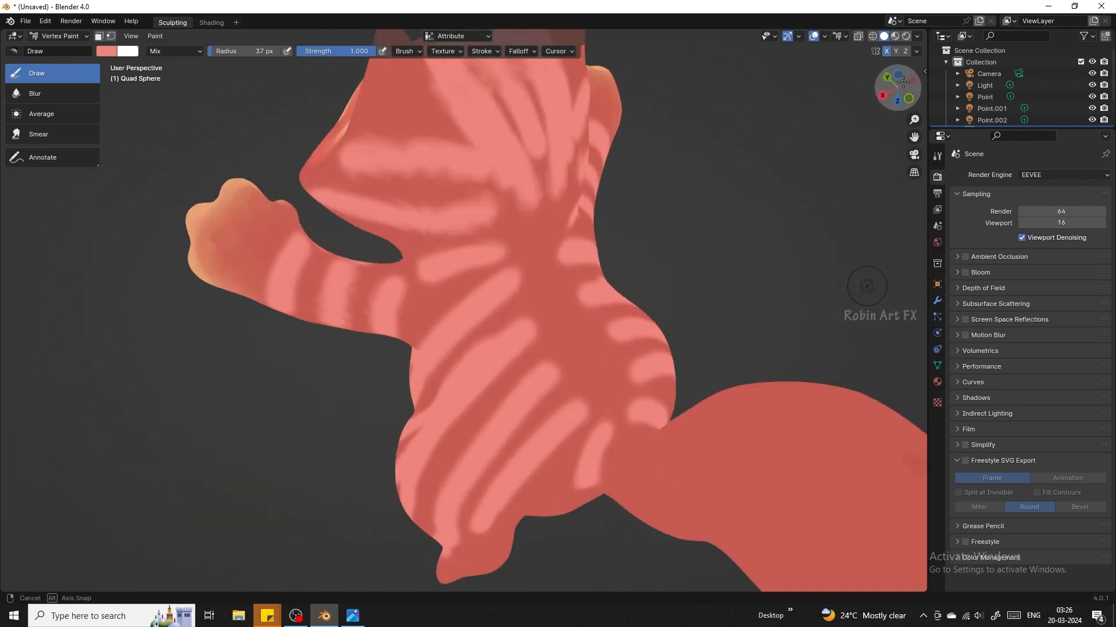
pyautogui.moveTo(392, 276); pyautogui.dragTo(384, 337)
pyautogui.moveTo(349, 271); pyautogui.dragTo(334, 325)
pyautogui.moveTo(314, 261)
pyautogui.mouseDown()
pyautogui.moveTo(355, 279)
pyautogui.moveTo(445, 284)
pyautogui.moveTo(528, 256)
pyautogui.moveTo(496, 184)
pyautogui.moveTo(294, 257)
pyautogui.moveTo(373, 361)
pyautogui.moveTo(543, 323)
pyautogui.moveTo(451, 406)
pyautogui.moveTo(563, 374)
pyautogui.moveTo(482, 488)
pyautogui.moveTo(654, 415)
pyautogui.mouseUp()
# - Soften the flank stripes and the markings around the nose, eyes and cheeks with the Average brush
pyautogui.click(42, 114)
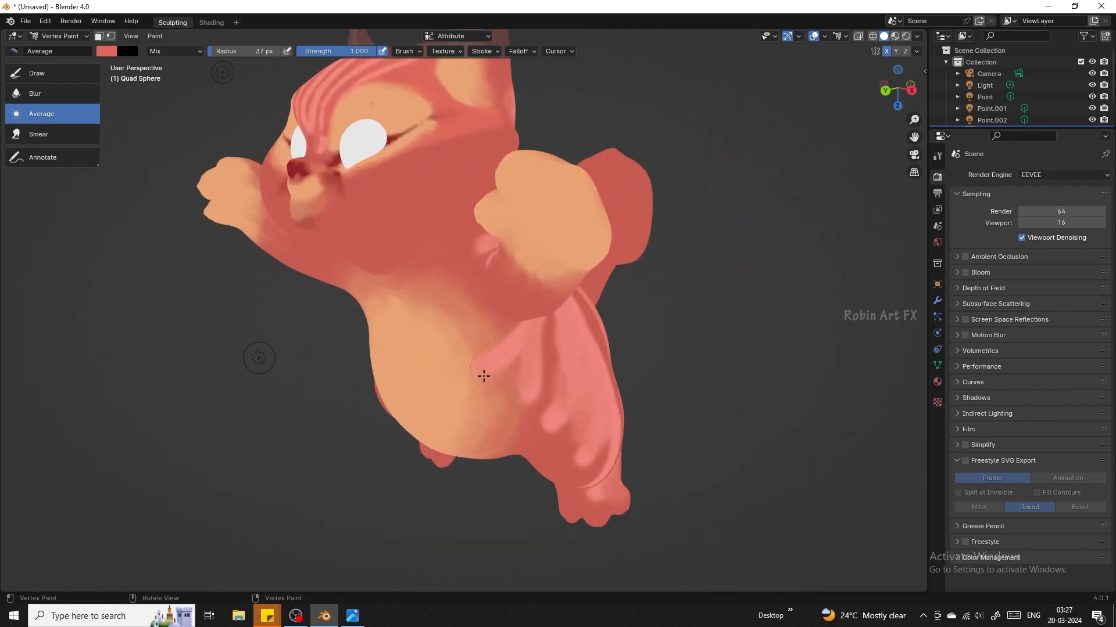
pyautogui.moveTo(483, 376); pyautogui.dragTo(595, 424)
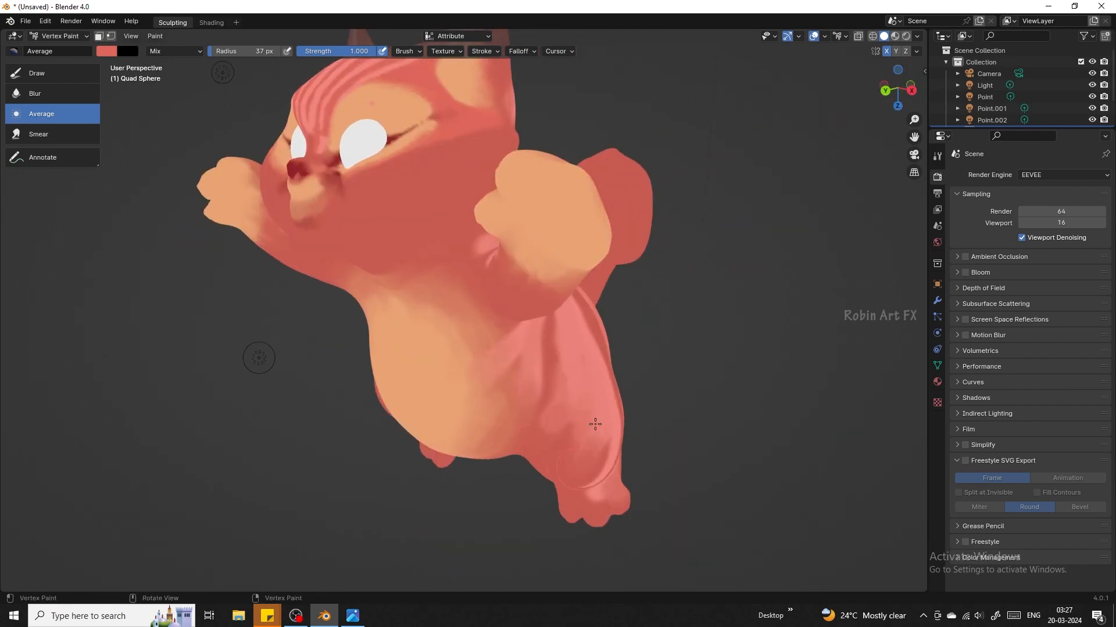
pyautogui.moveTo(537, 341); pyautogui.dragTo(456, 145, button='middle')
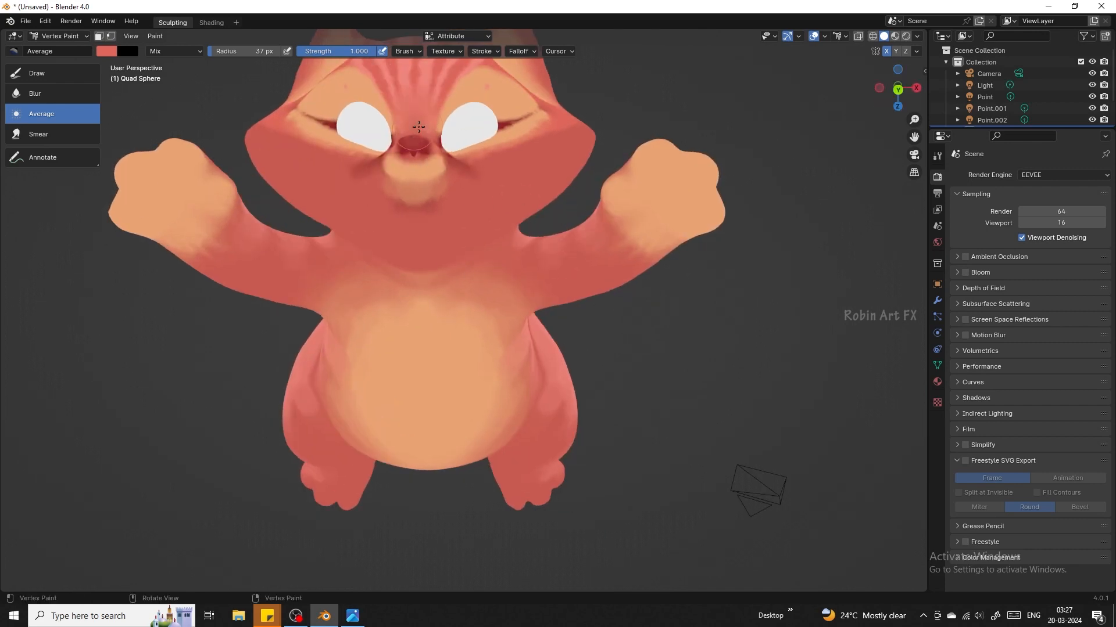
pyautogui.moveTo(418, 126); pyautogui.dragTo(339, 116)
pyautogui.moveTo(471, 150)
pyautogui.mouseDown()
pyautogui.moveTo(377, 156)
pyautogui.moveTo(262, 134)
pyautogui.mouseUp()
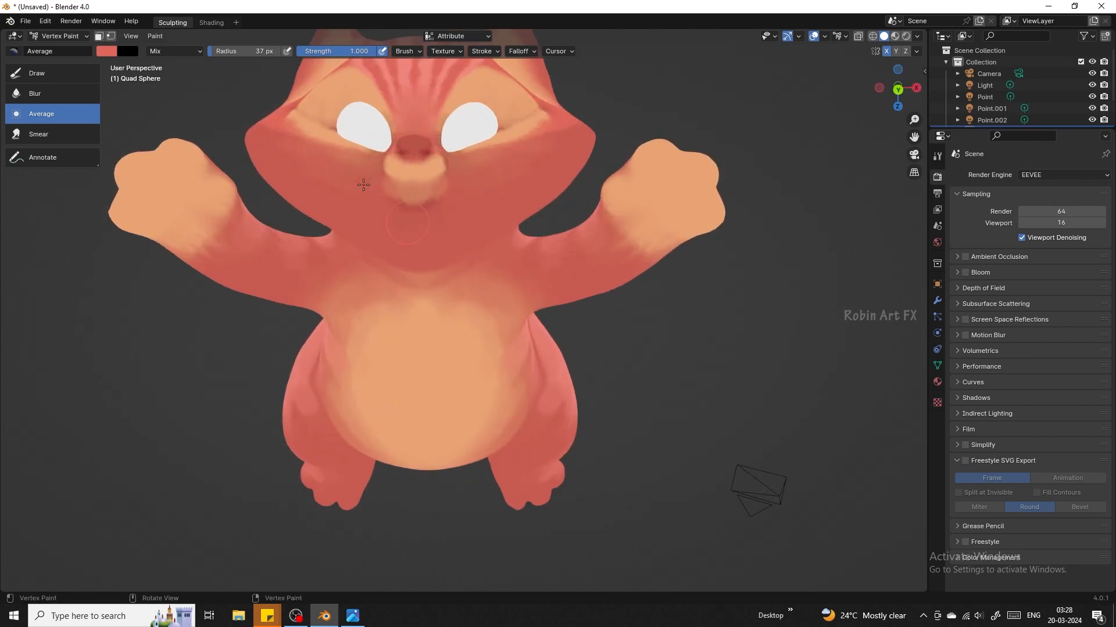
# - Sample the darker red fur colour and paint dark stripes between the softened pink ones on the arm and flank
pyautogui.moveTo(897, 87); pyautogui.dragTo(726, 78)
pyautogui.click(37, 74)
pyautogui.press('s')
pyautogui.moveTo(334, 251); pyautogui.dragTo(324, 311)
pyautogui.moveTo(371, 265); pyautogui.dragTo(377, 318)
pyautogui.moveTo(513, 298); pyautogui.dragTo(457, 411)
pyautogui.moveTo(460, 445); pyautogui.dragTo(458, 528)
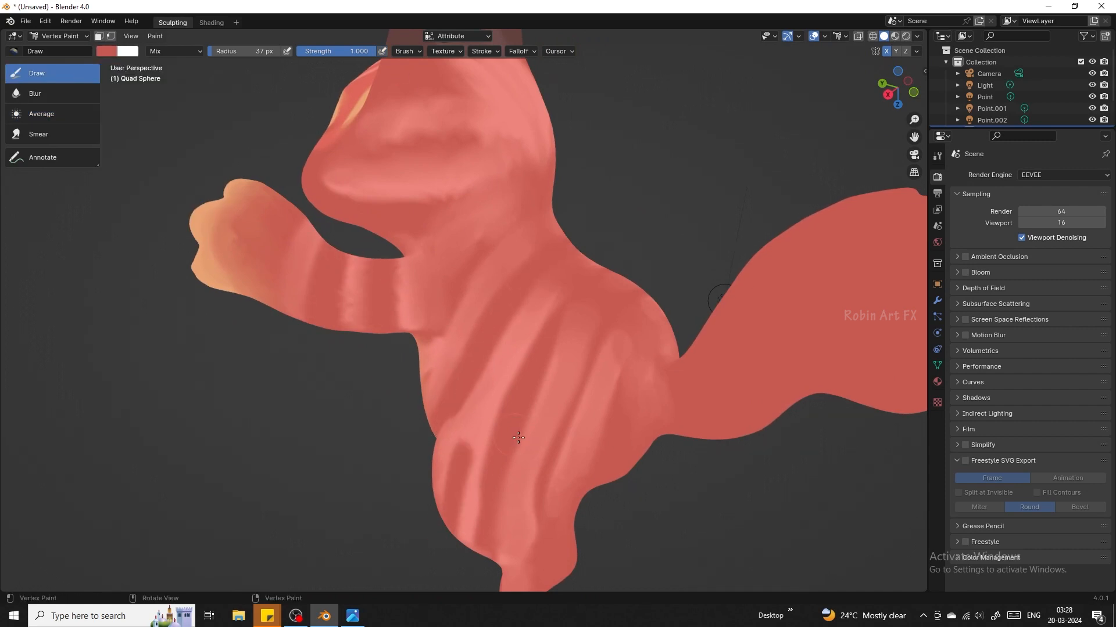
# - Paint more dark red stripes down the thigh and flank and over the shoulder, undoing the one unwanted stroke
pyautogui.moveTo(518, 493); pyautogui.dragTo(516, 578)
pyautogui.moveTo(518, 500); pyautogui.dragTo(588, 329)
pyautogui.hotkey('ctrl', 'z')
pyautogui.moveTo(625, 364); pyautogui.dragTo(559, 510)
pyautogui.moveTo(459, 453); pyautogui.dragTo(505, 349)
pyautogui.moveTo(434, 386); pyautogui.dragTo(500, 265)
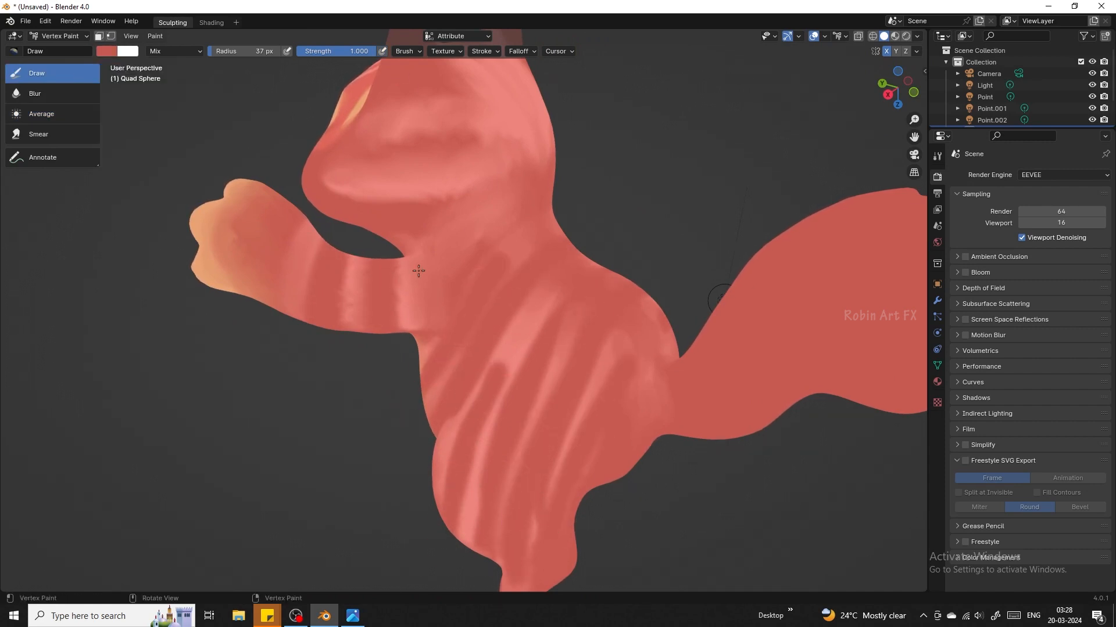
pyautogui.moveTo(423, 309); pyautogui.dragTo(484, 237)
# - Paint dark red stripes across the cheek and side of the head, continuing over the back of the head
pyautogui.moveTo(342, 186); pyautogui.dragTo(488, 175)
pyautogui.moveTo(433, 146); pyautogui.dragTo(512, 143)
pyautogui.moveTo(391, 109); pyautogui.dragTo(504, 117)
pyautogui.moveTo(898, 90); pyautogui.dragTo(819, 140)
pyautogui.moveTo(451, 154); pyautogui.dragTo(483, 264)
pyautogui.moveTo(520, 151); pyautogui.dragTo(513, 301)
# - Switch the brush colour to light pink and paint long stripes down the flank and across the tail
pyautogui.moveTo(898, 90); pyautogui.dragTo(755, 111)
pyautogui.click(107, 51)
pyautogui.moveTo(384, 291); pyautogui.dragTo(448, 479)
pyautogui.moveTo(367, 273); pyautogui.dragTo(384, 538)
pyautogui.moveTo(328, 282); pyautogui.dragTo(341, 537)
pyautogui.moveTo(201, 227); pyautogui.dragTo(161, 377)
pyautogui.moveTo(156, 171); pyautogui.dragTo(116, 293)
pyautogui.press('space')
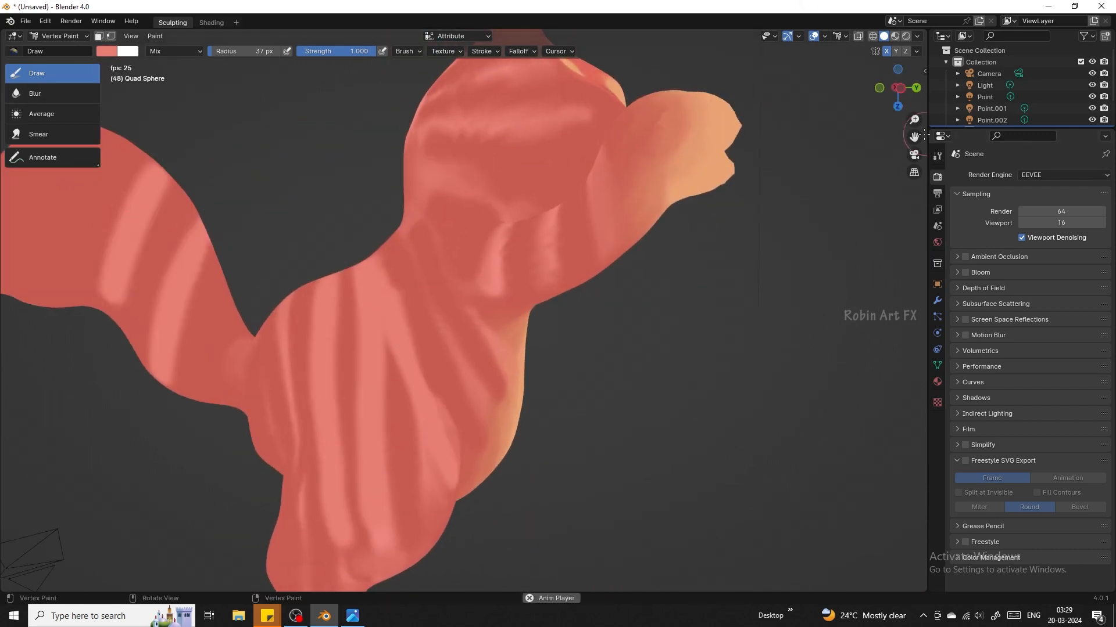
# - Undo the last two strokes and repaint light pink stripes across the length of the tail
pyautogui.moveTo(898, 90); pyautogui.dragTo(930, 102)
pyautogui.hotkey('ctrl', 'z')
pyautogui.hotkey('ctrl', 'z')
pyautogui.moveTo(366, 267); pyautogui.dragTo(310, 375)
pyautogui.moveTo(306, 177); pyautogui.dragTo(252, 323)
pyautogui.moveTo(219, 166); pyautogui.dragTo(210, 323)
pyautogui.moveTo(898, 91); pyautogui.dragTo(988, 96)
pyautogui.moveTo(695, 313); pyautogui.dragTo(650, 380)
pyautogui.moveTo(898, 90); pyautogui.dragTo(872, 122)
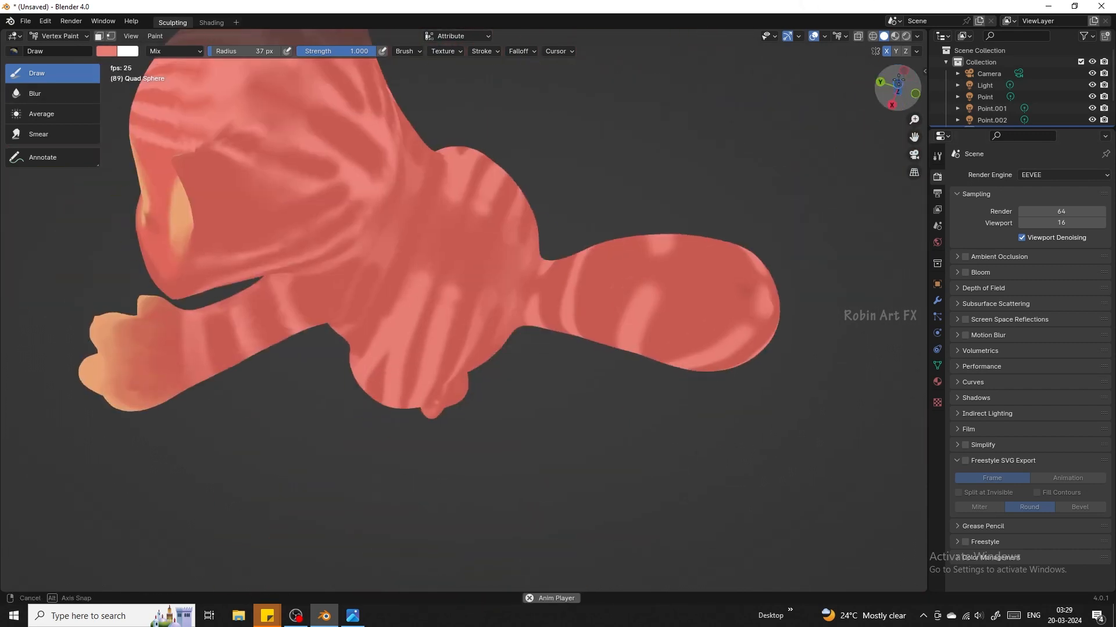
# - Continue the light pink stripes over the top of the tail, the rump and the back
pyautogui.moveTo(761, 274); pyautogui.dragTo(697, 369)
pyautogui.moveTo(668, 241); pyautogui.dragTo(634, 356)
pyautogui.moveTo(588, 255); pyautogui.dragTo(581, 337)
pyautogui.moveTo(546, 261); pyautogui.dragTo(534, 328)
pyautogui.moveTo(526, 215); pyautogui.dragTo(493, 349)
pyautogui.moveTo(499, 178); pyautogui.dragTo(444, 372)
pyautogui.moveTo(411, 309); pyautogui.dragTo(464, 178)
pyautogui.moveTo(427, 134)
pyautogui.mouseDown()
pyautogui.moveTo(341, 328)
pyautogui.moveTo(326, 314)
pyautogui.mouseUp()
# - Wrap light pink bands around the rear of the tail and around its base on the rump
pyautogui.moveTo(897, 90)
pyautogui.mouseDown()
pyautogui.moveTo(802, 87)
pyautogui.moveTo(779, 35)
pyautogui.mouseUp()
pyautogui.moveTo(581, 157); pyautogui.dragTo(650, 177)
pyautogui.moveTo(589, 104); pyautogui.dragTo(677, 146)
pyautogui.moveTo(518, 250); pyautogui.dragTo(617, 276)
pyautogui.moveTo(584, 352); pyautogui.dragTo(540, 343)
pyautogui.moveTo(607, 348); pyautogui.dragTo(462, 398)
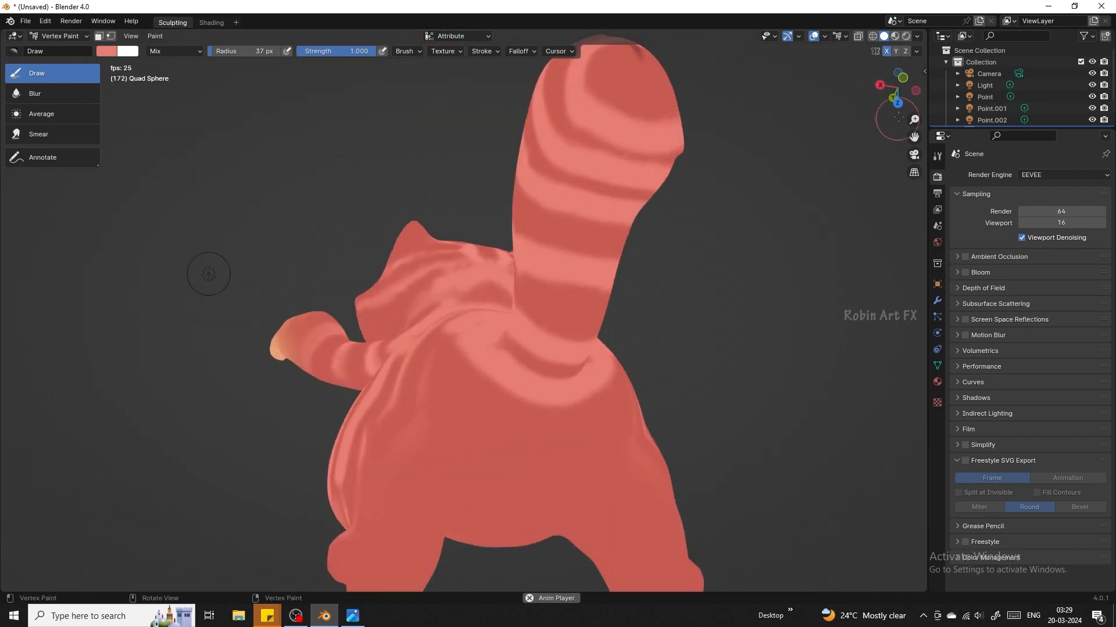
# - Paint light pink stripes down the hip and hind leg and fan more across the back of the head
pyautogui.moveTo(898, 102); pyautogui.dragTo(988, 93)
pyautogui.moveTo(613, 314)
pyautogui.mouseDown()
pyautogui.moveTo(500, 567)
pyautogui.moveTo(547, 509)
pyautogui.mouseUp()
pyautogui.moveTo(570, 398); pyautogui.dragTo(488, 552)
pyautogui.moveTo(595, 317); pyautogui.dragTo(526, 523)
pyautogui.moveTo(897, 90); pyautogui.dragTo(831, 128)
pyautogui.moveTo(601, 139); pyautogui.dragTo(700, 119)
pyautogui.moveTo(604, 116); pyautogui.dragTo(662, 52)
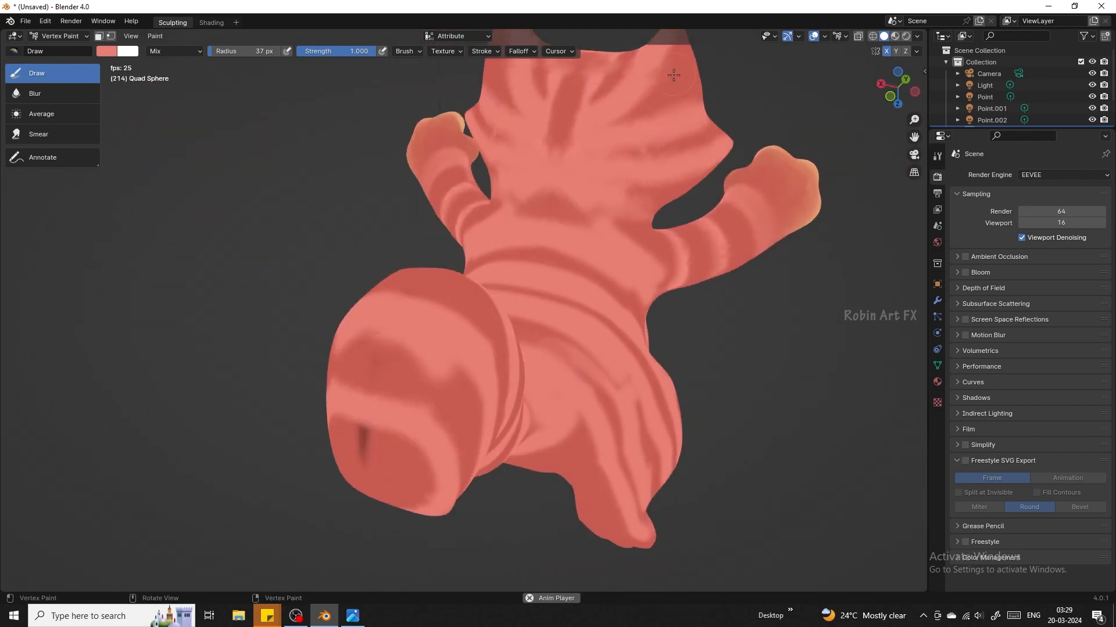
pyautogui.moveTo(656, 96); pyautogui.dragTo(694, 58)
# - Soften the stripes on the back of the head, nape and back with the Average brush
pyautogui.click(41, 114)
pyautogui.moveTo(560, 125); pyautogui.dragTo(561, 150)
pyautogui.moveTo(526, 208); pyautogui.dragTo(581, 209)
pyautogui.moveTo(625, 226)
pyautogui.mouseDown()
pyautogui.moveTo(651, 276)
pyautogui.moveTo(476, 258)
pyautogui.mouseUp()
pyautogui.moveTo(593, 282); pyautogui.dragTo(500, 266)
pyautogui.moveTo(523, 334); pyautogui.dragTo(613, 416)
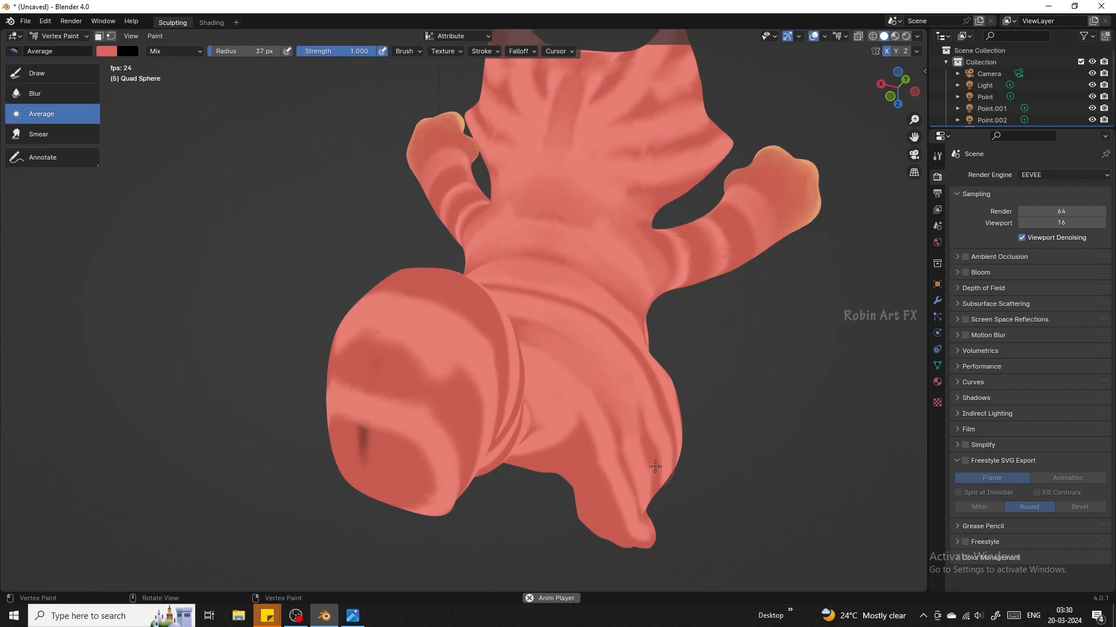
# - Soften the stripes on the hind leg and tail with the Average brush
pyautogui.moveTo(897, 90); pyautogui.dragTo(814, 55)
pyautogui.moveTo(591, 429); pyautogui.dragTo(593, 462)
pyautogui.moveTo(526, 572); pyautogui.dragTo(513, 459)
pyautogui.moveTo(255, 319); pyautogui.dragTo(280, 171)
pyautogui.moveTo(290, 225); pyautogui.dragTo(287, 394)
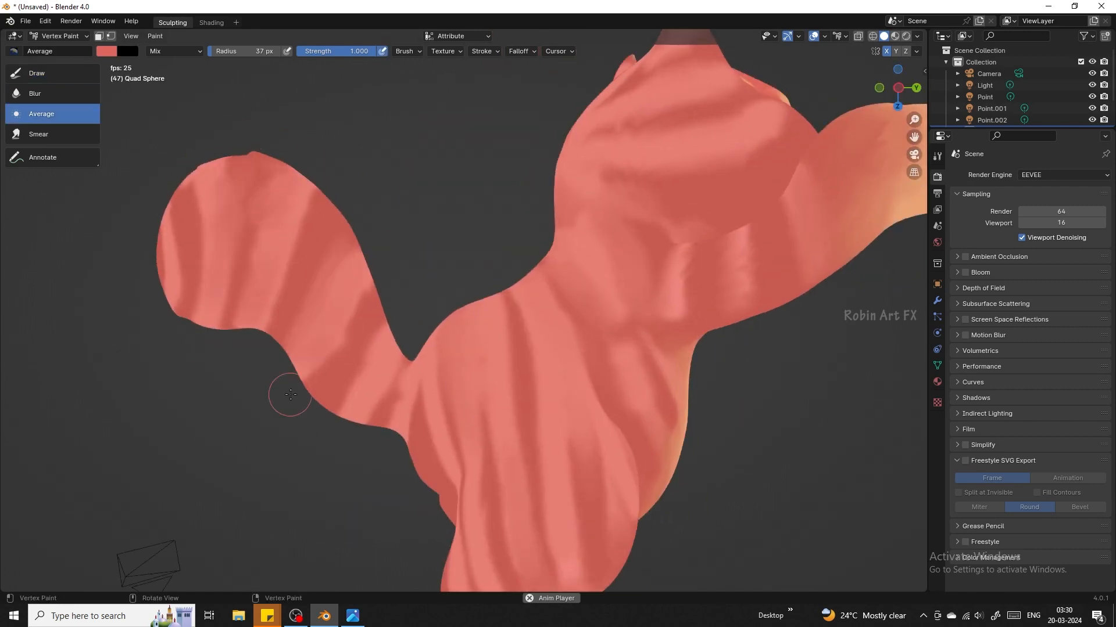
# - Paint the feet and inner legs with the sampled light orange and blend the colour edges with the Average brush
pyautogui.scroll(-5, 599, 343)
pyautogui.click(48, 74)
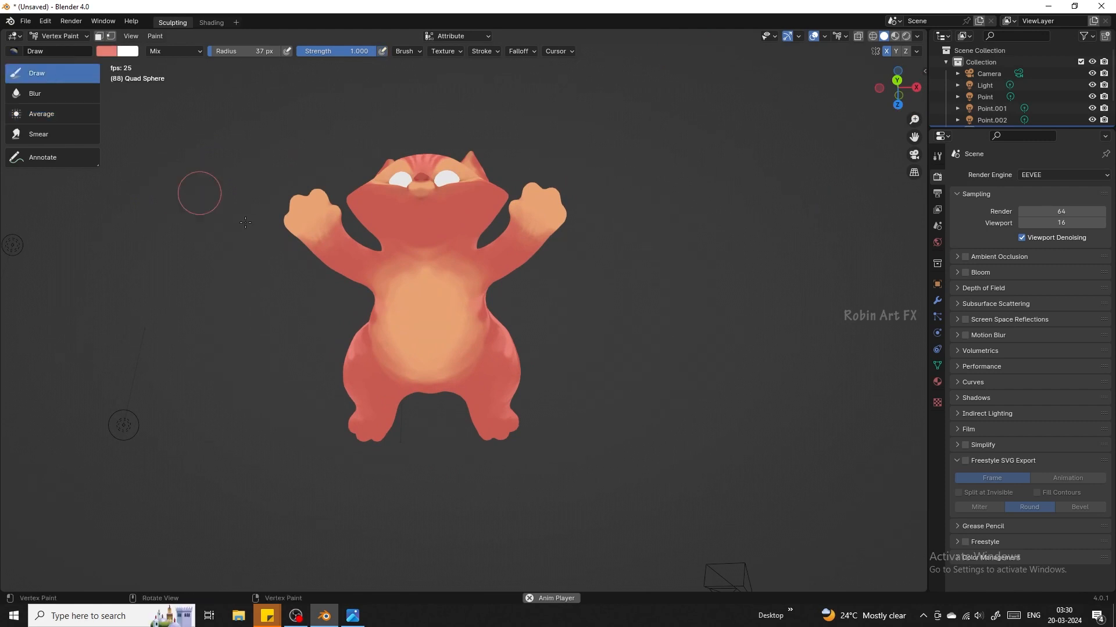
pyautogui.press('s')
pyautogui.press('space')
pyautogui.moveTo(392, 445); pyautogui.dragTo(375, 435)
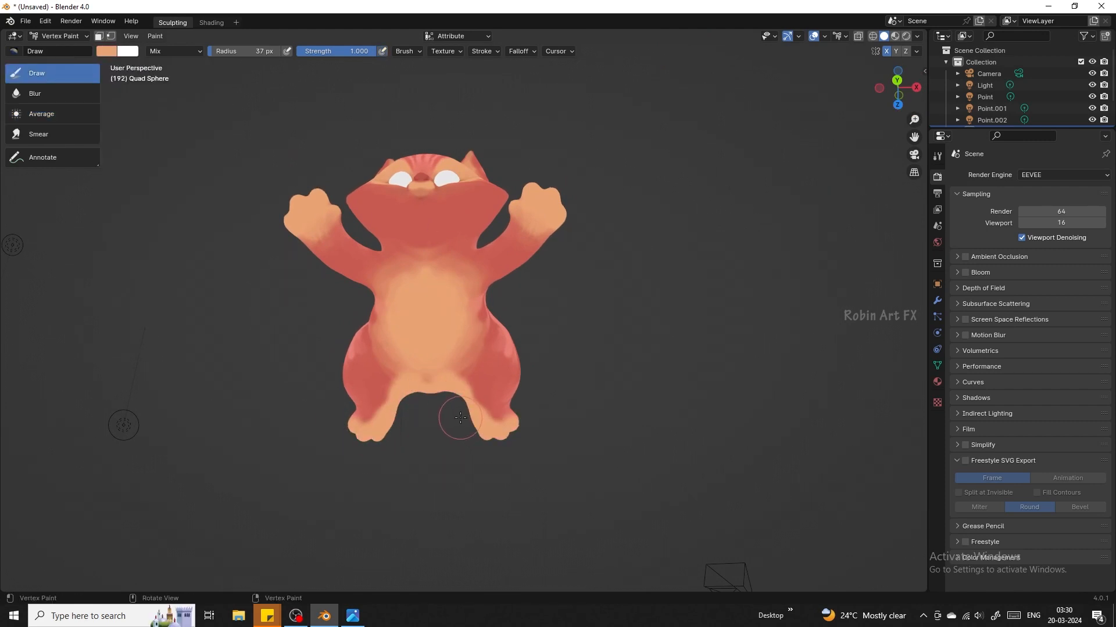
pyautogui.moveTo(535, 369)
pyautogui.mouseDown(button='middle')
pyautogui.moveTo(535, 433)
pyautogui.moveTo(141, 150)
pyautogui.mouseUp(button='middle')
pyautogui.click(53, 114)
pyautogui.moveTo(901, 83); pyautogui.dragTo(896, 82)
# - Sample the darker red, set the brush radius to 6 px and paint thin stripes on the flank and tail
pyautogui.click(38, 74)
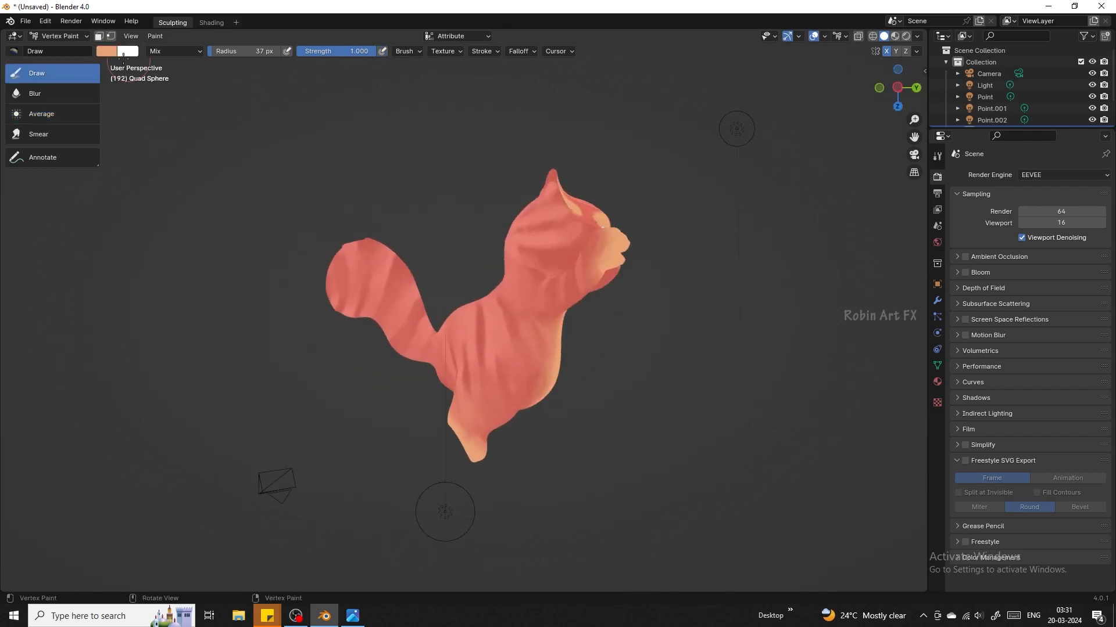
pyautogui.press('s')
pyautogui.press('f')
pyautogui.click(540, 258)
pyautogui.moveTo(503, 333)
pyautogui.mouseDown()
pyautogui.moveTo(502, 391)
pyautogui.moveTo(484, 408)
pyautogui.mouseUp()
pyautogui.moveTo(409, 319); pyautogui.dragTo(396, 352)
pyautogui.moveTo(401, 280); pyautogui.dragTo(384, 334)
pyautogui.moveTo(372, 255)
pyautogui.mouseDown()
pyautogui.moveTo(360, 319)
pyautogui.moveTo(342, 316)
pyautogui.mouseUp()
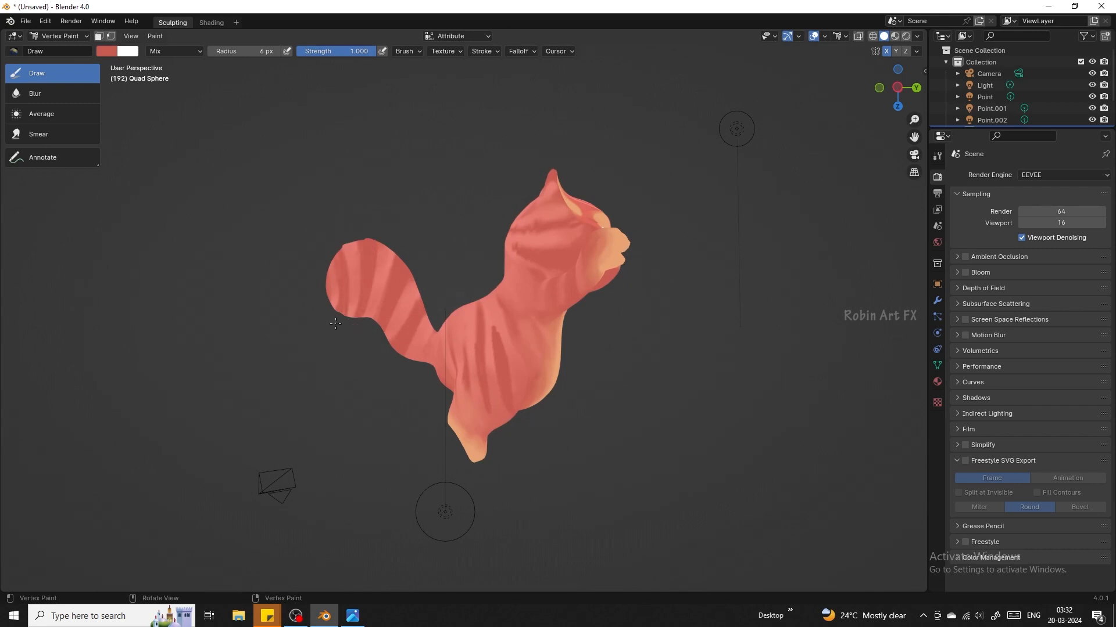
# - Add thin dark red stripes on the rump, hip and upper back
pyautogui.moveTo(433, 331)
pyautogui.mouseDown()
pyautogui.moveTo(428, 365)
pyautogui.moveTo(442, 395)
pyautogui.mouseUp()
pyautogui.moveTo(465, 306); pyautogui.dragTo(459, 380)
pyautogui.moveTo(923, 108); pyautogui.dragTo(907, 102)
pyautogui.moveTo(540, 301); pyautogui.dragTo(526, 332)
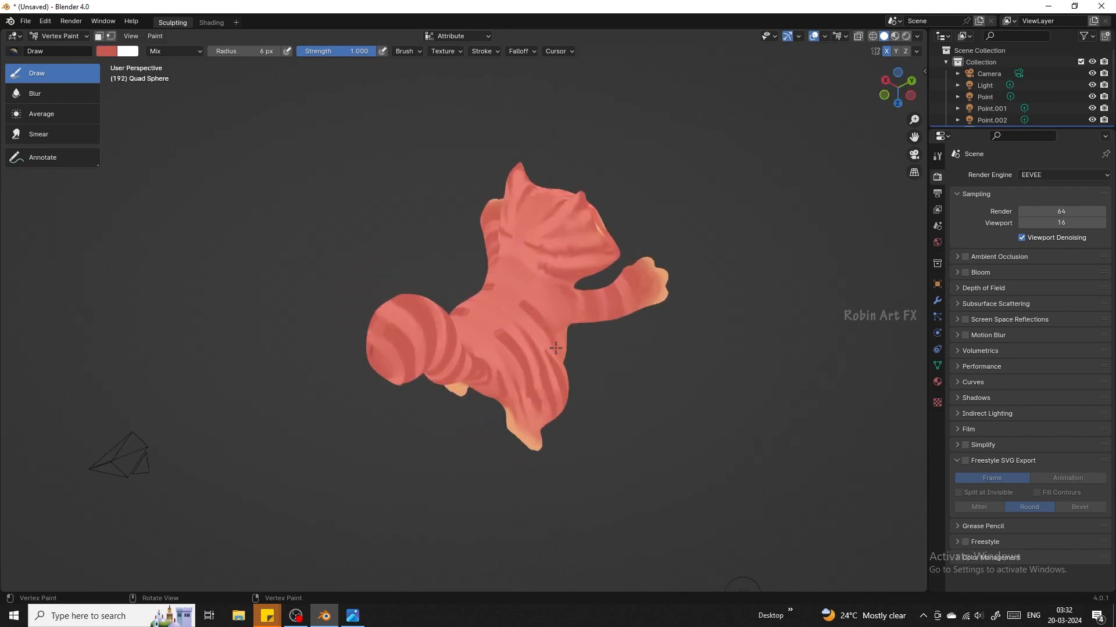
pyautogui.moveTo(555, 282); pyautogui.dragTo(529, 328)
pyautogui.moveTo(575, 323); pyautogui.dragTo(566, 291)
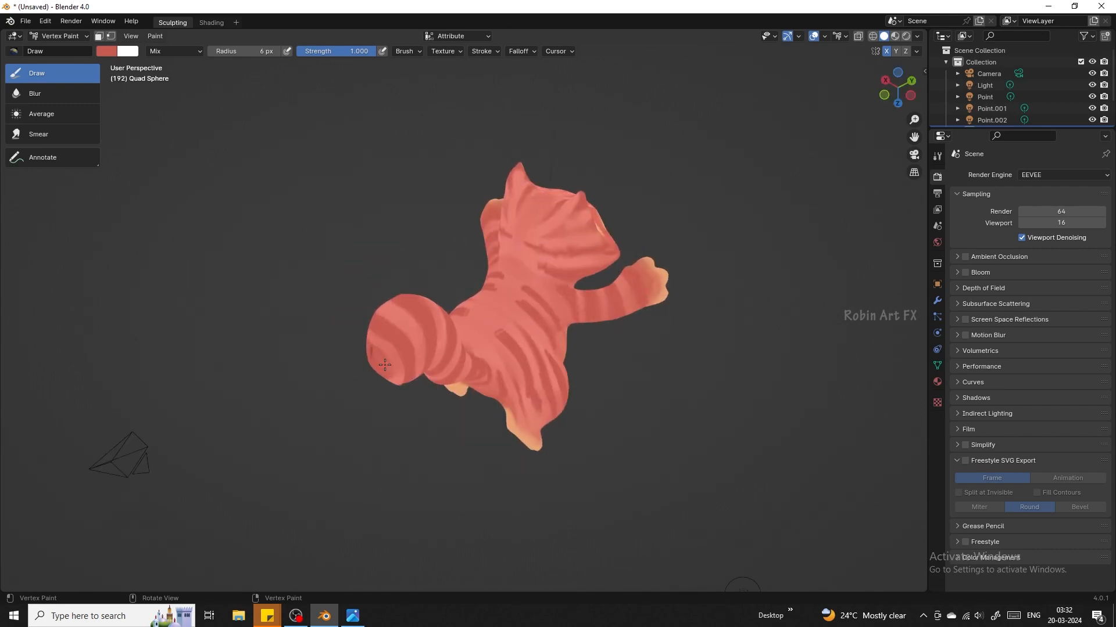
# - Paint thin dark red stripes on the back of the head, the back and the opposite flank
pyautogui.moveTo(906, 93); pyautogui.dragTo(887, 87)
pyautogui.moveTo(494, 287); pyautogui.dragTo(442, 310)
pyautogui.moveTo(450, 256); pyautogui.dragTo(421, 288)
pyautogui.moveTo(468, 184); pyautogui.dragTo(468, 216)
pyautogui.moveTo(442, 198)
pyautogui.mouseDown()
pyautogui.moveTo(407, 221)
pyautogui.moveTo(436, 217)
pyautogui.mouseUp()
pyautogui.moveTo(429, 206)
pyautogui.mouseDown()
pyautogui.moveTo(393, 211)
pyautogui.moveTo(386, 227)
pyautogui.mouseUp()
pyautogui.moveTo(491, 279); pyautogui.dragTo(429, 301)
pyautogui.moveTo(503, 304)
pyautogui.mouseDown()
pyautogui.moveTo(441, 357)
pyautogui.moveTo(419, 406)
pyautogui.mouseUp()
# - Blend the thin dark stripes on the head and body with the Average brush at a 20 px radius
pyautogui.press('3')
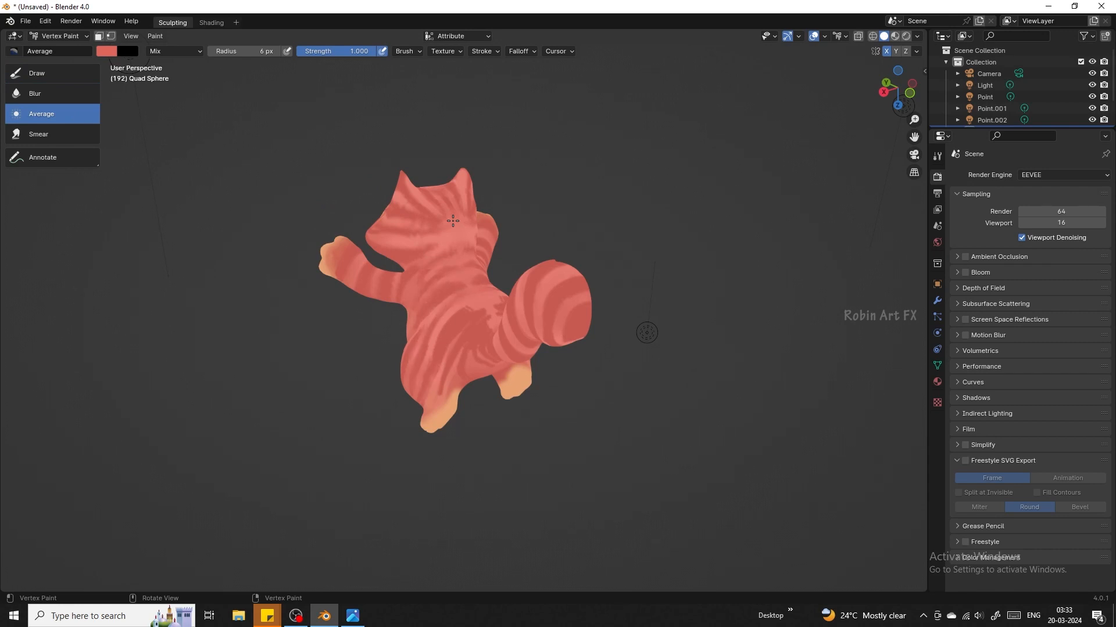
pyautogui.moveTo(453, 221); pyautogui.dragTo(497, 288, button='middle')
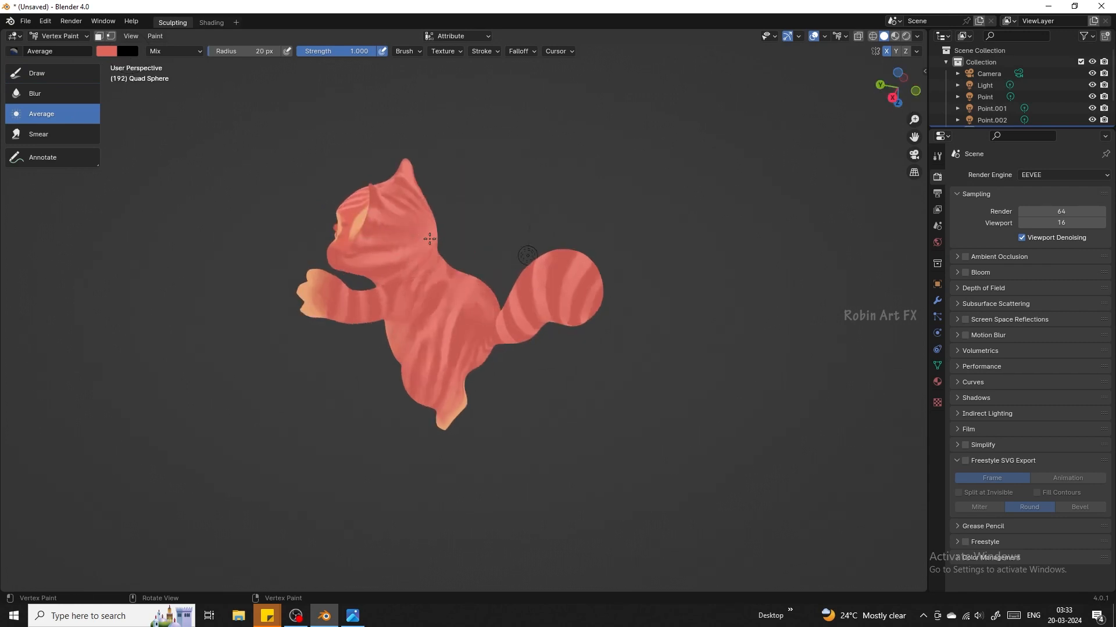
pyautogui.click(880, 85)
# - Mix a muted rose pink and paint a round pad on the palm of each front paw
pyautogui.click(37, 72)
pyautogui.click(107, 51)
pyautogui.moveTo(213, 84); pyautogui.dragTo(215, 68)
pyautogui.moveTo(914, 120); pyautogui.dragTo(913, 102)
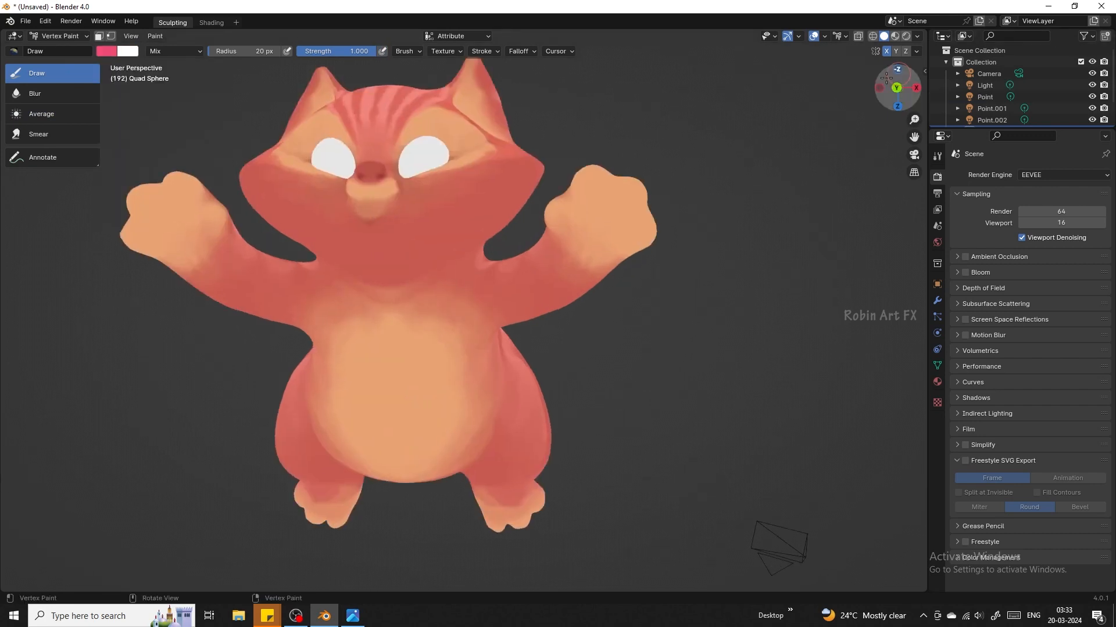
pyautogui.moveTo(591, 219); pyautogui.dragTo(608, 238)
pyautogui.hotkey('ctrl', 'z')
pyautogui.click(107, 51)
pyautogui.moveTo(161, 147); pyautogui.dragTo(156, 139)
pyautogui.moveTo(216, 69); pyautogui.dragTo(216, 84)
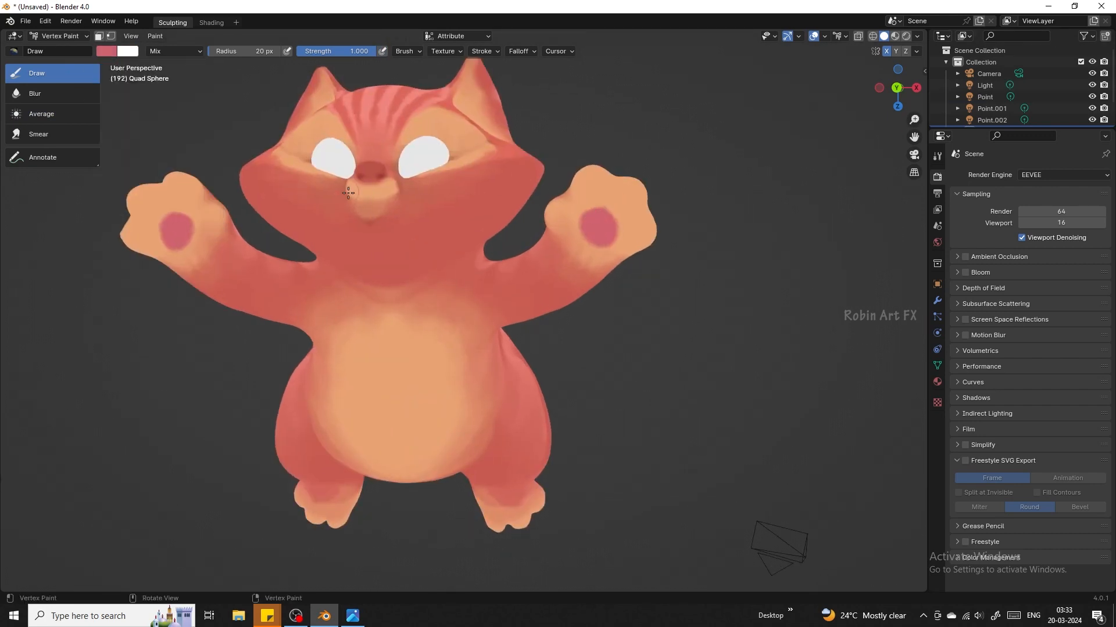
# - Paint the nose with the same muted rose pink
pyautogui.moveTo(676, 168); pyautogui.dragTo(704, 160, button='middle')
pyautogui.click(883, 98)
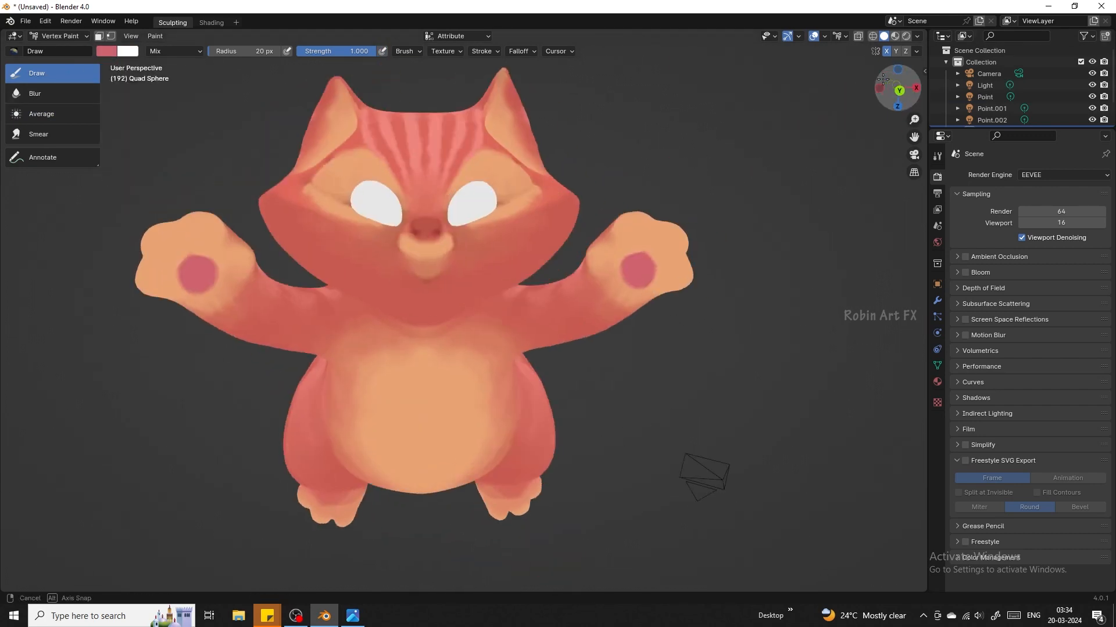
pyautogui.moveTo(399, 197); pyautogui.dragTo(393, 199)
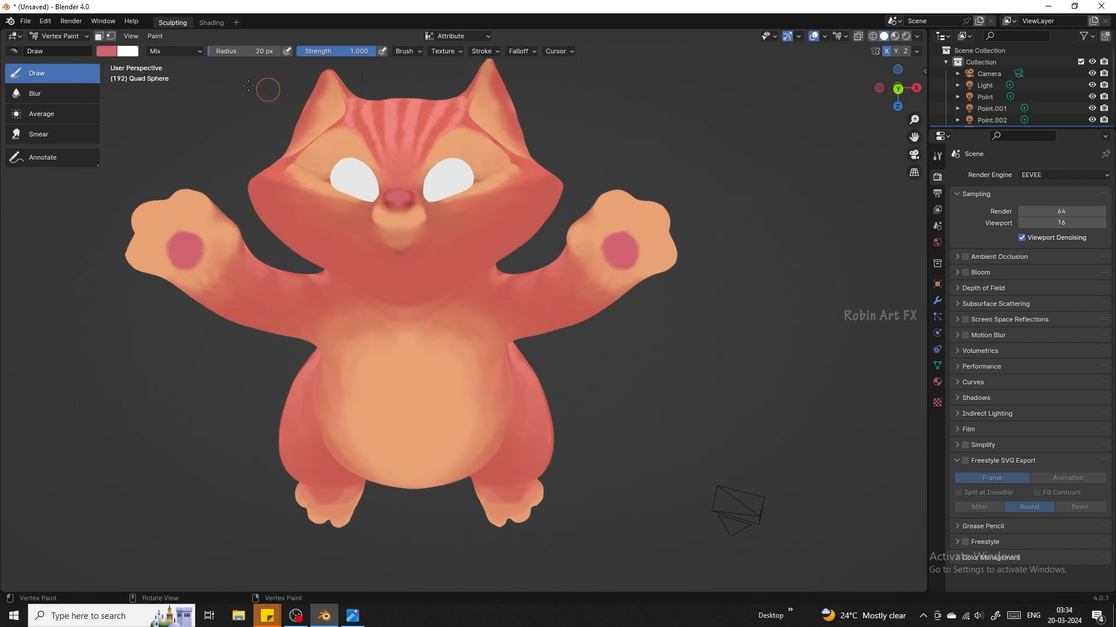
# - Mix a very dark brown (hue 0.002, saturation 0.932, value 0.125) and outline the mouth and muzzle with a 6 px brush
pyautogui.click(107, 51)
pyautogui.moveTo(216, 85); pyautogui.dragTo(215, 165)
pyautogui.click(107, 52)
pyautogui.moveTo(150, 113); pyautogui.dragTo(150, 154)
pyautogui.press('f')
pyautogui.click(403, 227)
pyautogui.moveTo(398, 223)
pyautogui.mouseDown()
pyautogui.moveTo(408, 203)
pyautogui.moveTo(416, 231)
pyautogui.moveTo(424, 206)
pyautogui.mouseUp()
pyautogui.moveTo(399, 251); pyautogui.dragTo(413, 237)
# - Paint dark outlines with pointed outer corners around both eyes and thicken the muzzle lines
pyautogui.moveTo(430, 169)
pyautogui.mouseDown()
pyautogui.moveTo(422, 195)
pyautogui.moveTo(451, 157)
pyautogui.mouseUp()
pyautogui.moveTo(451, 157); pyautogui.dragTo(491, 172)
pyautogui.moveTo(900, 84); pyautogui.dragTo(892, 100)
pyautogui.moveTo(457, 231); pyautogui.dragTo(440, 239)
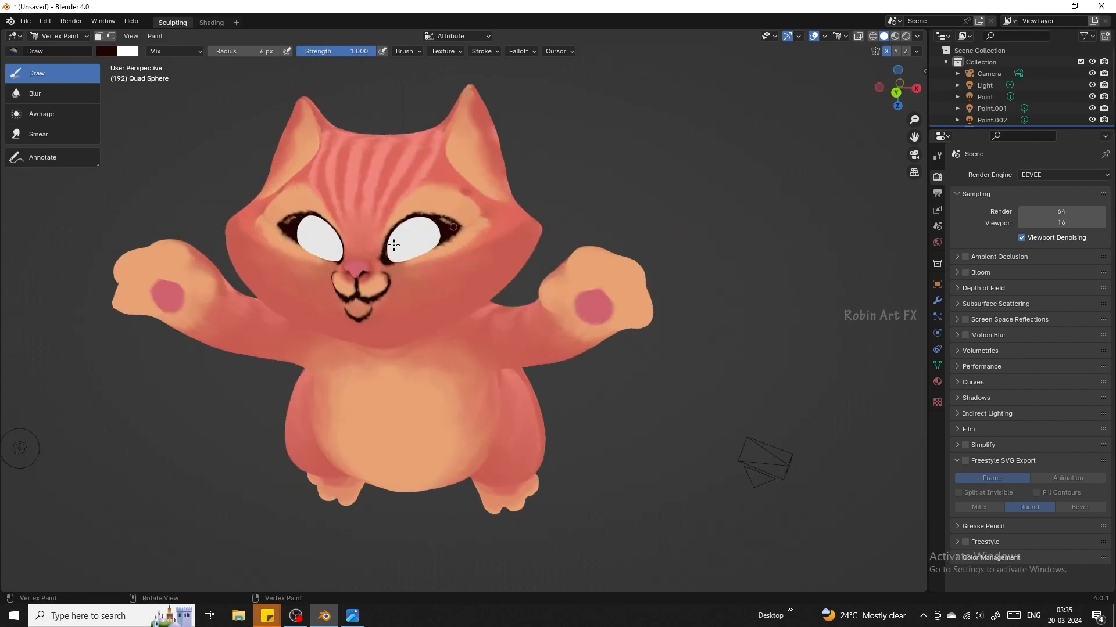
pyautogui.moveTo(898, 87)
pyautogui.mouseDown()
pyautogui.moveTo(909, 90)
pyautogui.moveTo(898, 86)
pyautogui.mouseUp()
pyautogui.moveTo(413, 258); pyautogui.dragTo(430, 219)
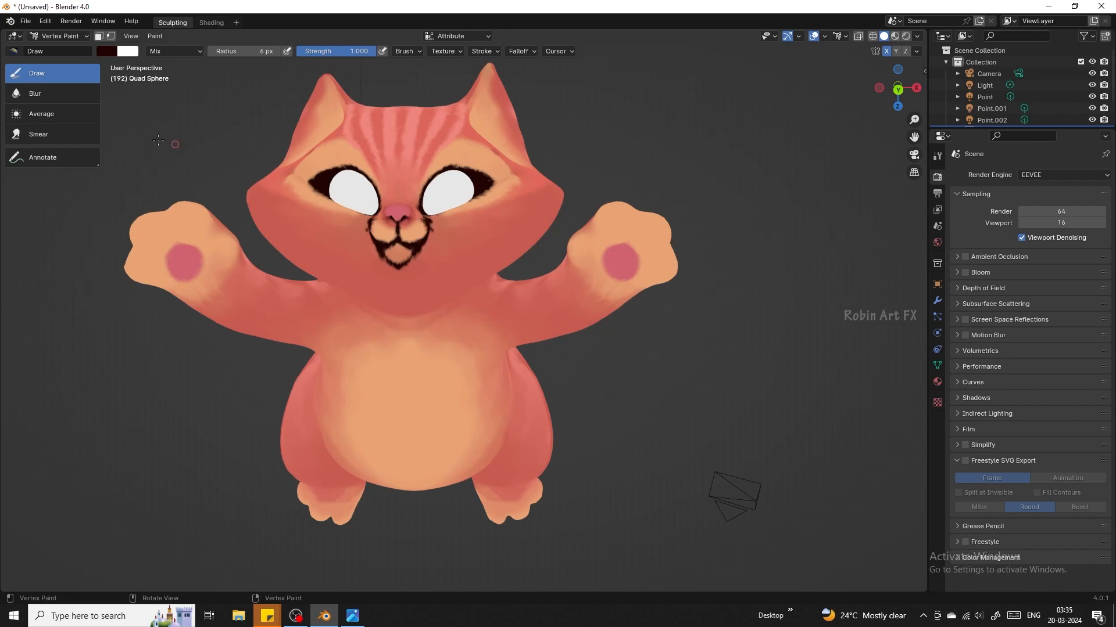
# - Soften the dark face outlines with the Blur and Average brushes and smear the eye edges outward into lashes
pyautogui.click(47, 115)
pyautogui.click(48, 95)
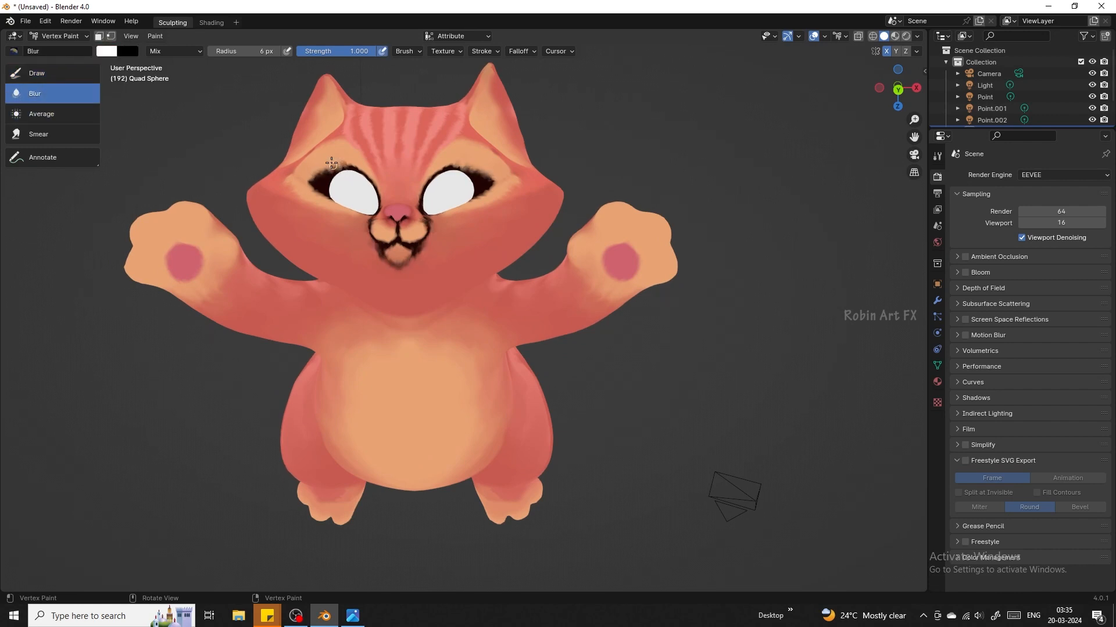
pyautogui.moveTo(328, 170)
pyautogui.mouseDown()
pyautogui.moveTo(316, 177)
pyautogui.moveTo(368, 177)
pyautogui.moveTo(317, 181)
pyautogui.moveTo(322, 161)
pyautogui.moveTo(341, 157)
pyautogui.mouseUp()
pyautogui.click(48, 115)
pyautogui.click(41, 134)
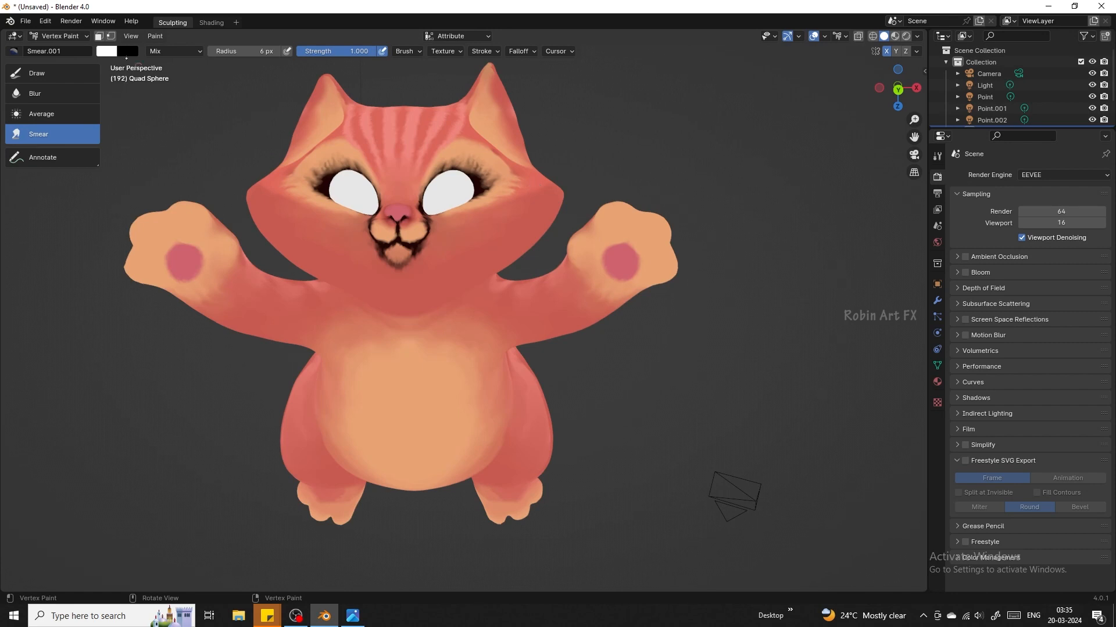
# - Sample the red fur colour beside the eye and repaint the cheeks below the eyes with an 18 px brush
pyautogui.click(54, 72)
pyautogui.click(101, 51)
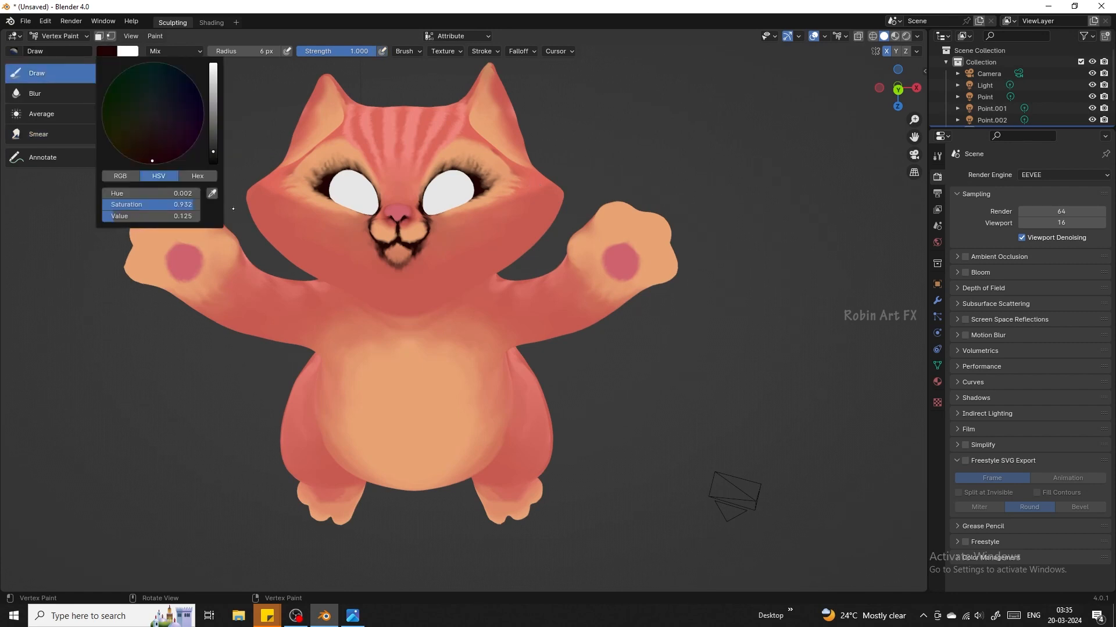
pyautogui.click(212, 194)
pyautogui.click(280, 181)
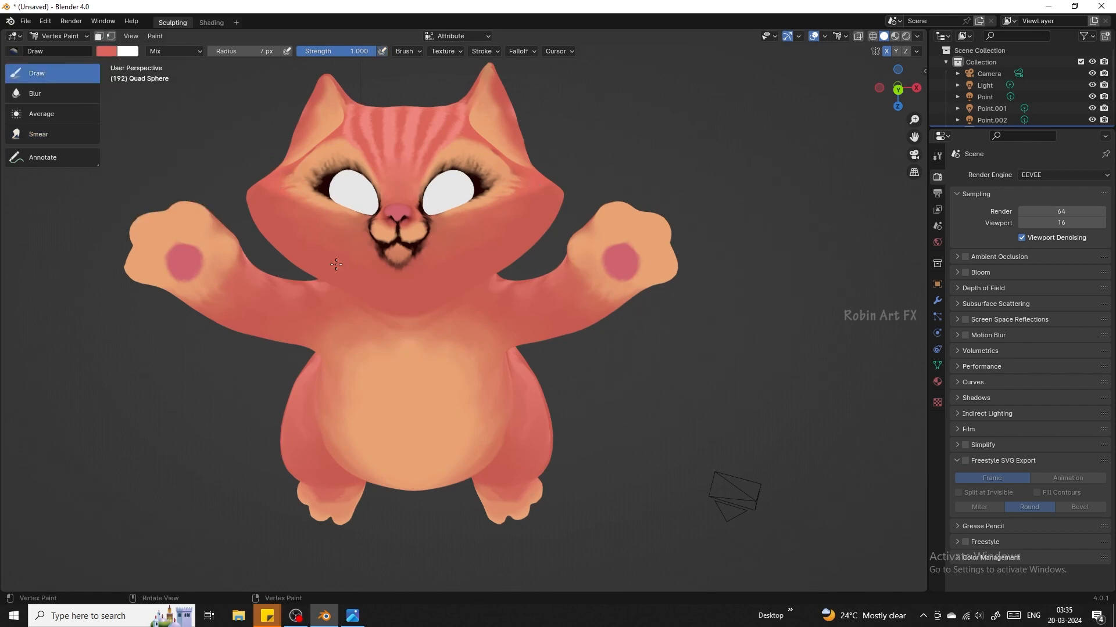
pyautogui.press('f')
pyautogui.click(270, 183)
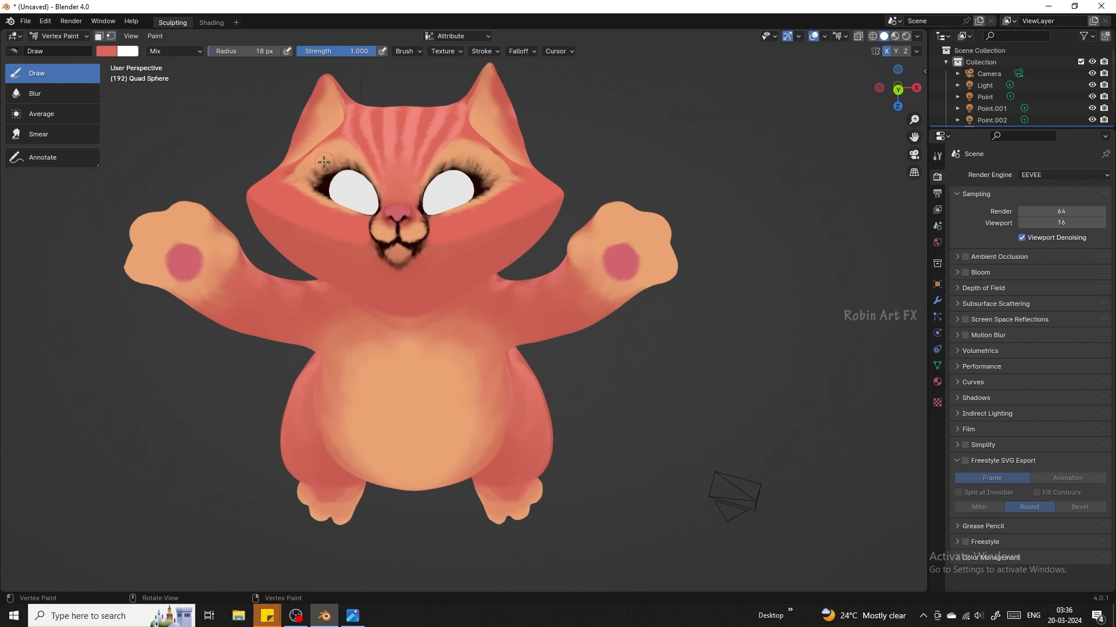
# - Sample the light orange above the eye and paint over the smeared lash edges around both eyes
pyautogui.click(107, 51)
pyautogui.click(213, 193)
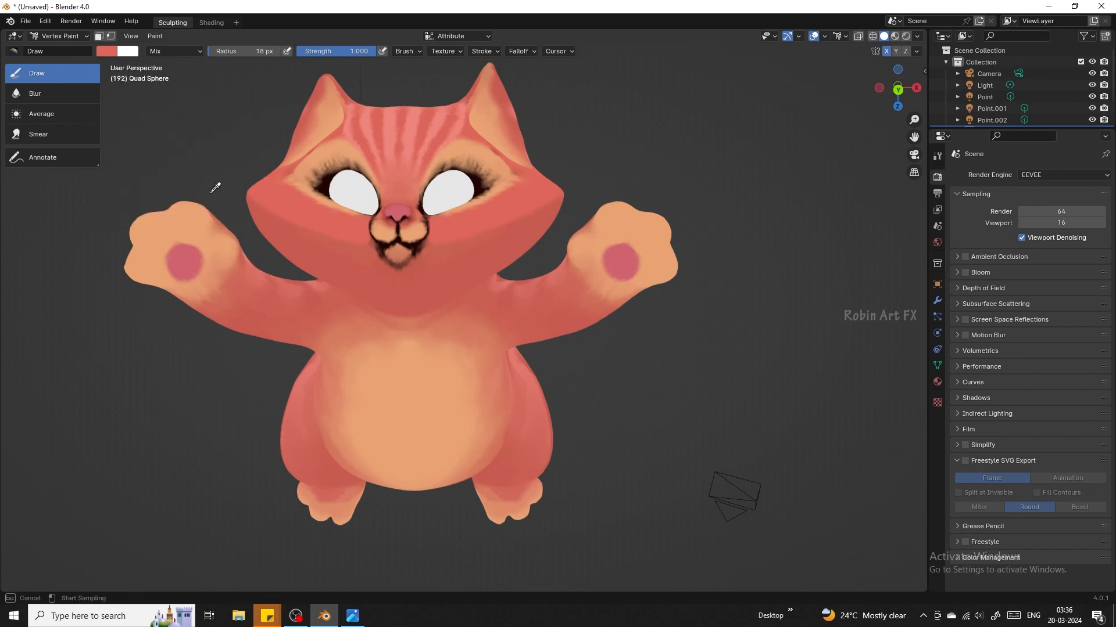
pyautogui.click(335, 149)
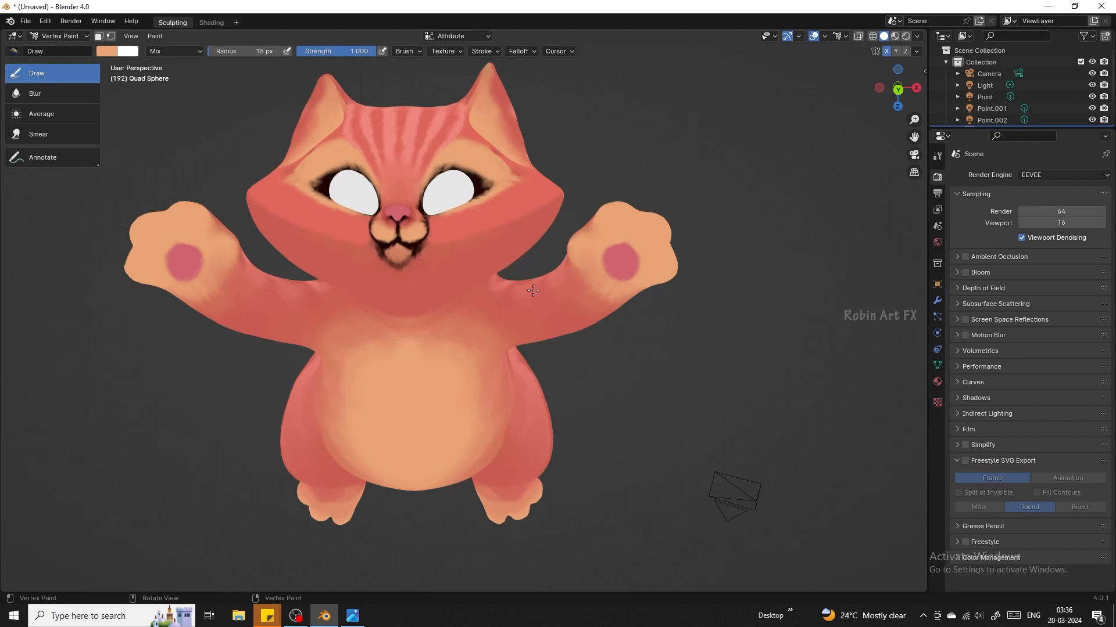
# - Preview the painted cat in material preview, switch the viewport to rendered shading and check the lighting from farther away
pyautogui.click(895, 36)
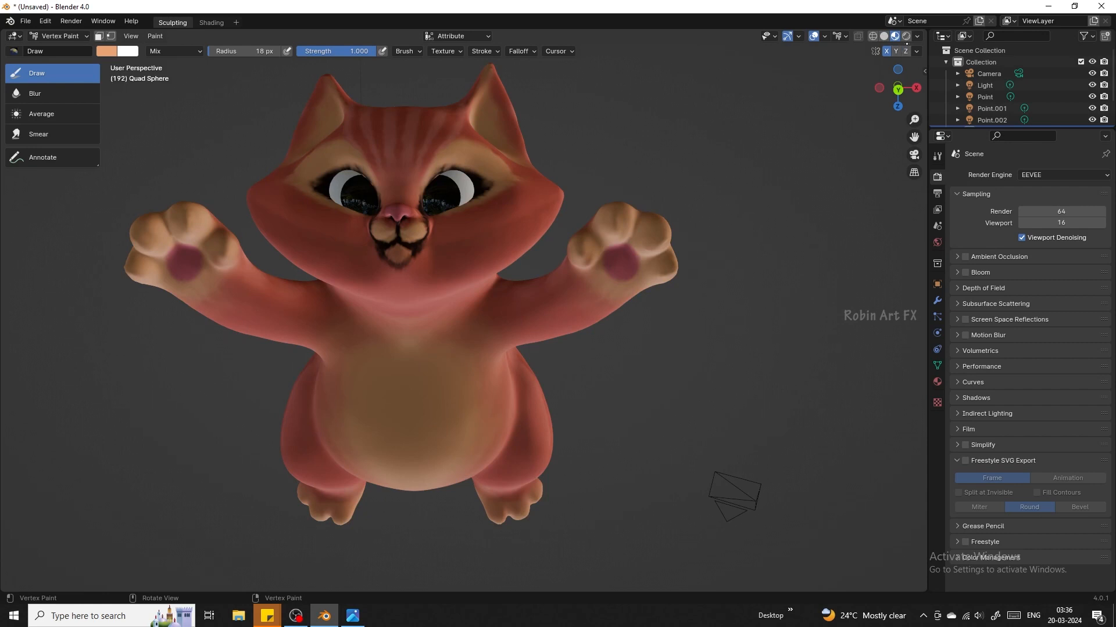
pyautogui.click(906, 36)
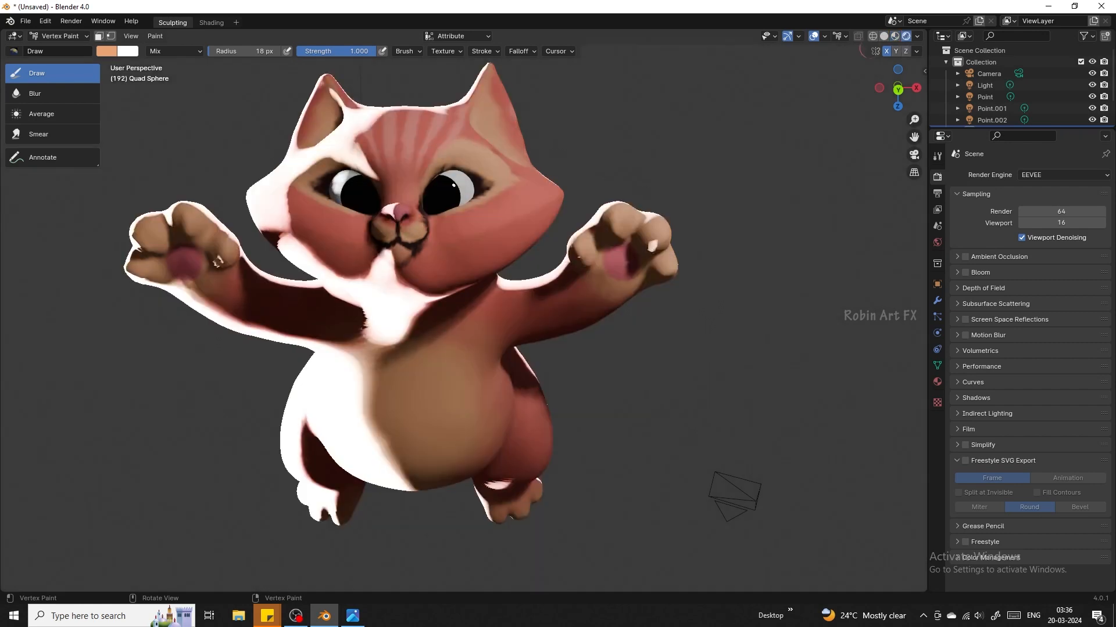
pyautogui.scroll(-5, 744, 196)
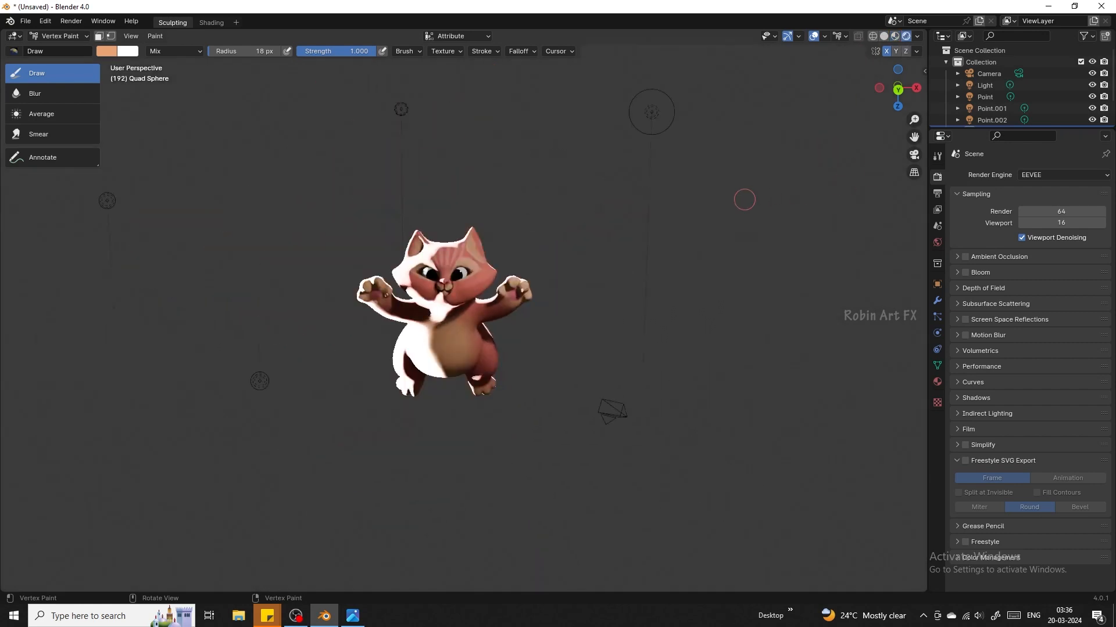
pyautogui.scroll(3, 626, 231)
pyautogui.scroll(-3, 474, 210)
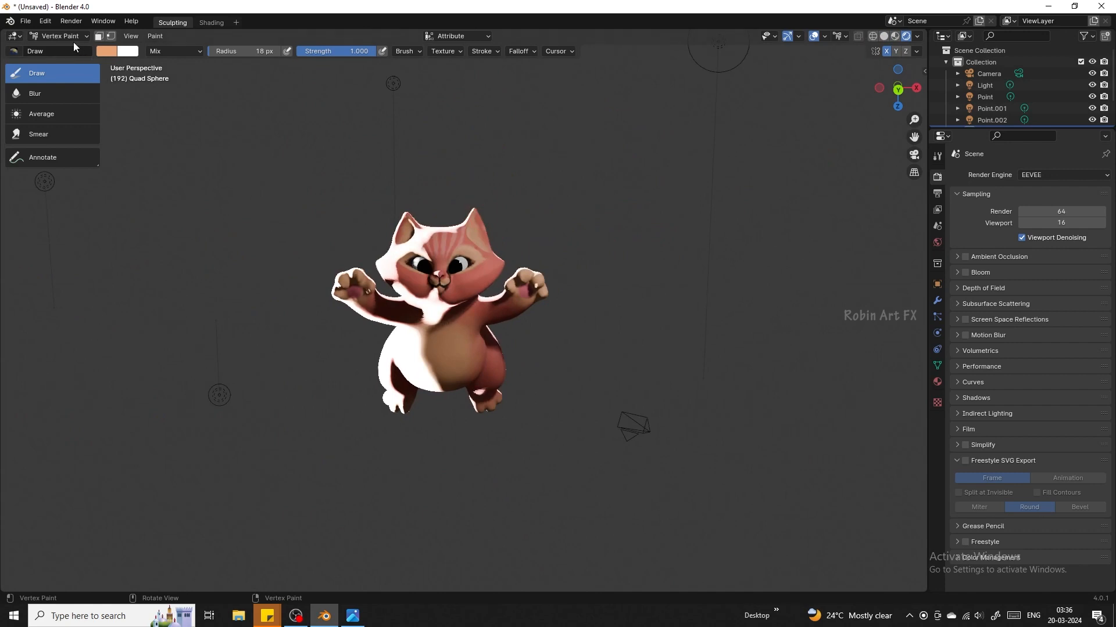
# - Return to Object Mode, select the Point.001 light and hide it in the viewport
pyautogui.click(53, 37)
pyautogui.click(55, 50)
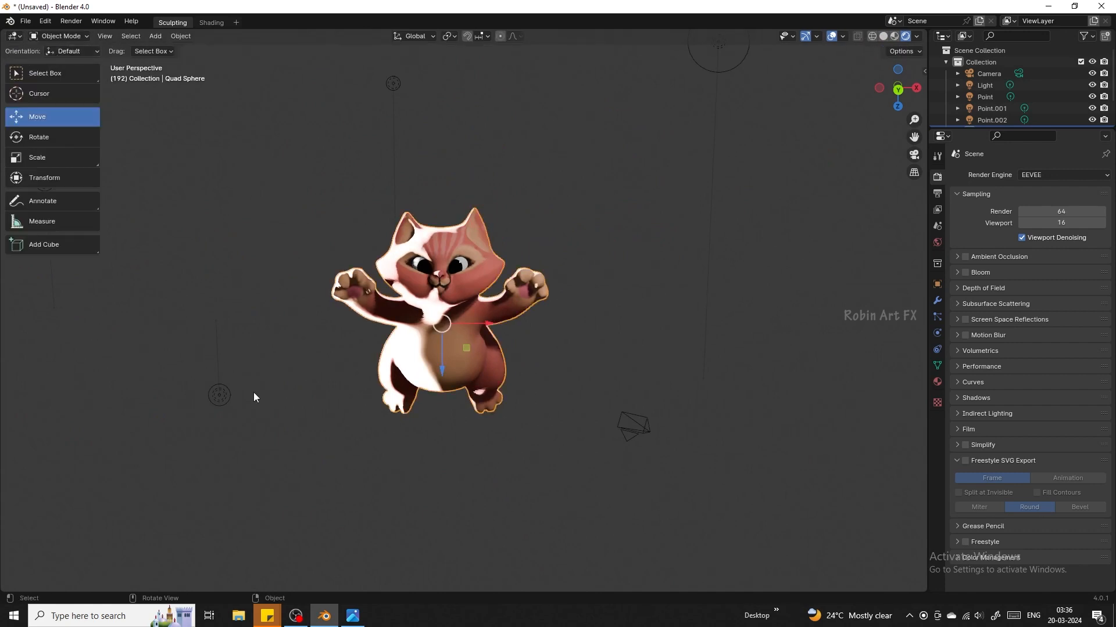
pyautogui.click(50, 295)
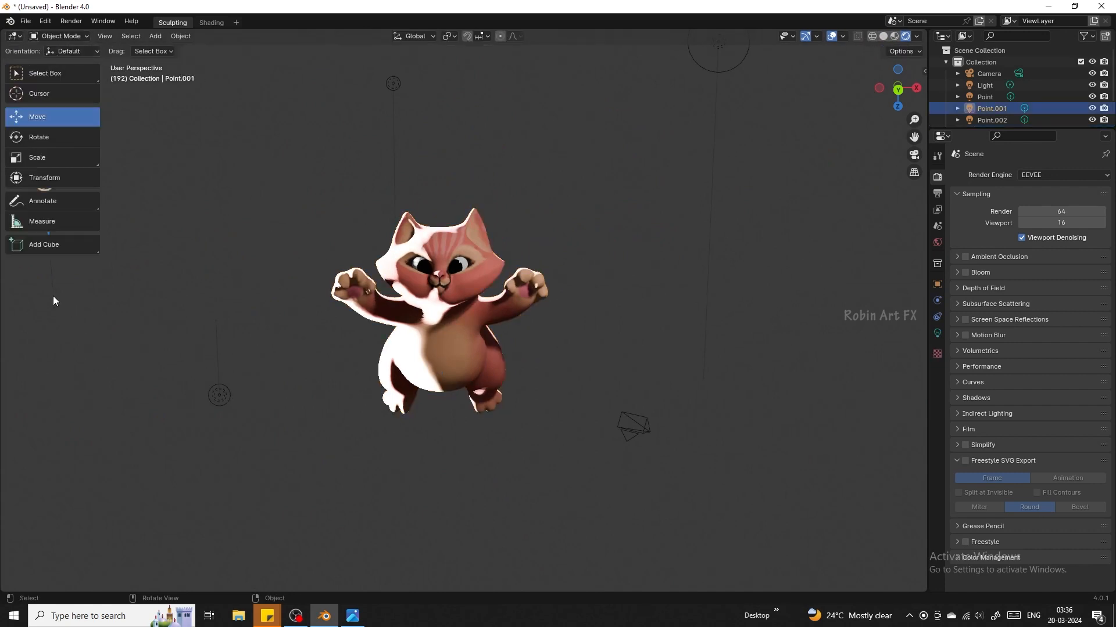
pyautogui.click(1092, 109)
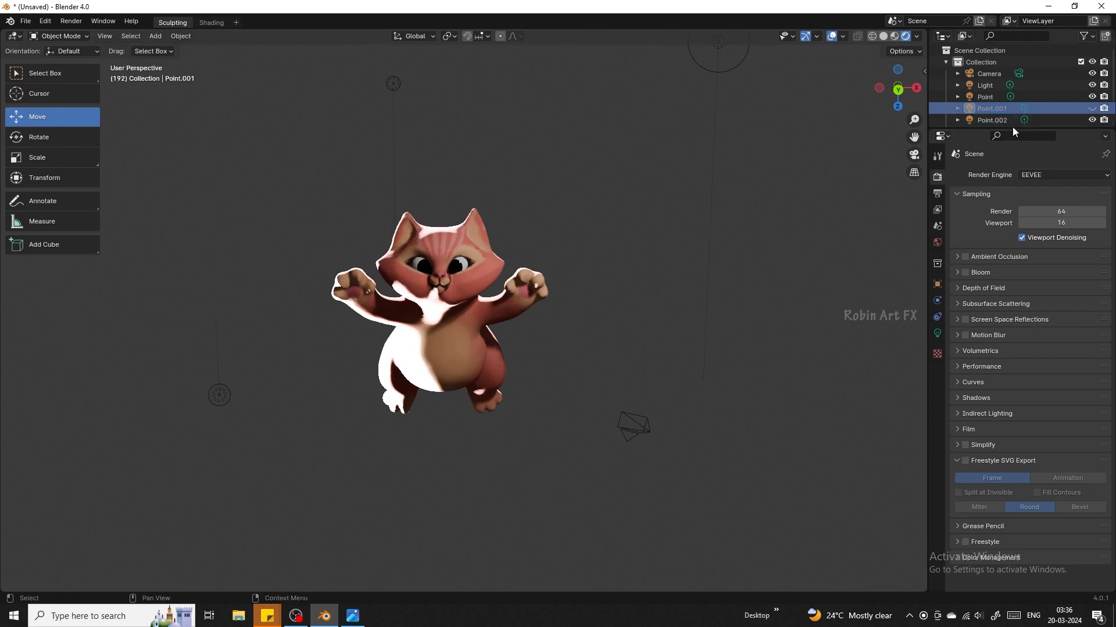
# - Select the Point light near the cat's foot and hide it in the viewport
pyautogui.click(219, 397)
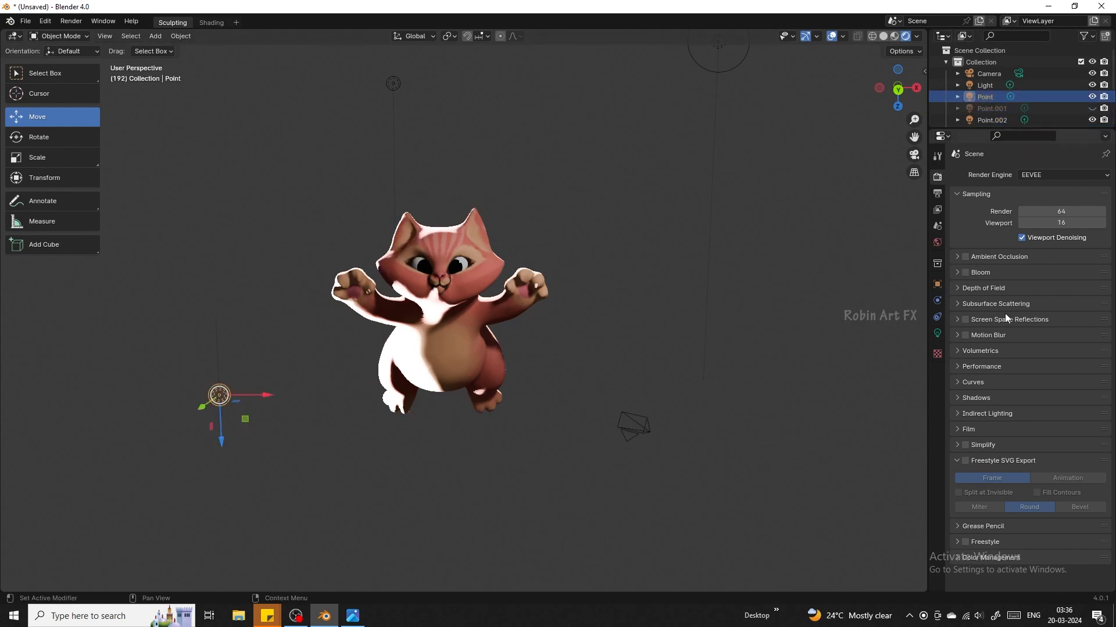
pyautogui.click(1092, 97)
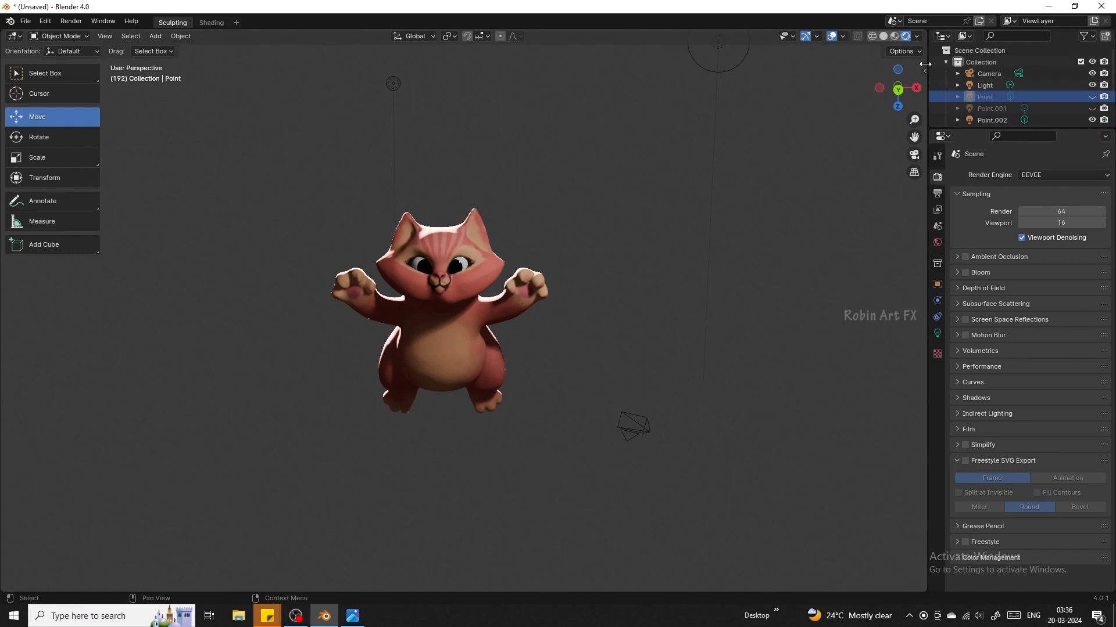
pyautogui.moveTo(894, 88)
pyautogui.mouseDown()
pyautogui.moveTo(909, 89)
pyautogui.moveTo(889, 100)
pyautogui.mouseUp()
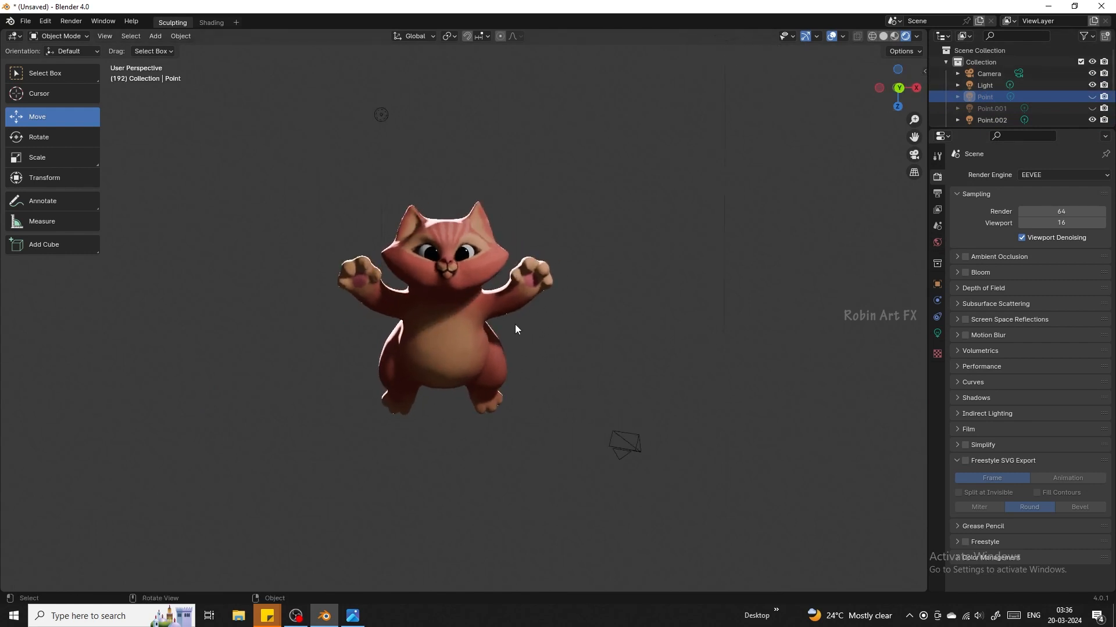
# - Show the Point.001 light in the viewport again, select it and open its light settings
pyautogui.click(380, 115)
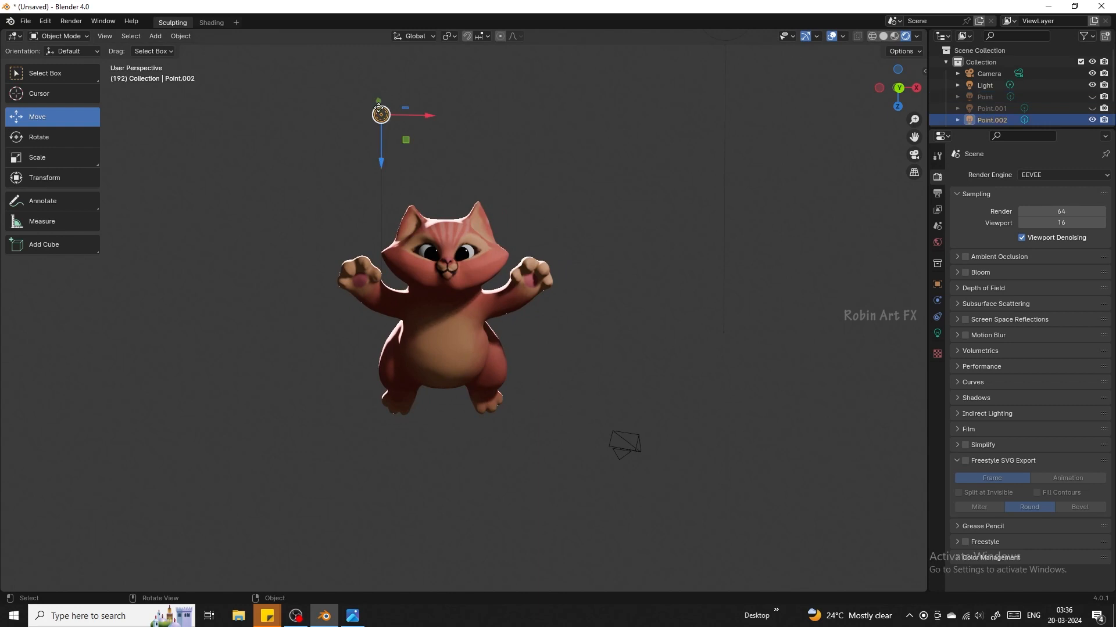
pyautogui.click(1093, 108)
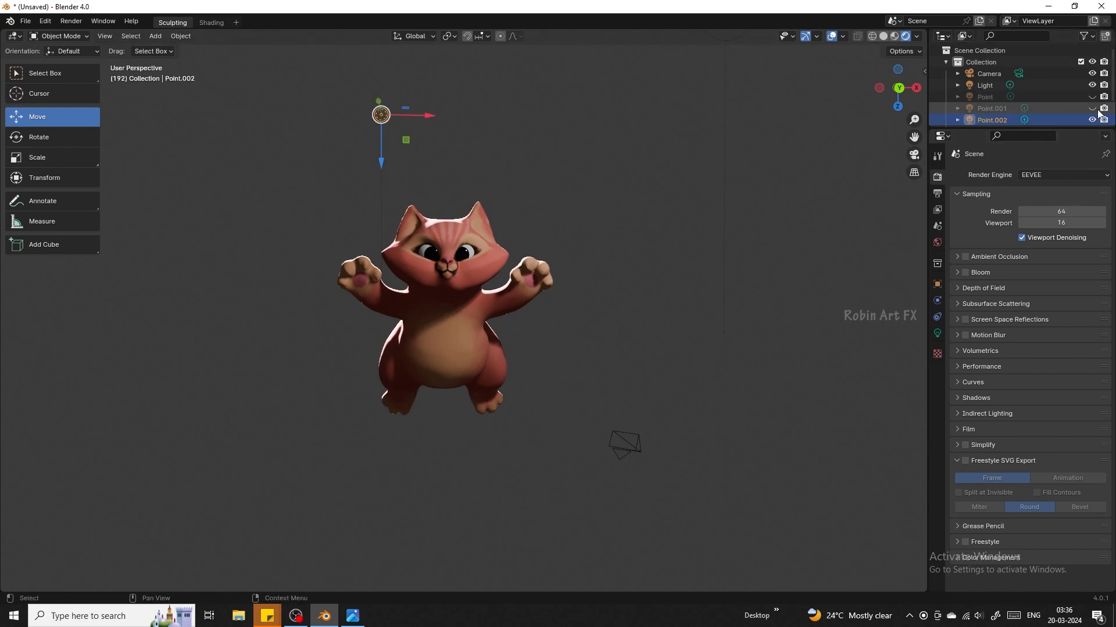
pyautogui.click(994, 110)
pyautogui.click(937, 333)
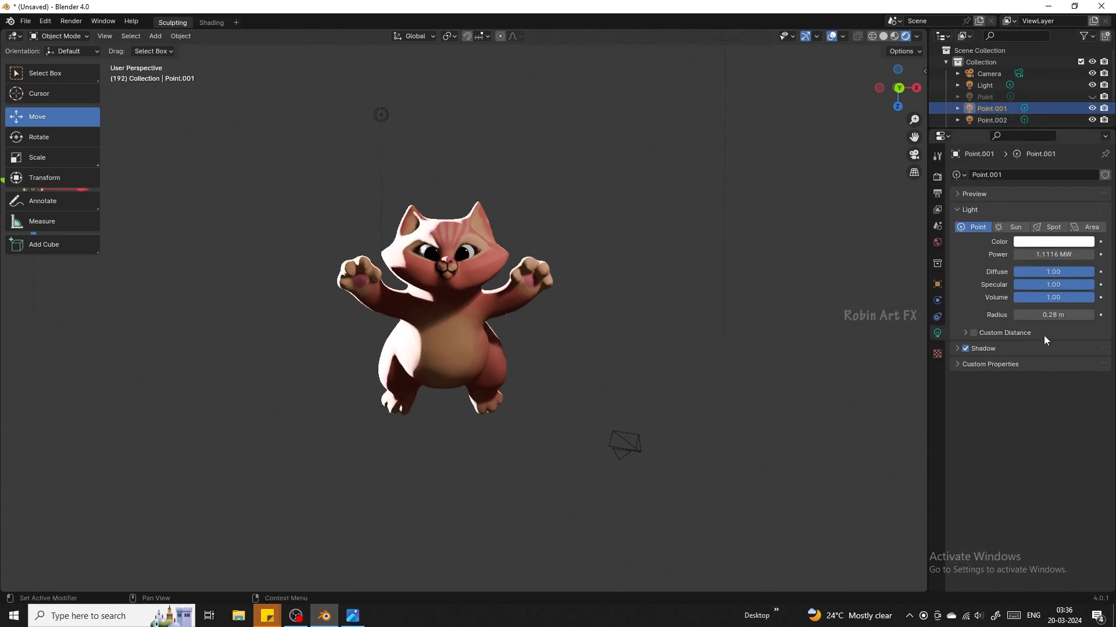
# - Change the Point.001 light's power to 163 MW, and bring it down to 2.9997 W
pyautogui.click(1034, 258)
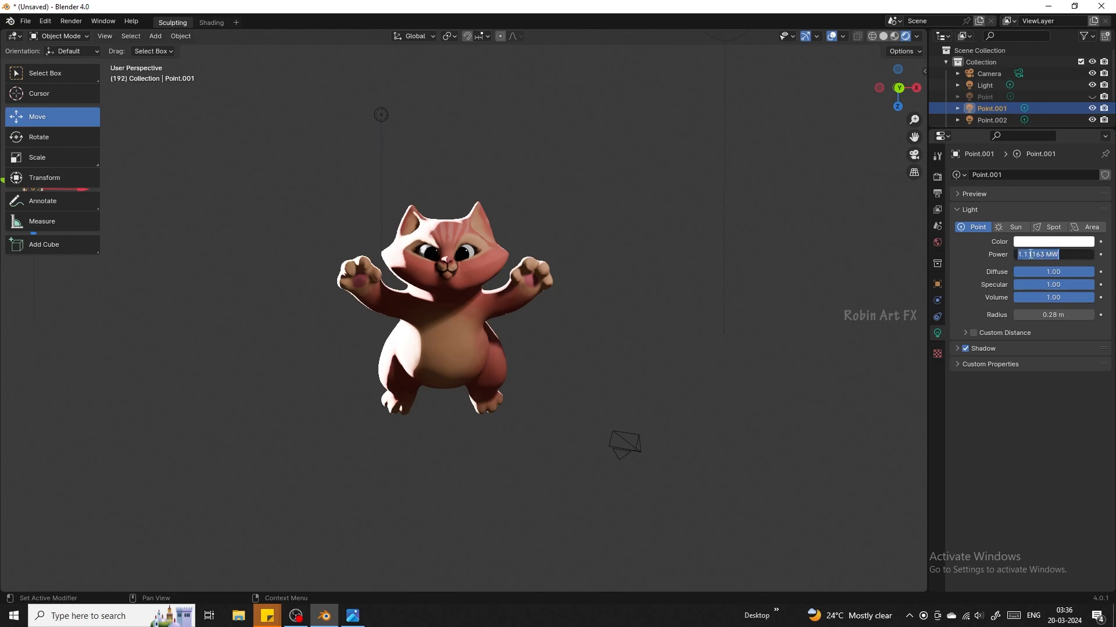
pyautogui.moveTo(1031, 255); pyautogui.dragTo(1011, 255)
pyautogui.press('BackSpace')
pyautogui.press('Return')
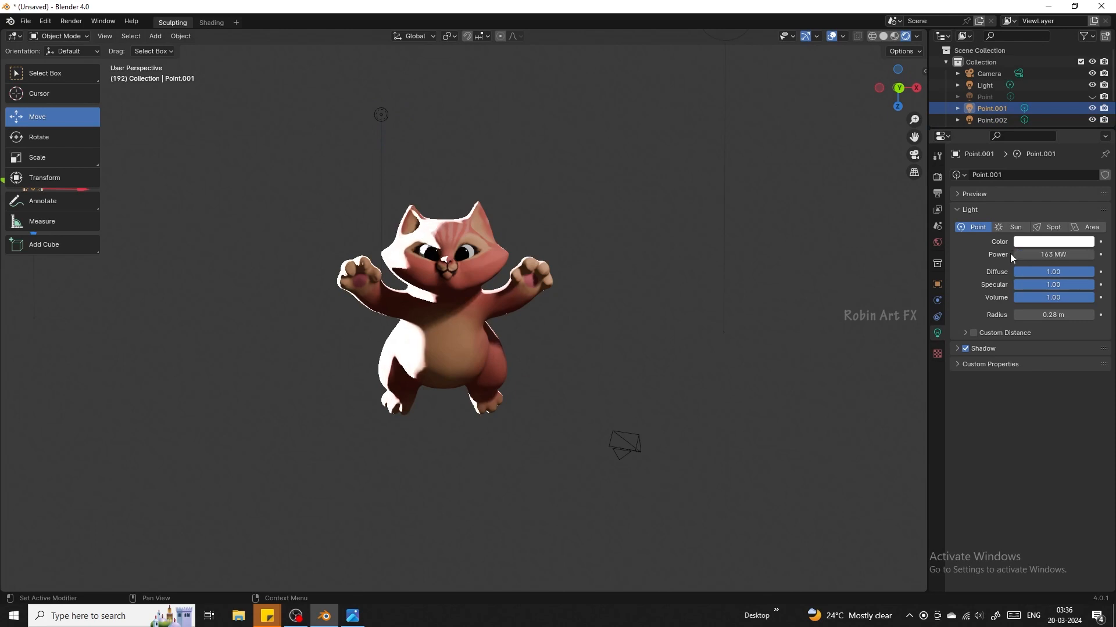
pyautogui.click(1050, 255)
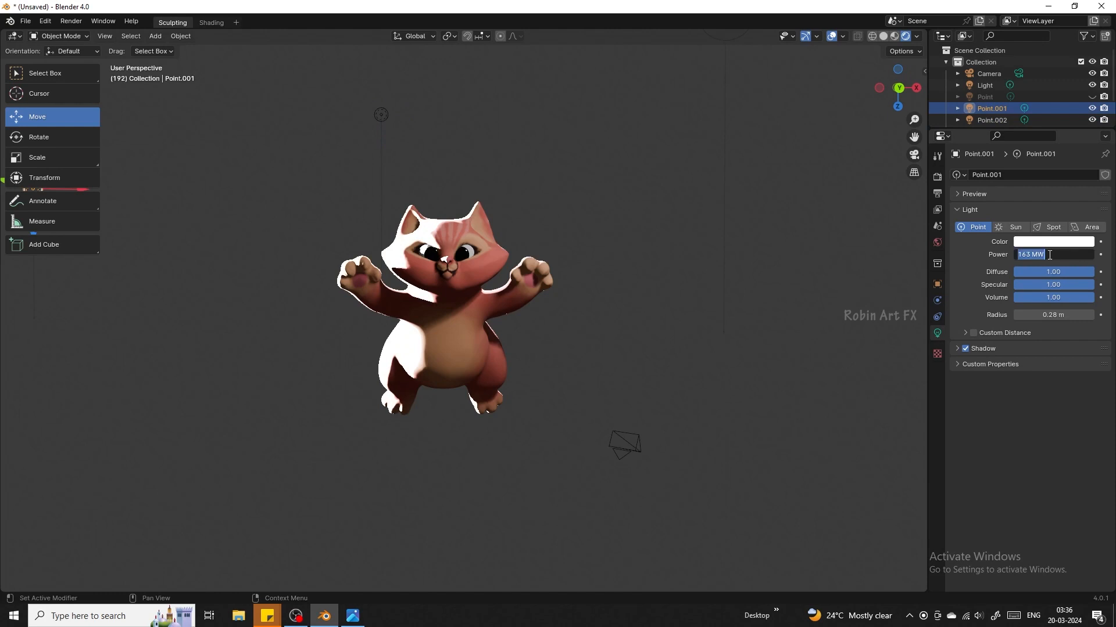
pyautogui.moveTo(1027, 256); pyautogui.dragTo(1013, 256)
pyautogui.press('BackSpace')
pyautogui.press('Return')
pyautogui.moveTo(1056, 255); pyautogui.dragTo(1015, 254)
pyautogui.click(1044, 254)
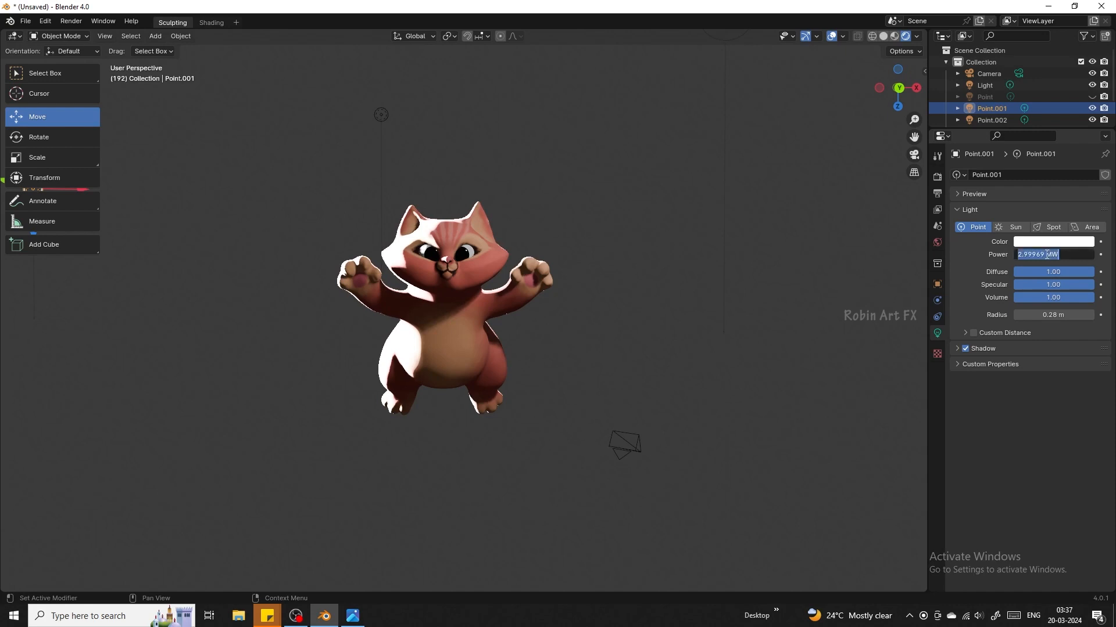
pyautogui.click(1049, 255)
pyautogui.press('Return')
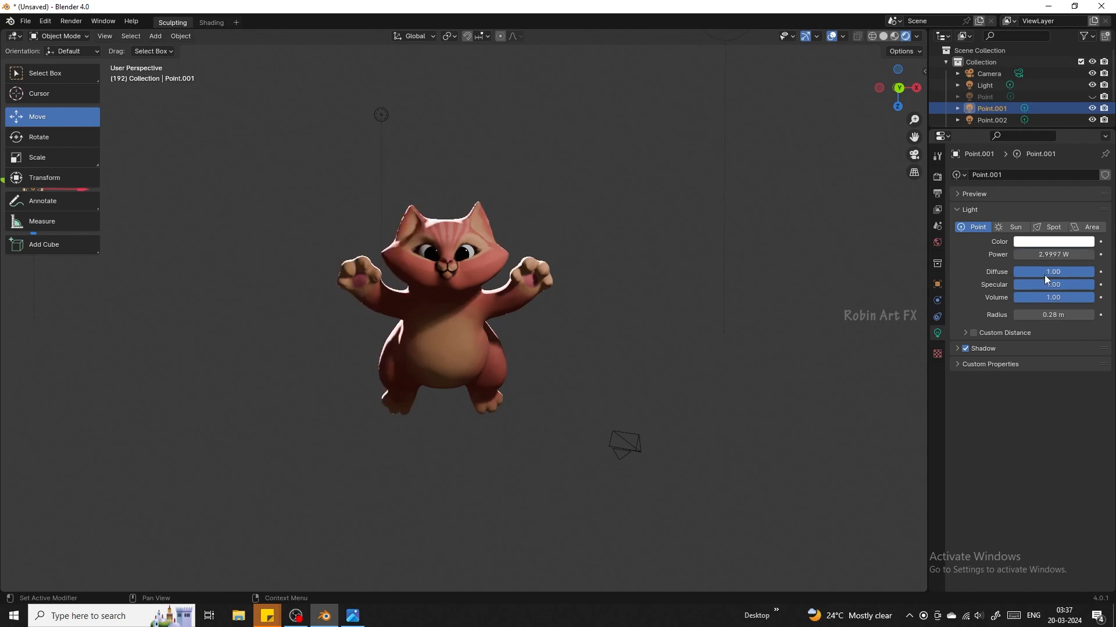
# - Set the Point.001 light's power to 9969 W
pyautogui.click(1047, 257)
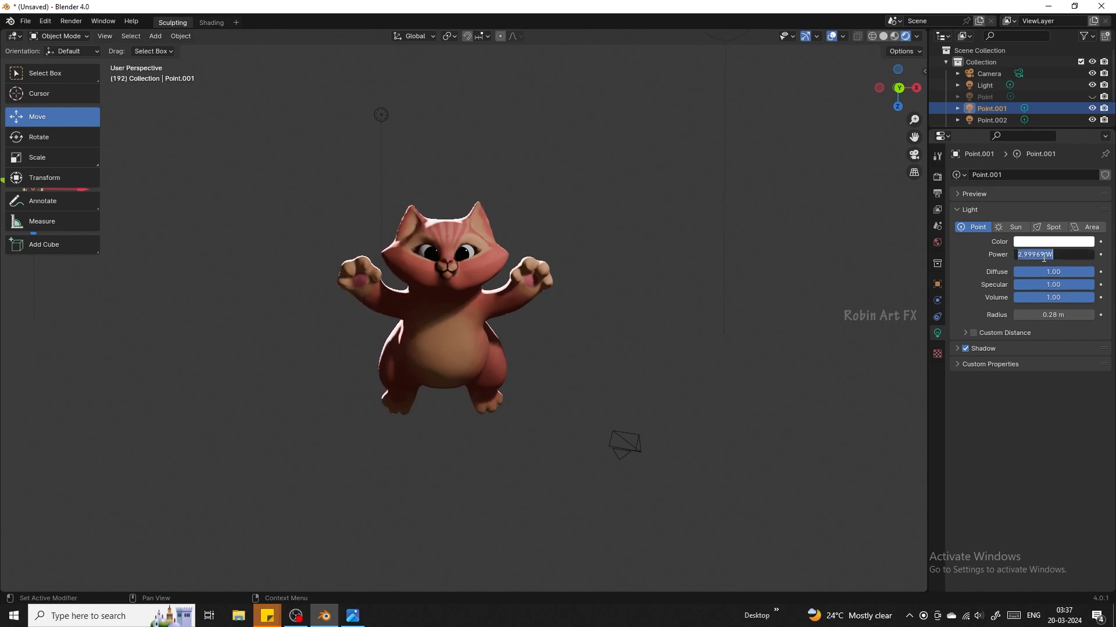
pyautogui.moveTo(1030, 258); pyautogui.dragTo(987, 259)
pyautogui.press('BackSpace')
pyautogui.press('Return')
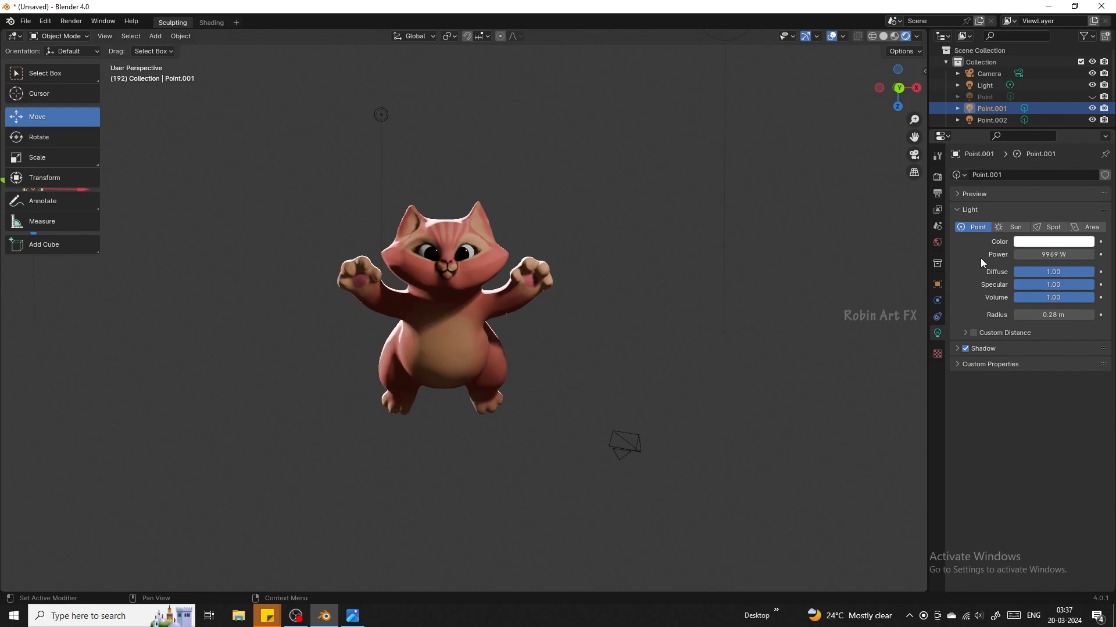
# - Move the Point.001 light closer to the cat along X and forward along Y until it stands in front of the cat
pyautogui.scroll(-2, 611, 284)
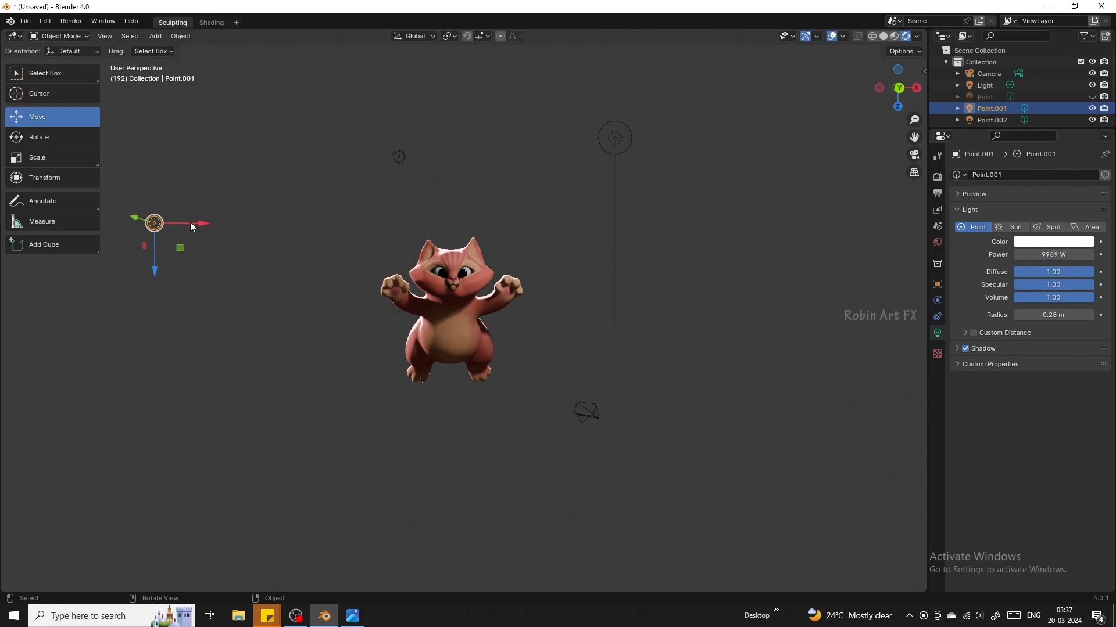
pyautogui.moveTo(191, 226); pyautogui.dragTo(372, 264)
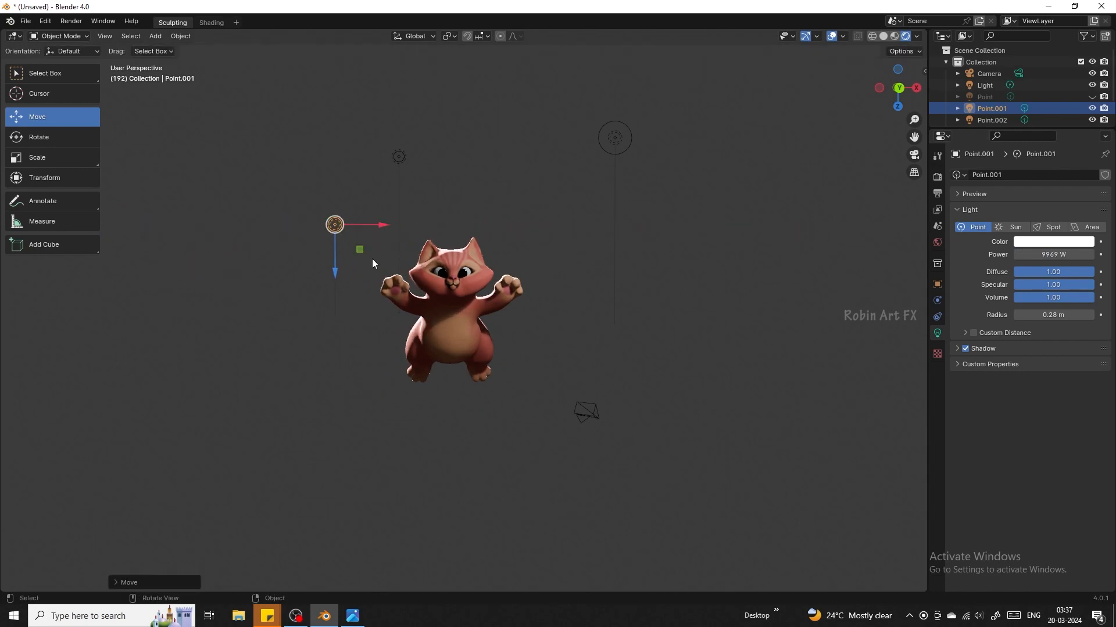
pyautogui.moveTo(909, 92); pyautogui.dragTo(971, 116)
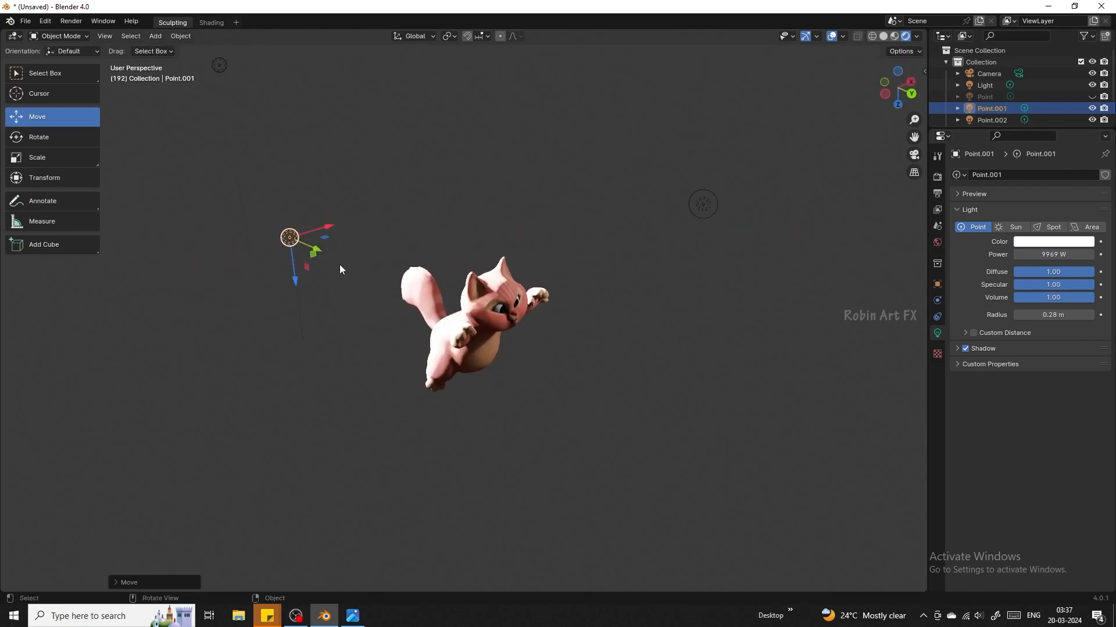
pyautogui.moveTo(317, 250); pyautogui.dragTo(773, 388)
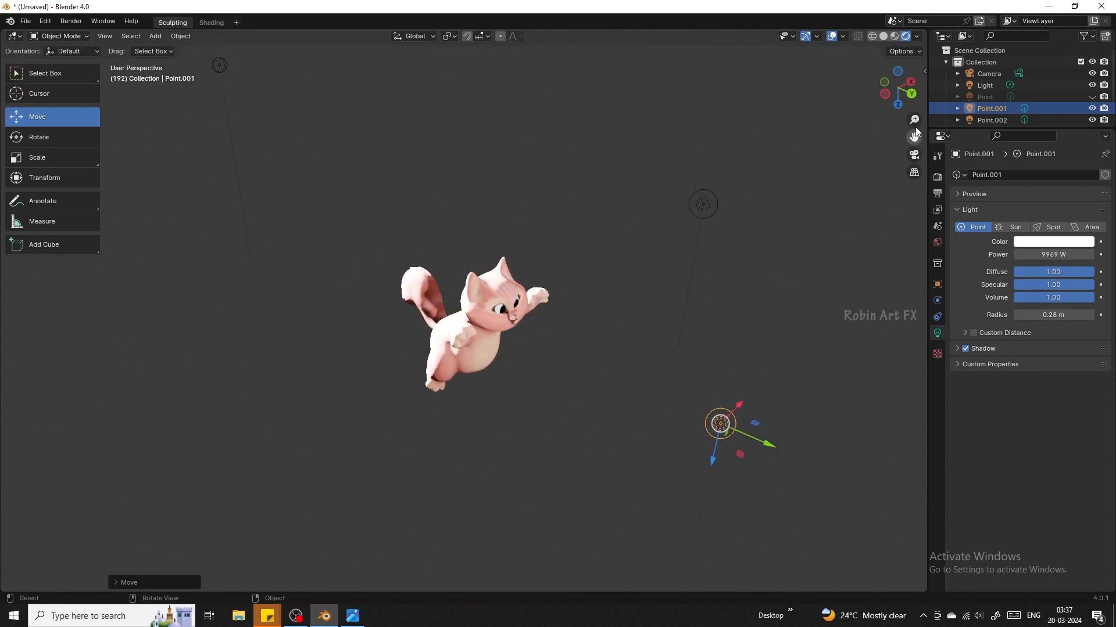
pyautogui.moveTo(902, 94); pyautogui.dragTo(842, 62)
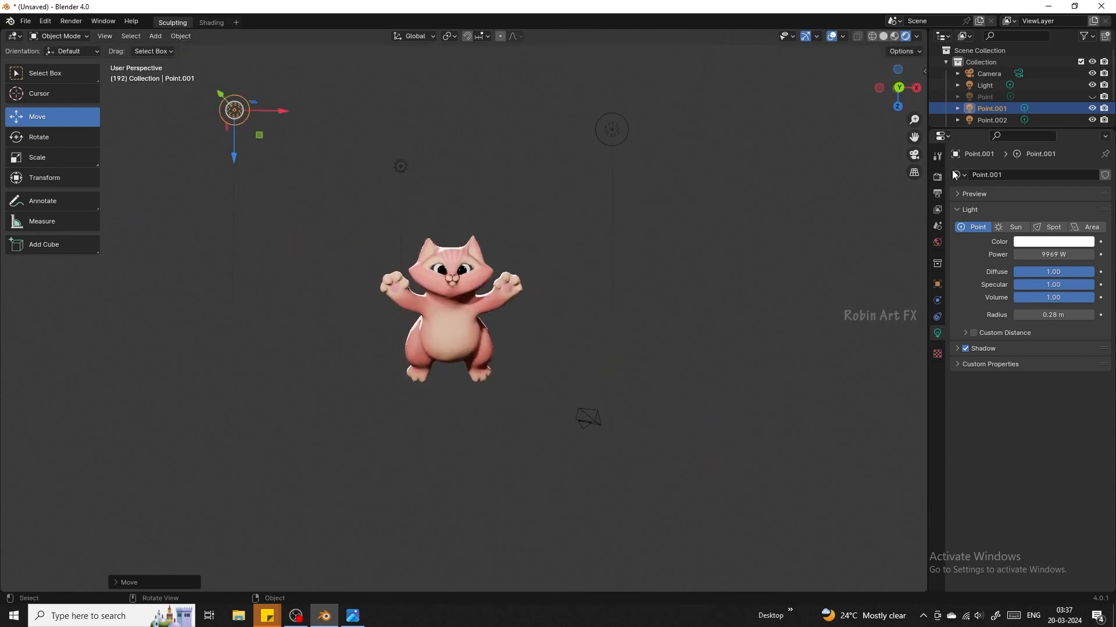
pyautogui.scroll(2, 330, 250)
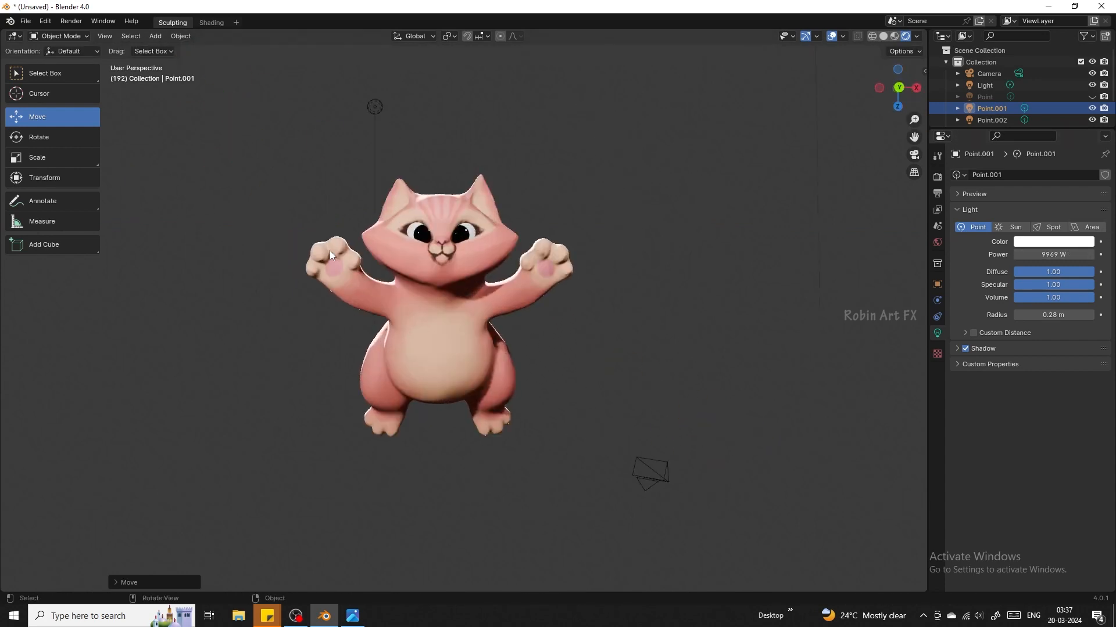
# - Reduce the Point.001 light's power to 75.9 W, and raise it to 1175.9 W
pyautogui.moveTo(1073, 251); pyautogui.dragTo(1015, 256)
pyautogui.click(1073, 252)
pyautogui.press('BackSpace')
pyautogui.press('Return')
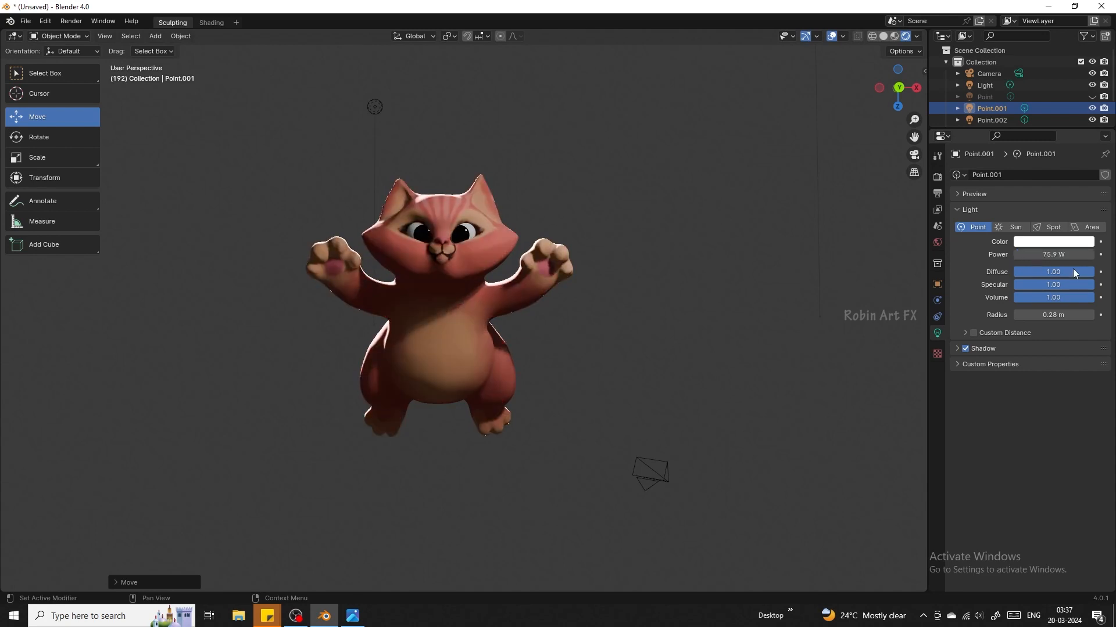
pyautogui.click(1053, 255)
pyautogui.click(1015, 255)
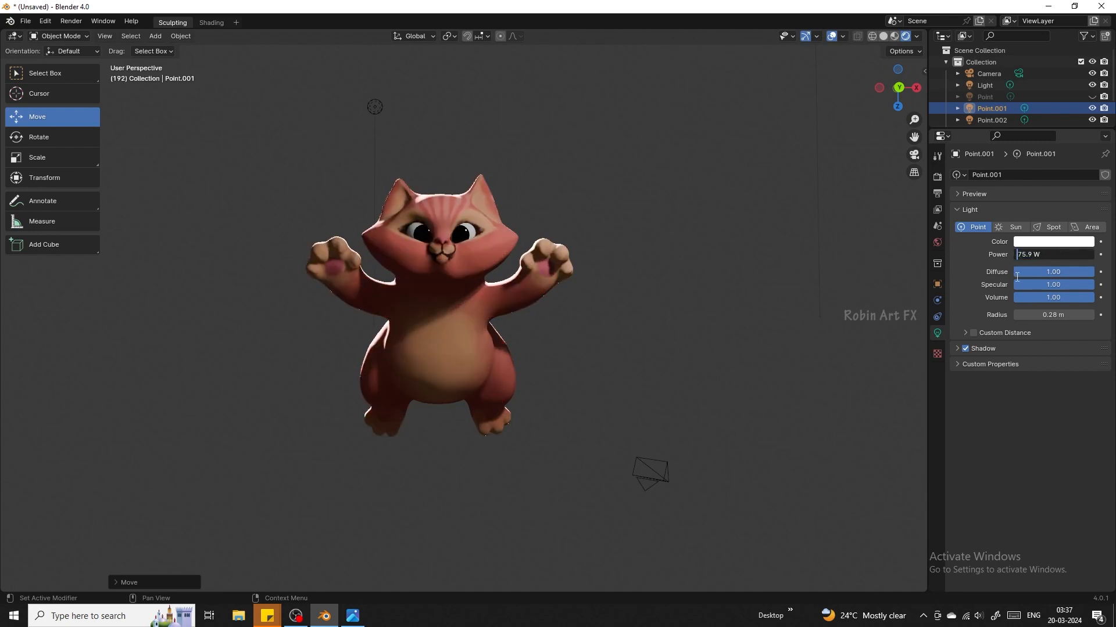
pyautogui.write('11')
pyautogui.press('Return')
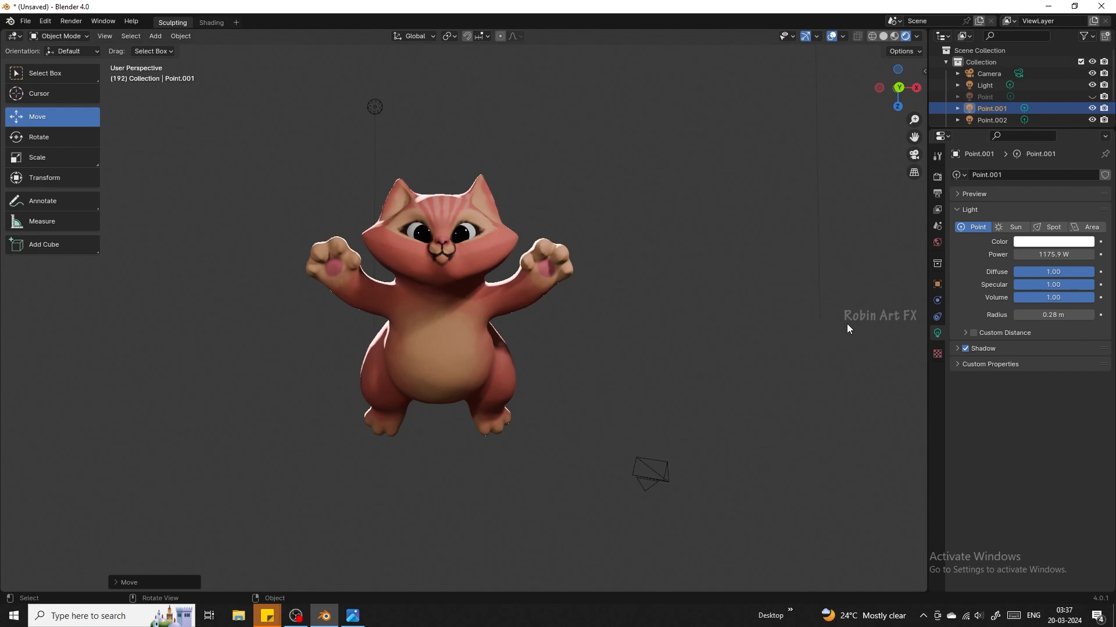
# - Select the Point.002 light above the cat and move it along X, well out to the side of the cat
pyautogui.click(378, 107)
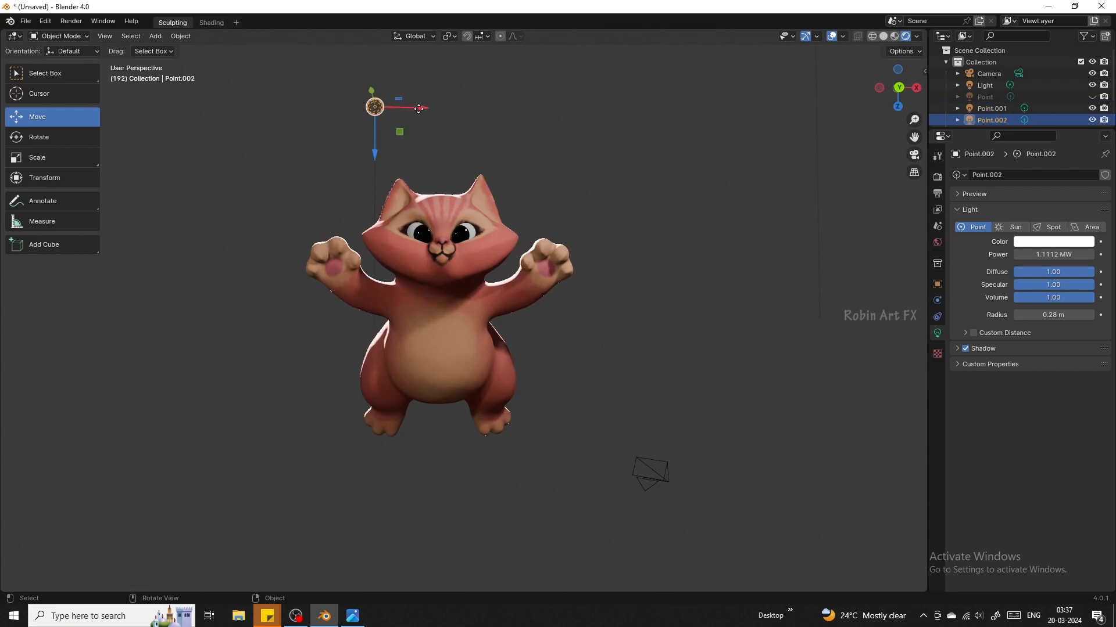
pyautogui.moveTo(414, 108); pyautogui.dragTo(136, 122)
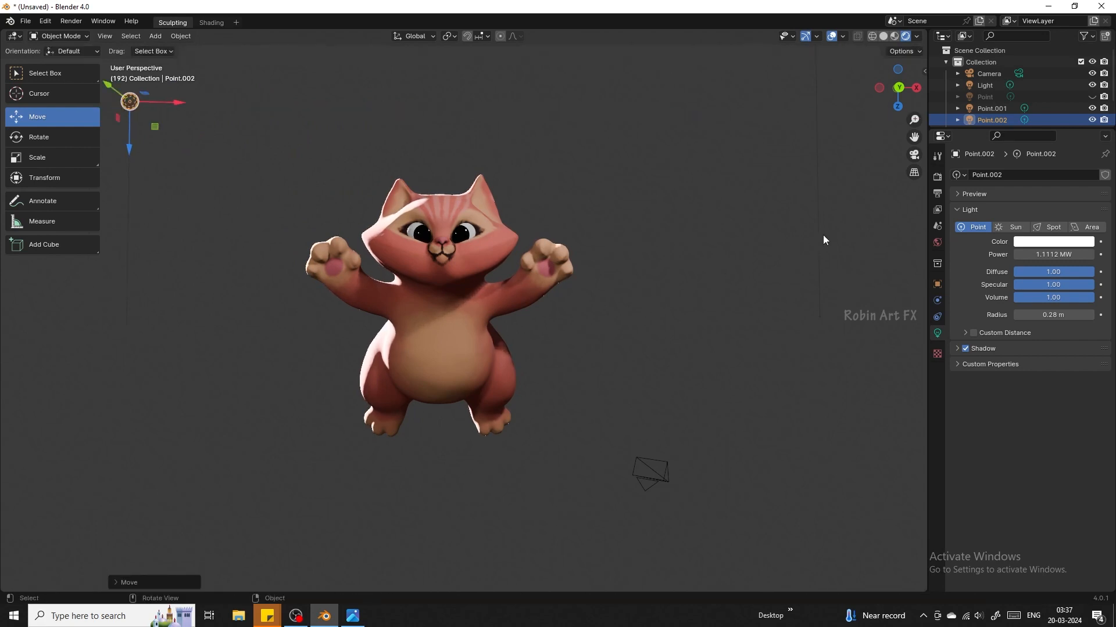
# - Enable Bloom in the render settings, comparing the cat with the effect off and on
pyautogui.click(937, 177)
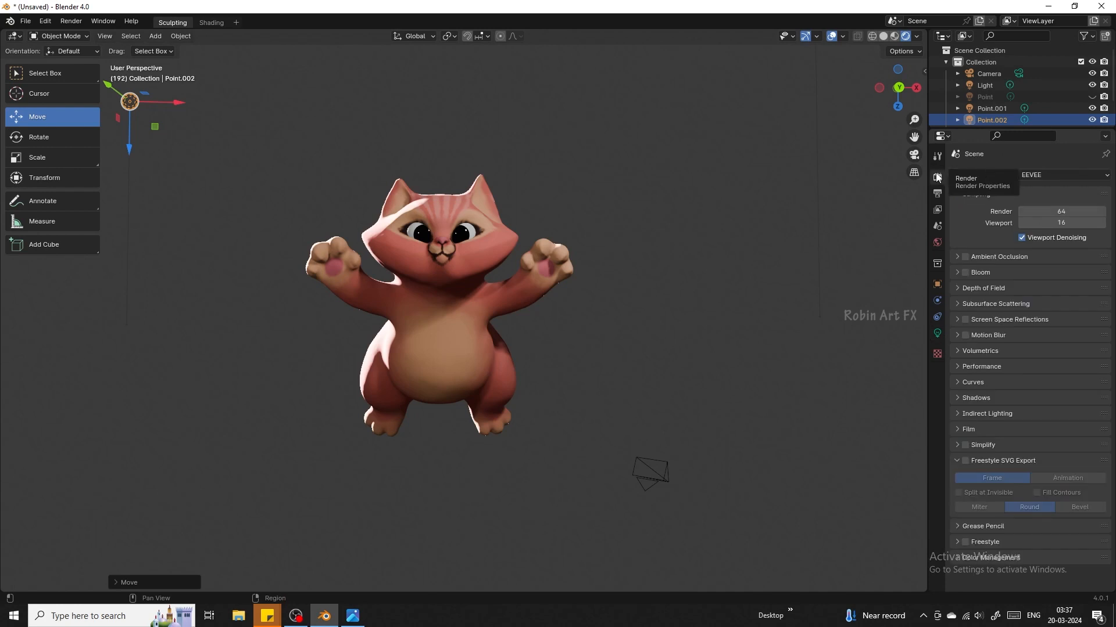
pyautogui.click(965, 272)
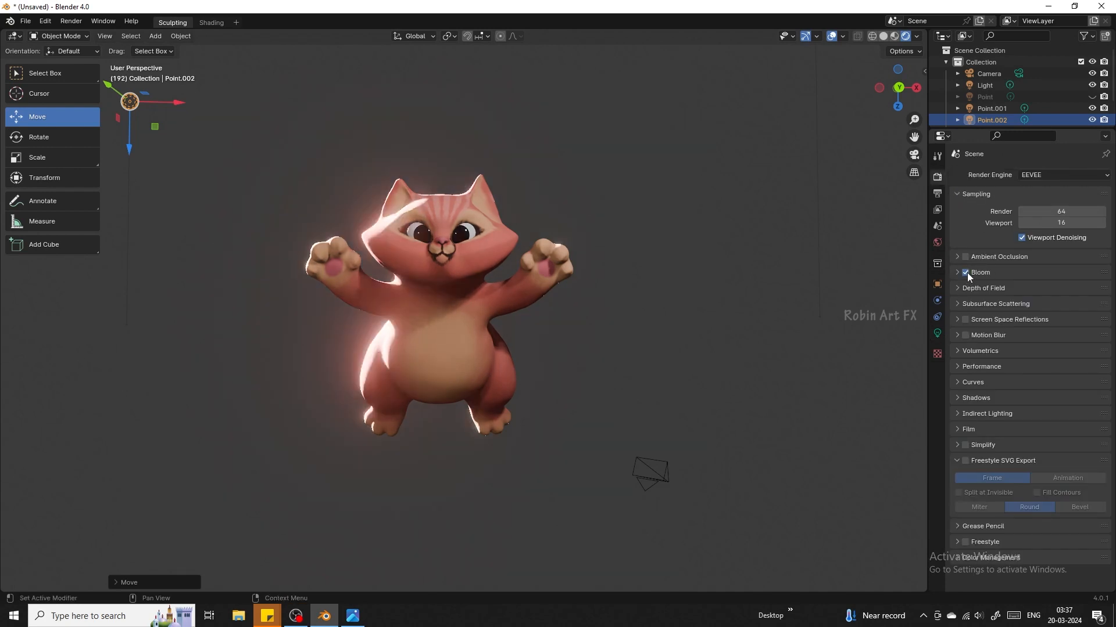
pyautogui.click(966, 273)
pyautogui.click(965, 273)
pyautogui.scroll(8, 456, 178)
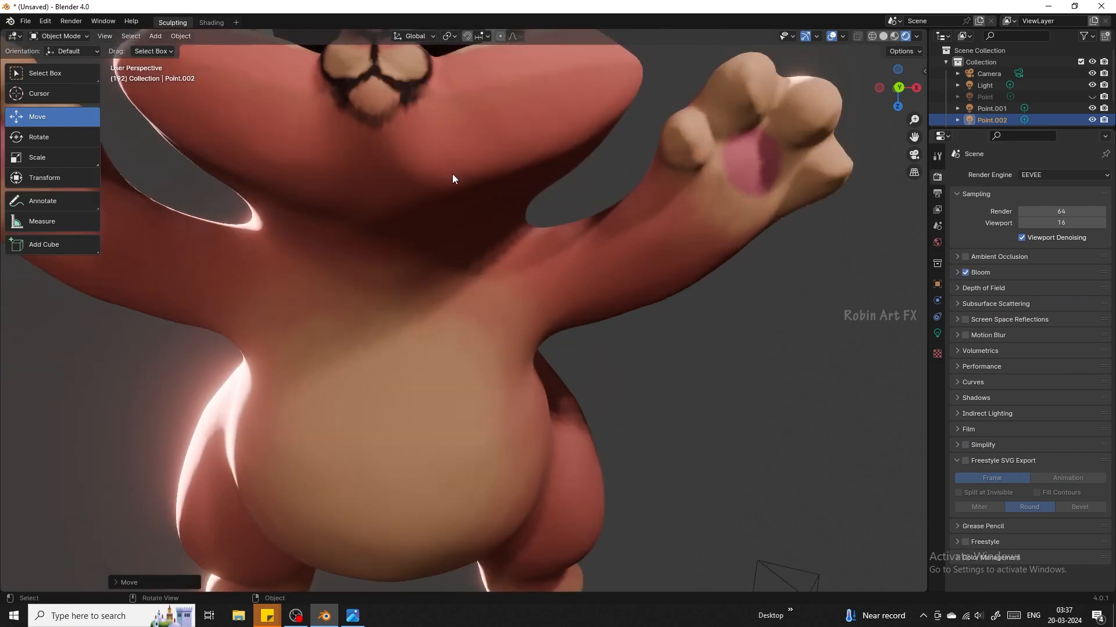
pyautogui.scroll(-8, 452, 174)
# - Select the cat's body mesh and apply Shade Smooth to it
pyautogui.click(487, 166)
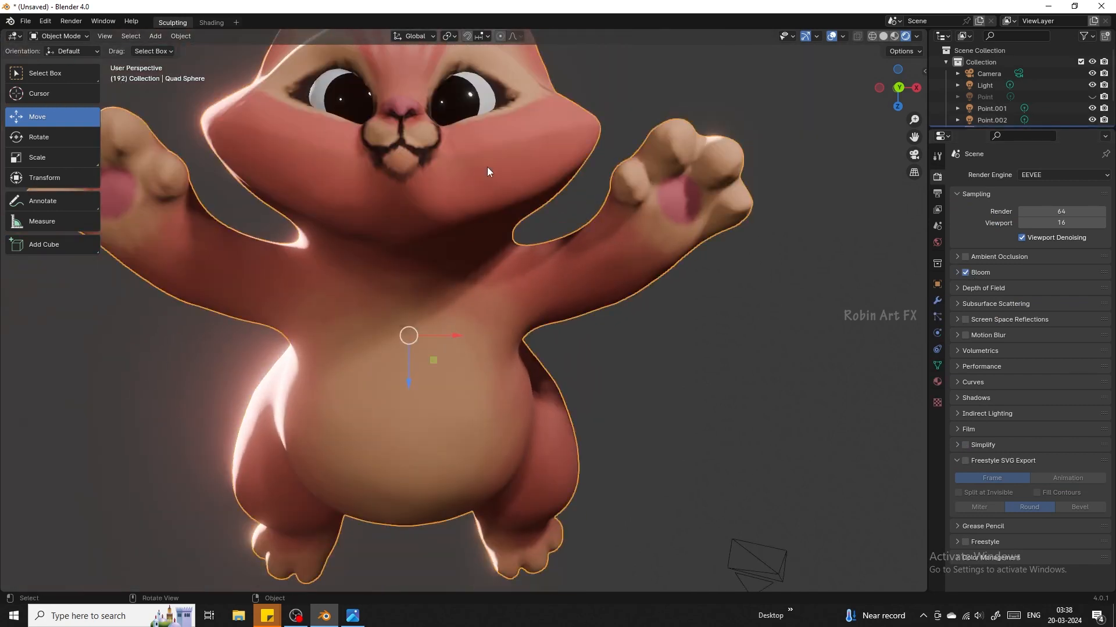
pyautogui.rightClick(487, 166)
pyautogui.click(487, 166)
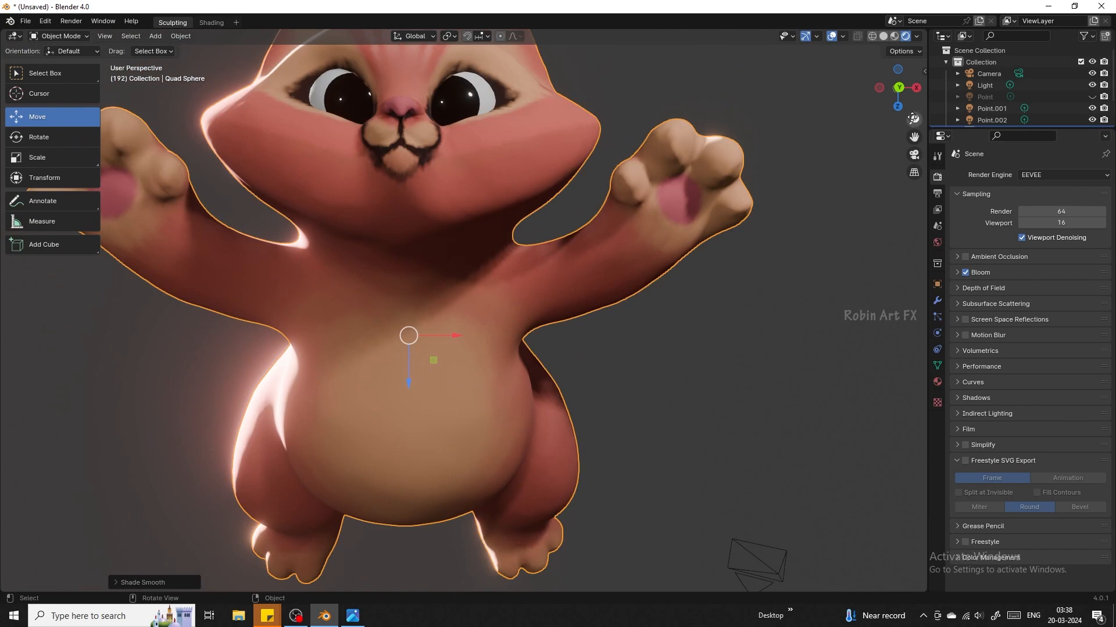
pyautogui.moveTo(914, 137); pyautogui.dragTo(944, 283)
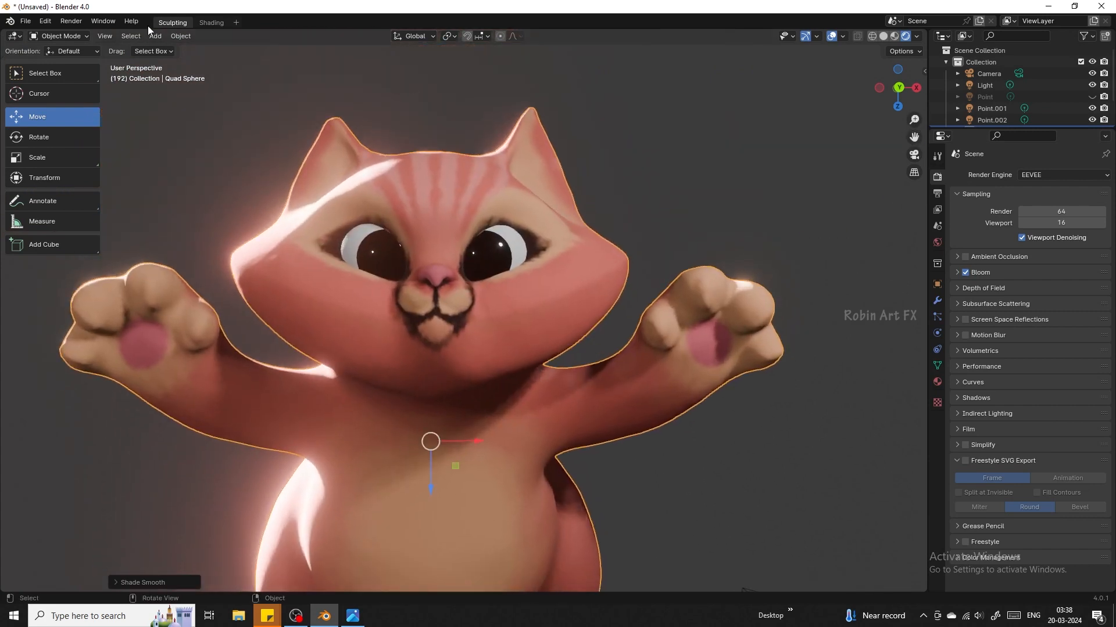
# - In Vertex Paint mode, sample the light orange above the eye and repaint the muzzle and the fur around both eyes
pyautogui.click(106, 52)
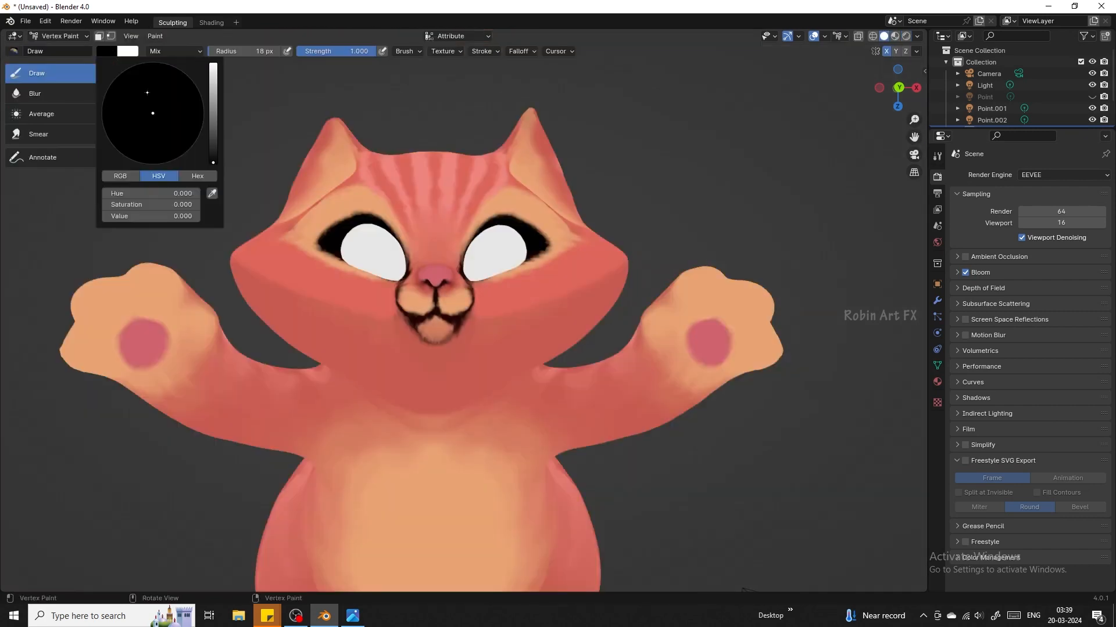
pyautogui.click(212, 194)
pyautogui.click(360, 204)
pyautogui.moveTo(423, 316)
pyautogui.mouseDown()
pyautogui.moveTo(410, 306)
pyautogui.moveTo(429, 304)
pyautogui.moveTo(416, 295)
pyautogui.moveTo(437, 334)
pyautogui.moveTo(485, 318)
pyautogui.mouseUp()
pyautogui.moveTo(551, 290)
pyautogui.mouseDown(button='middle')
pyautogui.moveTo(802, 203)
pyautogui.moveTo(745, 277)
pyautogui.mouseUp(button='middle')
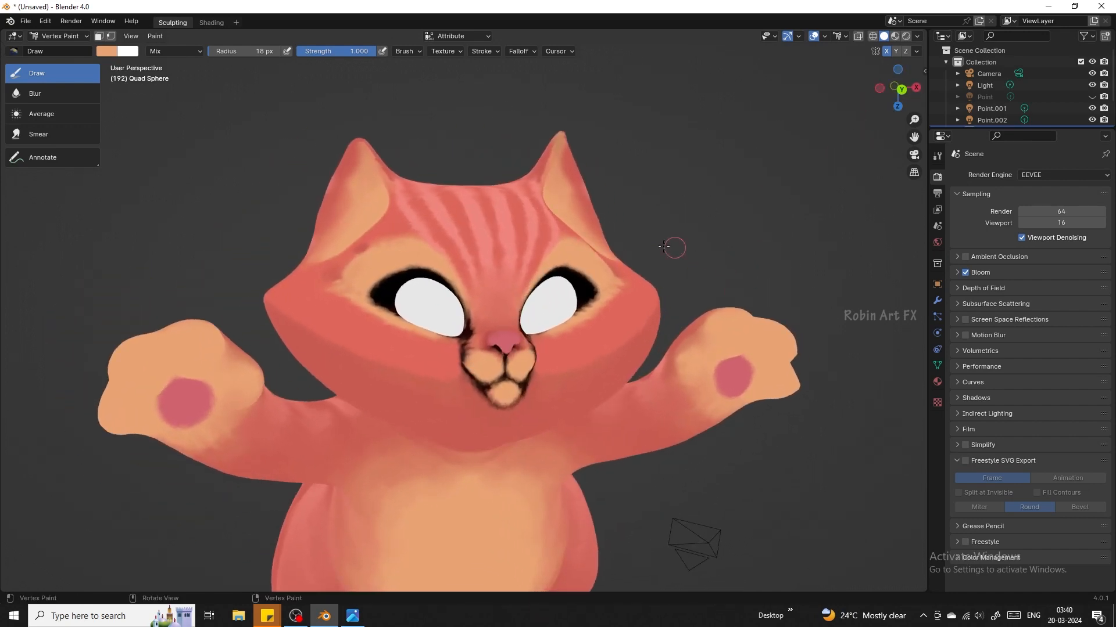
pyautogui.moveTo(344, 279)
pyautogui.mouseDown()
pyautogui.moveTo(335, 274)
pyautogui.moveTo(372, 317)
pyautogui.moveTo(337, 298)
pyautogui.moveTo(416, 340)
pyautogui.moveTo(389, 318)
pyautogui.mouseUp()
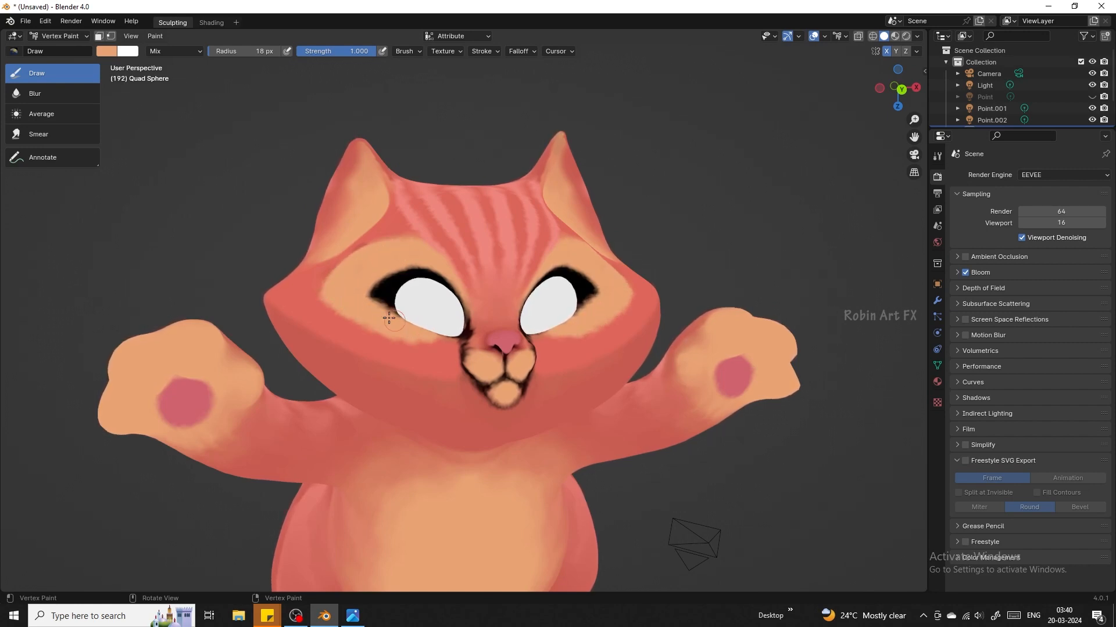
# - Sample the black of the eye outline and paint pointed lashes at the outer corners of both eyes
pyautogui.click(107, 51)
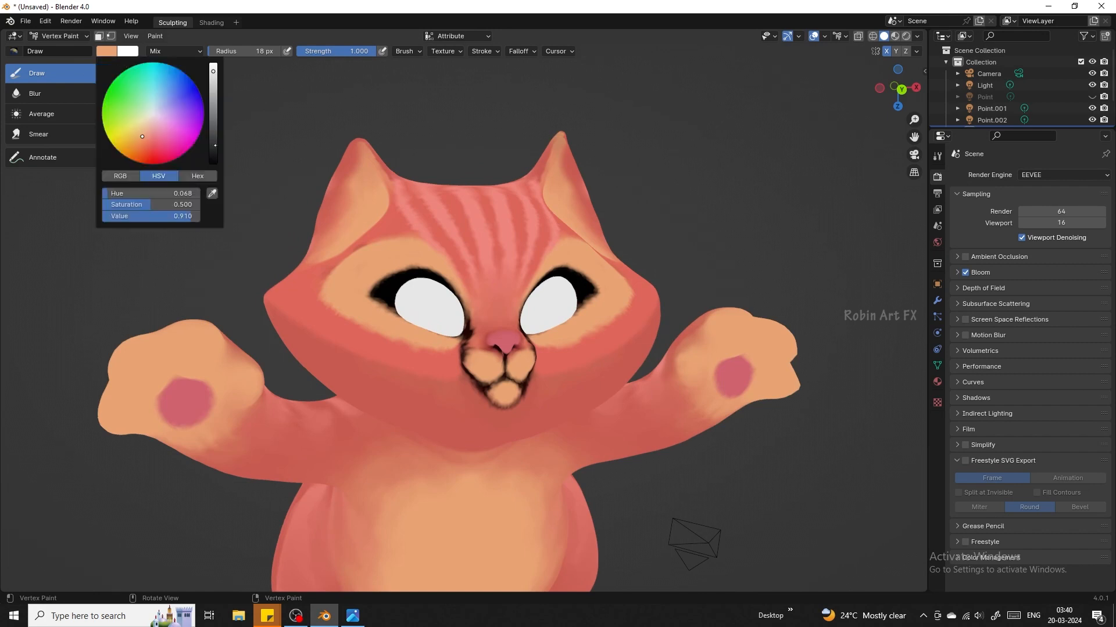
pyautogui.click(212, 193)
pyautogui.click(383, 288)
pyautogui.moveTo(381, 291)
pyautogui.mouseDown()
pyautogui.moveTo(369, 293)
pyautogui.moveTo(409, 318)
pyautogui.moveTo(378, 301)
pyautogui.mouseUp()
pyautogui.moveTo(461, 325)
pyautogui.mouseDown()
pyautogui.moveTo(408, 280)
pyautogui.moveTo(345, 286)
pyautogui.moveTo(400, 272)
pyautogui.moveTo(380, 261)
pyautogui.mouseUp()
# - Sample the light orange beside the eye, undo the last two changes and touch up the fur at the lash tips
pyautogui.click(106, 51)
pyautogui.click(212, 193)
pyautogui.click(364, 269)
pyautogui.hotkey('ctrl', 'z')
pyautogui.hotkey('ctrl', 'z')
pyautogui.click(336, 278)
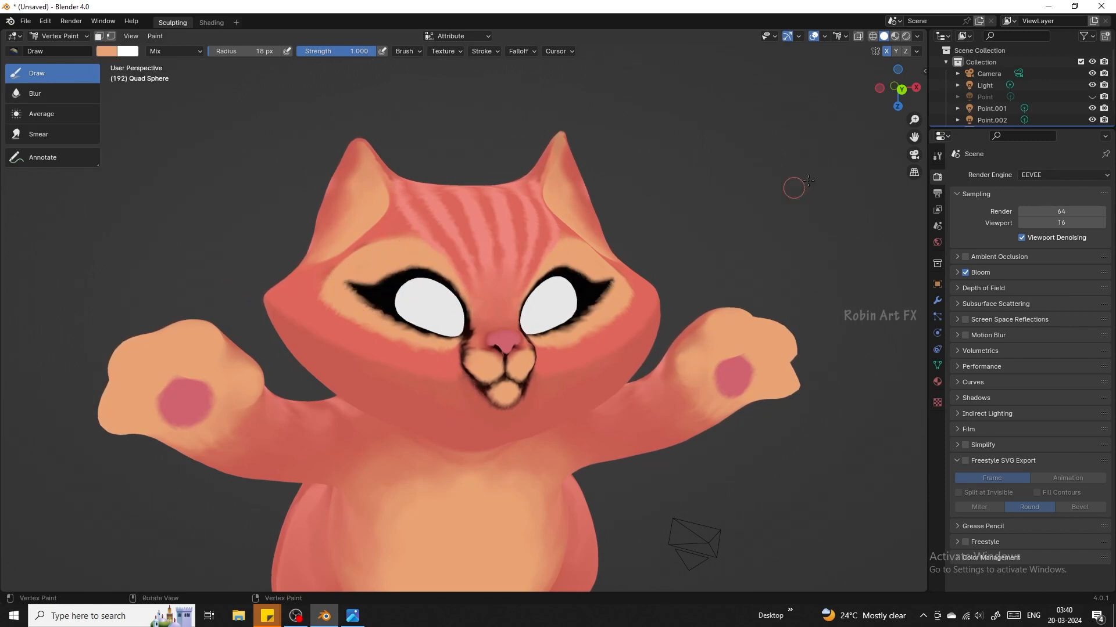
# - Sample the darker coral red near the arm and paint it along the outer side of both inner ears
pyautogui.moveTo(898, 87); pyautogui.dragTo(857, 97)
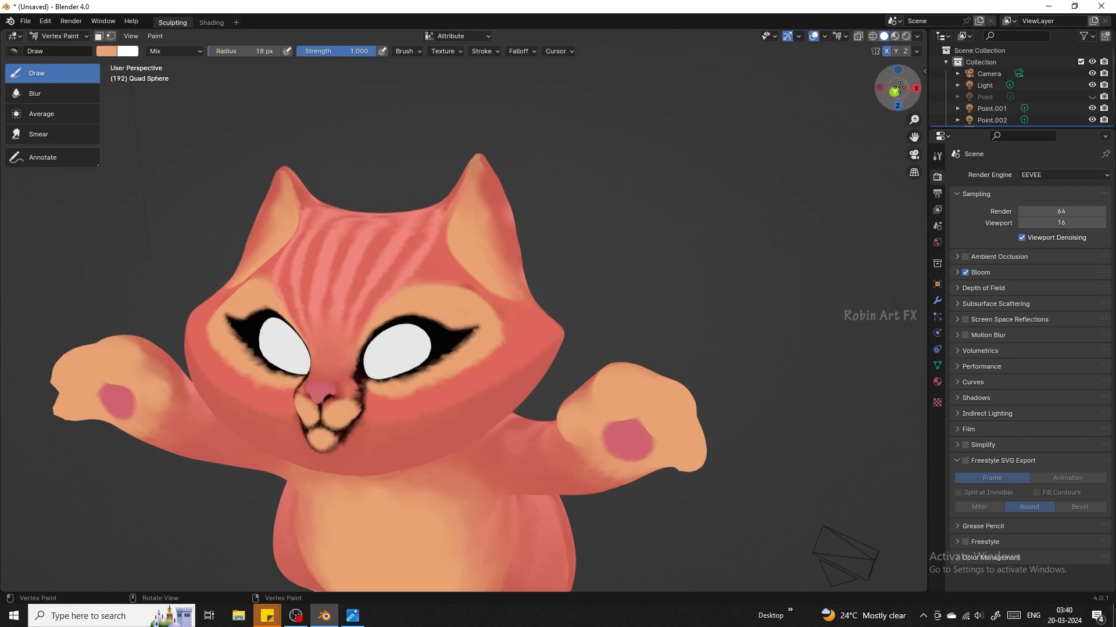
pyautogui.moveTo(897, 87); pyautogui.dragTo(775, 92)
pyautogui.press('s')
pyautogui.click(349, 288)
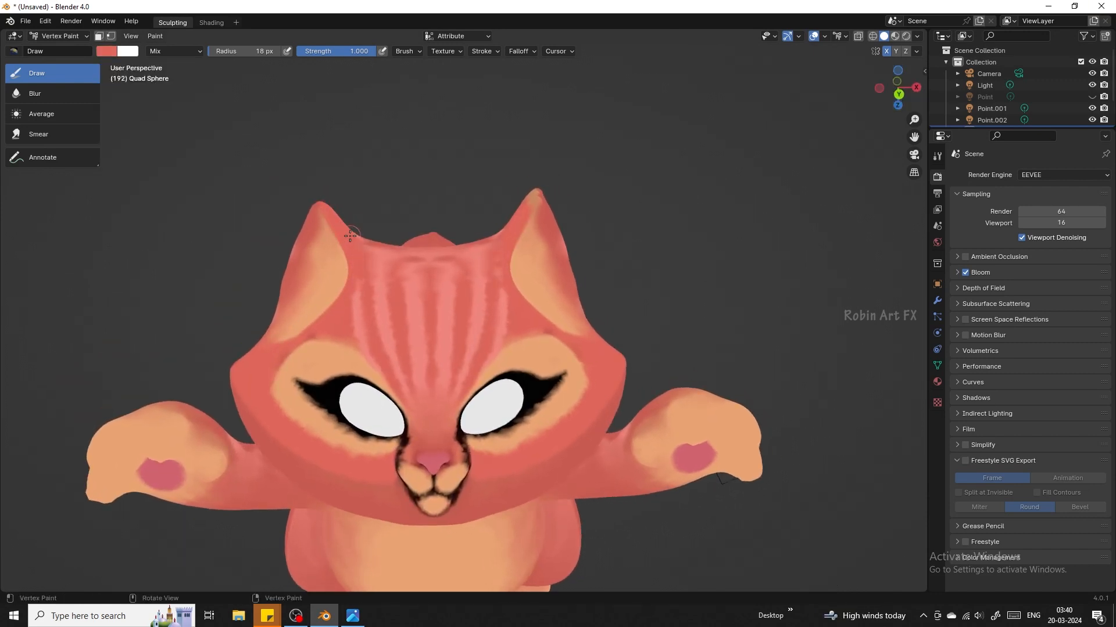
pyautogui.click(107, 52)
pyautogui.click(213, 194)
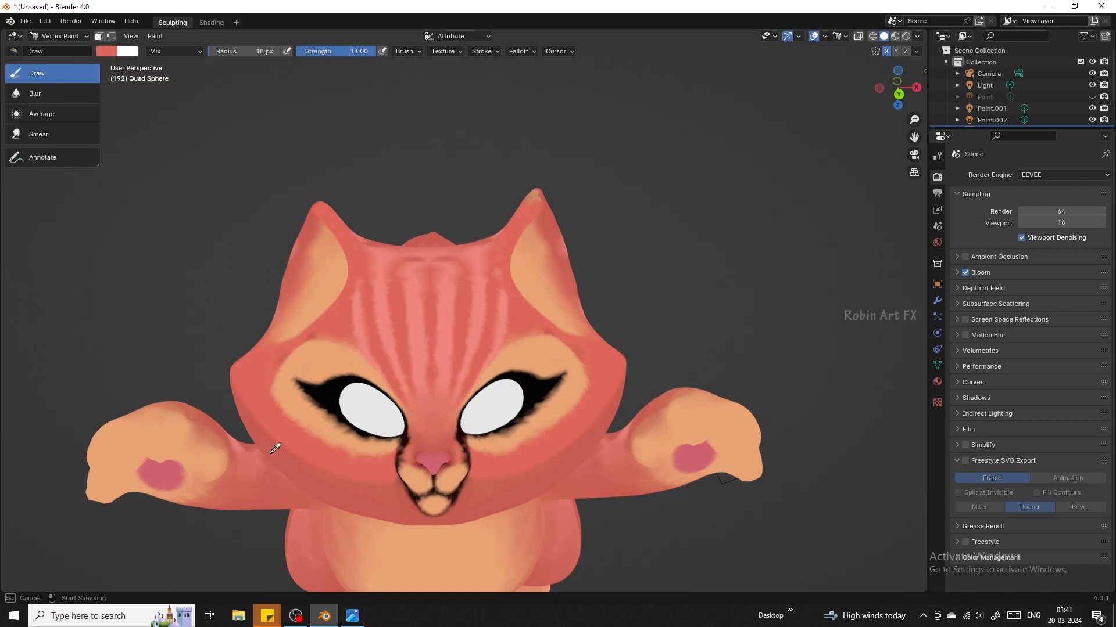
pyautogui.click(276, 448)
pyautogui.moveTo(322, 230)
pyautogui.mouseDown()
pyautogui.moveTo(304, 245)
pyautogui.moveTo(294, 318)
pyautogui.mouseUp()
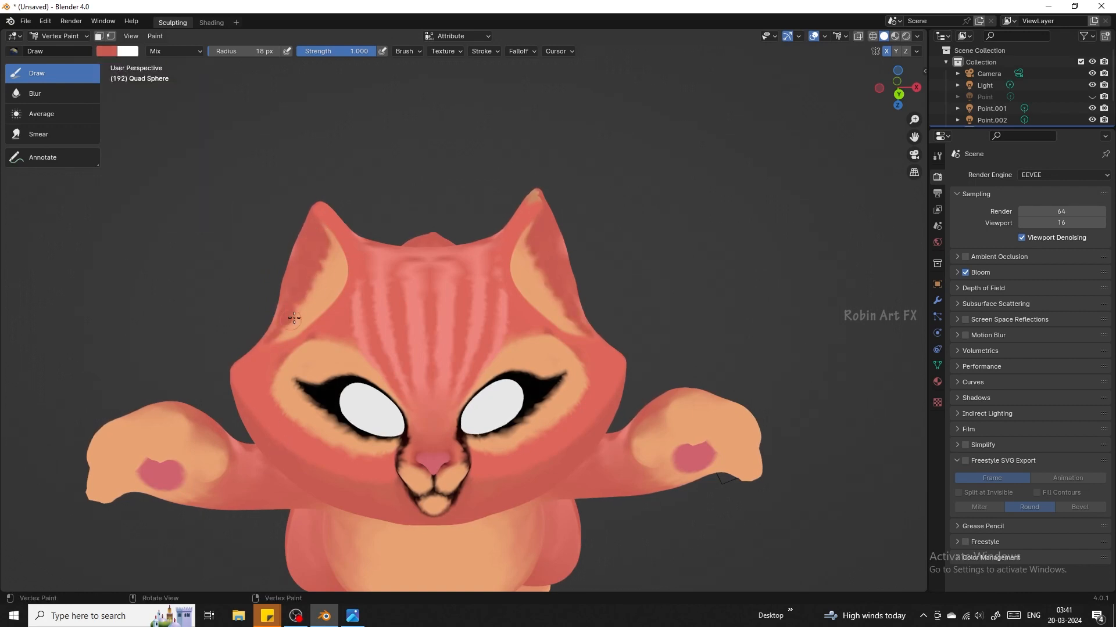
# - Smear the new ear shading into the light orange, and soften the tops of the forehead stripes and the fur around the eyes
pyautogui.click(38, 135)
pyautogui.moveTo(317, 239); pyautogui.dragTo(293, 305)
pyautogui.moveTo(328, 272); pyautogui.dragTo(267, 341)
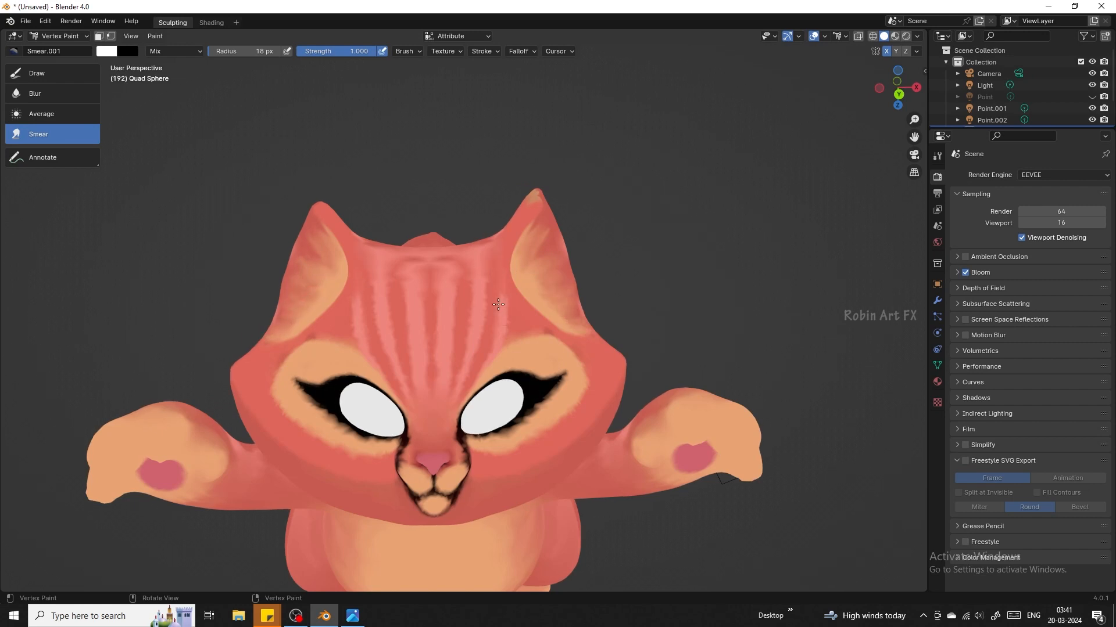
pyautogui.moveTo(481, 249); pyautogui.dragTo(478, 311)
pyautogui.click(445, 280)
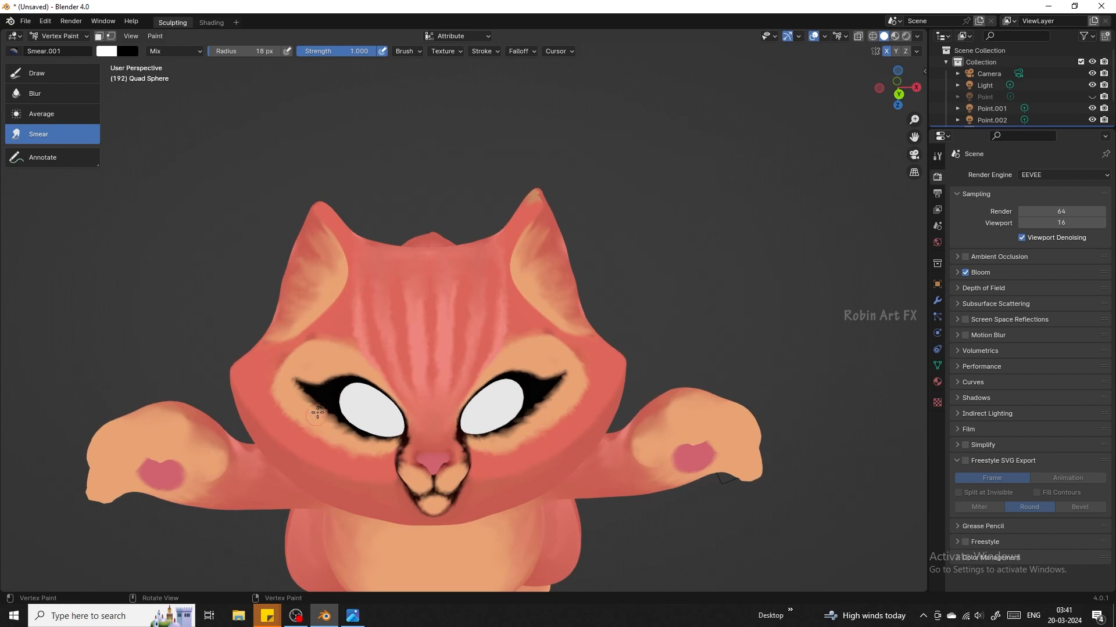
pyautogui.moveTo(317, 412)
pyautogui.mouseDown()
pyautogui.moveTo(309, 396)
pyautogui.moveTo(383, 441)
pyautogui.mouseUp()
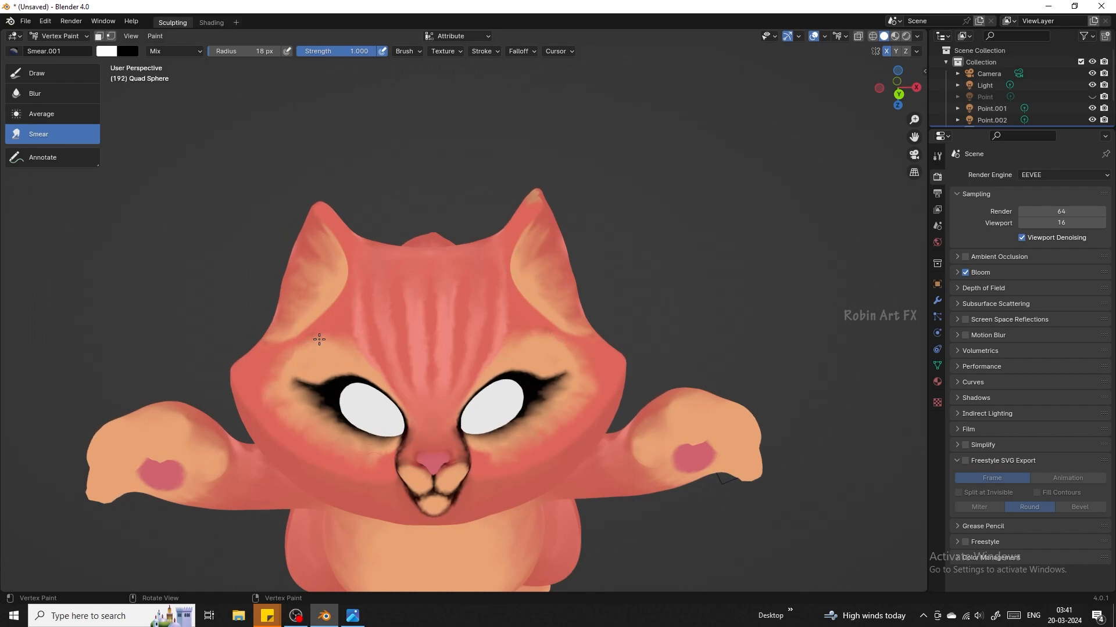
# - Examine the cat's painted face from the front in Rendered viewport shading
pyautogui.moveTo(909, 106); pyautogui.dragTo(596, 257)
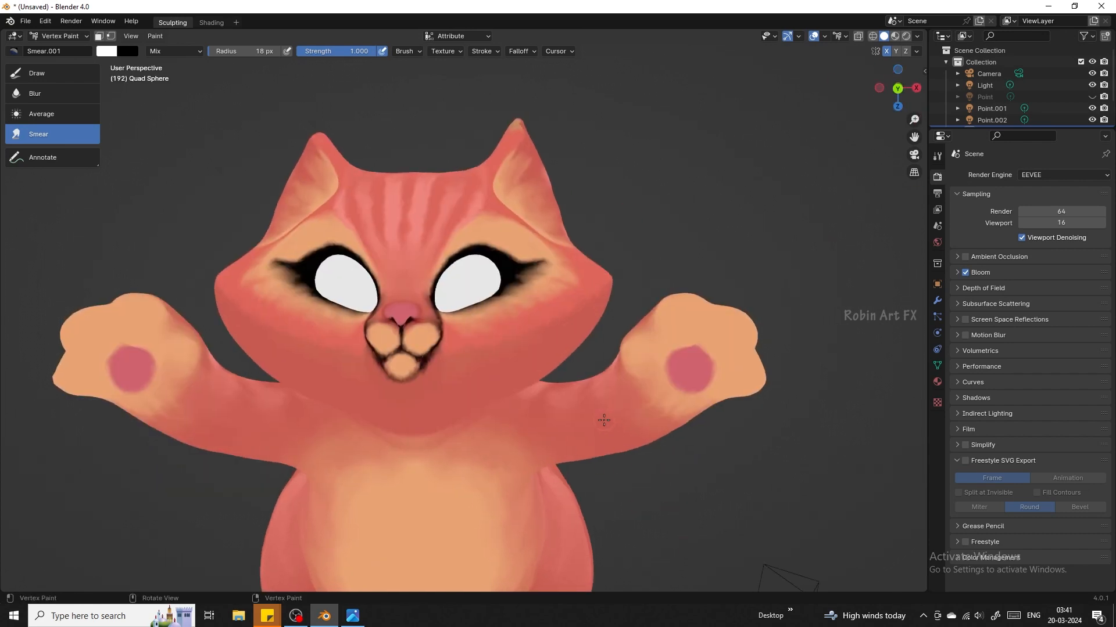
pyautogui.click(906, 36)
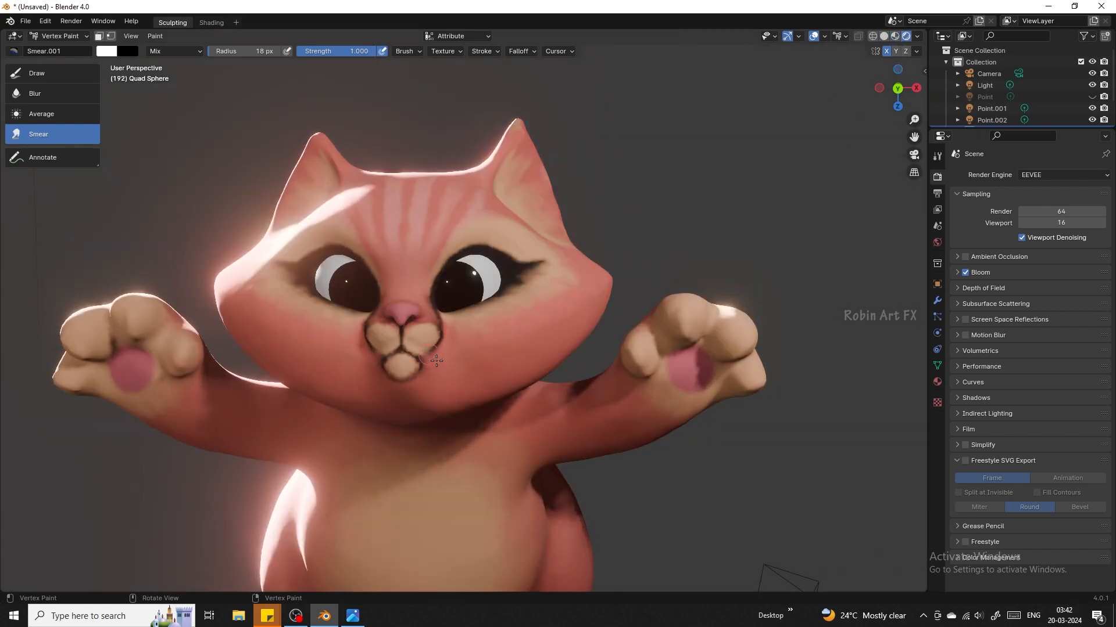
pyautogui.press('ctrl')
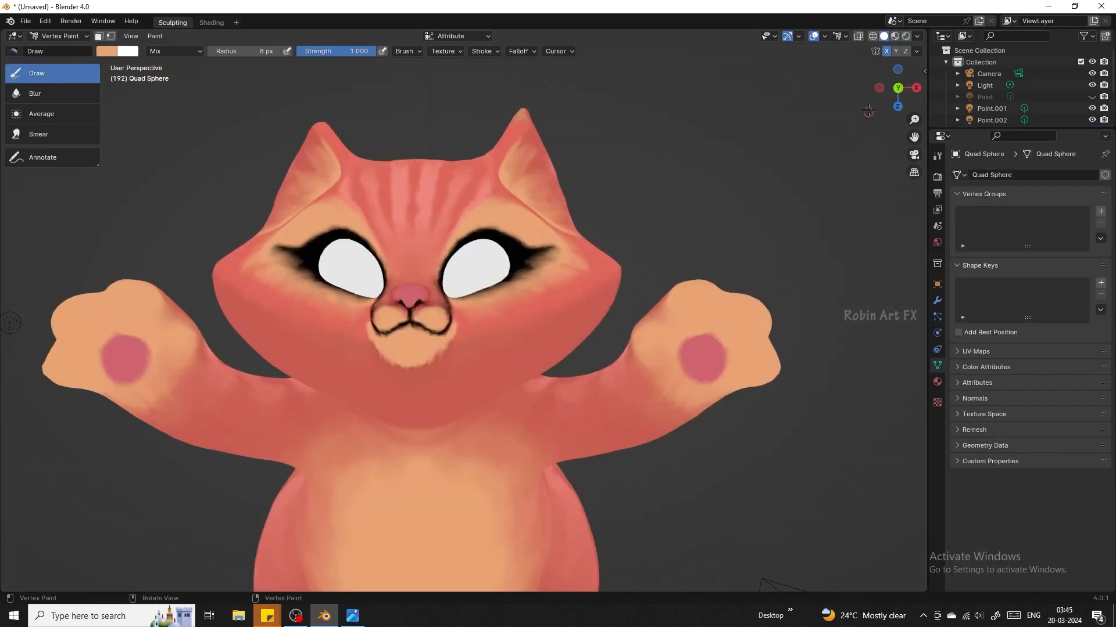
# - Soften the lower edge of the light orange chin patch with the Average and Smear brushes
pyautogui.moveTo(360, 360)
pyautogui.mouseDown(button='middle')
pyautogui.moveTo(235, 356)
pyautogui.moveTo(358, 348)
pyautogui.mouseUp(button='middle')
pyautogui.click(52, 114)
pyautogui.moveTo(482, 326)
pyautogui.mouseDown()
pyautogui.moveTo(479, 354)
pyautogui.moveTo(473, 337)
pyautogui.mouseUp()
pyautogui.click(51, 134)
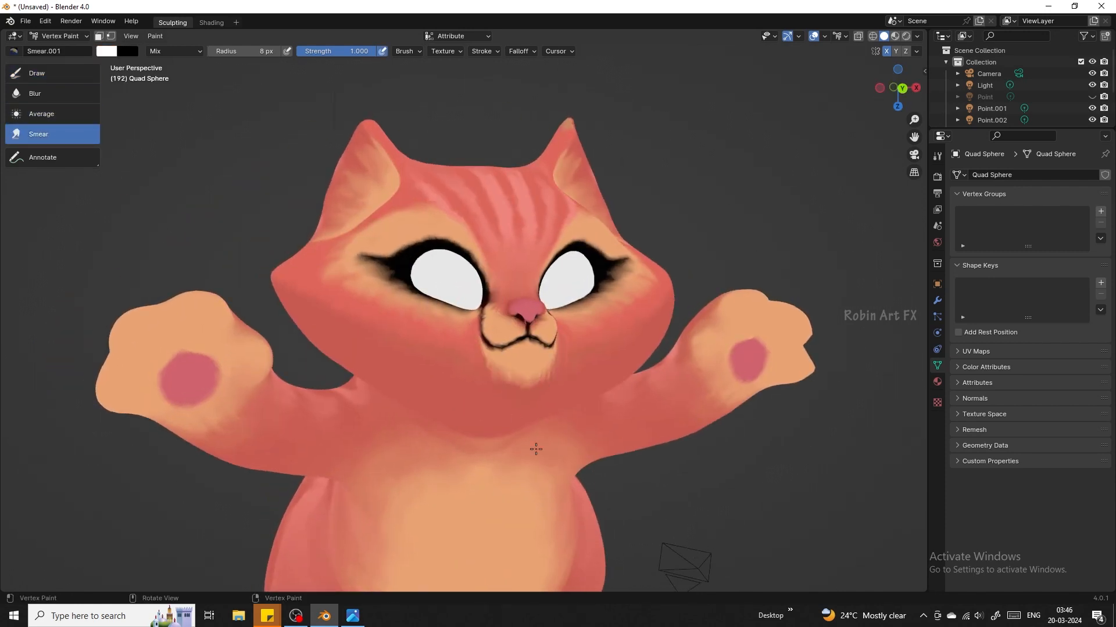
# - Repaint the light orange fur around the lash tips and lower eyelids, and undo the extra stroke beside the muzzle
pyautogui.click(51, 73)
pyautogui.moveTo(350, 257); pyautogui.dragTo(384, 259)
pyautogui.moveTo(375, 273); pyautogui.dragTo(405, 300)
pyautogui.moveTo(334, 275); pyautogui.dragTo(465, 321)
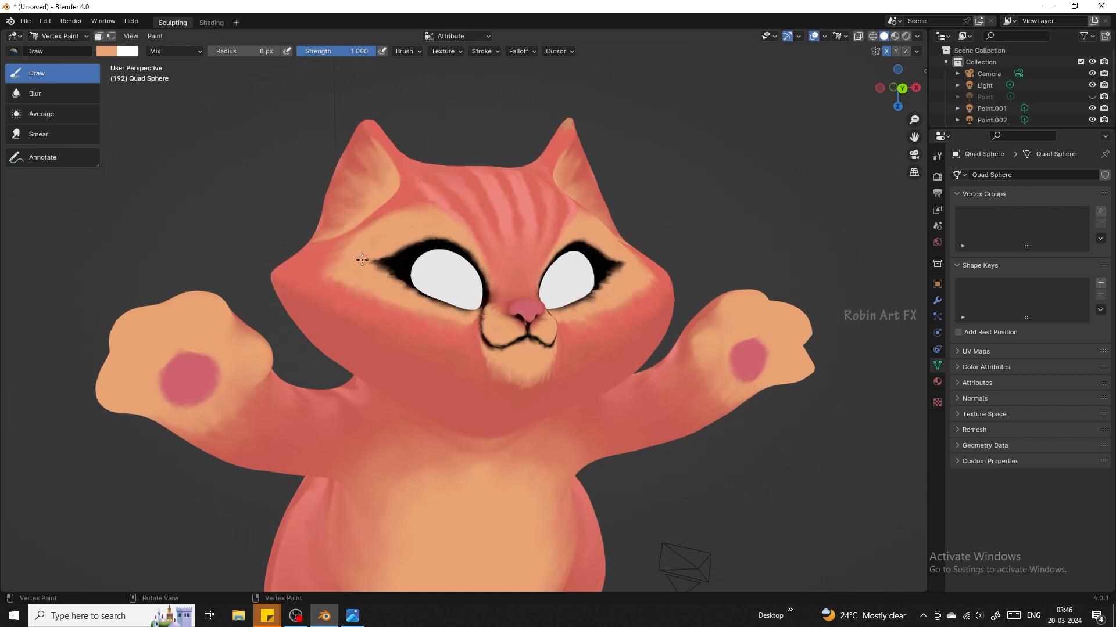
pyautogui.moveTo(362, 260); pyautogui.dragTo(390, 263)
pyautogui.moveTo(476, 329); pyautogui.dragTo(479, 366)
pyautogui.hotkey('ctrl', 'z')
# - Average the lower edge of the chin patch, and blur the mouth line and the black outlines around both eyes
pyautogui.moveTo(644, 196); pyautogui.dragTo(649, 397, button='middle')
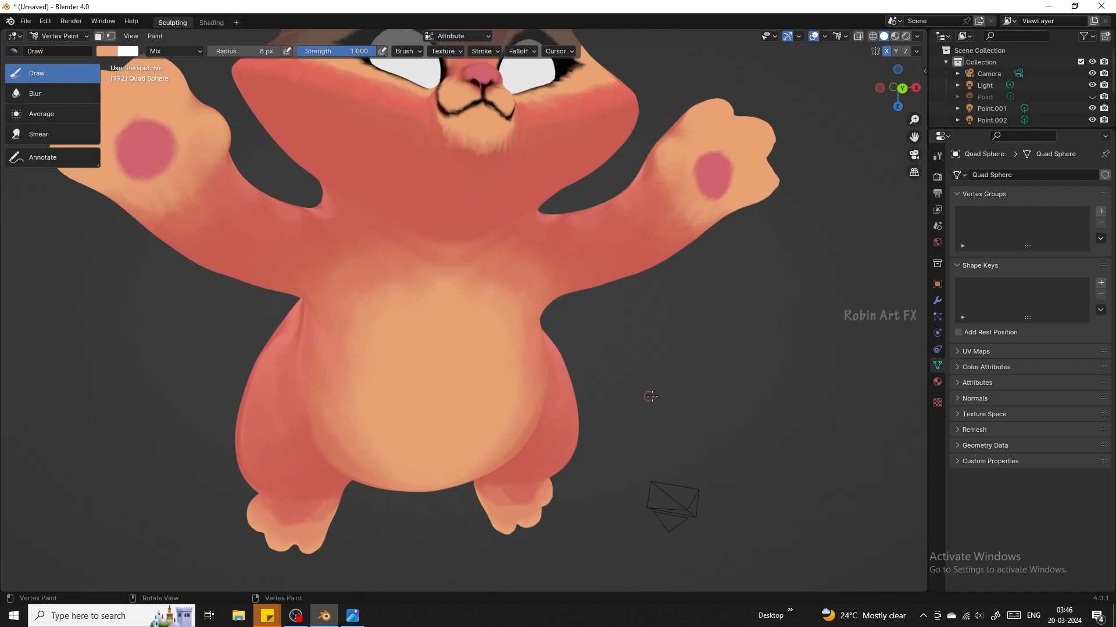
pyautogui.click(59, 113)
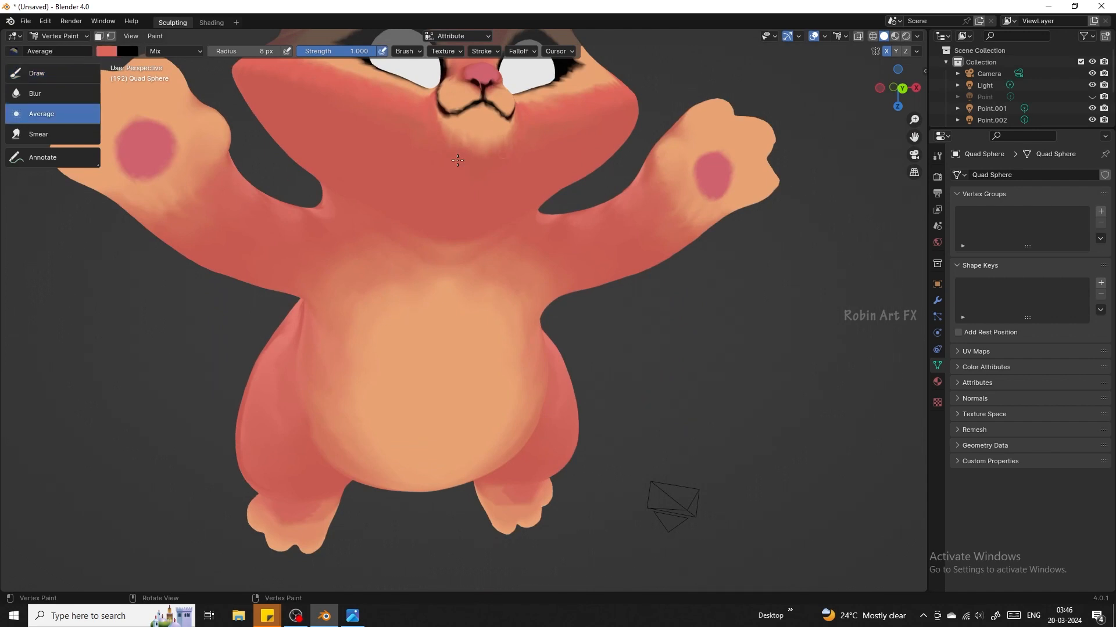
pyautogui.moveTo(902, 88)
pyautogui.mouseDown()
pyautogui.moveTo(919, 130)
pyautogui.moveTo(891, 97)
pyautogui.mouseUp()
pyautogui.click(53, 97)
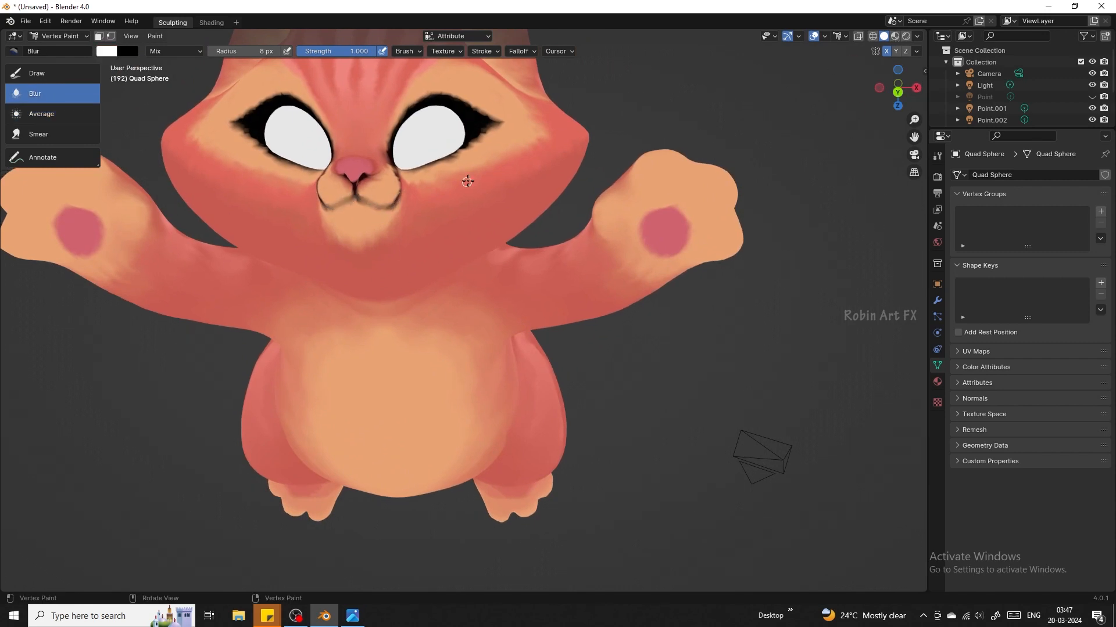
pyautogui.moveTo(468, 181)
pyautogui.mouseDown()
pyautogui.moveTo(494, 132)
pyautogui.moveTo(456, 97)
pyautogui.mouseUp()
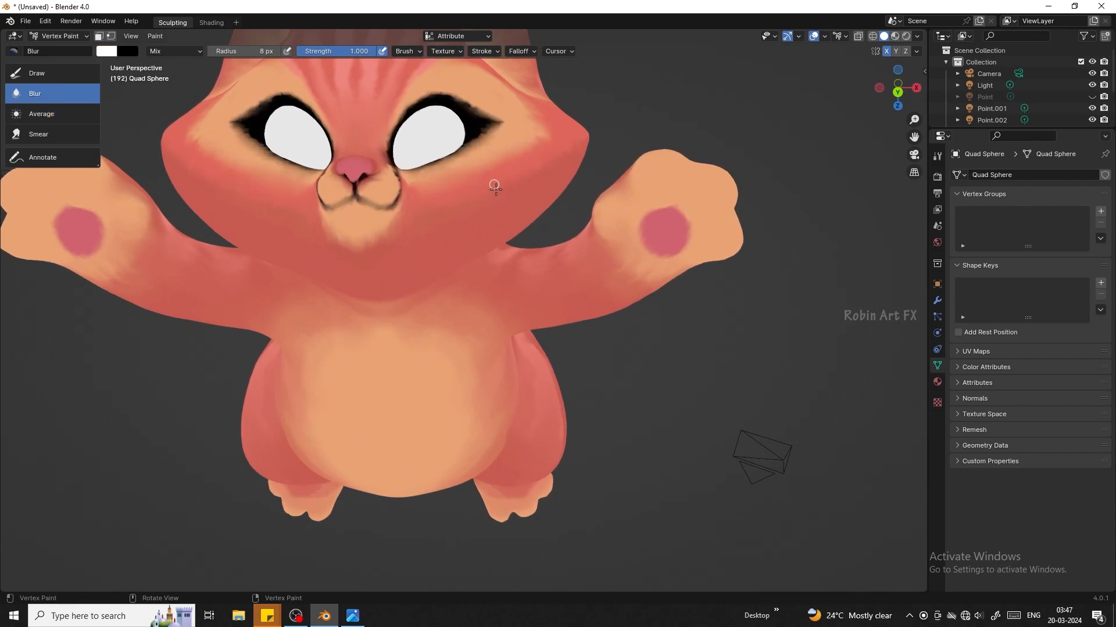
pyautogui.moveTo(388, 150)
pyautogui.mouseDown()
pyautogui.moveTo(399, 114)
pyautogui.moveTo(454, 95)
pyautogui.mouseUp()
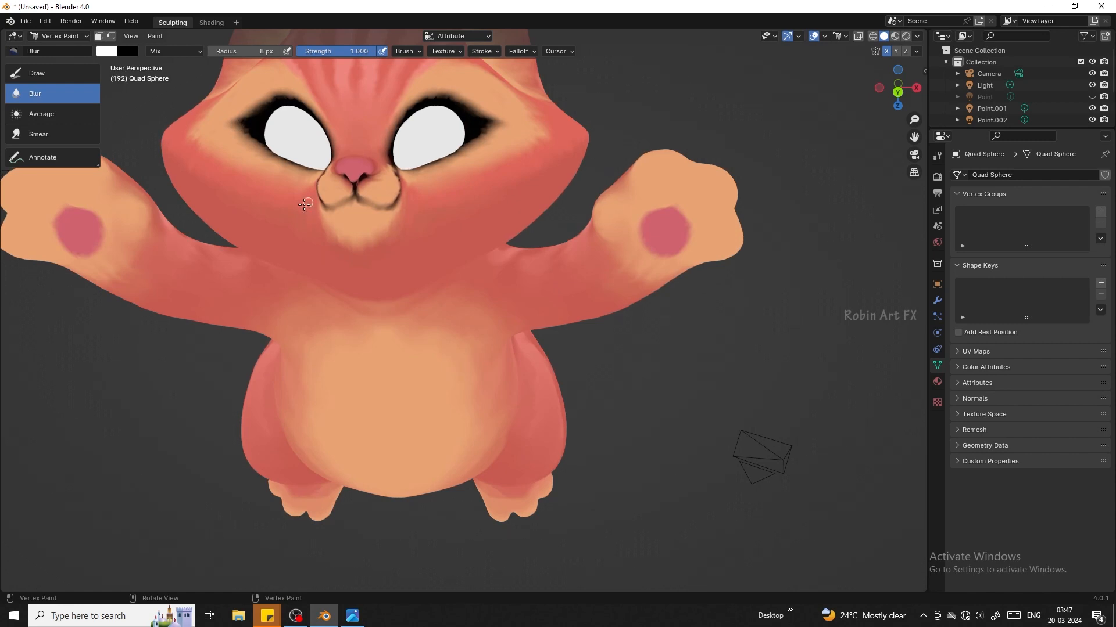
# - Sample the dark red between the nose and the eye and shade the edges of the nose with it
pyautogui.moveTo(394, 206); pyautogui.dragTo(569, 138, button='middle')
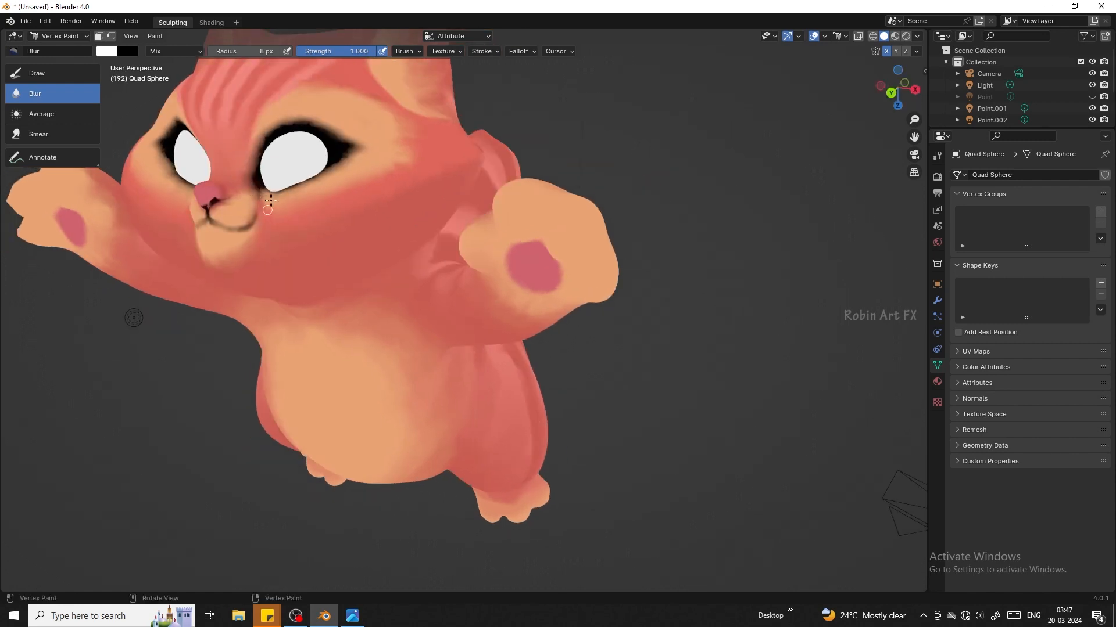
pyautogui.click(37, 74)
pyautogui.click(107, 52)
pyautogui.click(212, 191)
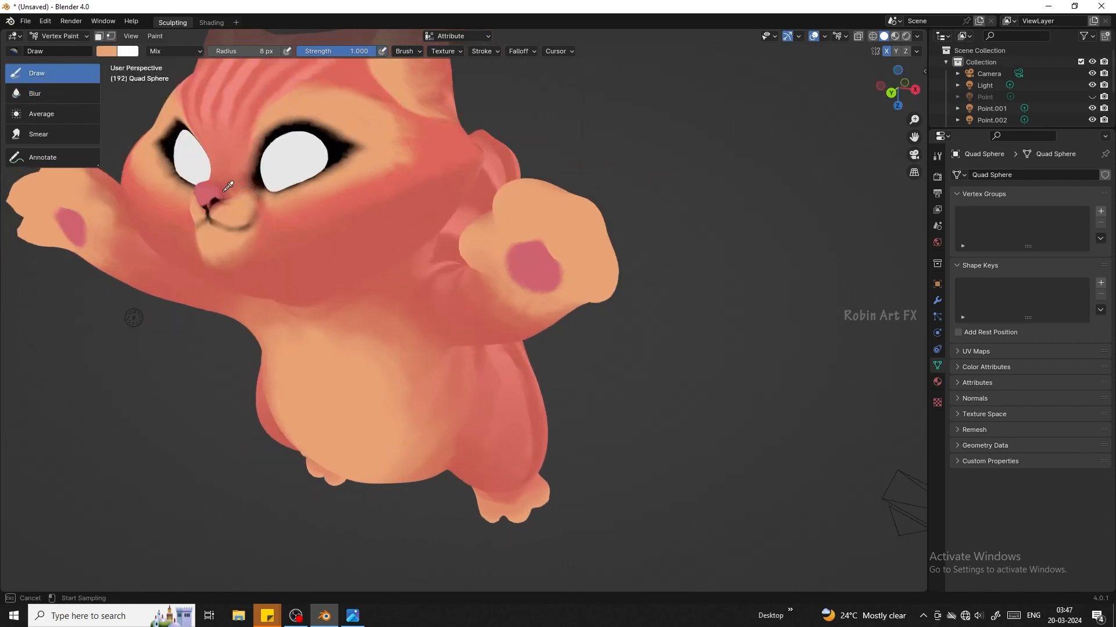
pyautogui.click(224, 190)
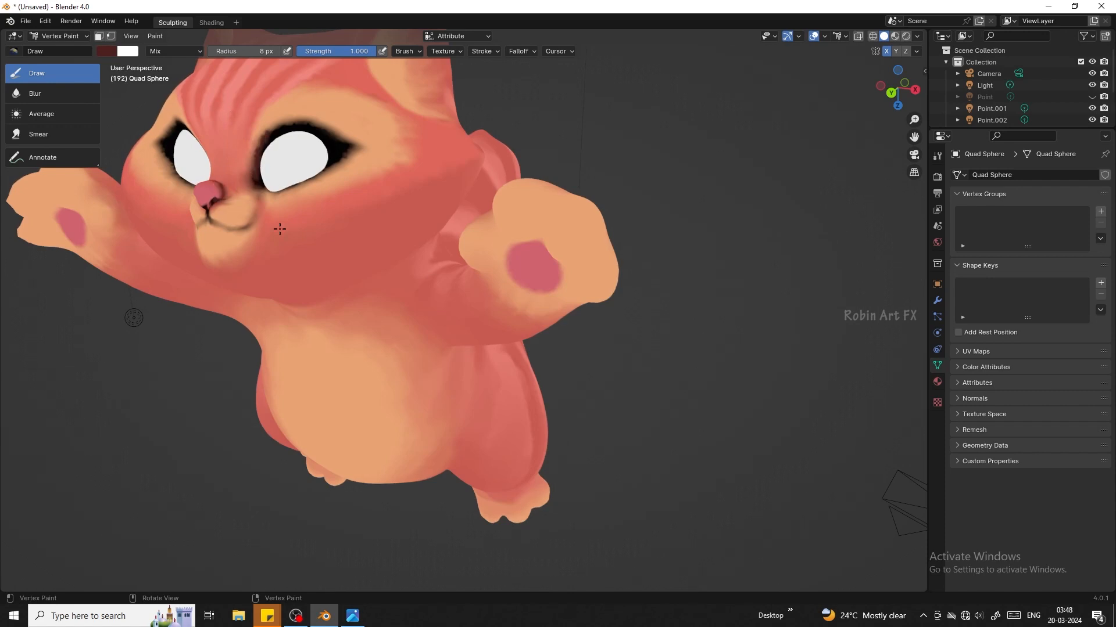
pyautogui.moveTo(213, 199); pyautogui.dragTo(447, 212, button='middle')
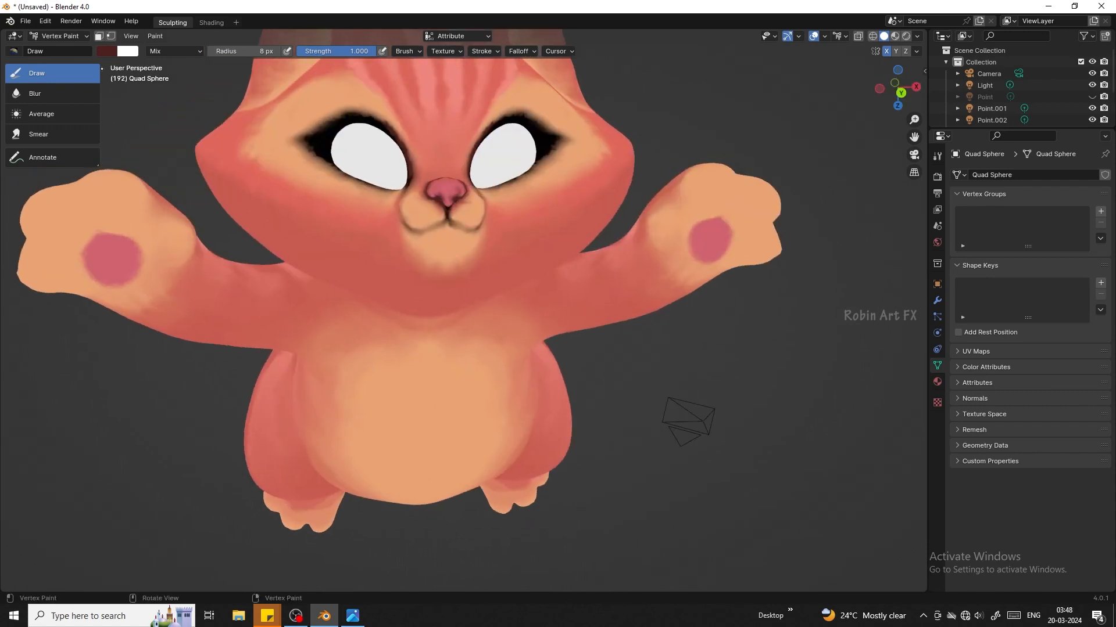
pyautogui.click(107, 52)
pyautogui.click(212, 192)
pyautogui.click(456, 193)
pyautogui.moveTo(453, 187); pyautogui.dragTo(439, 188)
pyautogui.hotkey('ctrl', 'z')
# - Sample the nose colour, lighten it to a pale pink, try a highlight on the nose and undo that highlight
pyautogui.click(106, 52)
pyautogui.click(213, 193)
pyautogui.click(446, 190)
pyautogui.click(107, 52)
pyautogui.click(213, 68)
pyautogui.click(156, 126)
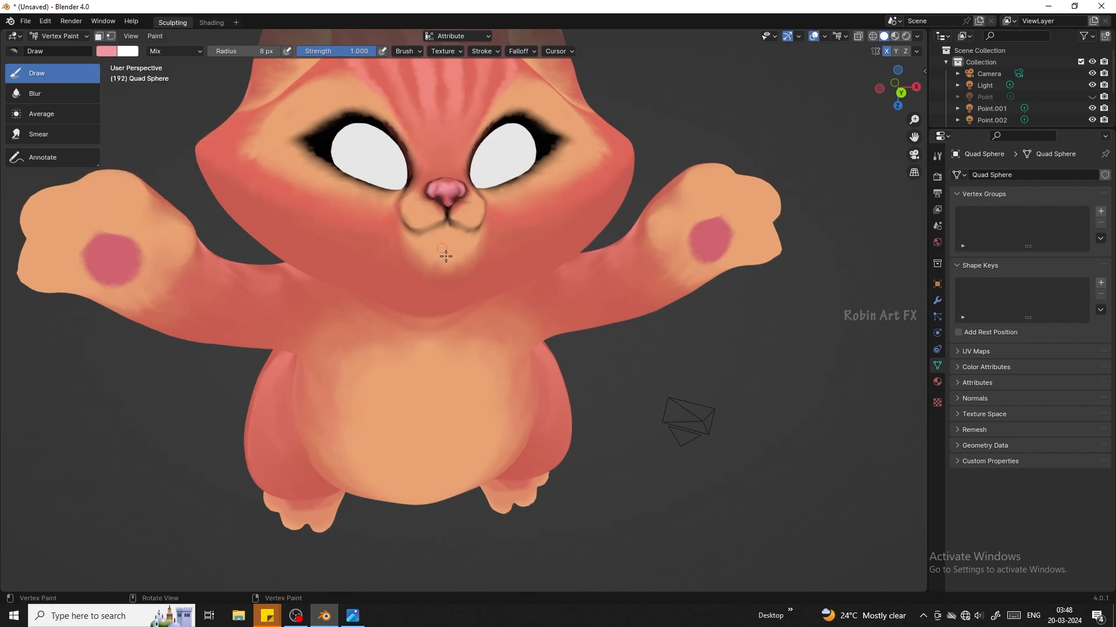
pyautogui.hotkey('ctrl', 'z')
# - Paint pale pink highlights on the light stripes of the forehead, hind leg, raised arm and cheek
pyautogui.moveTo(456, 93)
pyautogui.mouseDown()
pyautogui.moveTo(454, 68)
pyautogui.moveTo(456, 90)
pyautogui.mouseUp()
pyautogui.moveTo(484, 66); pyautogui.dragTo(482, 88)
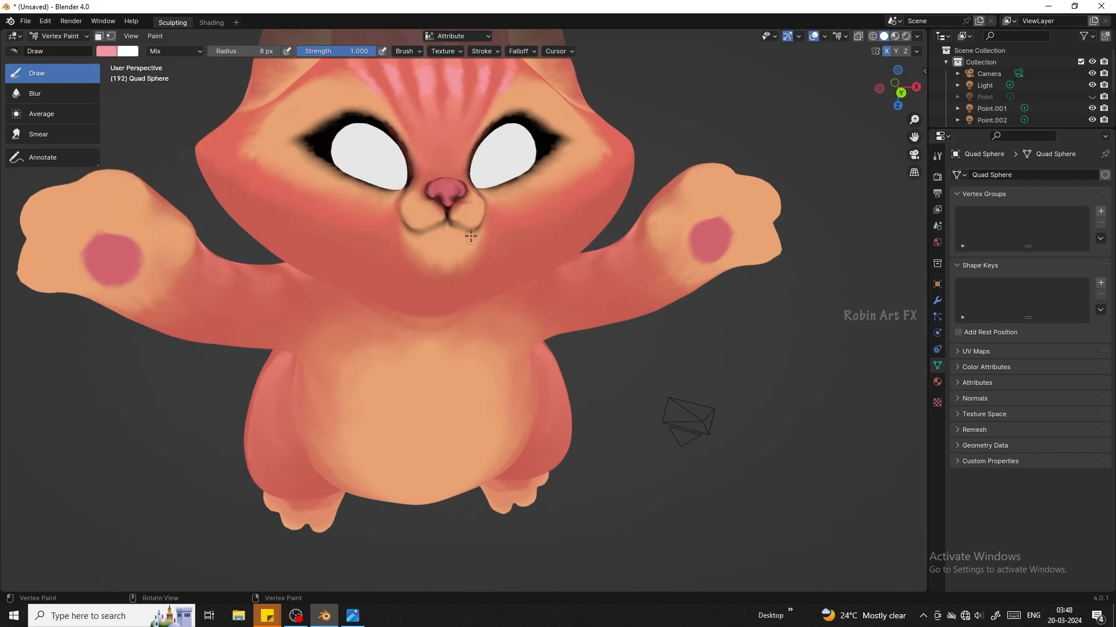
pyautogui.moveTo(907, 96)
pyautogui.mouseDown()
pyautogui.moveTo(884, 80)
pyautogui.moveTo(918, 86)
pyautogui.mouseUp()
pyautogui.moveTo(503, 464)
pyautogui.mouseDown()
pyautogui.moveTo(495, 394)
pyautogui.moveTo(507, 483)
pyautogui.mouseUp()
pyautogui.moveTo(676, 327); pyautogui.dragTo(659, 375)
pyautogui.moveTo(724, 345); pyautogui.dragTo(713, 392)
pyautogui.moveTo(784, 328); pyautogui.dragTo(789, 402)
pyautogui.moveTo(642, 224); pyautogui.dragTo(706, 256)
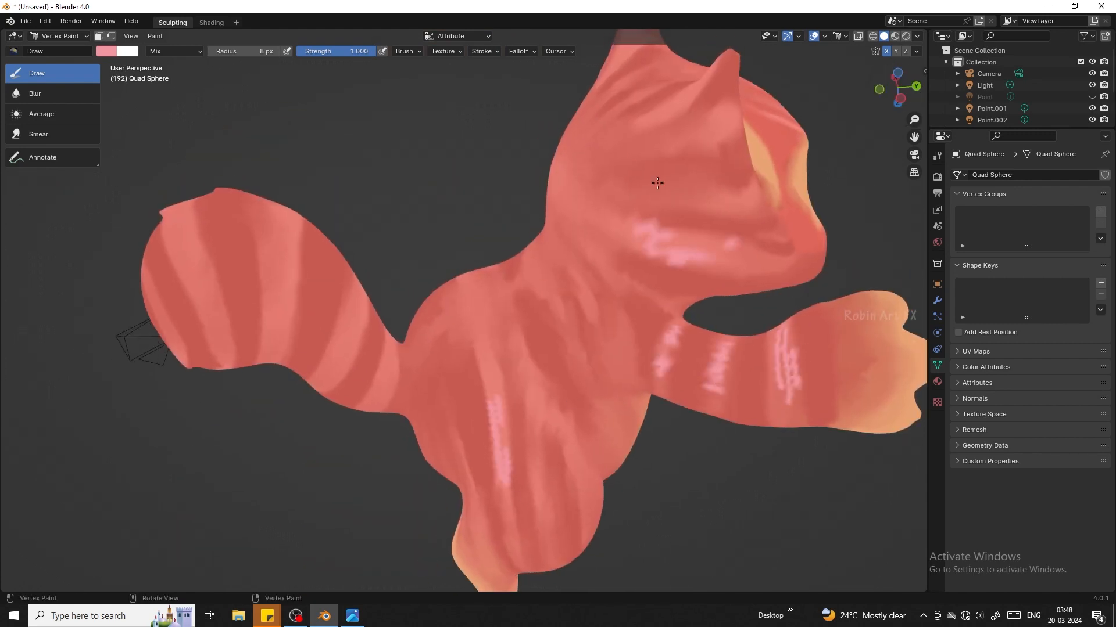
# - Paint pale pink highlights on the light stripes along the side of the head and the tail
pyautogui.moveTo(648, 189); pyautogui.dragTo(732, 197)
pyautogui.moveTo(717, 139); pyautogui.dragTo(647, 153)
pyautogui.moveTo(638, 122); pyautogui.dragTo(653, 117)
pyautogui.moveTo(270, 204)
pyautogui.mouseDown()
pyautogui.moveTo(269, 285)
pyautogui.moveTo(299, 214)
pyautogui.mouseUp()
pyautogui.moveTo(170, 209); pyautogui.dragTo(192, 250)
pyautogui.moveTo(358, 283); pyautogui.dragTo(364, 332)
pyautogui.moveTo(390, 361); pyautogui.dragTo(390, 333)
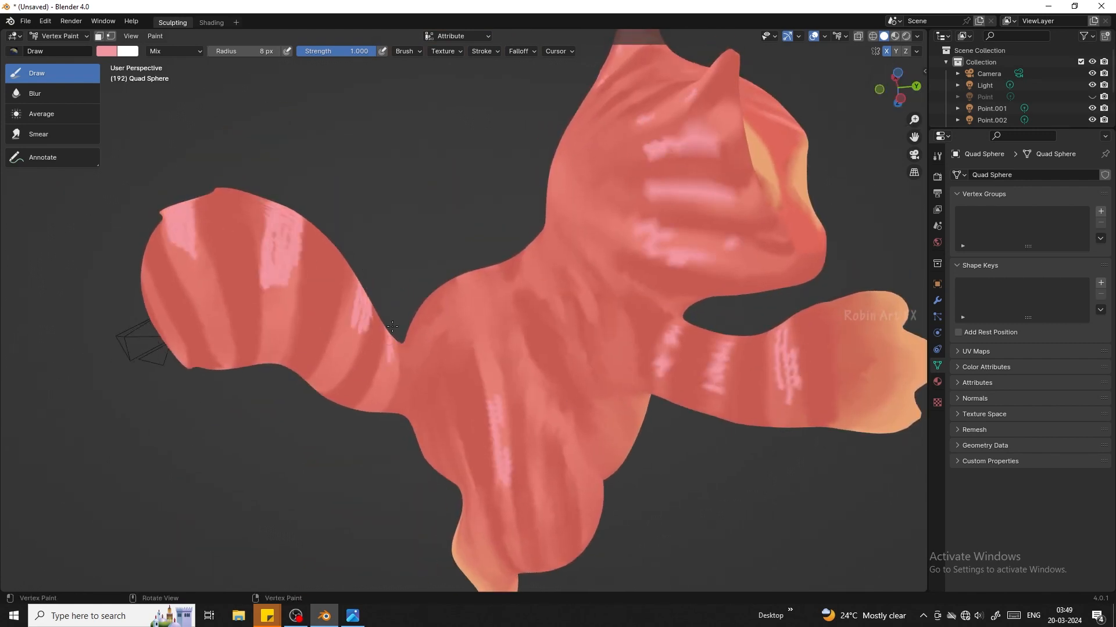
# - Paint pale pink highlights on the light stripes across the back and shoulders
pyautogui.moveTo(437, 372)
pyautogui.mouseDown()
pyautogui.moveTo(436, 324)
pyautogui.moveTo(456, 410)
pyautogui.mouseUp()
pyautogui.moveTo(465, 277); pyautogui.dragTo(499, 388)
pyautogui.moveTo(523, 372); pyautogui.dragTo(510, 309)
pyautogui.moveTo(530, 250); pyautogui.dragTo(568, 323)
pyautogui.moveTo(565, 246)
pyautogui.mouseDown()
pyautogui.moveTo(596, 302)
pyautogui.moveTo(621, 278)
pyautogui.mouseUp()
pyautogui.moveTo(899, 88); pyautogui.dragTo(922, 109)
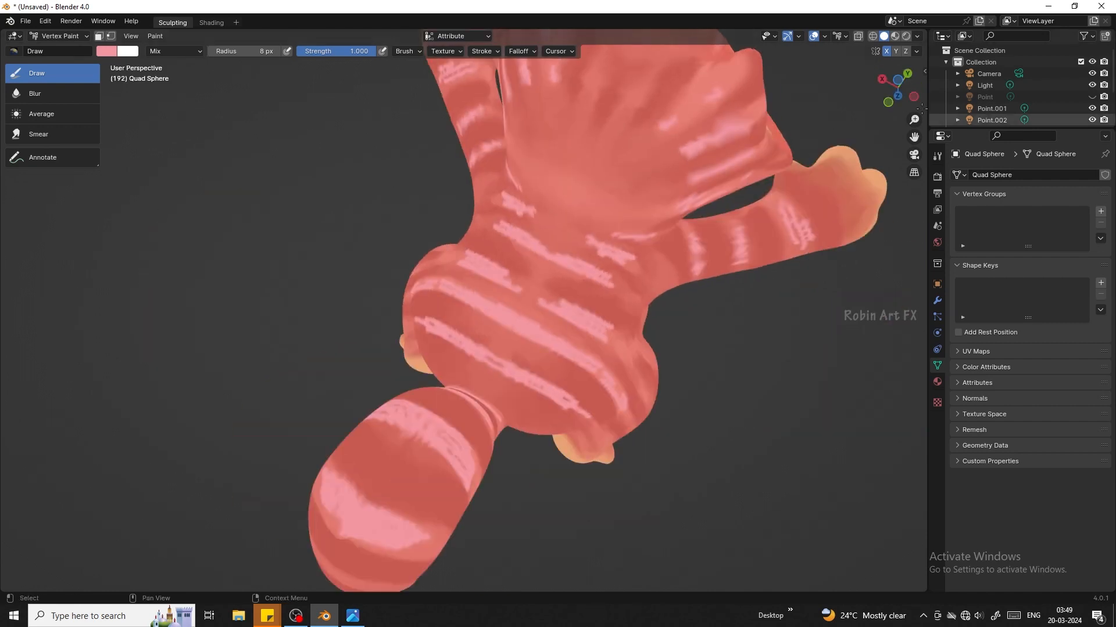
# - Blend the pink highlights on the back, head and arm with the Smear and Average brushes
pyautogui.click(38, 134)
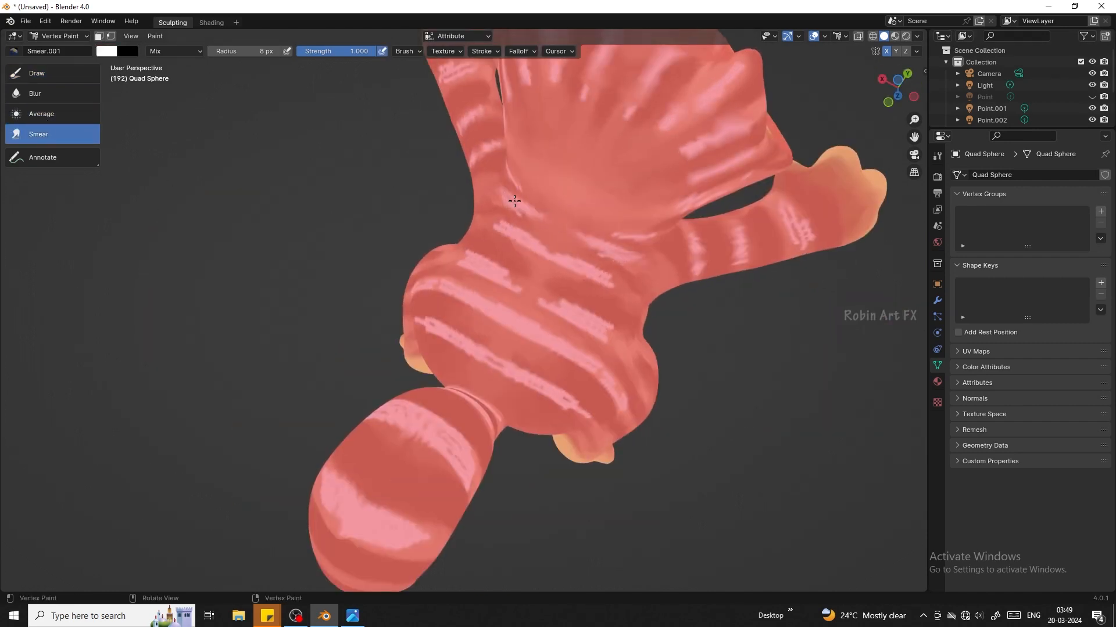
pyautogui.moveTo(514, 201)
pyautogui.mouseDown()
pyautogui.moveTo(610, 262)
pyautogui.moveTo(521, 219)
pyautogui.moveTo(443, 281)
pyautogui.mouseUp()
pyautogui.click(42, 114)
pyautogui.moveTo(526, 316)
pyautogui.mouseDown()
pyautogui.moveTo(560, 341)
pyautogui.moveTo(566, 271)
pyautogui.mouseUp()
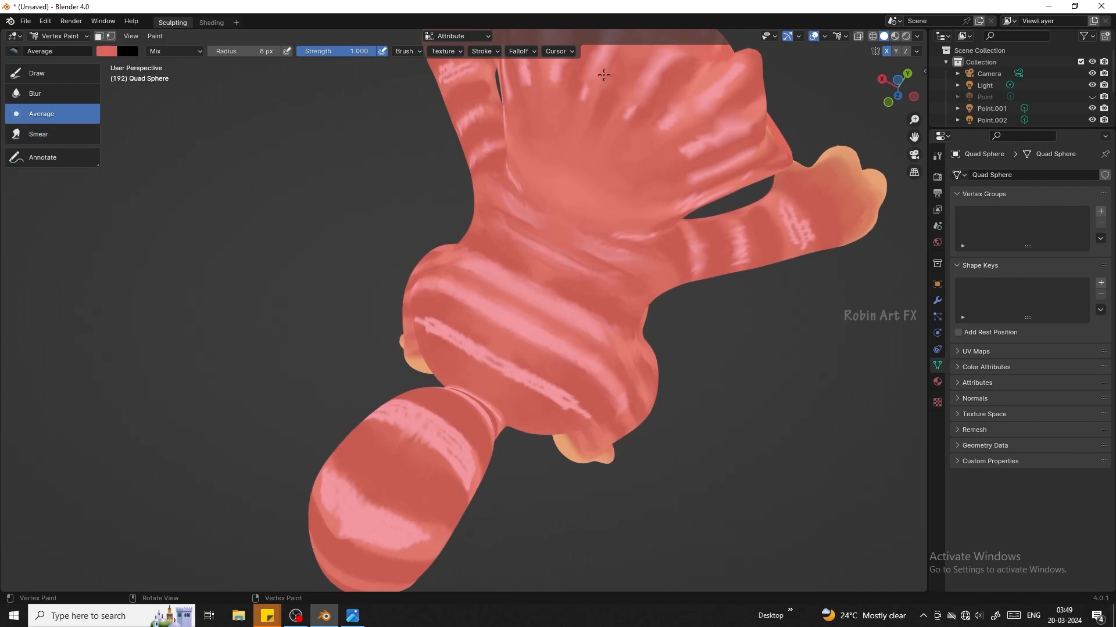
pyautogui.moveTo(691, 103)
pyautogui.mouseDown()
pyautogui.moveTo(659, 130)
pyautogui.moveTo(681, 156)
pyautogui.mouseUp()
pyautogui.moveTo(617, 237); pyautogui.dragTo(697, 271)
pyautogui.moveTo(741, 251)
pyautogui.mouseDown()
pyautogui.moveTo(792, 201)
pyautogui.moveTo(809, 247)
pyautogui.mouseUp()
# - Enlarge the Average brush to a 28 px radius and blend the highlights on the head, back and tail
pyautogui.press('f')
pyautogui.moveTo(714, 198); pyautogui.dragTo(683, 150, button='middle')
pyautogui.moveTo(695, 168); pyautogui.dragTo(706, 71)
pyautogui.moveTo(442, 305)
pyautogui.mouseDown()
pyautogui.moveTo(528, 356)
pyautogui.moveTo(555, 309)
pyautogui.mouseUp()
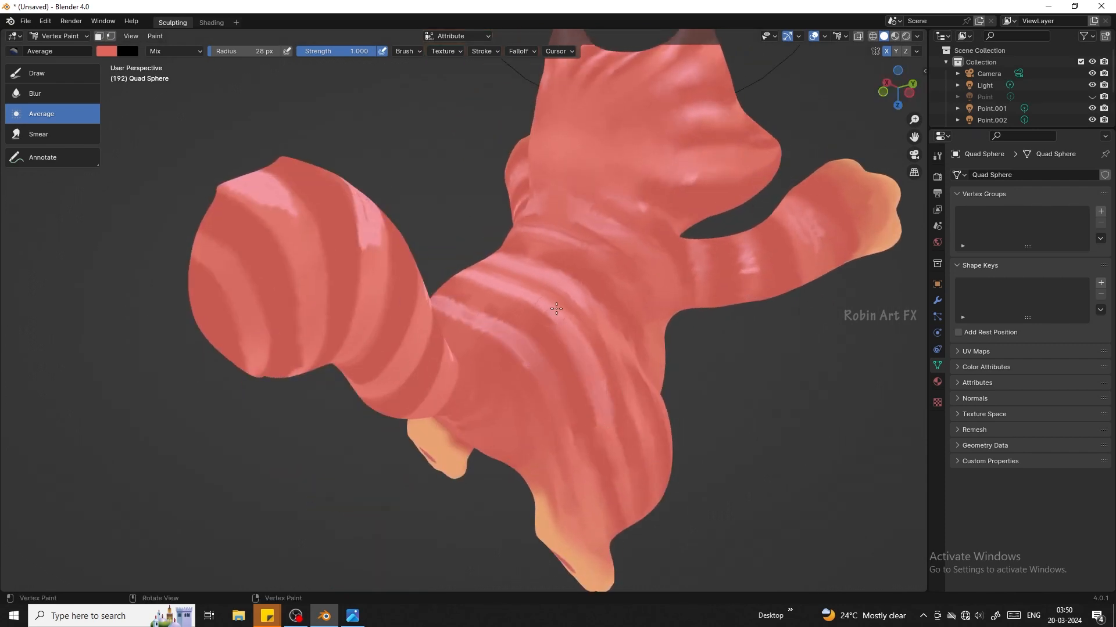
pyautogui.moveTo(370, 241); pyautogui.dragTo(368, 206)
pyautogui.moveTo(268, 179); pyautogui.dragTo(274, 190, button='middle')
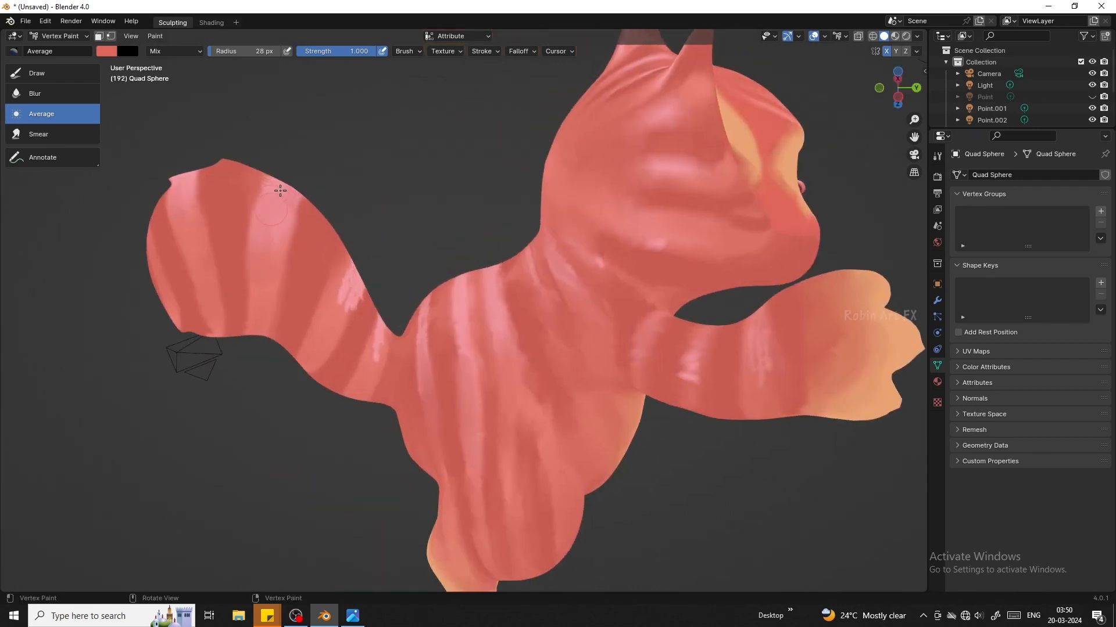
# - Sample the red of the arm for the Average brush and darken its colour to a Value of 0.472
pyautogui.moveTo(895, 87); pyautogui.dragTo(1022, 62)
pyautogui.moveTo(889, 88); pyautogui.dragTo(944, 91)
pyautogui.click(107, 51)
pyautogui.click(212, 193)
pyautogui.click(250, 273)
pyautogui.moveTo(214, 85); pyautogui.dragTo(213, 119)
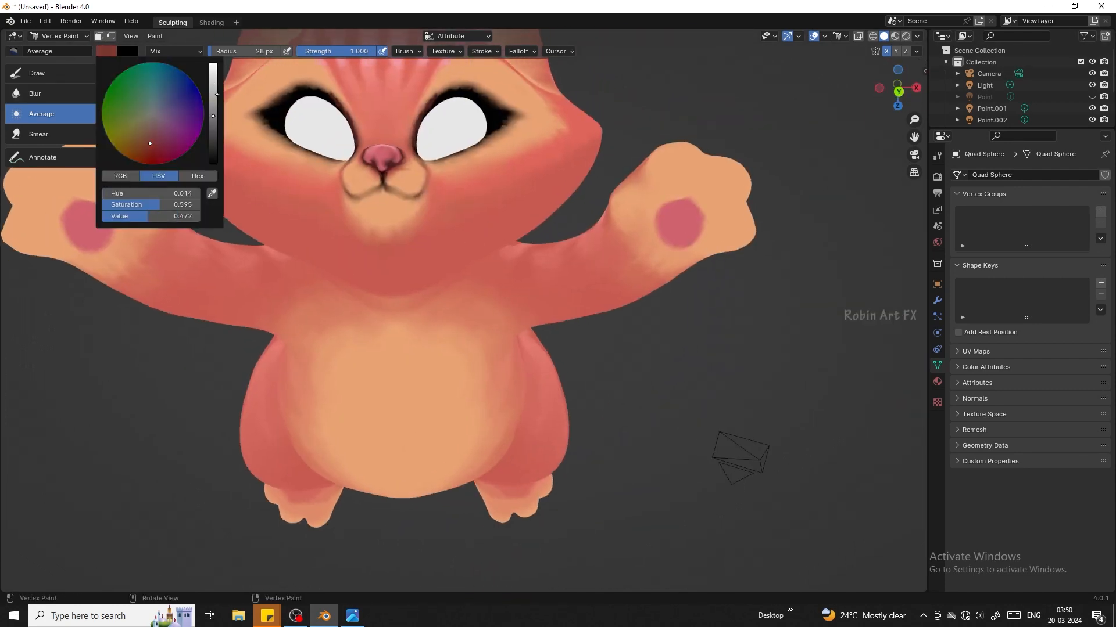
# - With the Draw brush, sample the body's red, darken it to maroon and paint under the chin and along the leg creases
pyautogui.moveTo(896, 88); pyautogui.dragTo(916, 63)
pyautogui.click(75, 74)
pyautogui.press('s')
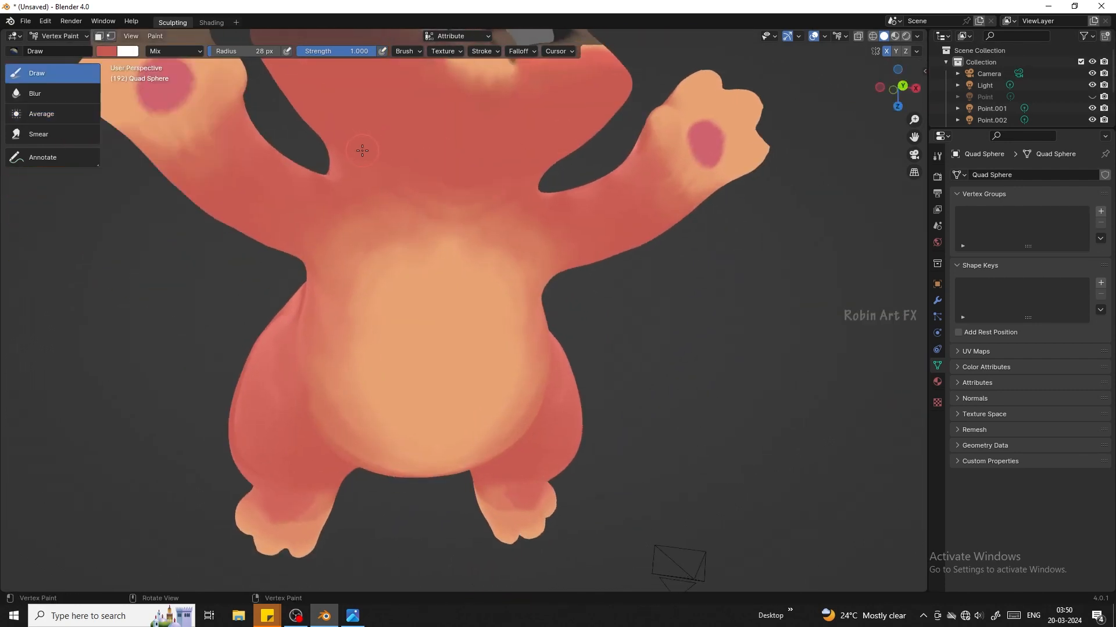
pyautogui.click(104, 52)
pyautogui.moveTo(343, 87)
pyautogui.mouseDown()
pyautogui.moveTo(593, 113)
pyautogui.moveTo(351, 87)
pyautogui.moveTo(354, 137)
pyautogui.mouseUp()
pyautogui.moveTo(897, 87); pyautogui.dragTo(910, 78)
pyautogui.moveTo(373, 410)
pyautogui.mouseDown()
pyautogui.moveTo(316, 332)
pyautogui.moveTo(378, 421)
pyautogui.mouseUp()
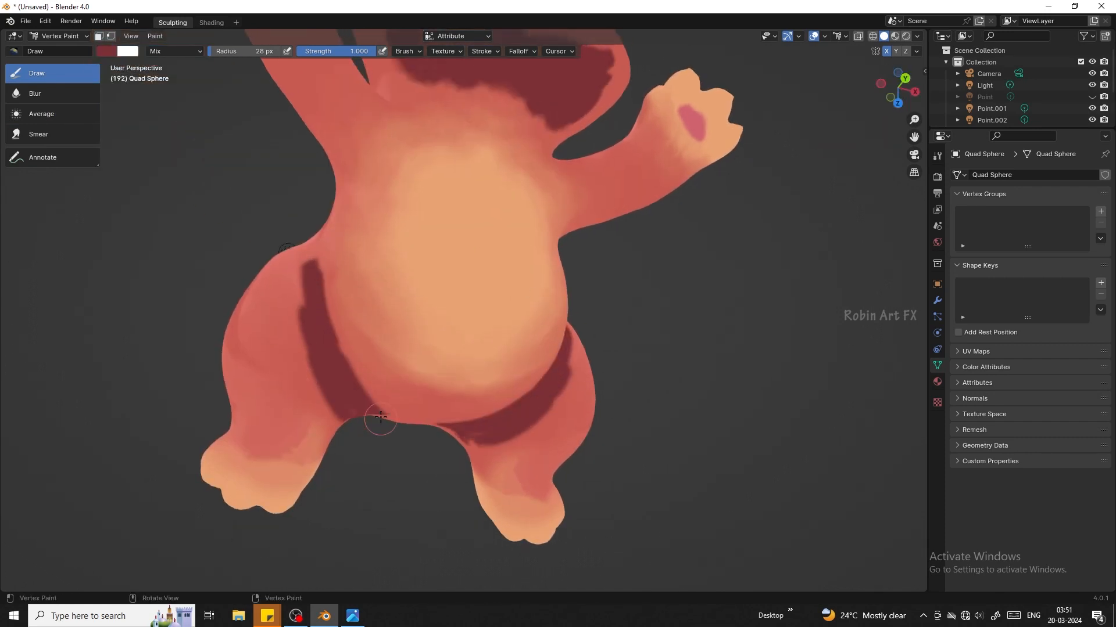
# - Fill the inside of both ears with the dark maroon
pyautogui.moveTo(910, 88)
pyautogui.mouseDown()
pyautogui.moveTo(898, 89)
pyautogui.moveTo(923, 86)
pyautogui.mouseUp()
pyautogui.moveTo(439, 169)
pyautogui.mouseDown()
pyautogui.moveTo(436, 208)
pyautogui.moveTo(459, 146)
pyautogui.moveTo(478, 266)
pyautogui.mouseUp()
pyautogui.moveTo(916, 87); pyautogui.dragTo(892, 88)
pyautogui.moveTo(311, 224)
pyautogui.mouseDown()
pyautogui.moveTo(323, 162)
pyautogui.moveTo(328, 218)
pyautogui.mouseUp()
# - Blend the pink highlights of the forehead stripes into the surrounding fur with the Average brush
pyautogui.moveTo(898, 88); pyautogui.dragTo(921, 86)
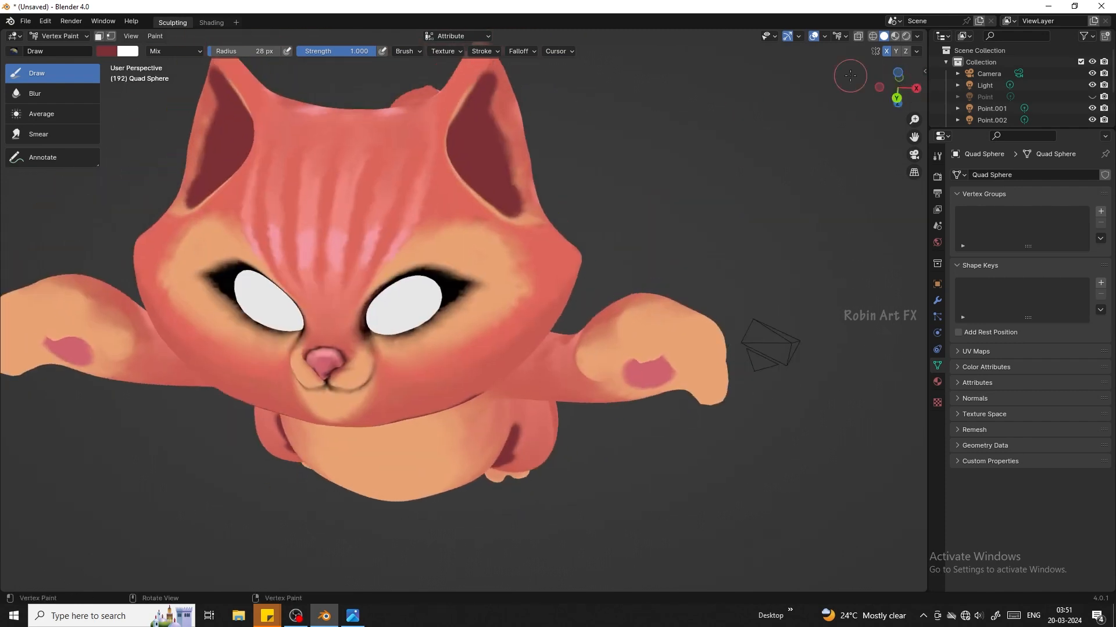
pyautogui.moveTo(326, 204); pyautogui.dragTo(351, 118)
pyautogui.moveTo(364, 208); pyautogui.dragTo(381, 132)
pyautogui.moveTo(412, 166); pyautogui.dragTo(429, 115)
pyautogui.click(41, 114)
pyautogui.moveTo(340, 136)
pyautogui.mouseDown()
pyautogui.moveTo(328, 215)
pyautogui.moveTo(298, 142)
pyautogui.moveTo(294, 156)
pyautogui.moveTo(352, 251)
pyautogui.moveTo(418, 125)
pyautogui.mouseUp()
pyautogui.moveTo(418, 125); pyautogui.dragTo(333, 247)
# - Average and smear the maroon inside the ears into the lighter fur at the ear edges
pyautogui.moveTo(484, 78); pyautogui.dragTo(517, 208)
pyautogui.moveTo(517, 208); pyautogui.dragTo(466, 154)
pyautogui.click(39, 134)
pyautogui.moveTo(500, 111)
pyautogui.mouseDown()
pyautogui.moveTo(475, 136)
pyautogui.moveTo(534, 224)
pyautogui.mouseUp()
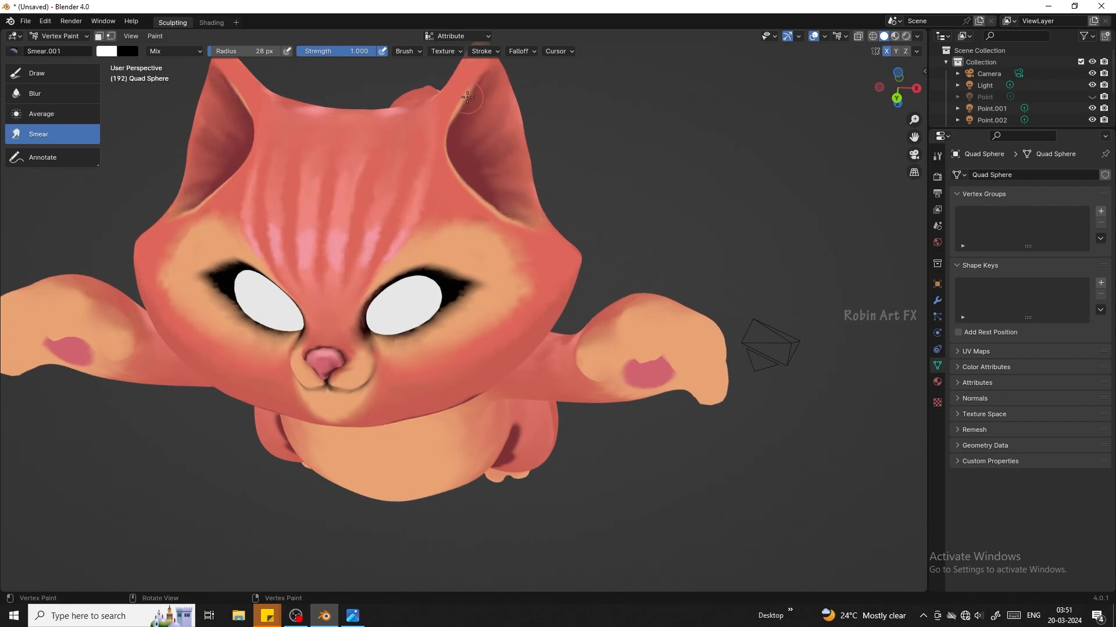
# - Smear the maroon shading outward at the base of the ears into the surrounding head fur
pyautogui.moveTo(456, 160); pyautogui.dragTo(515, 206)
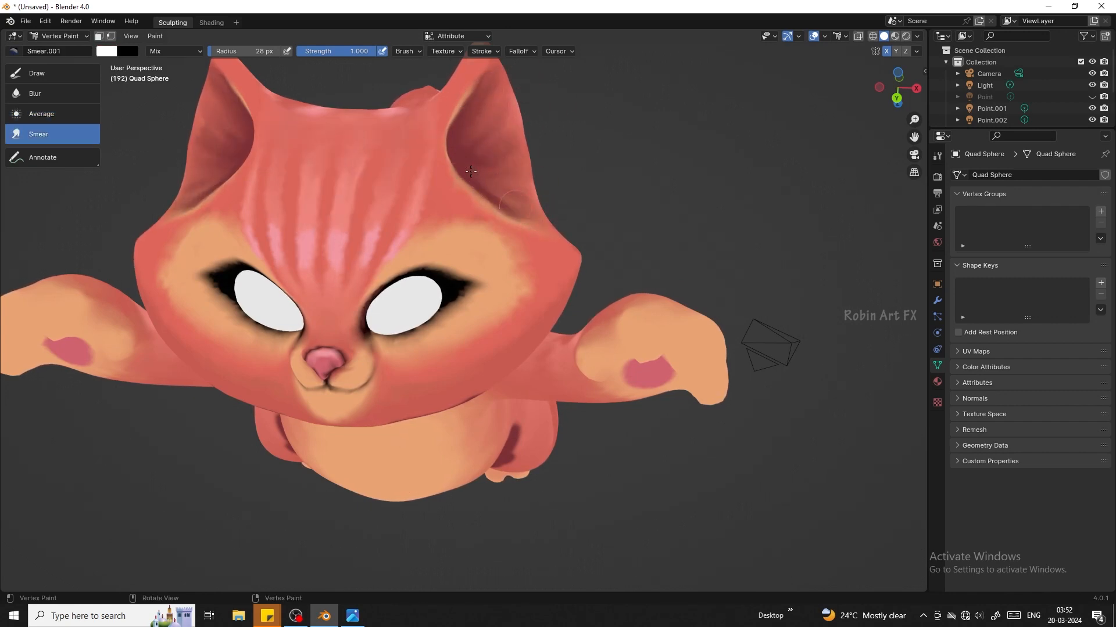
pyautogui.moveTo(904, 141); pyautogui.dragTo(482, 96, button='middle')
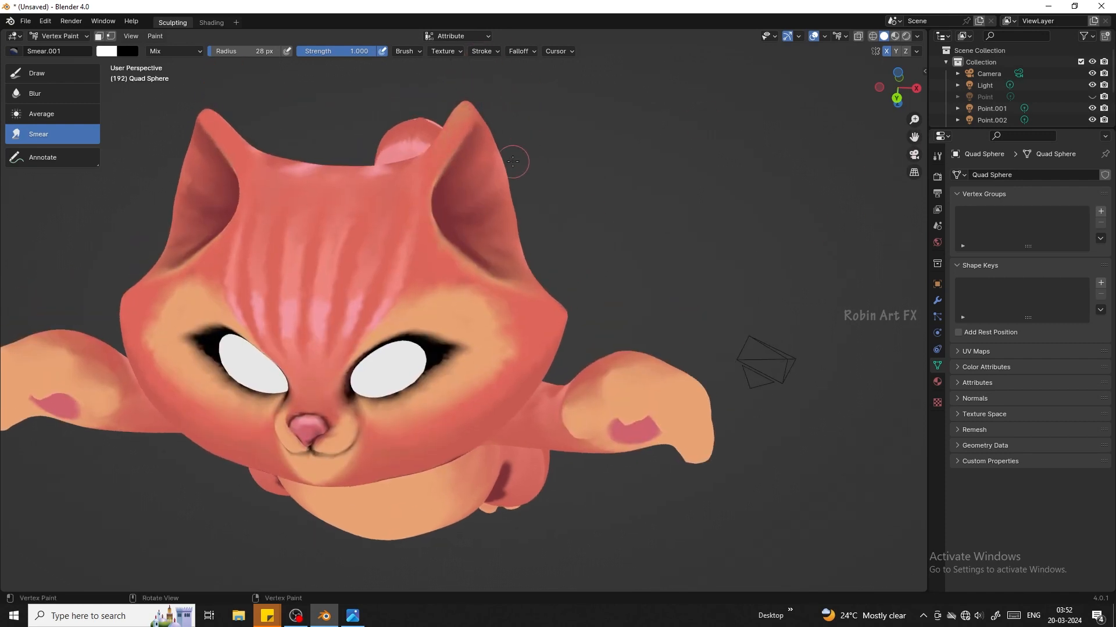
pyautogui.moveTo(444, 278)
pyautogui.mouseDown()
pyautogui.moveTo(499, 308)
pyautogui.moveTo(490, 317)
pyautogui.moveTo(511, 332)
pyautogui.mouseUp()
pyautogui.moveTo(483, 296); pyautogui.dragTo(539, 348)
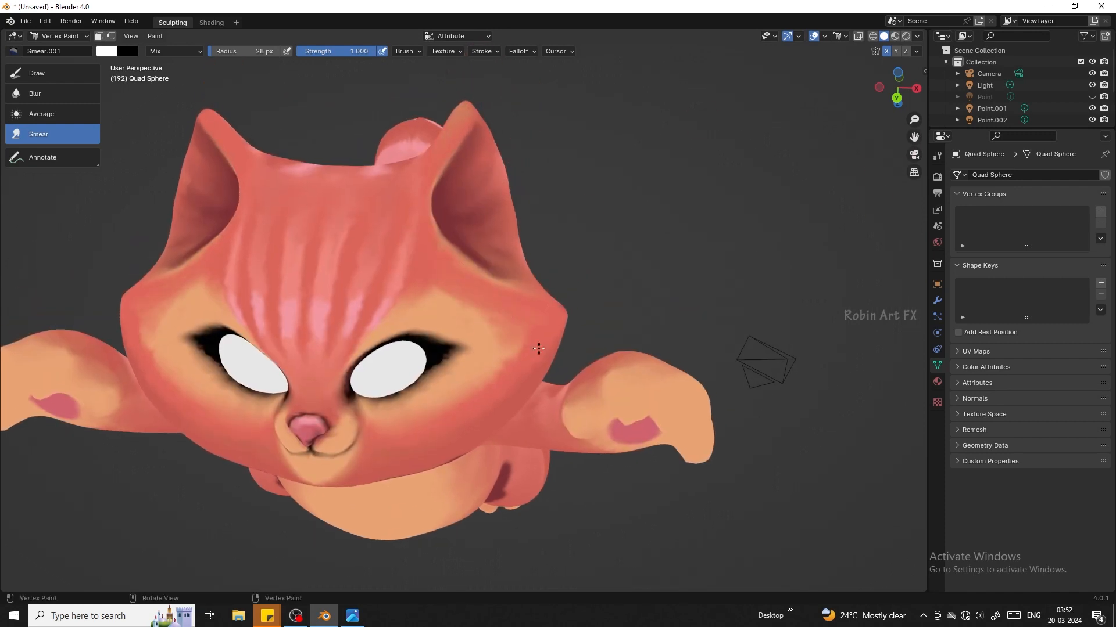
# - Smear the maroon shadow under the chin outward and up into the cheeks
pyautogui.moveTo(896, 96); pyautogui.dragTo(933, 67)
pyautogui.moveTo(426, 337); pyautogui.dragTo(500, 347)
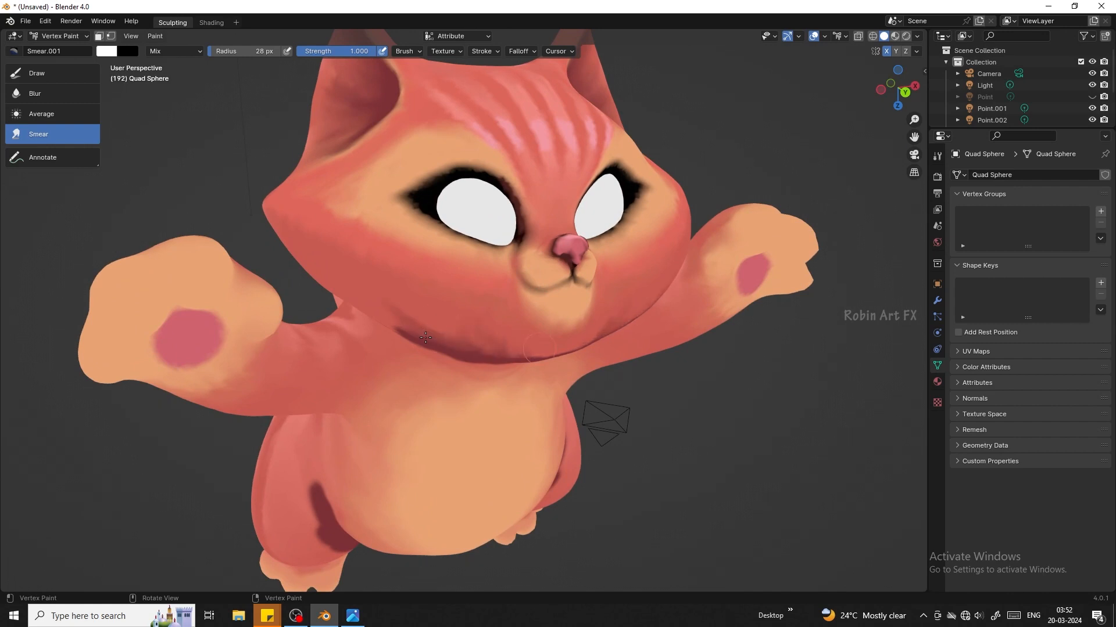
pyautogui.moveTo(901, 92); pyautogui.dragTo(875, 92)
pyautogui.moveTo(538, 240)
pyautogui.mouseDown()
pyautogui.moveTo(479, 254)
pyautogui.moveTo(472, 273)
pyautogui.moveTo(602, 197)
pyautogui.mouseUp()
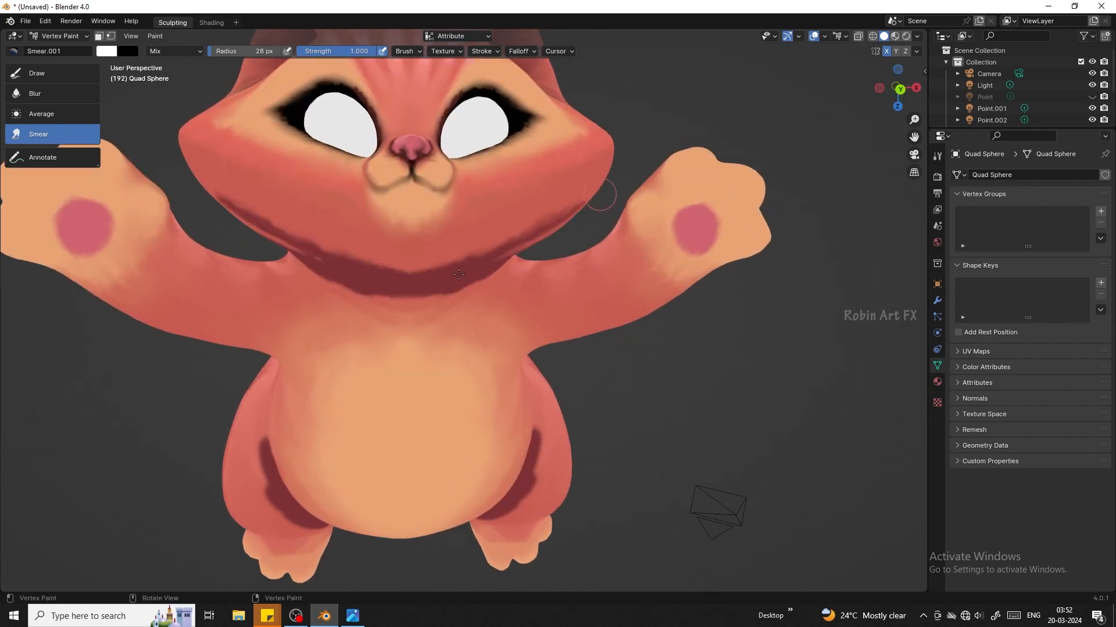
pyautogui.moveTo(482, 267); pyautogui.dragTo(523, 237)
pyautogui.moveTo(428, 279); pyautogui.dragTo(491, 236)
pyautogui.moveTo(379, 220); pyautogui.dragTo(388, 234)
pyautogui.moveTo(882, 84); pyautogui.dragTo(898, 86)
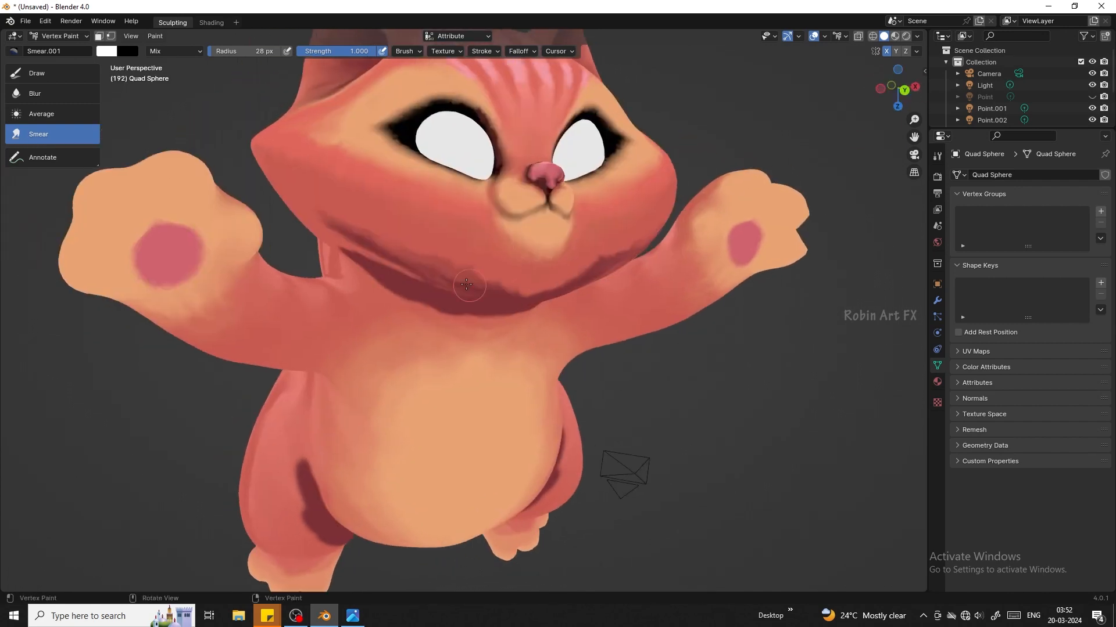
pyautogui.moveTo(409, 269); pyautogui.dragTo(364, 250)
pyautogui.moveTo(876, 100); pyautogui.dragTo(899, 98)
pyautogui.moveTo(463, 139); pyautogui.dragTo(409, 94)
pyautogui.moveTo(466, 167); pyautogui.dragTo(403, 117)
pyautogui.moveTo(490, 168); pyautogui.dragTo(403, 93)
# - Paint additional maroon along the underside of the jaw with the Draw brush
pyautogui.click(49, 73)
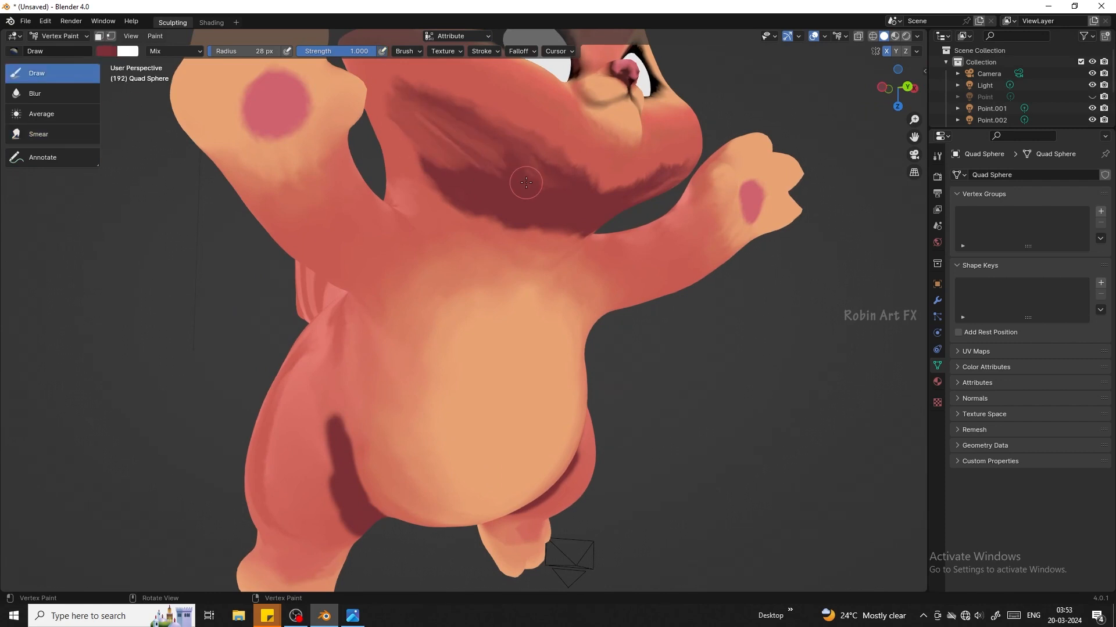
pyautogui.click(115, 50)
pyautogui.moveTo(498, 164)
pyautogui.mouseDown()
pyautogui.moveTo(430, 140)
pyautogui.moveTo(388, 93)
pyautogui.mouseUp()
# - Smear the added jaw shadow toward the cheek and neck with a 55 px brush
pyautogui.click(48, 133)
pyautogui.moveTo(419, 135); pyautogui.dragTo(385, 112)
pyautogui.moveTo(446, 152); pyautogui.dragTo(405, 138)
pyautogui.moveTo(478, 194); pyautogui.dragTo(432, 165)
pyautogui.moveTo(494, 147); pyautogui.dragTo(405, 101)
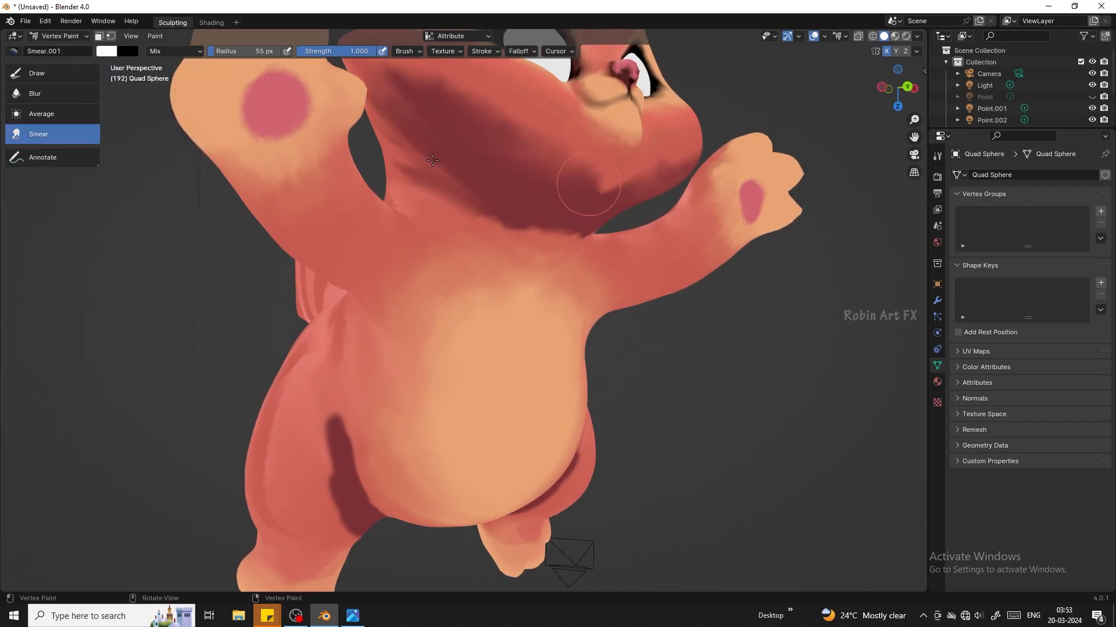
pyautogui.moveTo(526, 215)
pyautogui.mouseDown()
pyautogui.moveTo(476, 201)
pyautogui.moveTo(473, 185)
pyautogui.mouseUp()
# - Smear the maroon creases between the belly and legs into the surrounding fur
pyautogui.moveTo(338, 414)
pyautogui.mouseDown()
pyautogui.moveTo(352, 507)
pyautogui.moveTo(340, 416)
pyautogui.mouseUp()
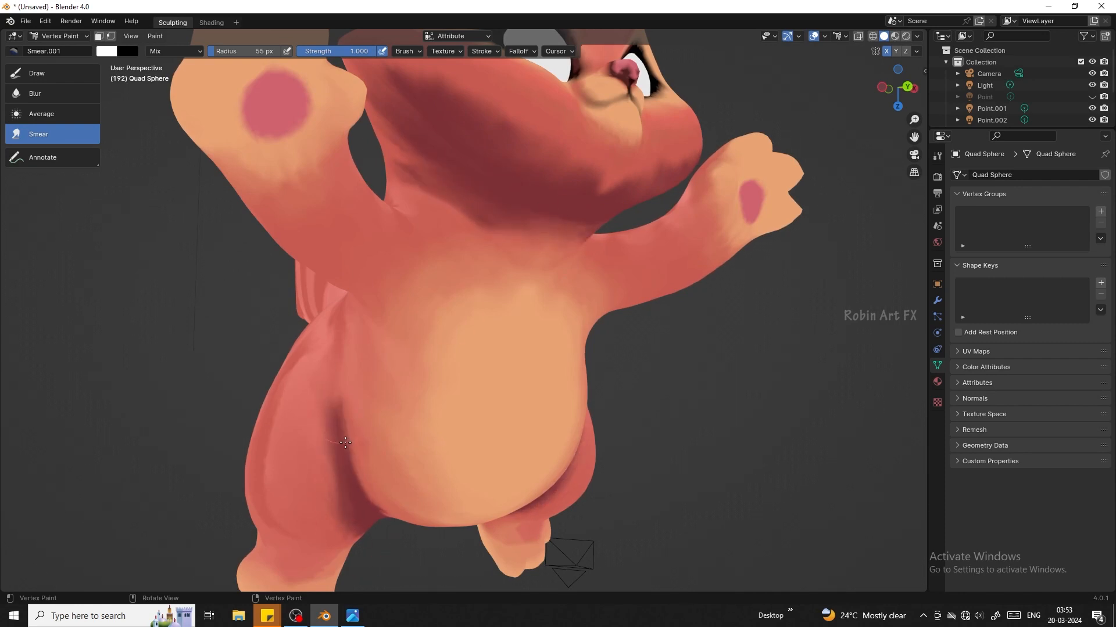
pyautogui.moveTo(353, 465); pyautogui.dragTo(339, 377)
pyautogui.moveTo(901, 96); pyautogui.dragTo(871, 35)
pyautogui.moveTo(477, 391); pyautogui.dragTo(414, 405)
pyautogui.moveTo(456, 355)
pyautogui.mouseDown()
pyautogui.moveTo(489, 379)
pyautogui.moveTo(514, 372)
pyautogui.mouseUp()
pyautogui.moveTo(450, 400); pyautogui.dragTo(481, 375)
# - Soften the remaining shadow edges beneath the chin with the Smear brush from the front
pyautogui.moveTo(899, 87); pyautogui.dragTo(899, 157)
pyautogui.moveTo(446, 276); pyautogui.dragTo(491, 232)
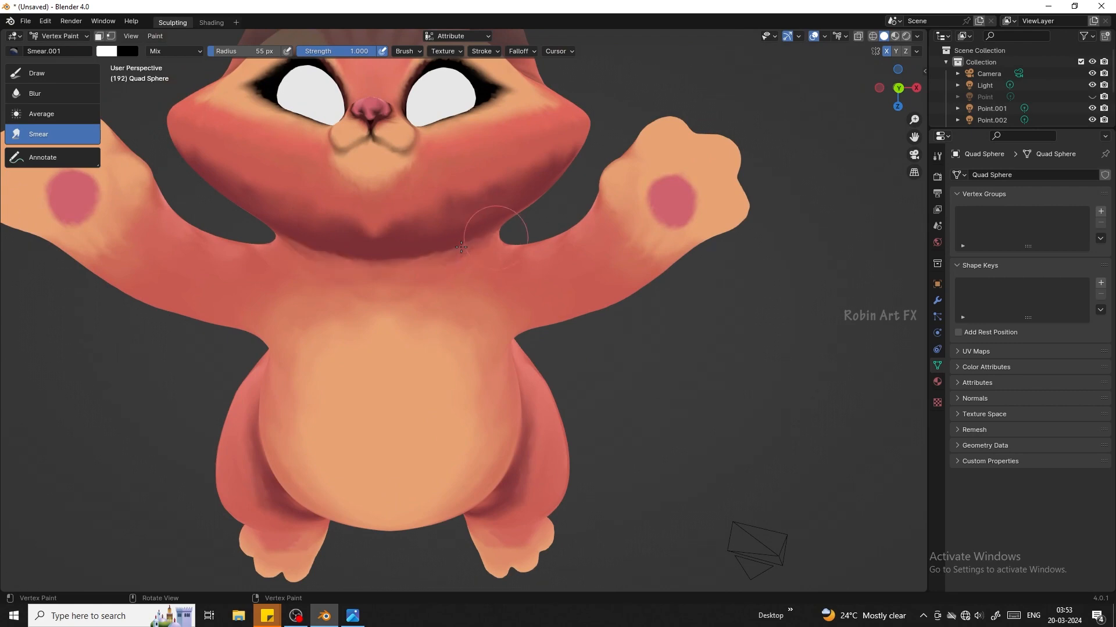
pyautogui.moveTo(530, 182); pyautogui.dragTo(497, 172)
# - Select the Draw brush and switch the solid viewport lighting from flat to a shaded MatCap
pyautogui.moveTo(898, 87)
pyautogui.mouseDown()
pyautogui.moveTo(912, 109)
pyautogui.moveTo(898, 111)
pyautogui.moveTo(880, 64)
pyautogui.mouseUp()
pyautogui.click(53, 73)
pyautogui.click(917, 36)
pyautogui.click(918, 92)
pyautogui.click(914, 120)
pyautogui.click(950, 159)
# - Reduce the Draw brush radius to 10 px and paint maroon around the palm pads, muzzle and chin, undoing stray strokes
pyautogui.press('[')
pyautogui.press('[')
pyautogui.press('[')
pyautogui.press('[')
pyautogui.press('[')
pyautogui.press('[')
pyautogui.press('[')
pyautogui.press('[')
pyautogui.press('[')
pyautogui.press('[')
pyautogui.press('[')
pyautogui.press('[')
pyautogui.press('[')
pyautogui.moveTo(554, 125)
pyautogui.mouseDown()
pyautogui.moveTo(596, 119)
pyautogui.moveTo(607, 147)
pyautogui.moveTo(581, 147)
pyautogui.moveTo(606, 156)
pyautogui.moveTo(628, 203)
pyautogui.moveTo(581, 206)
pyautogui.moveTo(547, 142)
pyautogui.moveTo(559, 192)
pyautogui.mouseUp()
pyautogui.moveTo(262, 123)
pyautogui.mouseDown()
pyautogui.moveTo(302, 137)
pyautogui.moveTo(263, 169)
pyautogui.mouseUp()
pyautogui.moveTo(882, 79); pyautogui.dragTo(908, 104)
pyautogui.hotkey('ctrl', 'z')
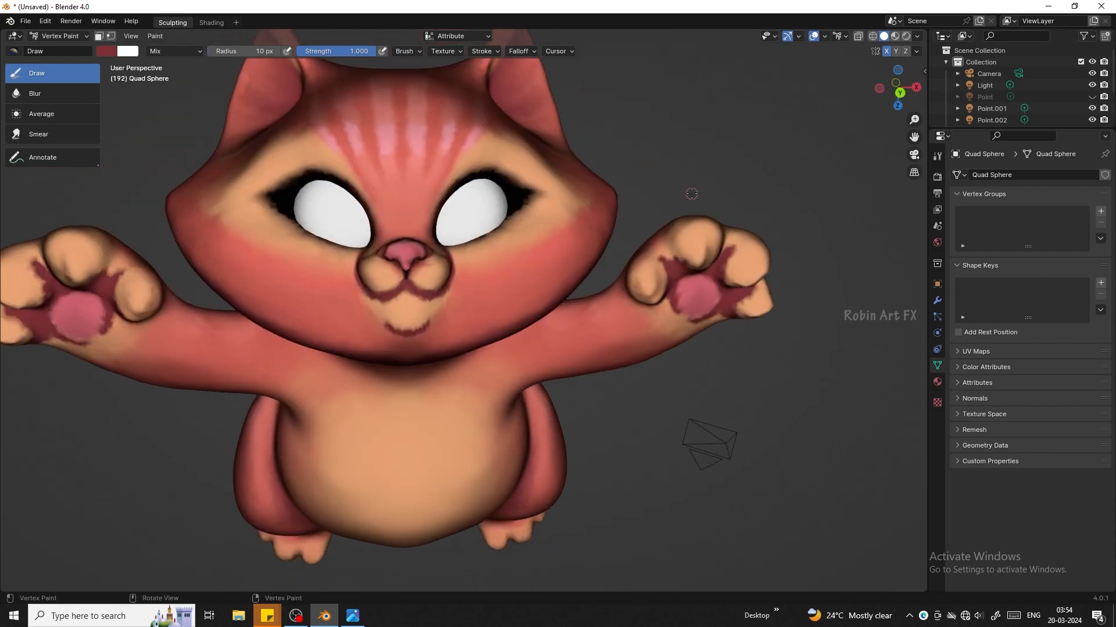
pyautogui.moveTo(458, 249); pyautogui.dragTo(535, 209)
pyautogui.hotkey('ctrl', 'z')
# - Paint maroon into the gaps between the toes of both feet
pyautogui.moveTo(897, 101); pyautogui.dragTo(888, 79)
pyautogui.moveTo(501, 530); pyautogui.dragTo(511, 565)
pyautogui.moveTo(547, 518)
pyautogui.mouseDown()
pyautogui.moveTo(540, 546)
pyautogui.moveTo(546, 515)
pyautogui.mouseUp()
pyautogui.moveTo(898, 103); pyautogui.dragTo(888, 68)
pyautogui.moveTo(478, 237)
pyautogui.mouseDown()
pyautogui.moveTo(493, 213)
pyautogui.moveTo(520, 222)
pyautogui.moveTo(542, 202)
pyautogui.mouseUp()
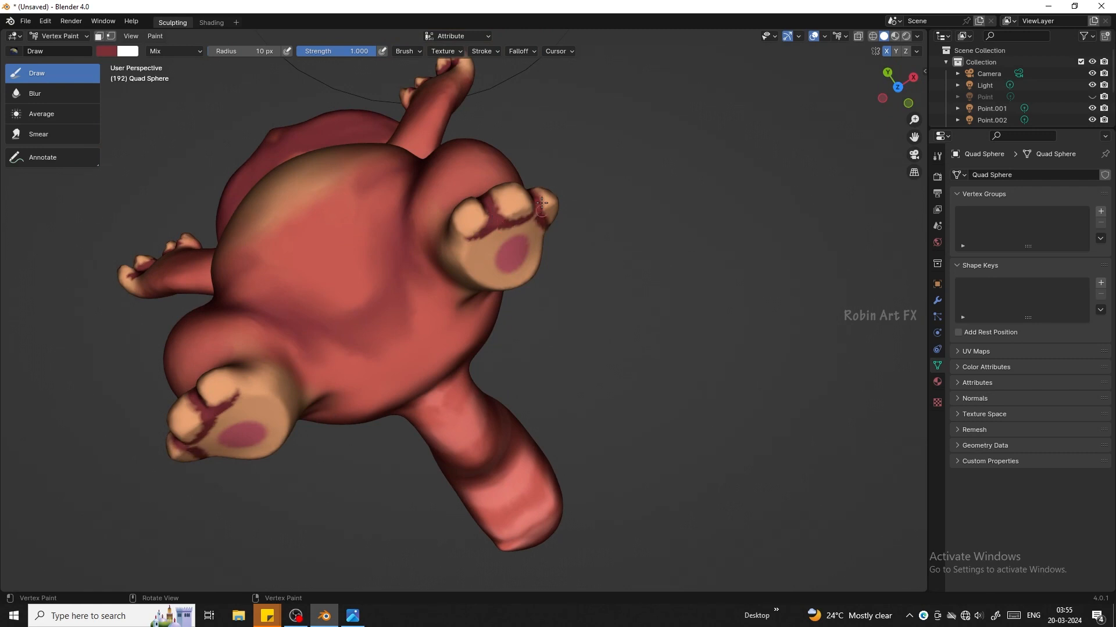
# - Blend the maroon between the foot toes into the soles with the Average brush
pyautogui.click(53, 114)
pyautogui.moveTo(235, 395)
pyautogui.mouseDown()
pyautogui.moveTo(201, 447)
pyautogui.moveTo(180, 387)
pyautogui.mouseUp()
pyautogui.moveTo(543, 228); pyautogui.dragTo(552, 224)
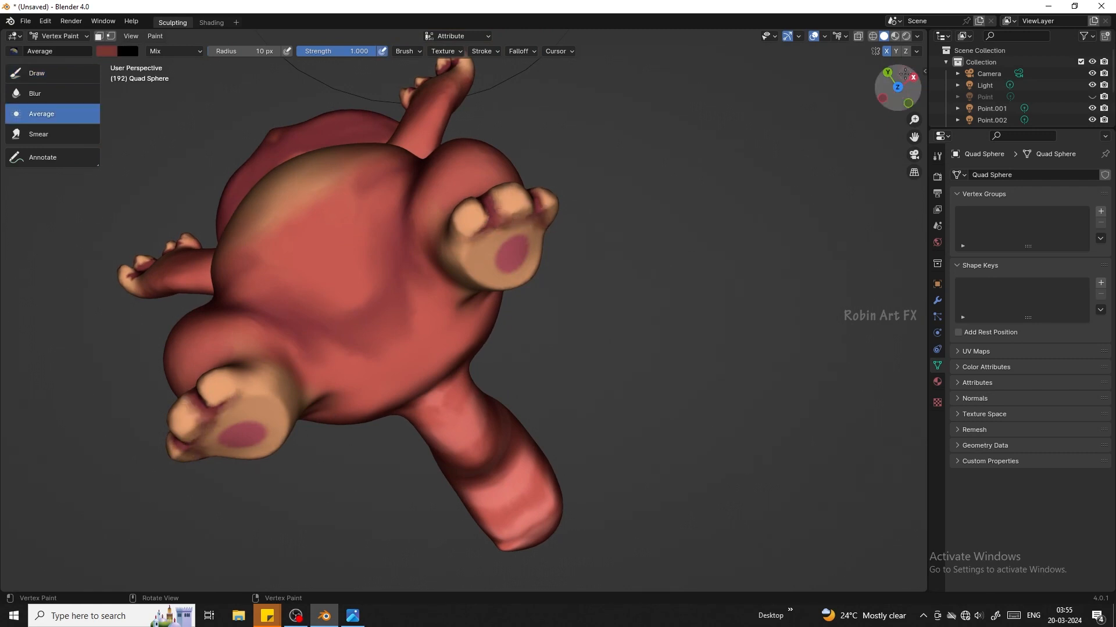
# - Average the maroon on the front palms and around the muzzle and chin into the neighbouring fur
pyautogui.moveTo(896, 82); pyautogui.dragTo(918, 157)
pyautogui.moveTo(670, 235); pyautogui.dragTo(723, 263)
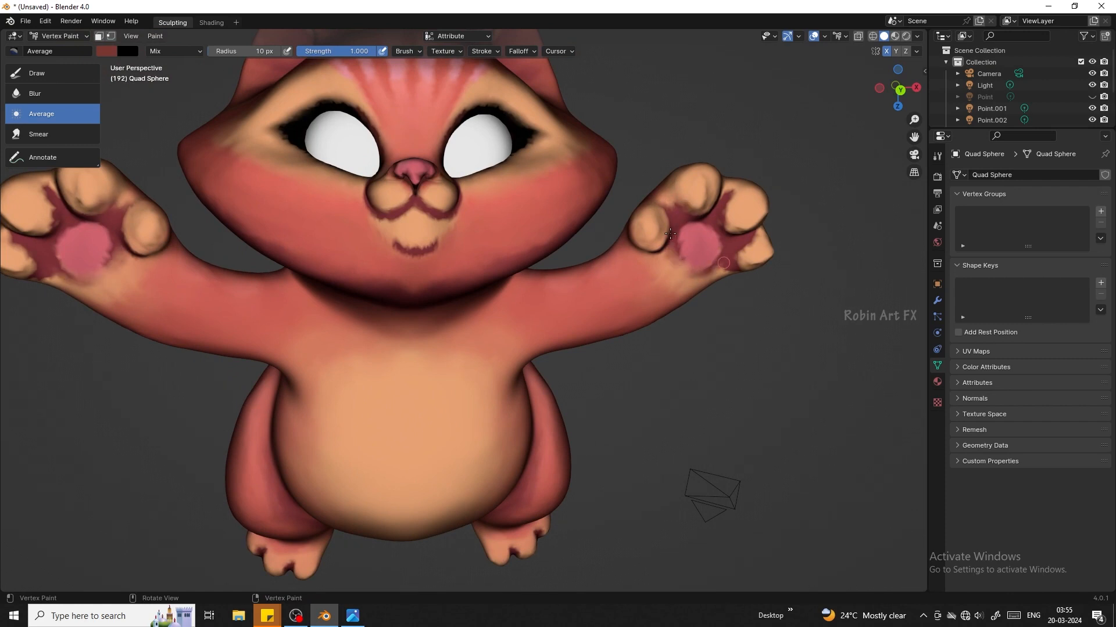
pyautogui.moveTo(670, 233)
pyautogui.mouseDown()
pyautogui.moveTo(724, 201)
pyautogui.moveTo(682, 208)
pyautogui.moveTo(719, 216)
pyautogui.mouseUp()
pyautogui.moveTo(446, 236)
pyautogui.mouseDown()
pyautogui.moveTo(413, 249)
pyautogui.moveTo(386, 214)
pyautogui.mouseUp()
pyautogui.click(48, 96)
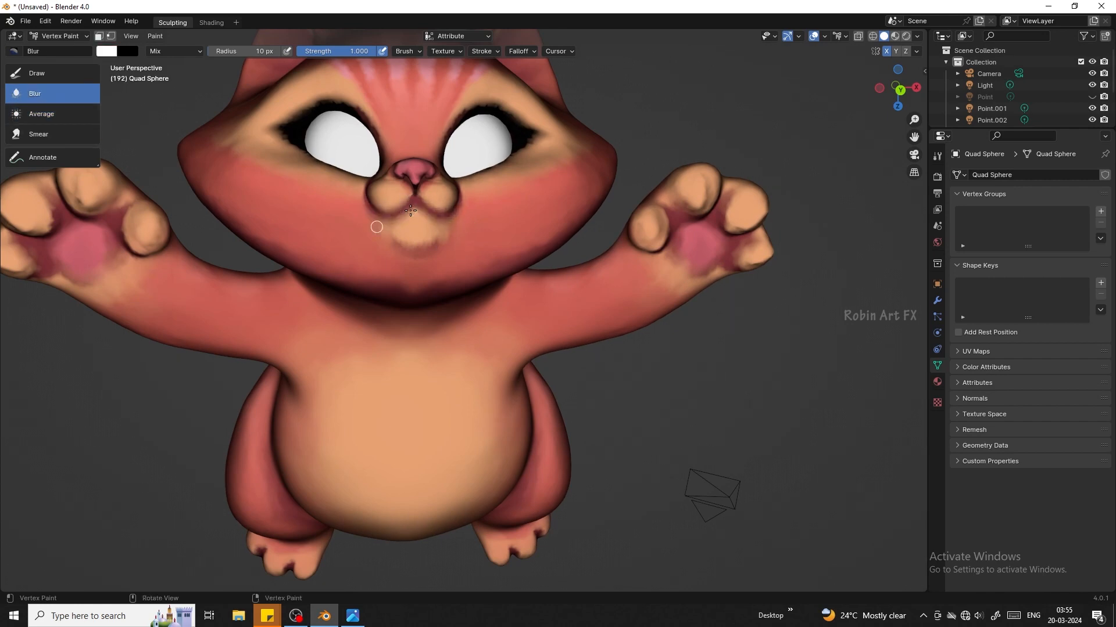
# - Paint the outer corners of the eye outlines black with the Draw brush
pyautogui.click(40, 74)
pyautogui.moveTo(312, 147)
pyautogui.mouseDown()
pyautogui.moveTo(279, 132)
pyautogui.moveTo(363, 177)
pyautogui.mouseUp()
pyautogui.moveTo(266, 133); pyautogui.dragTo(301, 150)
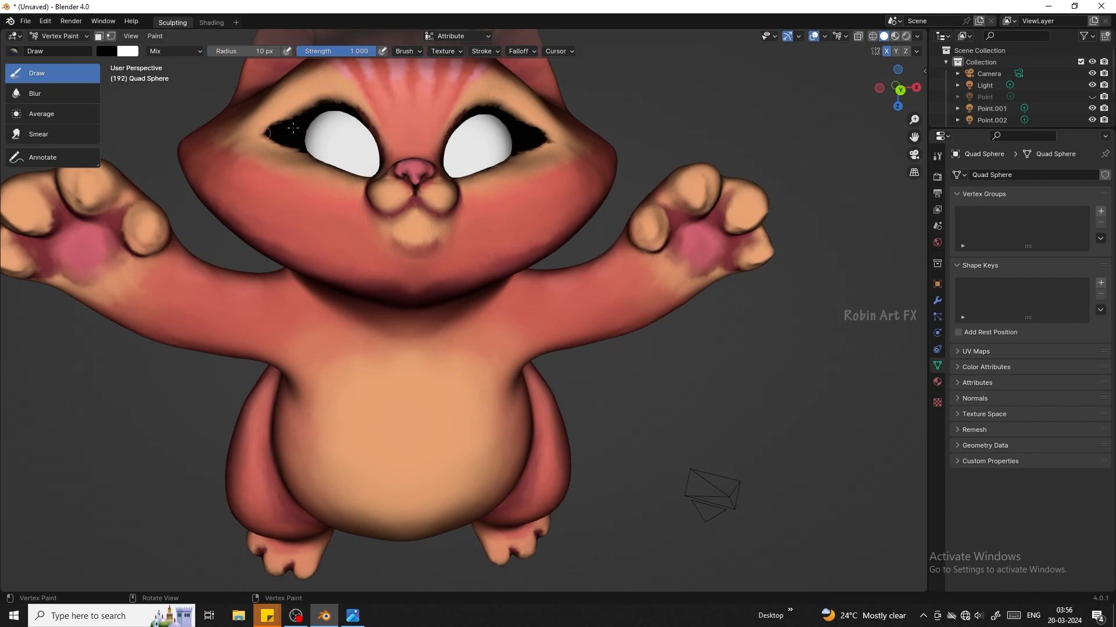
# - Sample the light peach fur colour and clean up the upper edge of the black eye outlines
pyautogui.click(107, 51)
pyautogui.click(216, 176)
pyautogui.click(285, 104)
pyautogui.moveTo(324, 91); pyautogui.dragTo(261, 126)
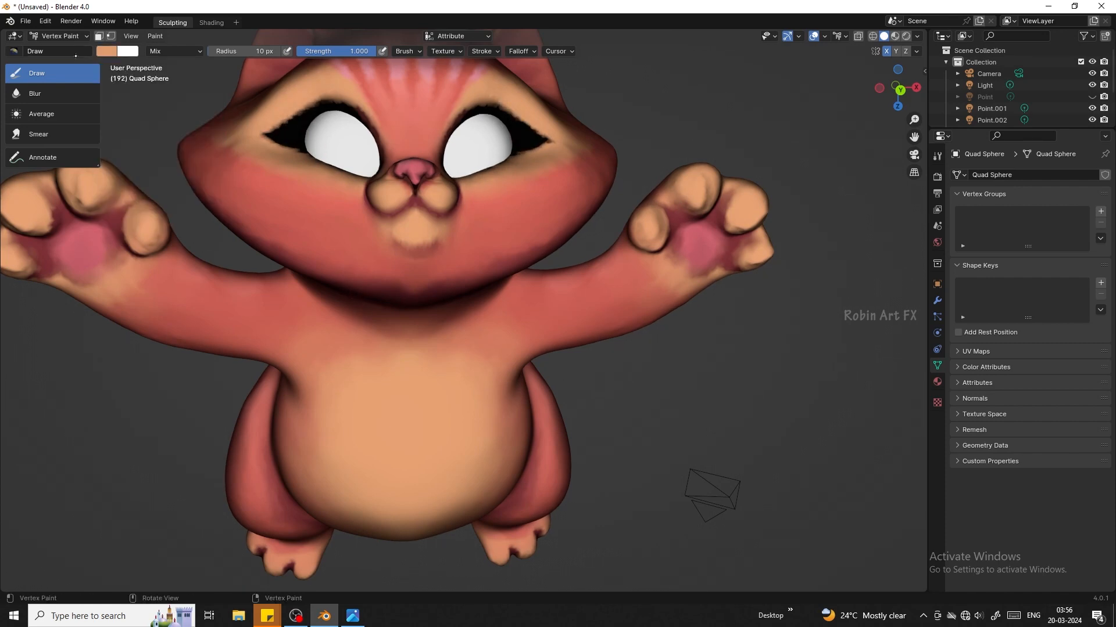
# - Sample black and outline the mouth, the chin line and the eye corners
pyautogui.click(106, 51)
pyautogui.click(216, 169)
pyautogui.moveTo(380, 215); pyautogui.dragTo(413, 201)
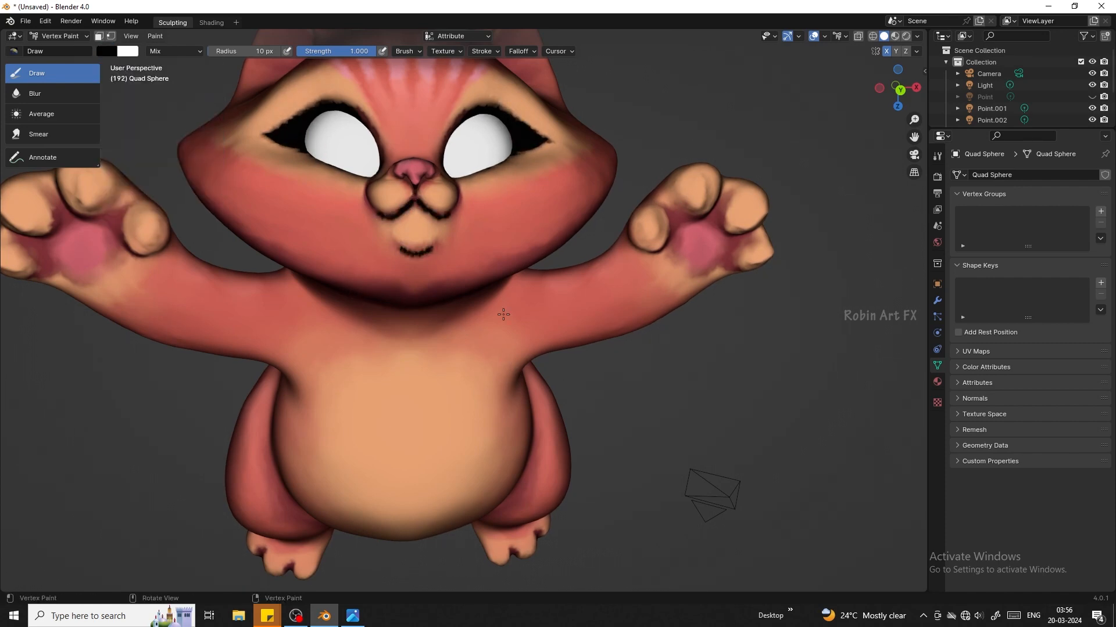
pyautogui.moveTo(510, 156); pyautogui.dragTo(549, 145)
# - Sample the peach fur again, thin the black outlines above the eyes and compare the result in the rendered view
pyautogui.click(106, 51)
pyautogui.click(216, 176)
pyautogui.moveTo(255, 132); pyautogui.dragTo(327, 98)
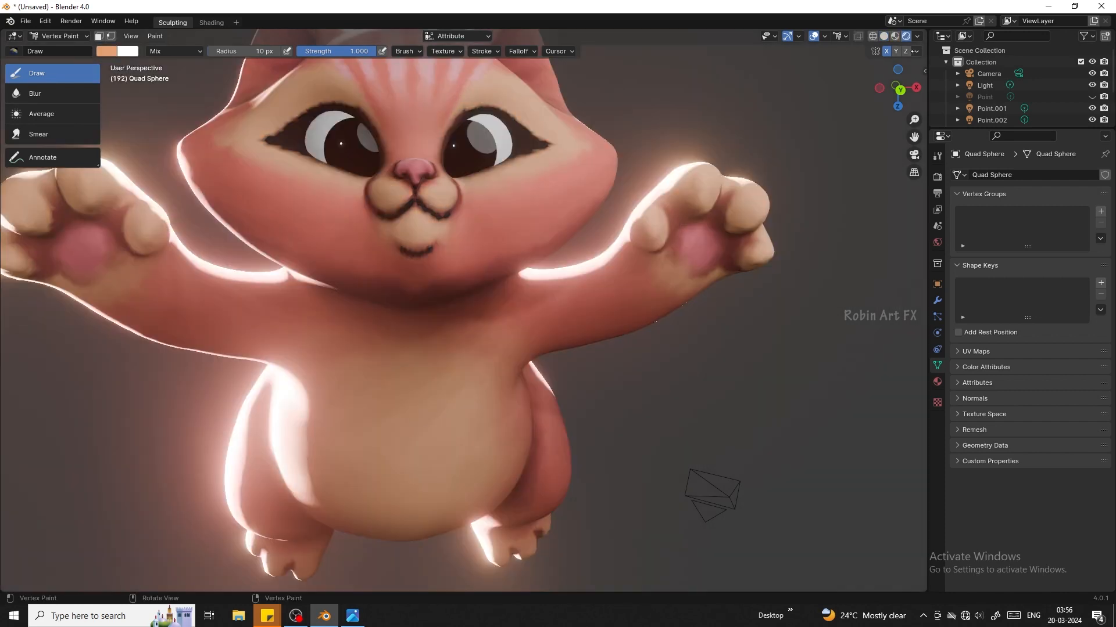
pyautogui.scroll(-5, 407, 290)
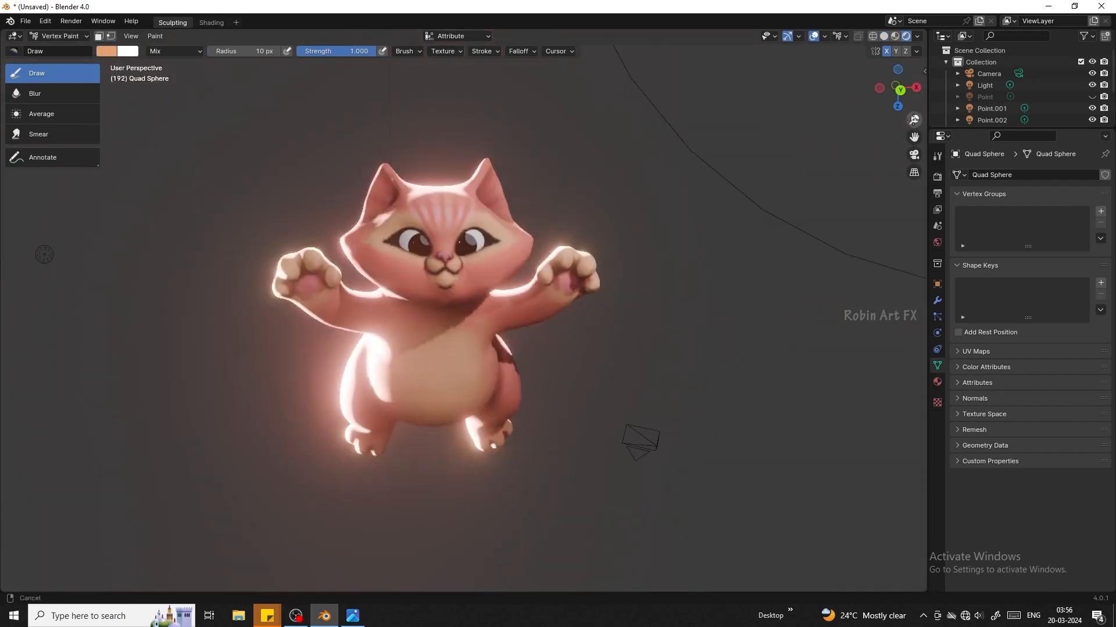
pyautogui.scroll(5, 406, 291)
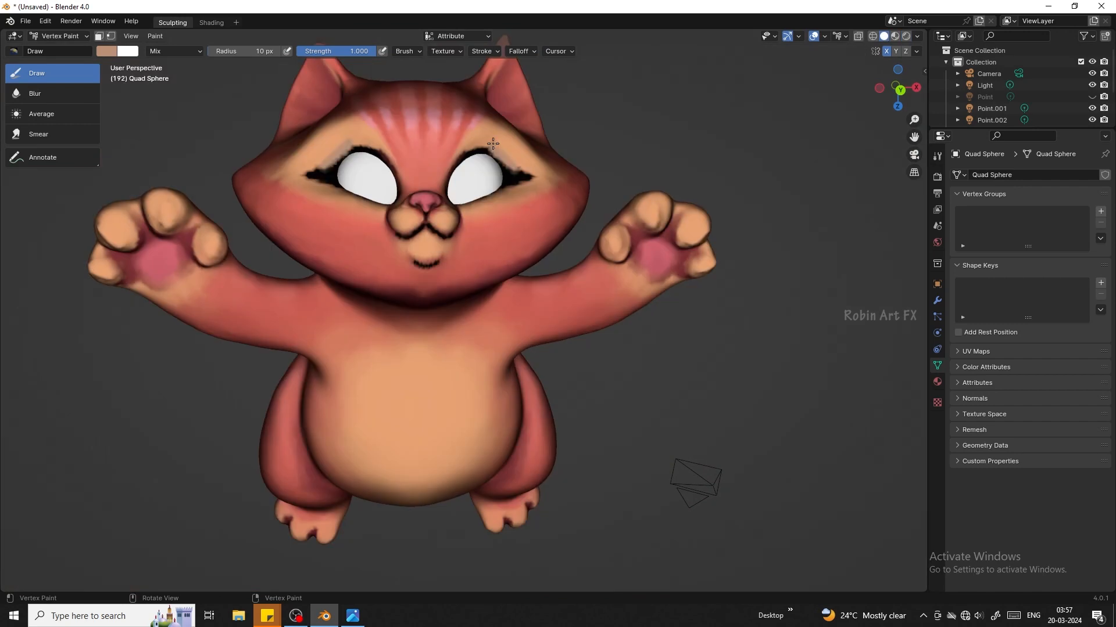
pyautogui.click(107, 51)
pyautogui.press('s')
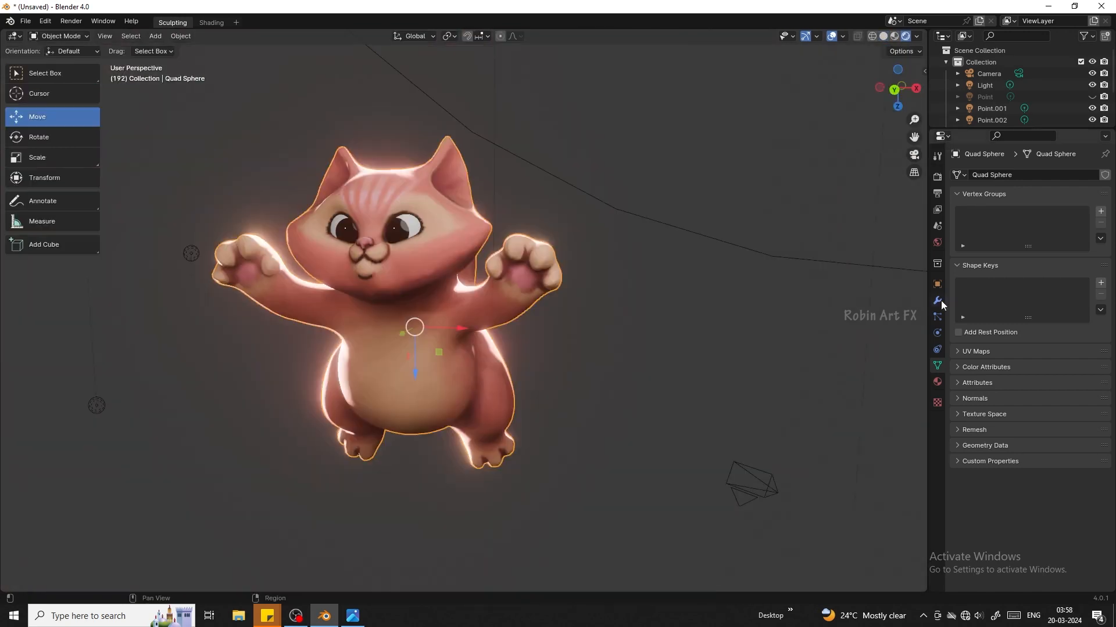
# - Add a Decimate modifier to the cat's body mesh and adjust its collapse ratio
pyautogui.click(937, 300)
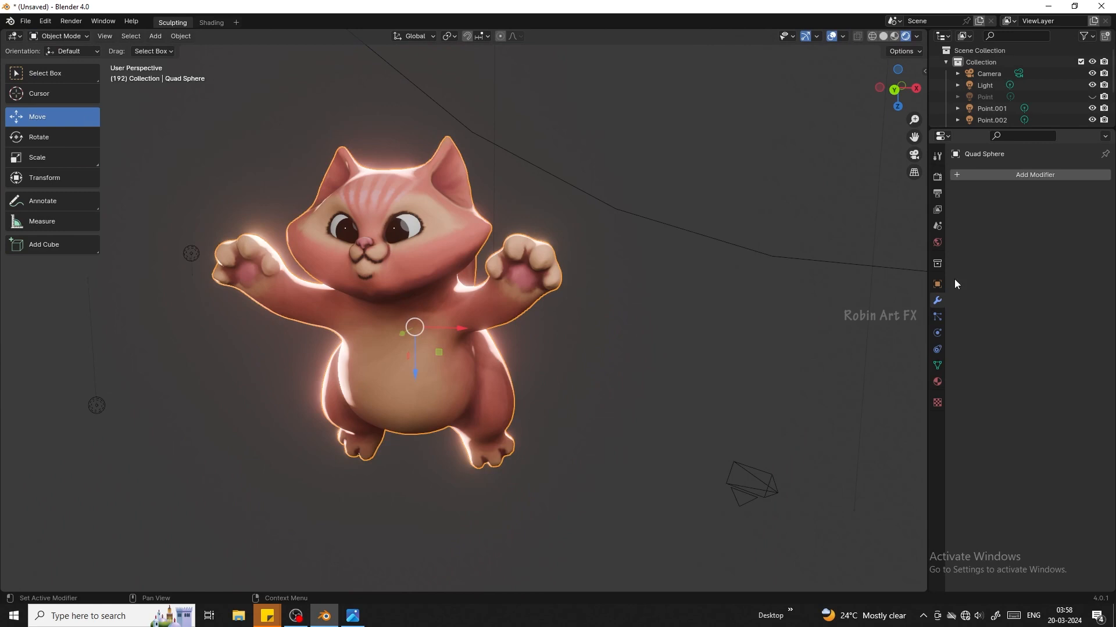
pyautogui.click(1005, 172)
pyautogui.moveTo(1005, 169)
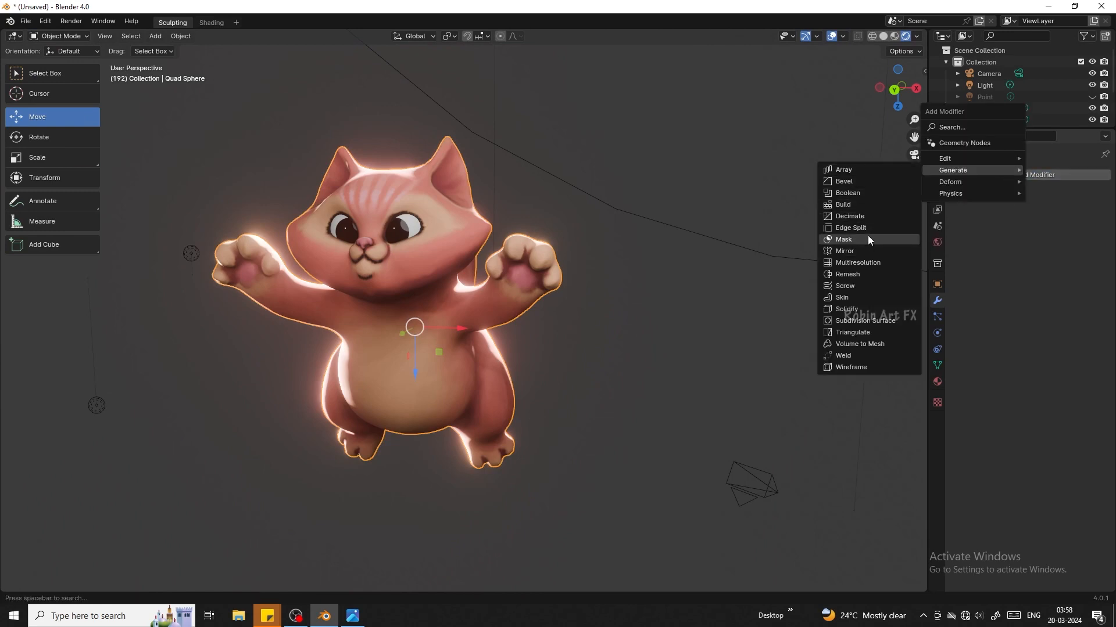
pyautogui.click(867, 219)
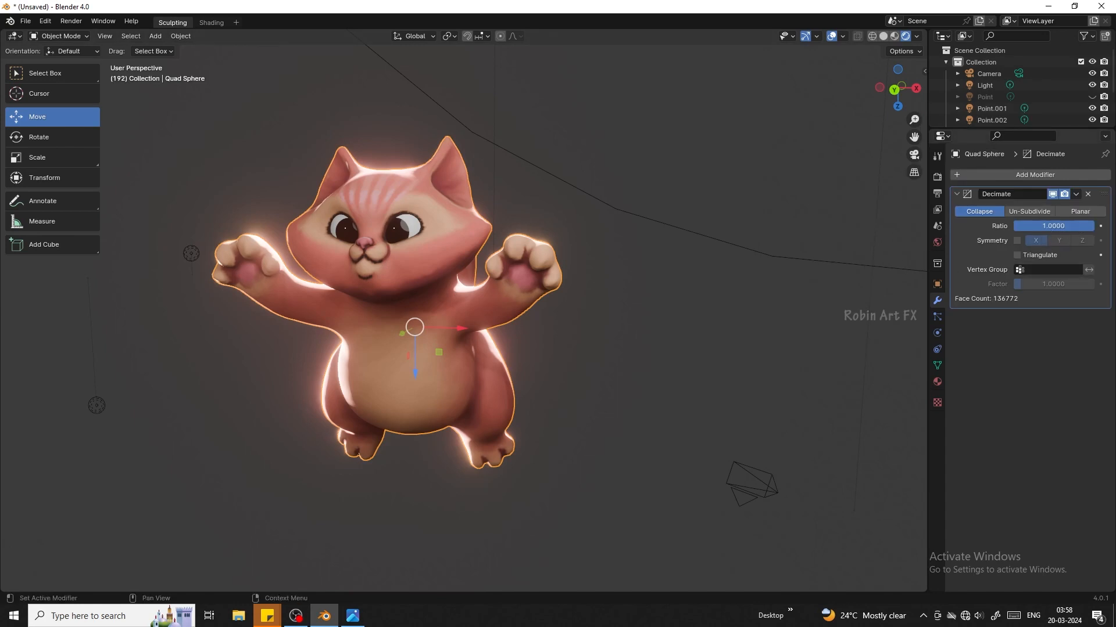
pyautogui.moveTo(1052, 226)
pyautogui.mouseDown()
pyautogui.moveTo(1013, 226)
pyautogui.moveTo(1094, 226)
pyautogui.mouseUp()
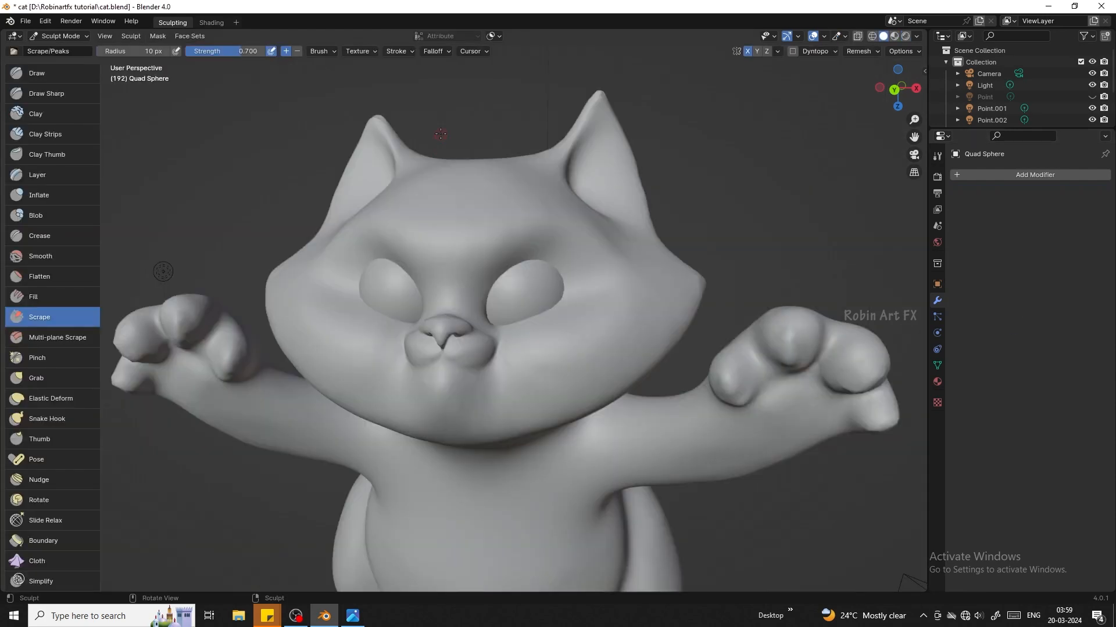
# - Enable dynamic topology for sculpting the body and review its detail settings
pyautogui.click(792, 52)
pyautogui.click(784, 79)
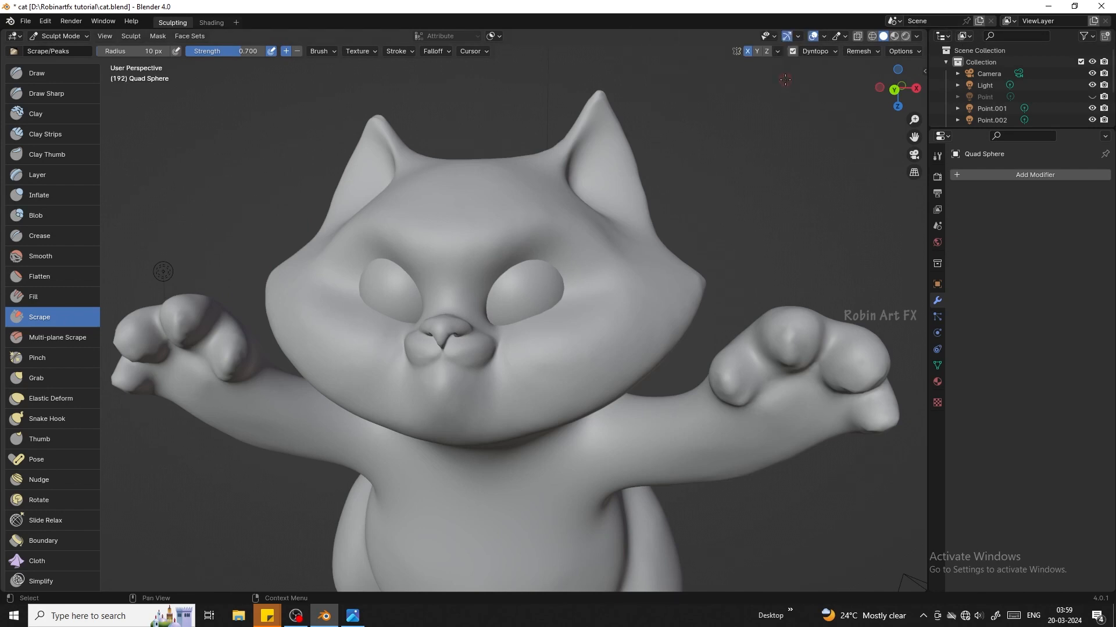
pyautogui.click(819, 51)
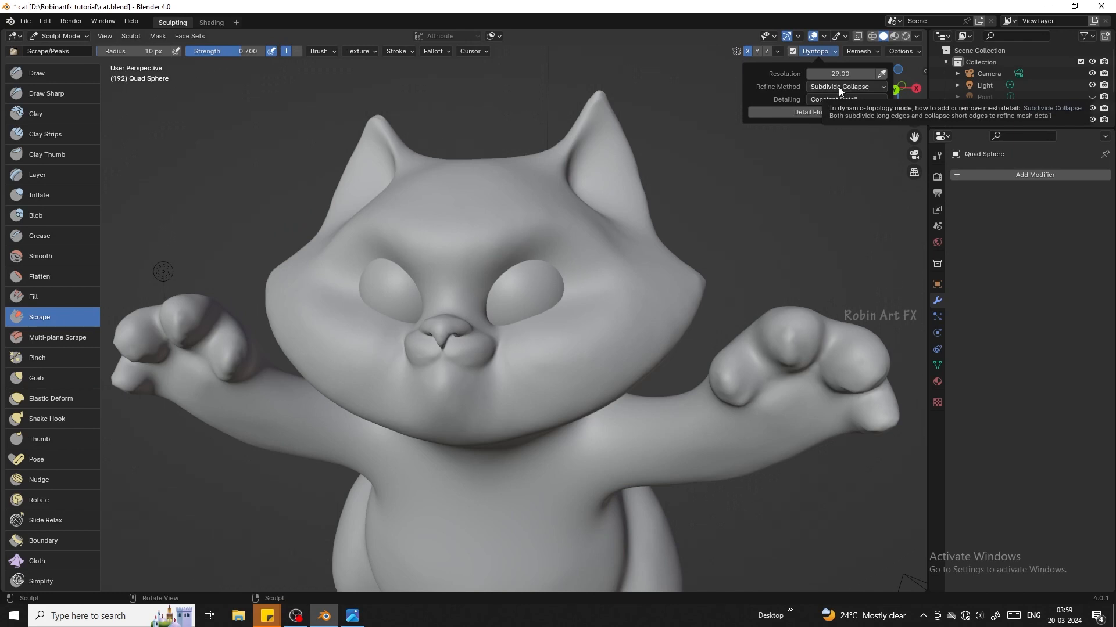
pyautogui.click(817, 51)
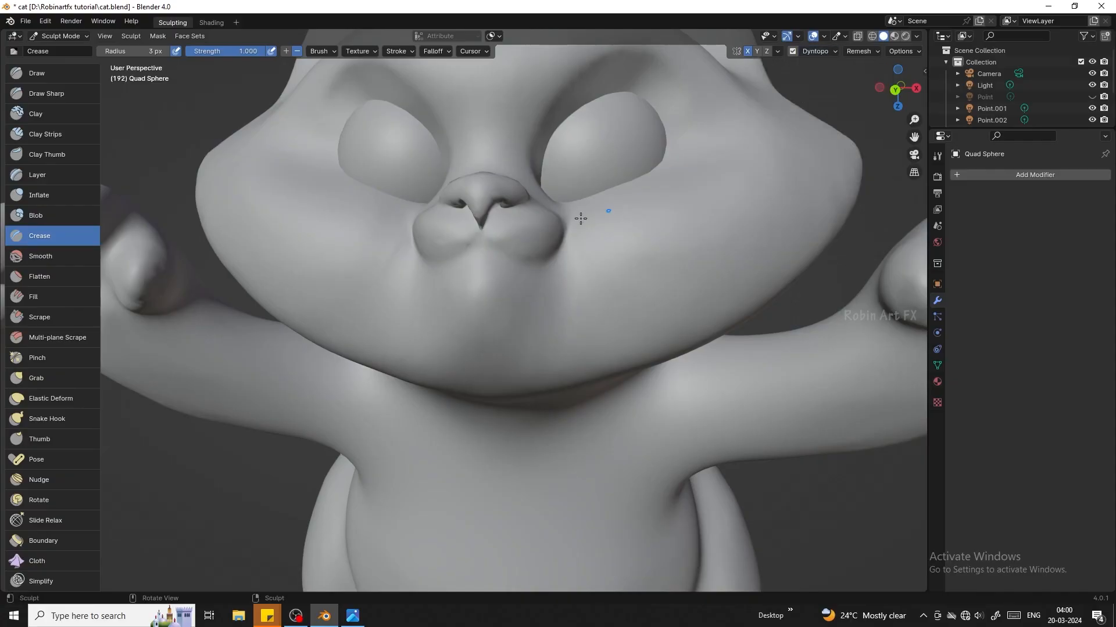
# - Carve the muzzle's lower edge and the eye rims with the Crease brush, smoothing around the eyes
pyautogui.moveTo(482, 242); pyautogui.dragTo(555, 256)
pyautogui.moveTo(555, 256)
pyautogui.mouseDown(button='middle')
pyautogui.moveTo(372, 247)
pyautogui.moveTo(456, 237)
pyautogui.mouseUp(button='middle')
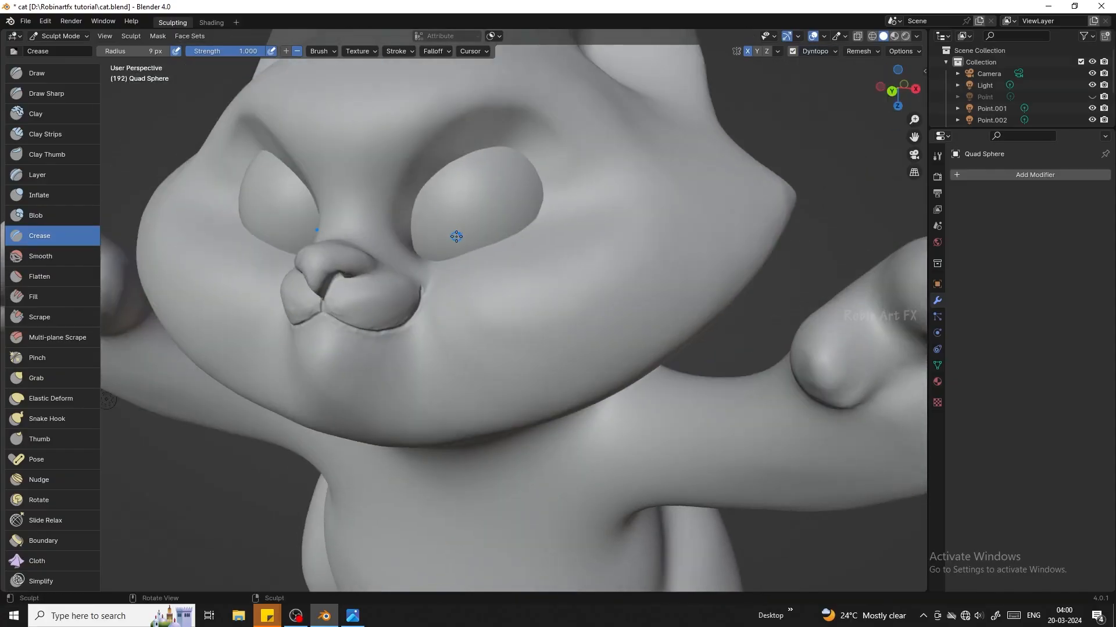
pyautogui.moveTo(413, 237); pyautogui.dragTo(547, 187)
pyautogui.moveTo(424, 191); pyautogui.dragTo(549, 190)
pyautogui.moveTo(317, 210)
pyautogui.keyDown('shift'); pyautogui.mouseDown()
pyautogui.moveTo(268, 155)
pyautogui.moveTo(238, 186)
pyautogui.mouseUp(); pyautogui.keyUp('shift')
pyautogui.keyDown('shift'); pyautogui.moveTo(494, 141); pyautogui.dragTo(539, 146); pyautogui.keyUp('shift')
# - Flatten the area over the upper eye rims with a resized brush and smooth it
pyautogui.hotkey('shift', 't')
pyautogui.moveTo(486, 149)
pyautogui.mouseDown()
pyautogui.moveTo(454, 157)
pyautogui.moveTo(413, 204)
pyautogui.mouseUp()
pyautogui.press('f')
pyautogui.click(483, 200)
pyautogui.moveTo(512, 125)
pyautogui.mouseDown()
pyautogui.moveTo(407, 213)
pyautogui.moveTo(407, 186)
pyautogui.mouseUp()
pyautogui.hotkey('shift', 's')
pyautogui.moveTo(495, 145); pyautogui.dragTo(526, 152)
# - Scrape the muzzle puffs flatter with a 33 px brush and smooth the surface beside the nose
pyautogui.moveTo(560, 274); pyautogui.dragTo(587, 276, button='middle')
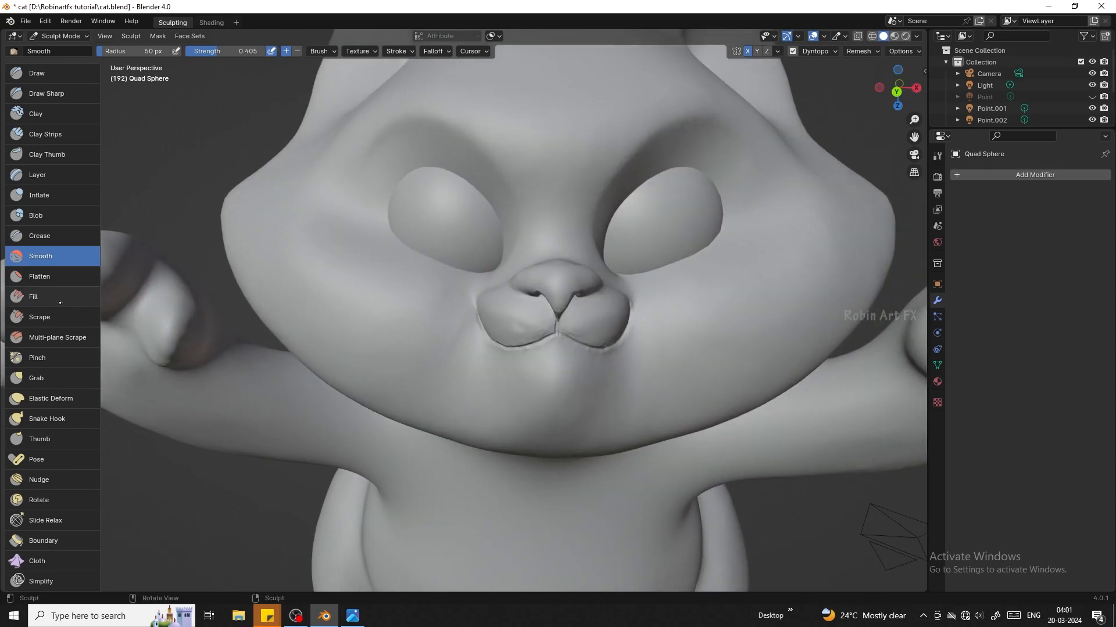
pyautogui.click(60, 313)
pyautogui.moveTo(511, 318)
pyautogui.mouseDown()
pyautogui.moveTo(550, 326)
pyautogui.moveTo(507, 322)
pyautogui.mouseUp()
pyautogui.press('f')
pyautogui.click(567, 337)
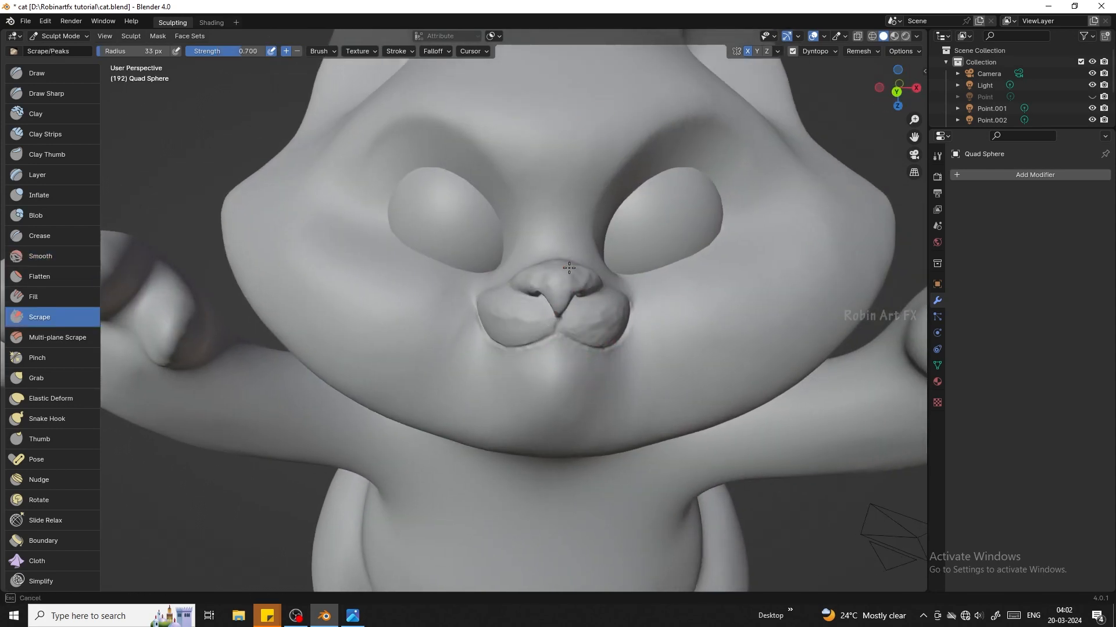
pyautogui.hotkey('shift', 's')
pyautogui.moveTo(576, 290); pyautogui.dragTo(584, 303)
# - Refine the underside of the muzzle with Crease and smooth its puffs and outer corners
pyautogui.moveTo(558, 395); pyautogui.dragTo(572, 415, button='middle')
pyautogui.hotkey('shift', 'c')
pyautogui.moveTo(674, 485)
pyautogui.mouseDown()
pyautogui.moveTo(642, 457)
pyautogui.moveTo(650, 434)
pyautogui.moveTo(694, 416)
pyautogui.mouseUp()
pyautogui.moveTo(922, 142); pyautogui.dragTo(911, 113, button='middle')
pyautogui.moveTo(587, 202); pyautogui.dragTo(570, 181)
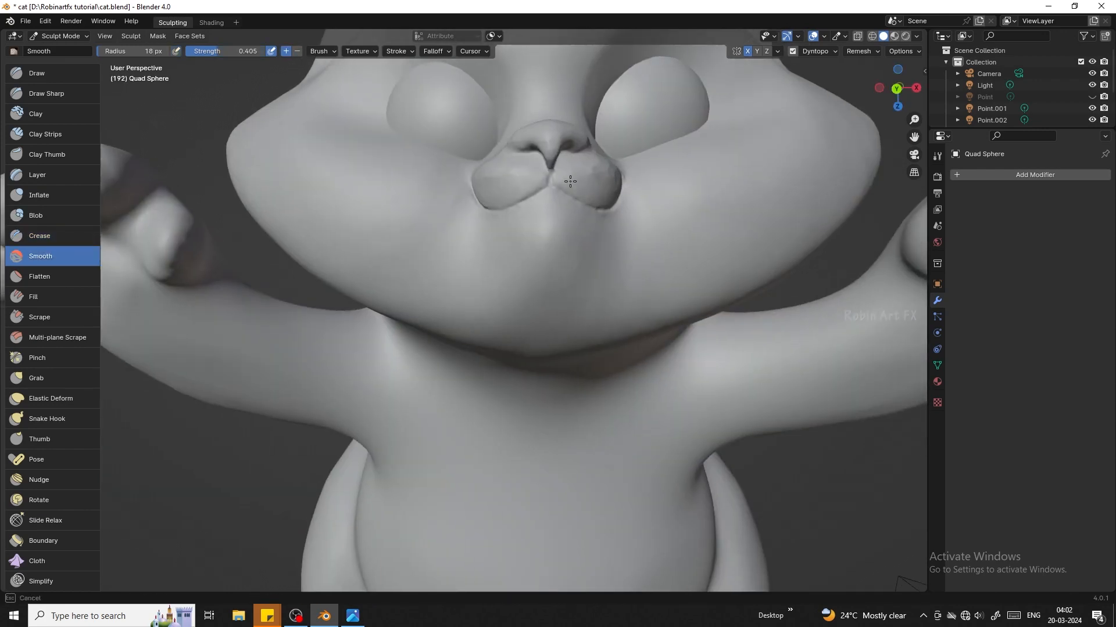
pyautogui.moveTo(554, 195); pyautogui.dragTo(390, 419, button='middle')
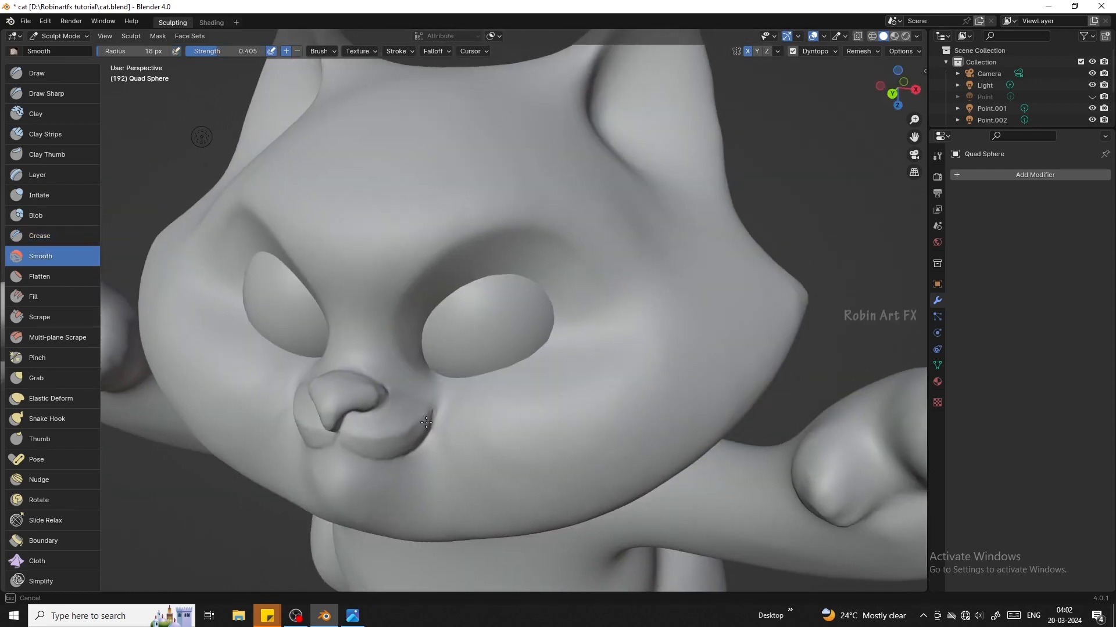
pyautogui.keyDown('shift'); pyautogui.moveTo(426, 423); pyautogui.dragTo(404, 432); pyautogui.keyUp('shift')
# - Rework the crease below the nose, undo the last stroke, and smooth the muzzle beside it
pyautogui.moveTo(899, 93); pyautogui.dragTo(924, 92)
pyautogui.moveTo(621, 345); pyautogui.dragTo(551, 357)
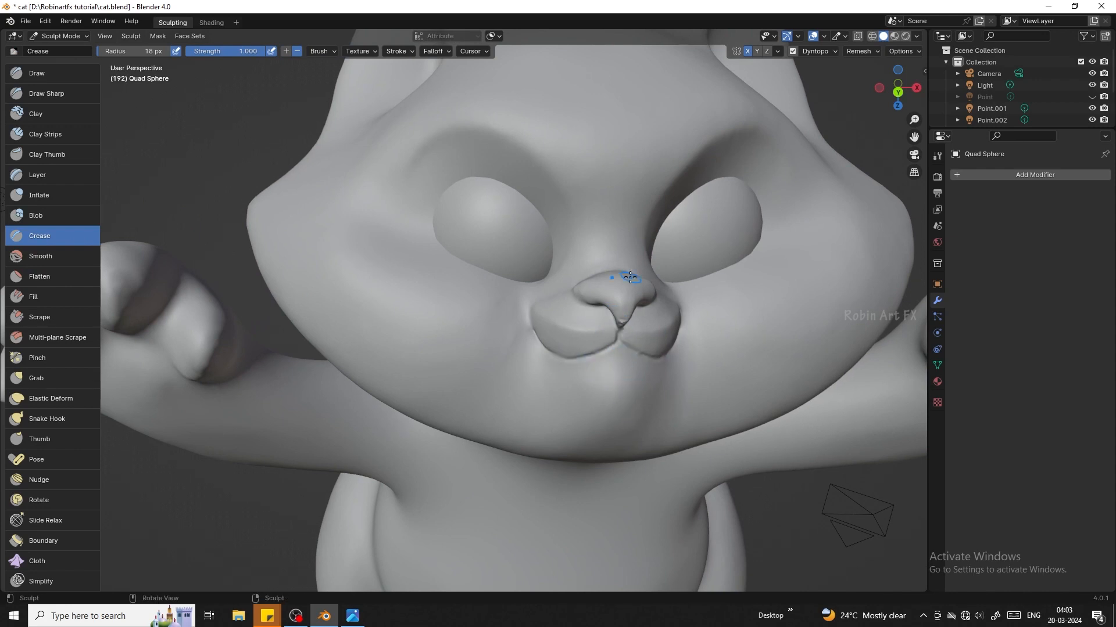
pyautogui.moveTo(634, 391); pyautogui.dragTo(642, 403)
pyautogui.hotkey('ctrl', 'z')
pyautogui.click(41, 256)
pyautogui.moveTo(609, 348)
pyautogui.mouseDown()
pyautogui.moveTo(548, 344)
pyautogui.moveTo(534, 328)
pyautogui.mouseUp()
# - Crease the muzzle's side edge and smooth its puffs with the Smooth strength set to 0.894
pyautogui.moveTo(900, 91); pyautogui.dragTo(872, 89)
pyautogui.click(50, 232)
pyautogui.moveTo(340, 286)
pyautogui.mouseDown()
pyautogui.moveTo(402, 296)
pyautogui.moveTo(426, 255)
pyautogui.moveTo(421, 282)
pyautogui.moveTo(416, 253)
pyautogui.mouseUp()
pyautogui.moveTo(218, 51); pyautogui.dragTo(256, 51)
pyautogui.moveTo(397, 238); pyautogui.dragTo(413, 249)
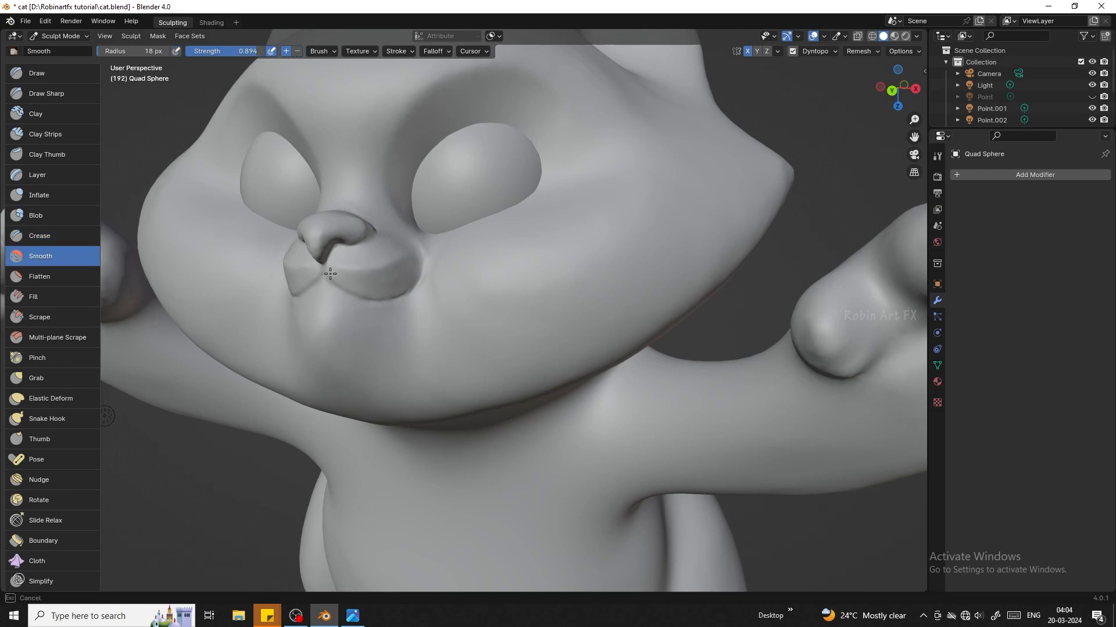
pyautogui.moveTo(453, 237); pyautogui.dragTo(534, 348, button='middle')
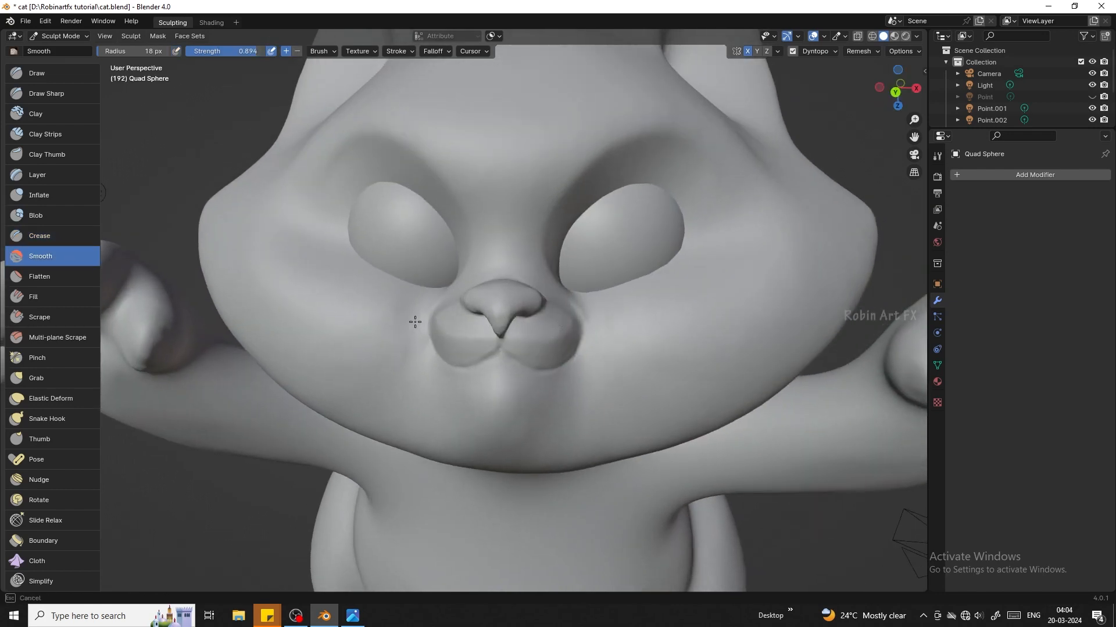
pyautogui.moveTo(894, 86)
pyautogui.mouseDown()
pyautogui.moveTo(915, 92)
pyautogui.moveTo(880, 80)
pyautogui.mouseUp()
# - Deepen the folds where the arm meets the neck and body with Crease, and smooth the surface around them
pyautogui.moveTo(914, 137); pyautogui.dragTo(755, 58)
pyautogui.click(39, 236)
pyautogui.moveTo(752, 183)
pyautogui.mouseDown()
pyautogui.moveTo(857, 165)
pyautogui.moveTo(903, 236)
pyautogui.mouseUp()
pyautogui.moveTo(897, 87); pyautogui.dragTo(894, 75)
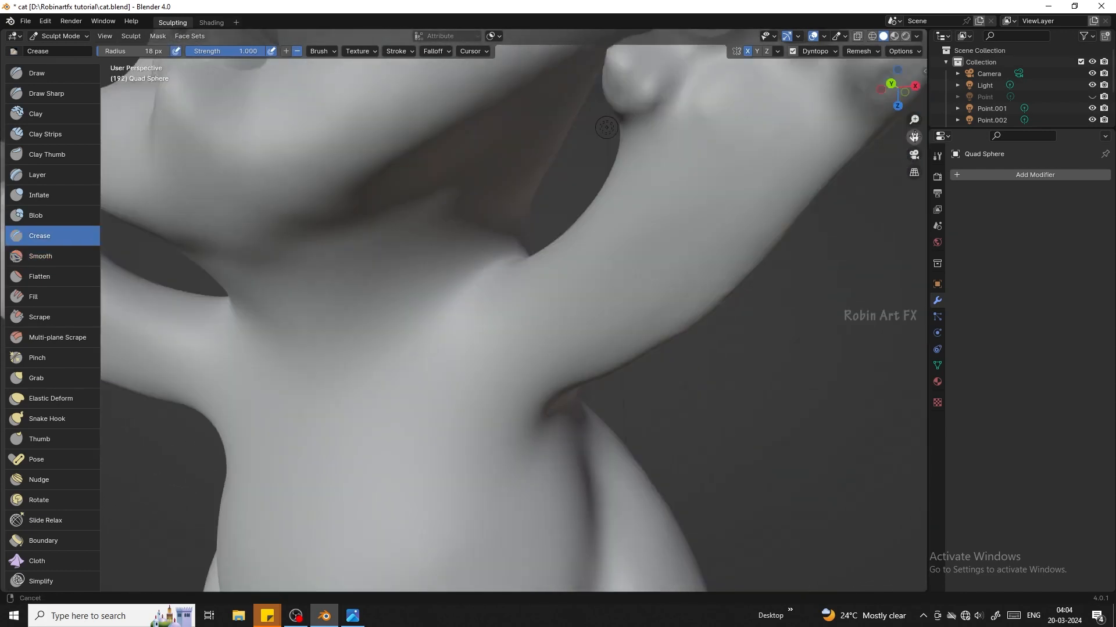
pyautogui.moveTo(913, 137); pyautogui.dragTo(763, 271)
pyautogui.moveTo(486, 281); pyautogui.dragTo(488, 201)
pyautogui.moveTo(677, 200); pyautogui.dragTo(702, 297)
pyautogui.moveTo(519, 295); pyautogui.dragTo(561, 343)
pyautogui.click(41, 257)
pyautogui.moveTo(530, 211)
pyautogui.mouseDown()
pyautogui.moveTo(575, 157)
pyautogui.moveTo(587, 231)
pyautogui.moveTo(648, 261)
pyautogui.moveTo(646, 291)
pyautogui.moveTo(537, 226)
pyautogui.mouseUp()
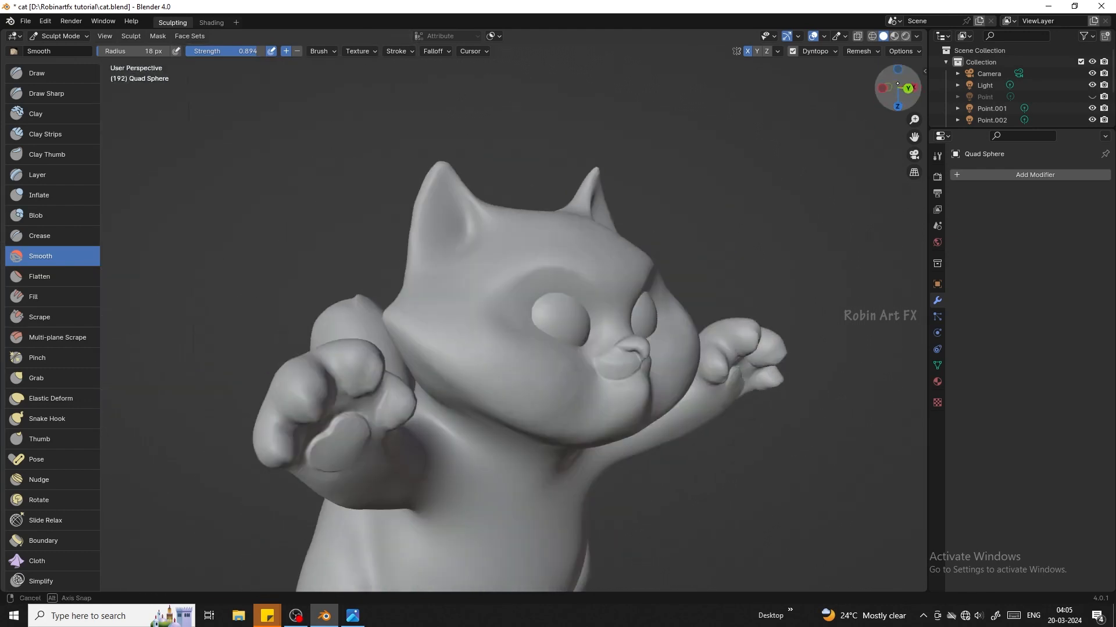
# - Switch the cat from sculpting to Vertex Paint mode and frame its face
pyautogui.click(61, 36)
pyautogui.click(82, 50)
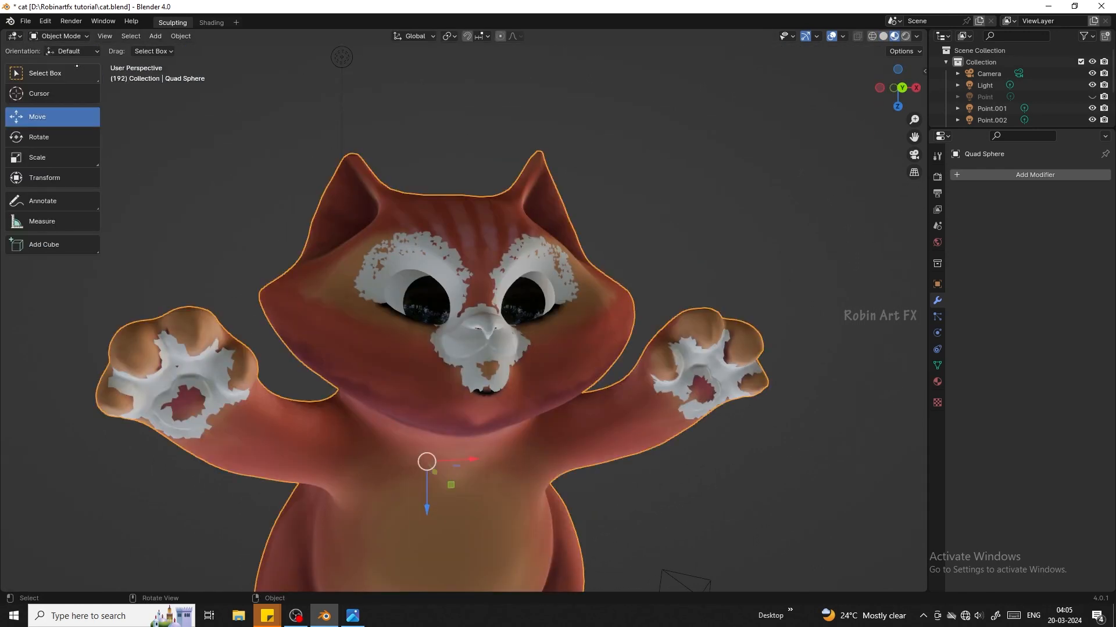
pyautogui.click(61, 36)
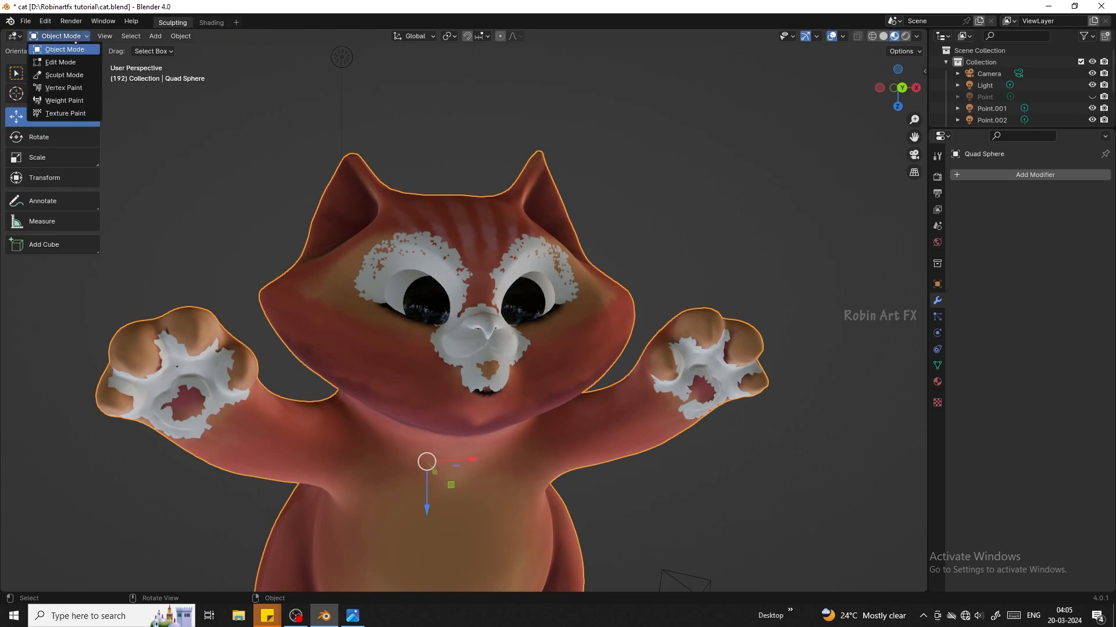
pyautogui.click(73, 88)
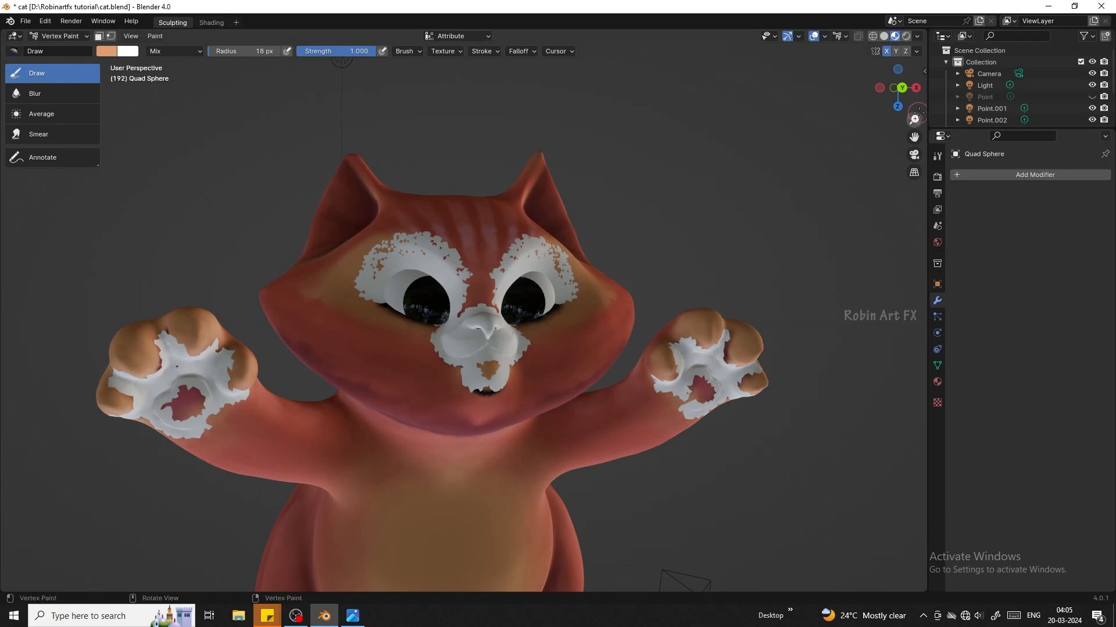
pyautogui.moveTo(916, 117); pyautogui.dragTo(914, 96)
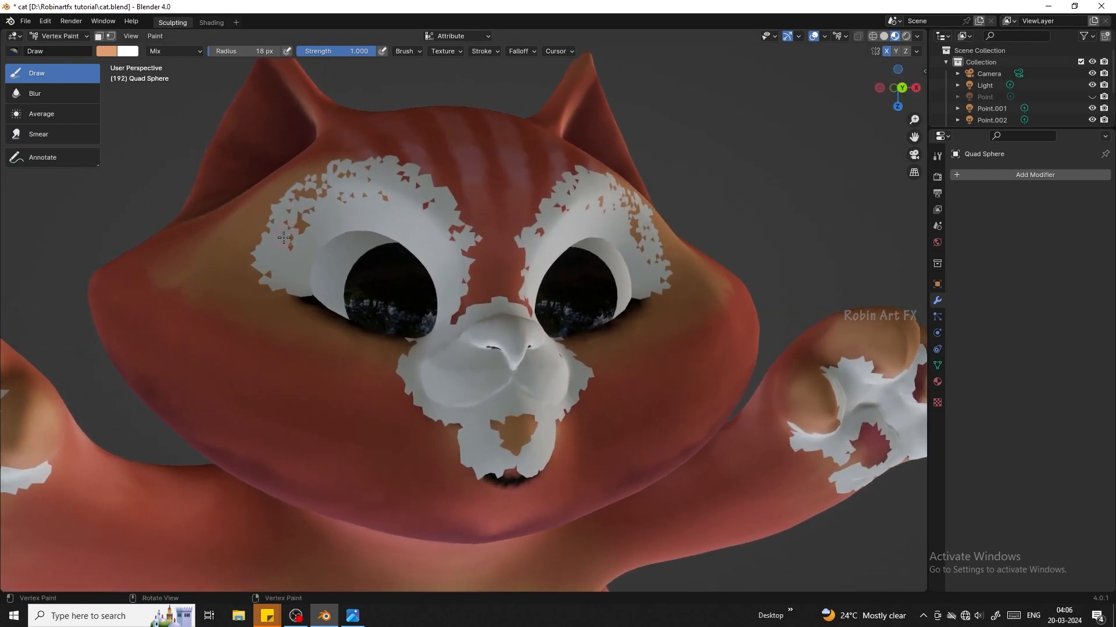
# - Set the viewport to solid shading with Flat lighting
pyautogui.click(882, 36)
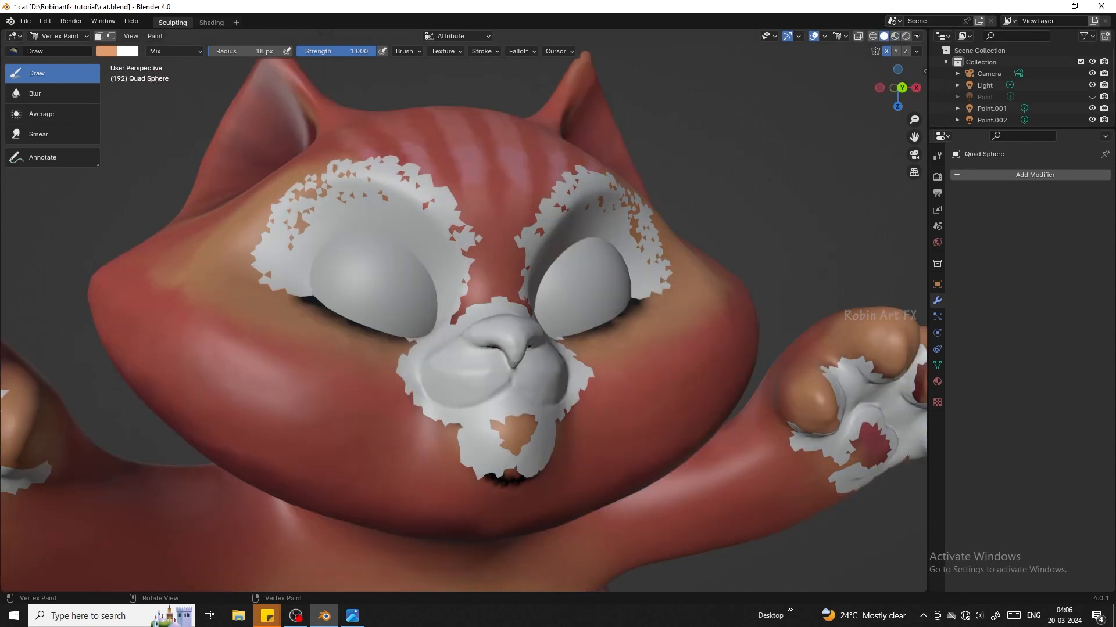
pyautogui.click(917, 36)
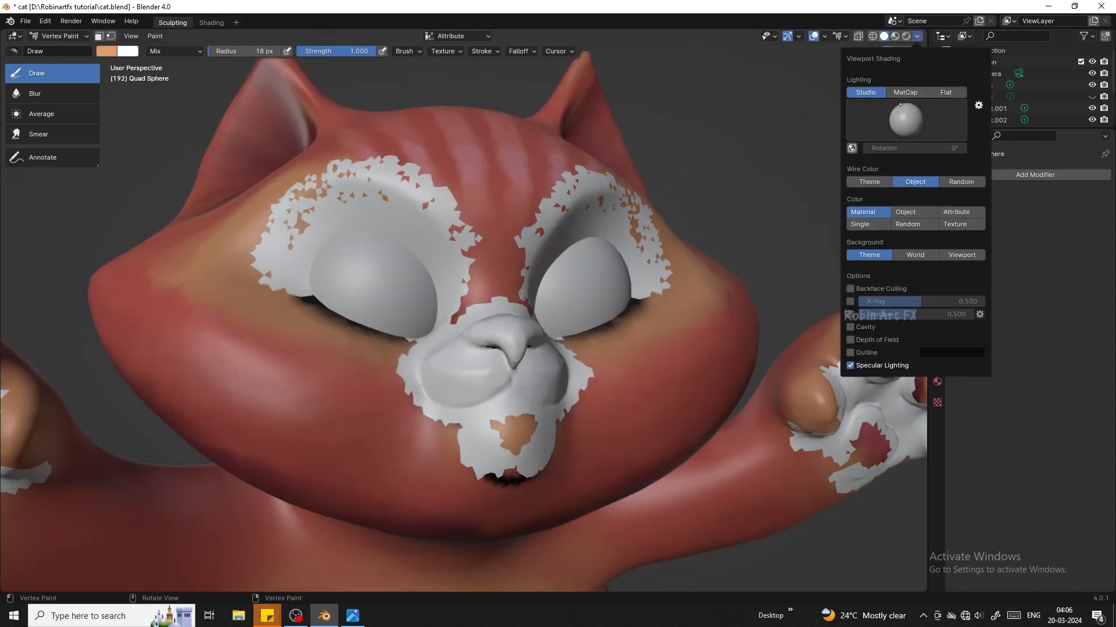
pyautogui.click(930, 94)
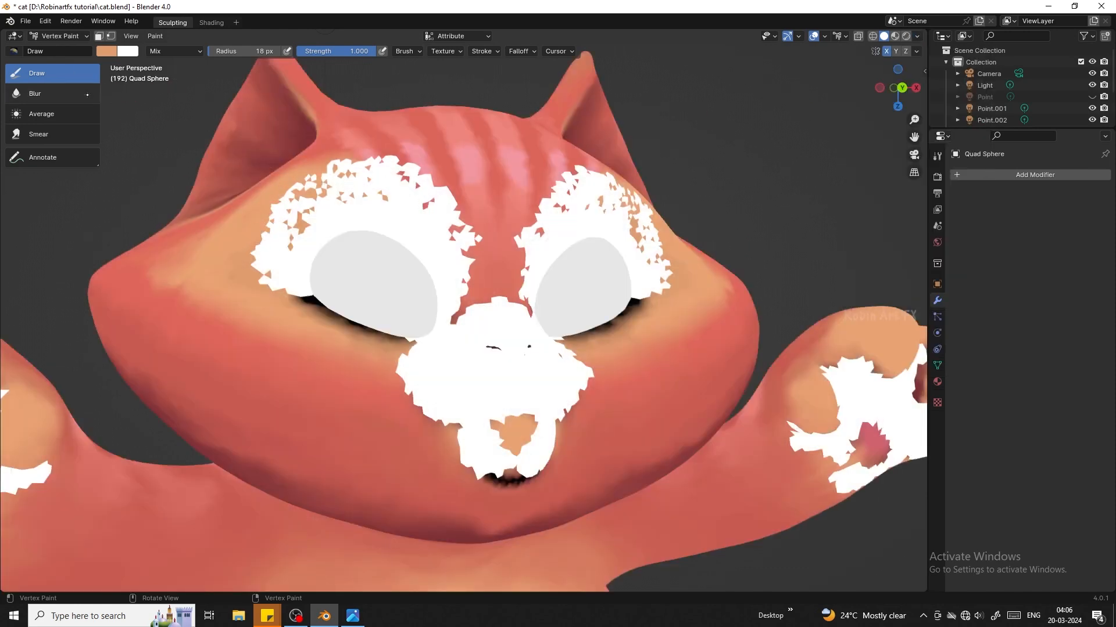
# - Cover the white patches around the eyes in peach and repaint the nose bridge and nose with sampled red fur colour
pyautogui.moveTo(264, 228)
pyautogui.mouseDown()
pyautogui.moveTo(295, 212)
pyautogui.moveTo(411, 232)
pyautogui.moveTo(303, 279)
pyautogui.moveTo(450, 268)
pyautogui.moveTo(404, 349)
pyautogui.mouseUp()
pyautogui.moveTo(642, 294); pyautogui.dragTo(632, 304)
pyautogui.click(106, 51)
pyautogui.click(212, 192)
pyautogui.click(477, 268)
pyautogui.moveTo(478, 271)
pyautogui.mouseDown()
pyautogui.moveTo(498, 315)
pyautogui.moveTo(571, 193)
pyautogui.moveTo(378, 177)
pyautogui.mouseUp()
pyautogui.moveTo(477, 271); pyautogui.dragTo(361, 309, button='middle')
pyautogui.moveTo(361, 309); pyautogui.dragTo(290, 497)
# - Sample the lighter pink from a forehead stripe and repaint the forehead stripes with it
pyautogui.click(107, 51)
pyautogui.click(211, 192)
pyautogui.click(281, 317)
pyautogui.moveTo(282, 374); pyautogui.dragTo(278, 350)
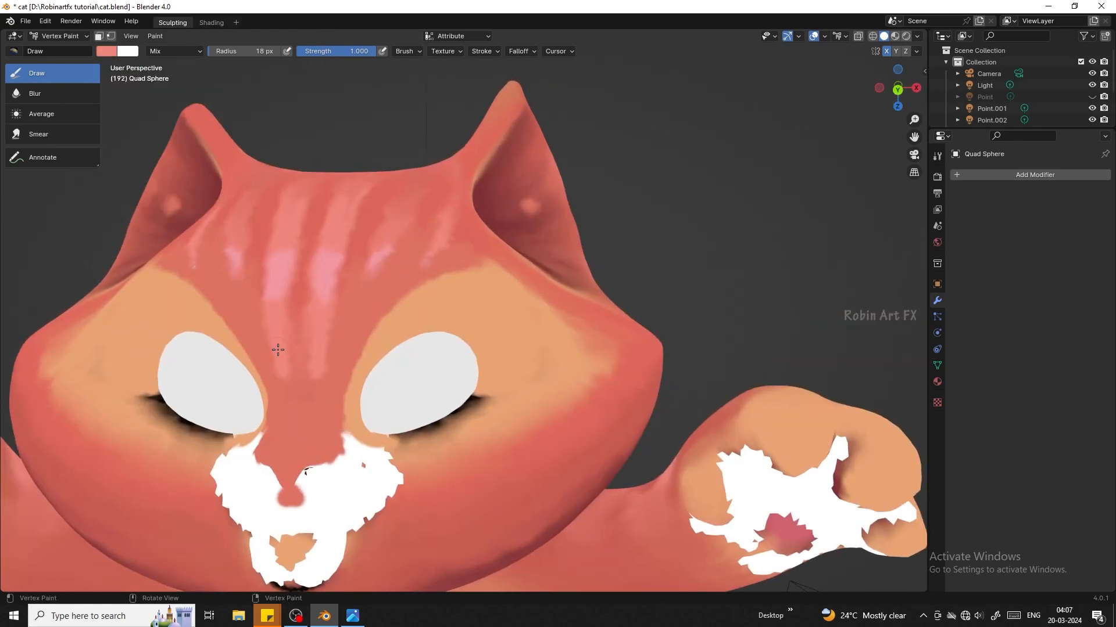
pyautogui.moveTo(358, 200); pyautogui.dragTo(355, 325)
pyautogui.moveTo(439, 224)
pyautogui.mouseDown()
pyautogui.moveTo(416, 273)
pyautogui.moveTo(441, 200)
pyautogui.mouseUp()
# - Fill the white muzzle and chin with sampled peach and outline the eyes in black
pyautogui.click(107, 51)
pyautogui.click(212, 191)
pyautogui.click(417, 325)
pyautogui.moveTo(355, 433)
pyautogui.mouseDown()
pyautogui.moveTo(350, 463)
pyautogui.moveTo(379, 450)
pyautogui.moveTo(381, 503)
pyautogui.moveTo(317, 575)
pyautogui.moveTo(401, 481)
pyautogui.mouseUp()
pyautogui.moveTo(401, 474); pyautogui.dragTo(447, 436, button='middle')
pyautogui.moveTo(461, 340)
pyautogui.mouseDown()
pyautogui.moveTo(434, 395)
pyautogui.moveTo(491, 466)
pyautogui.mouseUp()
pyautogui.press('s')
pyautogui.moveTo(286, 292)
pyautogui.mouseDown()
pyautogui.moveTo(299, 235)
pyautogui.moveTo(399, 286)
pyautogui.moveTo(346, 325)
pyautogui.mouseUp()
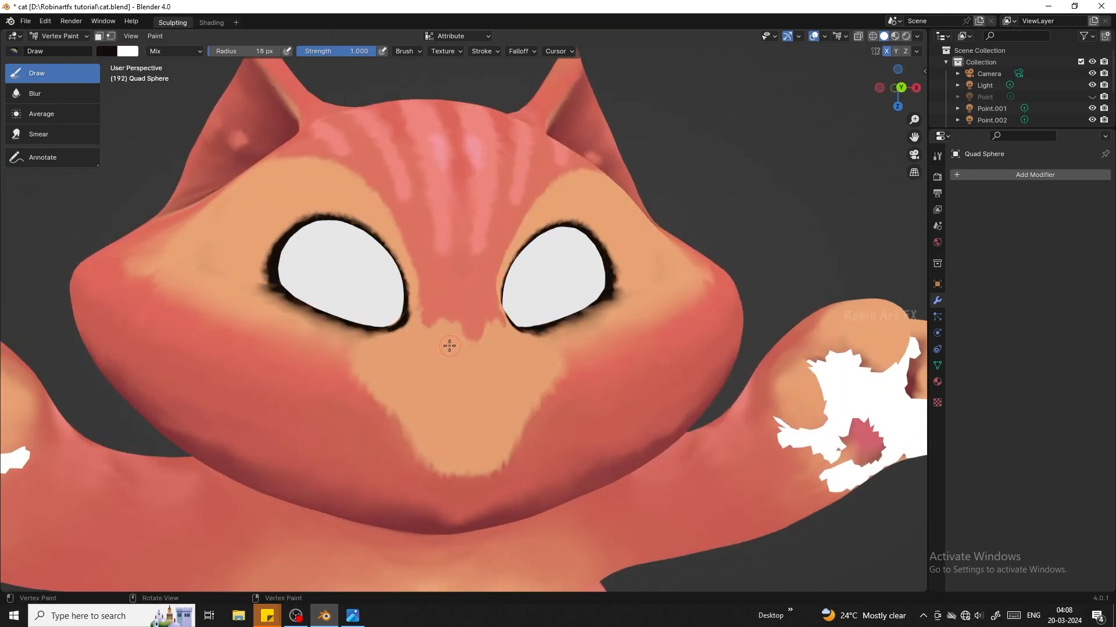
# - Switch the viewport lighting to MatCap and paint the mouth line in black with an 8 px brush
pyautogui.click(917, 36)
pyautogui.click(913, 91)
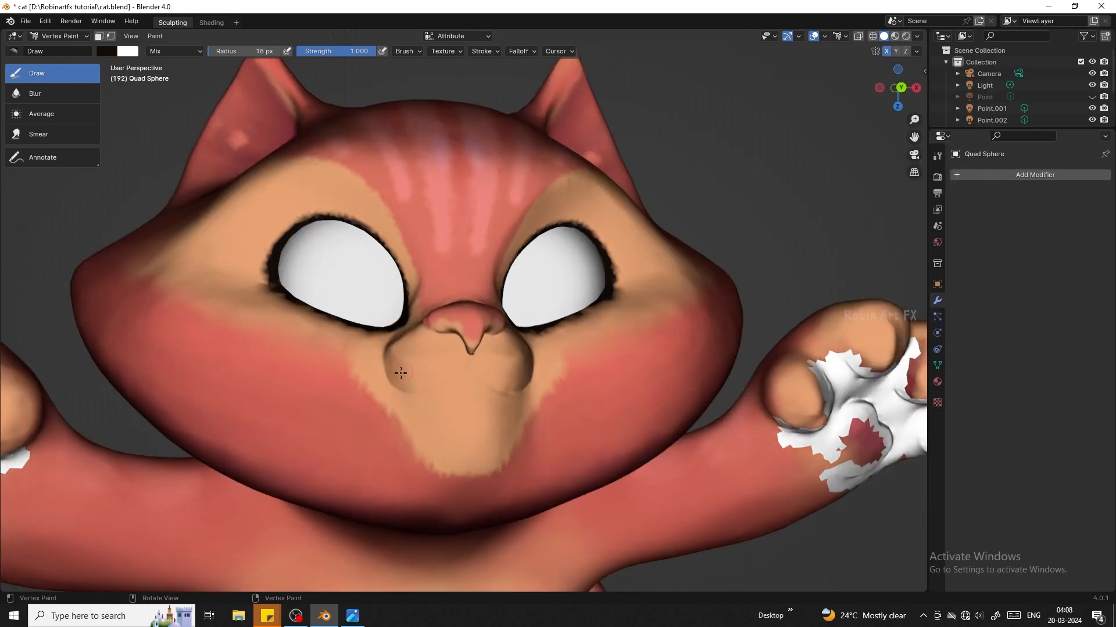
pyautogui.moveTo(391, 380)
pyautogui.mouseDown()
pyautogui.moveTo(421, 390)
pyautogui.moveTo(470, 368)
pyautogui.mouseUp()
pyautogui.hotkey('ctrl', 'z')
pyautogui.hotkey('ctrl', 'z')
pyautogui.hotkey('ctrl', 'z')
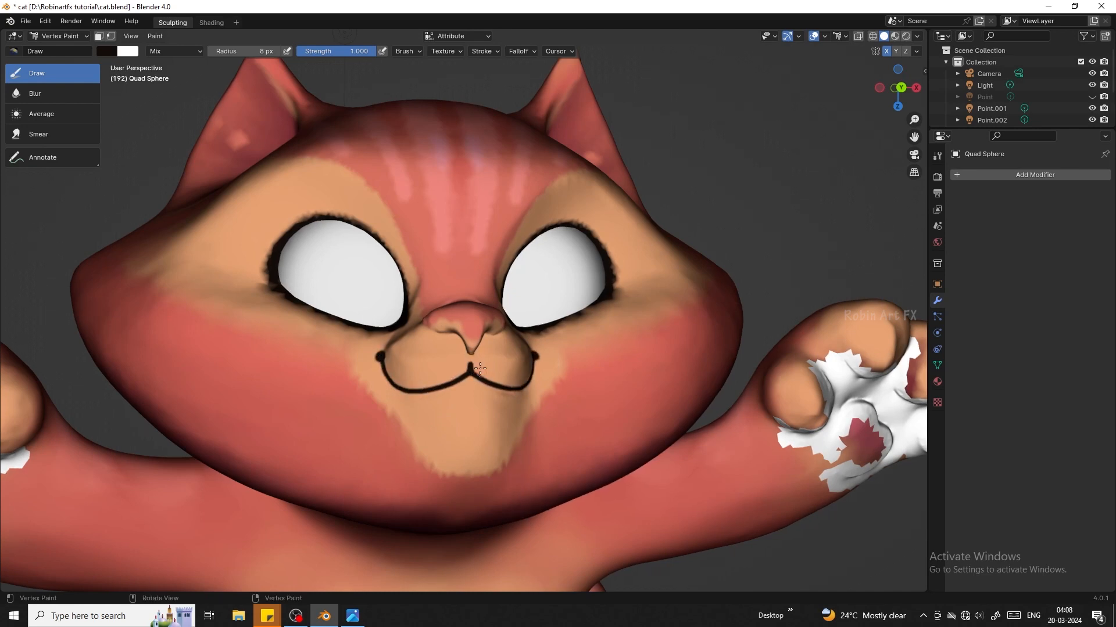
pyautogui.moveTo(470, 369); pyautogui.dragTo(233, 460, button='middle')
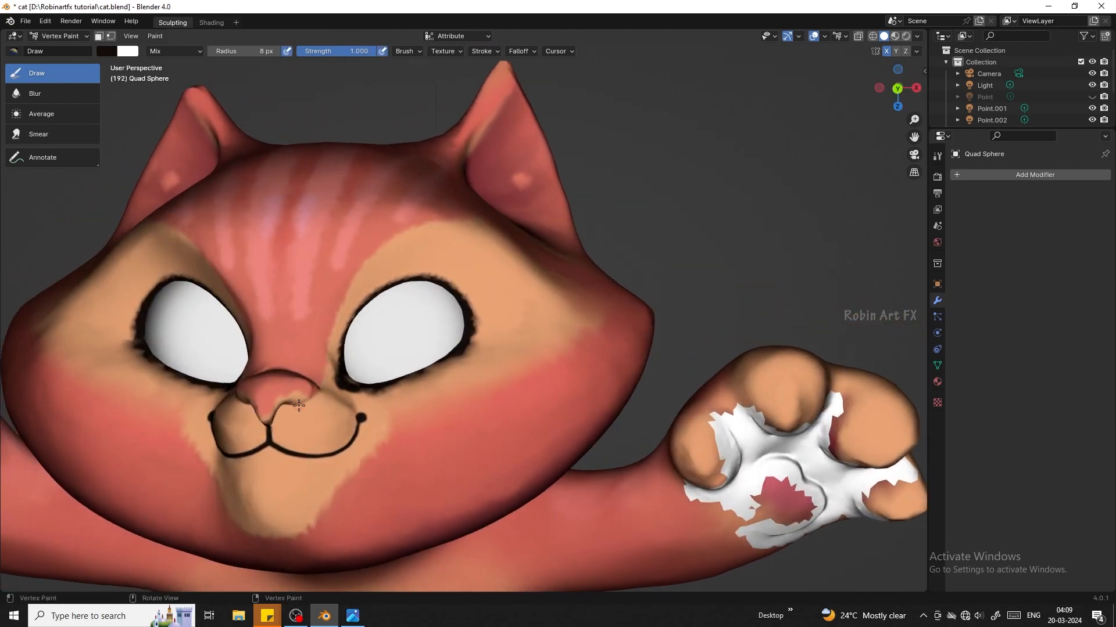
# - Set the brush radius to 13 px, extend the black eye liner's outer corners and clean up the rims with sampled colours
pyautogui.moveTo(285, 405)
pyautogui.mouseDown(button='middle')
pyautogui.moveTo(518, 365)
pyautogui.moveTo(442, 230)
pyautogui.moveTo(372, 244)
pyautogui.mouseUp(button='middle')
pyautogui.press('f')
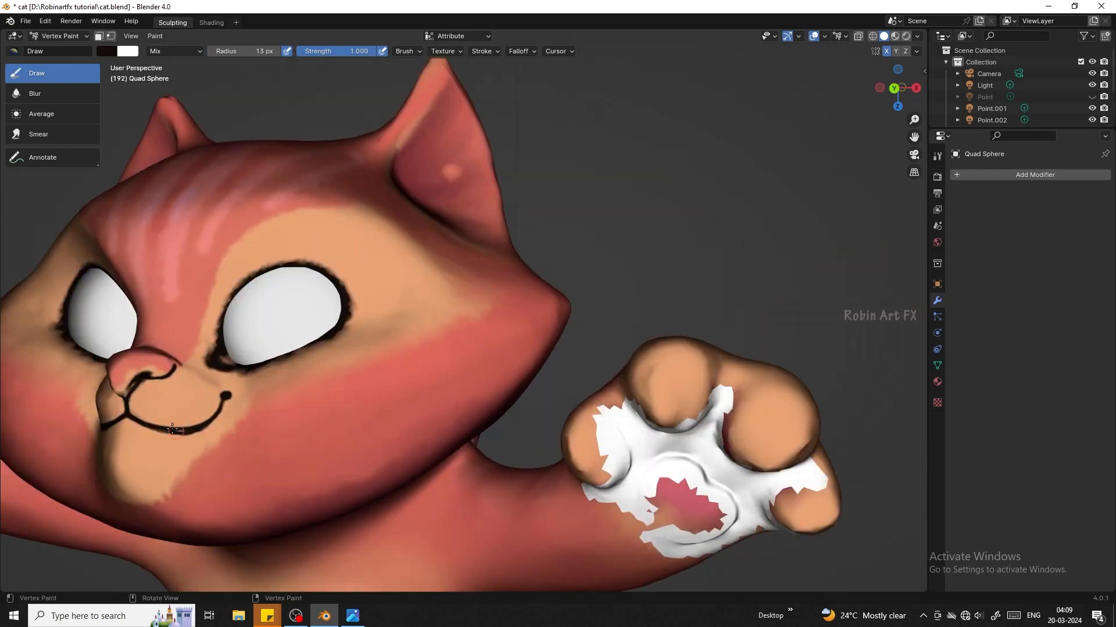
pyautogui.moveTo(342, 276); pyautogui.dragTo(369, 304)
pyautogui.press('s')
pyautogui.moveTo(210, 360); pyautogui.dragTo(219, 291)
pyautogui.moveTo(347, 272)
pyautogui.mouseDown()
pyautogui.moveTo(371, 282)
pyautogui.moveTo(227, 411)
pyautogui.mouseUp()
# - Sample the red fur colour and tidy the outer edges of the peach eye patches and the forehead
pyautogui.press('s')
pyautogui.moveTo(314, 206)
pyautogui.mouseDown()
pyautogui.moveTo(212, 337)
pyautogui.moveTo(488, 285)
pyautogui.mouseUp()
pyautogui.moveTo(494, 308); pyautogui.dragTo(249, 401)
pyautogui.moveTo(896, 87); pyautogui.dragTo(918, 86)
pyautogui.moveTo(430, 197); pyautogui.dragTo(395, 302)
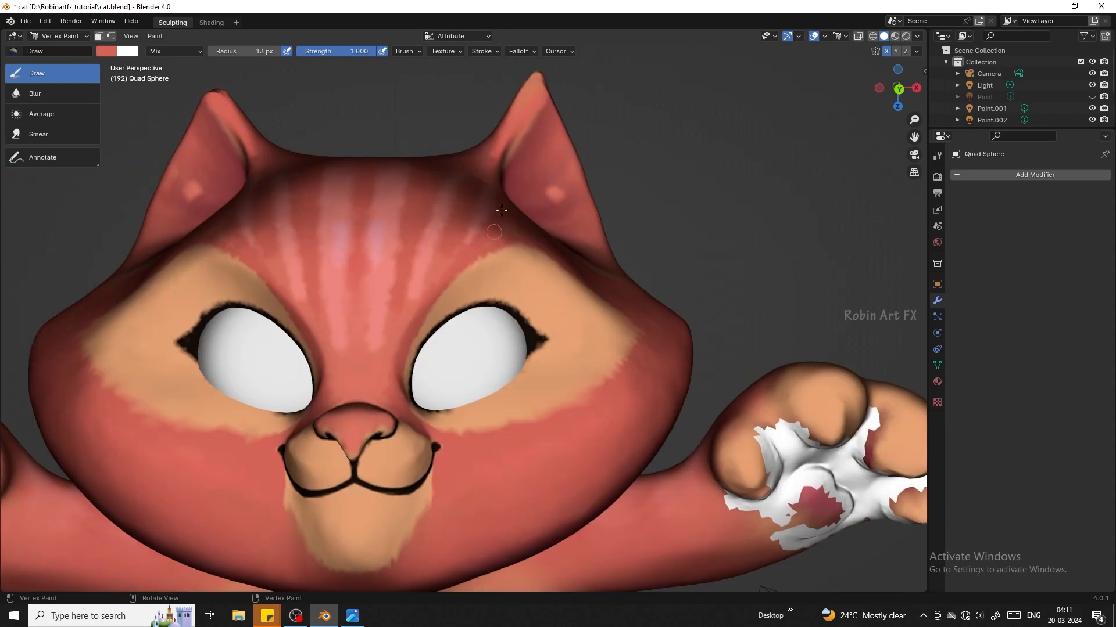
pyautogui.moveTo(389, 215); pyautogui.dragTo(348, 343)
# - Paint the nose purple and retouch the outer forehead stripes with a sampled colour
pyautogui.press('s')
pyautogui.moveTo(334, 427); pyautogui.dragTo(371, 439)
pyautogui.moveTo(913, 93); pyautogui.dragTo(905, 88)
pyautogui.press('s')
pyautogui.moveTo(242, 232); pyautogui.dragTo(257, 250)
pyautogui.moveTo(898, 87); pyautogui.dragTo(910, 88)
pyautogui.keyDown('shift'); pyautogui.moveTo(371, 233); pyautogui.dragTo(413, 360, button='middle'); pyautogui.keyUp('shift')
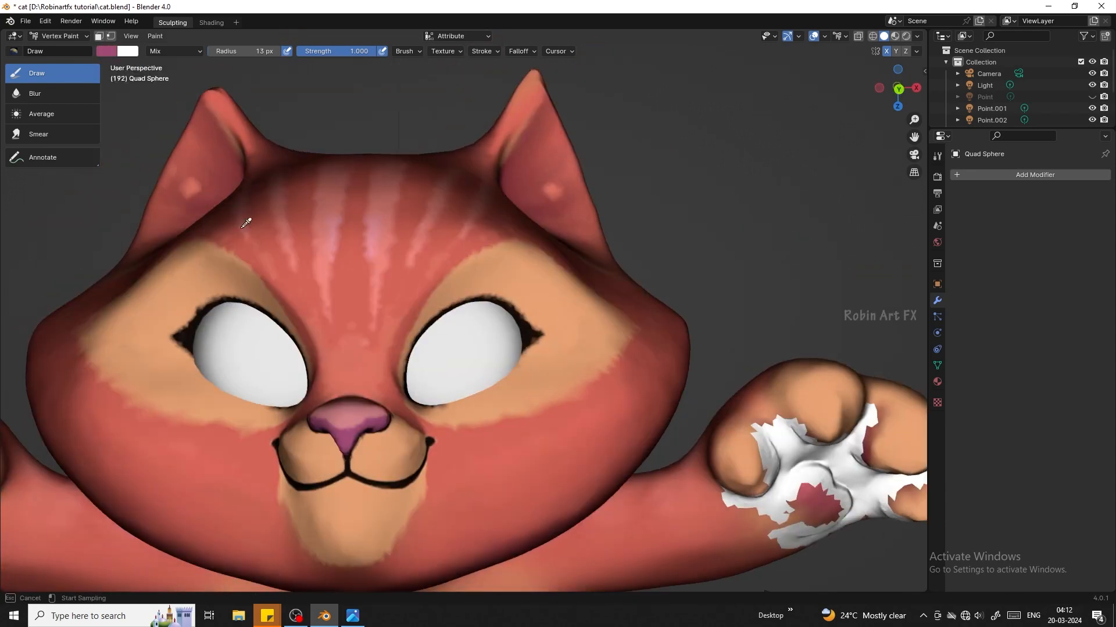
# - Reshape the eye liner's outer corners with sampled colour and trim the chin patch's edge with red
pyautogui.press('s')
pyautogui.moveTo(173, 337); pyautogui.dragTo(195, 367)
pyautogui.moveTo(175, 333); pyautogui.dragTo(200, 319)
pyautogui.press('s')
pyautogui.moveTo(424, 465); pyautogui.dragTo(348, 540)
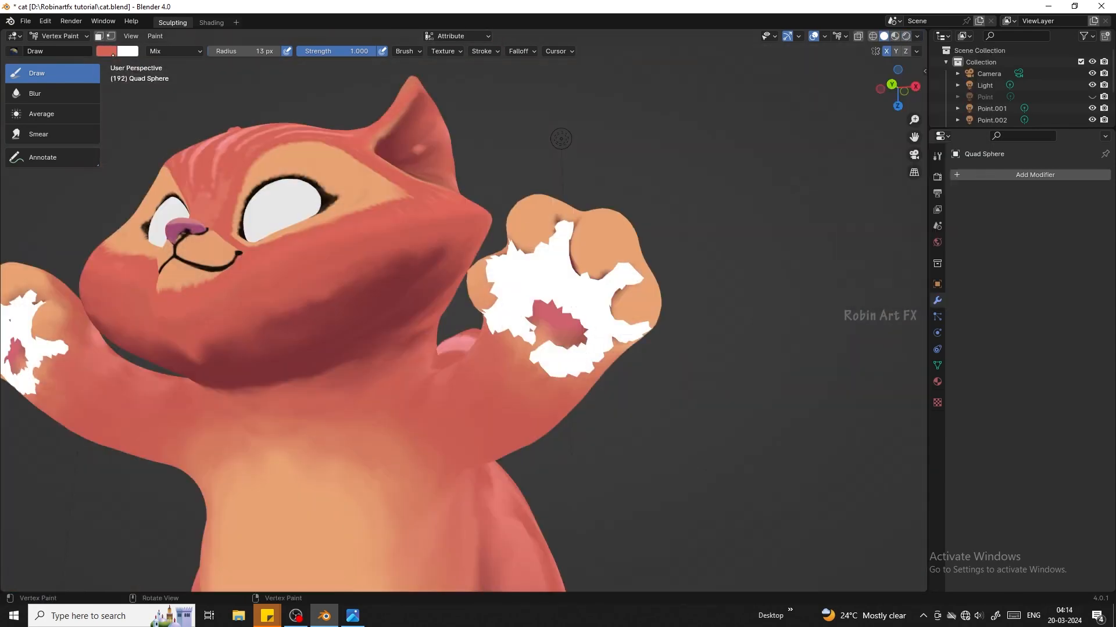
# - Paint over the white areas of the palm between the toes and around the pad with sampled colours
pyautogui.moveTo(621, 314); pyautogui.dragTo(560, 227)
pyautogui.press('s')
pyautogui.moveTo(610, 267); pyautogui.dragTo(639, 305)
pyautogui.moveTo(546, 279); pyautogui.dragTo(573, 316)
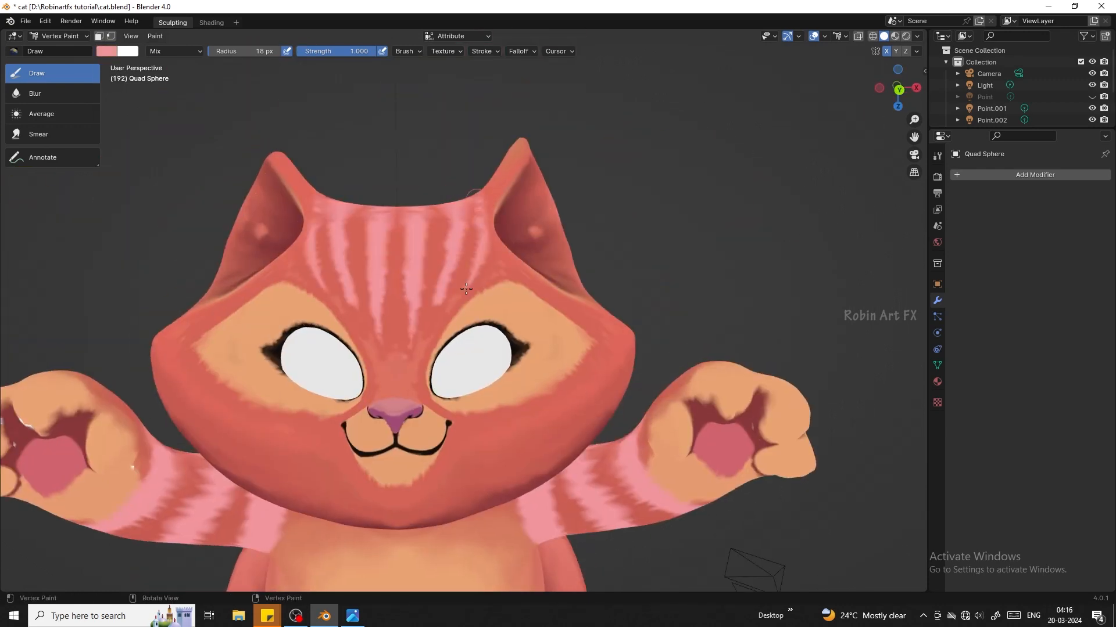
# - Blend the dark red shading inside the ear with the Smear brush
pyautogui.press('s')
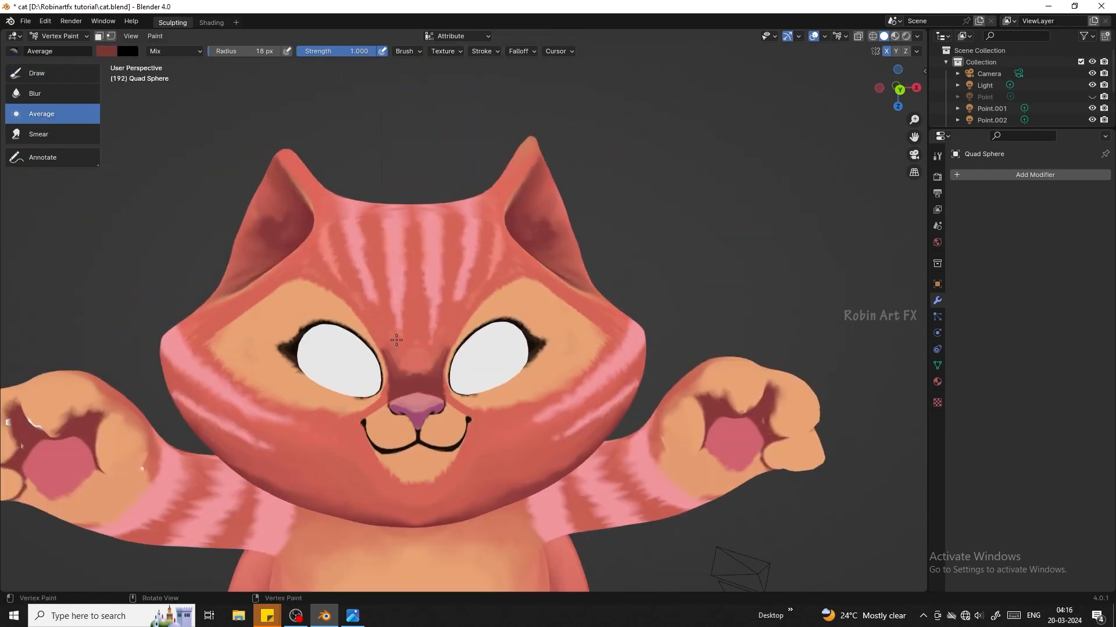
pyautogui.click(39, 134)
pyautogui.moveTo(547, 192); pyautogui.dragTo(568, 228)
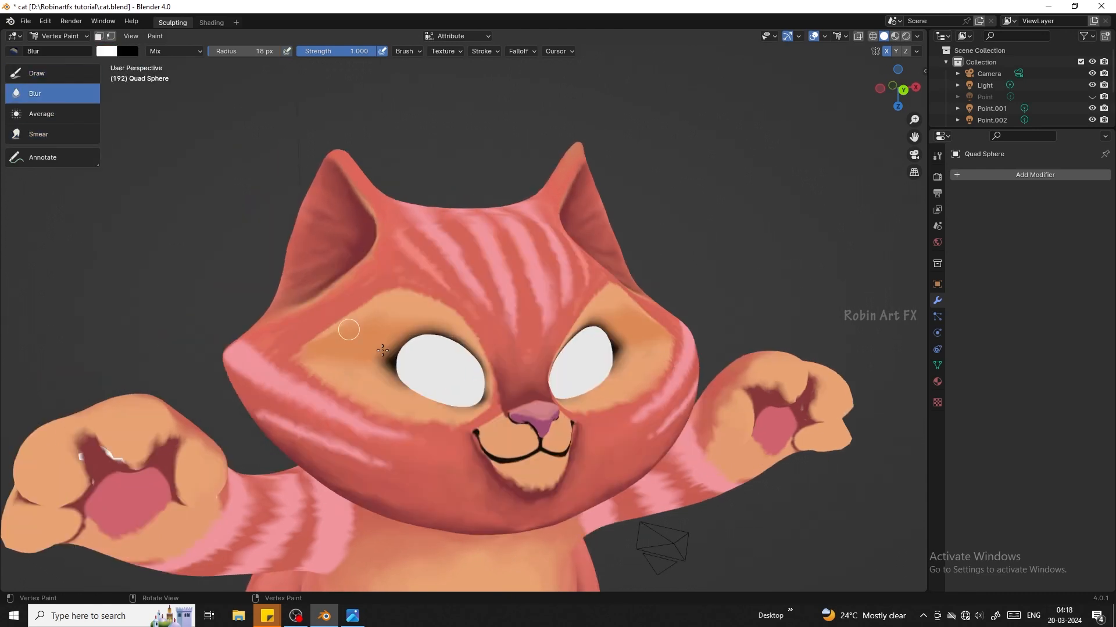
# - Thin the black outline beside the muzzle with sampled red and select the Blur brush for the cheek
pyautogui.press('s')
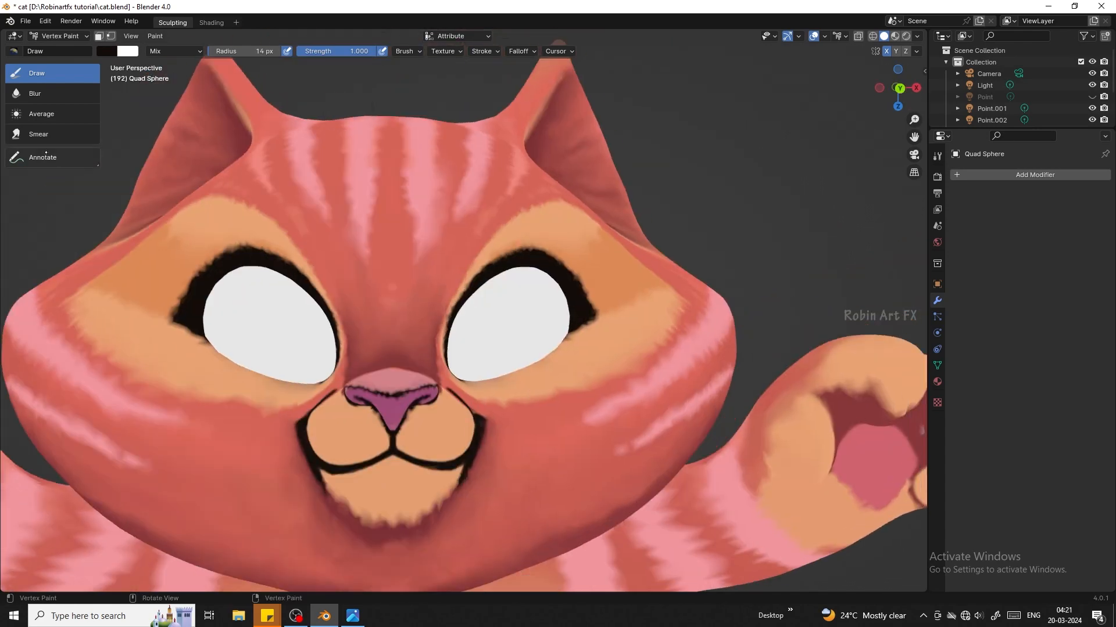
pyautogui.press('s')
pyautogui.moveTo(298, 413); pyautogui.dragTo(313, 486)
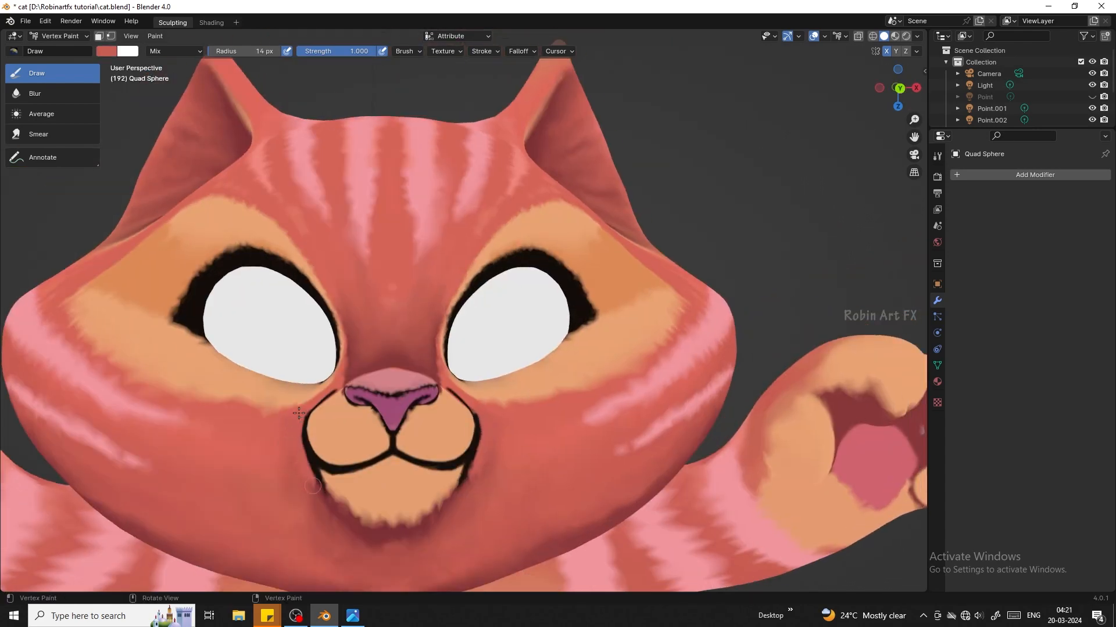
pyautogui.click(41, 114)
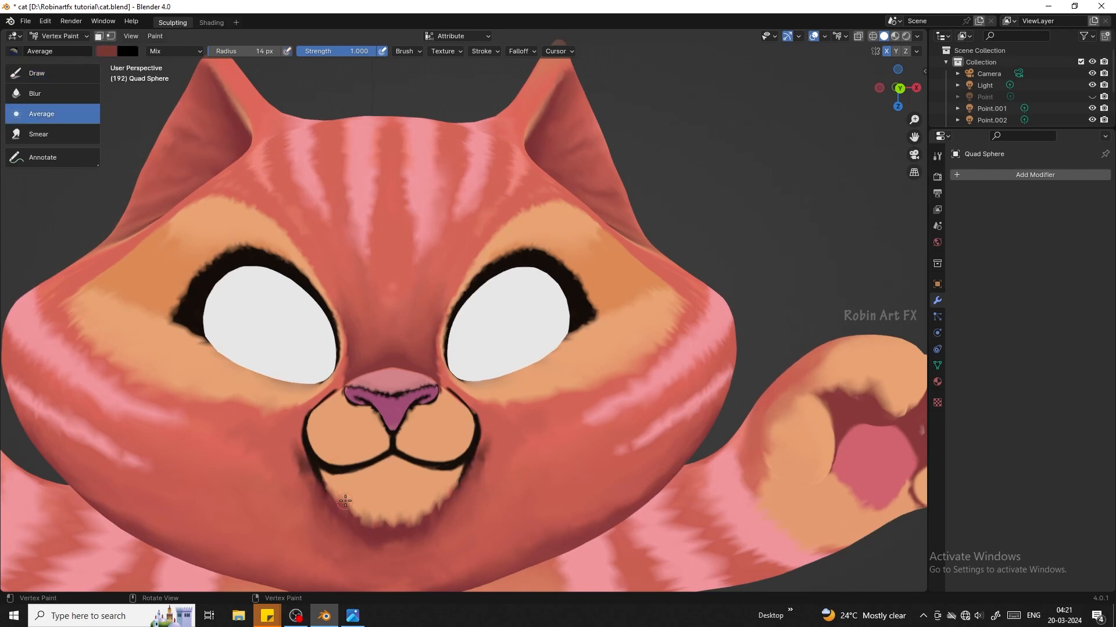
pyautogui.moveTo(889, 87); pyautogui.dragTo(921, 88)
pyautogui.click(52, 95)
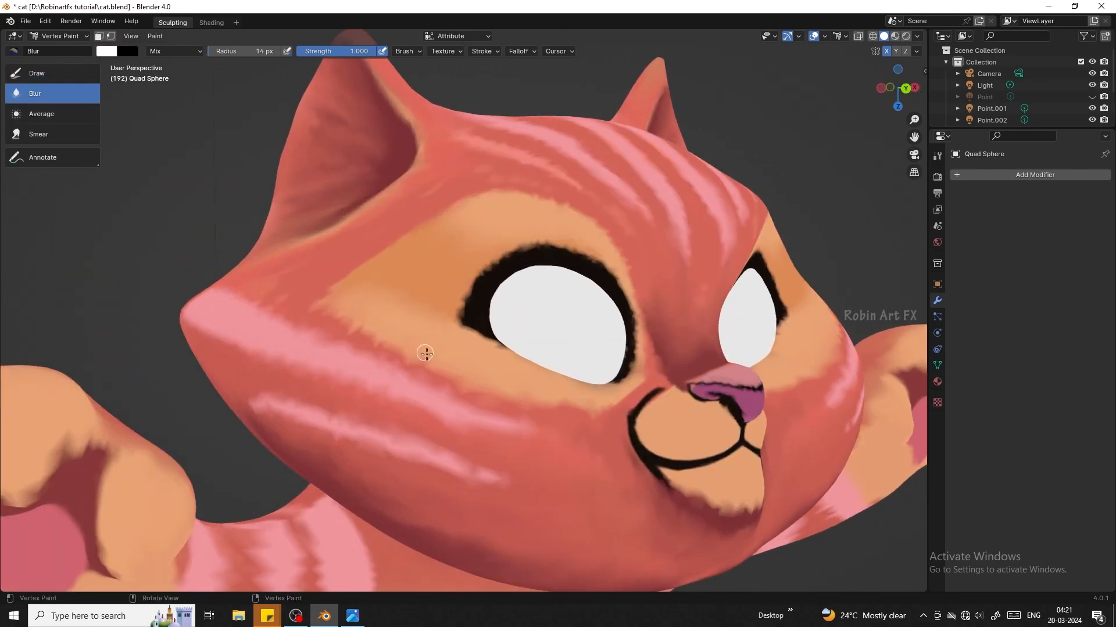
# - Switch to rendered shading and smear the edges of the peach chin patch outward into the red fur
pyautogui.click(895, 36)
pyautogui.click(906, 36)
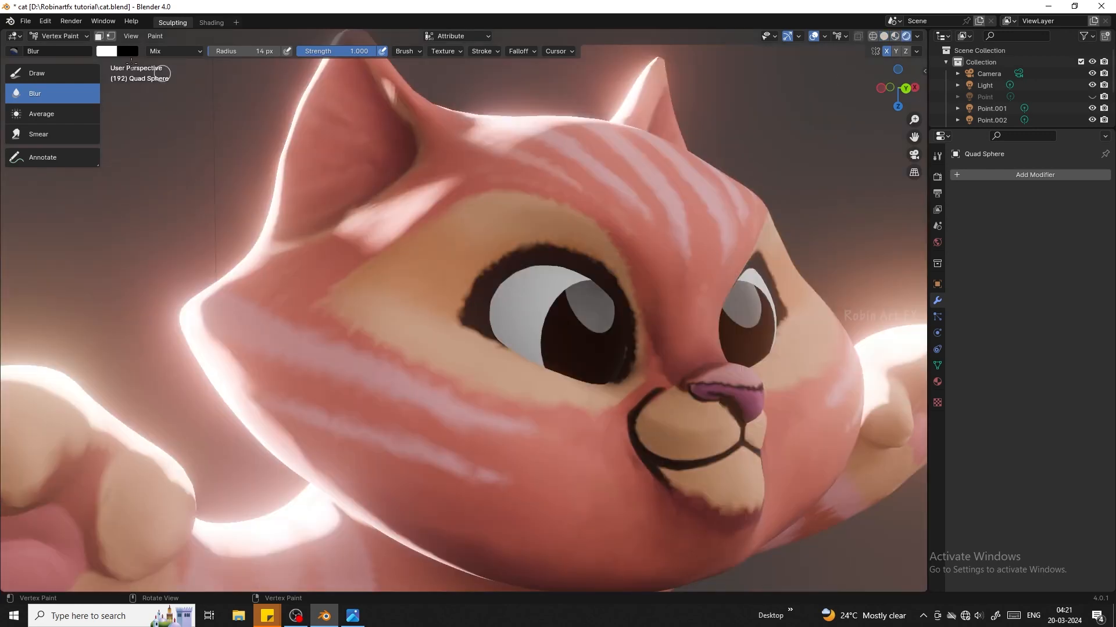
pyautogui.click(41, 134)
pyautogui.moveTo(707, 487)
pyautogui.mouseDown()
pyautogui.moveTo(703, 506)
pyautogui.moveTo(681, 509)
pyautogui.mouseUp()
pyautogui.moveTo(698, 501)
pyautogui.mouseDown()
pyautogui.moveTo(704, 525)
pyautogui.moveTo(737, 542)
pyautogui.moveTo(690, 532)
pyautogui.moveTo(680, 498)
pyautogui.mouseUp()
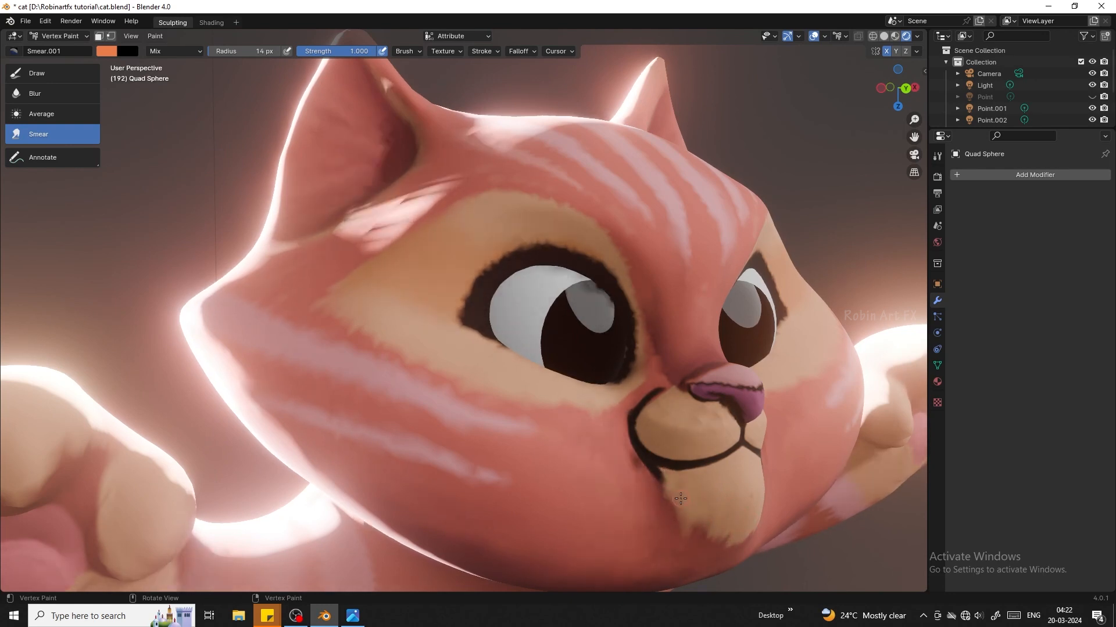
pyautogui.moveTo(698, 508); pyautogui.dragTo(495, 454, button='middle')
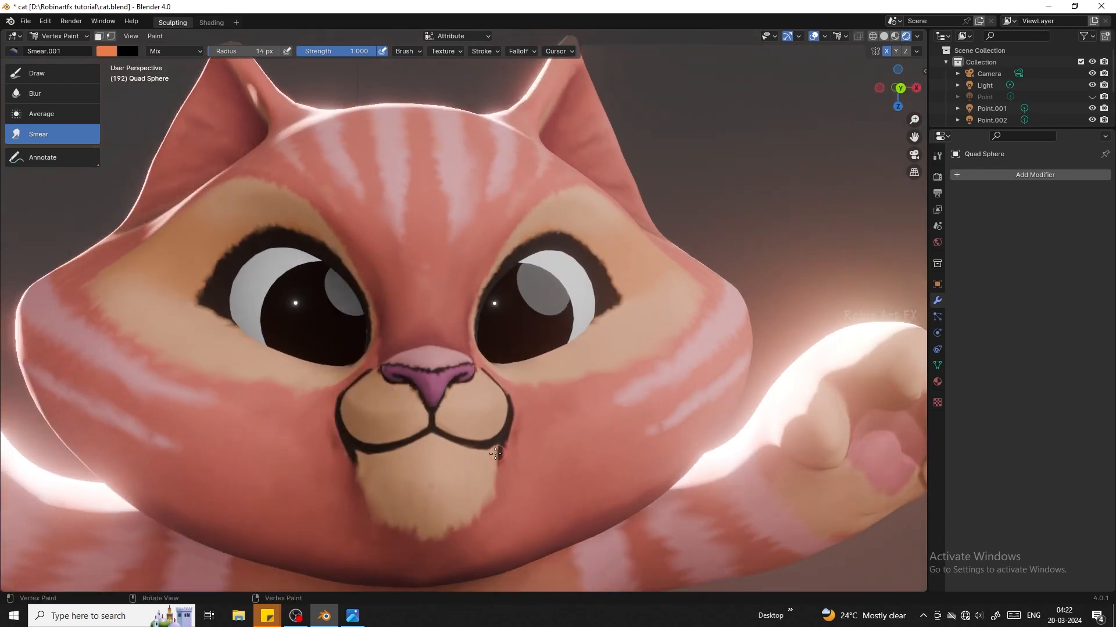
pyautogui.moveTo(492, 463); pyautogui.dragTo(500, 484)
pyautogui.moveTo(373, 502); pyautogui.dragTo(361, 502)
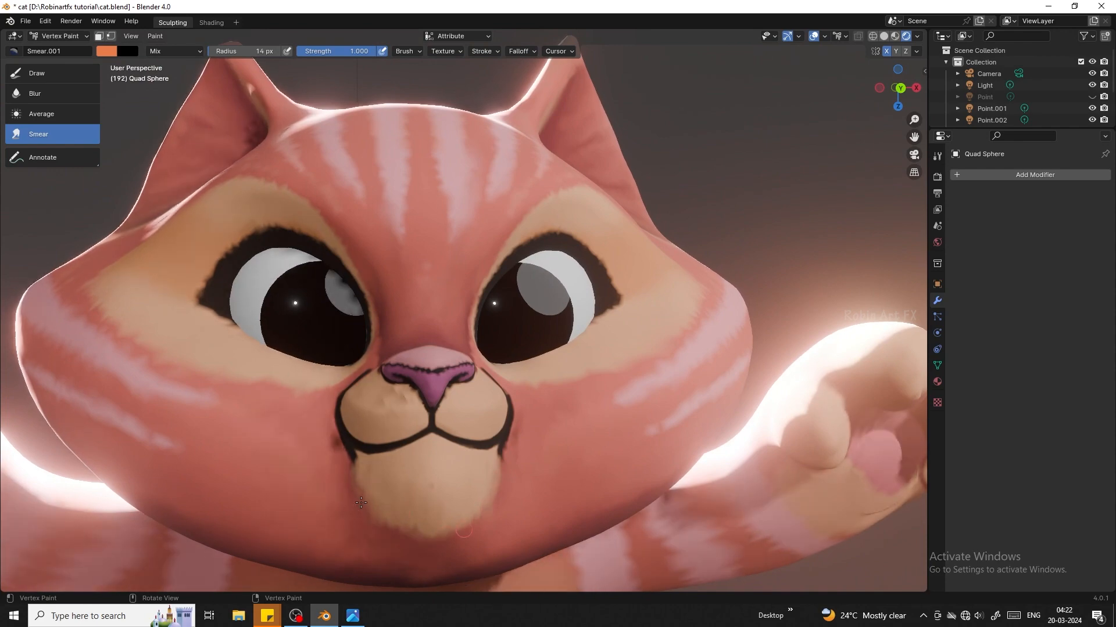
# - Return to Object Mode, select the large point light, and set its power to 2864.1 W and radius to 1.25 m
pyautogui.scroll(-7, 438, 540)
pyautogui.moveTo(892, 93); pyautogui.dragTo(941, 79)
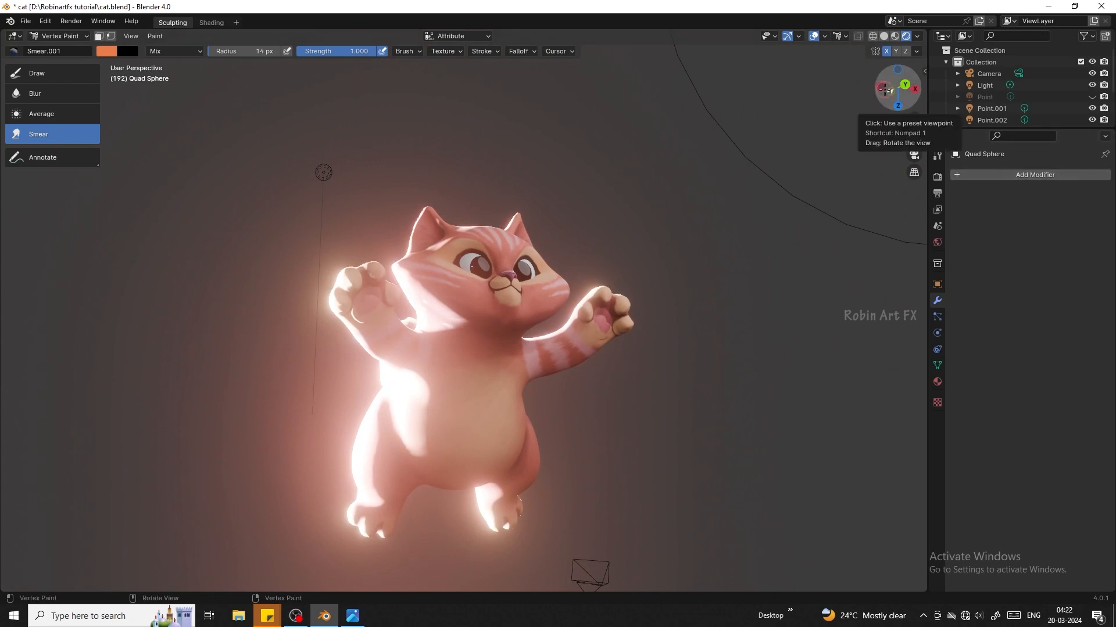
pyautogui.scroll(-4, 707, 142)
pyautogui.click(37, 37)
pyautogui.click(56, 49)
pyautogui.click(652, 170)
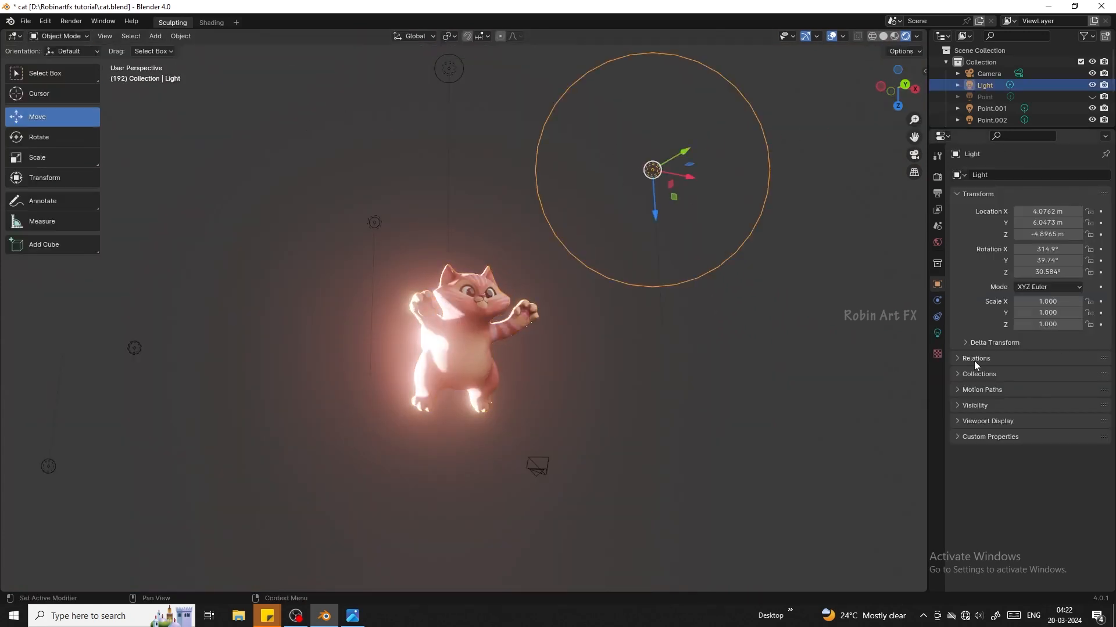
pyautogui.click(937, 333)
pyautogui.moveTo(1053, 255); pyautogui.dragTo(1074, 255)
pyautogui.scroll(4, 751, 292)
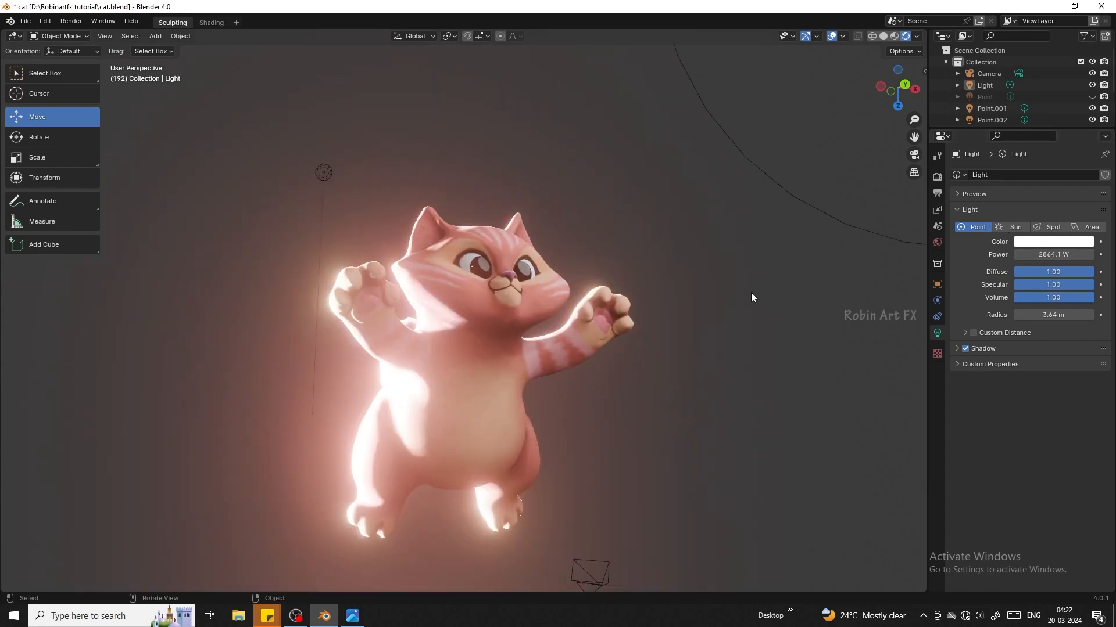
pyautogui.moveTo(904, 93); pyautogui.dragTo(873, 110)
pyautogui.moveTo(1054, 314); pyautogui.dragTo(1040, 314)
# - Move the large point light along the X axis until it sits above the cat's head
pyautogui.scroll(-1, 754, 274)
pyautogui.scroll(-2, 754, 274)
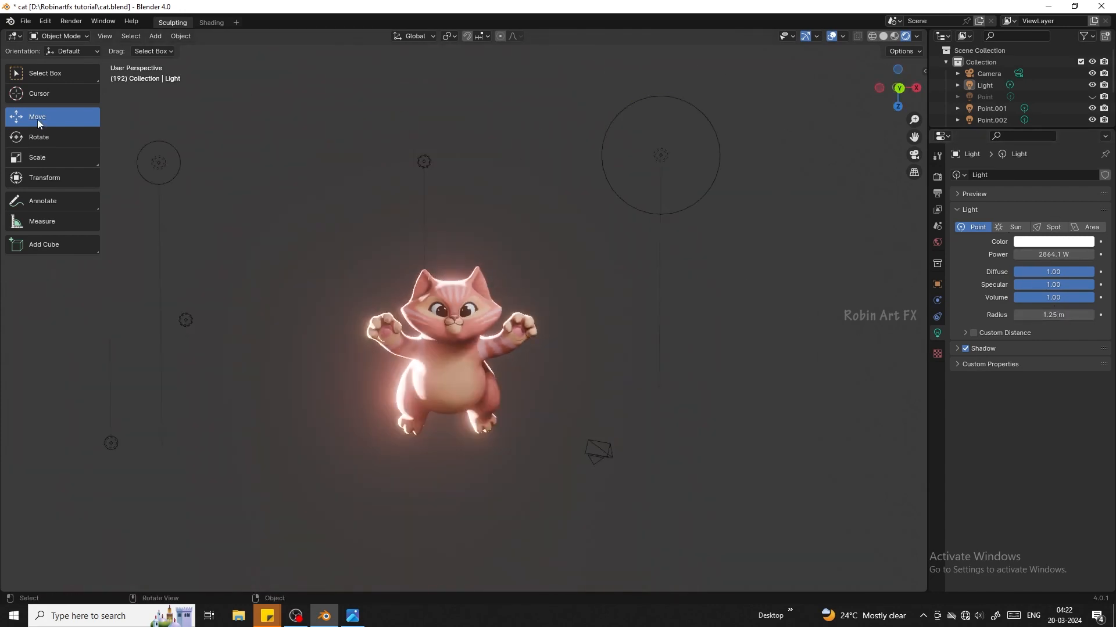
pyautogui.click(660, 157)
pyautogui.moveTo(708, 164); pyautogui.dragTo(545, 157)
pyautogui.moveTo(521, 151); pyautogui.dragTo(497, 147)
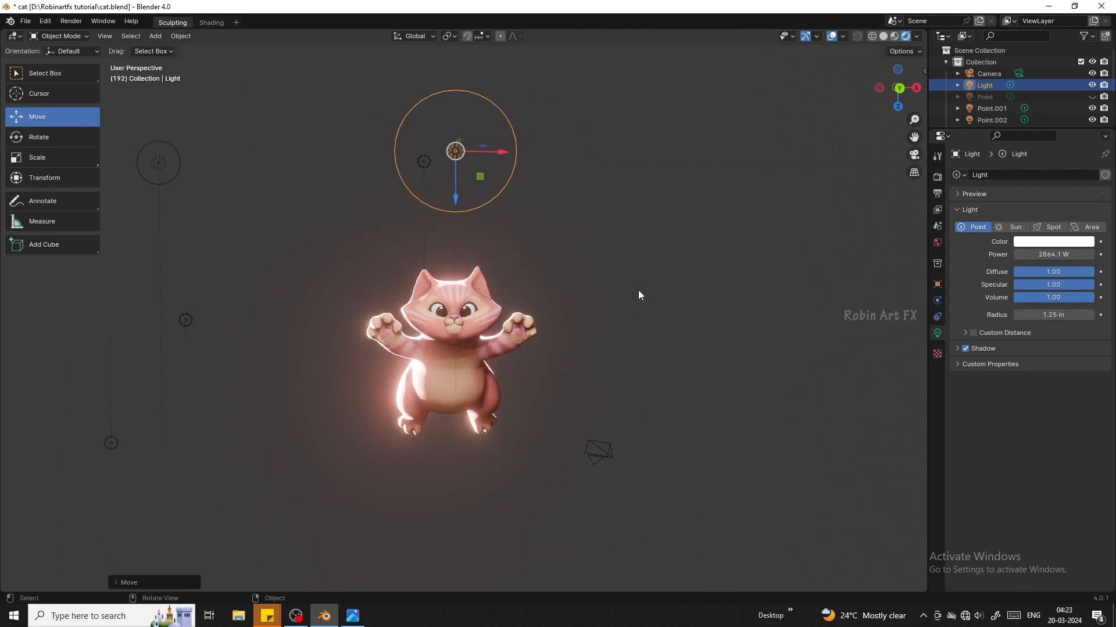
pyautogui.scroll(2, 466, 291)
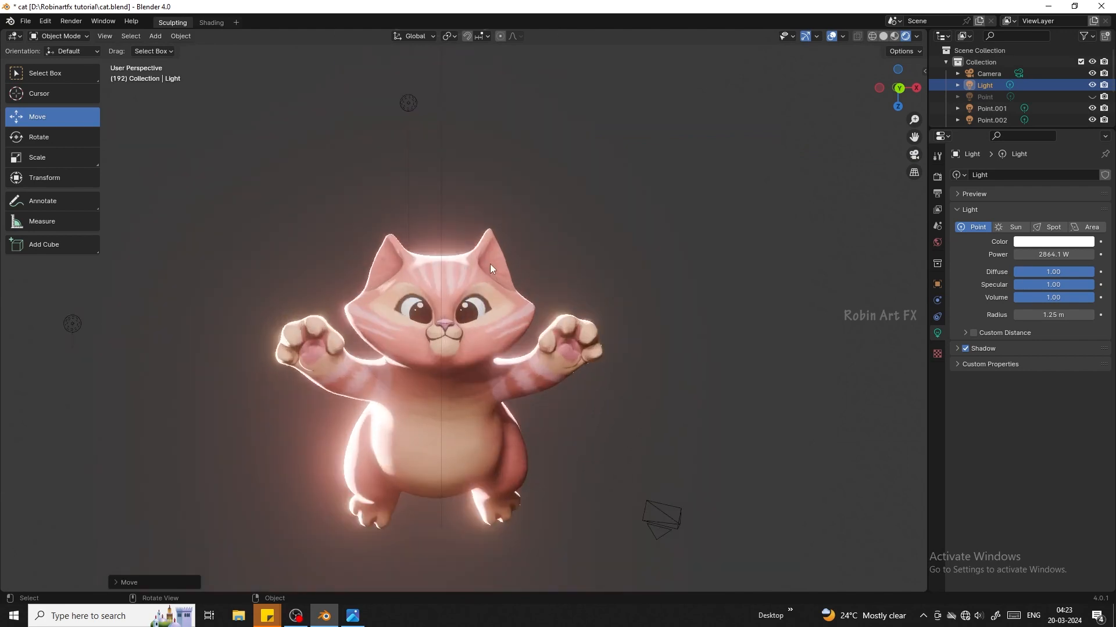
pyautogui.click(942, 184)
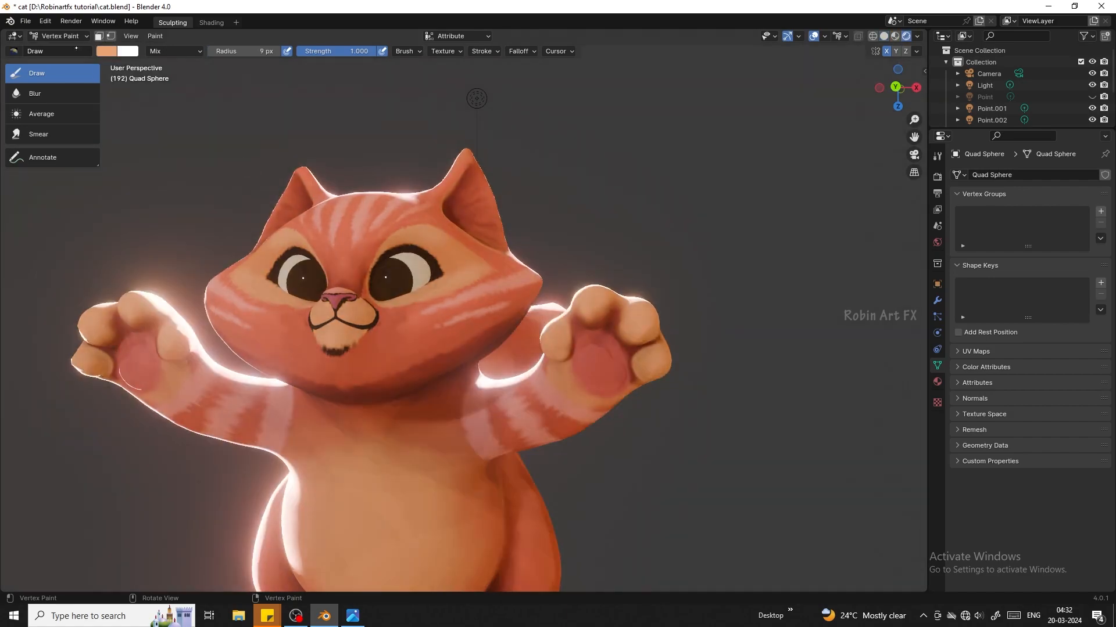
pyautogui.moveTo(897, 87); pyautogui.dragTo(879, 106)
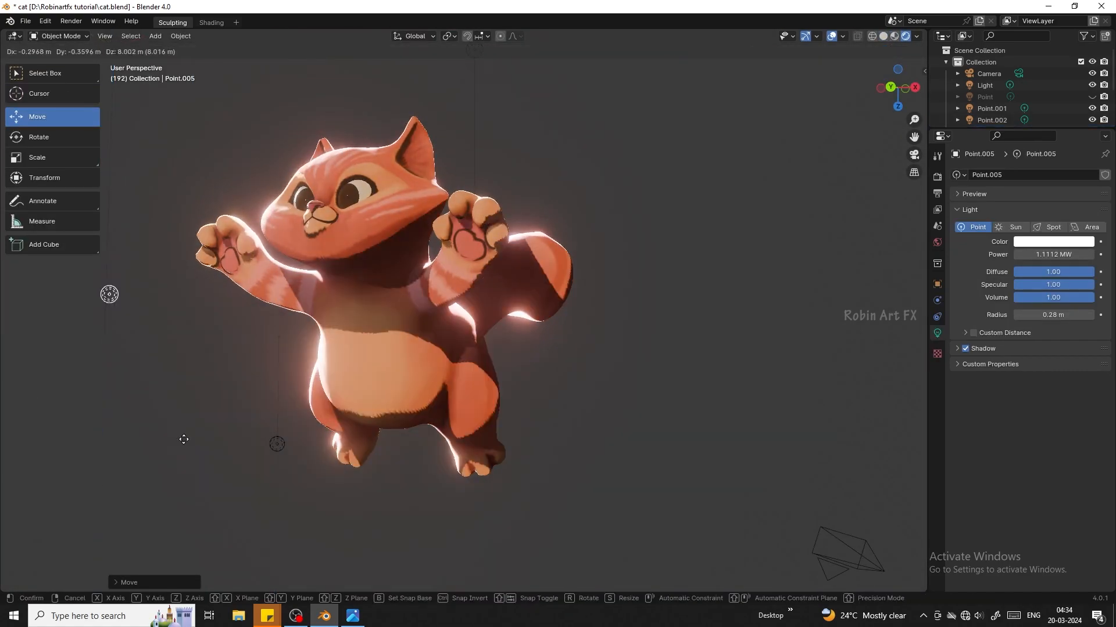